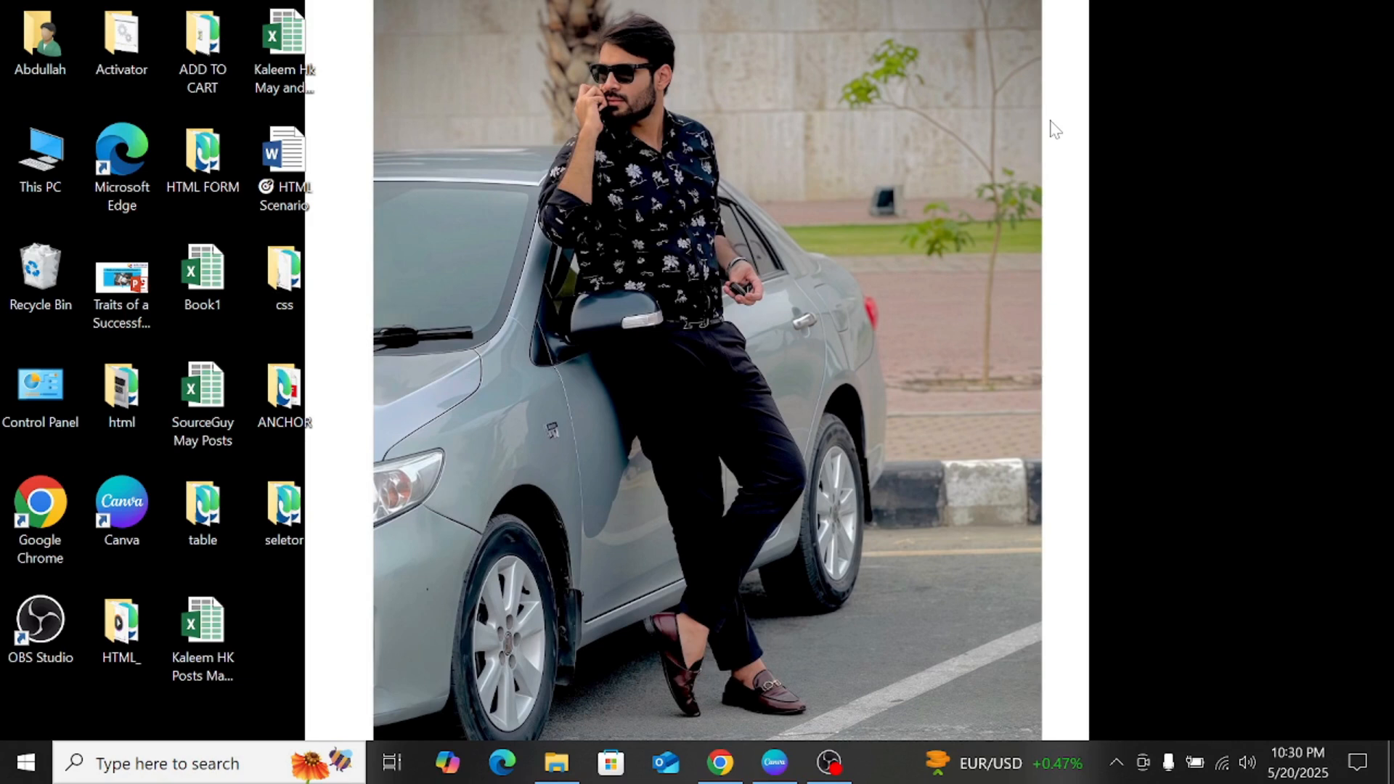
pyautogui.rightClick(822, 172)
pyautogui.click(856, 229)
pyautogui.rightClick(855, 227)
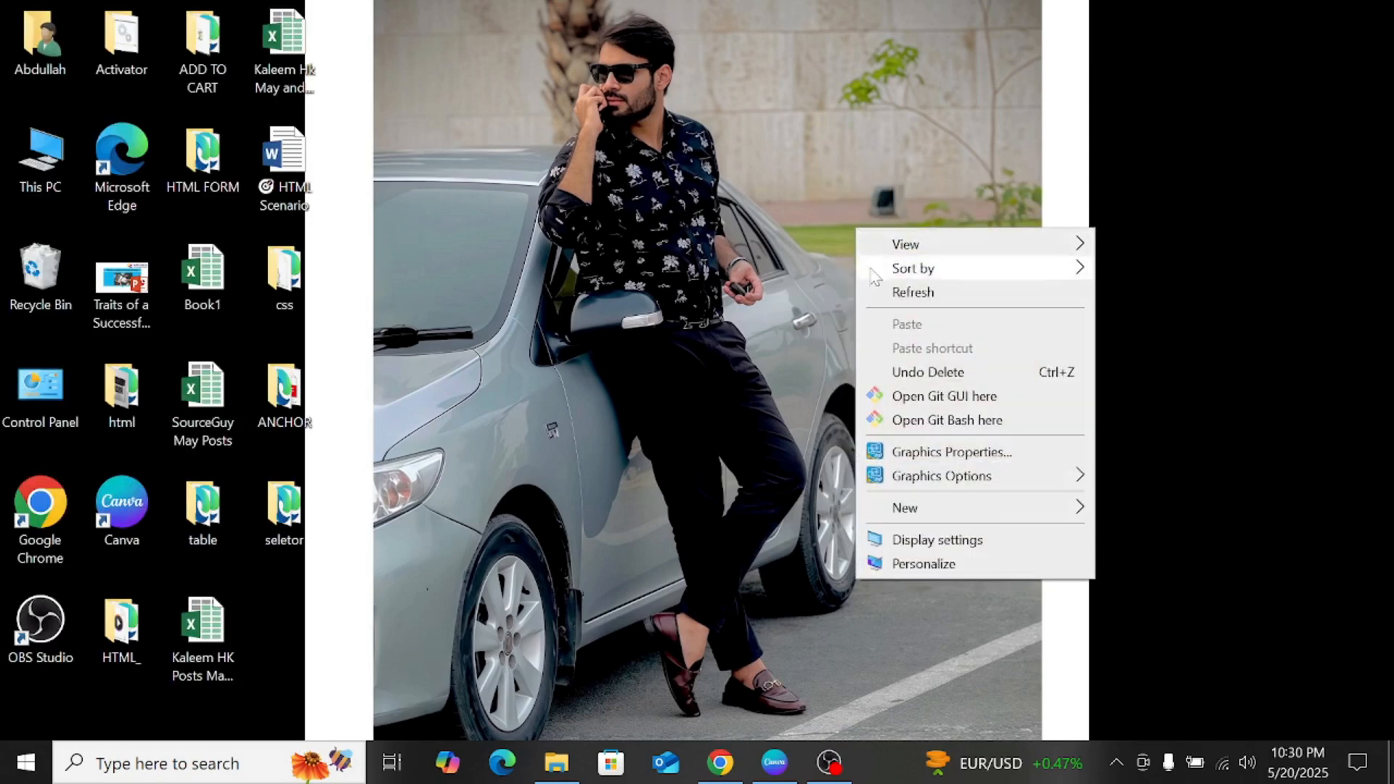
pyautogui.click(873, 289)
pyautogui.rightClick(811, 262)
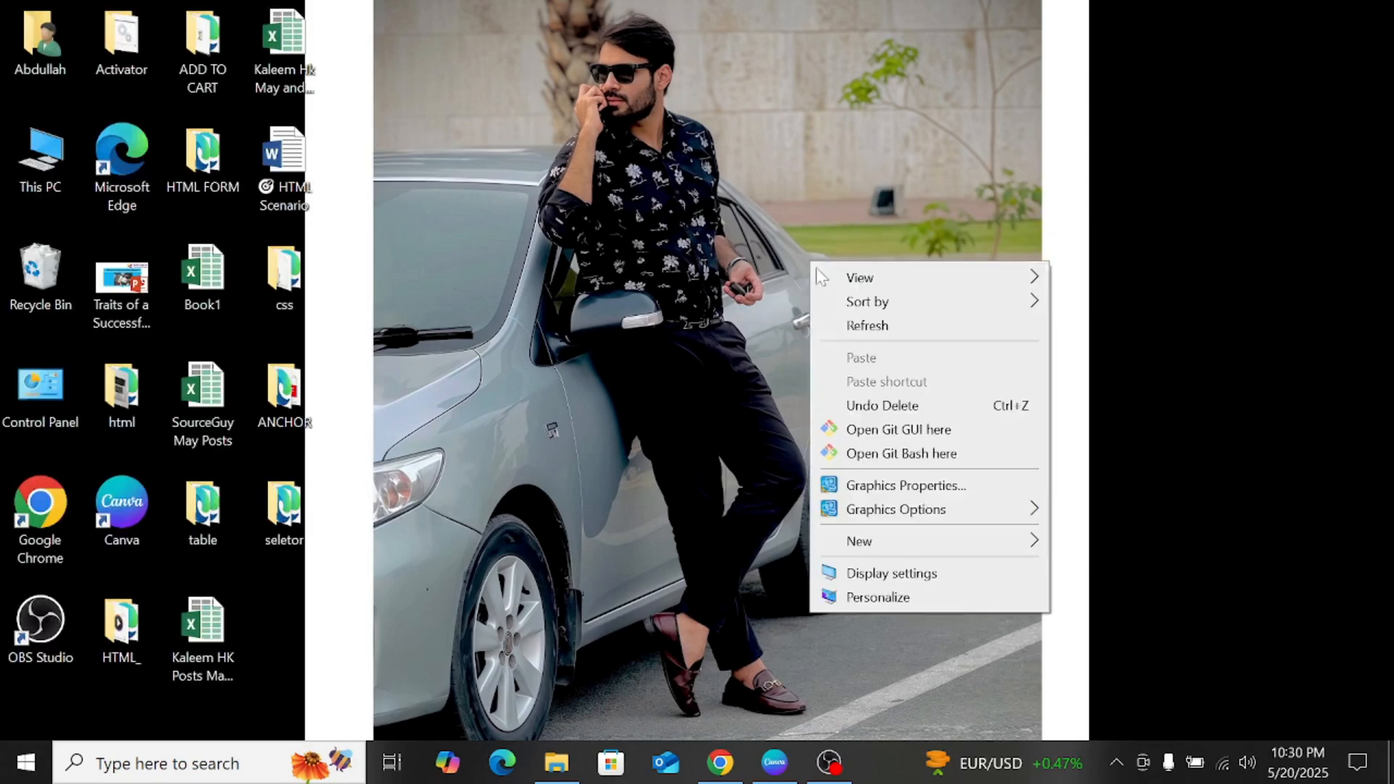
pyautogui.click(821, 338)
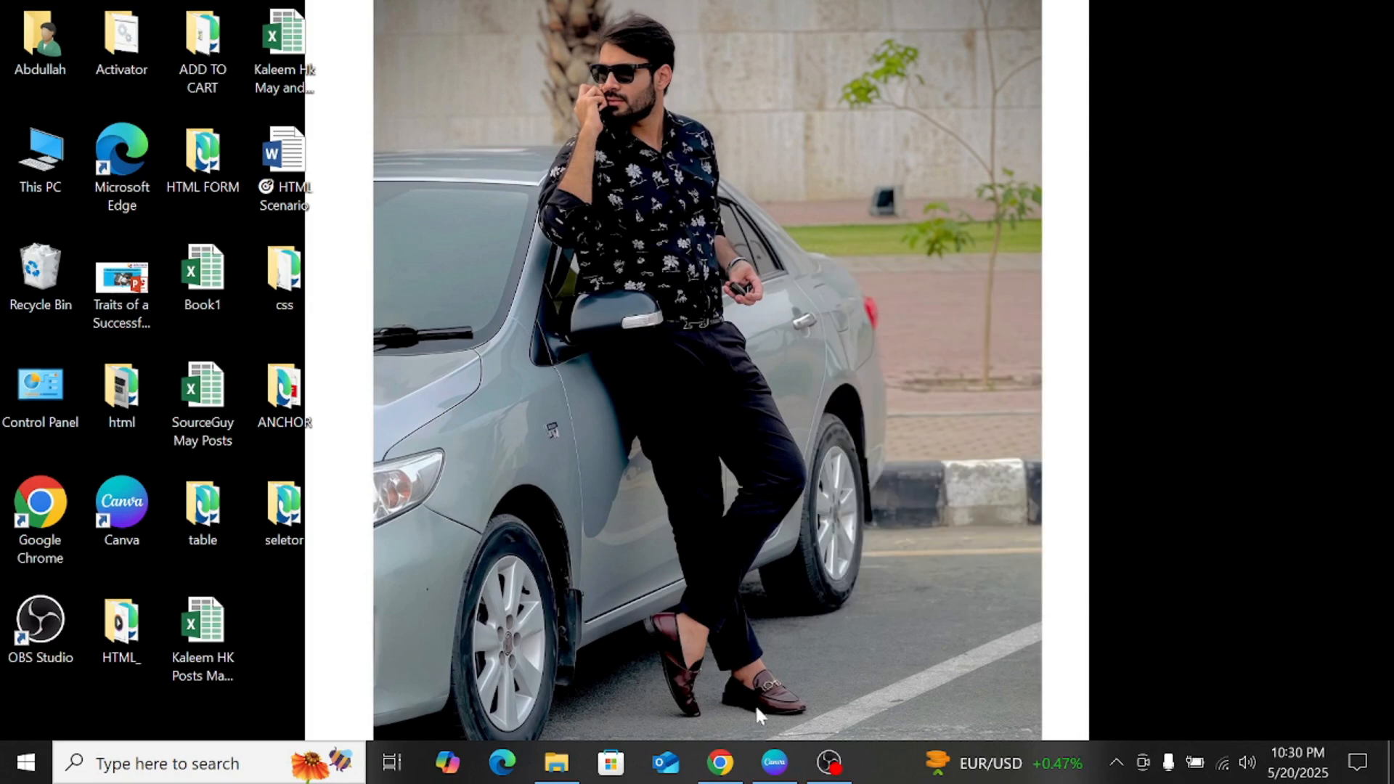
# Step: Switch to Canva and search the templates for "instagram post"
pyautogui.click(758, 768)
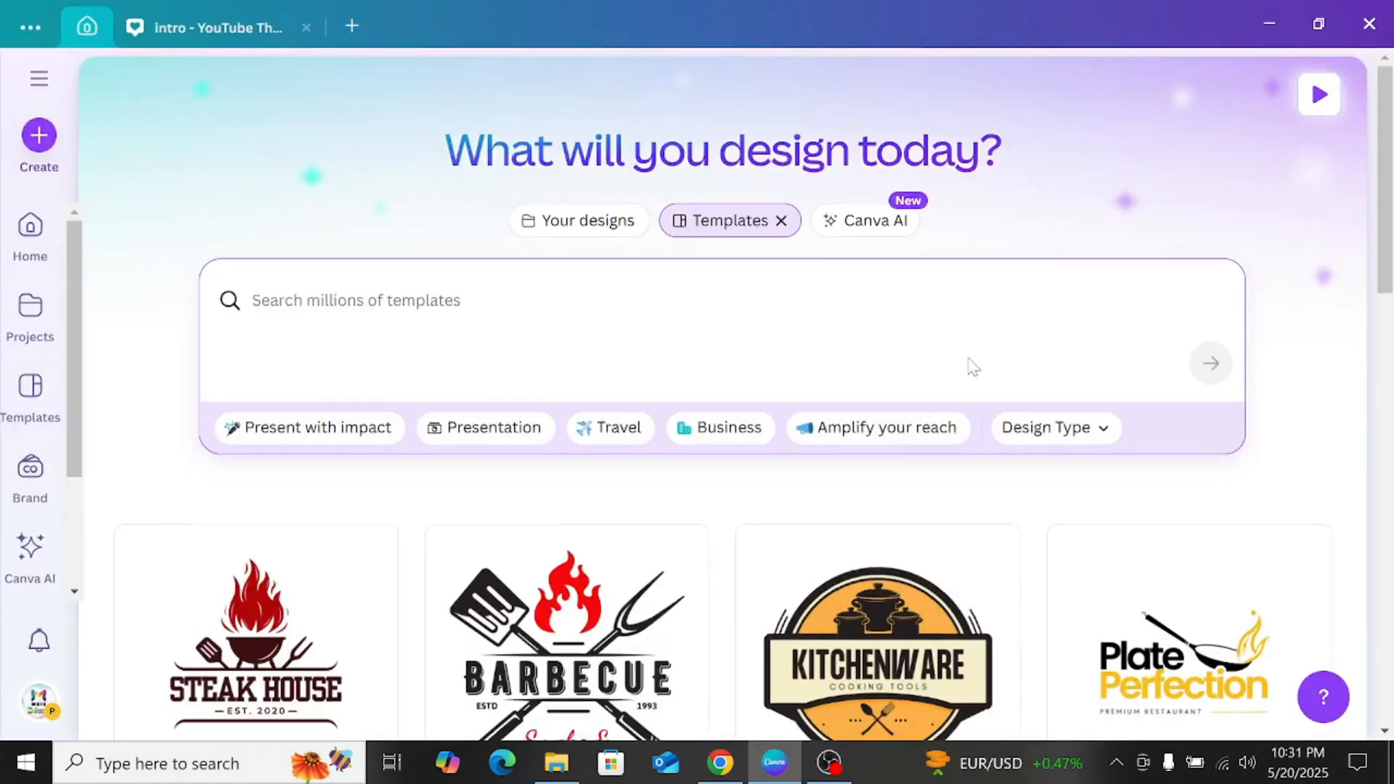
pyautogui.scroll(-5, 967, 365)
pyautogui.scroll(5, 631, 305)
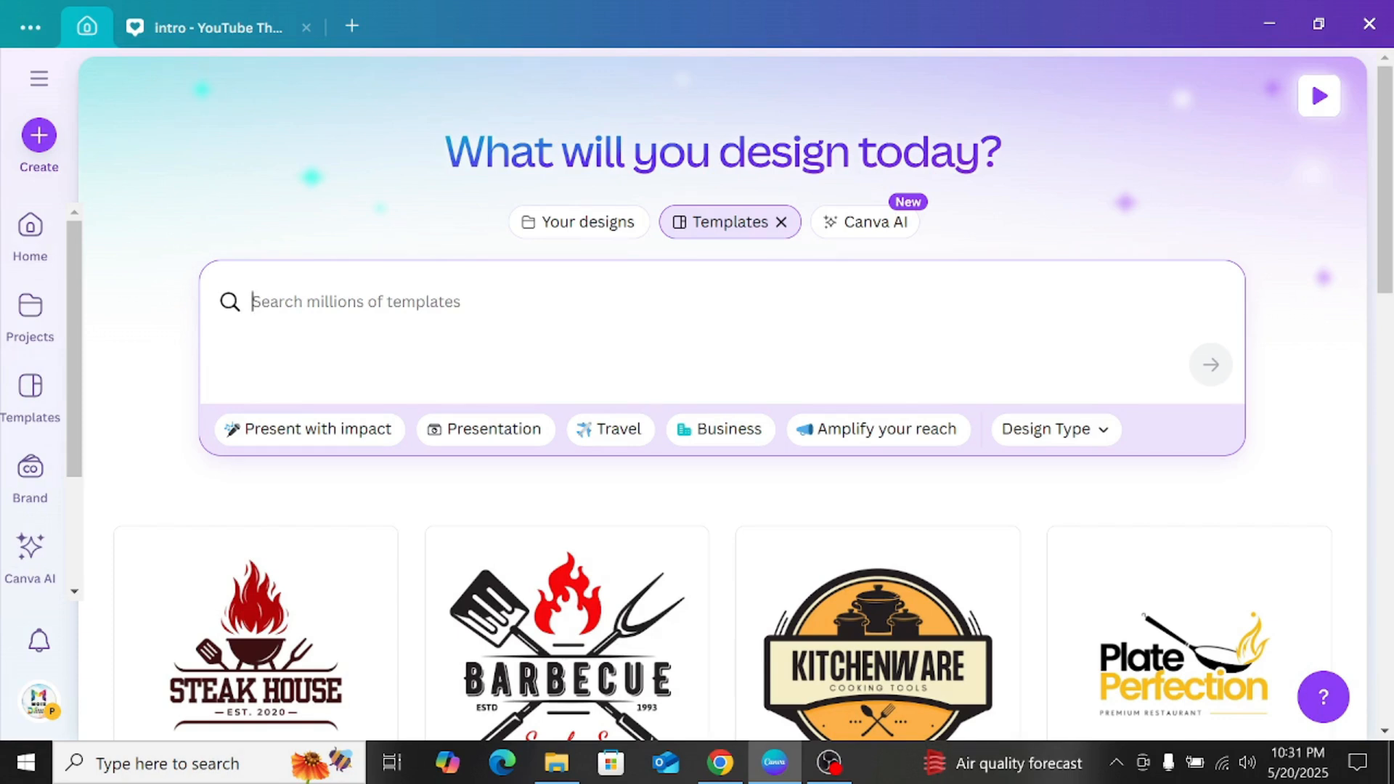
pyautogui.write('inst')
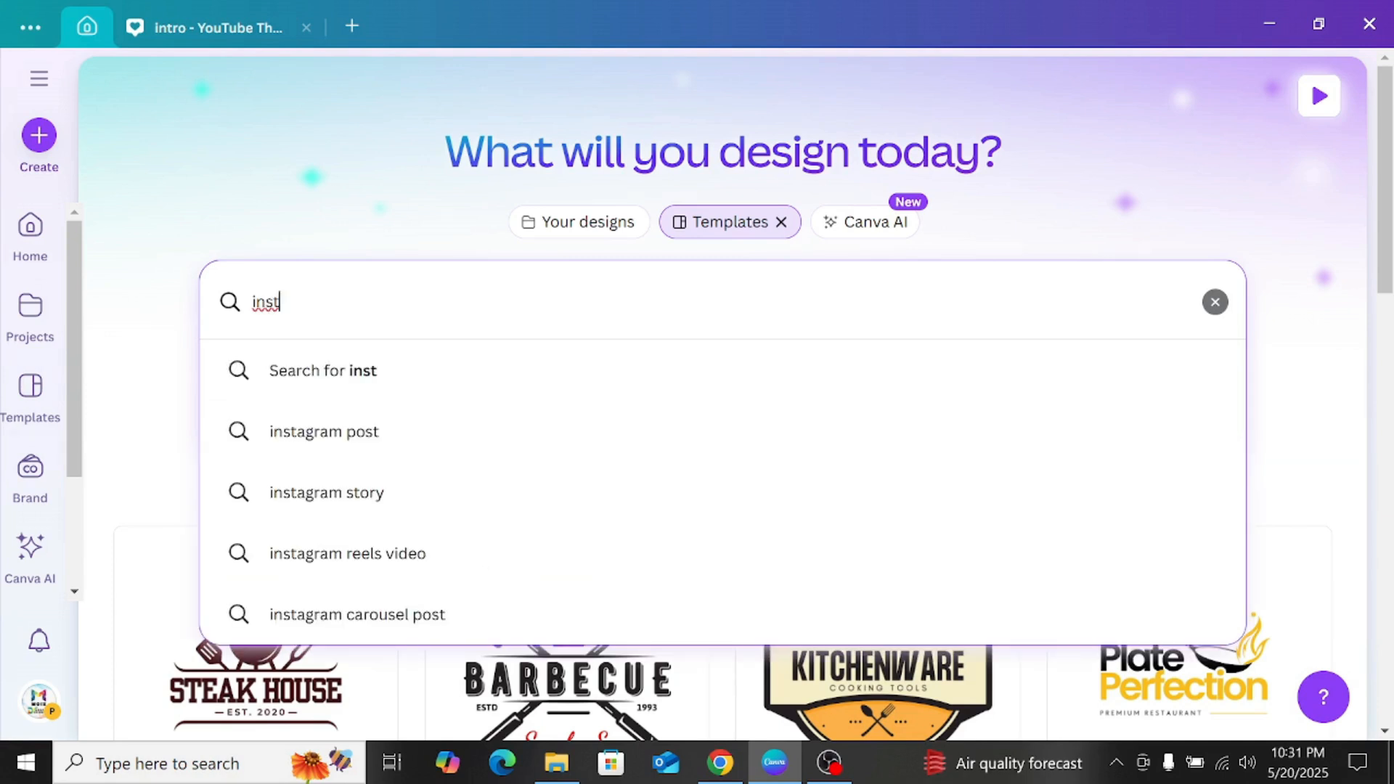
pyautogui.click(387, 432)
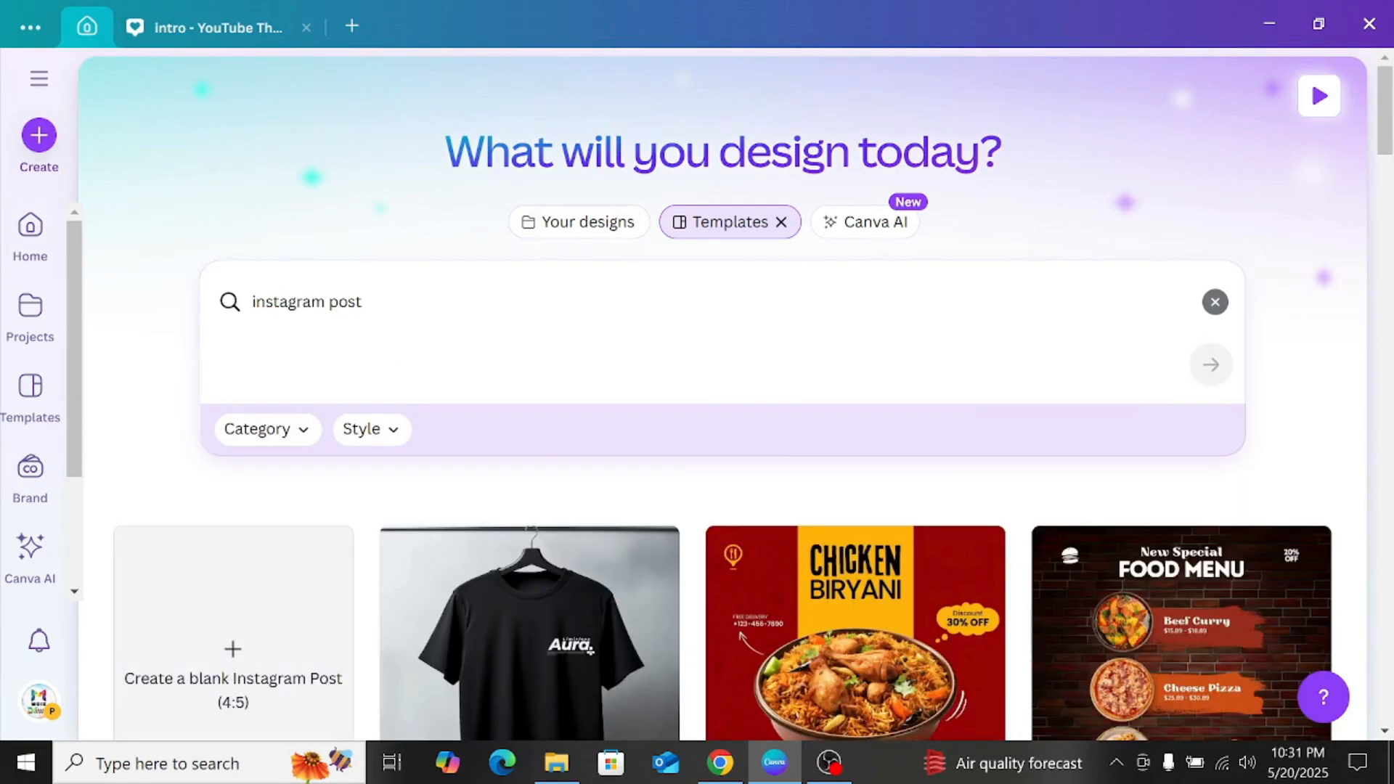
# Step: Browse the Instagram post templates and look over the available designs
pyautogui.scroll(-3, 600, 317)
pyautogui.scroll(-8, 599, 318)
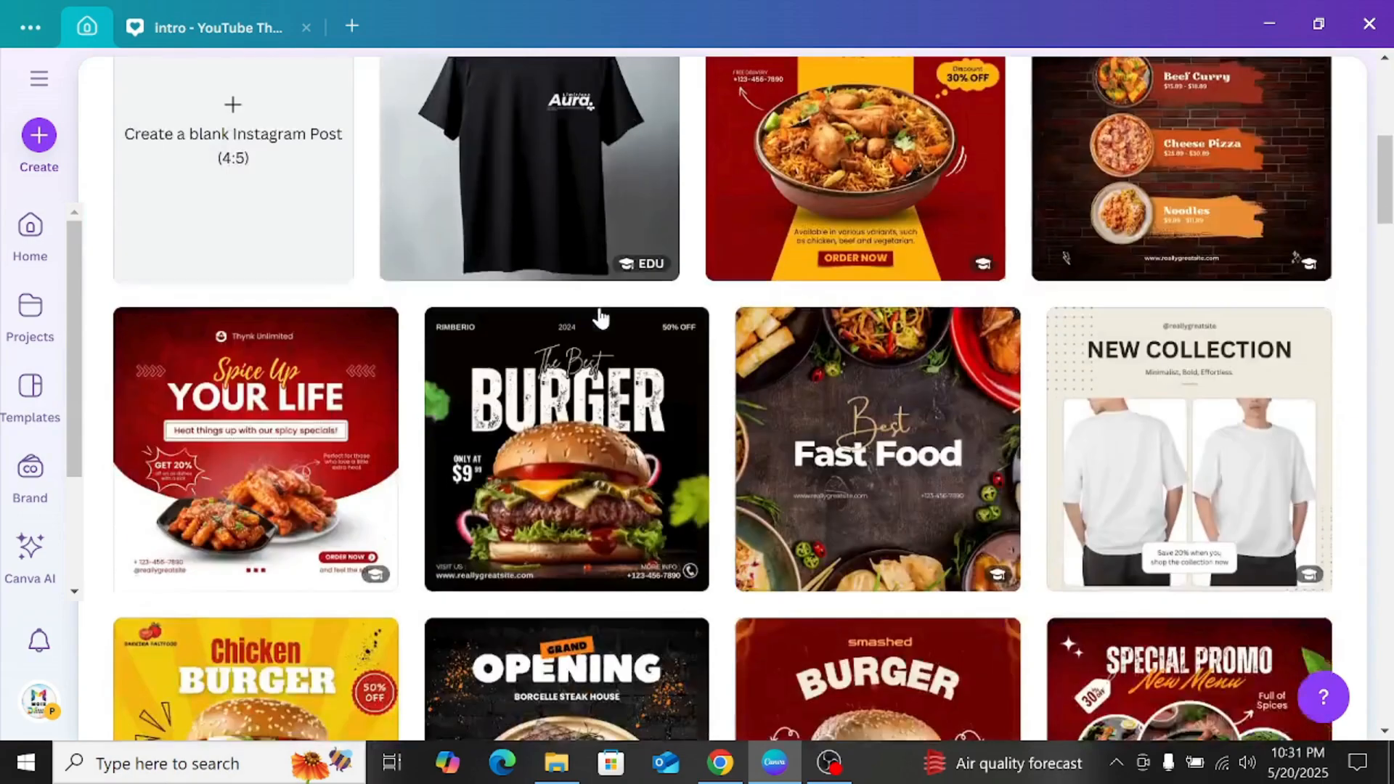
pyautogui.scroll(-8, 600, 317)
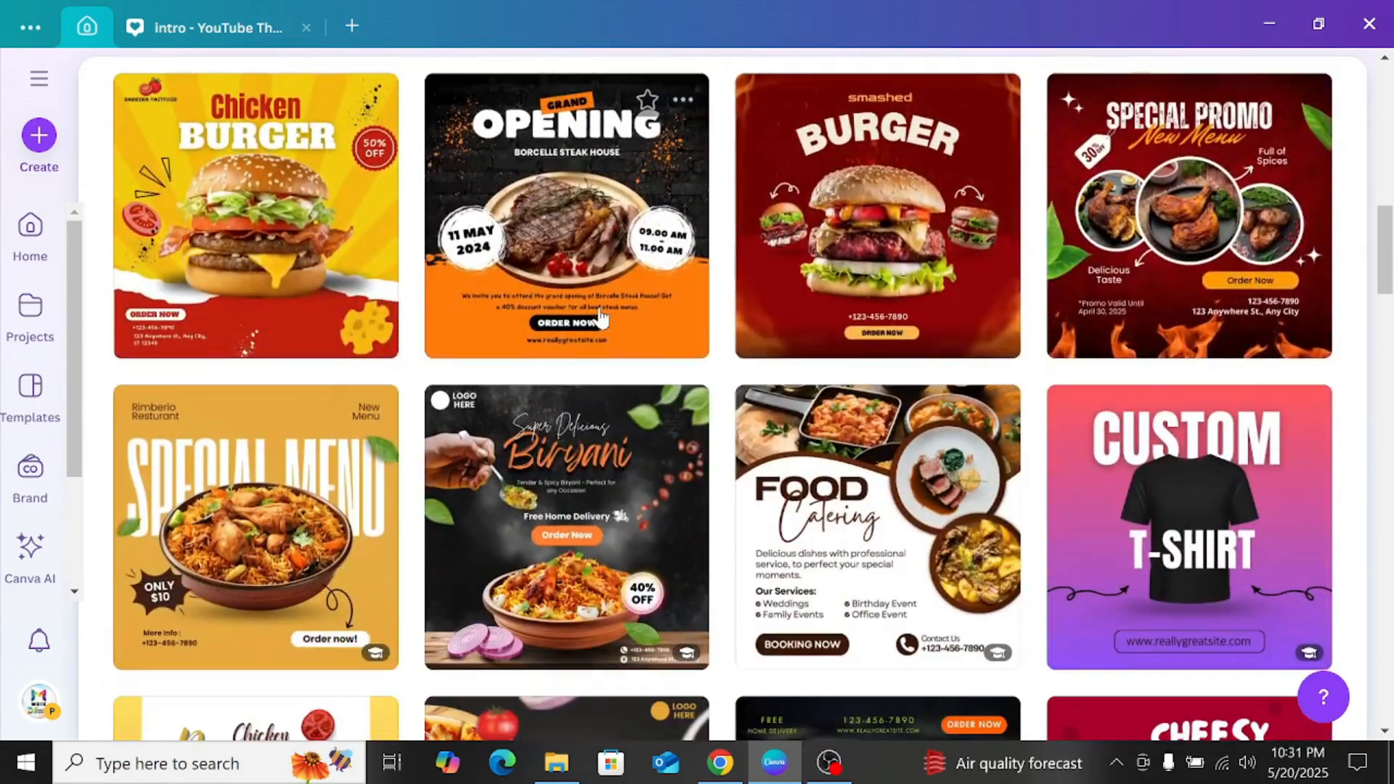
pyautogui.scroll(-5, 600, 317)
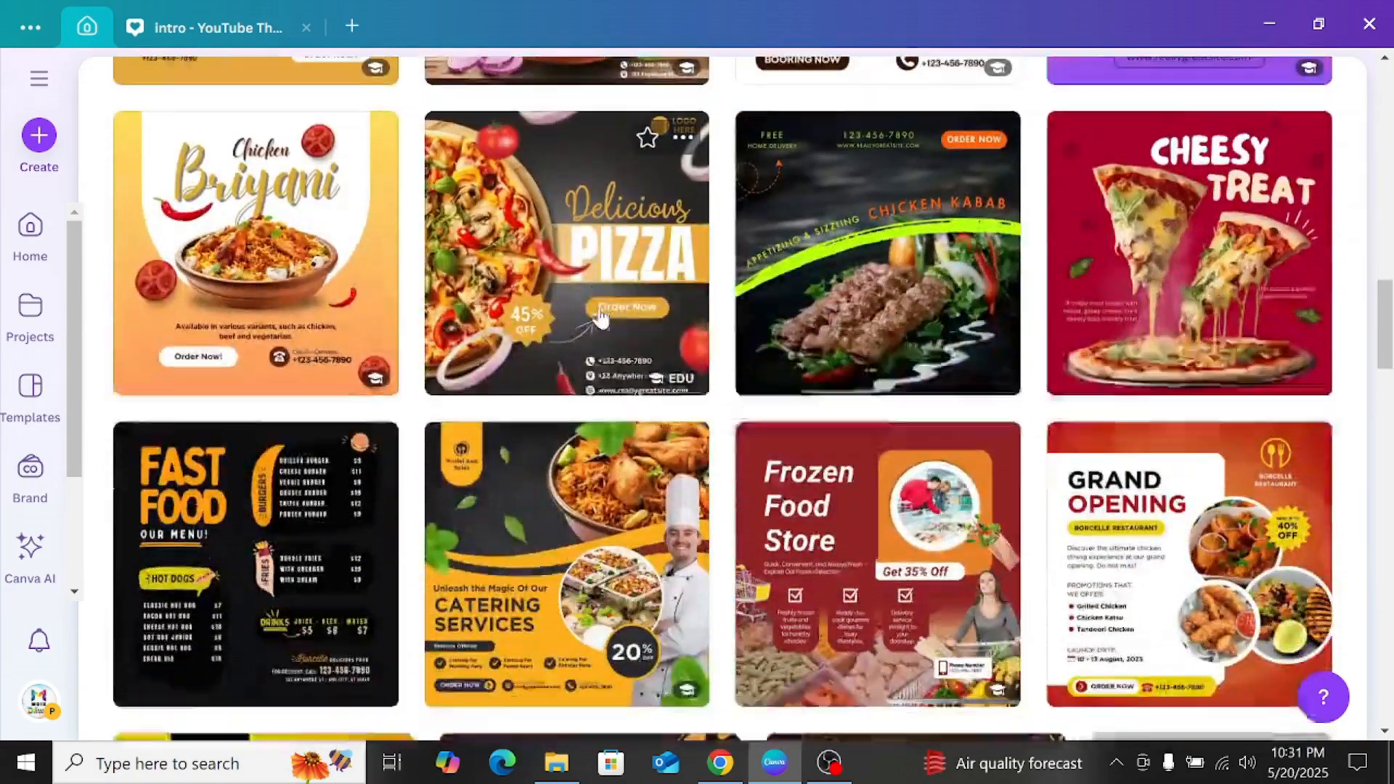
pyautogui.scroll(8, 600, 317)
pyautogui.scroll(15, 600, 317)
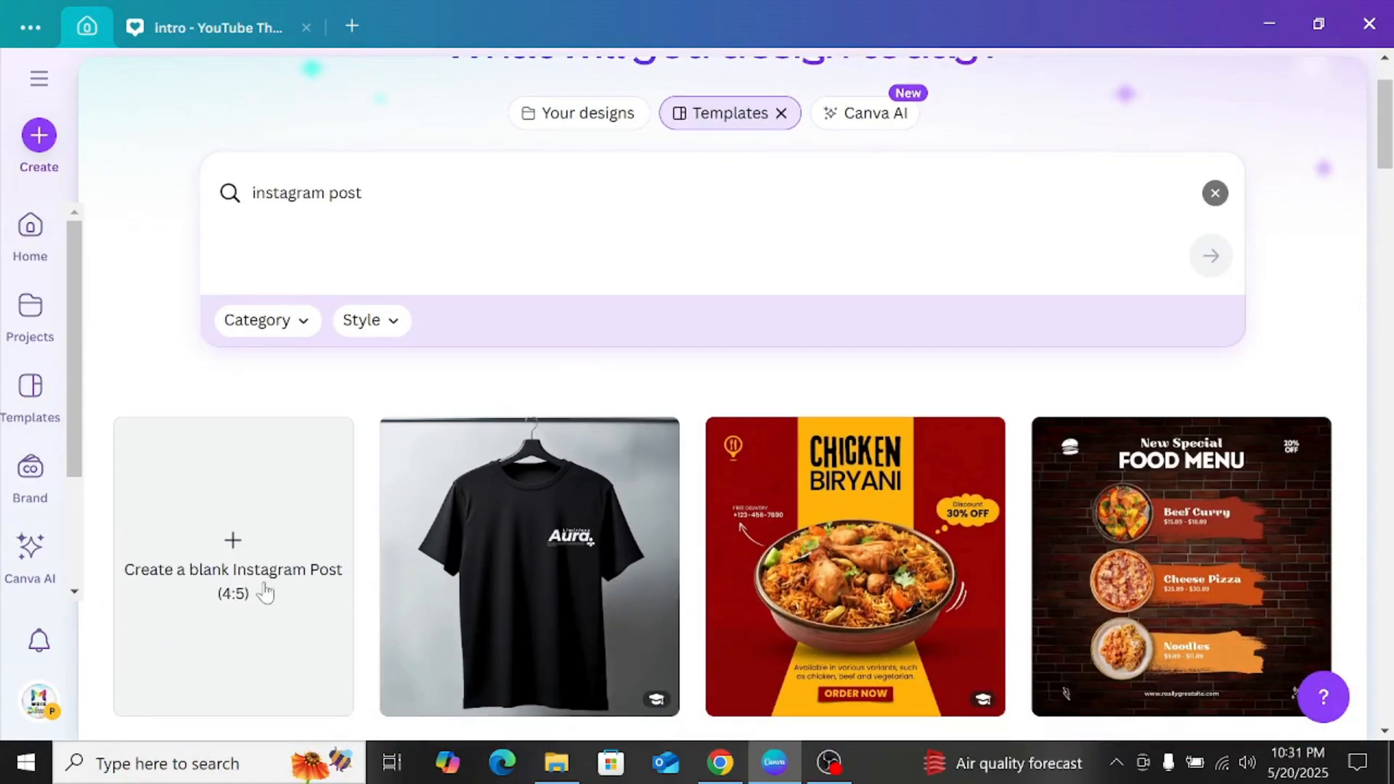
pyautogui.scroll(2, 427, 392)
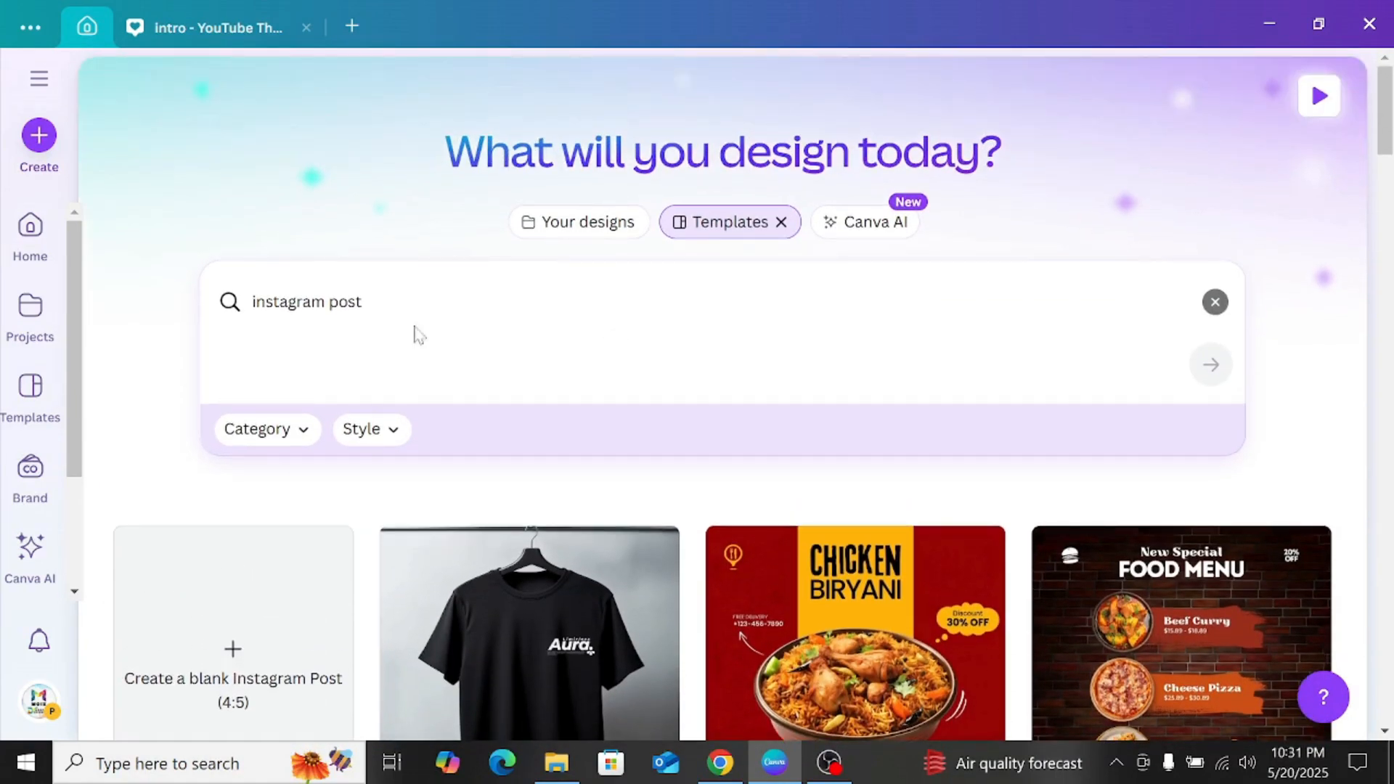
# Step: Clear the template search and filter the templates by the Social media design type
pyautogui.click(1214, 302)
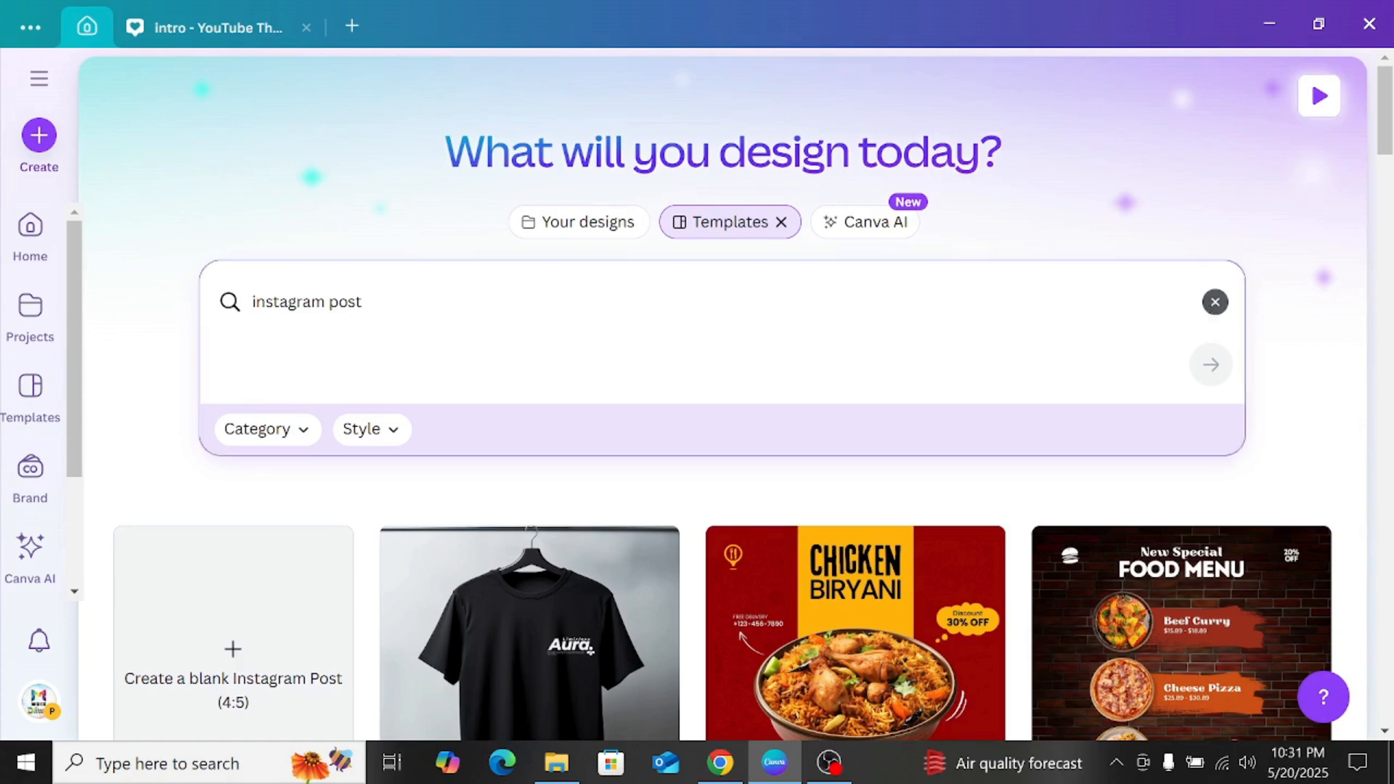
pyautogui.scroll(-2, 702, 372)
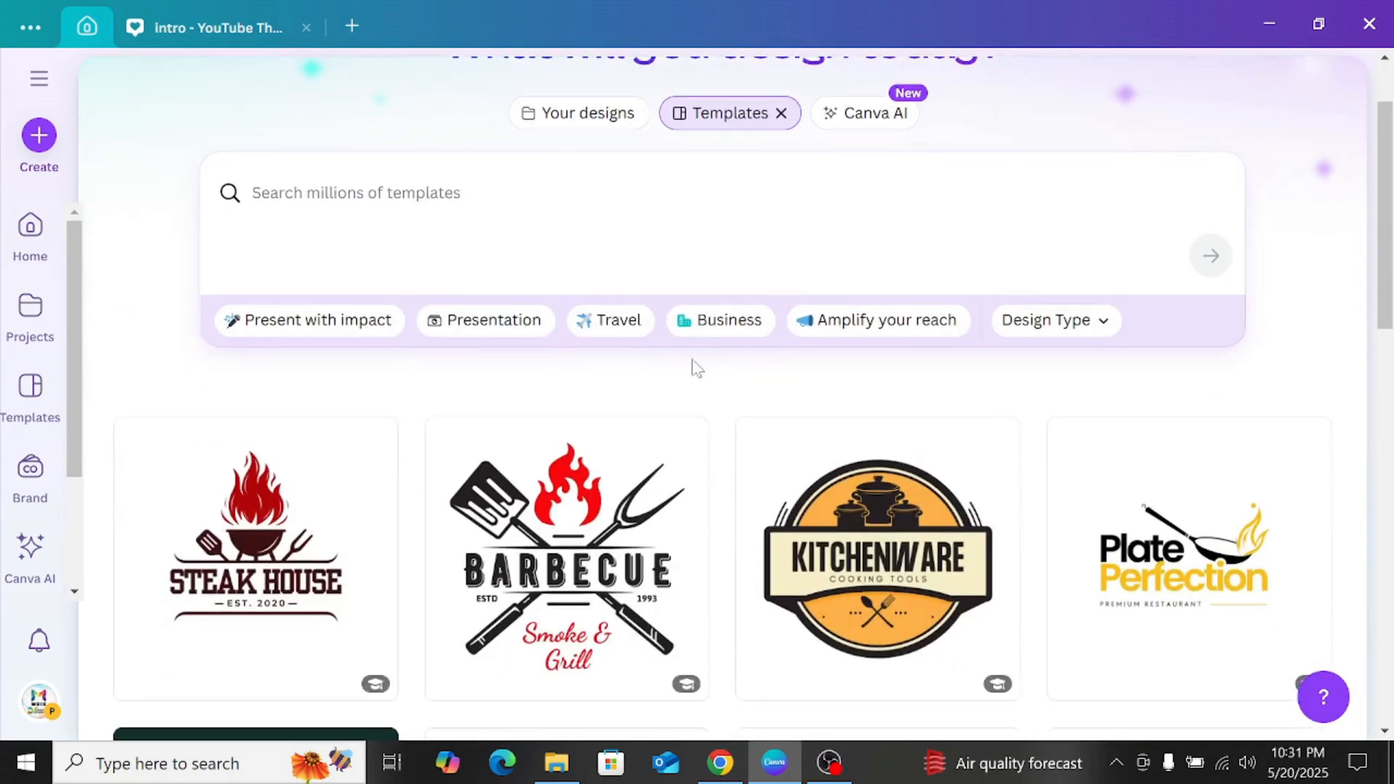
pyautogui.click(1056, 322)
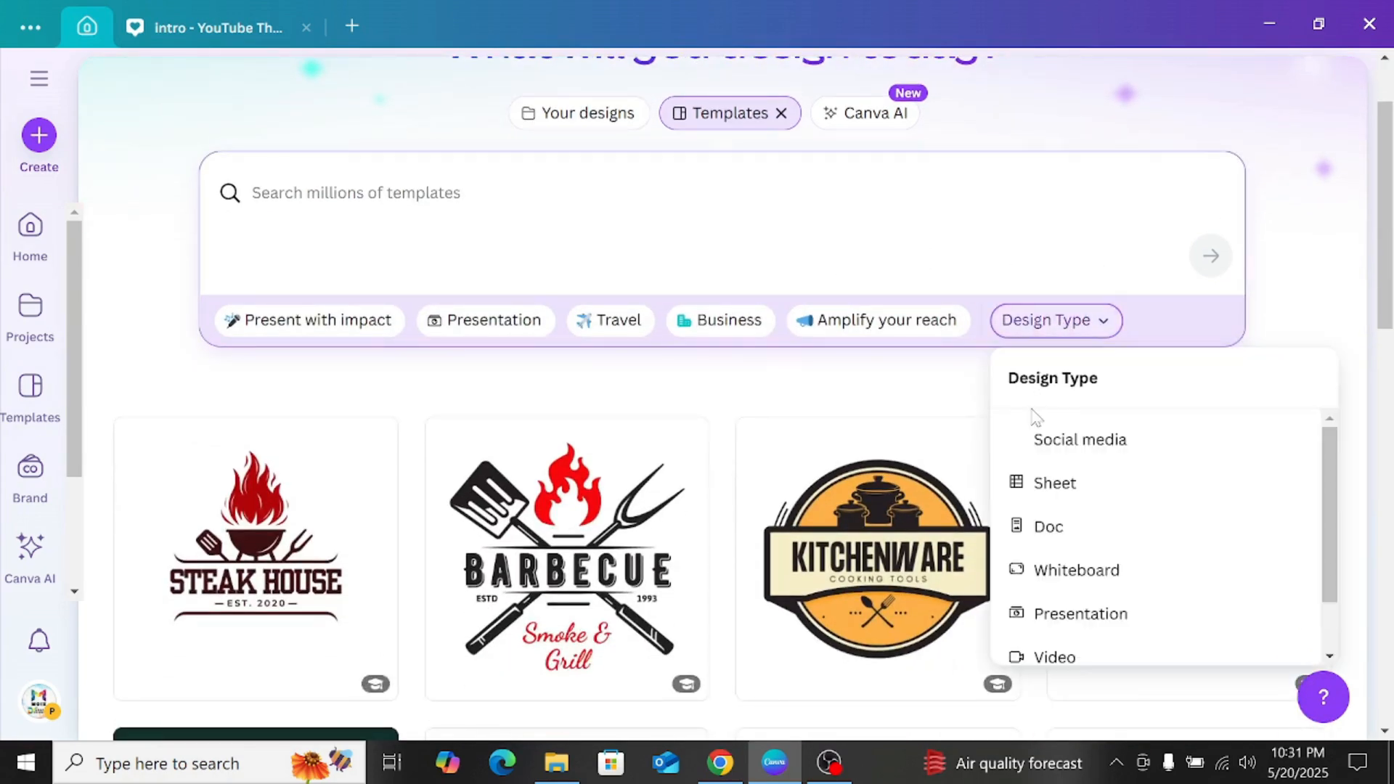
pyautogui.click(1048, 439)
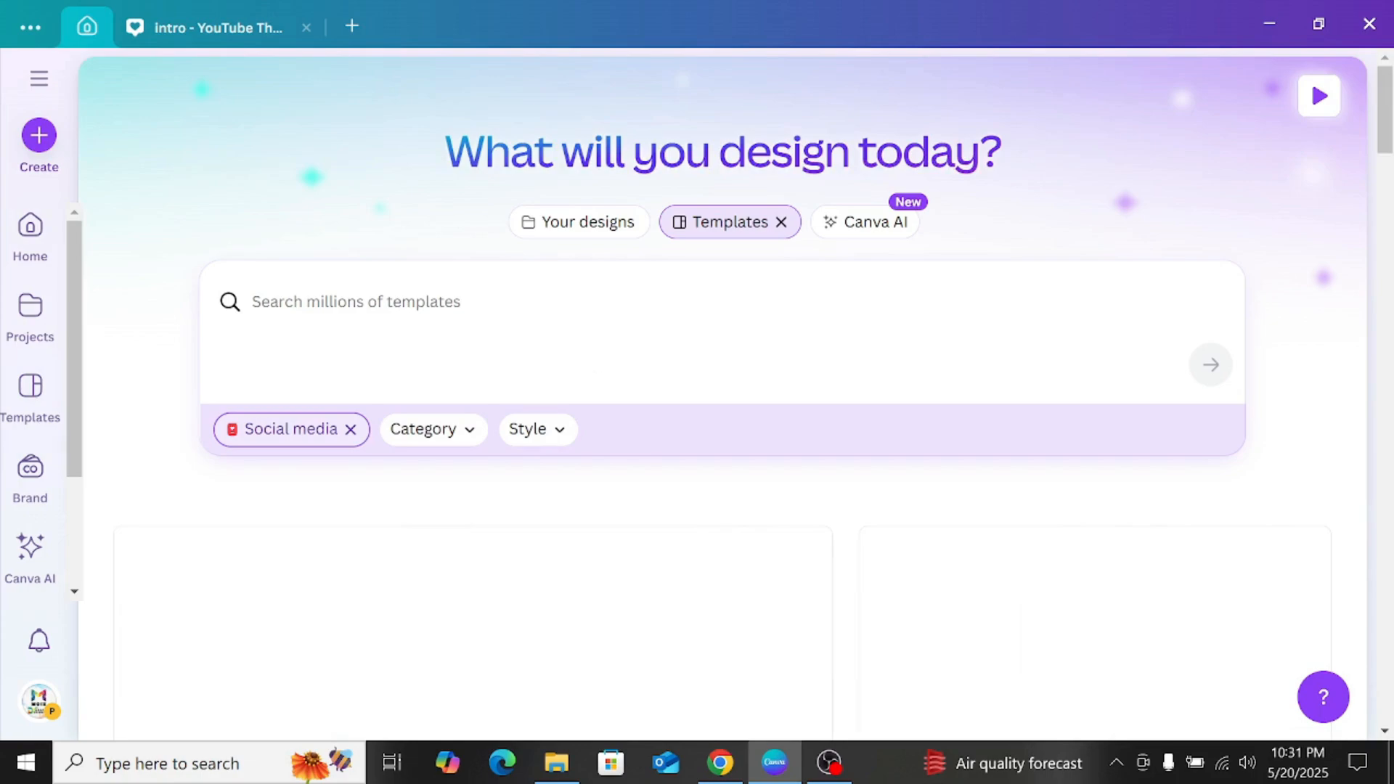
pyautogui.scroll(-8, 588, 367)
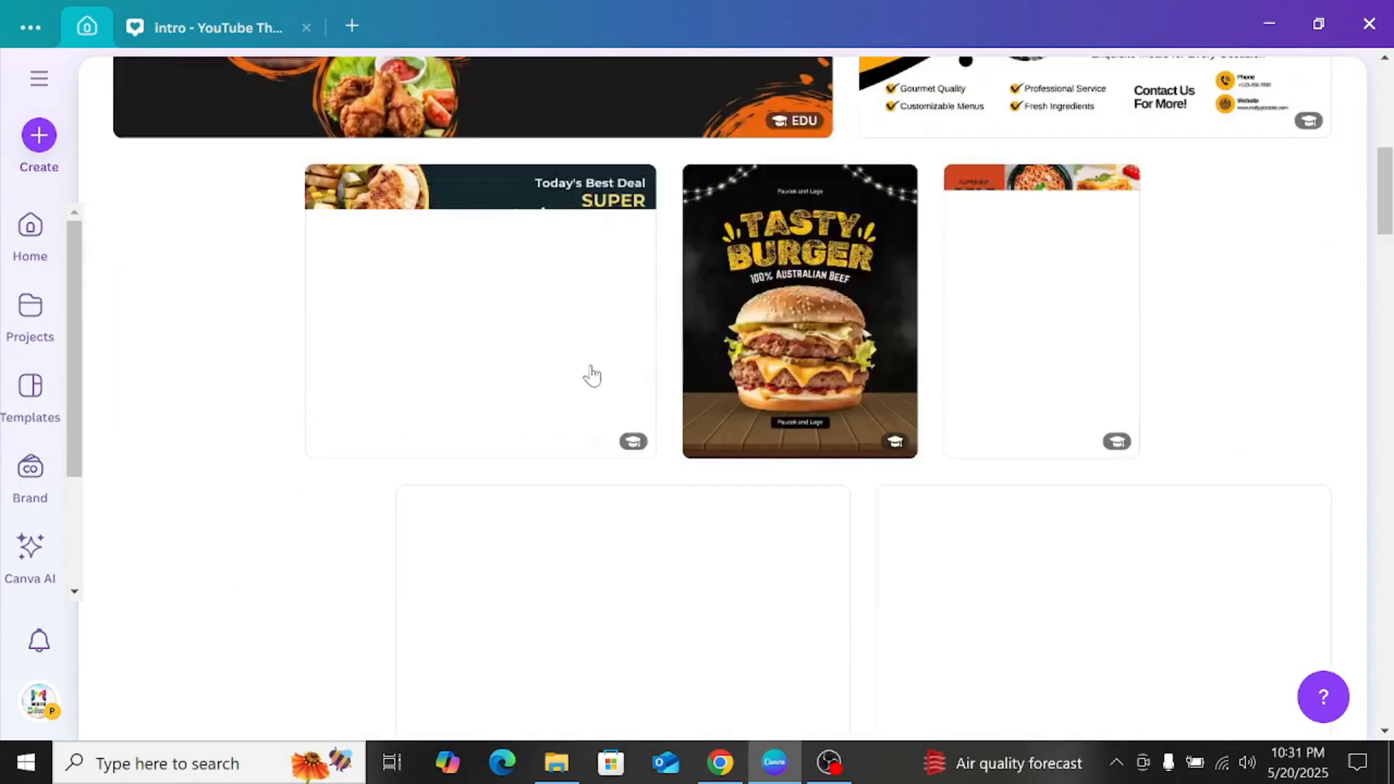
pyautogui.scroll(9, 588, 373)
# Step: Review the social media categories and narrow the templates to Facebook Post
pyautogui.click(407, 435)
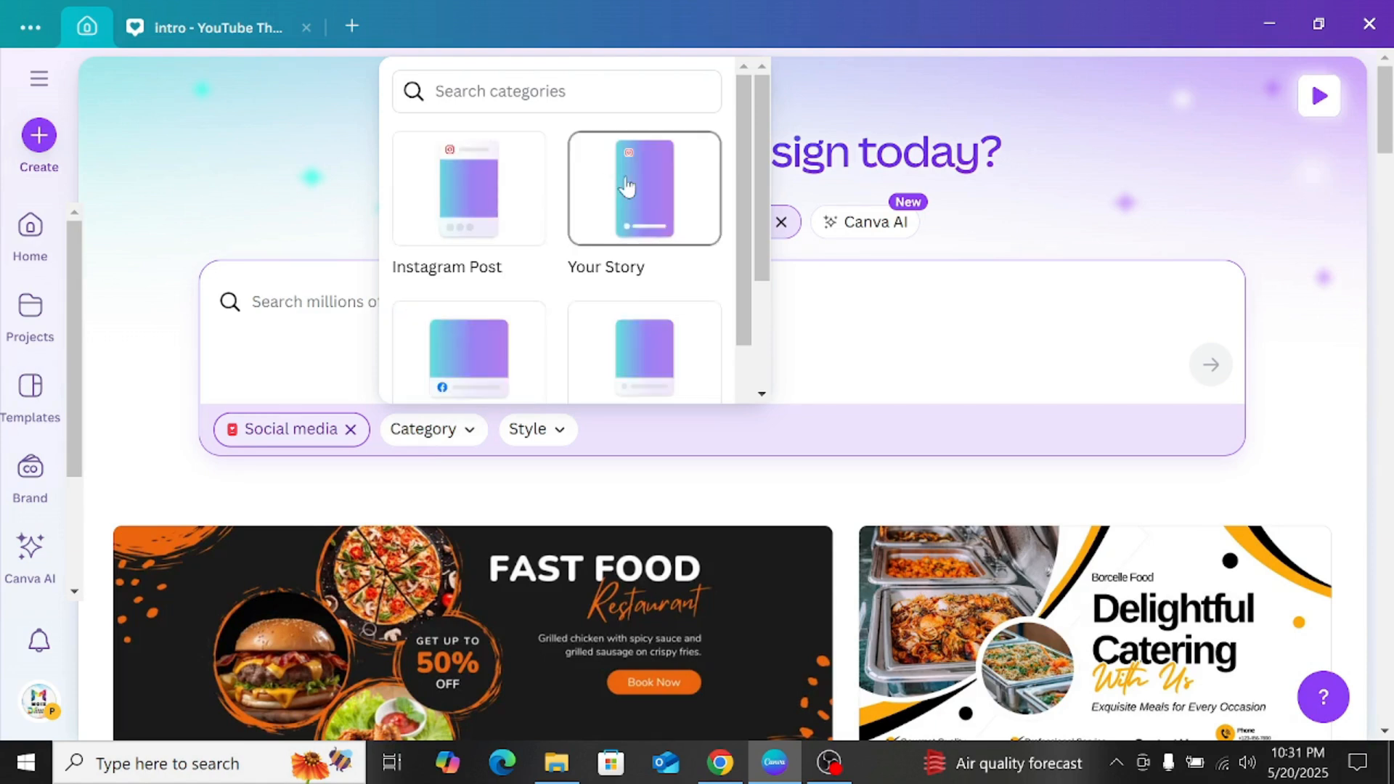
pyautogui.scroll(-2, 641, 238)
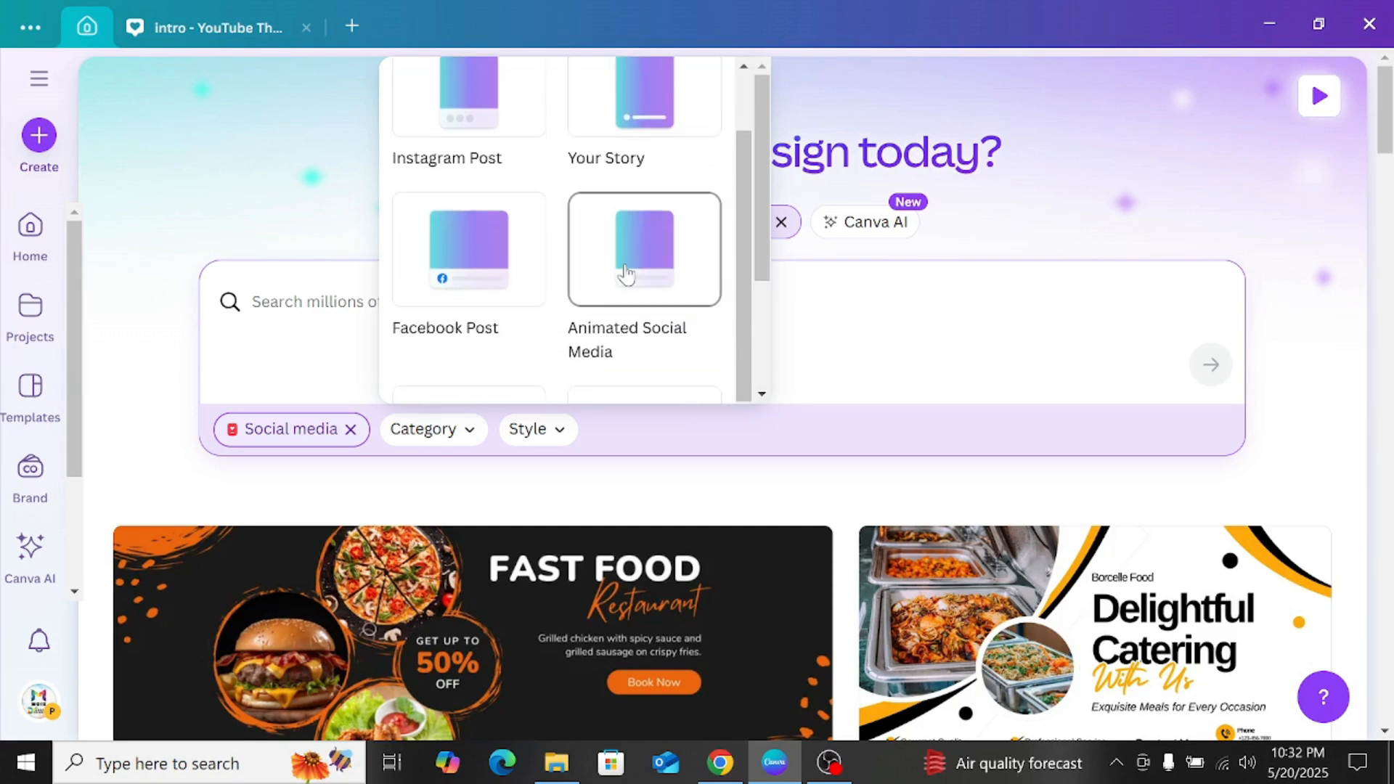
pyautogui.scroll(-2, 624, 274)
pyautogui.scroll(-2, 598, 297)
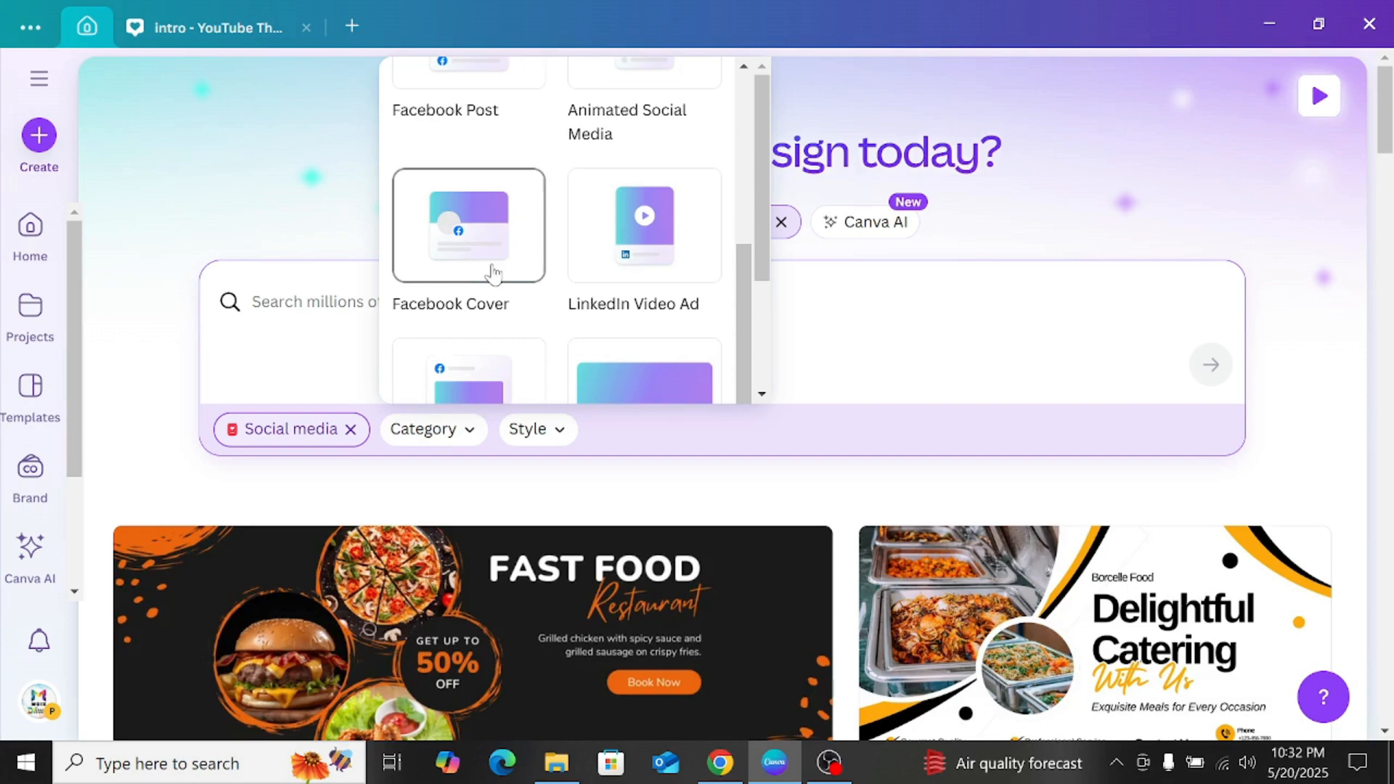
pyautogui.scroll(-2, 629, 263)
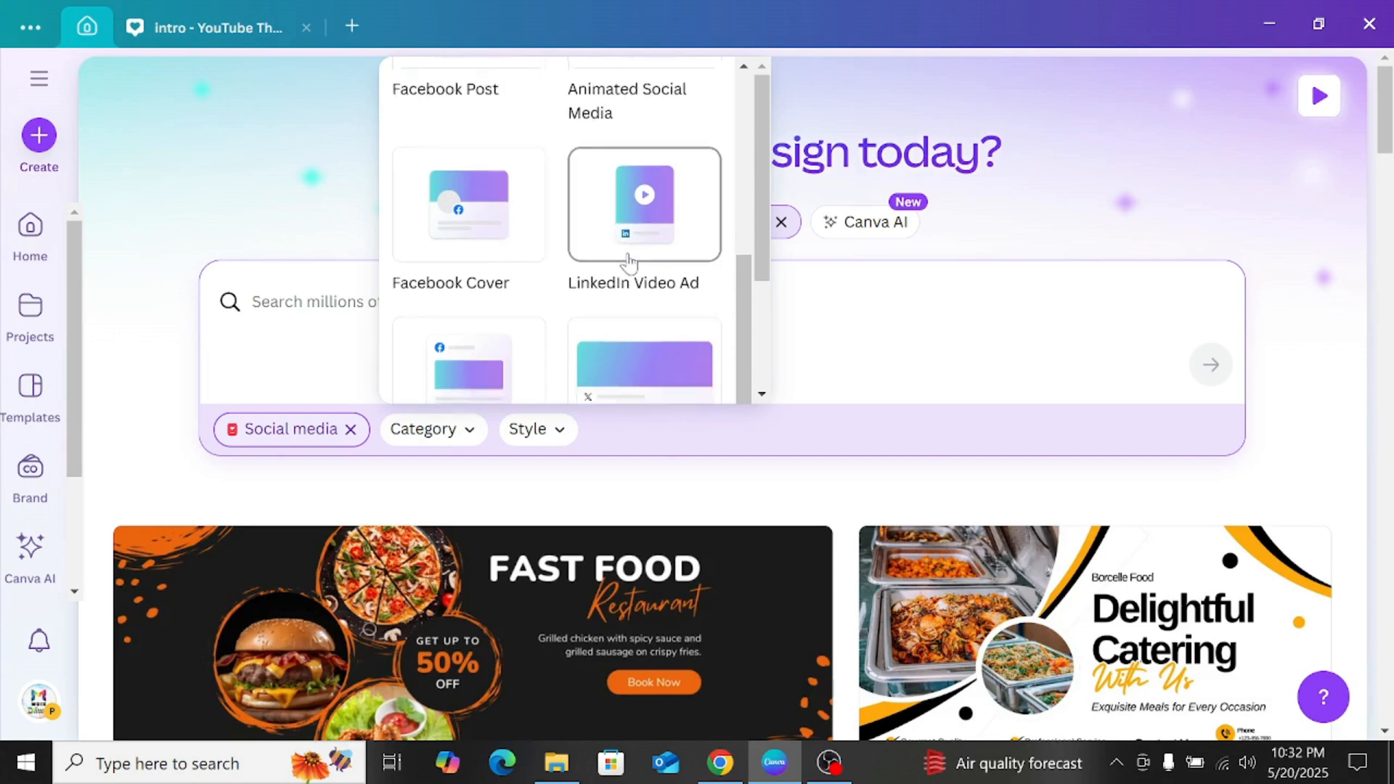
pyautogui.scroll(-2, 573, 320)
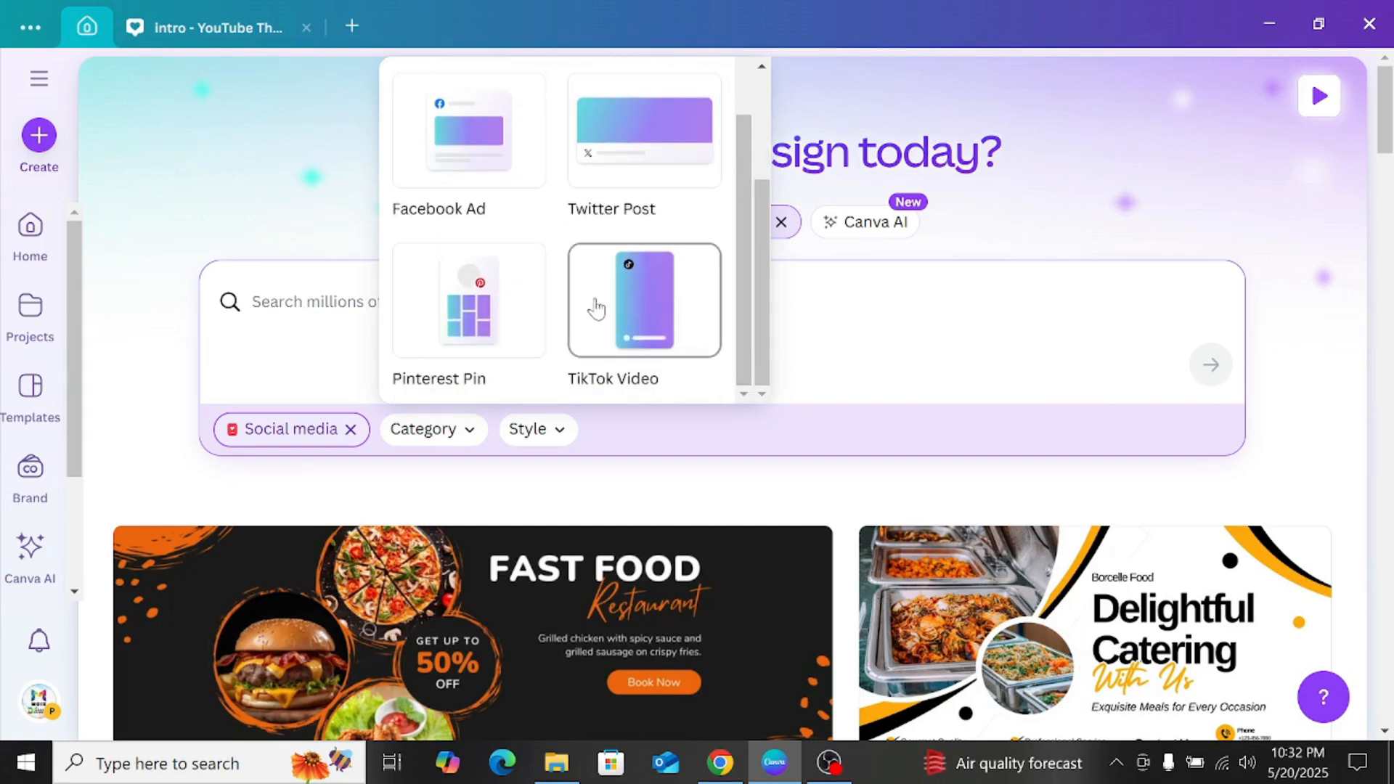
pyautogui.scroll(4, 596, 308)
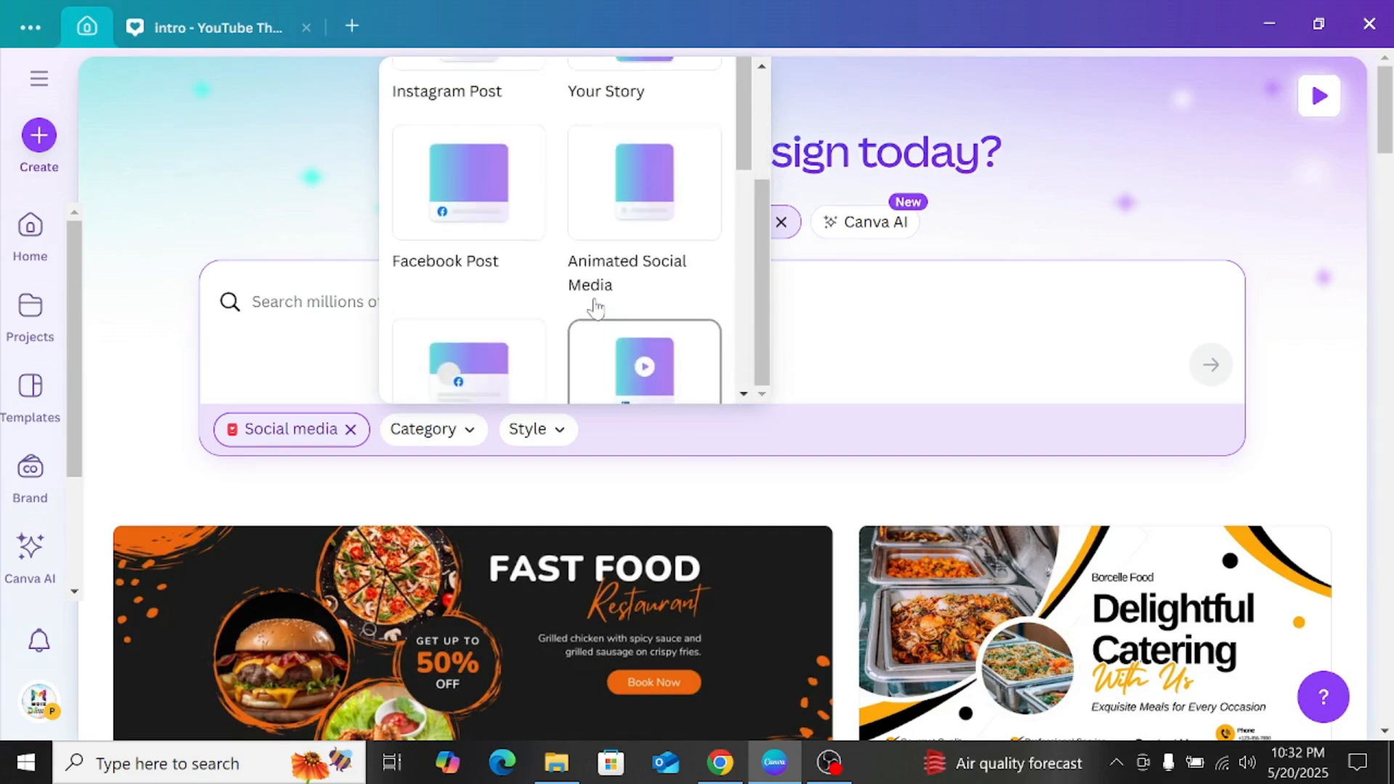
pyautogui.scroll(-2, 507, 295)
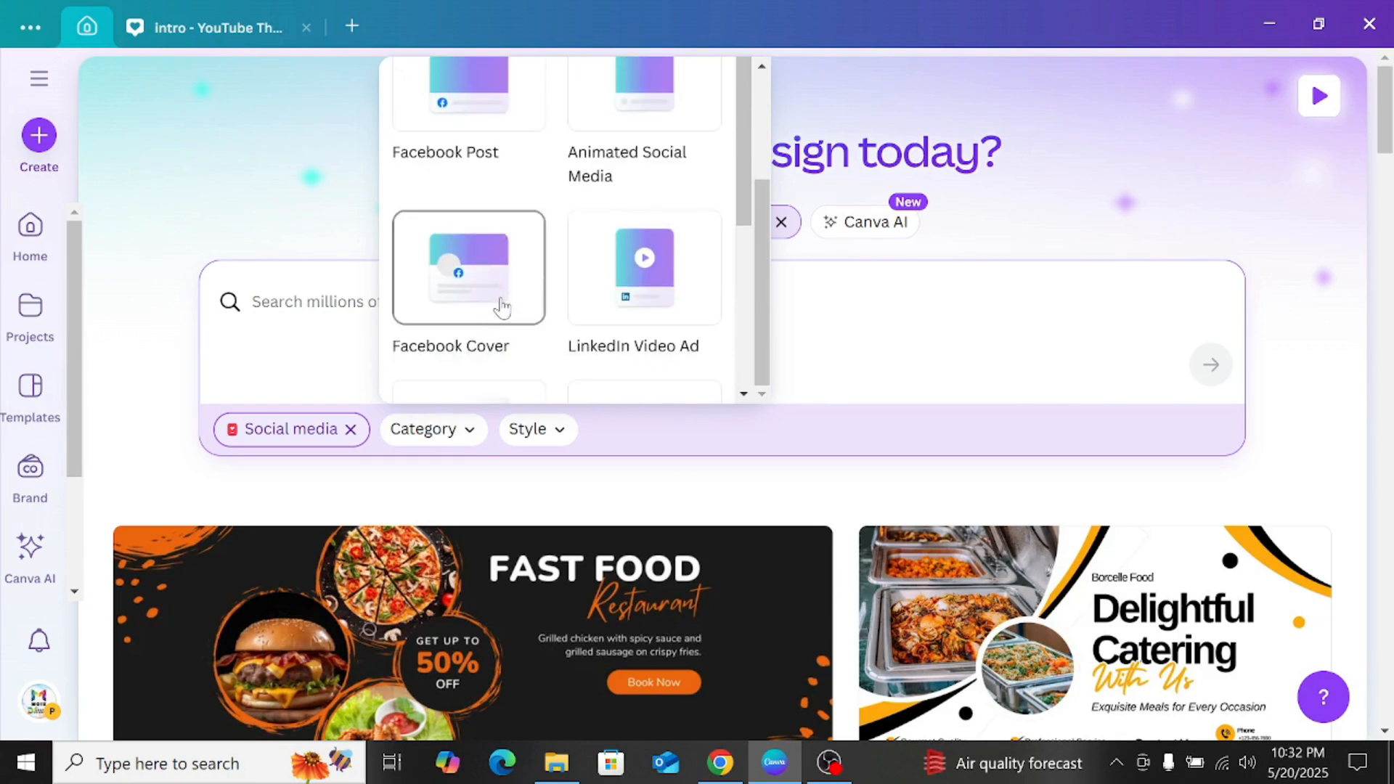
pyautogui.scroll(2, 498, 304)
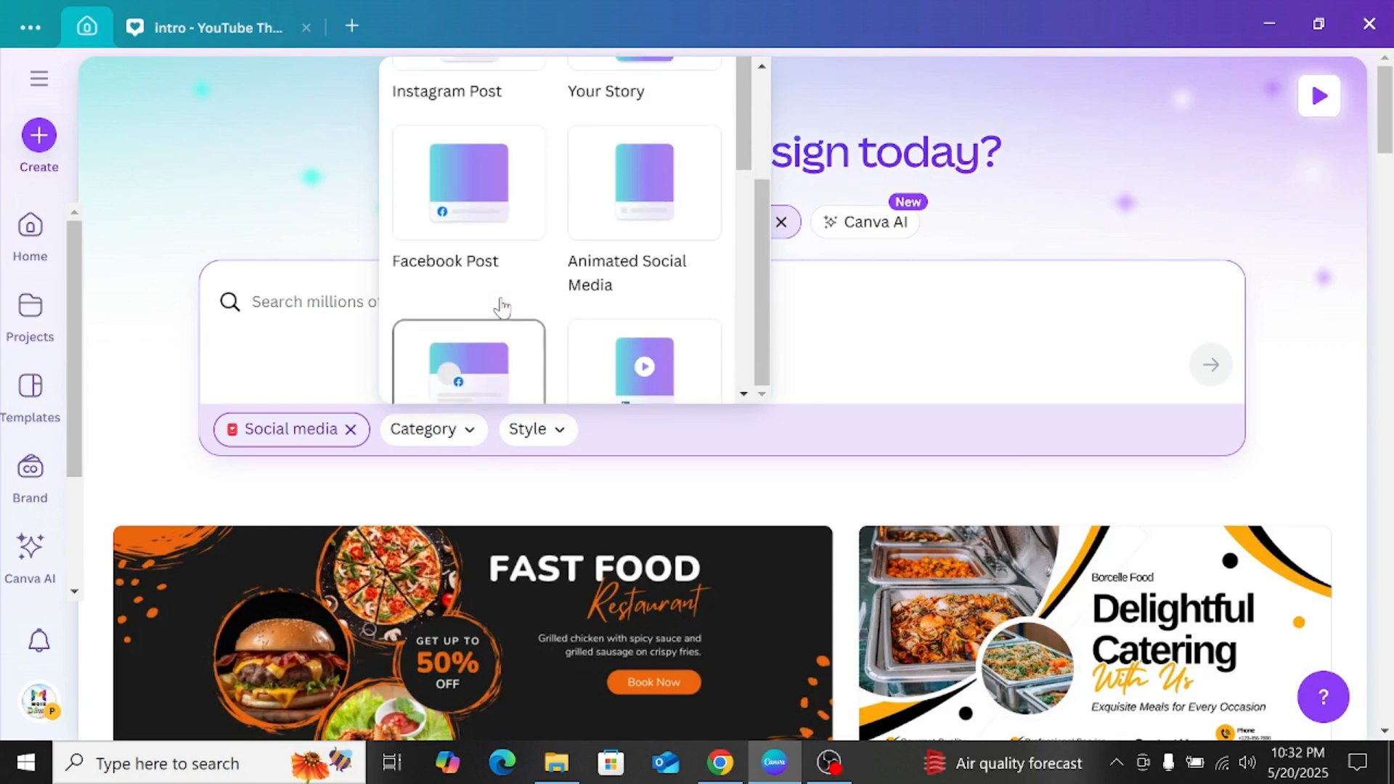
pyautogui.click(473, 225)
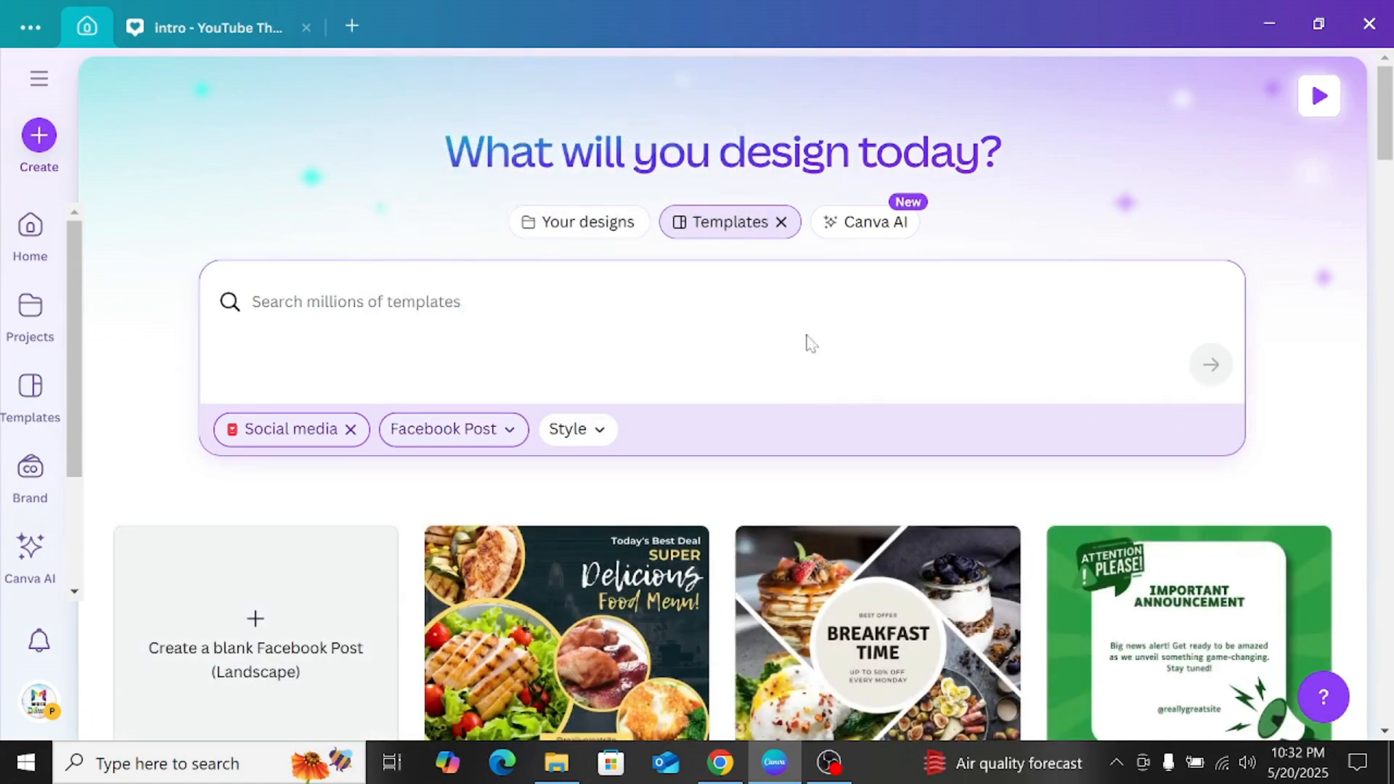
# Step: Filter the Facebook Post templates by the Creative style
pyautogui.click(598, 432)
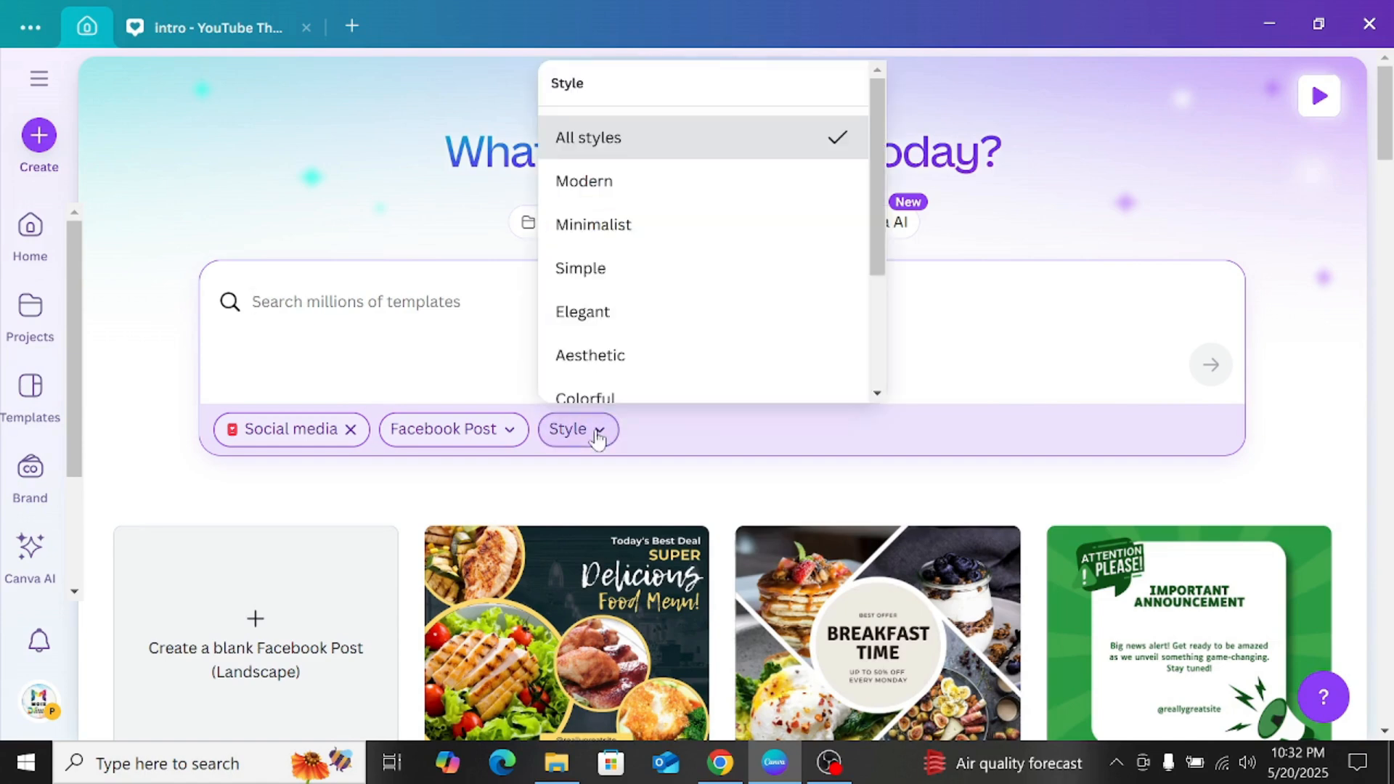
pyautogui.scroll(-3, 631, 208)
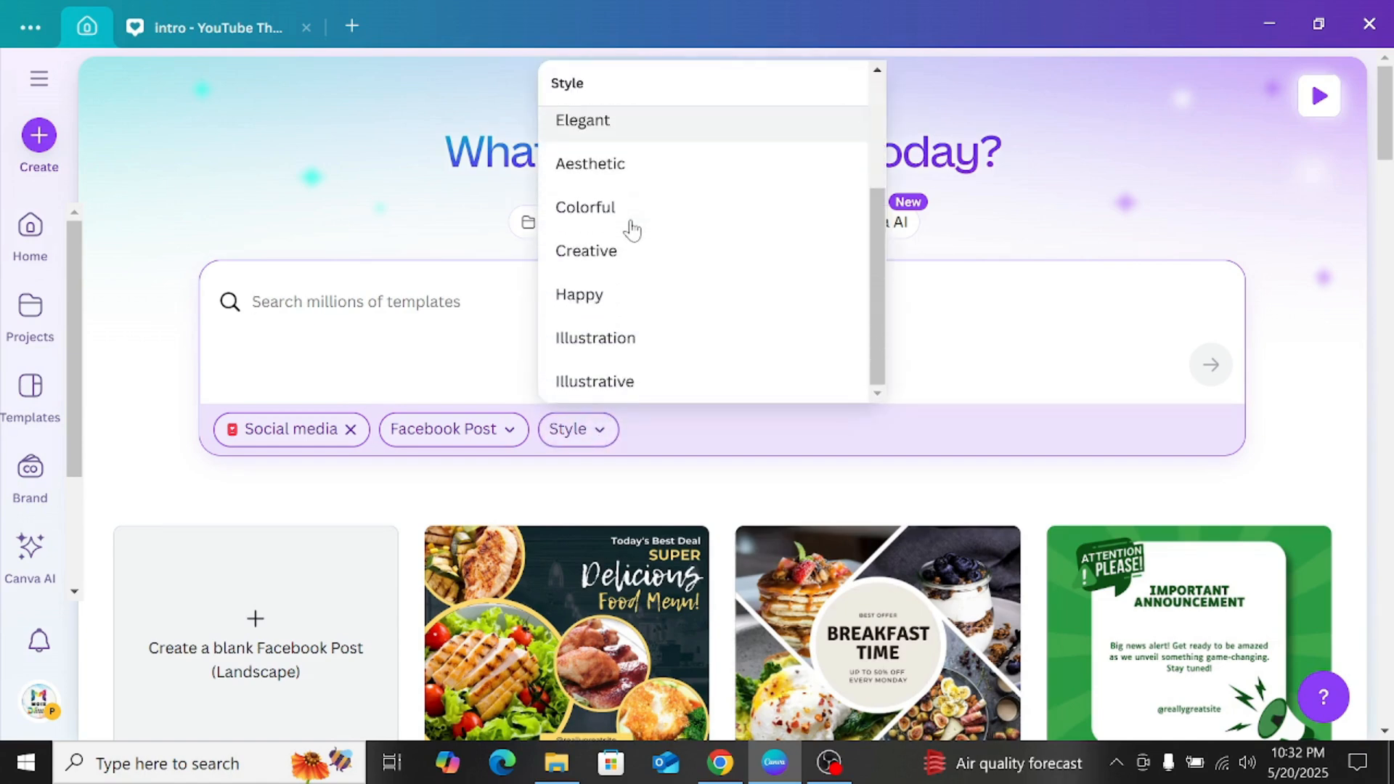
pyautogui.click(680, 249)
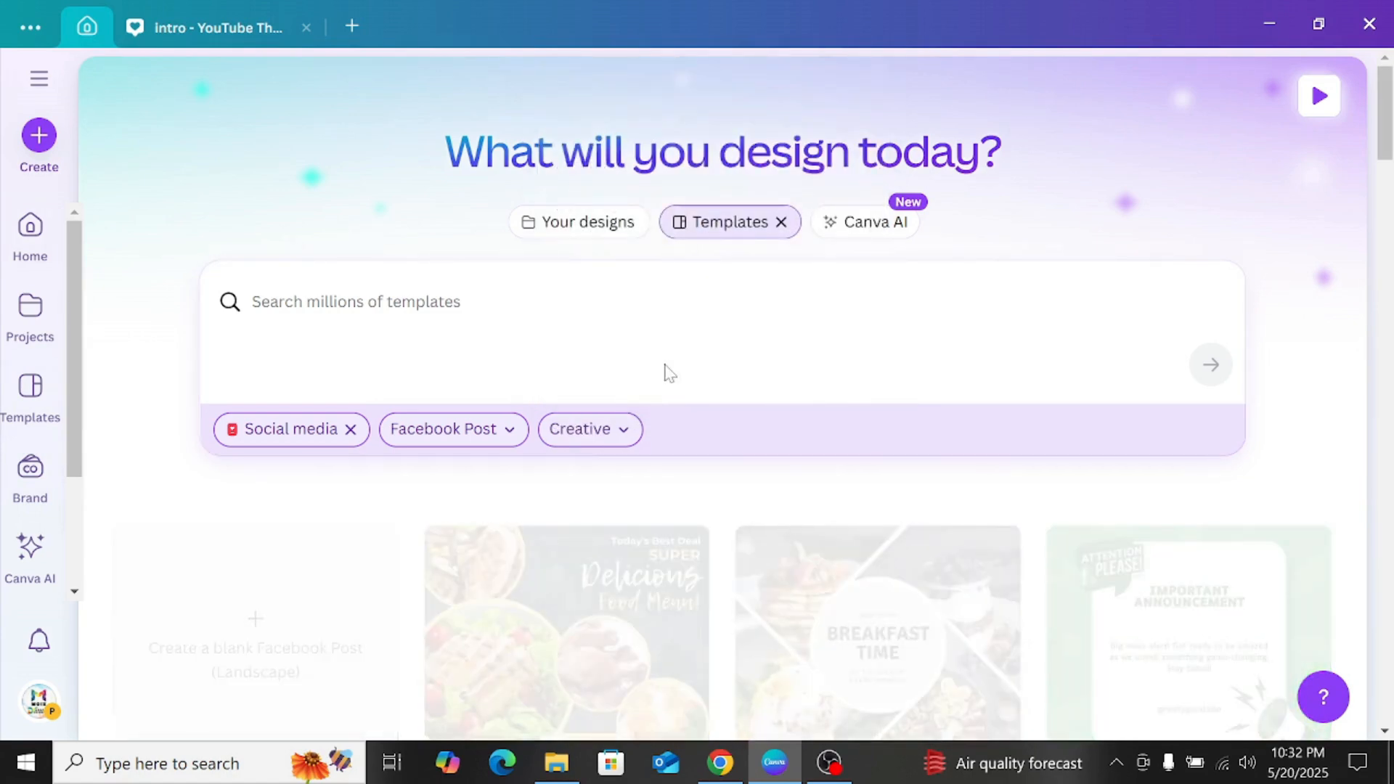
# Step: Browse the Facebook Post templates in the Creative style
pyautogui.scroll(-3, 665, 374)
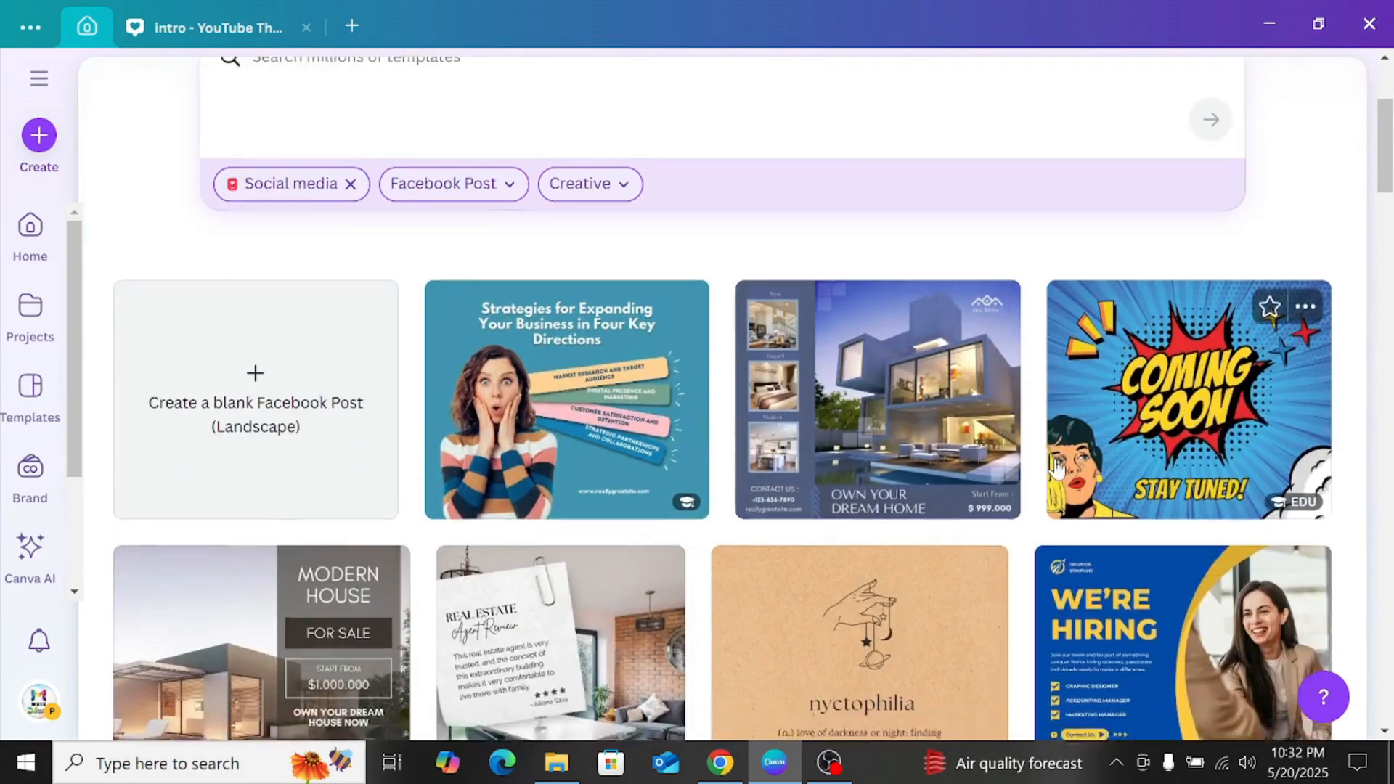
pyautogui.scroll(-3, 1056, 469)
pyautogui.scroll(-5, 668, 485)
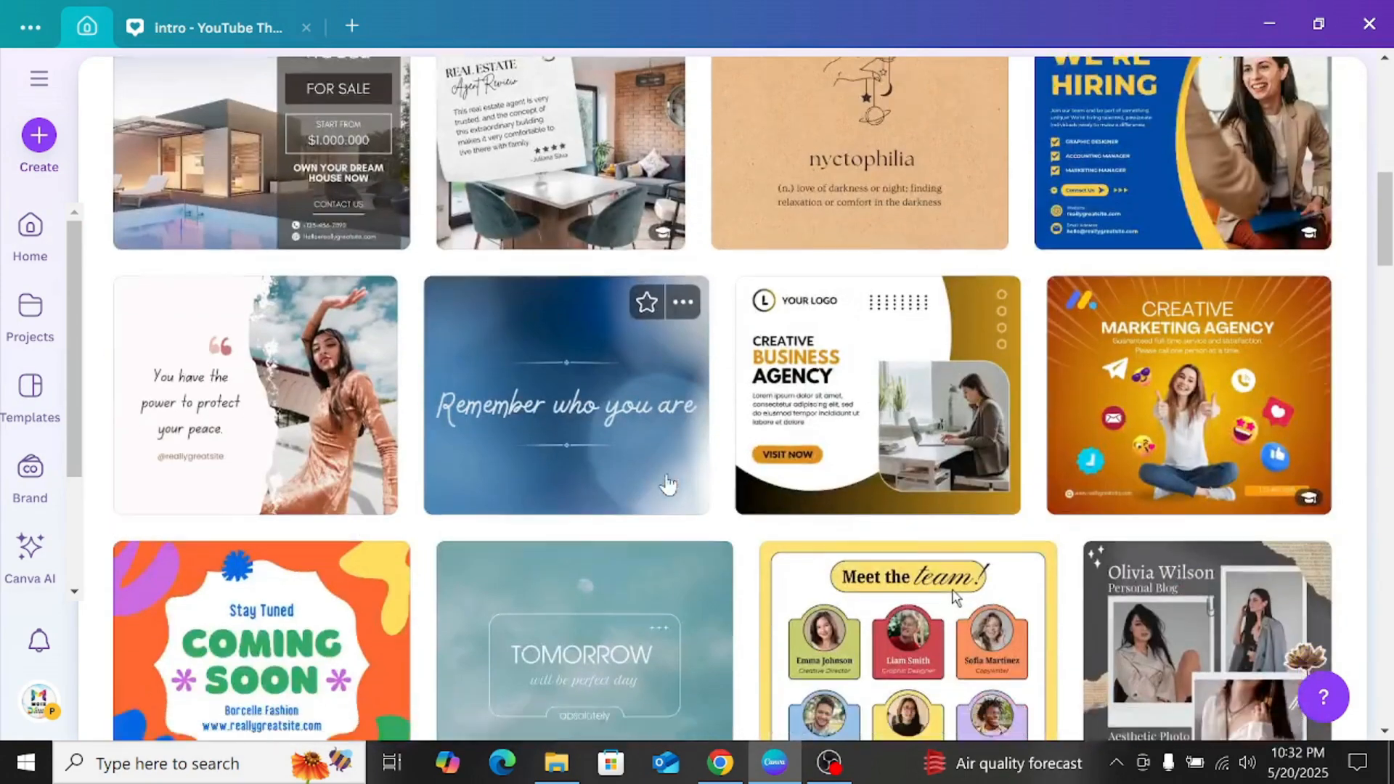
pyautogui.scroll(-5, 666, 485)
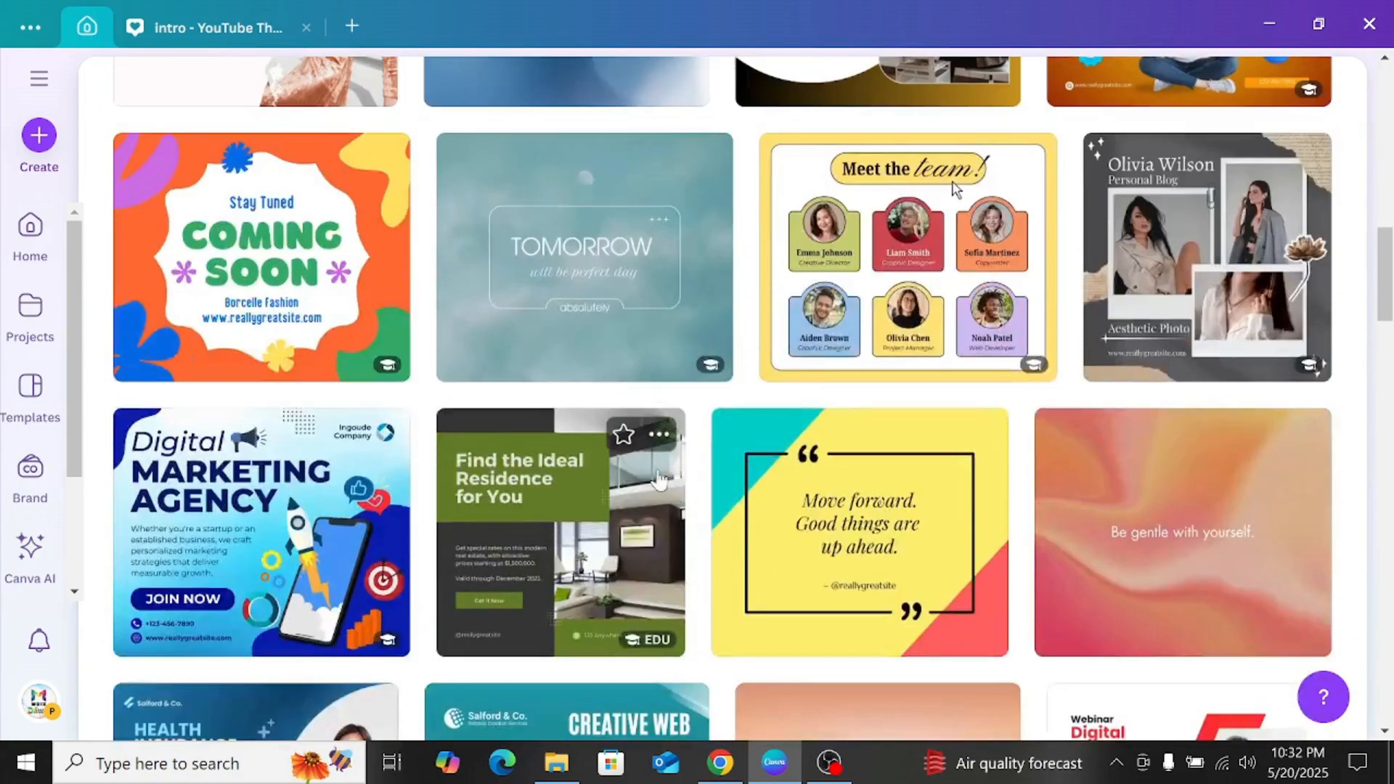
pyautogui.scroll(10, 654, 475)
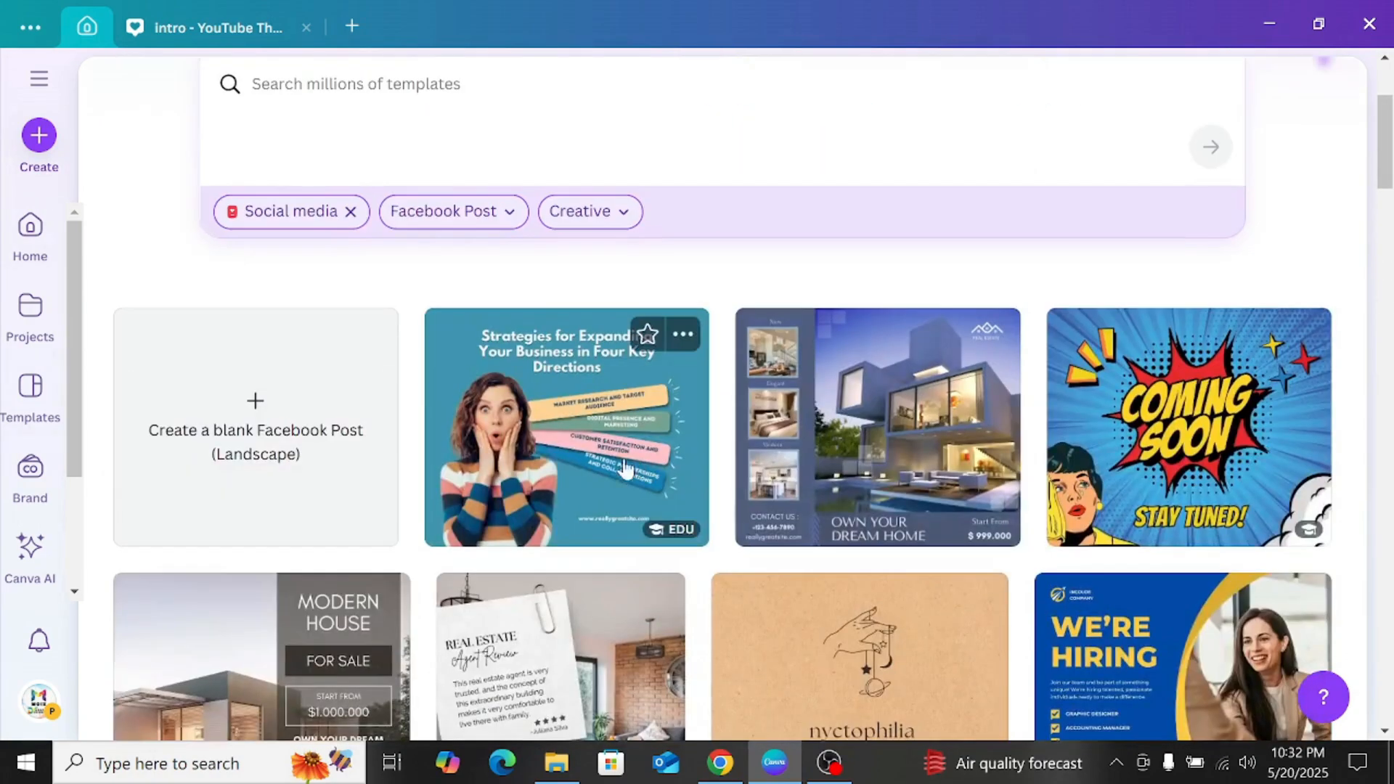
pyautogui.scroll(3, 268, 419)
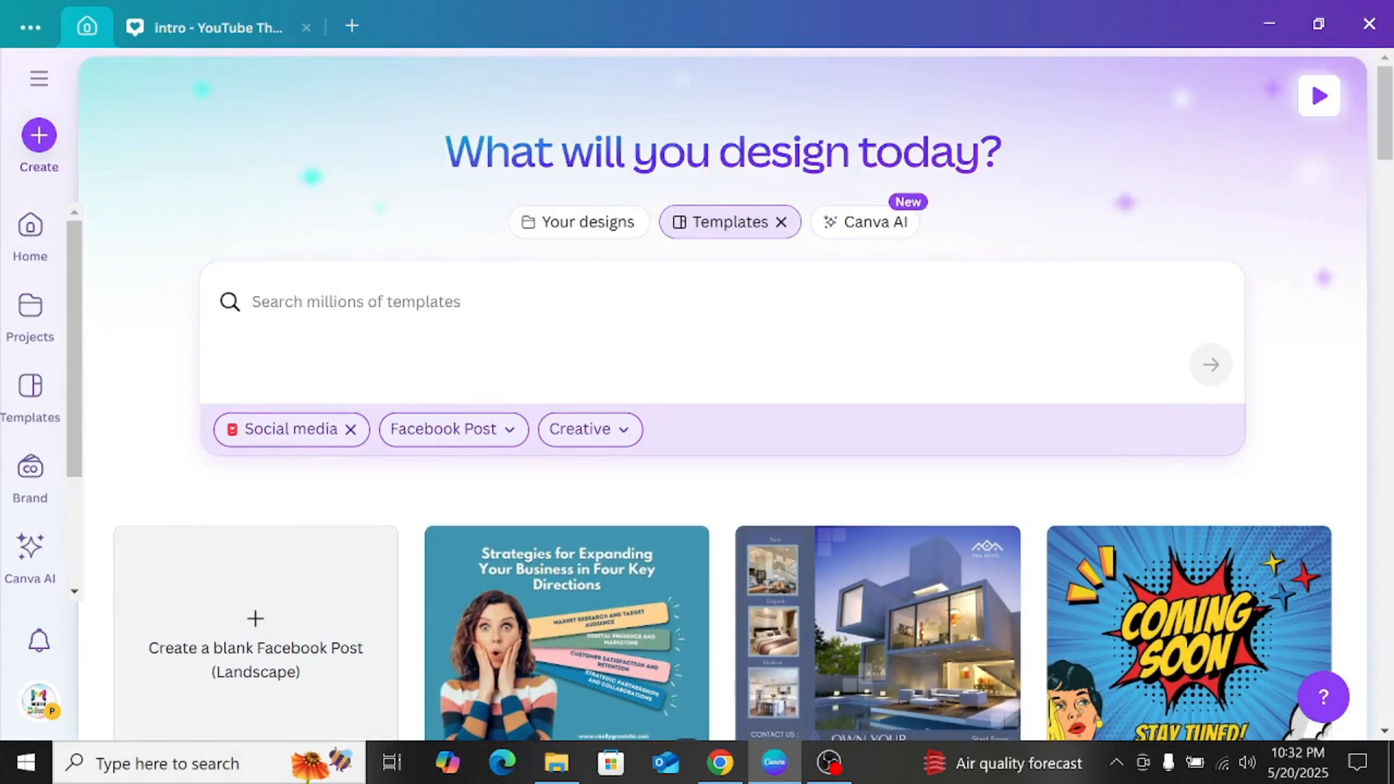
# Step: Search the filtered templates for "facebook clothing post"
pyautogui.click(356, 302)
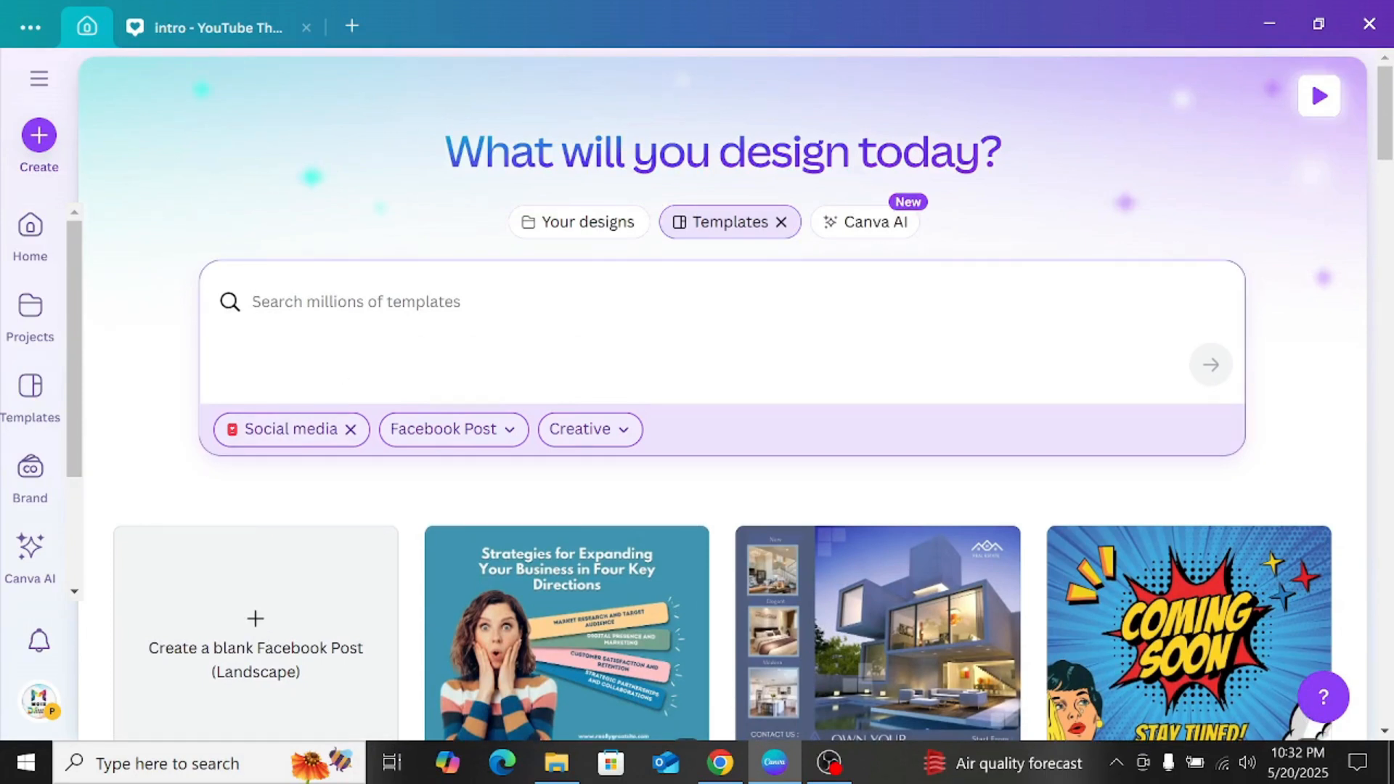
pyautogui.write('fa')
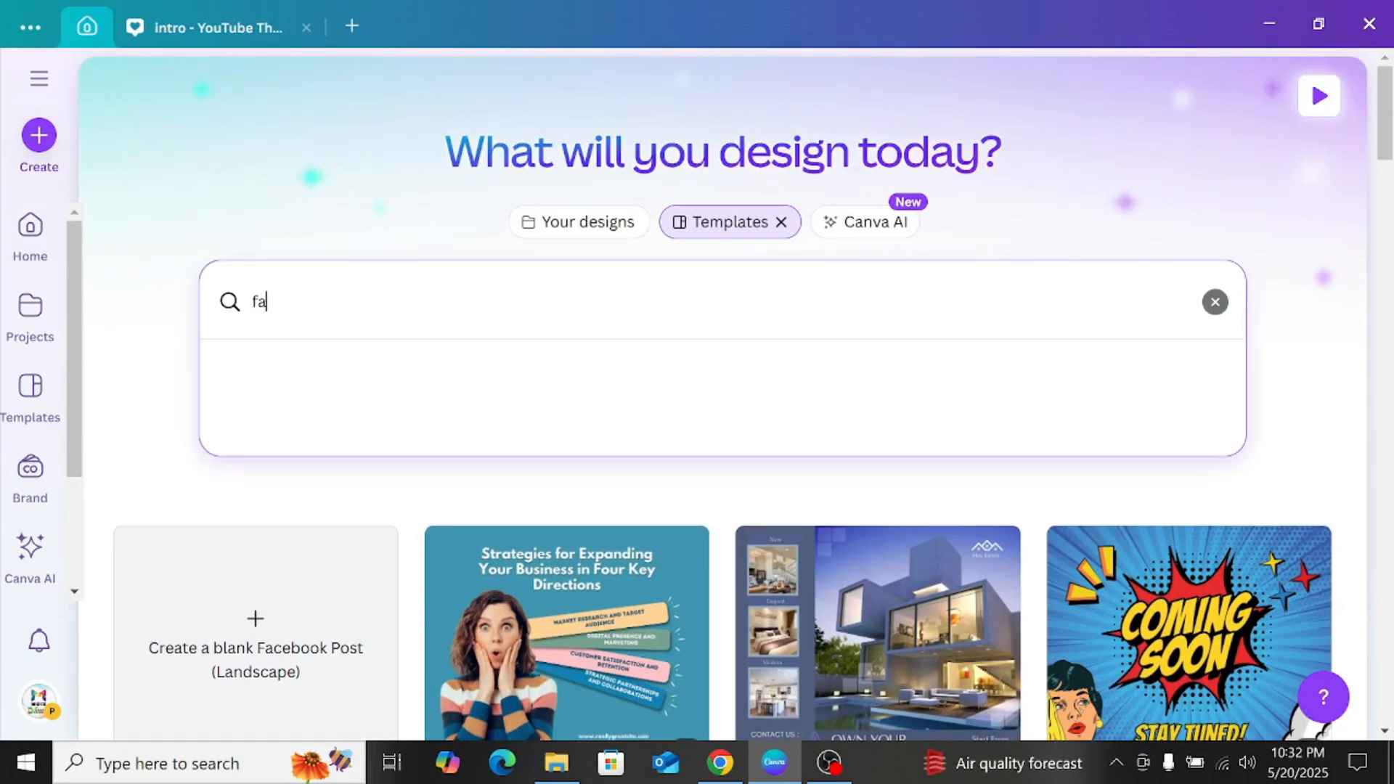
pyautogui.write('cebook ')
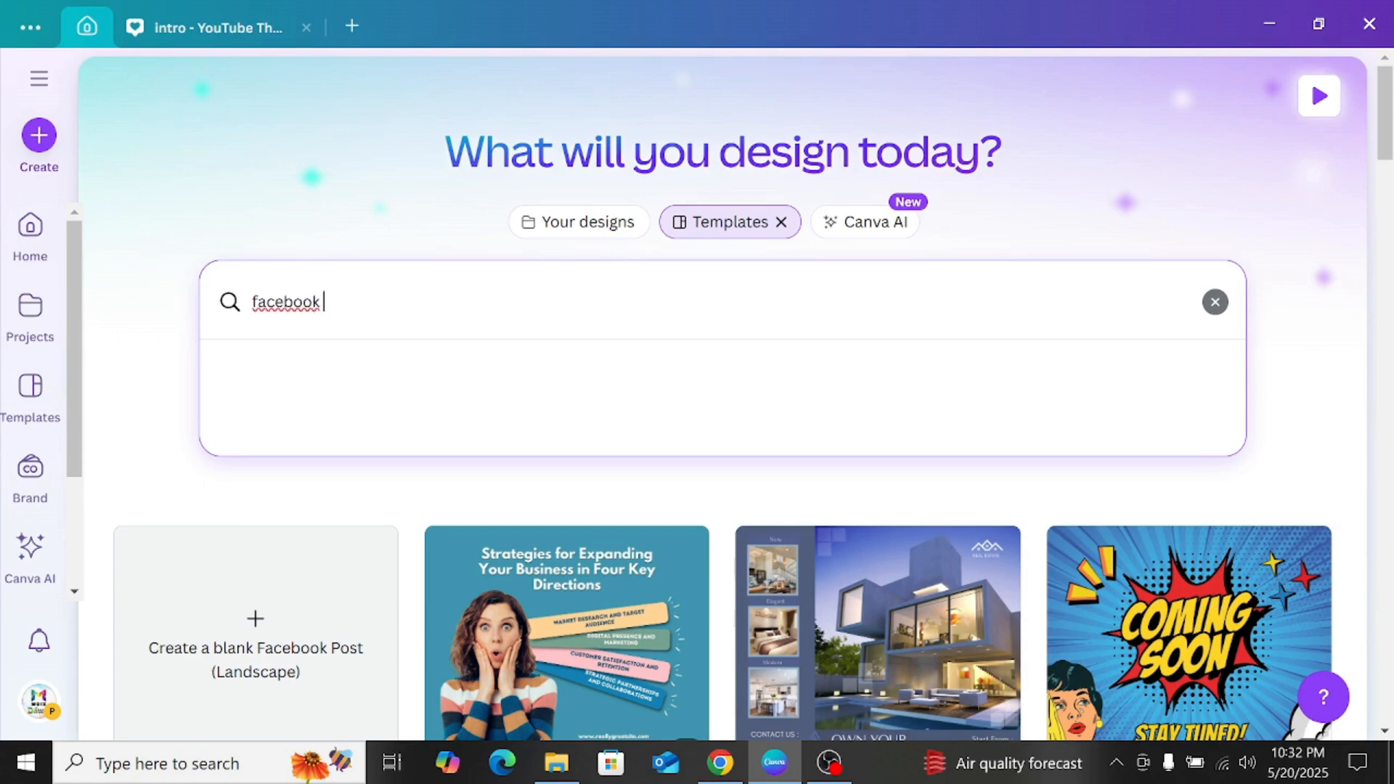
pyautogui.write('post')
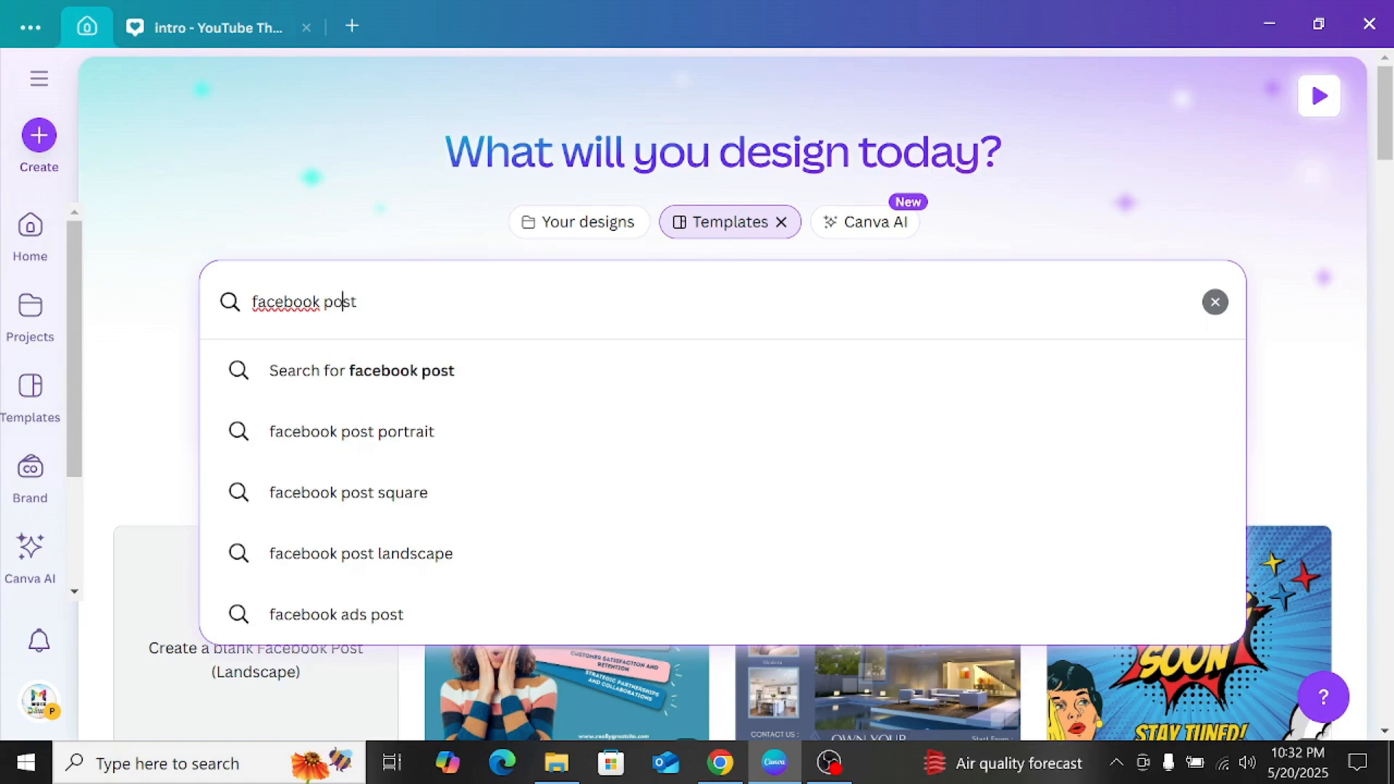
pyautogui.write('f')
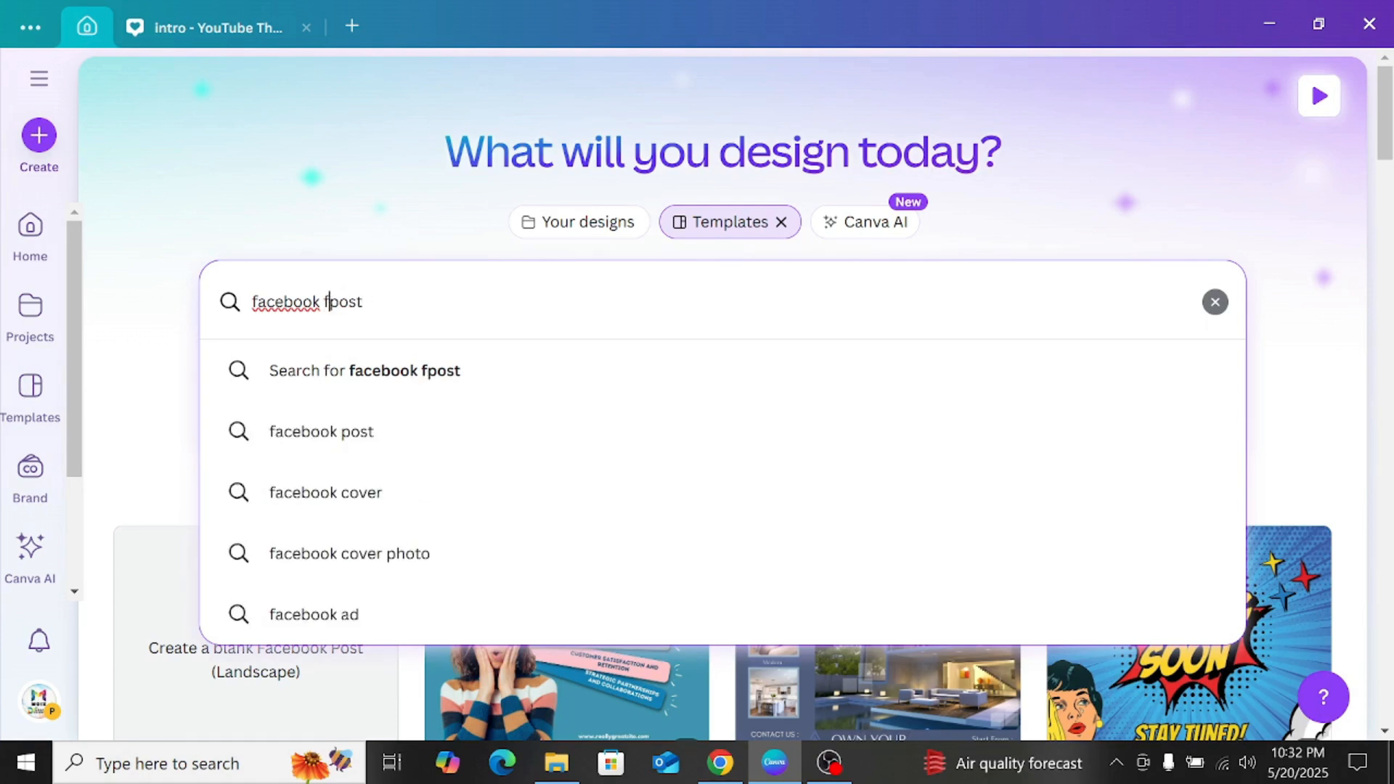
pyautogui.press('BackSpace')
pyautogui.write('clo')
pyautogui.write('thing')
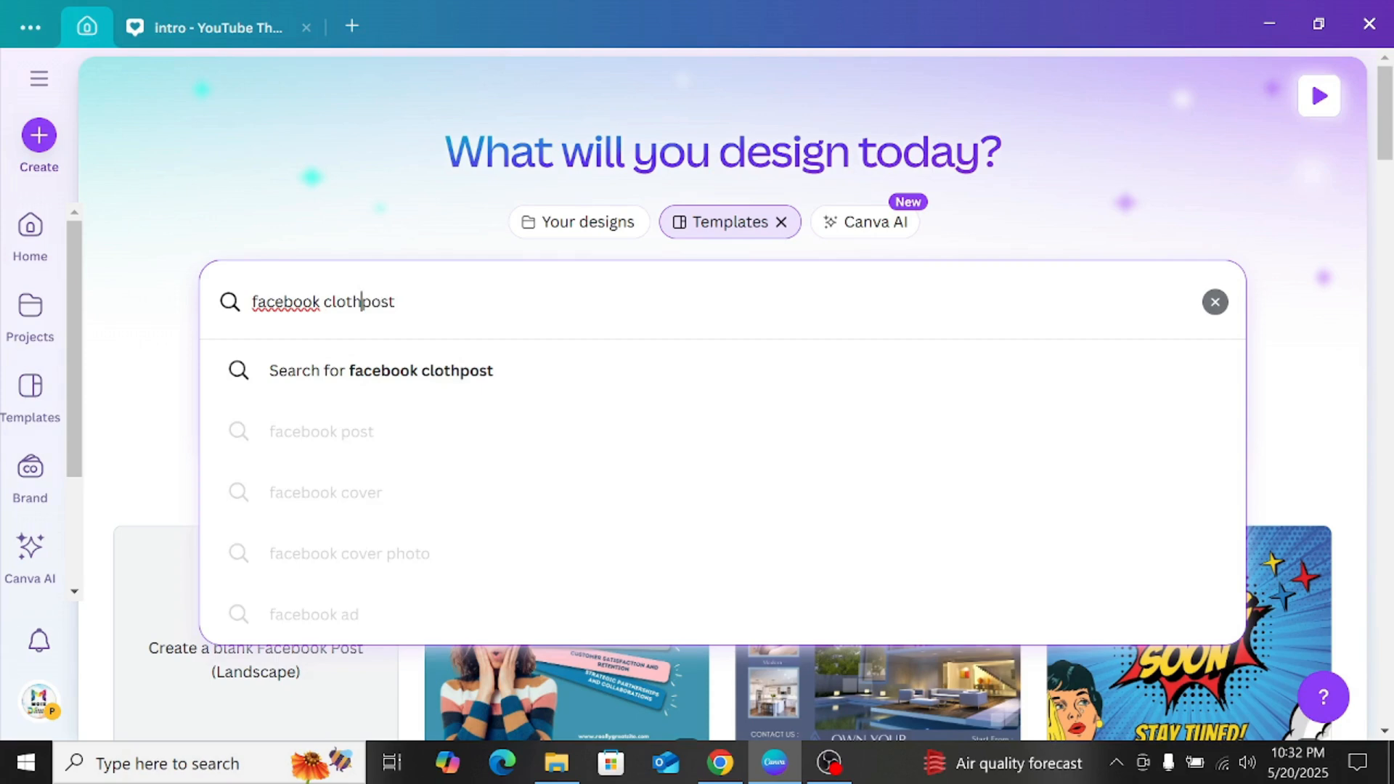
pyautogui.press('Return')
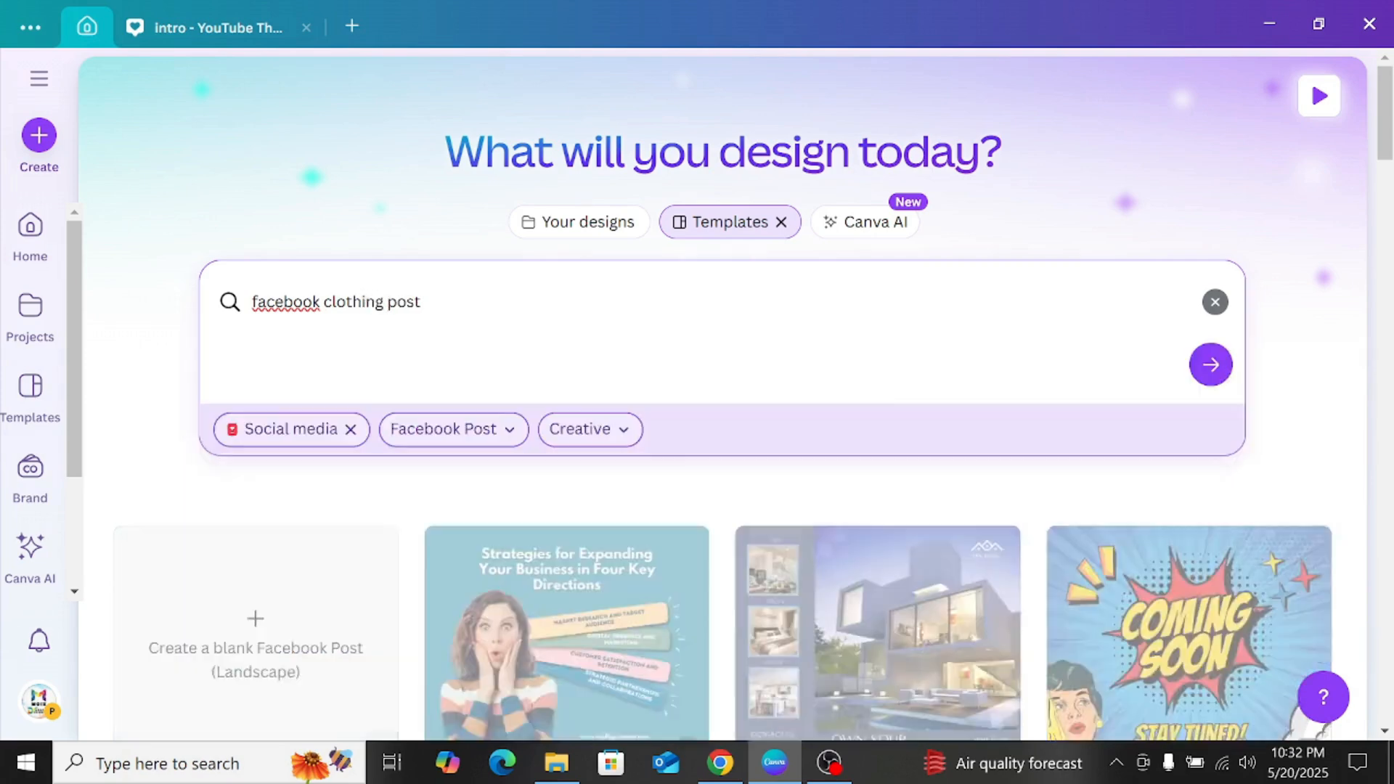
# Step: Browse the clothing post templates and open the giveaway template with the blue shoes
pyautogui.scroll(-3, 649, 310)
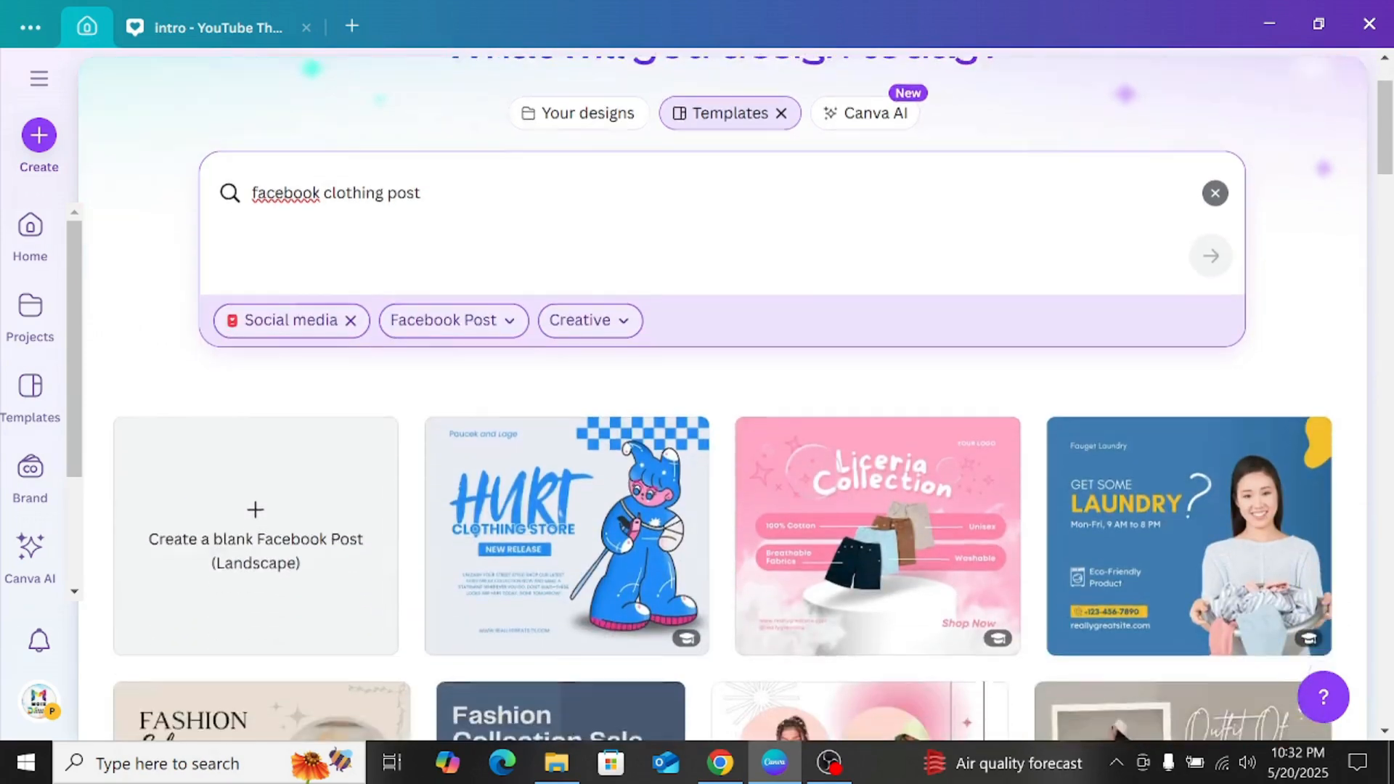
pyautogui.scroll(-3, 1214, 129)
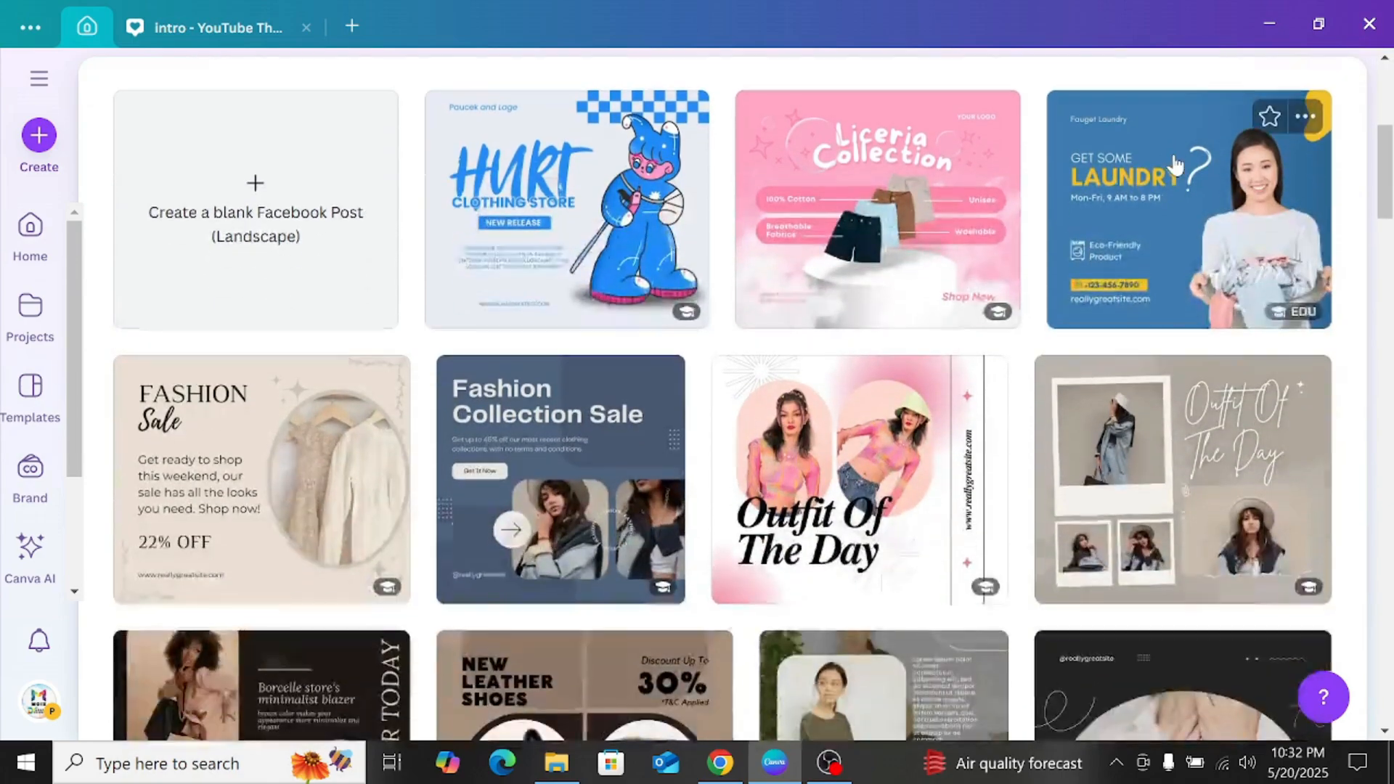
pyautogui.scroll(-3, 726, 436)
pyautogui.scroll(-3, 726, 434)
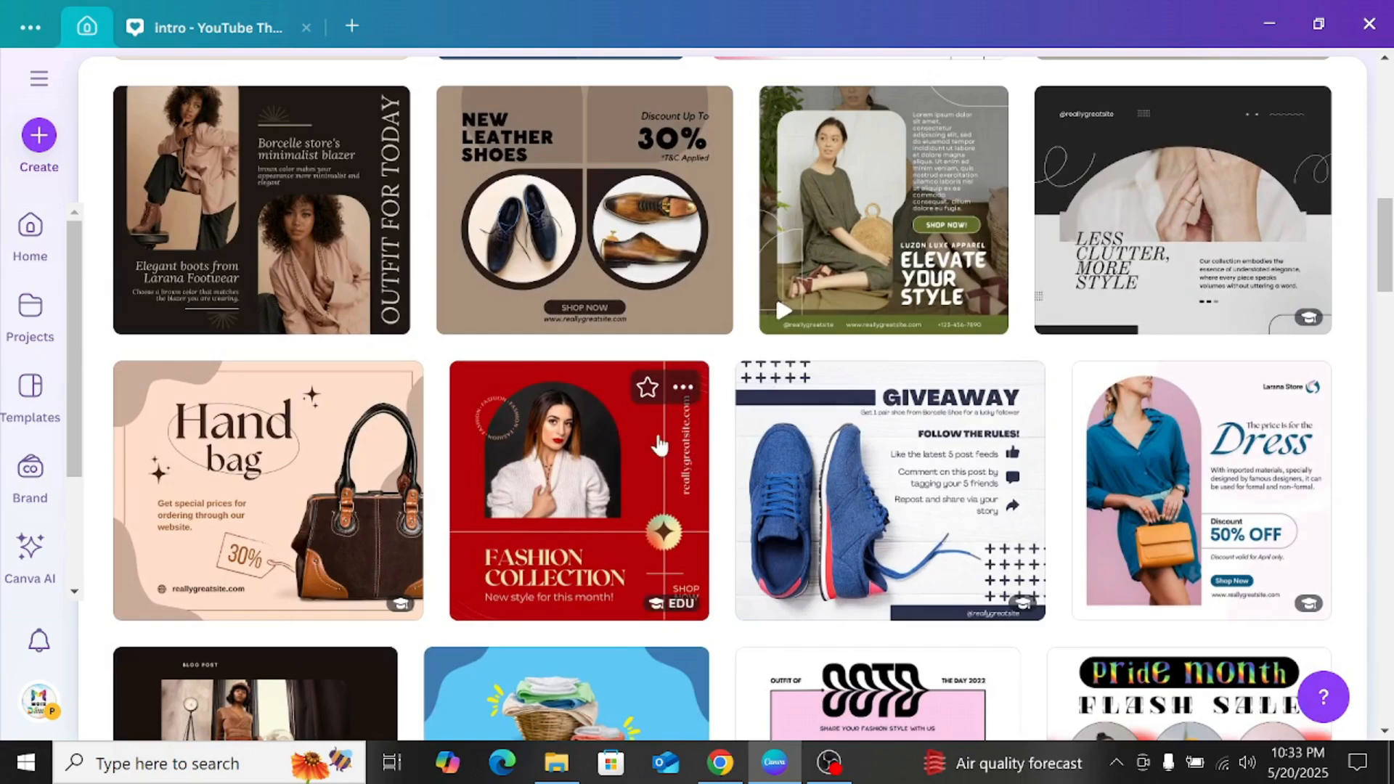
pyautogui.scroll(-3, 658, 445)
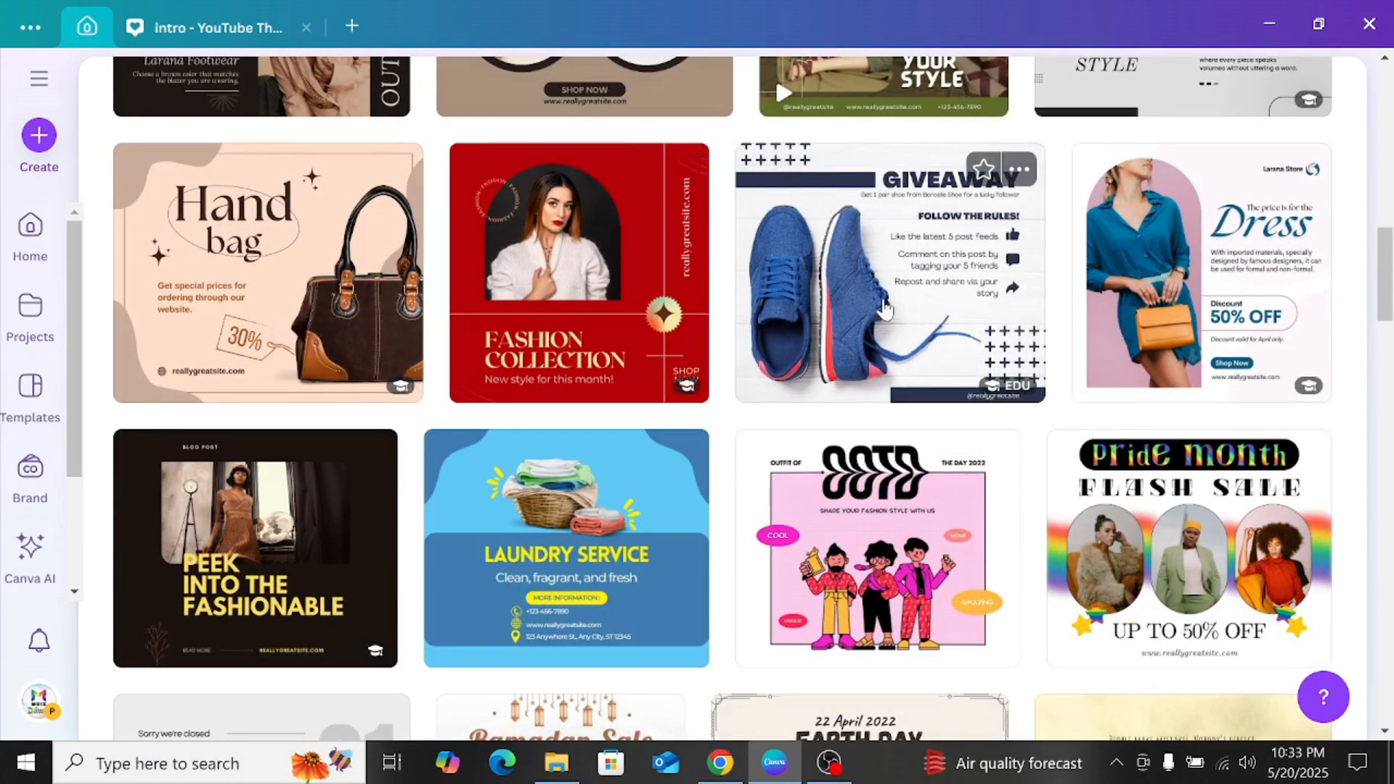
pyautogui.click(887, 308)
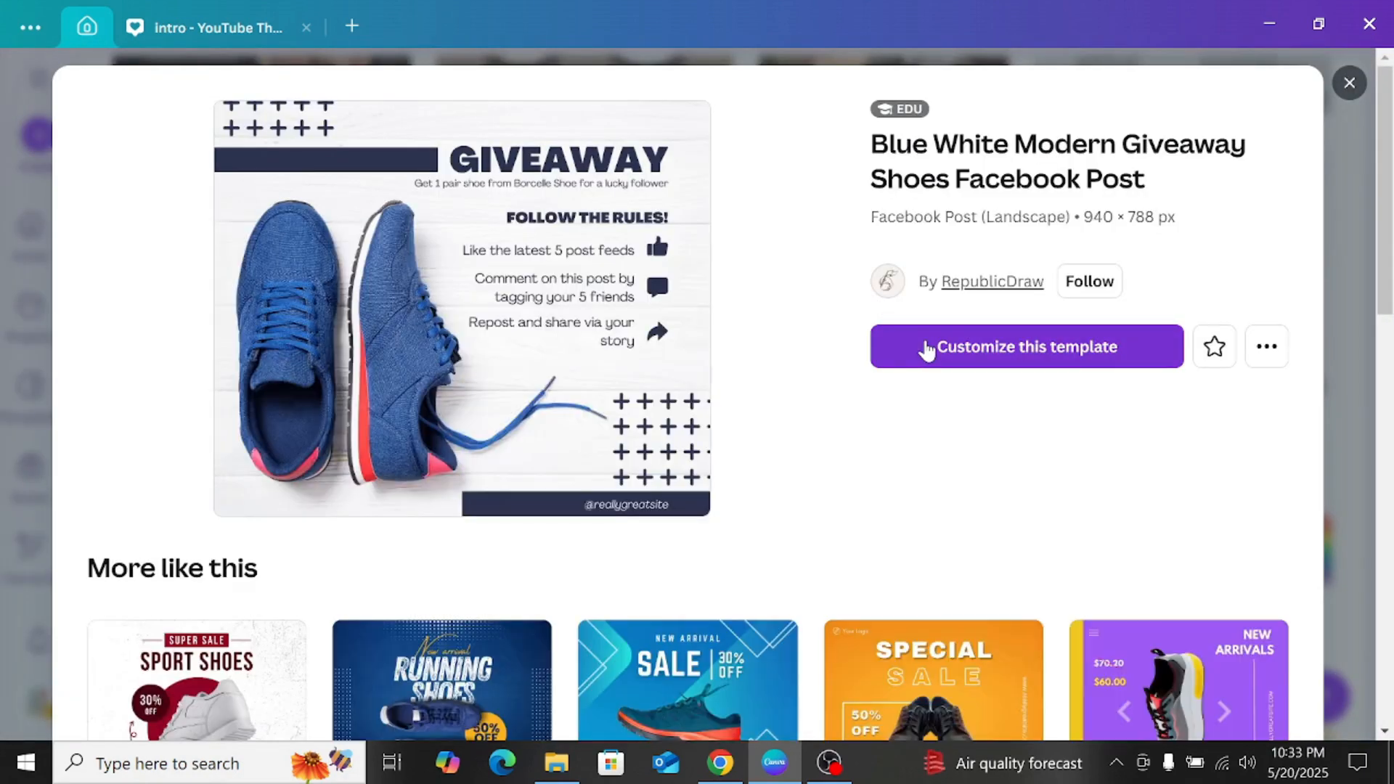
# Step: Look over the similar shoe templates and start customizing the Blue White Modern Giveaway Shoes Facebook Post template
pyautogui.scroll(-5, 755, 414)
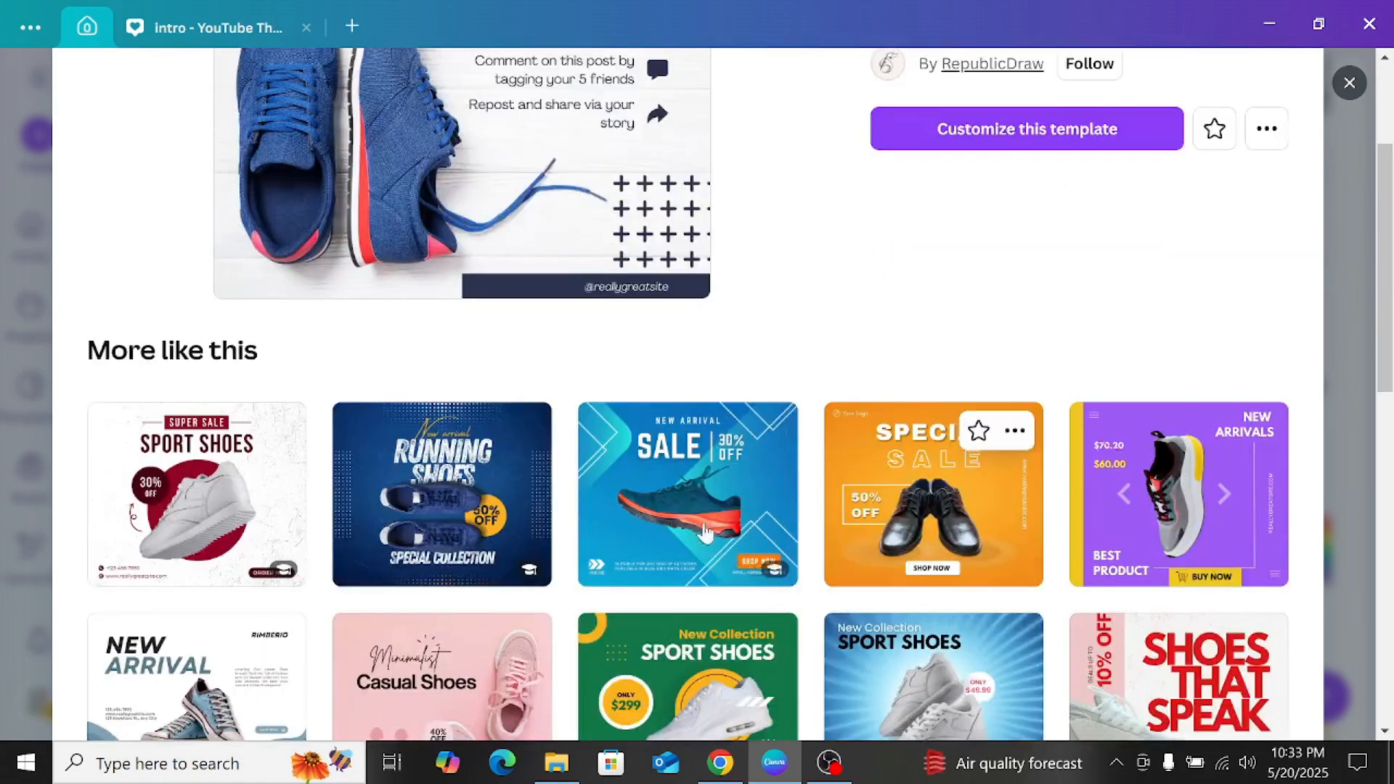
pyautogui.scroll(-1, 933, 523)
pyautogui.scroll(6, 926, 508)
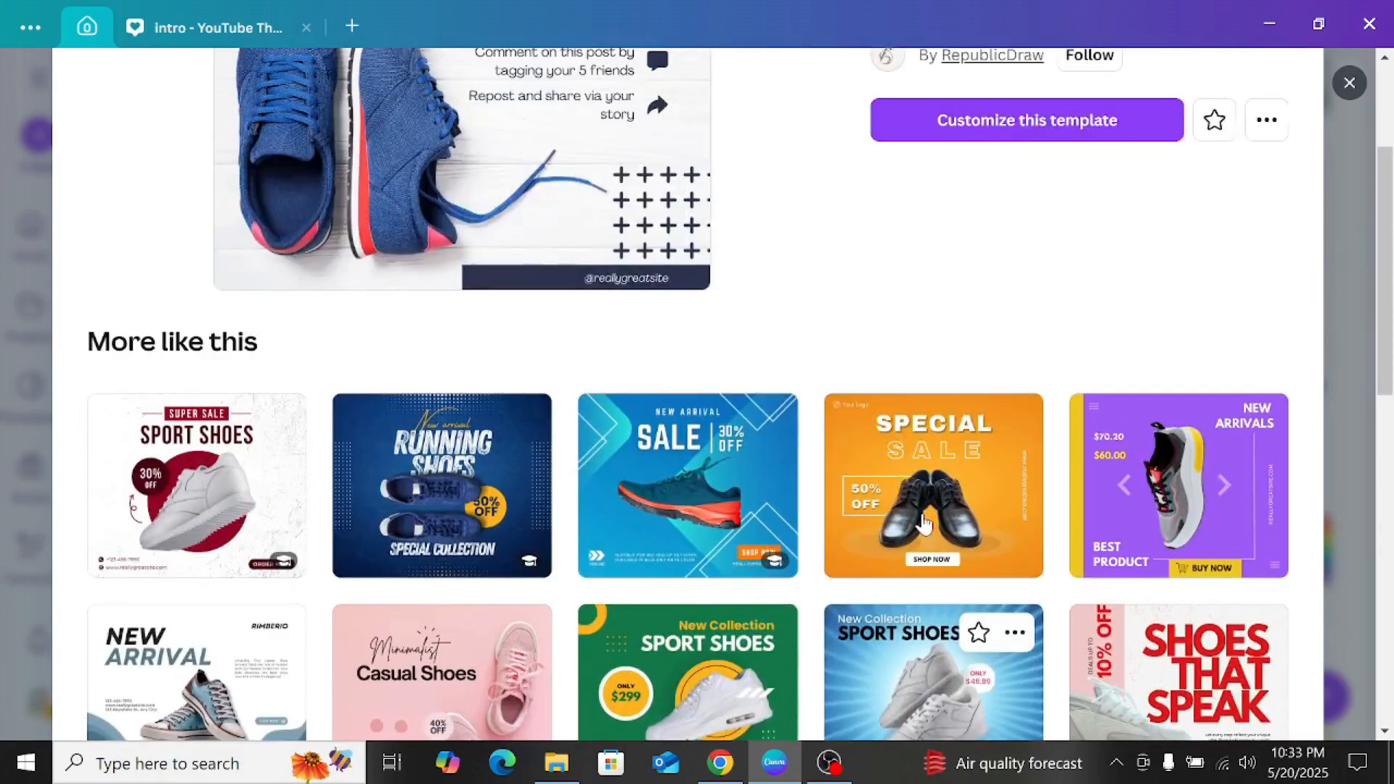
pyautogui.click(918, 356)
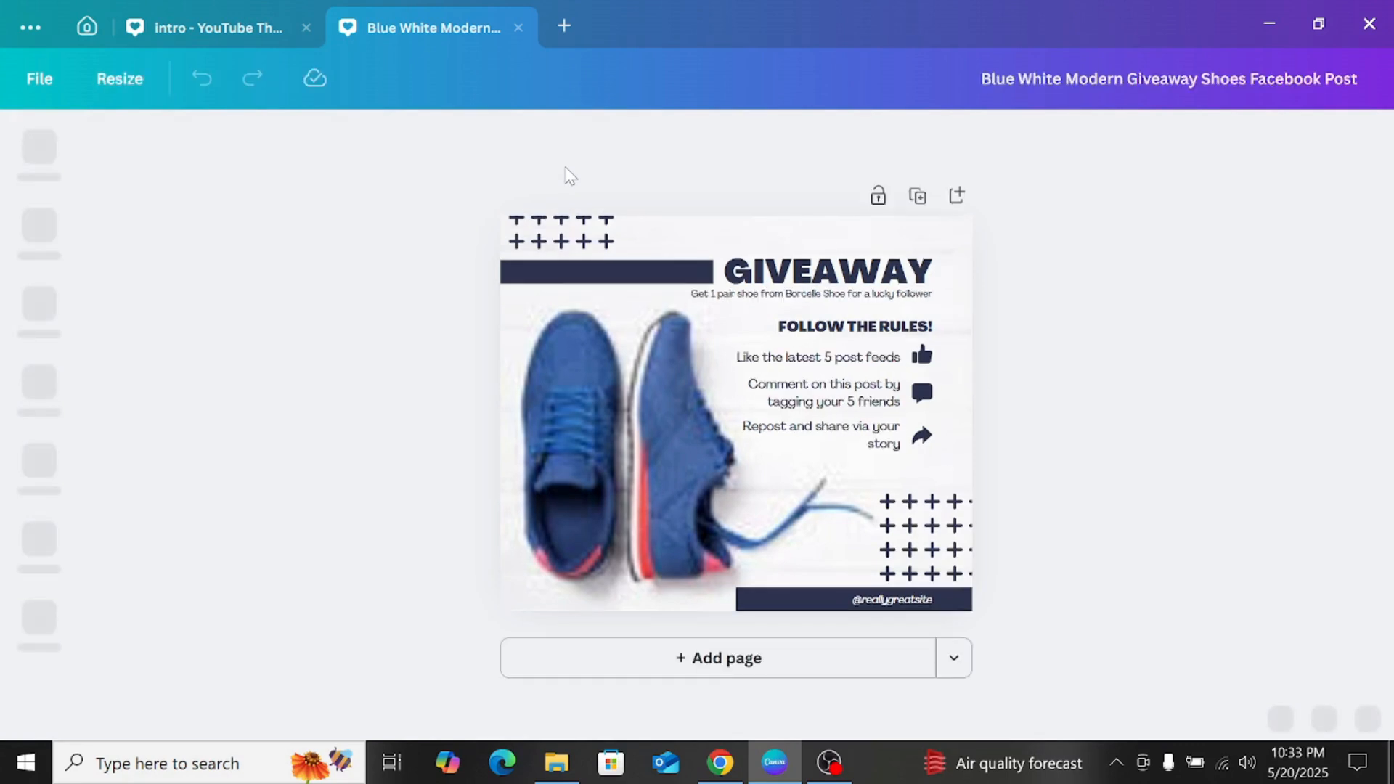
# Step: Rename the design as hatchmpost
pyautogui.doubleClick(1211, 78)
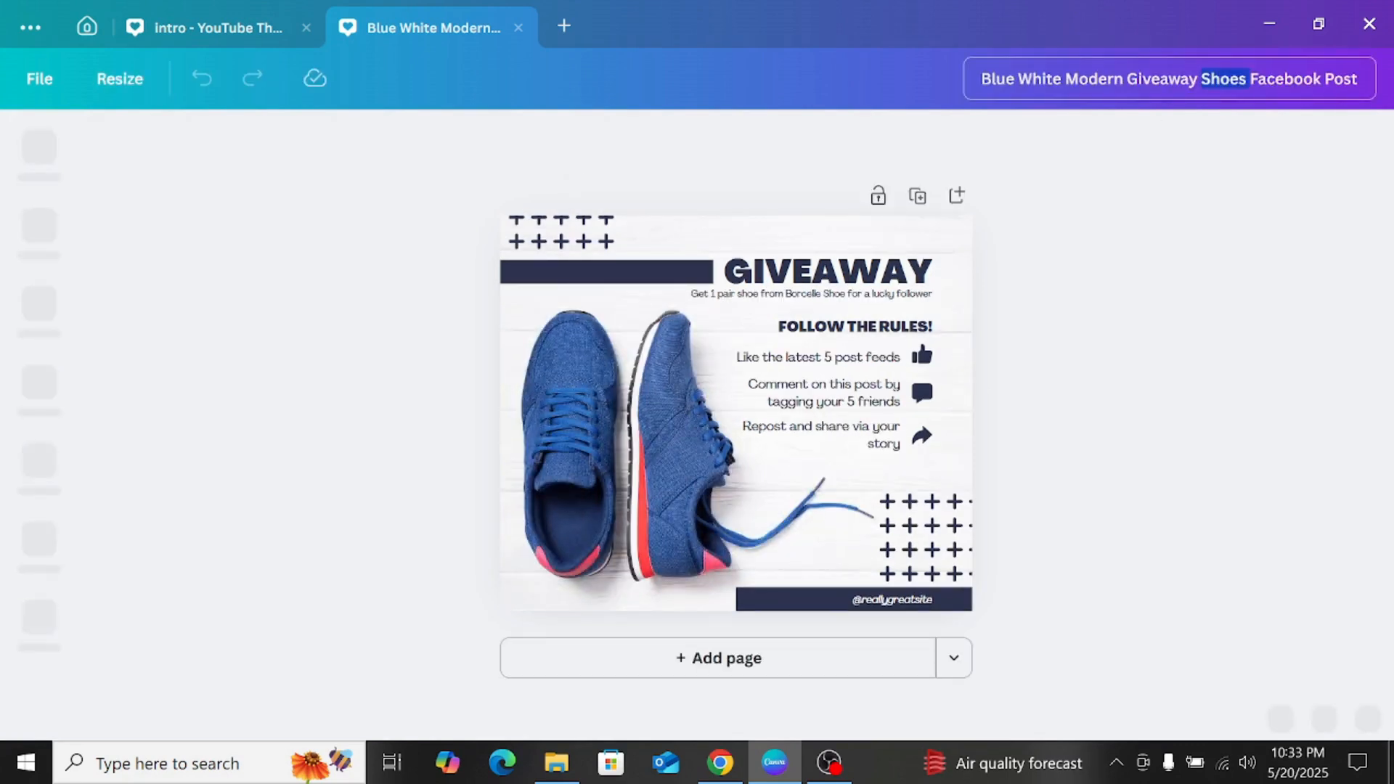
pyautogui.hotkey('ctrl', 'a')
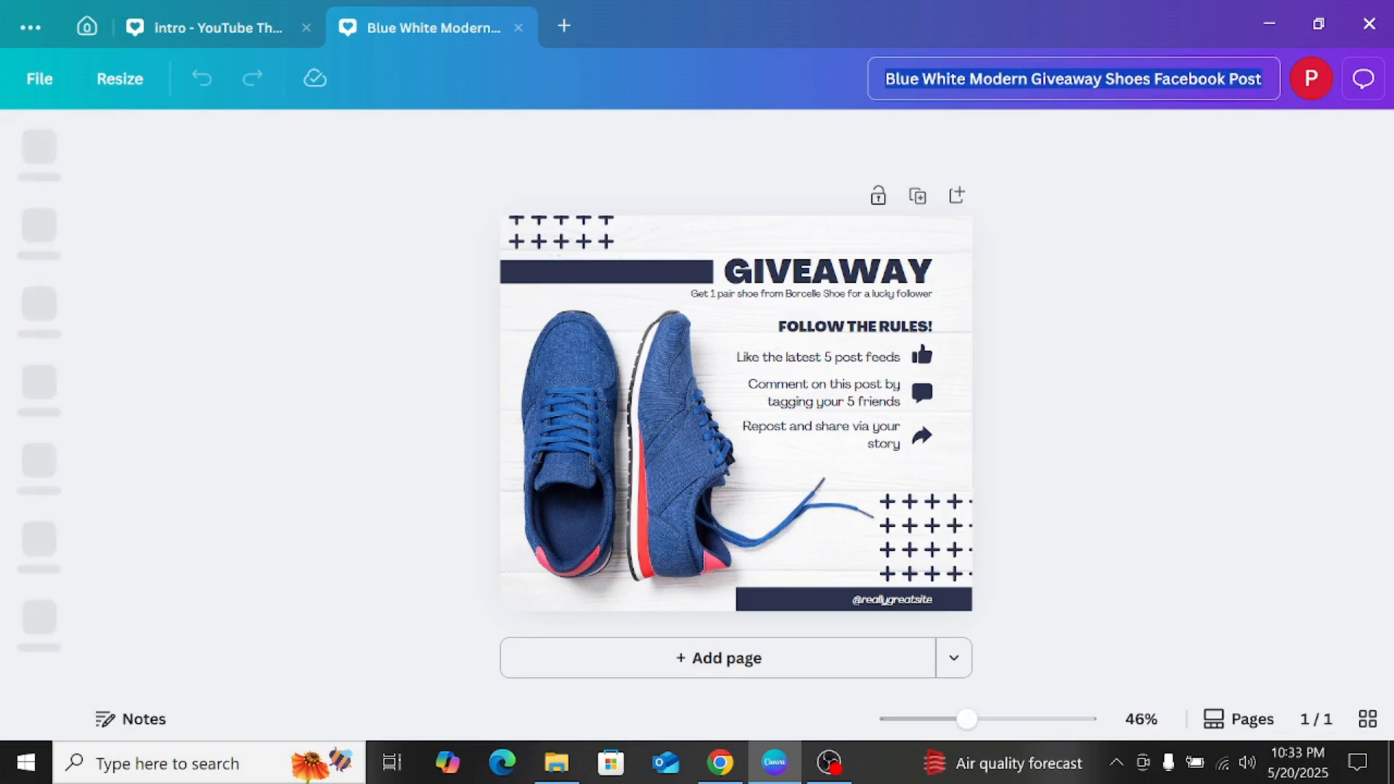
pyautogui.write('hatchm')
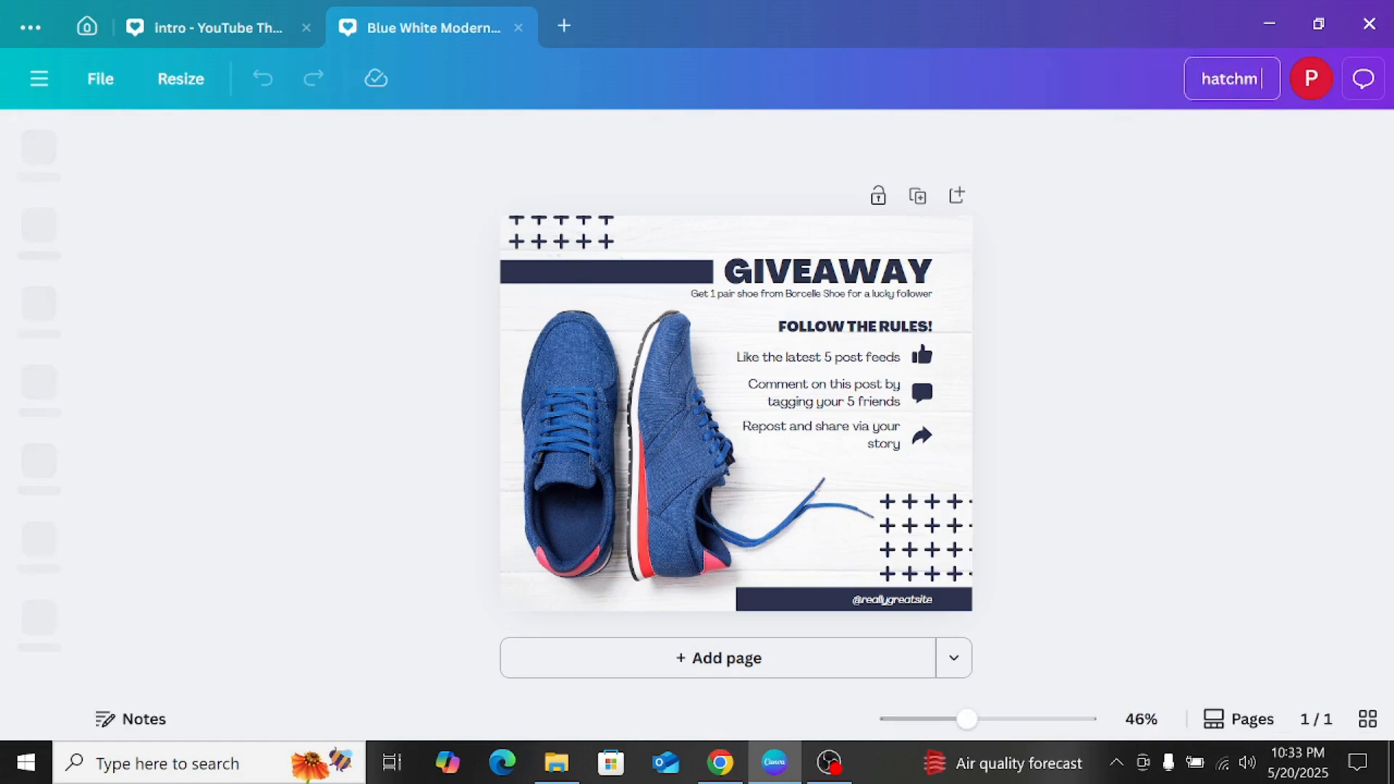
pyautogui.write('post')
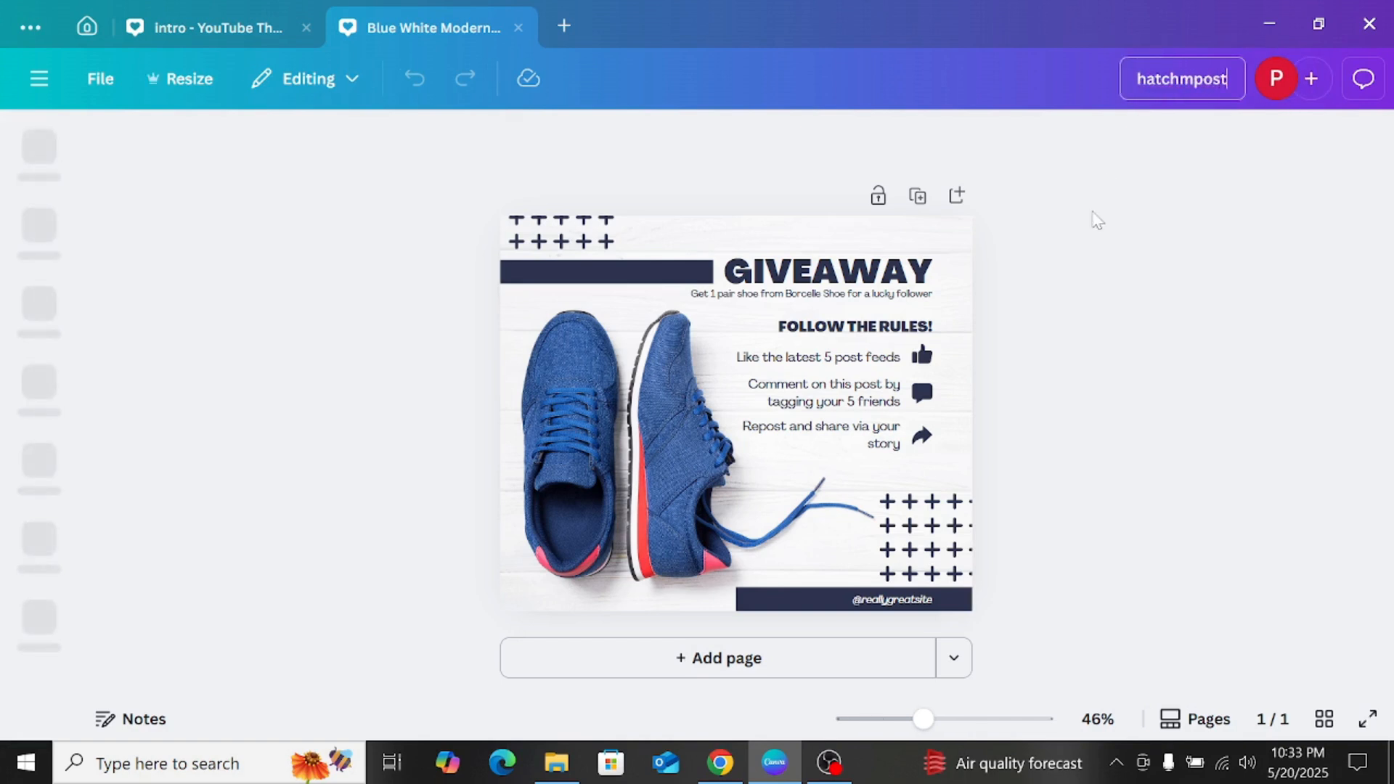
pyautogui.press('Return')
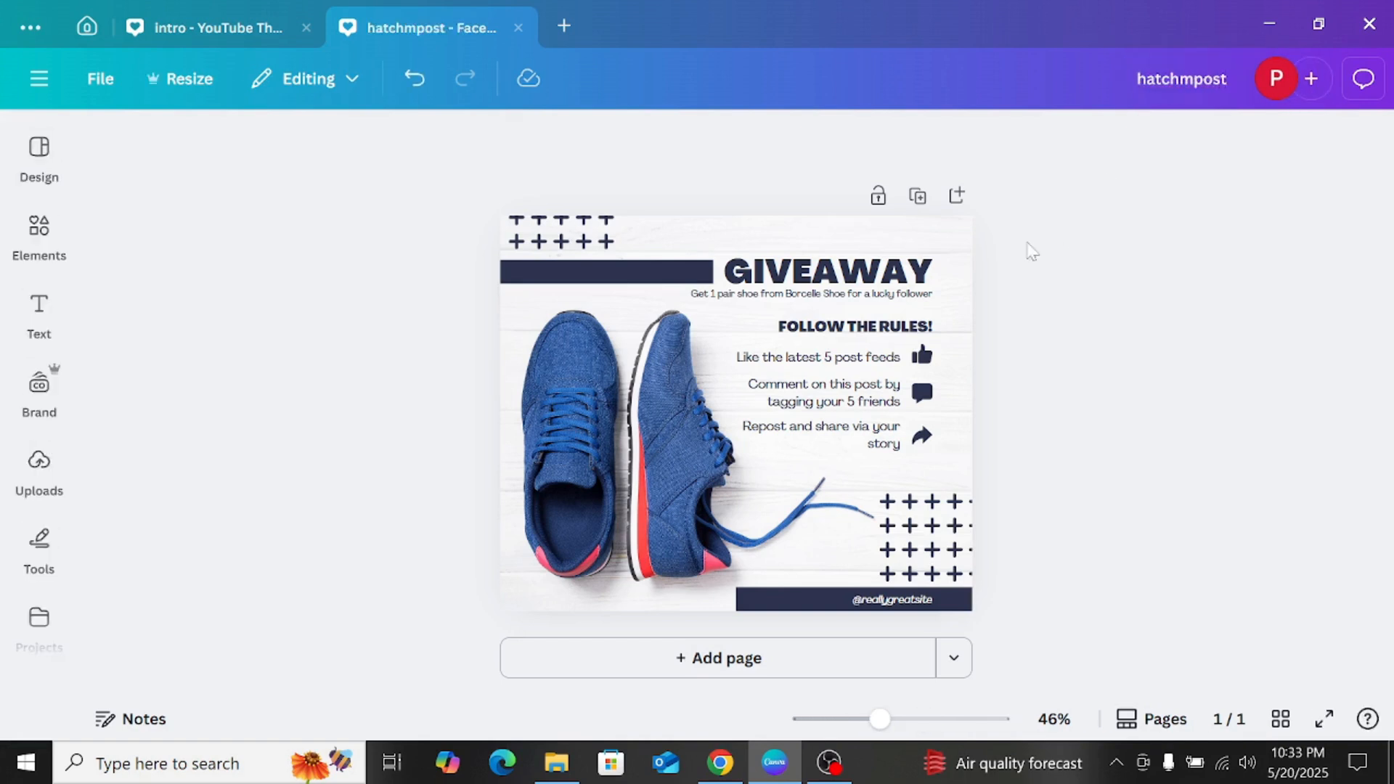
# Step: Duplicate the giveaway page and compare the copy with the original
pyautogui.click(909, 195)
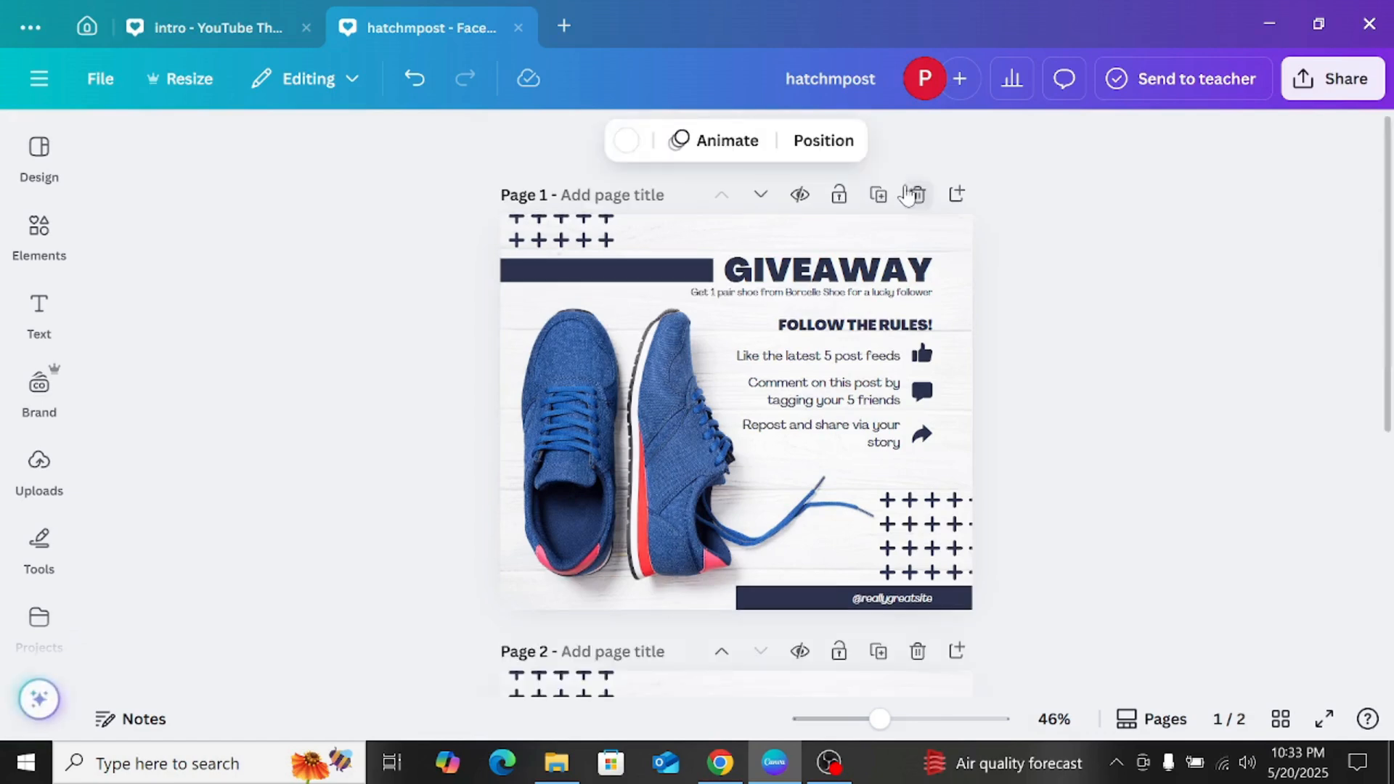
pyautogui.scroll(6, 799, 363)
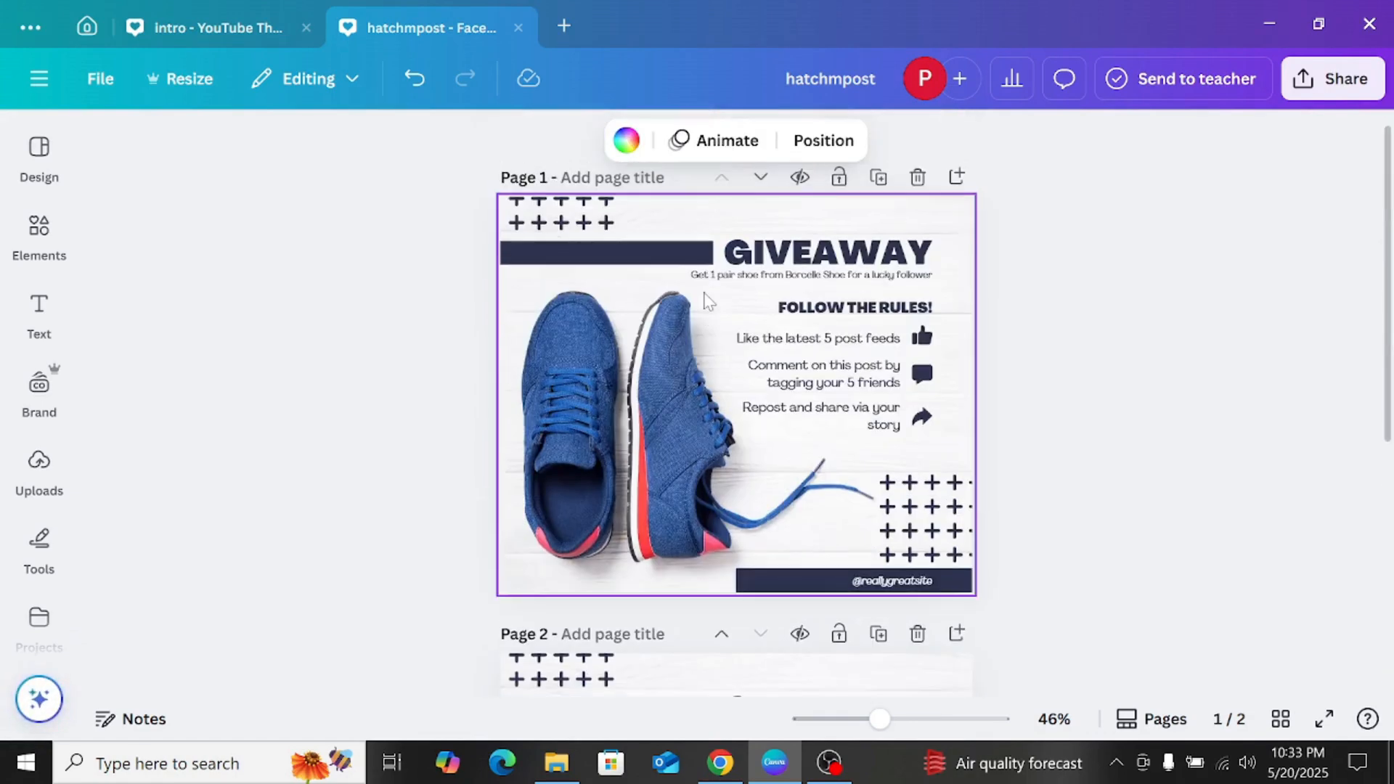
pyautogui.scroll(-6, 703, 298)
pyautogui.scroll(6, 707, 323)
pyautogui.scroll(-6, 708, 323)
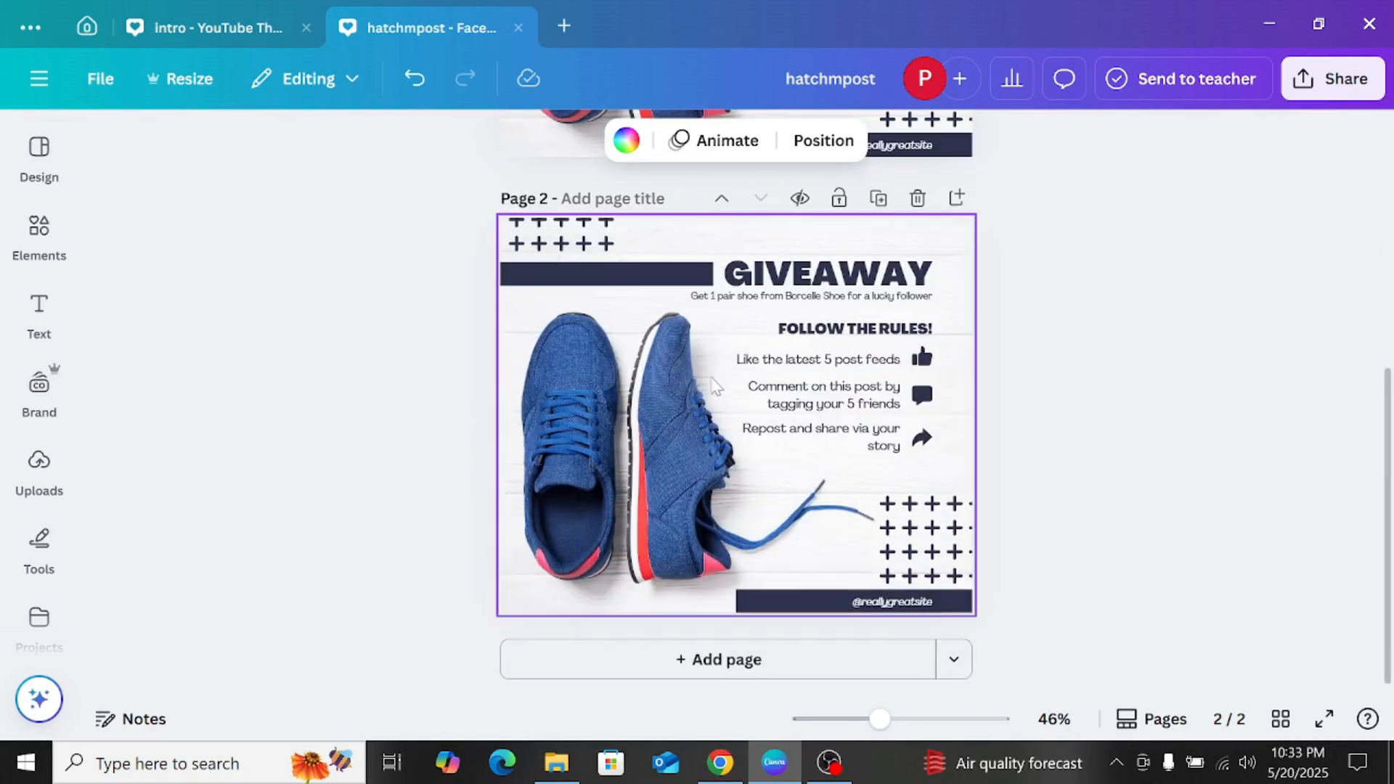
# Step: Enlarge the shoe background photo within its crop on page 2 so the shoes fill more of the page
pyautogui.click(668, 407)
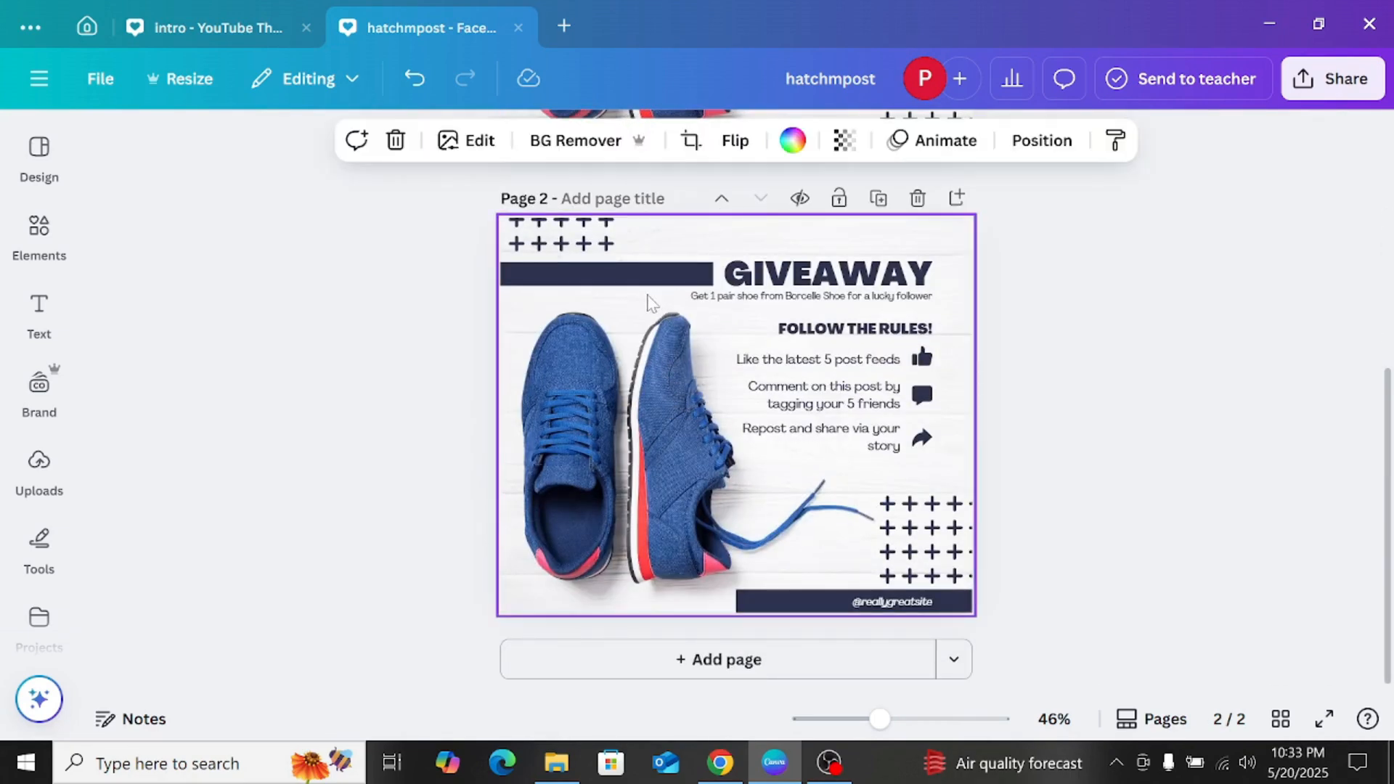
pyautogui.doubleClick(634, 317)
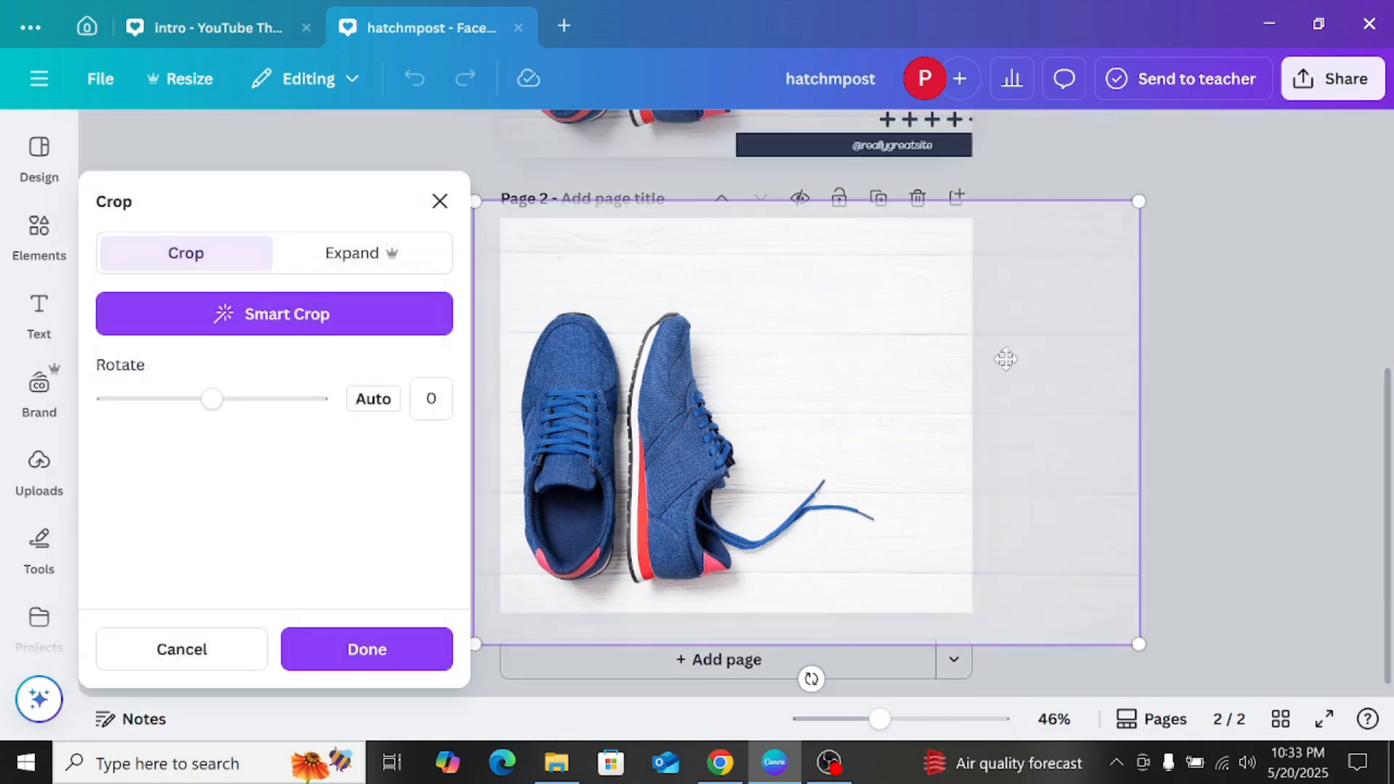
pyautogui.moveTo(1134, 204); pyautogui.dragTo(1089, 407)
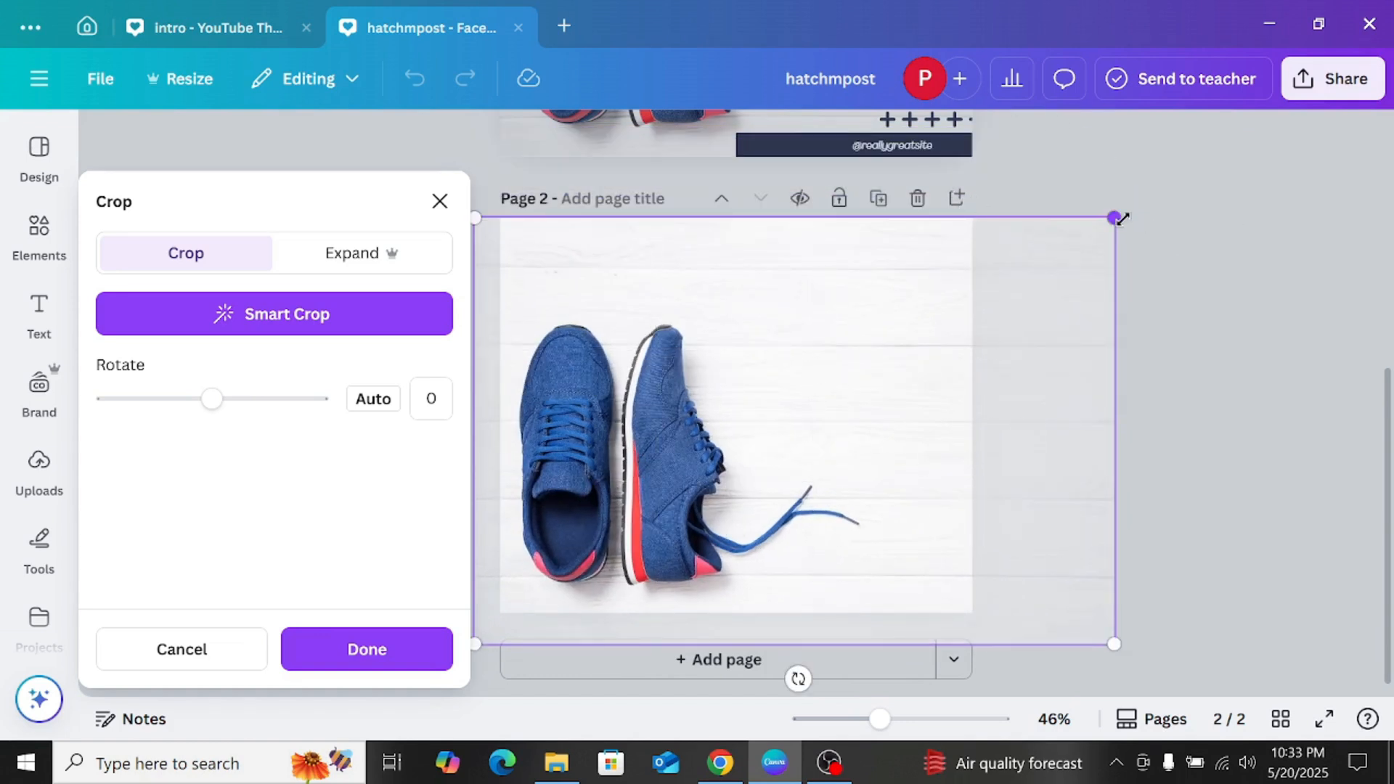
pyautogui.moveTo(1122, 218); pyautogui.dragTo(1223, 217)
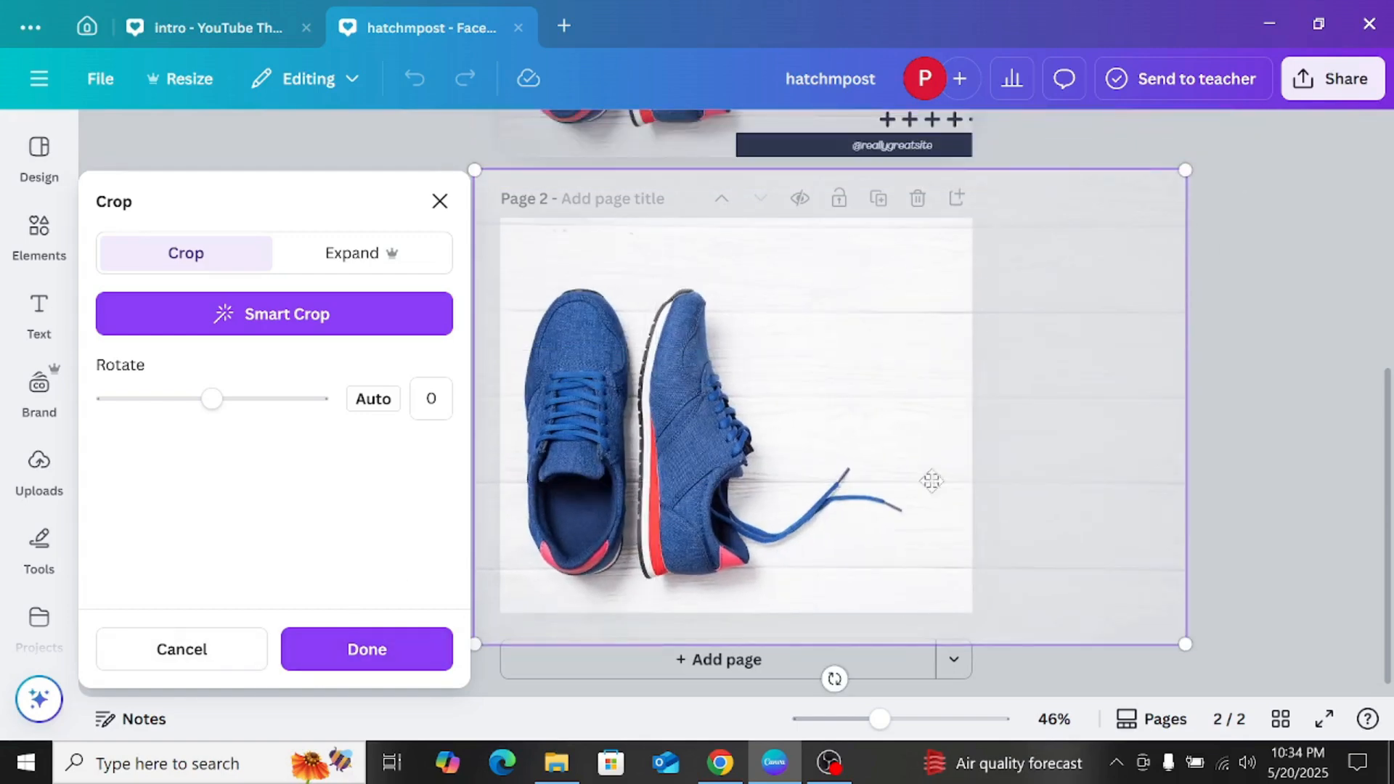
pyautogui.click(1266, 289)
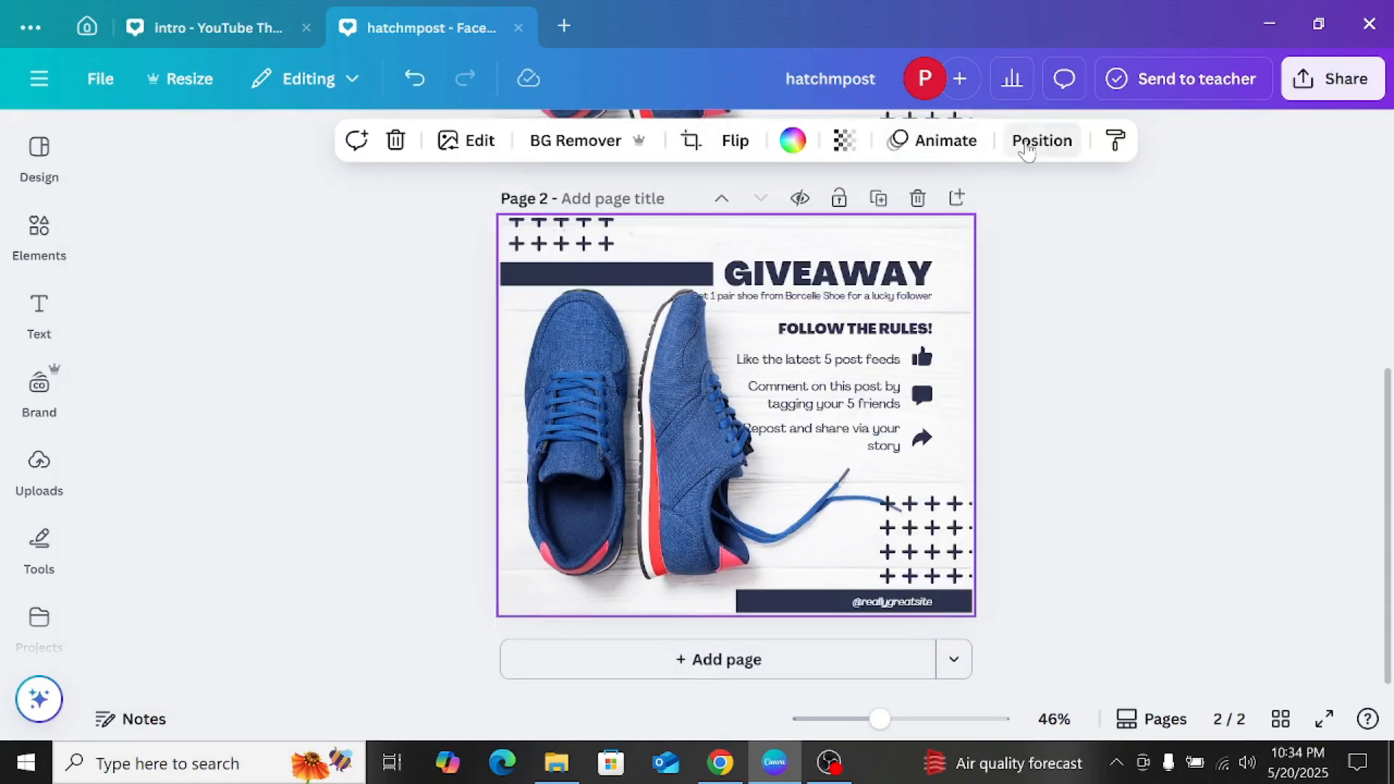
# Step: Show the layers of page 2 and look through them down to the shoe background photo
pyautogui.scroll(-2, 261, 290)
pyautogui.scroll(2, 272, 280)
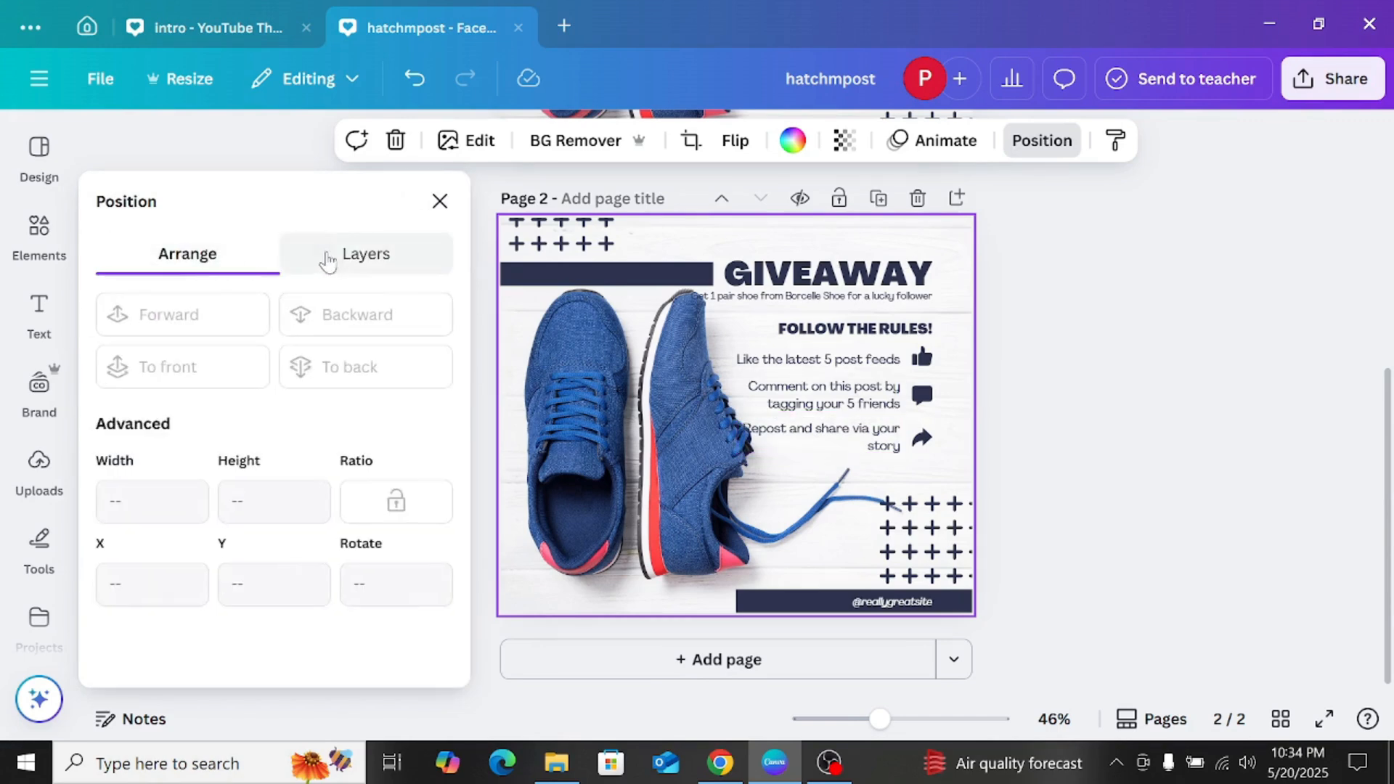
pyautogui.click(327, 254)
pyautogui.scroll(-5, 302, 405)
pyautogui.scroll(-2, 297, 443)
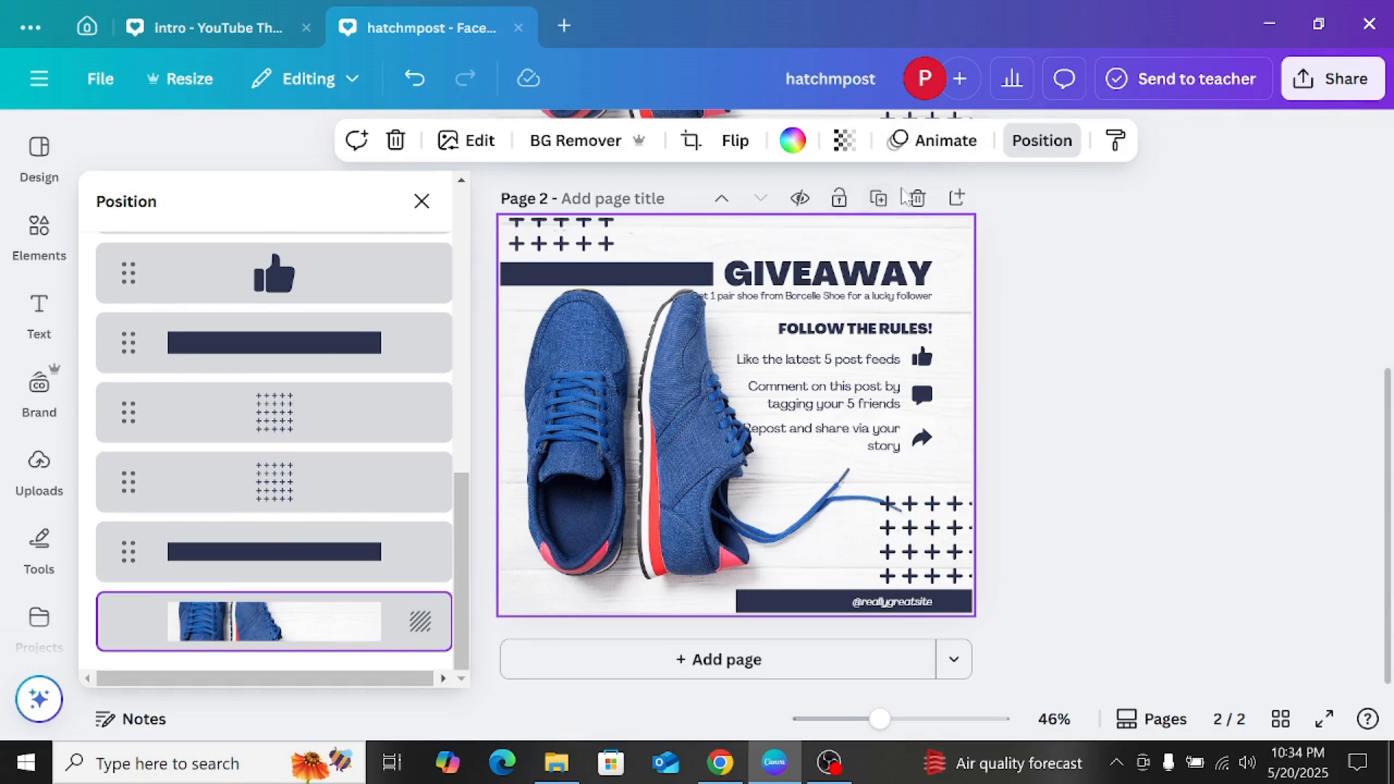
# Step: Delete page 2 and undo the deletion
pyautogui.click(917, 197)
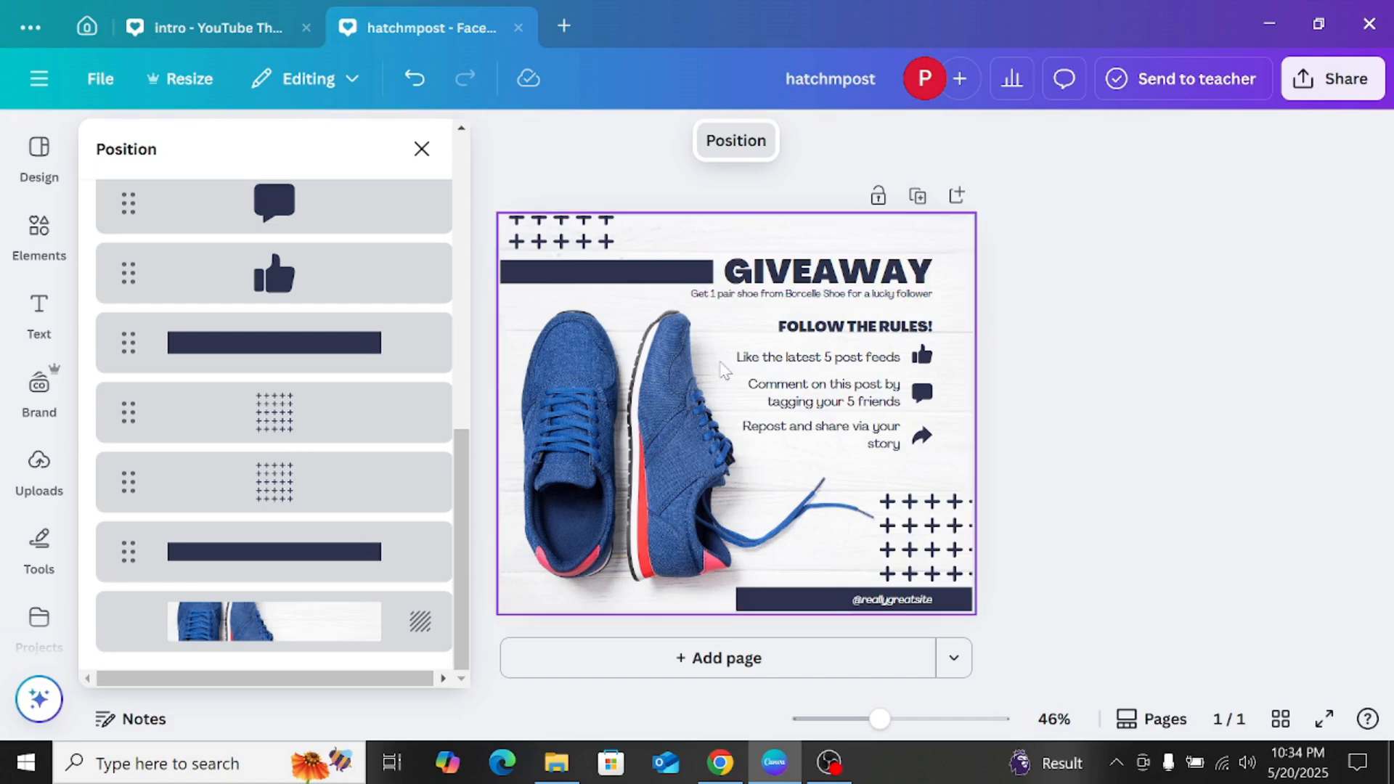
pyautogui.hotkey('ctrl', 'z')
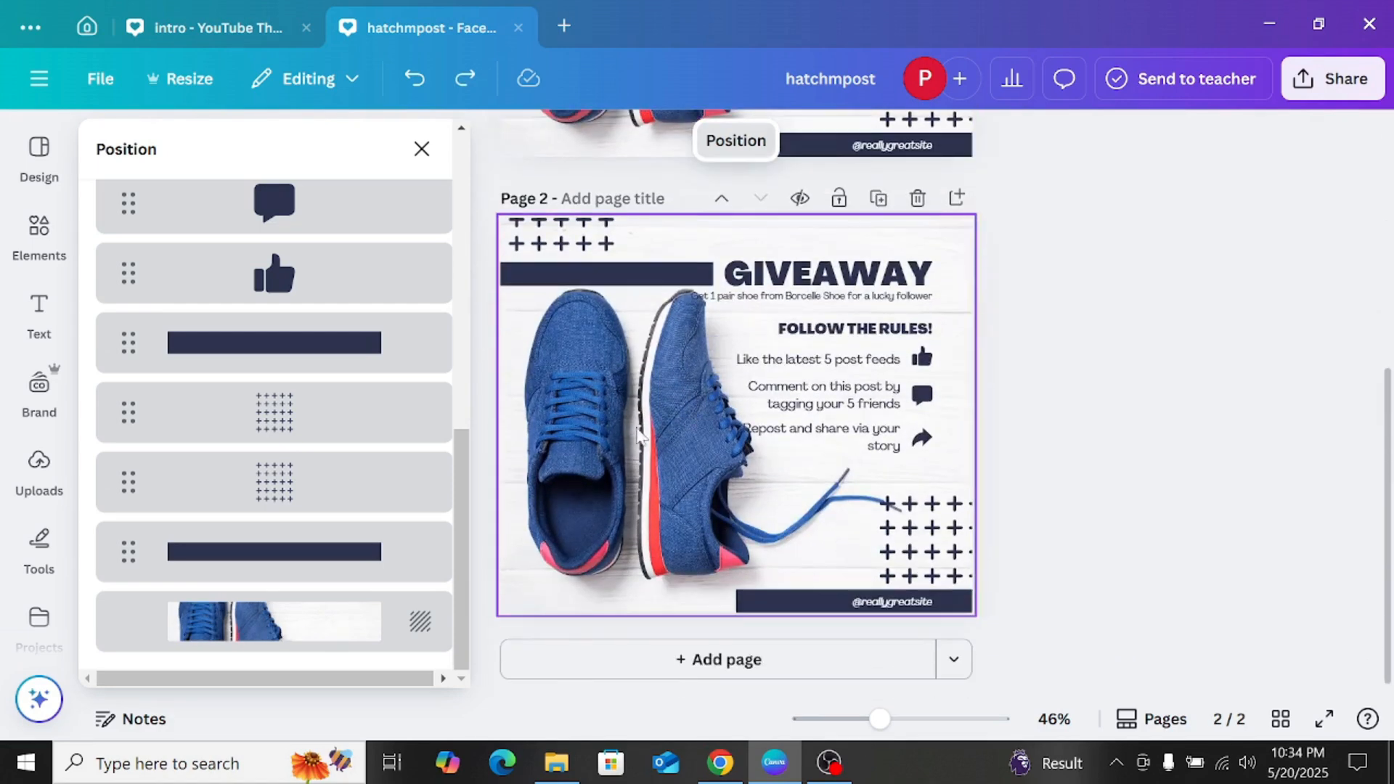
# Step: Delete the shoe background photo from page 2, keeping the texts and graphics
pyautogui.click(305, 629)
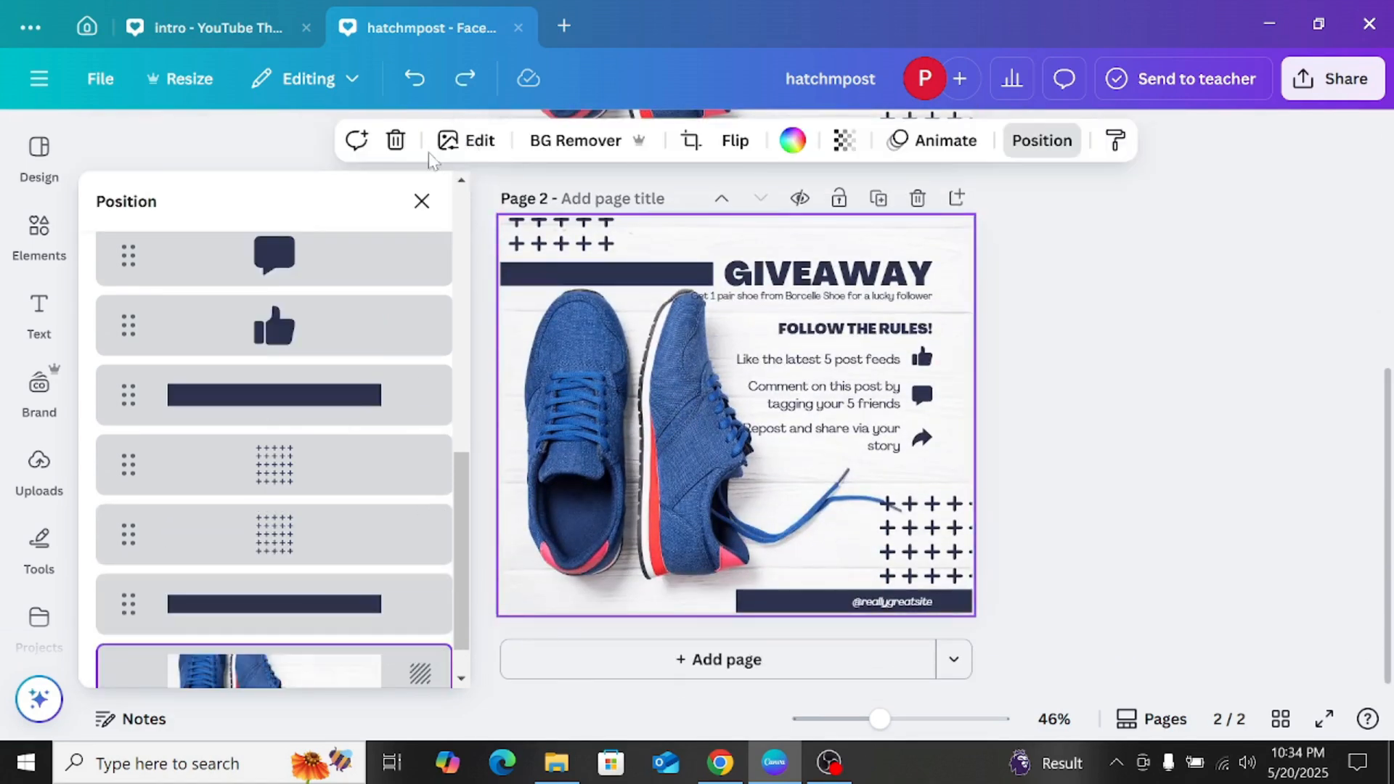
pyautogui.click(396, 140)
pyautogui.click(1046, 315)
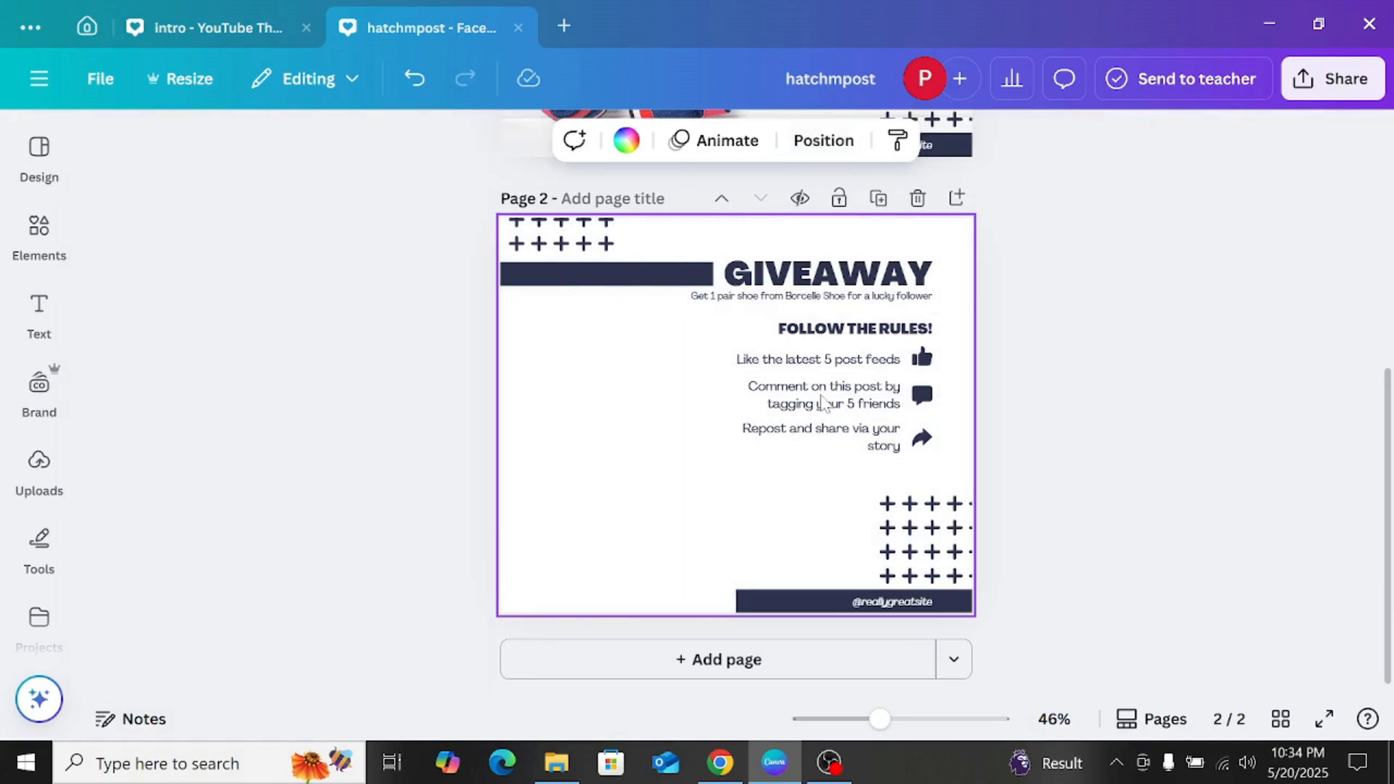
# Step: Search the elements for "clothing" and limit the results to photos
pyautogui.click(237, 290)
pyautogui.click(39, 230)
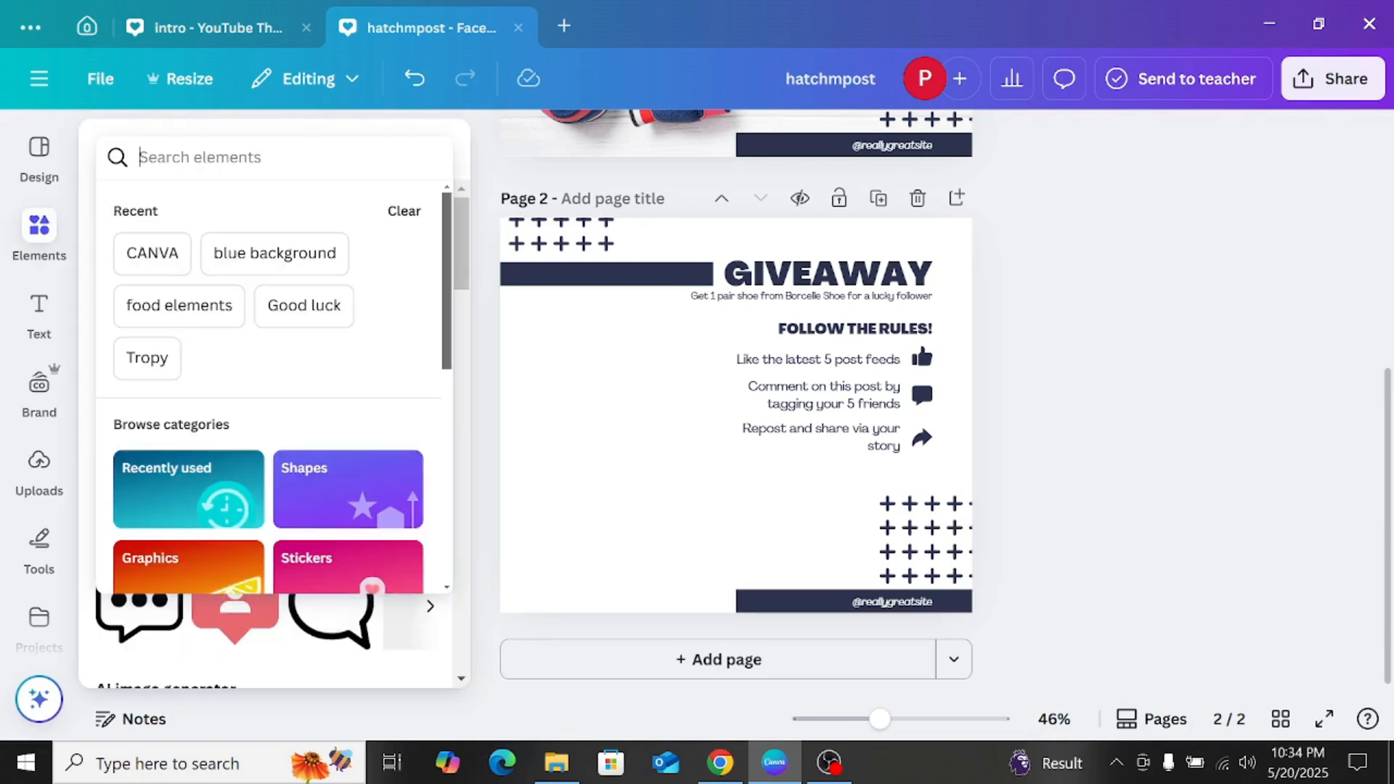
pyautogui.write('clothi')
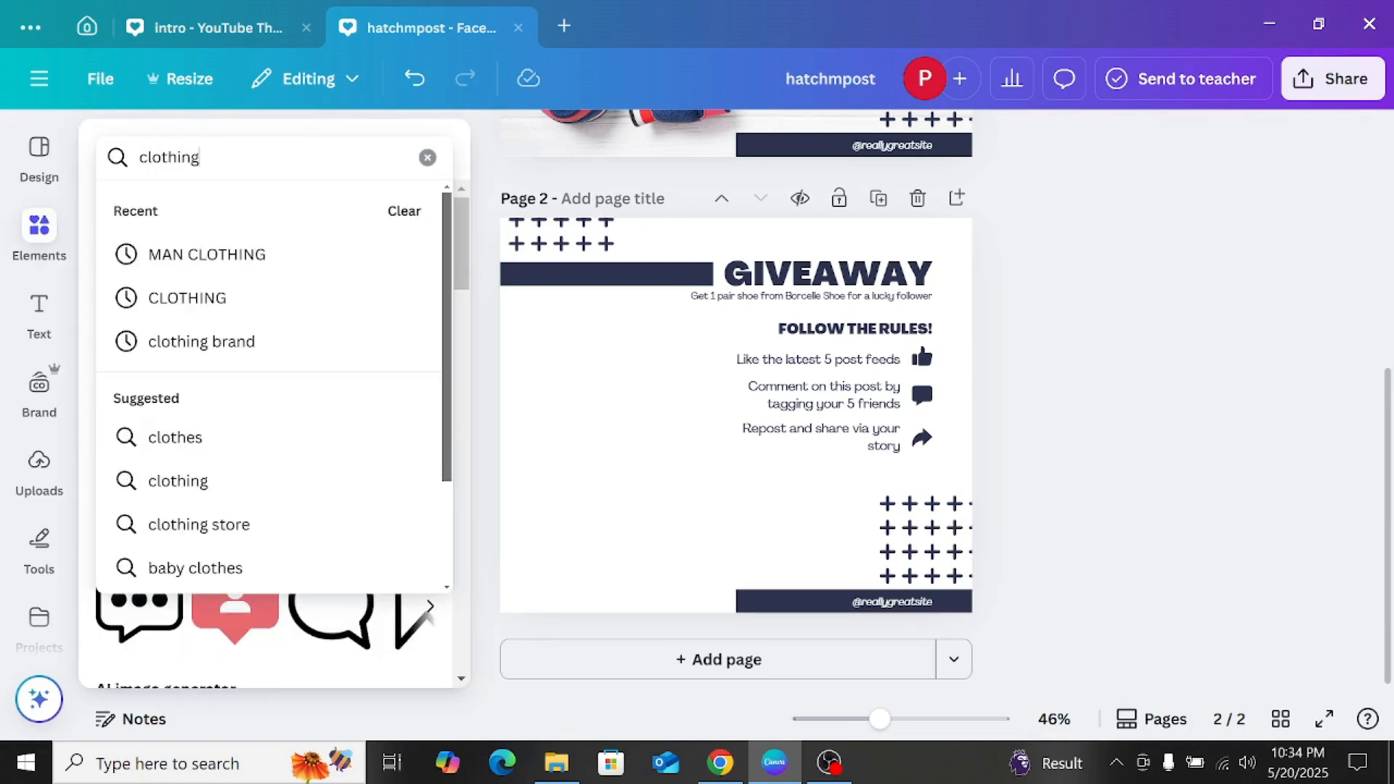
pyautogui.write('ng')
pyautogui.press('Return')
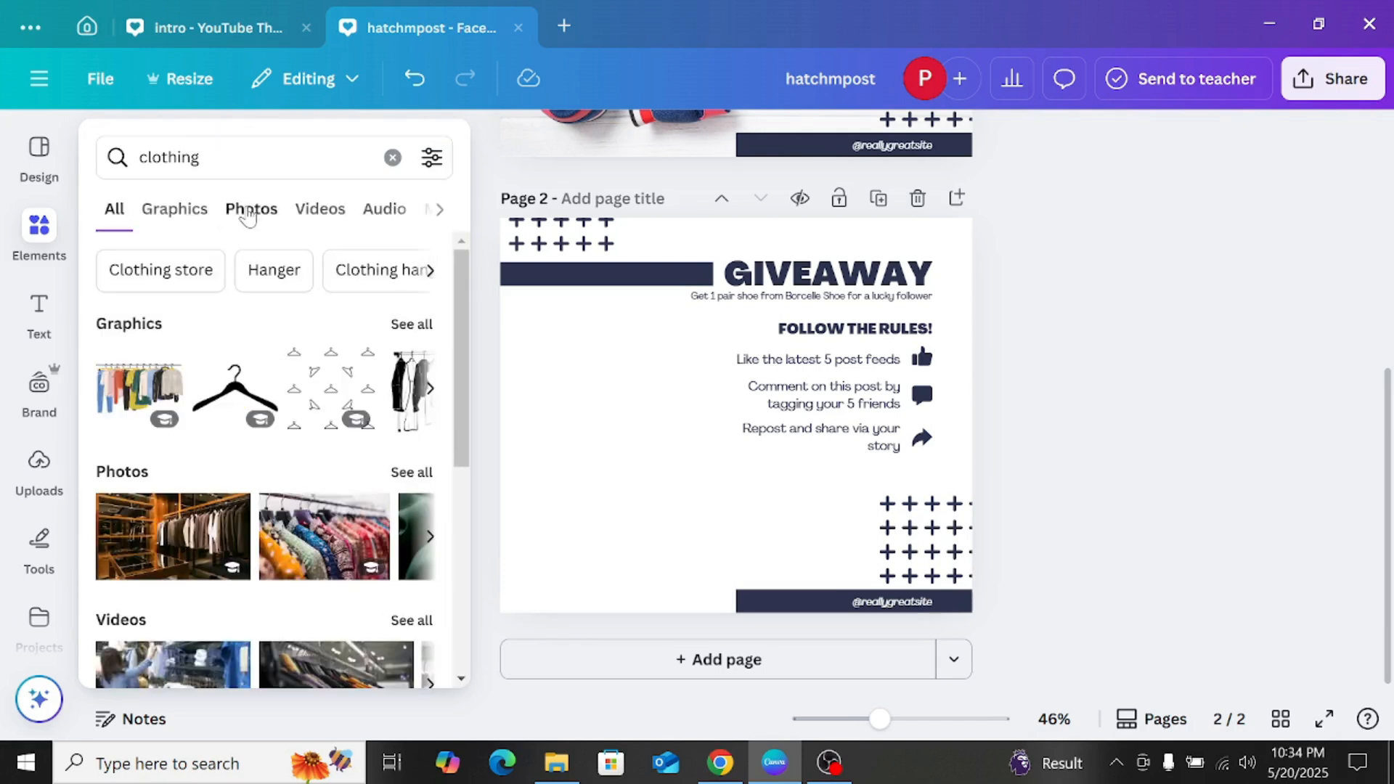
pyautogui.click(248, 211)
# Step: Add the white draped fabric photo to page 2 and stretch it to cover the whole page
pyautogui.scroll(-2, 303, 340)
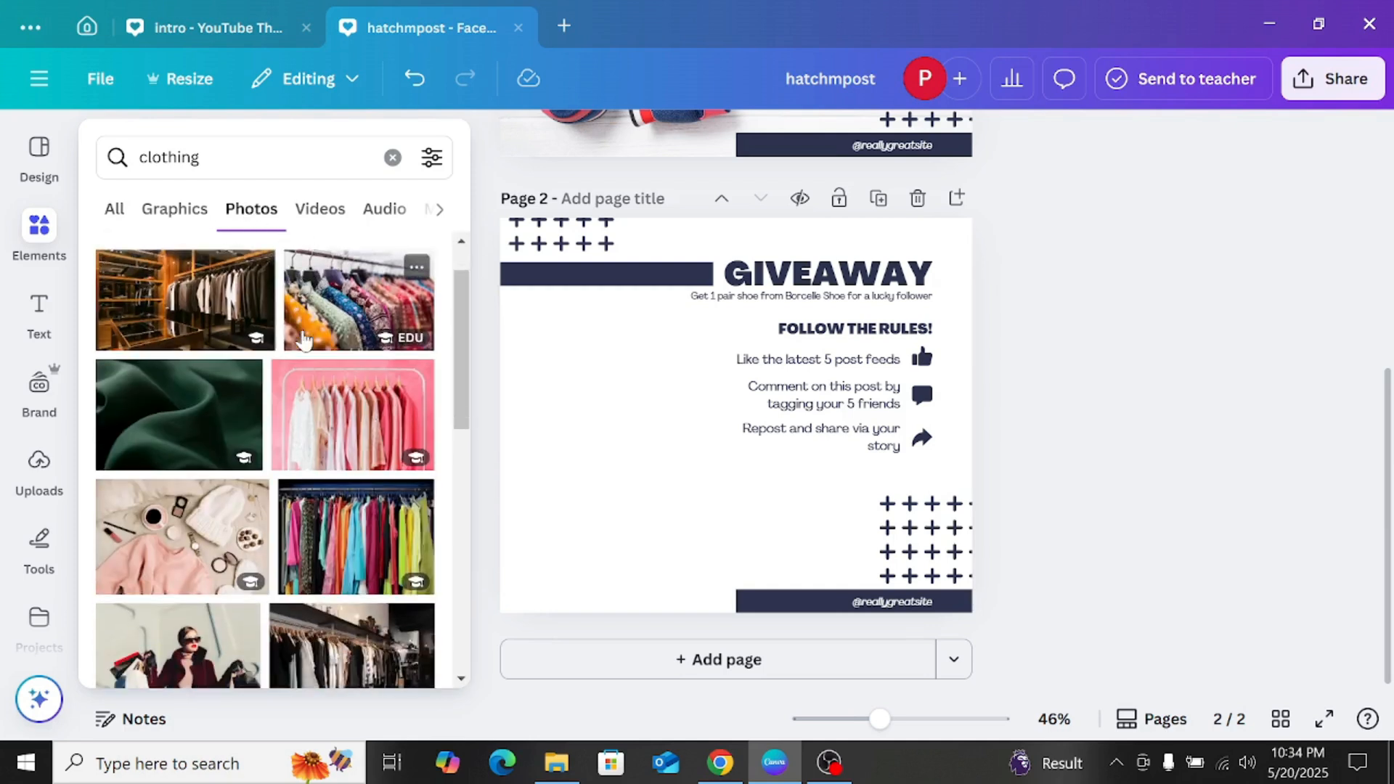
pyautogui.scroll(-3, 304, 340)
pyautogui.scroll(-1, 302, 338)
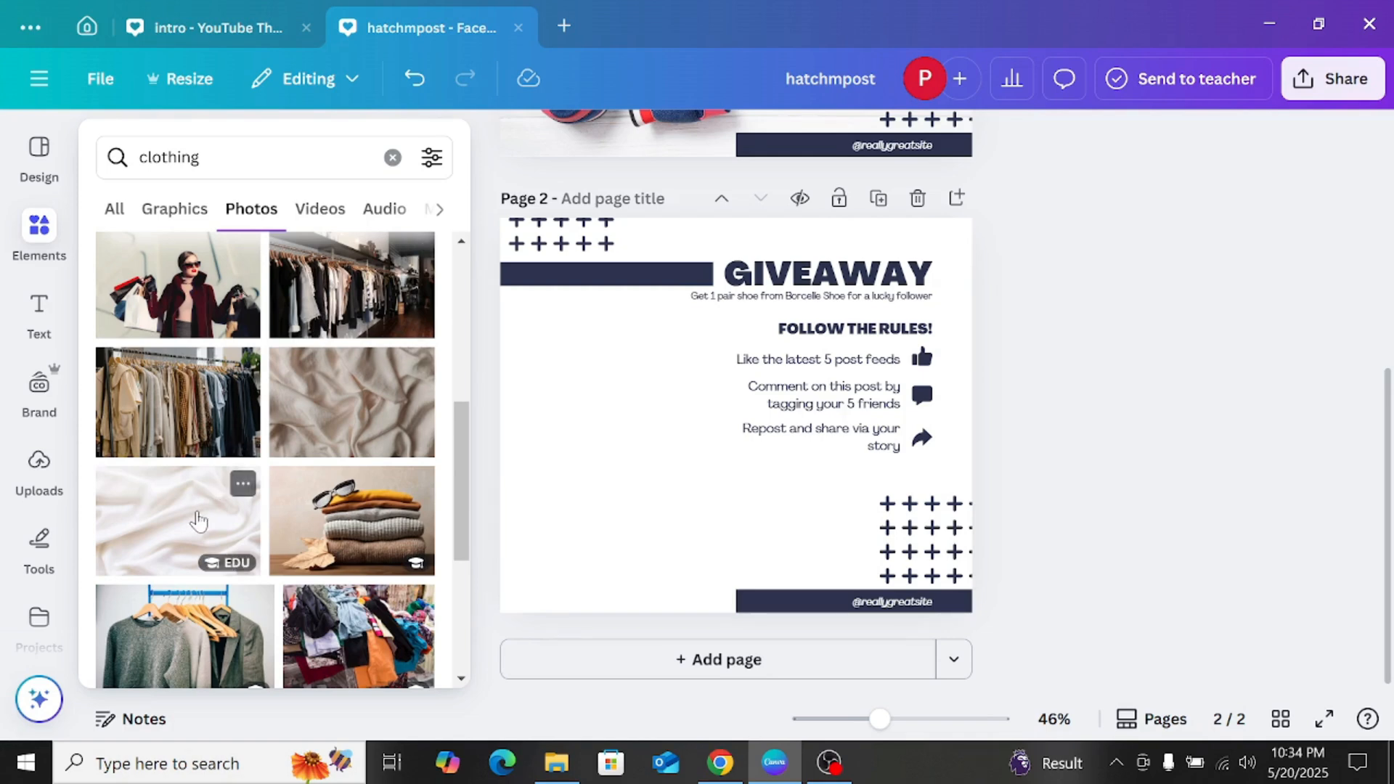
pyautogui.click(198, 521)
pyautogui.moveTo(603, 423); pyautogui.dragTo(563, 341)
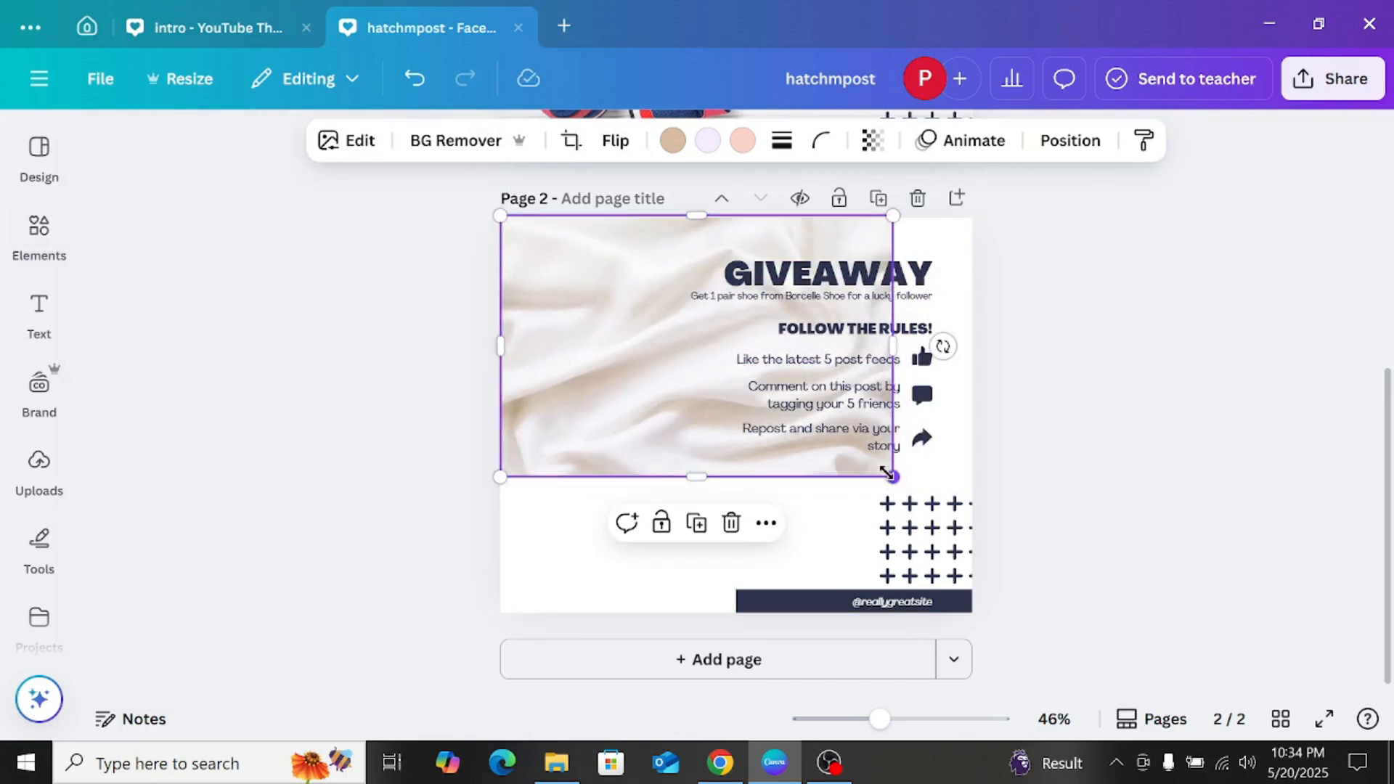
pyautogui.moveTo(886, 473); pyautogui.dragTo(982, 538)
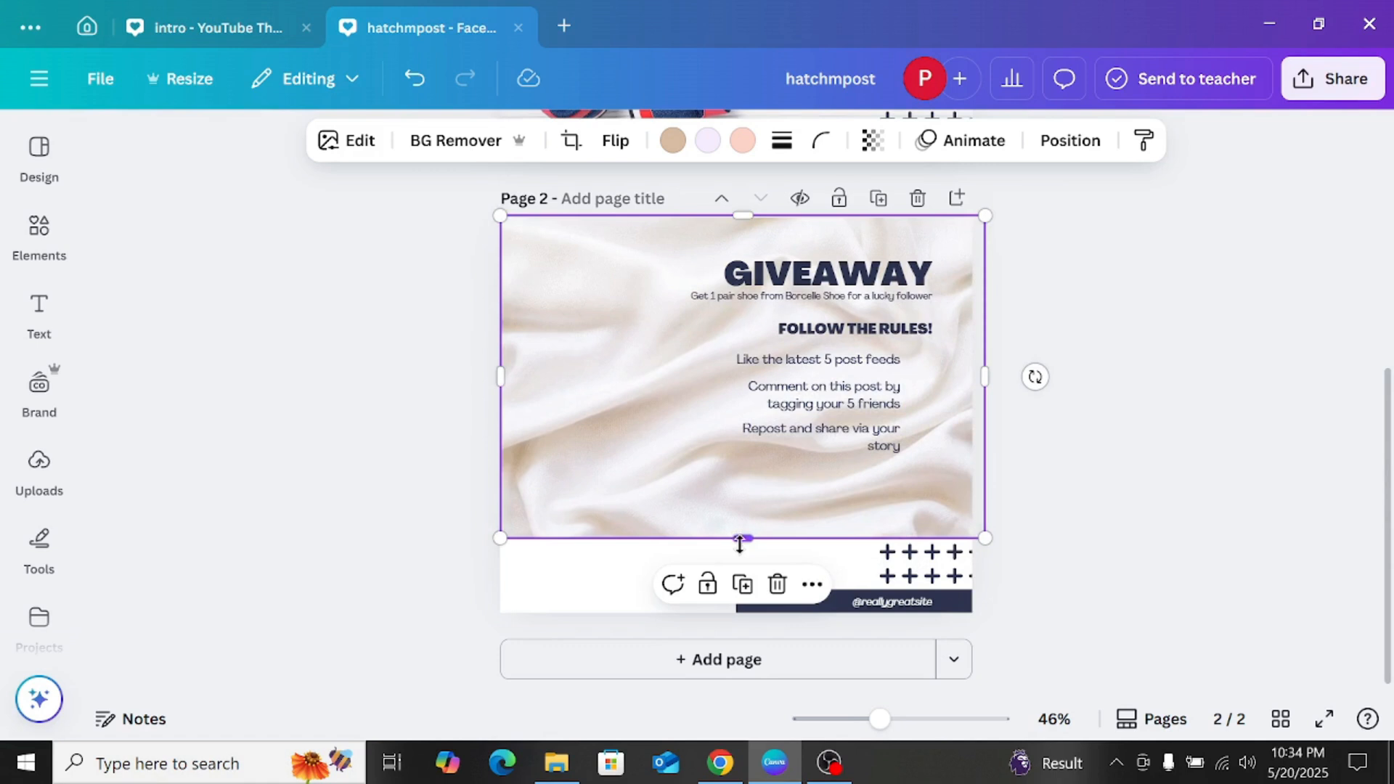
pyautogui.moveTo(739, 543); pyautogui.dragTo(741, 636)
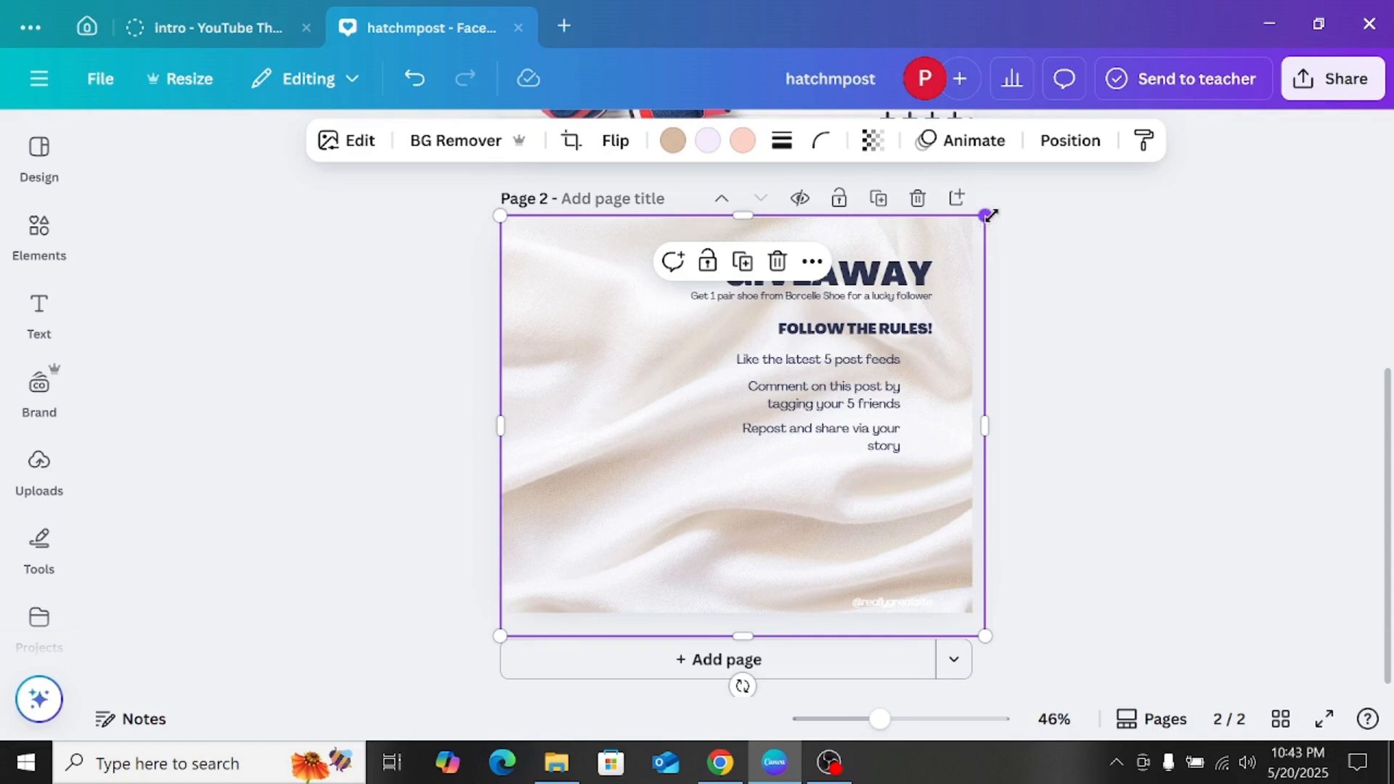
# Step: Replace the white fabric photo on page 2 with the photo of sweaters and a jacket on hangers, stretched over the whole page
pyautogui.moveTo(989, 216); pyautogui.dragTo(943, 326)
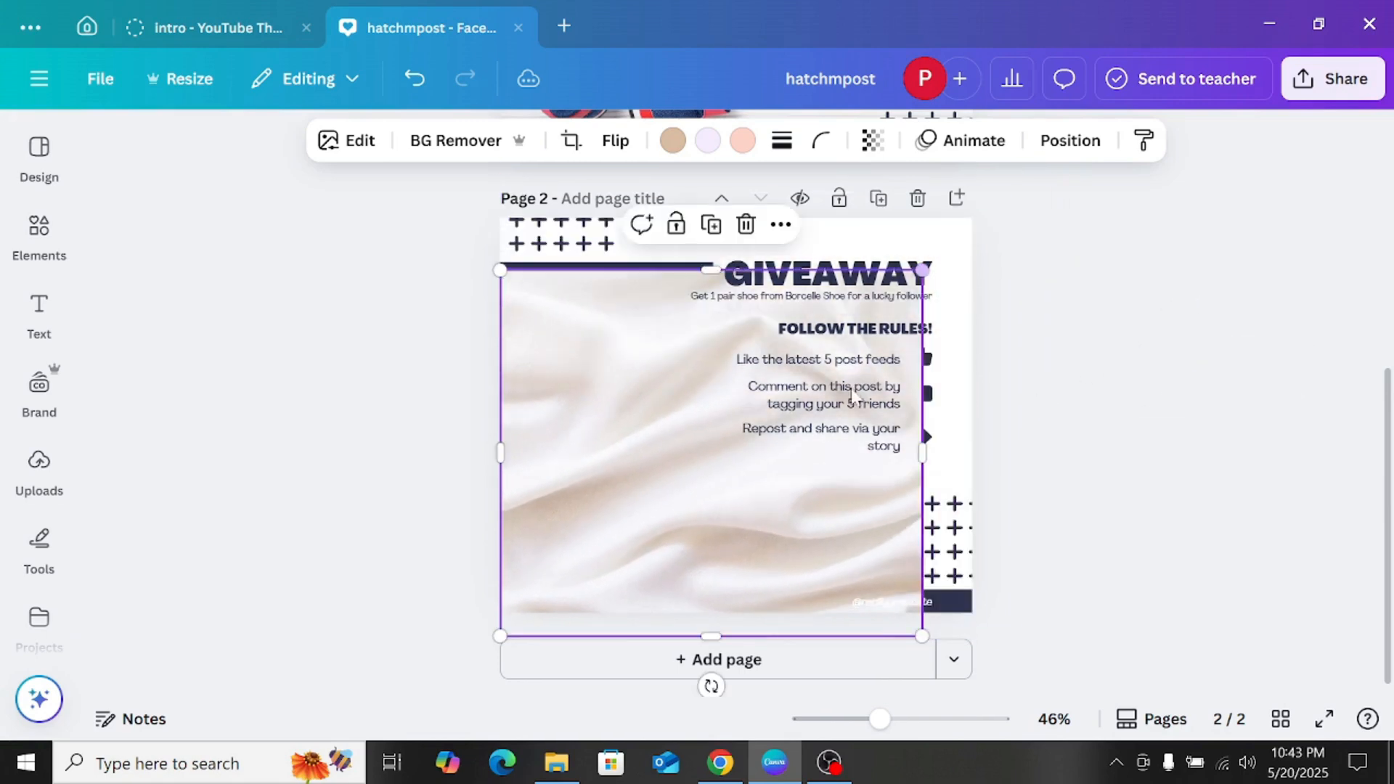
pyautogui.click(746, 225)
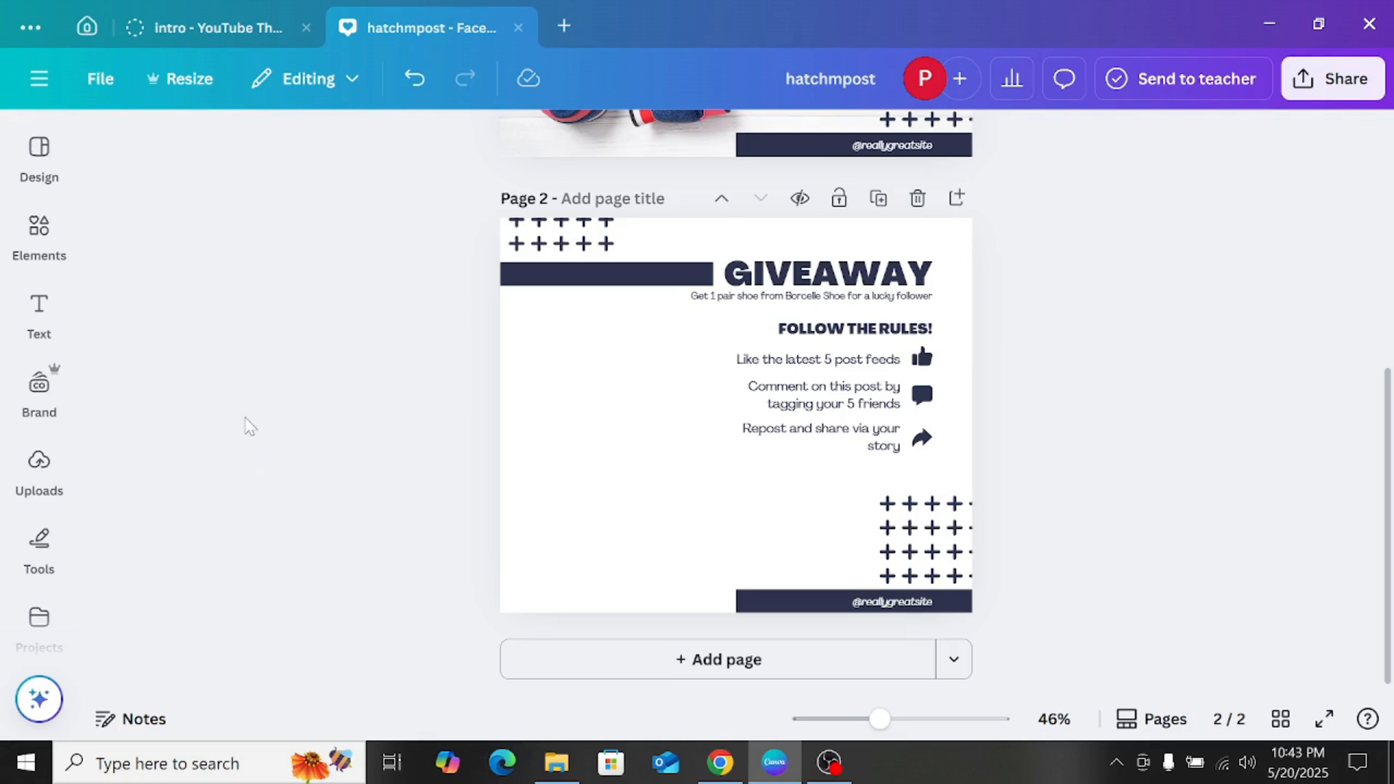
pyautogui.click(30, 231)
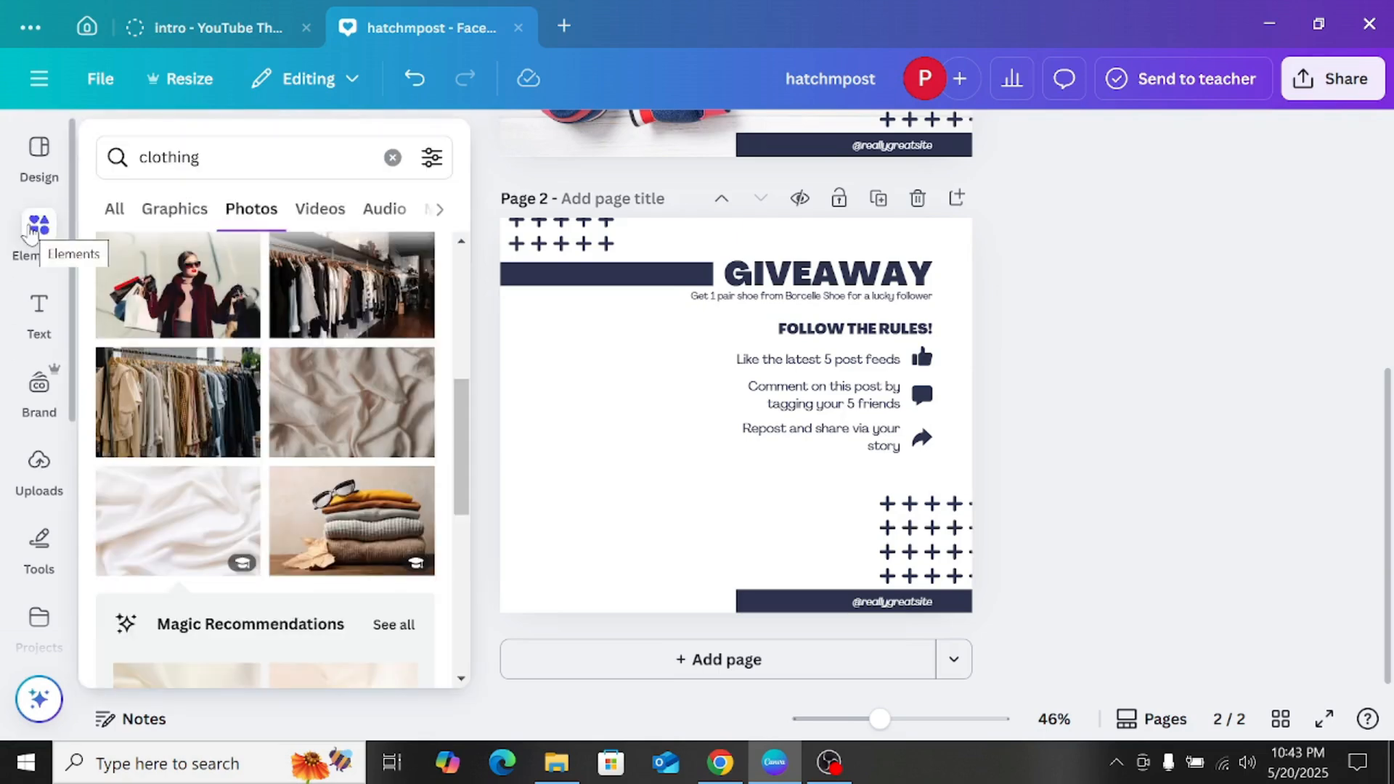
pyautogui.scroll(-5, 187, 295)
pyautogui.scroll(3, 297, 374)
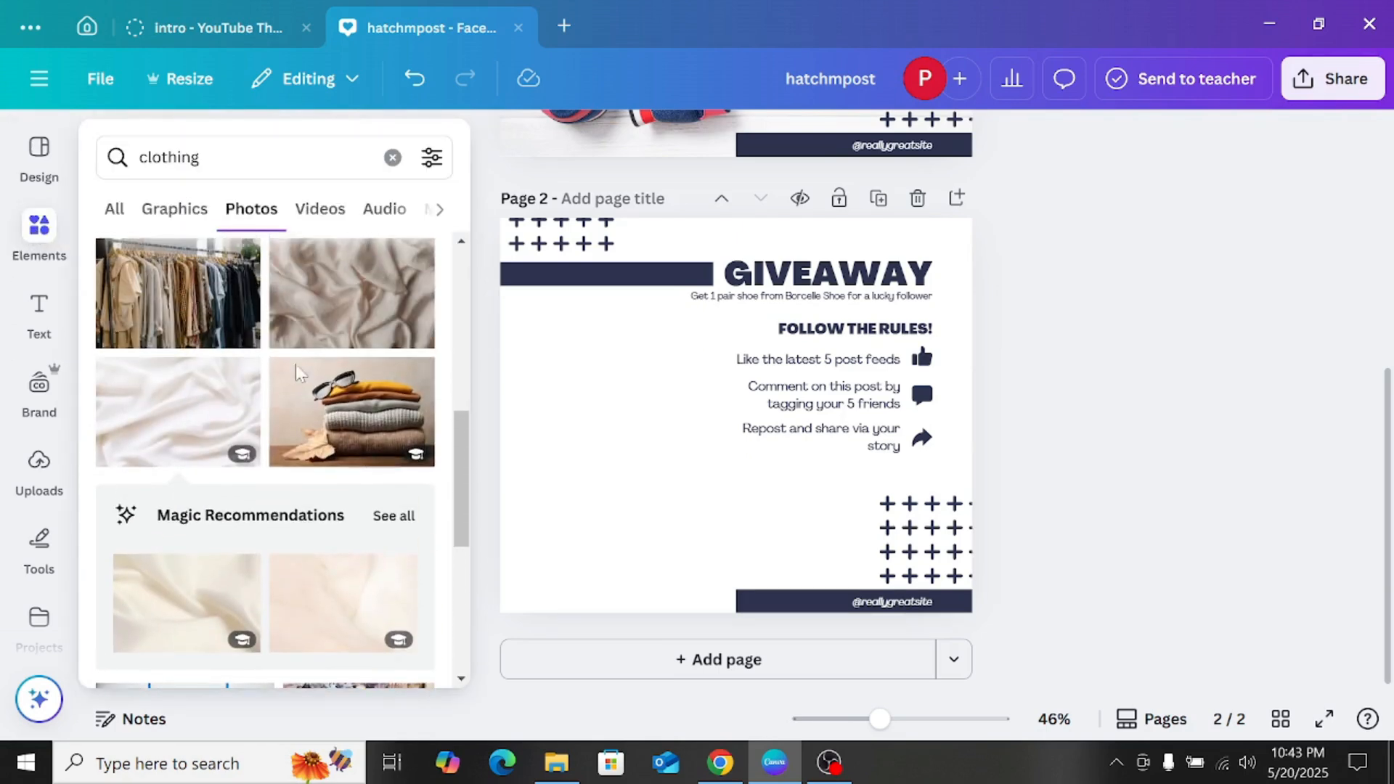
pyautogui.scroll(-4, 347, 427)
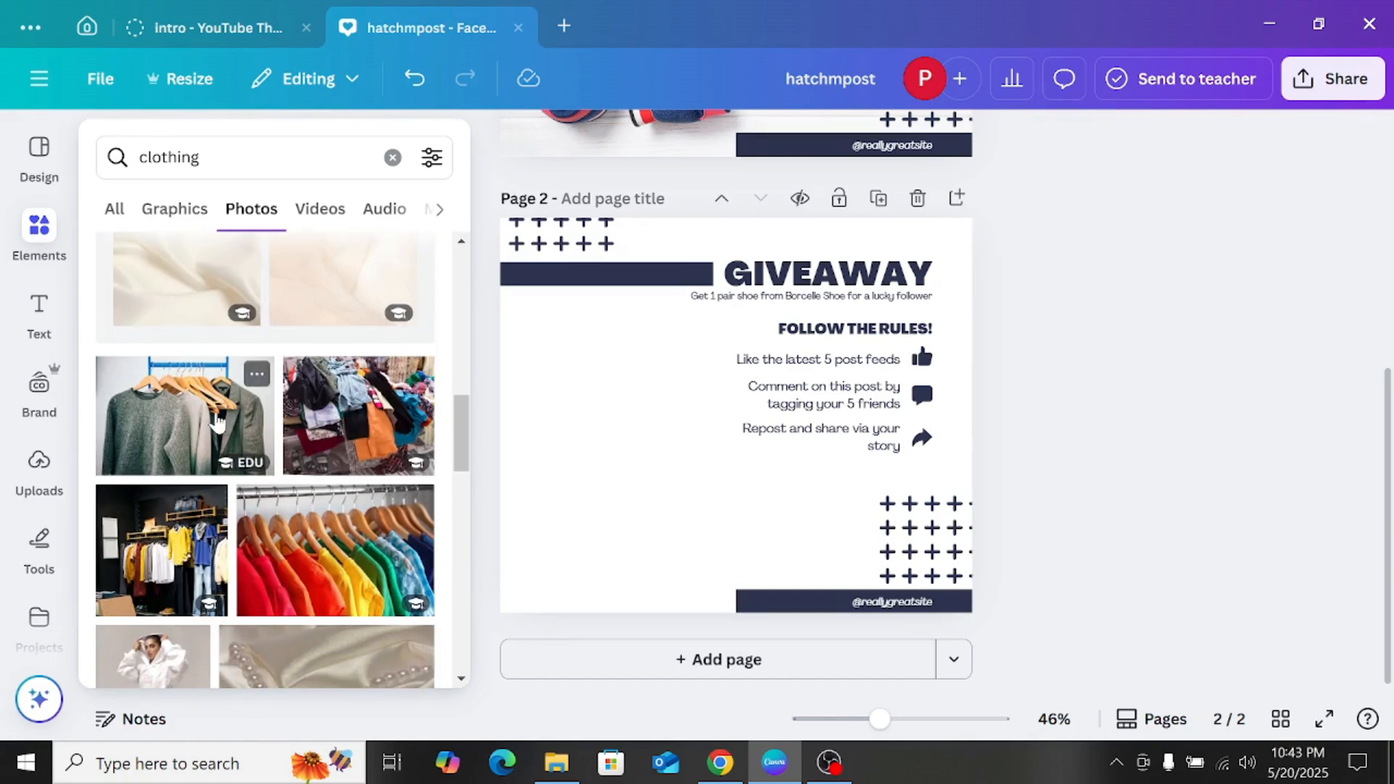
pyautogui.click(218, 425)
pyautogui.moveTo(621, 369); pyautogui.dragTo(566, 291)
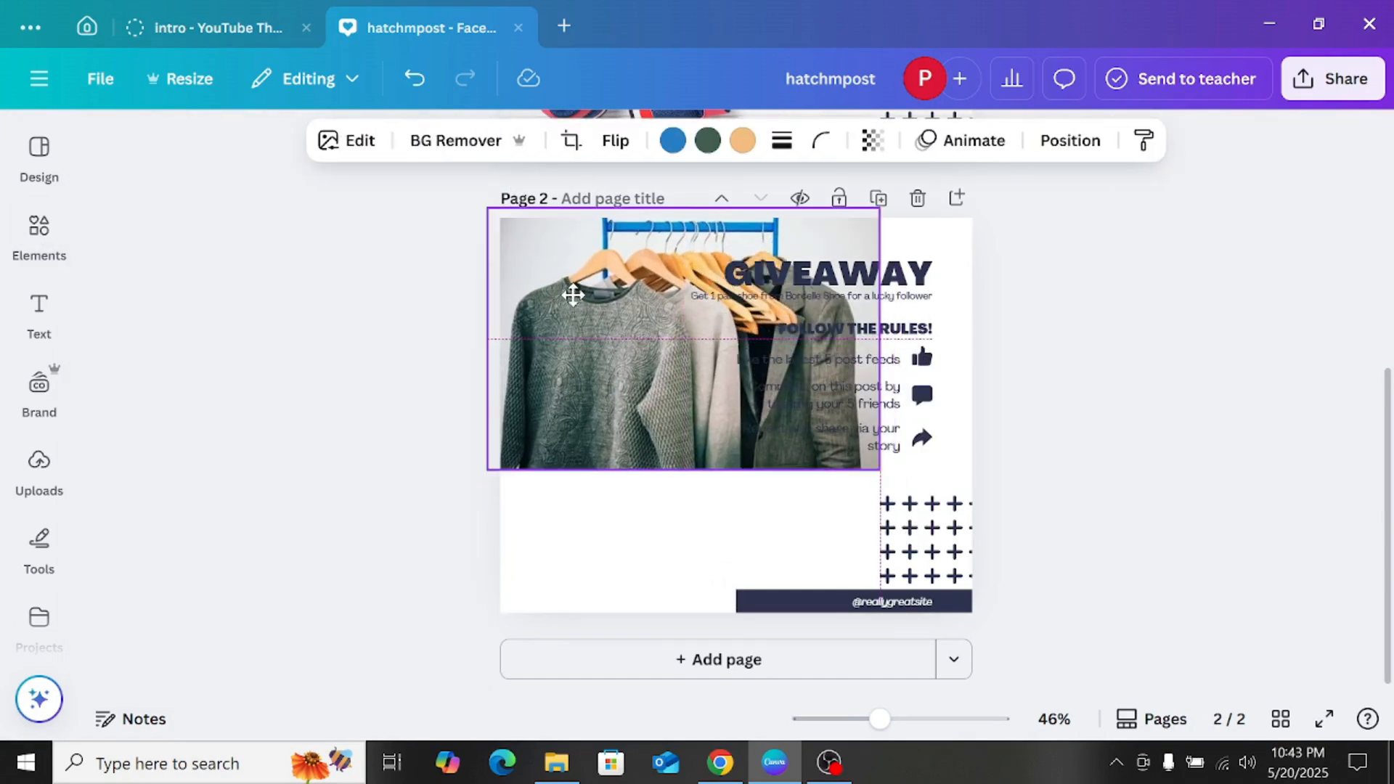
pyautogui.moveTo(908, 487); pyautogui.dragTo(993, 546)
pyautogui.moveTo(754, 540); pyautogui.dragTo(695, 640)
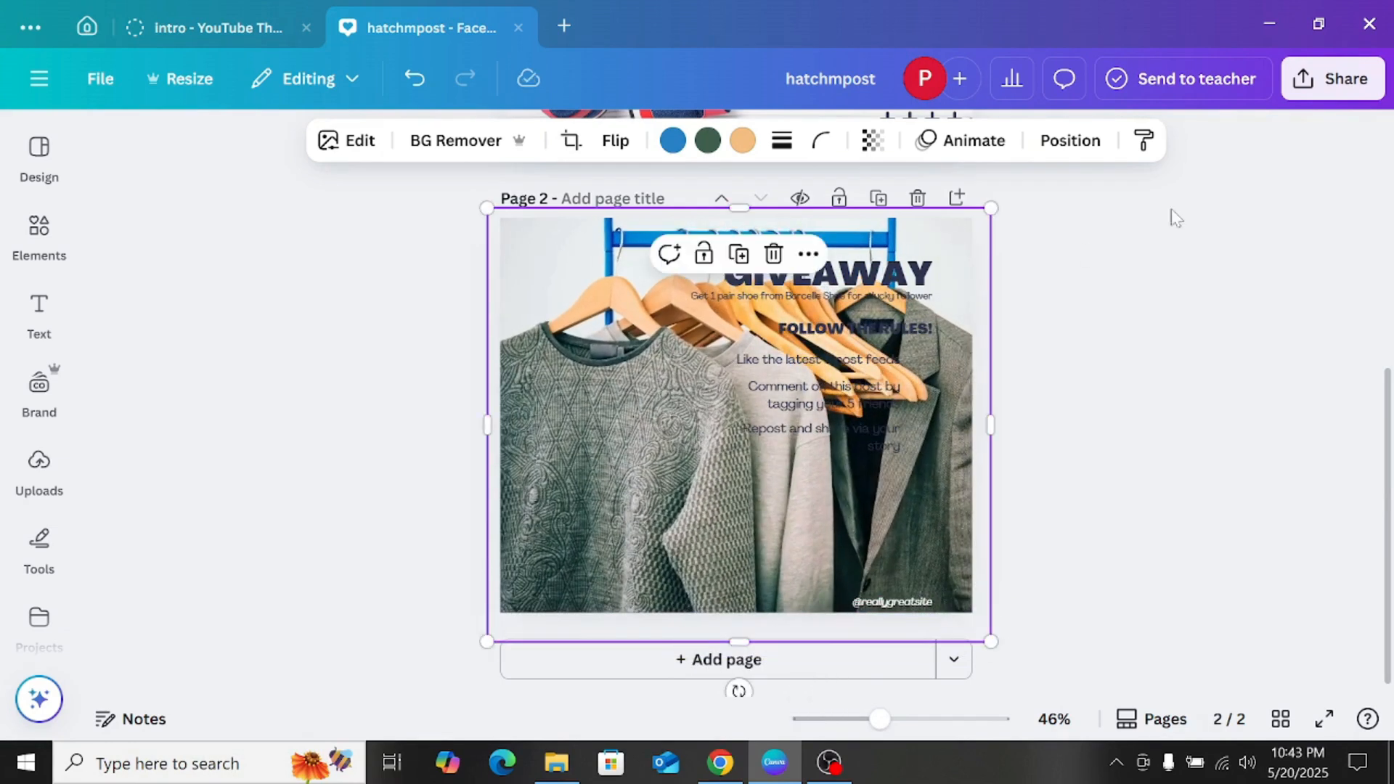
# Step: Send the hanging clothes photo to the back of page 2, behind the texts and graphics
pyautogui.click(1032, 149)
pyautogui.click(182, 254)
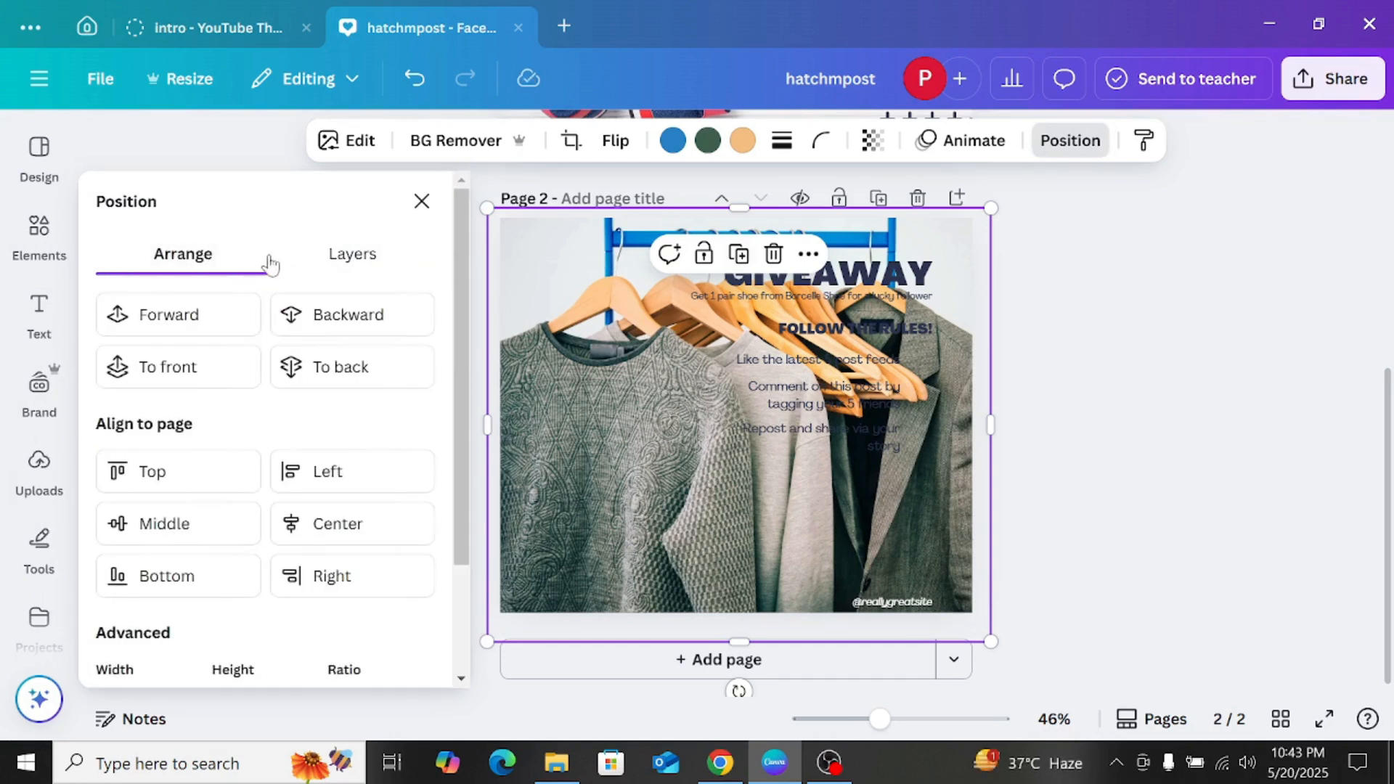
pyautogui.click(316, 298)
pyautogui.click(317, 299)
pyautogui.click(316, 298)
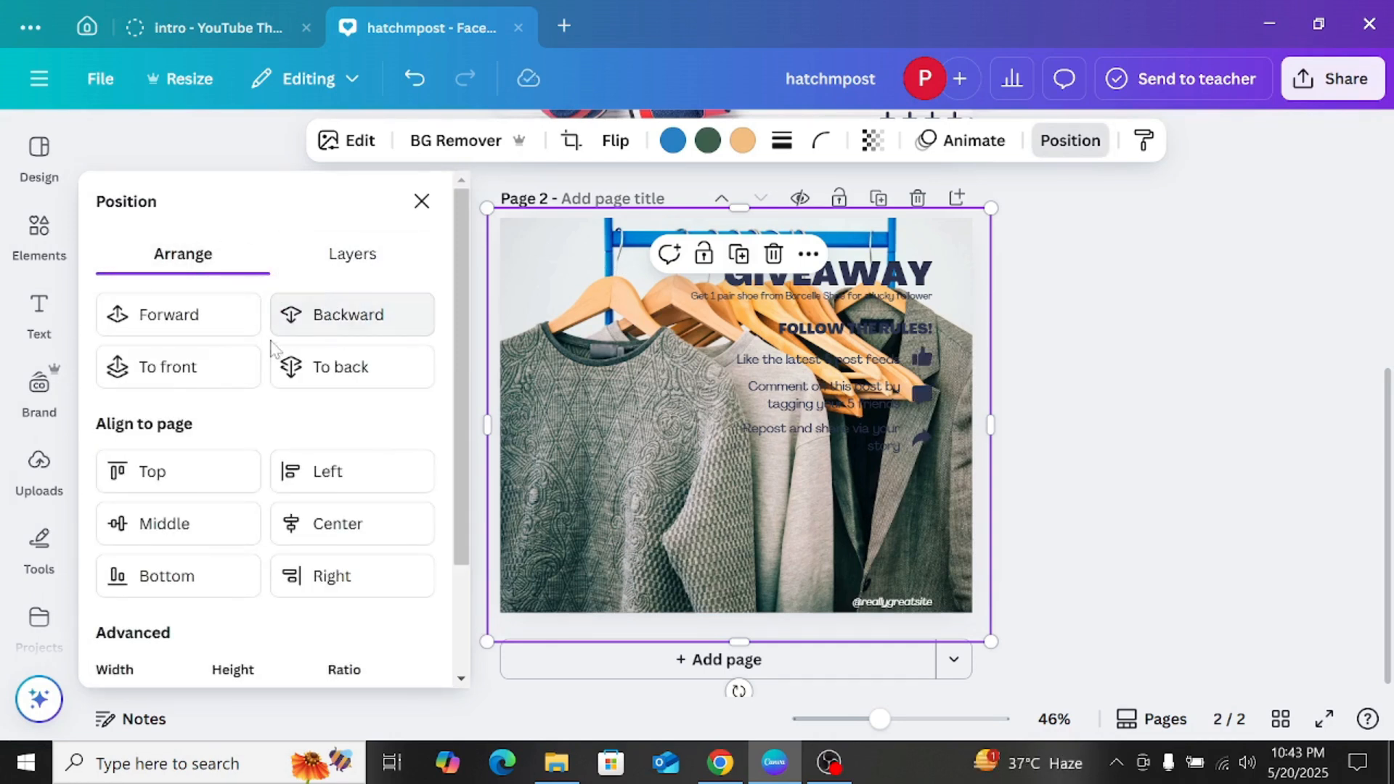
pyautogui.click(299, 367)
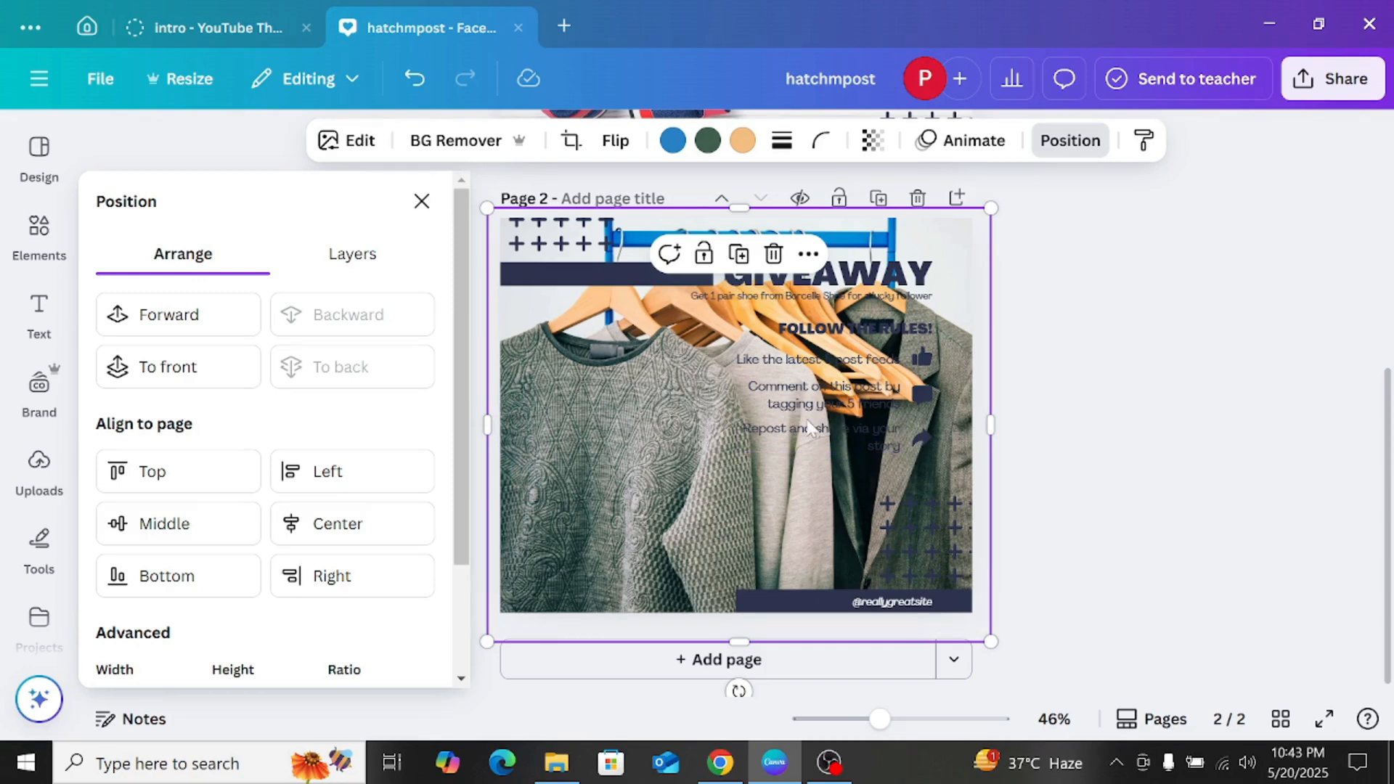
# Step: Delete the hanging clothes photo from page 2 and look through more clothing photos for another background
pyautogui.click(774, 254)
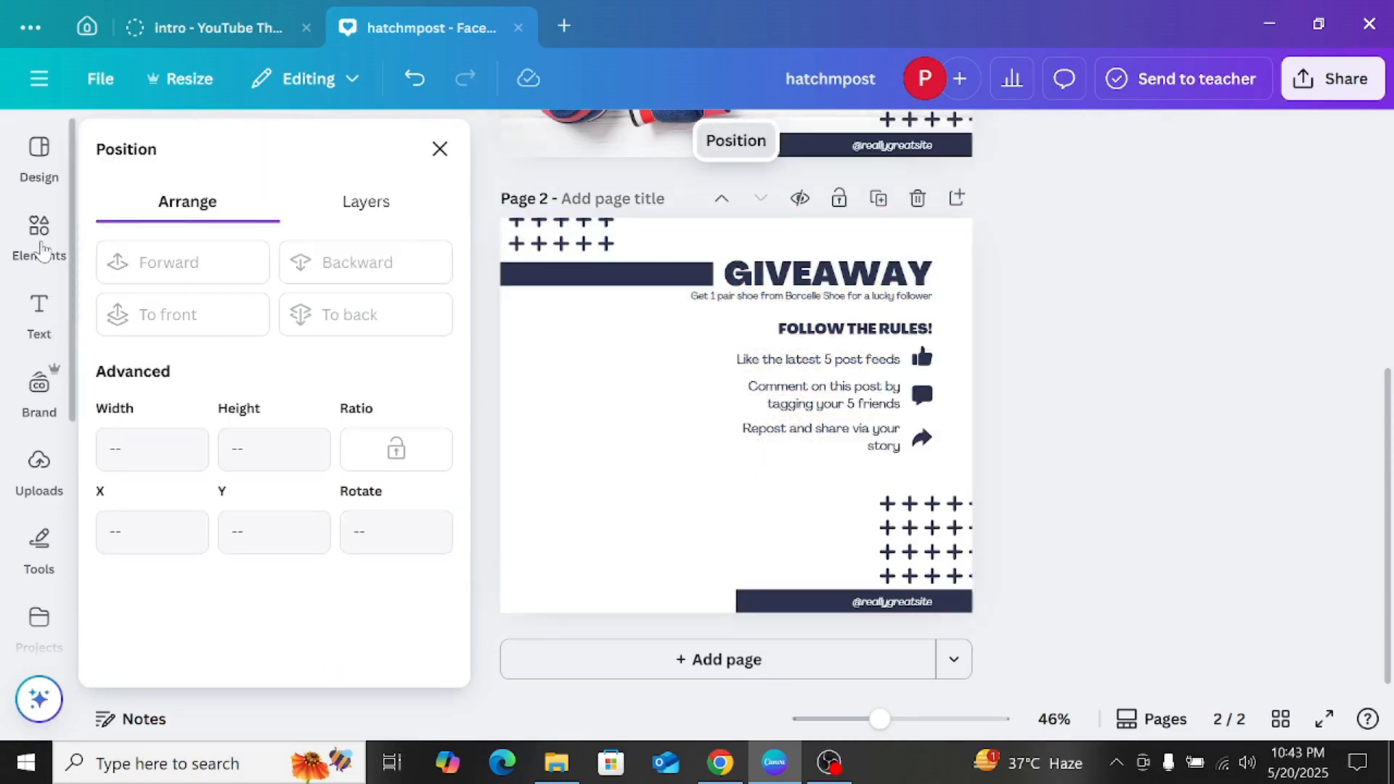
pyautogui.click(42, 250)
pyautogui.scroll(-2, 332, 445)
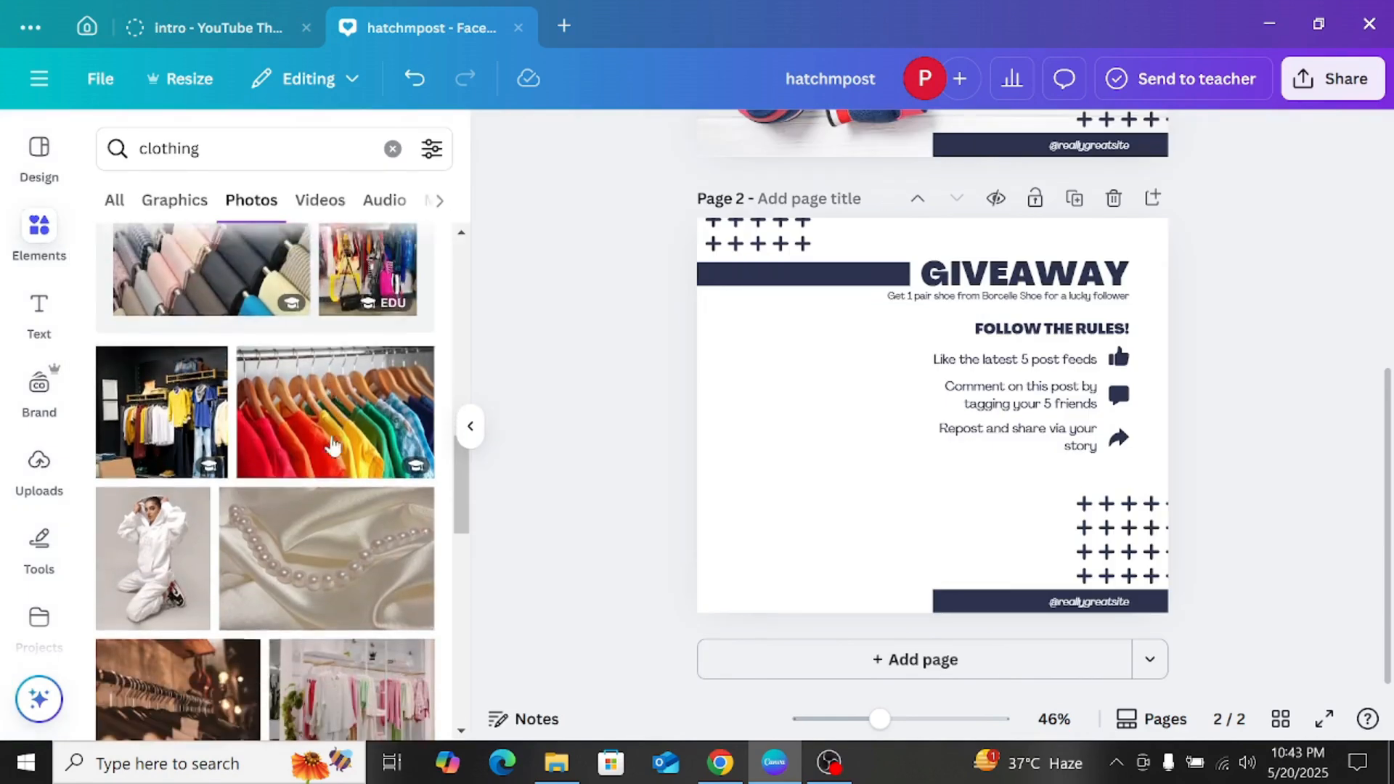
pyautogui.scroll(-6, 332, 445)
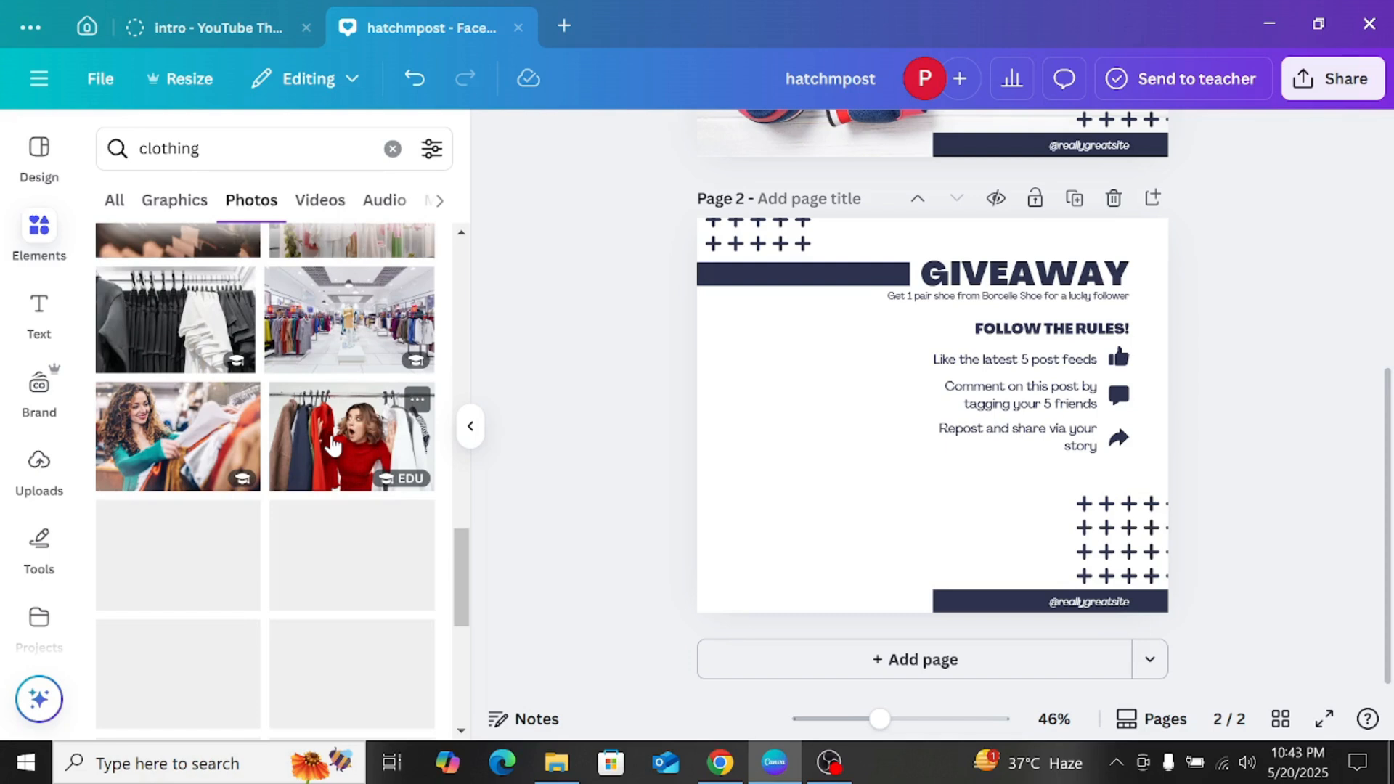
pyautogui.scroll(-3, 333, 444)
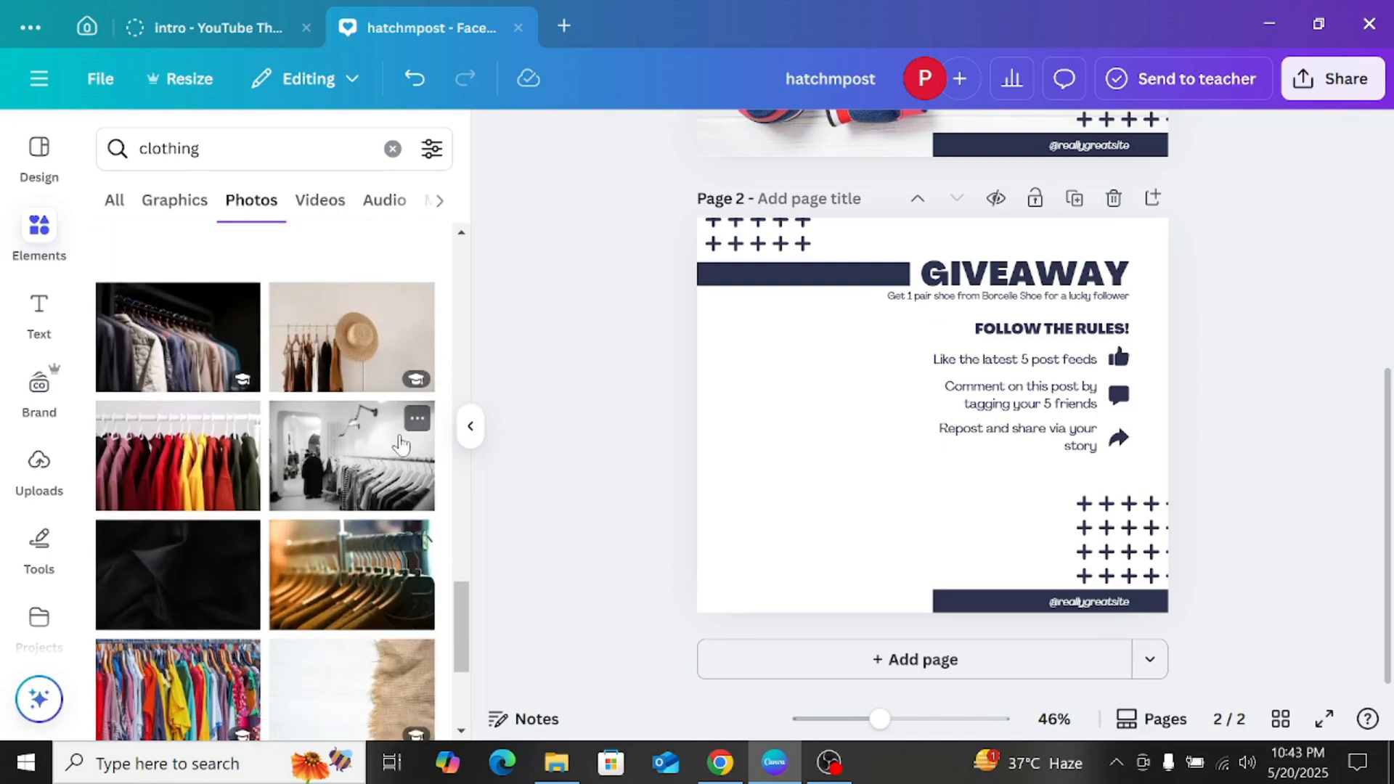
pyautogui.scroll(-3, 349, 434)
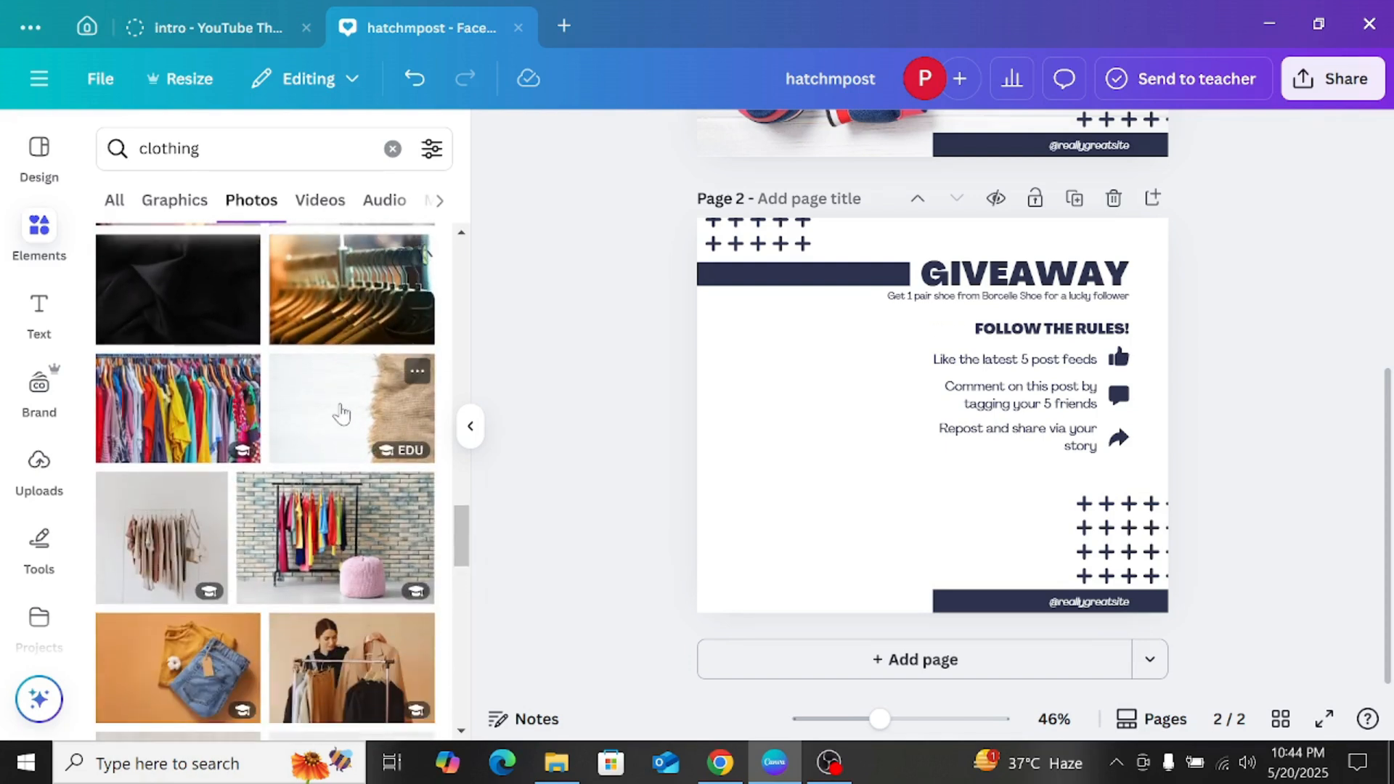
pyautogui.scroll(-6, 283, 490)
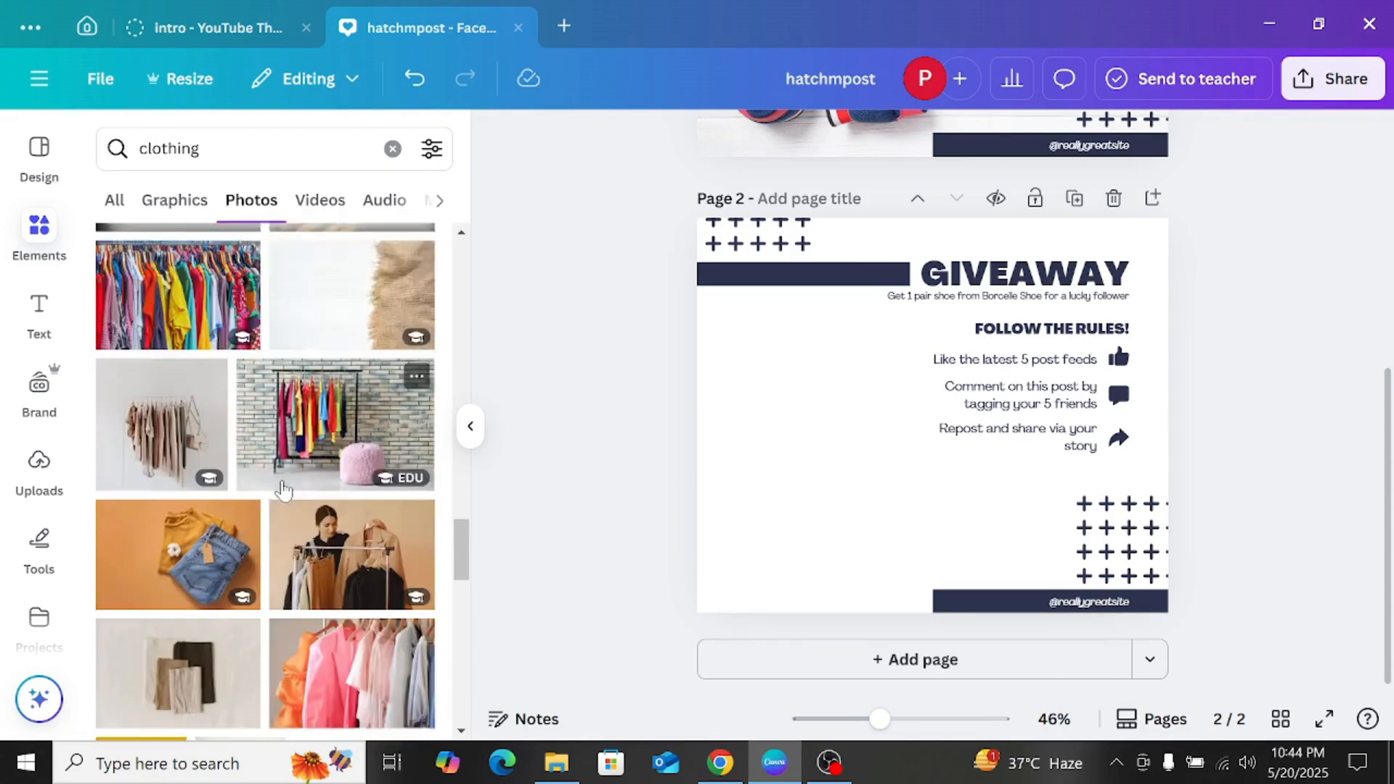
pyautogui.scroll(-6, 284, 491)
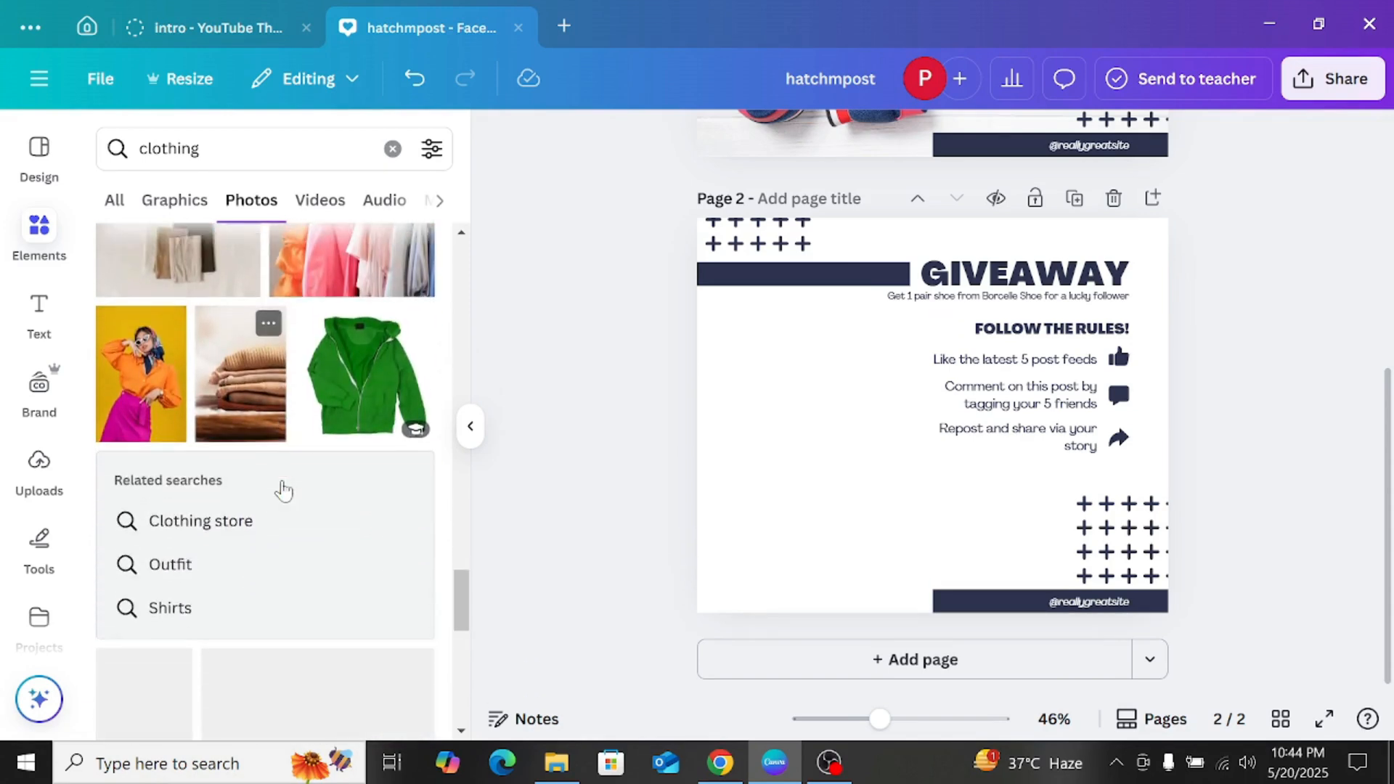
pyautogui.scroll(-9, 283, 490)
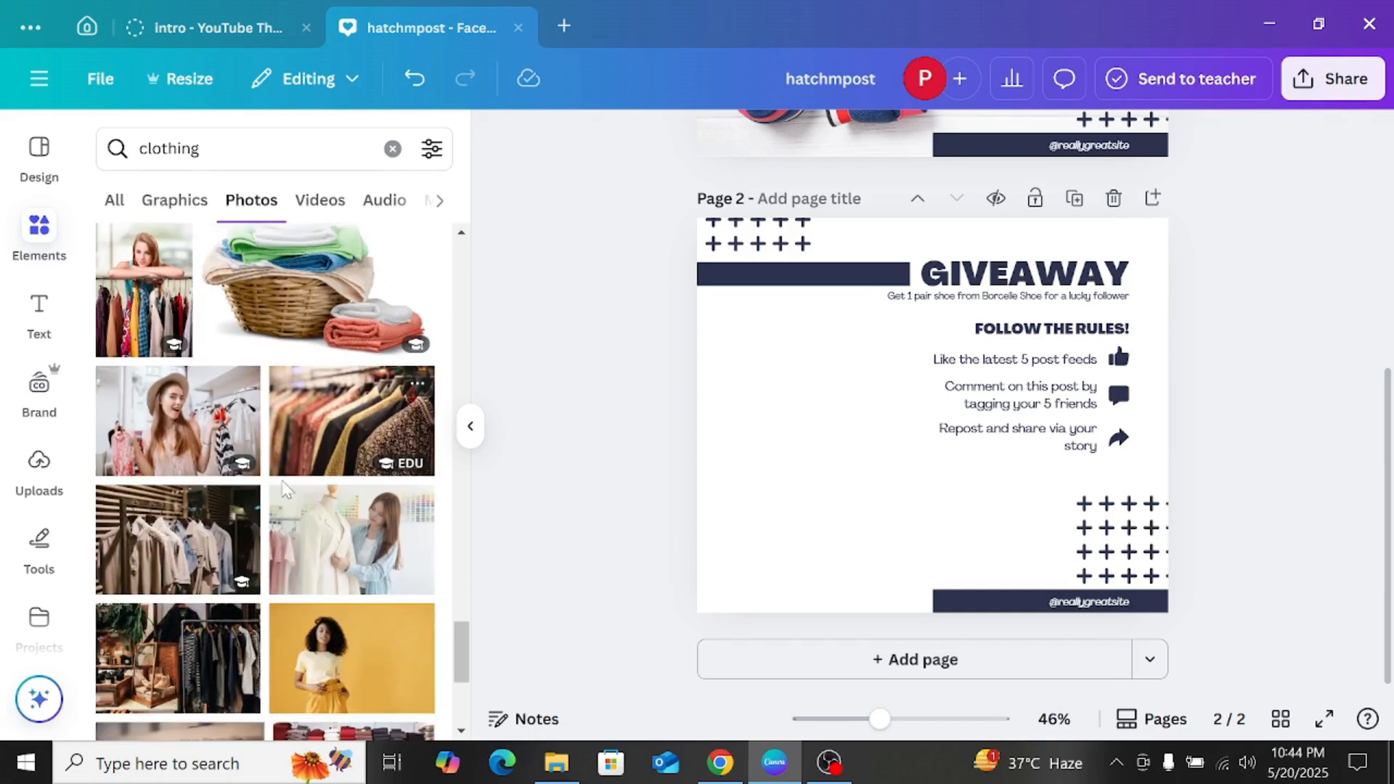
pyautogui.scroll(-5, 343, 458)
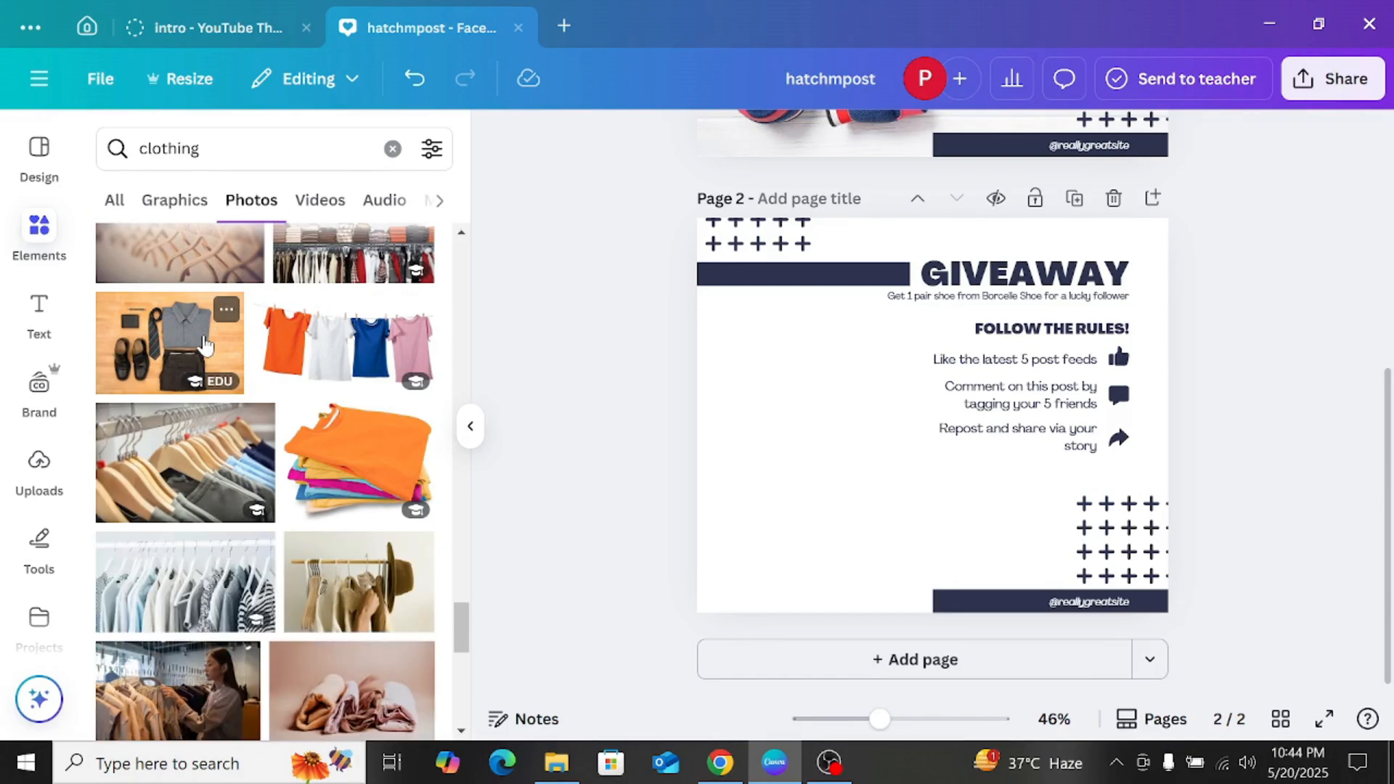
# Step: Try the flat-lay photo of a shirt, tie and shoes on page 2 and remove it again
pyautogui.click(219, 363)
pyautogui.moveTo(786, 393); pyautogui.dragTo(720, 350)
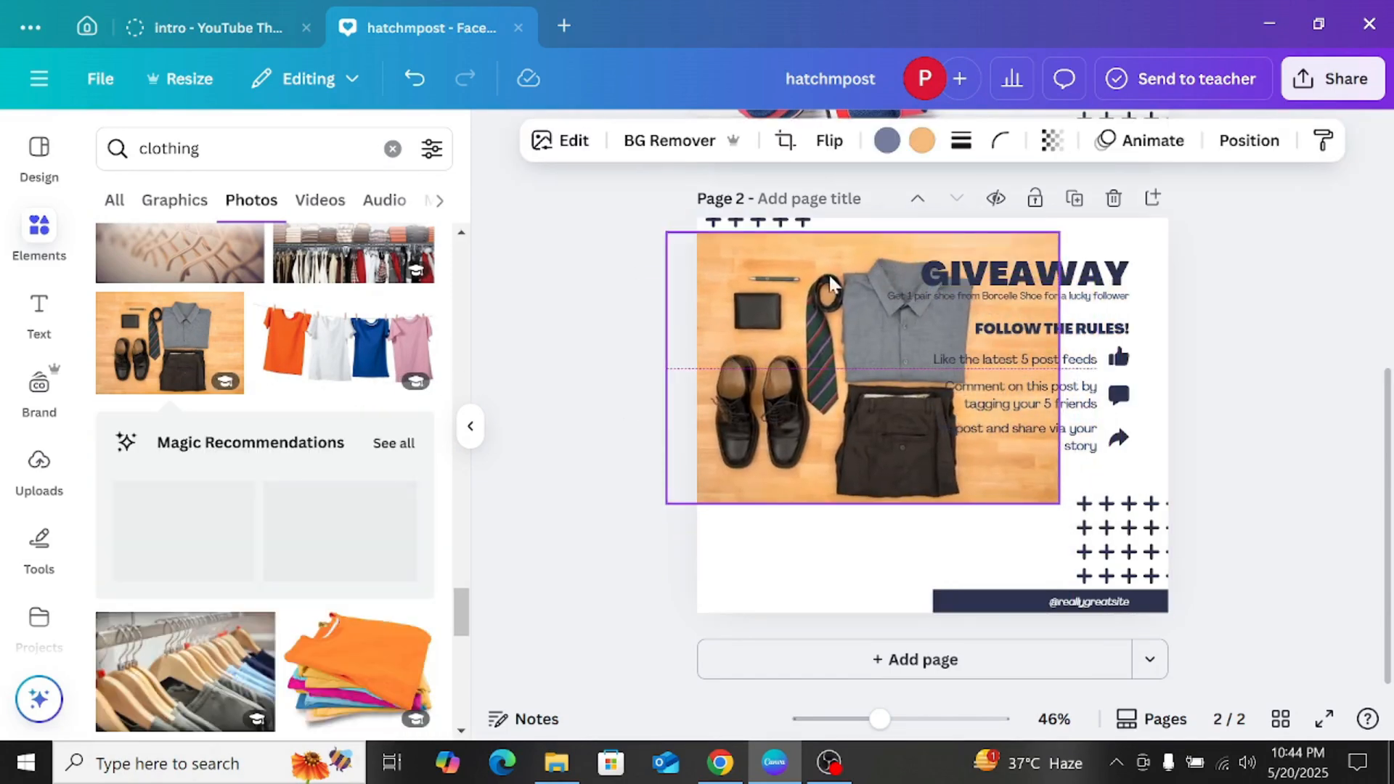
pyautogui.click(899, 552)
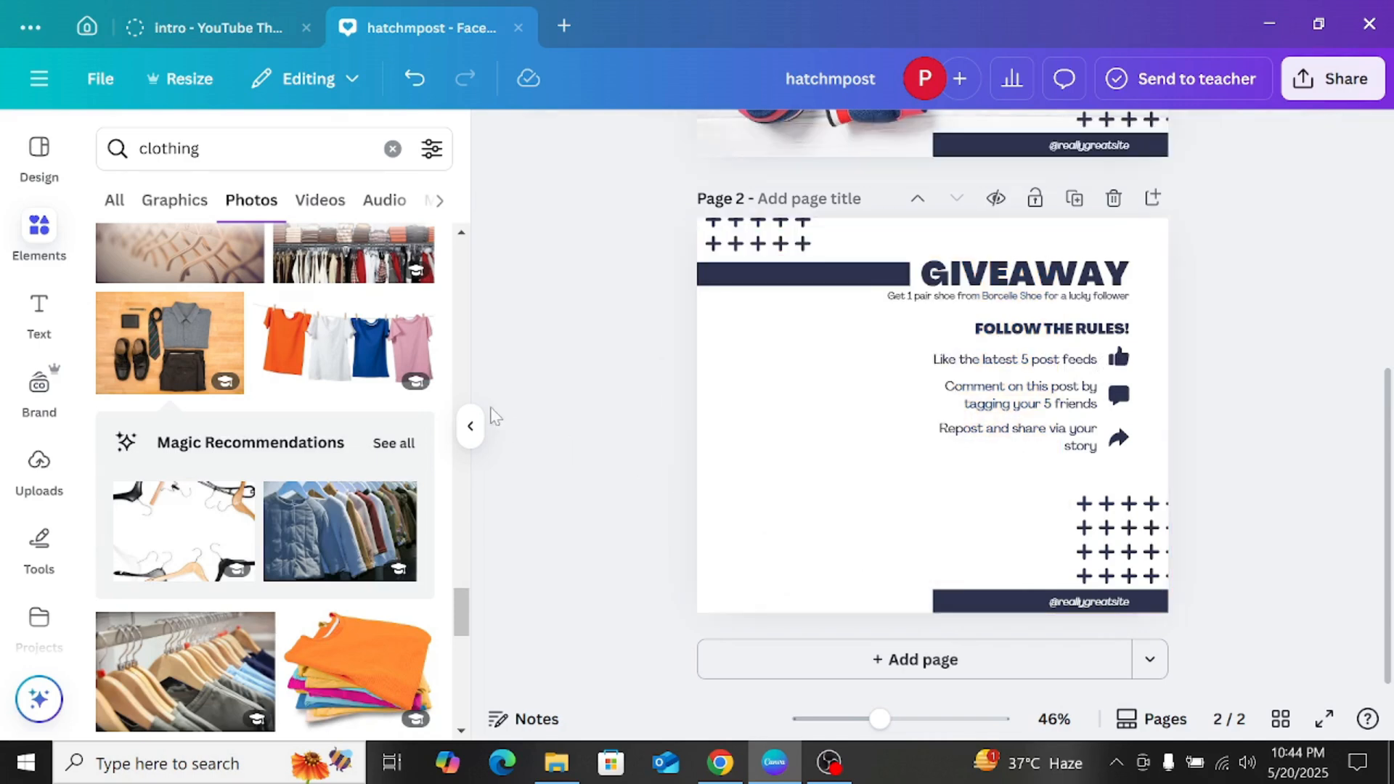
# Step: Replace the clothing search with an element search for "Blue texture"
pyautogui.scroll(-4, 370, 573)
pyautogui.scroll(-3, 345, 577)
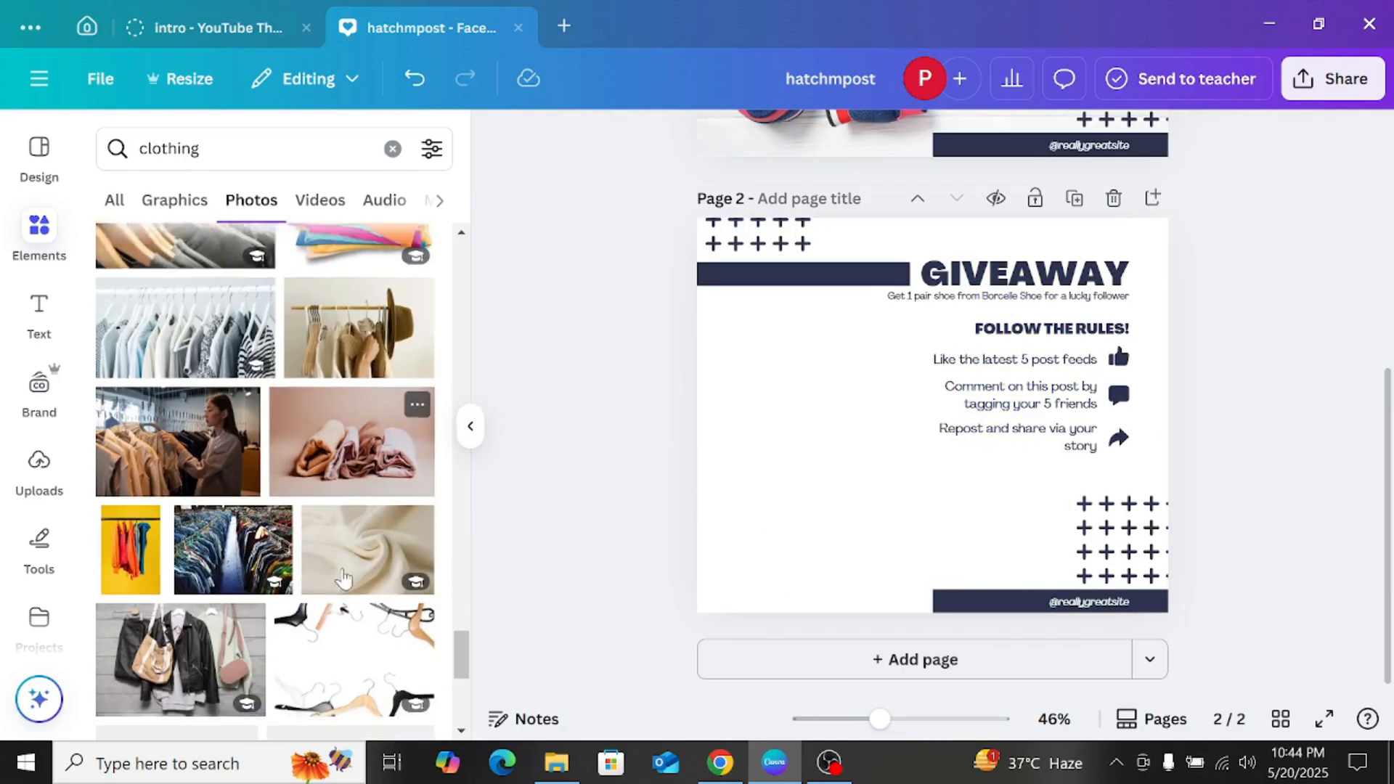
pyautogui.click(386, 153)
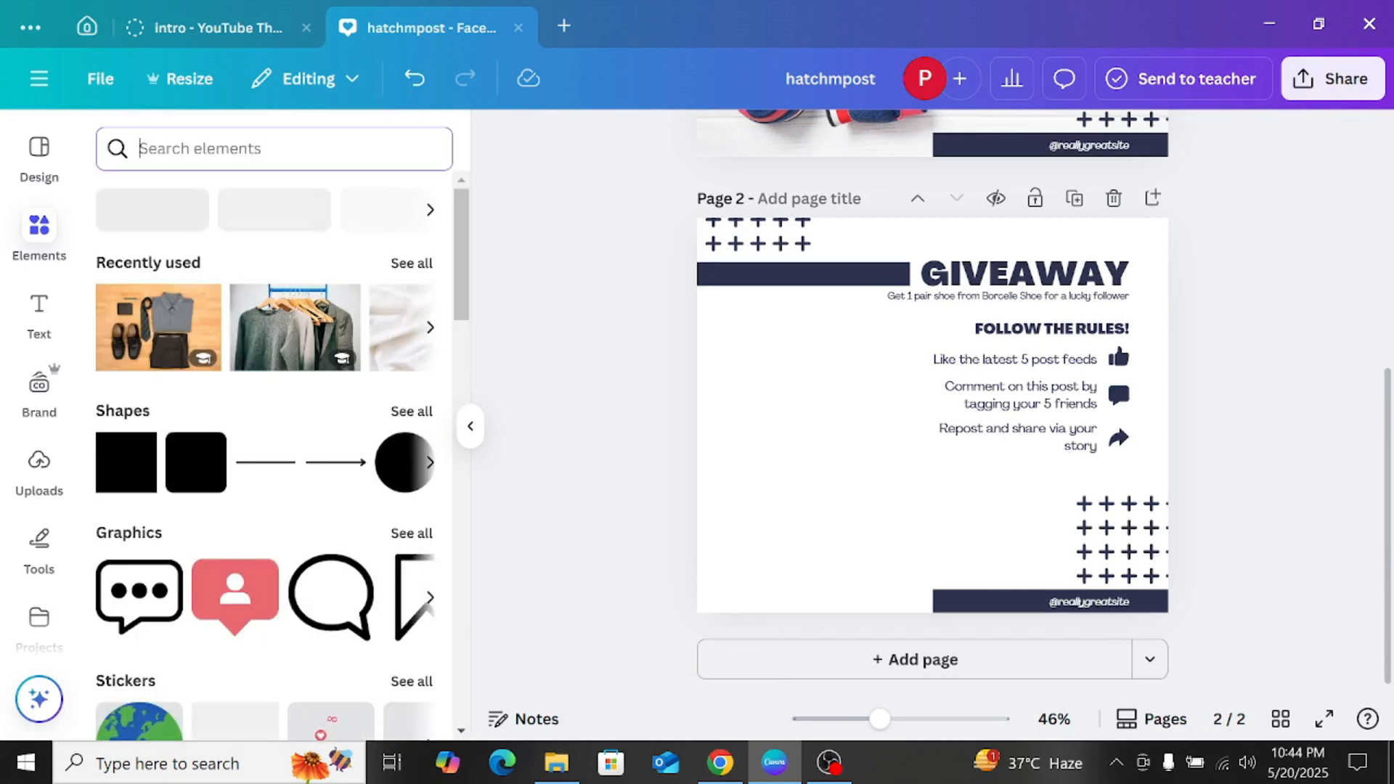
pyautogui.write('blue t')
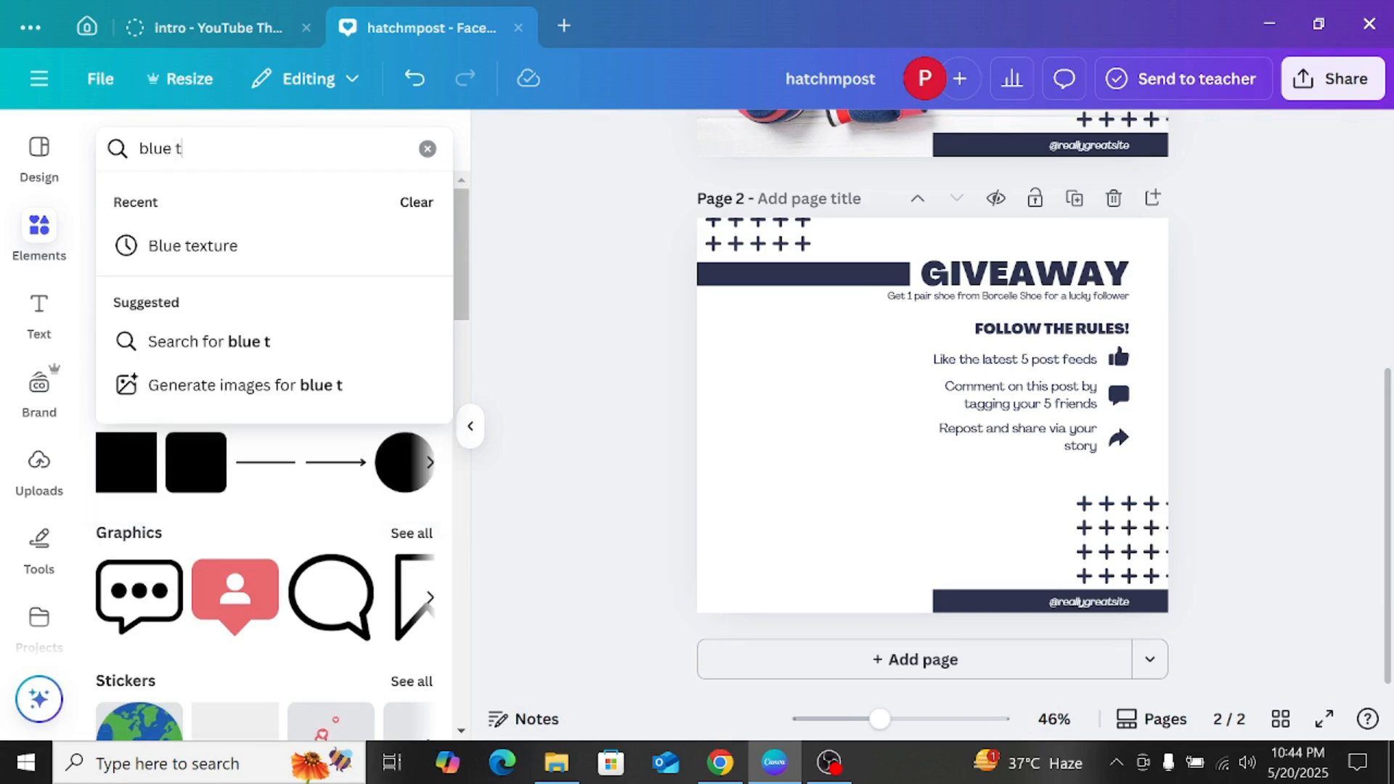
pyautogui.press('Down')
pyautogui.press('Return')
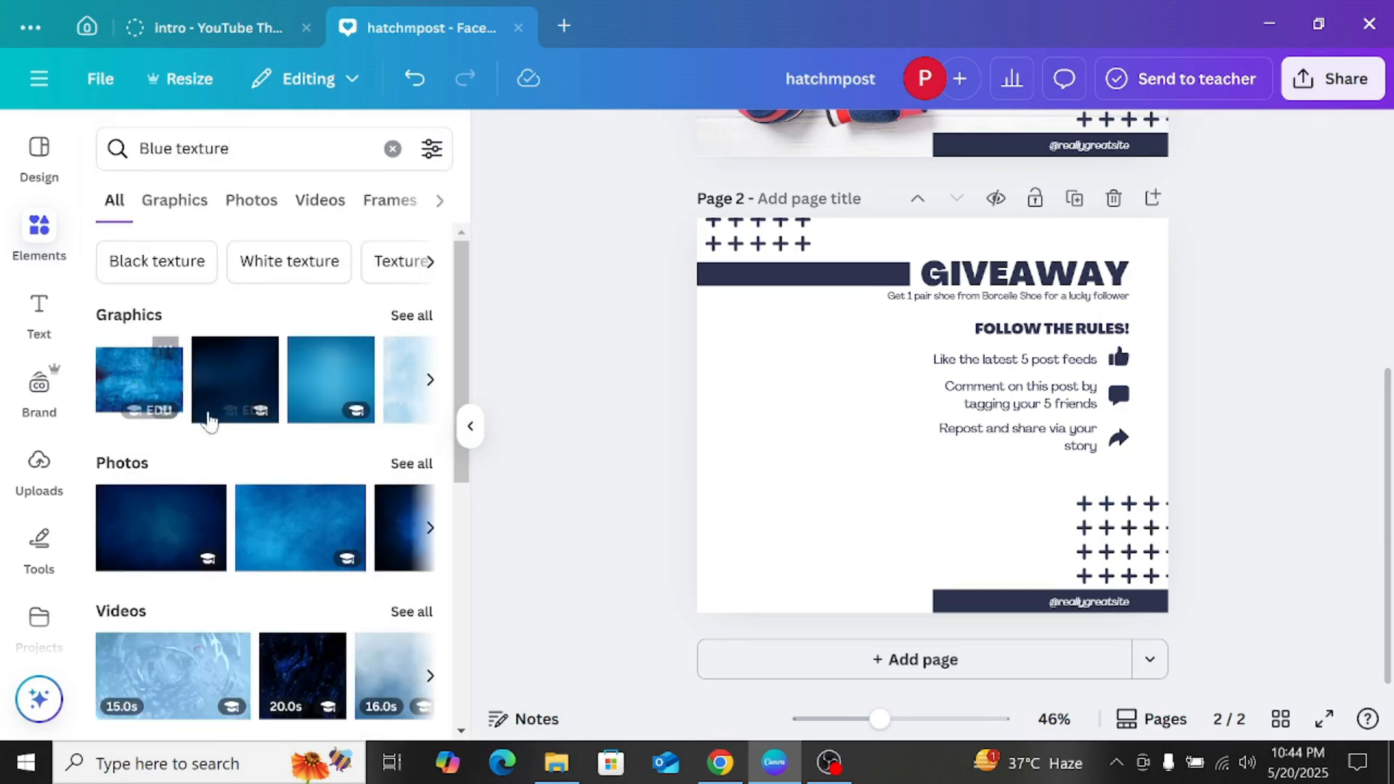
# Step: Try the dark navy texture graphic as a background on page 2 and remove it again
pyautogui.click(217, 388)
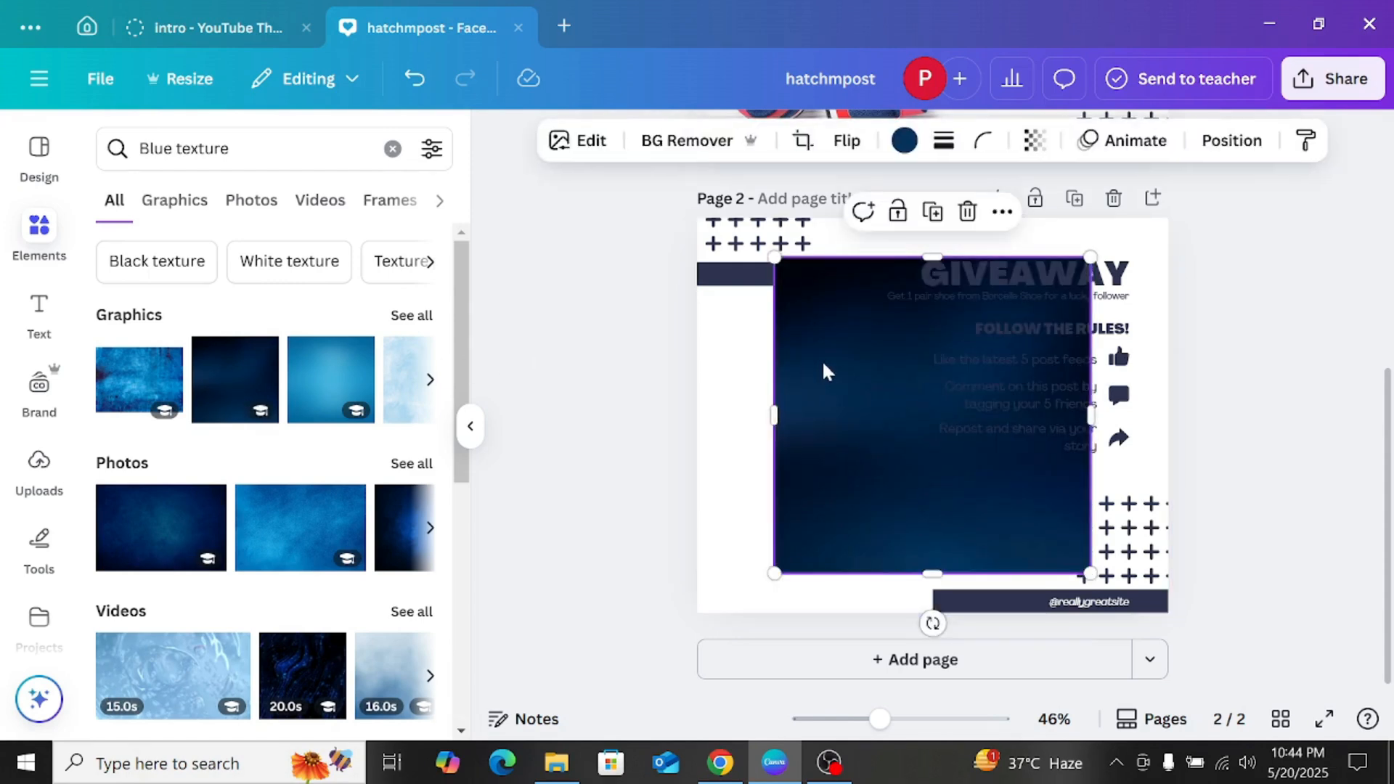
pyautogui.moveTo(821, 367); pyautogui.dragTo(742, 314)
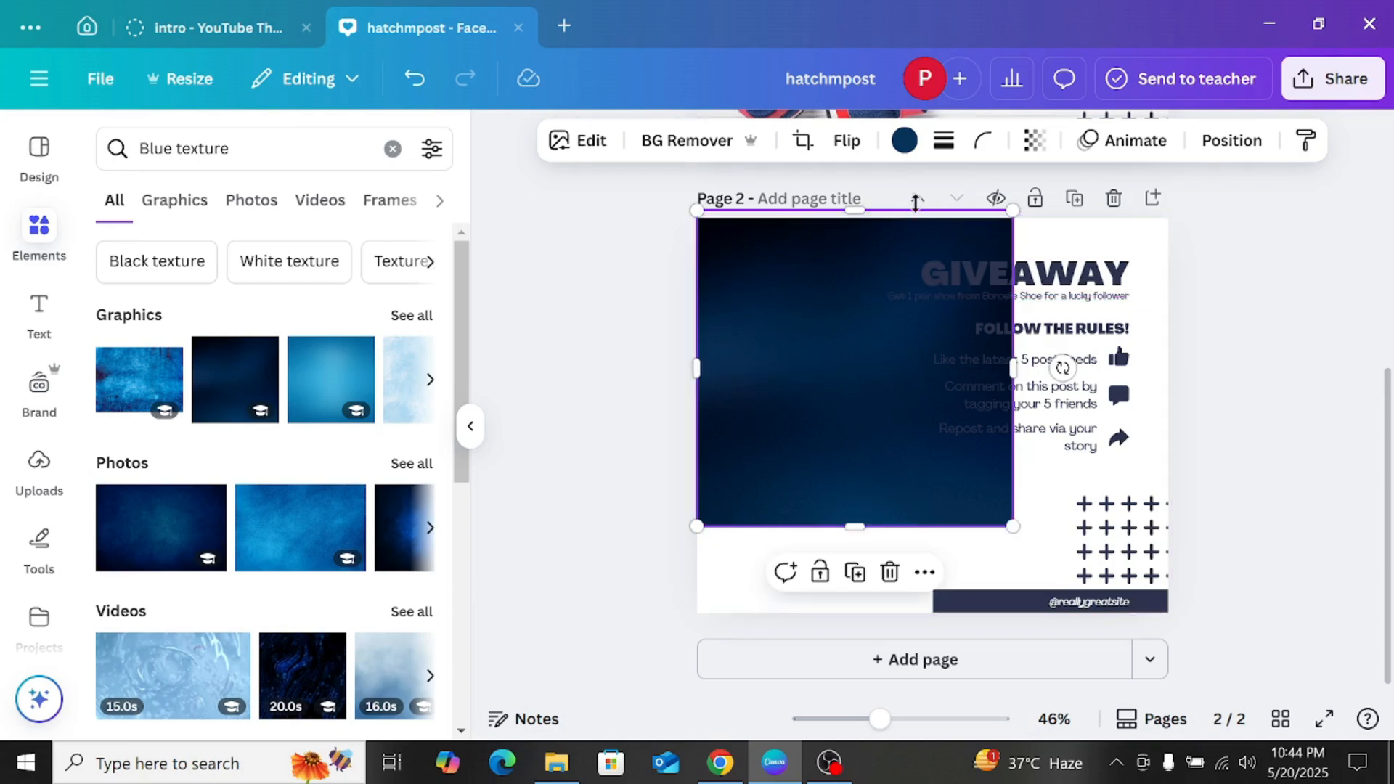
pyautogui.moveTo(894, 286); pyautogui.dragTo(890, 379)
pyautogui.click(879, 234)
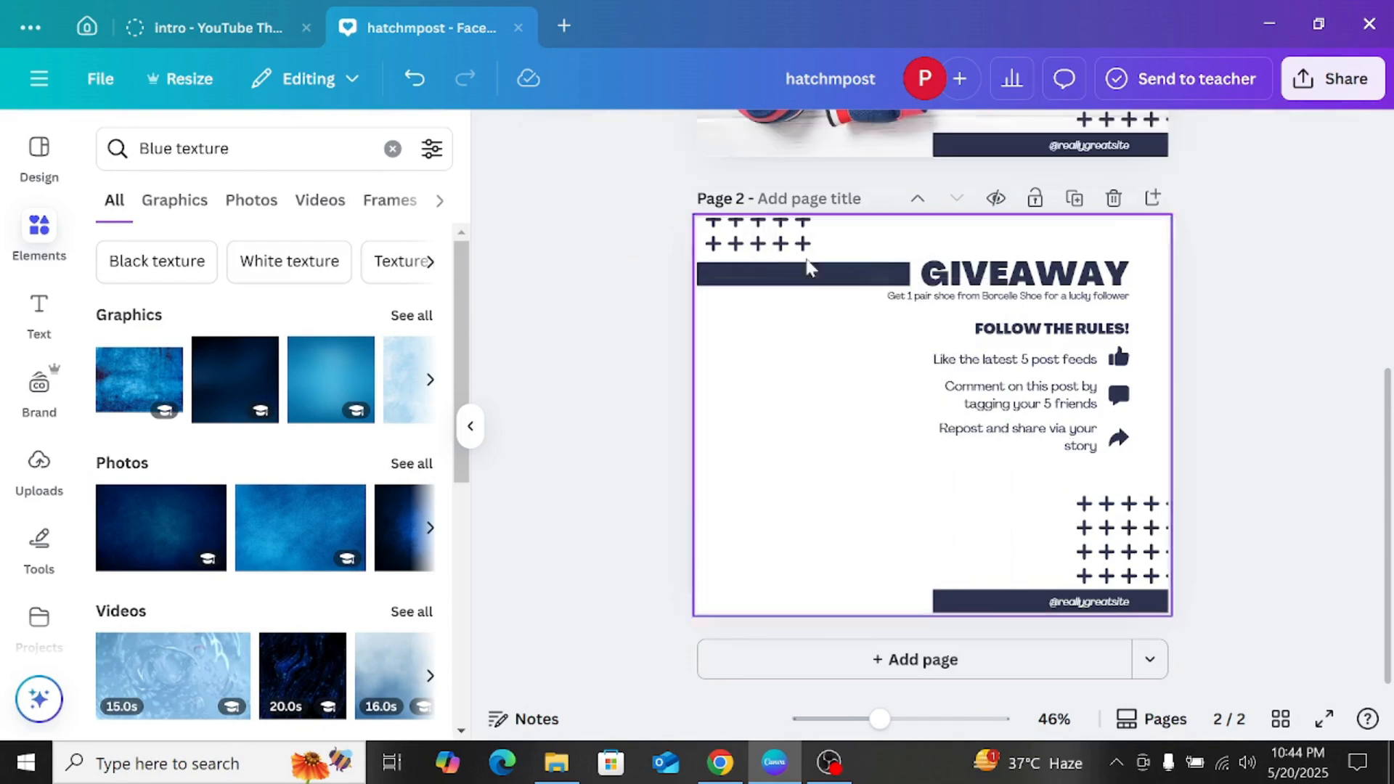
# Step: Try the lighter blue gradient texture on page 2 and delete it again
pyautogui.click(351, 385)
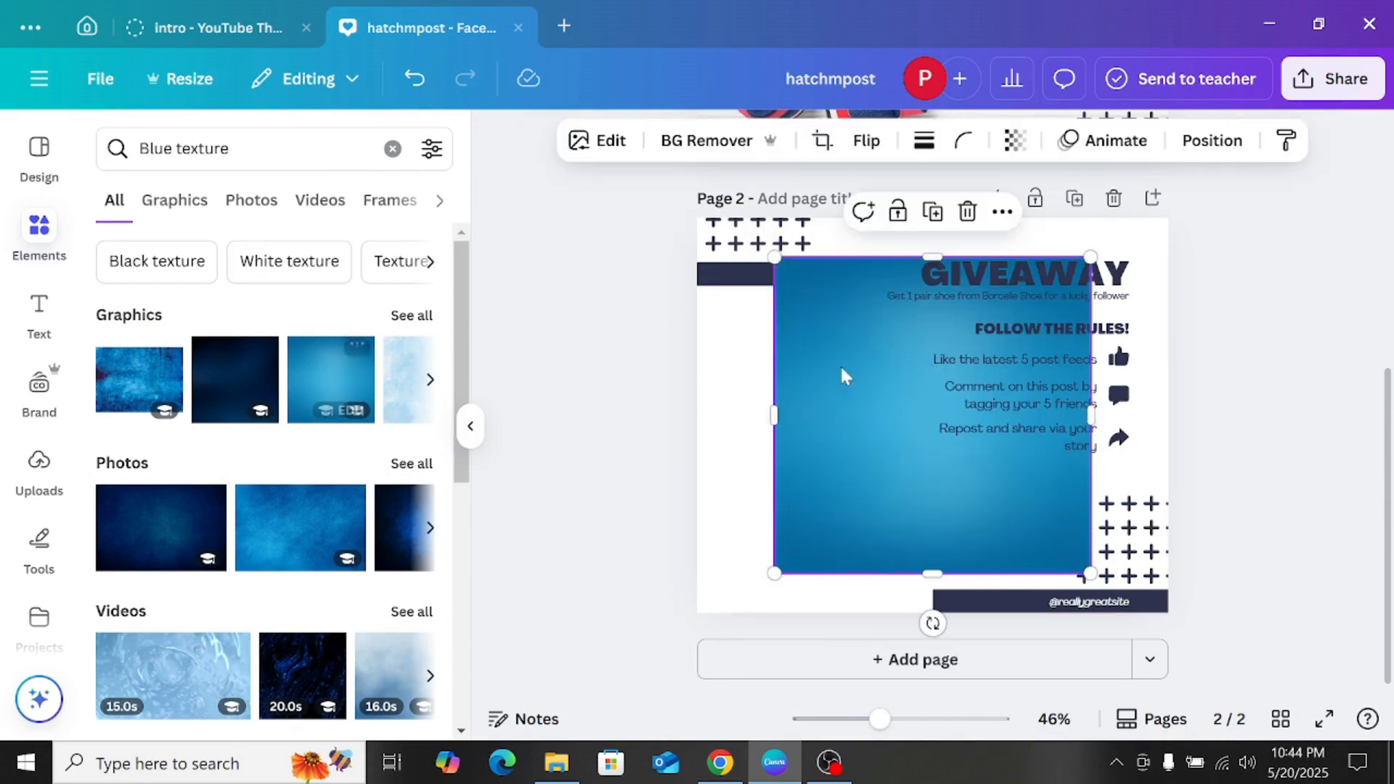
pyautogui.moveTo(839, 365); pyautogui.dragTo(891, 347)
pyautogui.scroll(1, 838, 319)
pyautogui.scroll(-1, 907, 601)
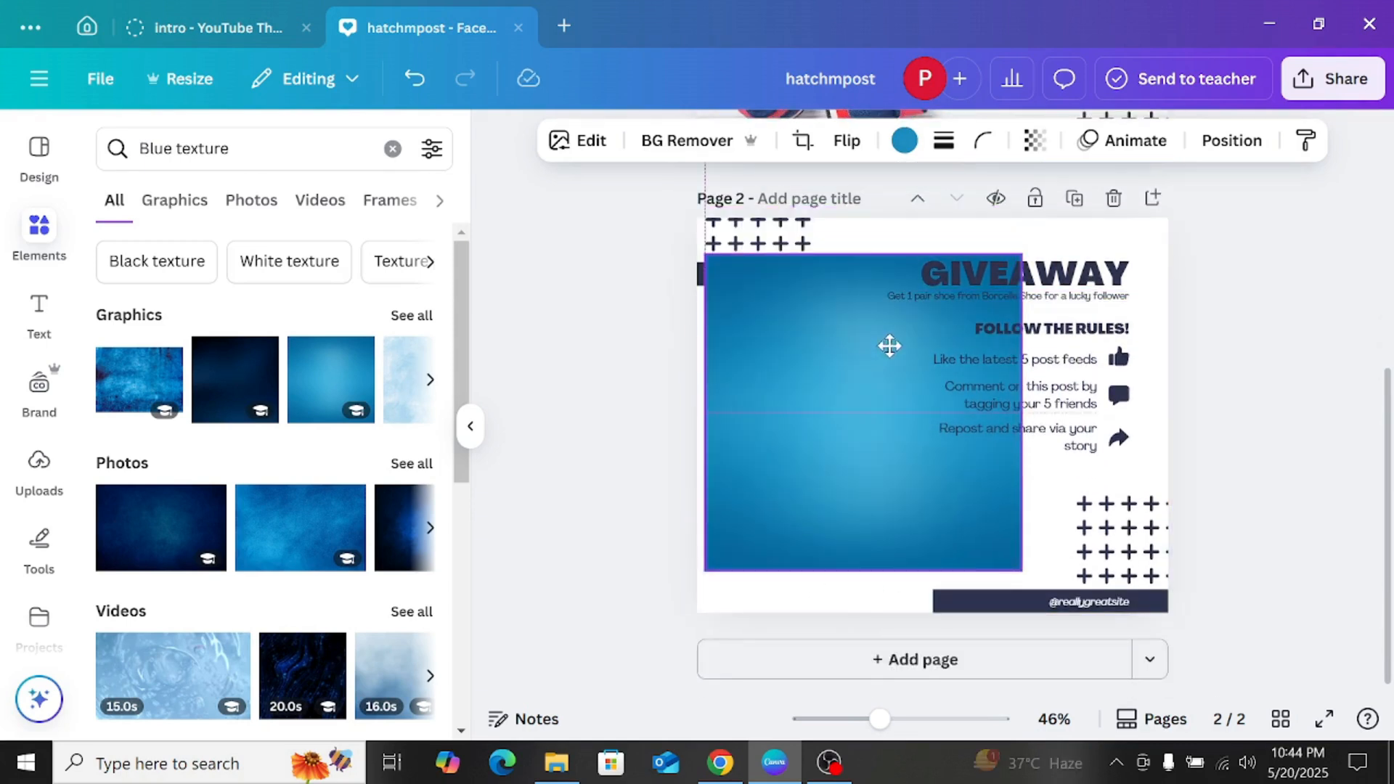
pyautogui.click(898, 210)
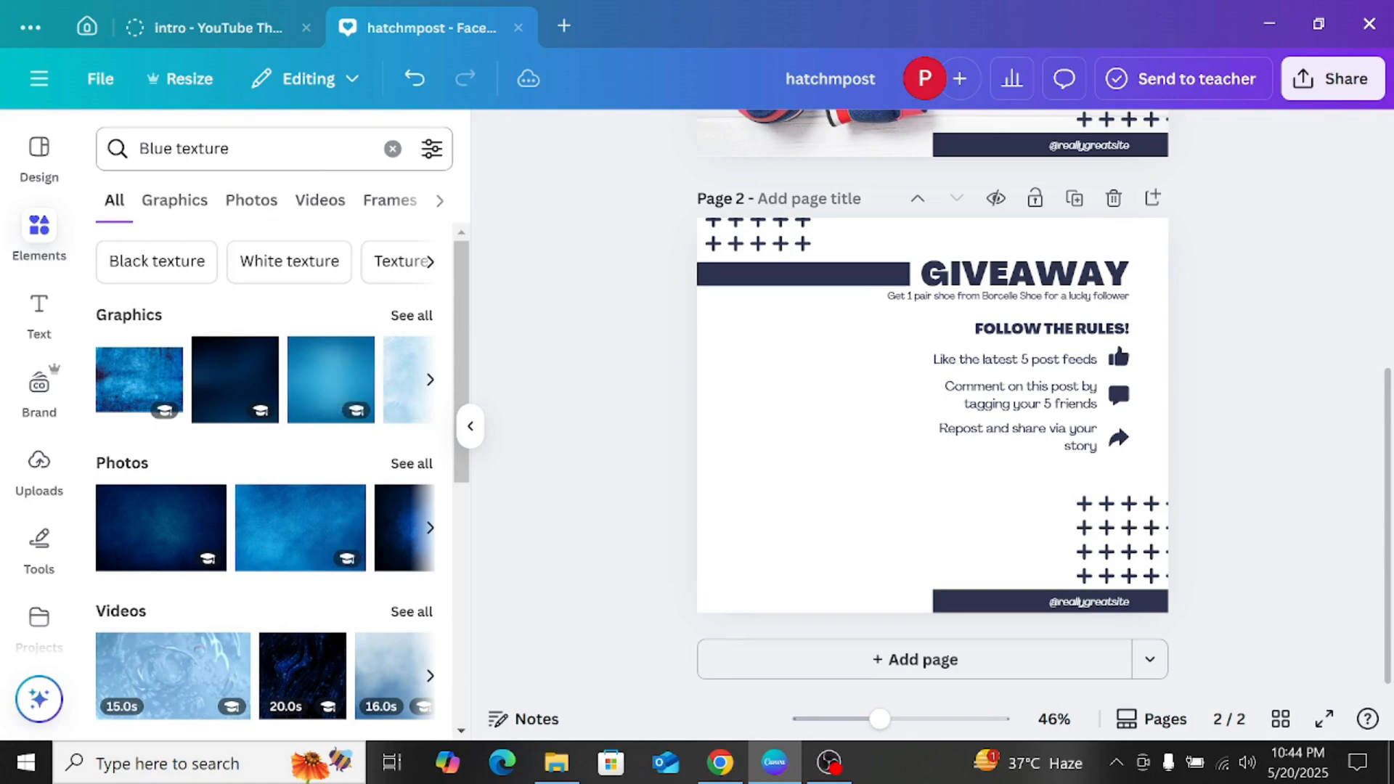
# Step: Change the element search to "white texture" and look through the results for a background
pyautogui.moveTo(173, 149); pyautogui.dragTo(139, 149)
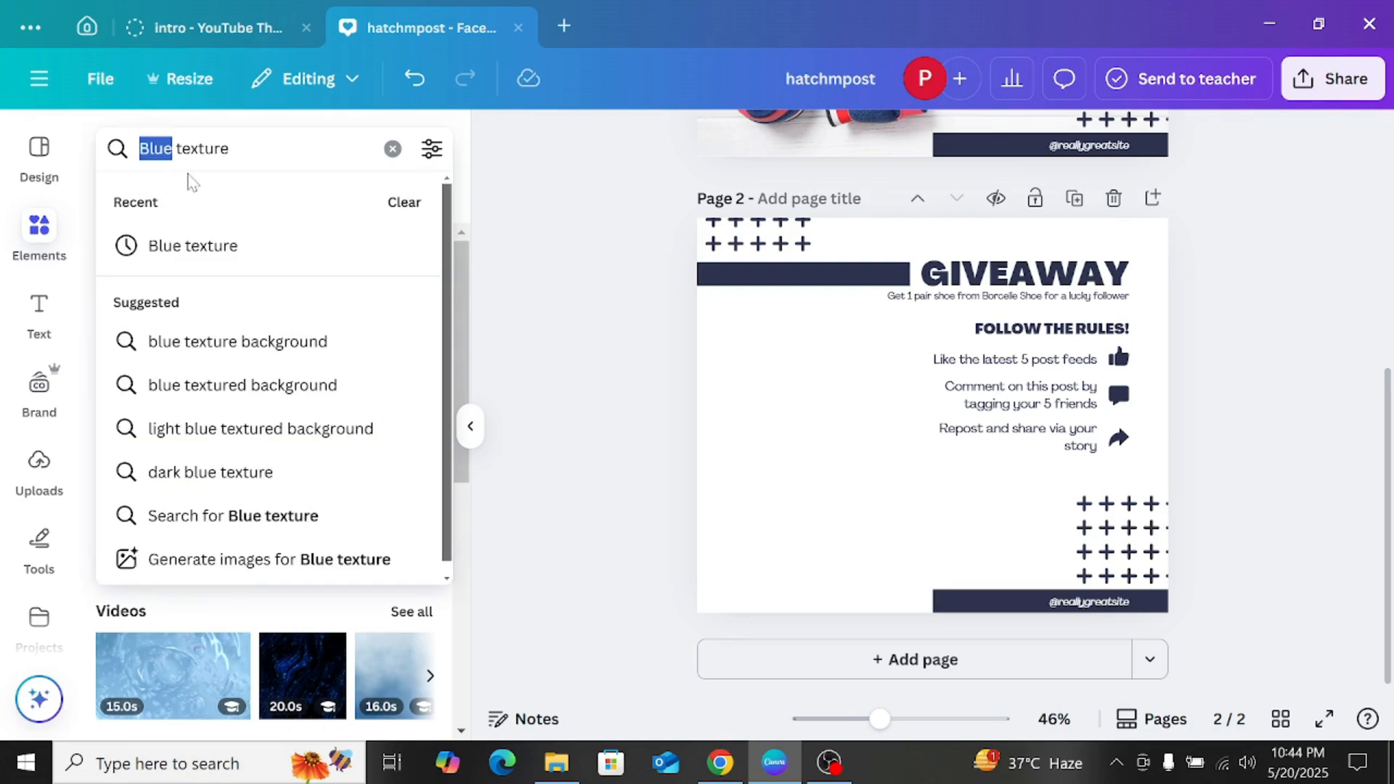
pyautogui.write('white')
pyautogui.press('Return')
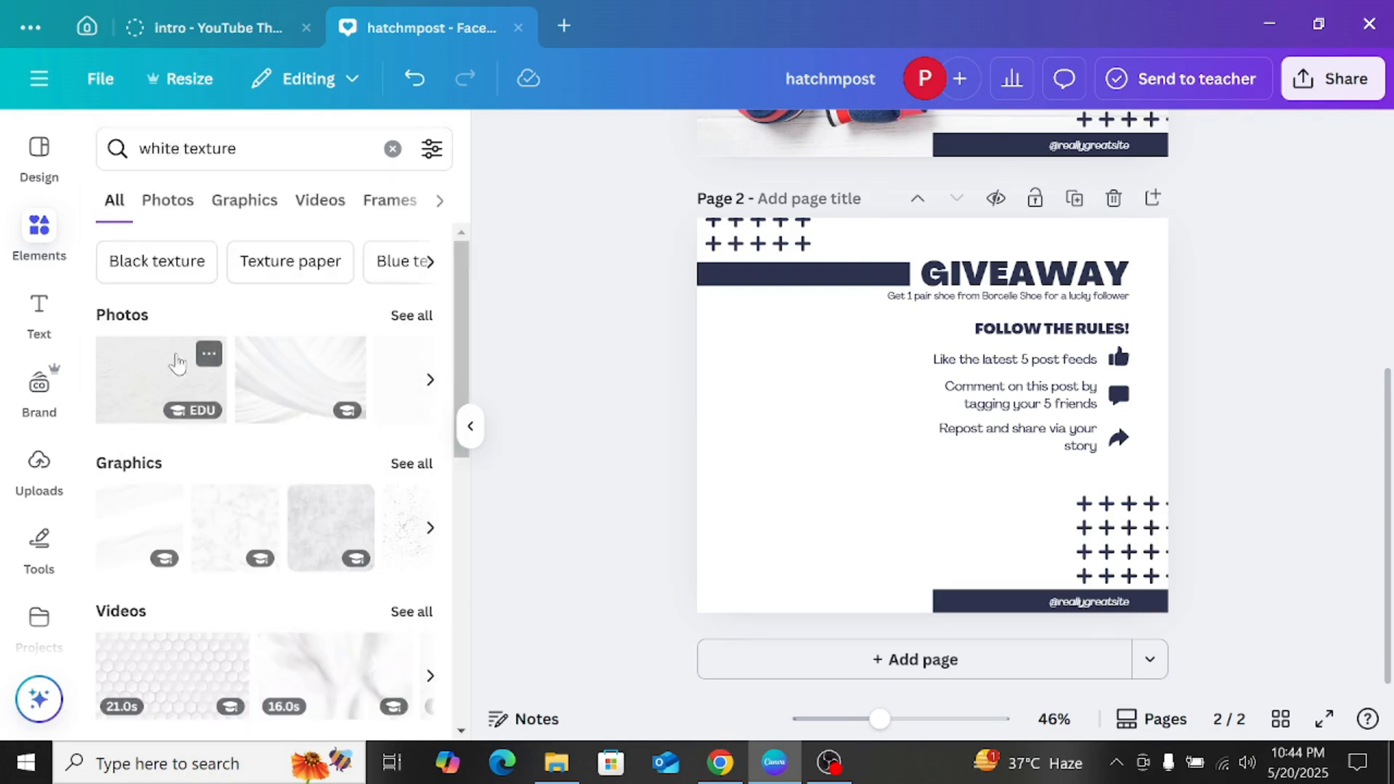
pyautogui.scroll(-2, 290, 349)
pyautogui.scroll(-2, 258, 399)
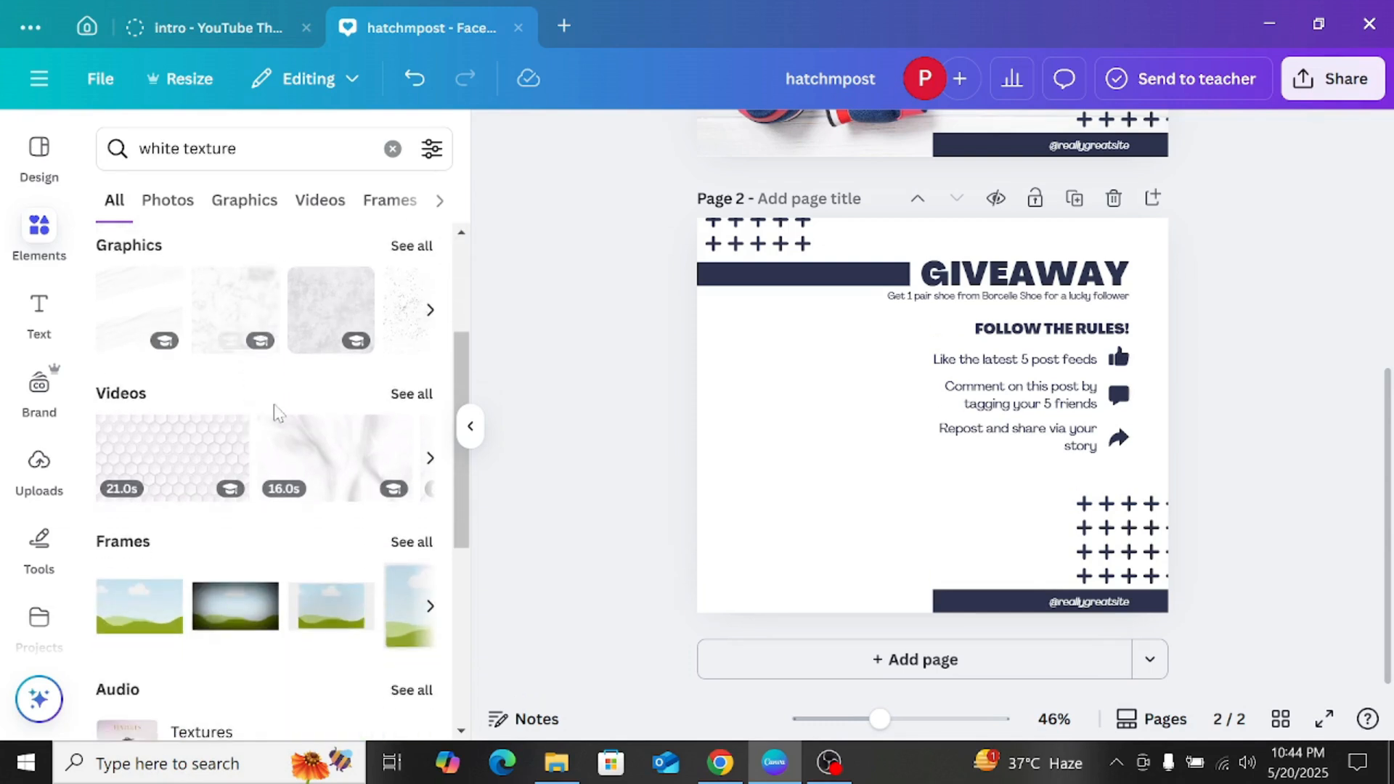
pyautogui.scroll(4, 203, 392)
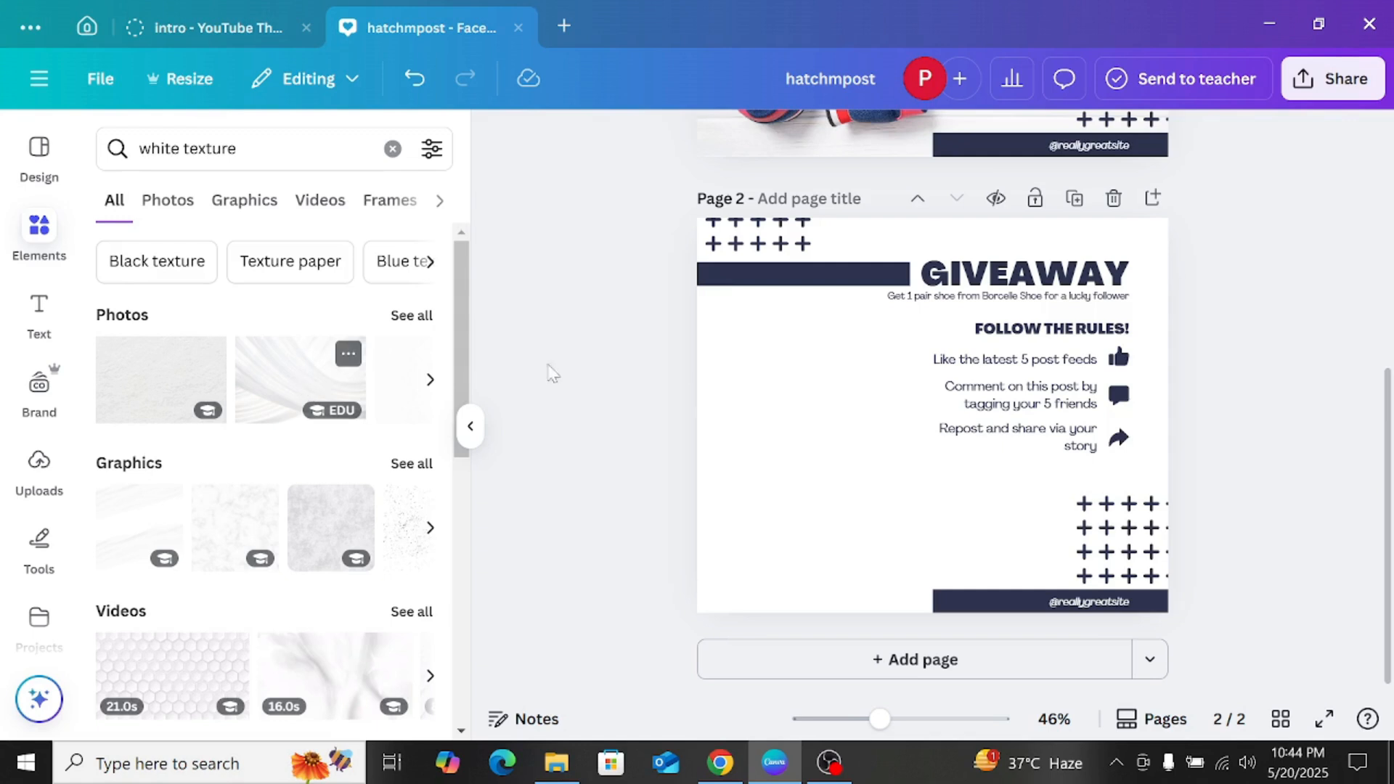
# Step: Place the white draped-fabric photo on page 2 and stretch it to about 1161 × 860 px so it covers the page
pyautogui.moveTo(877, 373); pyautogui.dragTo(797, 307)
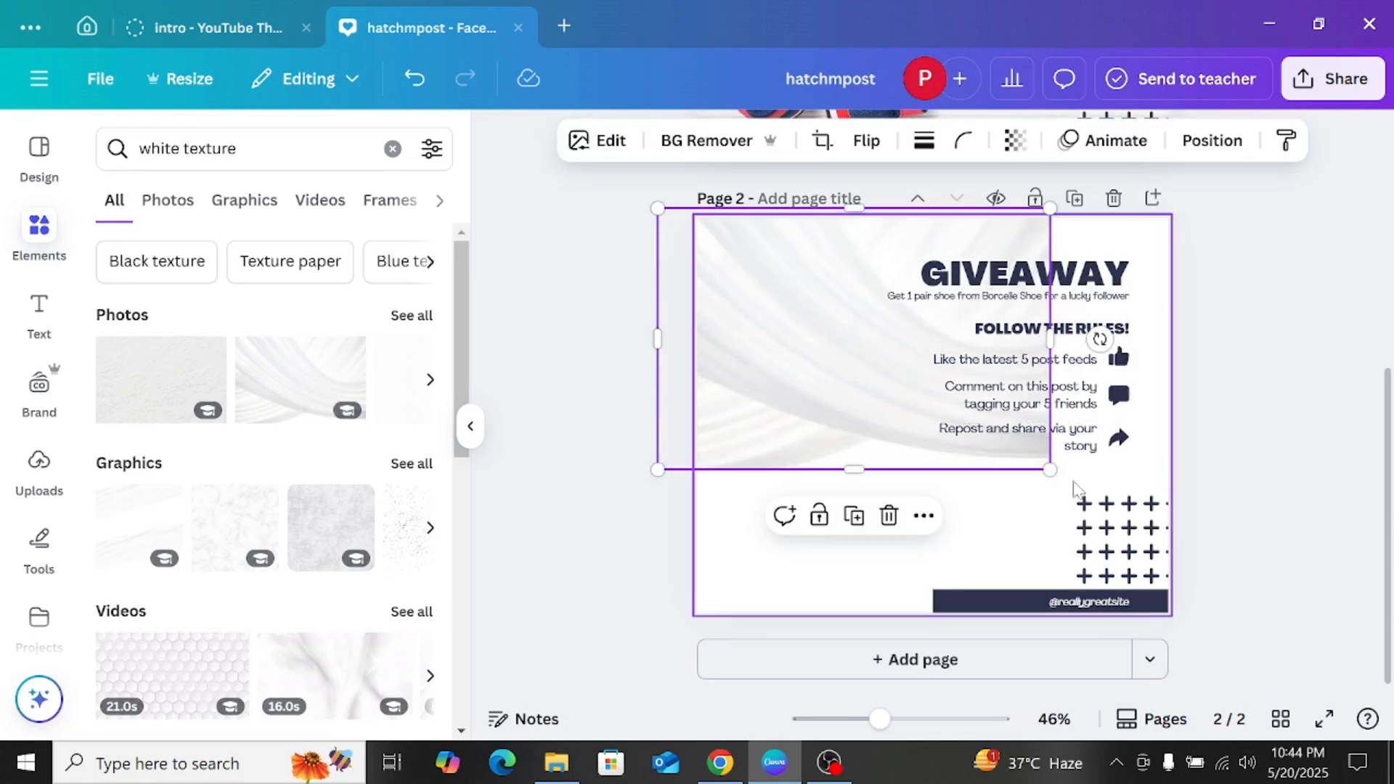
pyautogui.moveTo(1050, 469); pyautogui.dragTo(1240, 596)
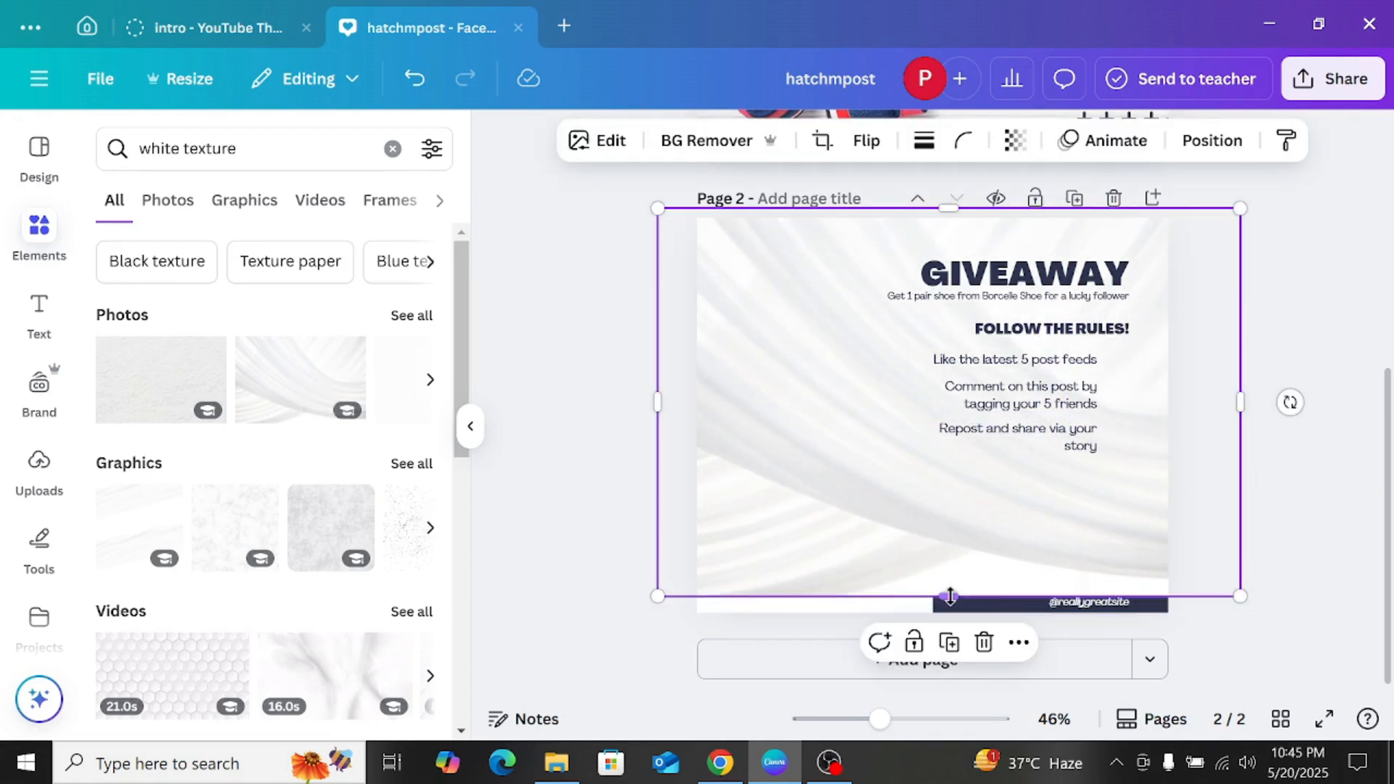
pyautogui.moveTo(950, 596)
pyautogui.mouseDown()
pyautogui.moveTo(949, 619)
pyautogui.moveTo(950, 573)
pyautogui.mouseUp()
pyautogui.click(1212, 141)
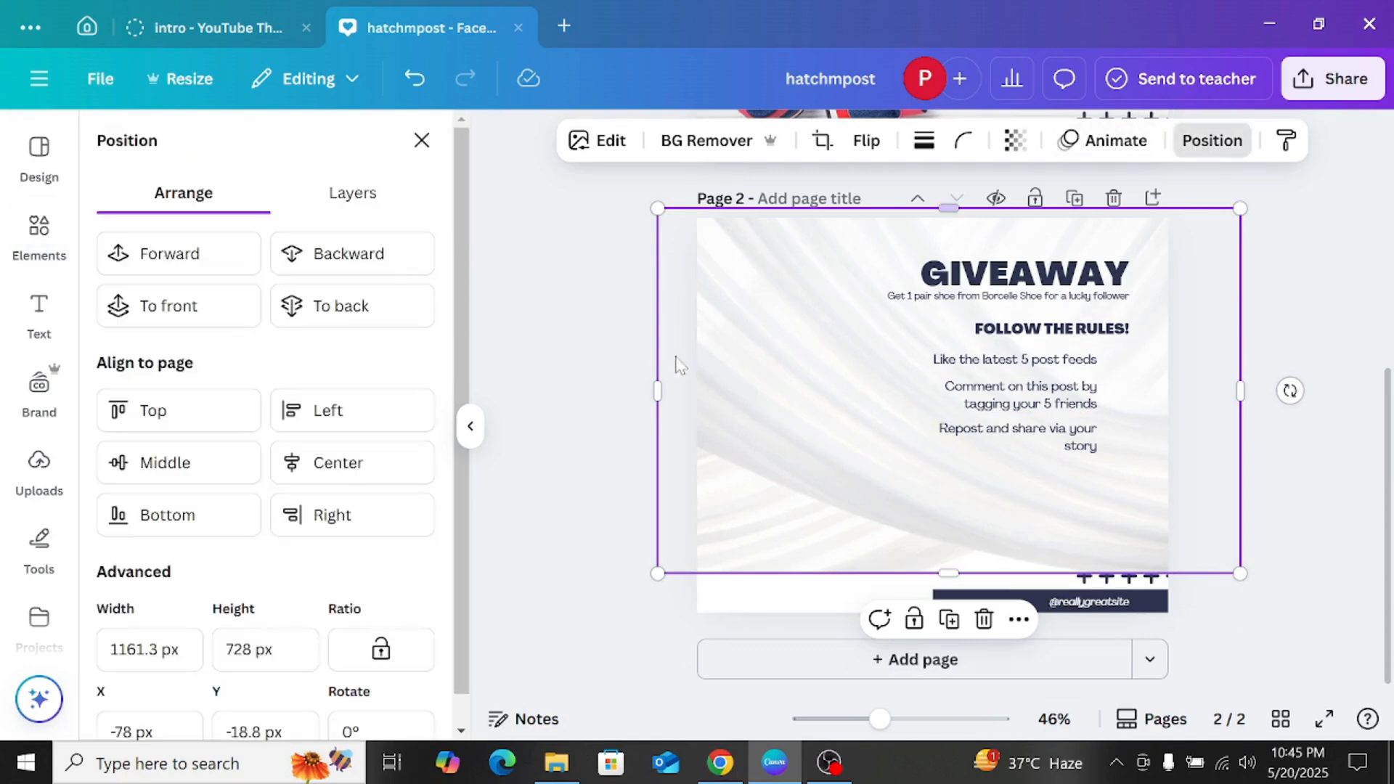
pyautogui.moveTo(950, 573); pyautogui.dragTo(949, 639)
# Step: Send the white fabric photo to the back of page 2, behind all texts and graphics
pyautogui.click(339, 263)
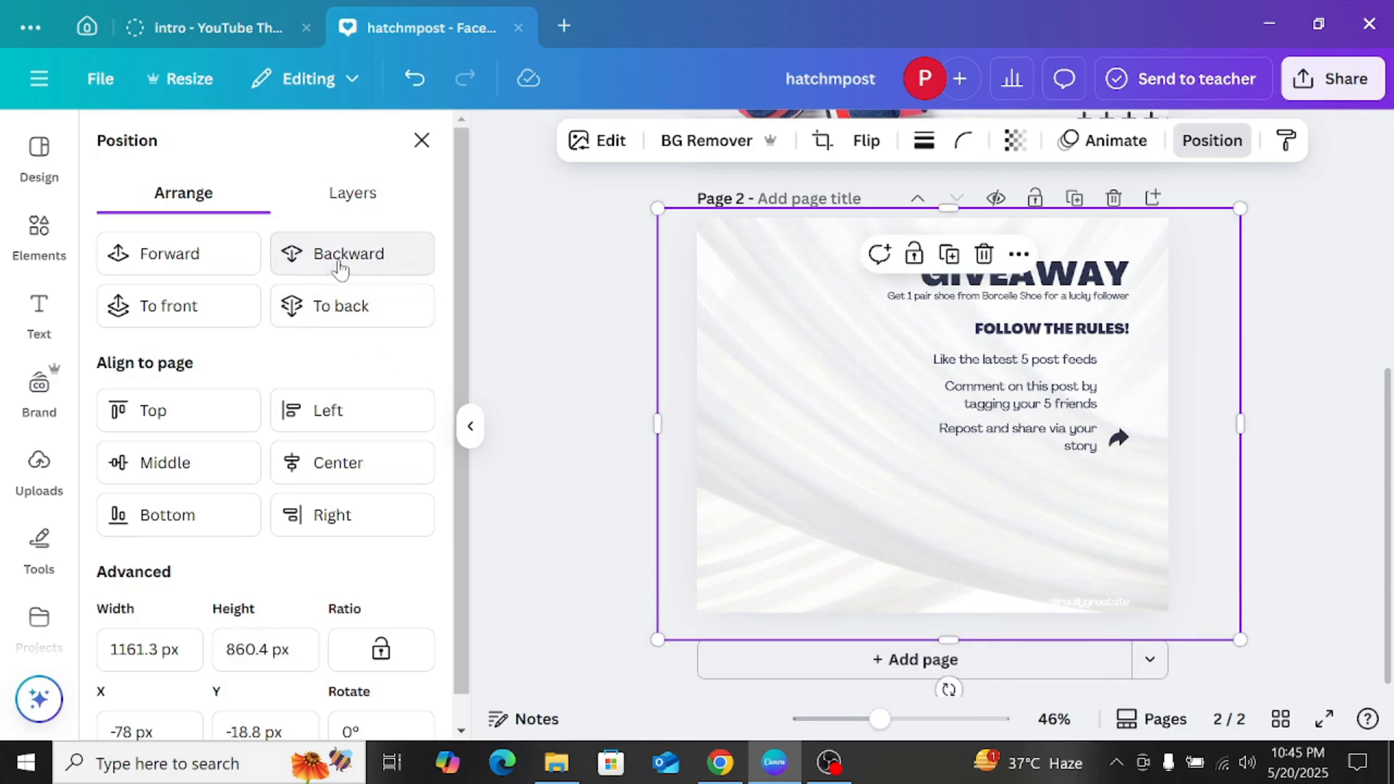
pyautogui.click(340, 303)
pyautogui.click(624, 480)
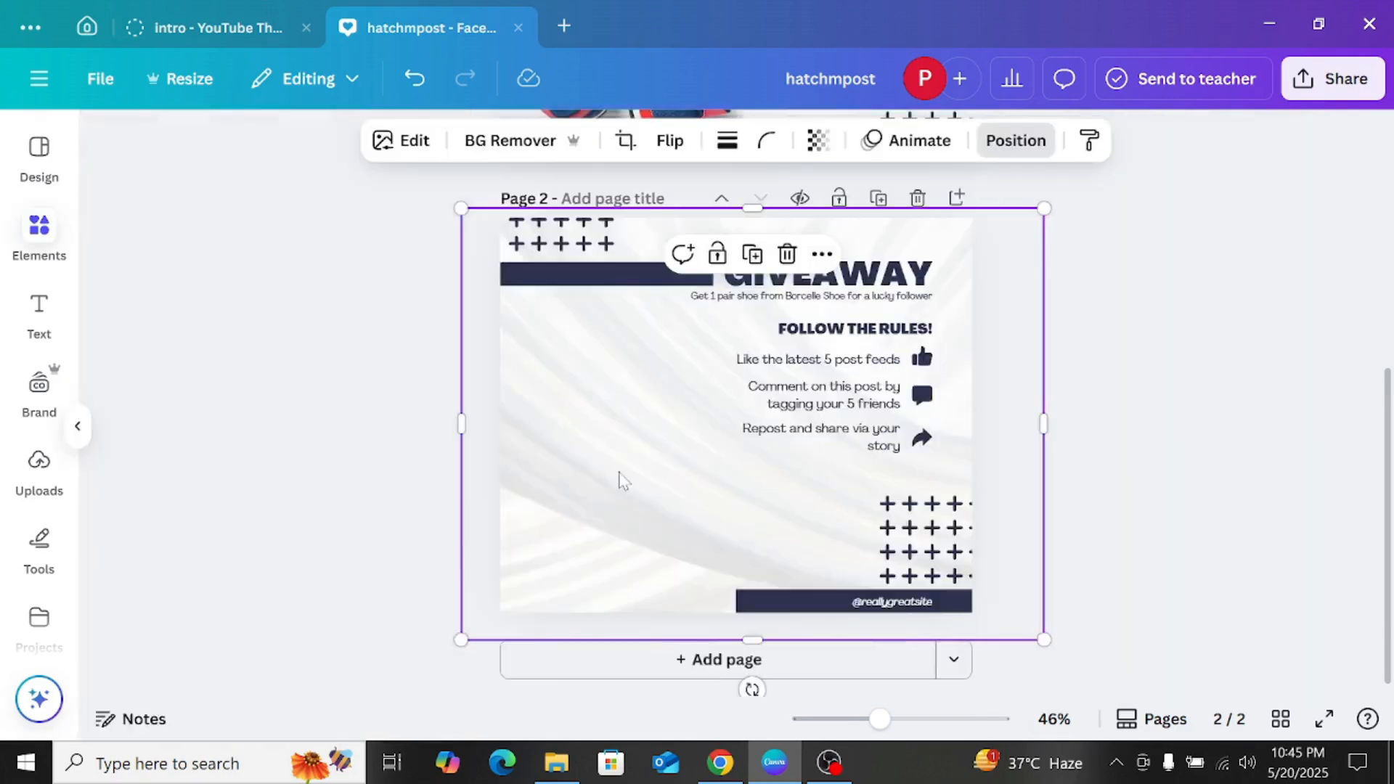
# Step: Delete the navy bar beside the GIVEAWAY heading and the plus-sign pattern in page 2's upper-left corner
pyautogui.moveTo(797, 282); pyautogui.dragTo(784, 351)
pyautogui.click(792, 291)
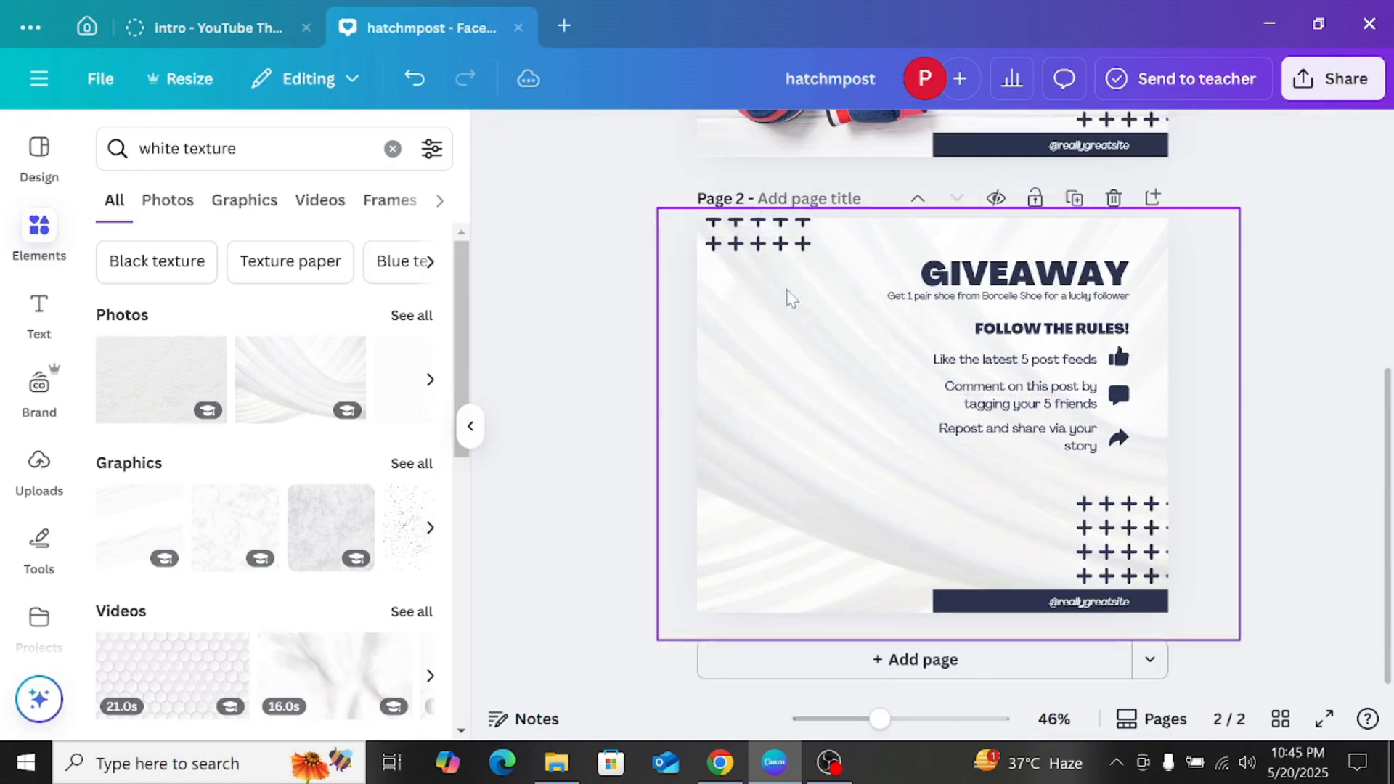
pyautogui.click(758, 232)
pyautogui.moveTo(758, 232); pyautogui.dragTo(776, 282)
pyautogui.click(813, 198)
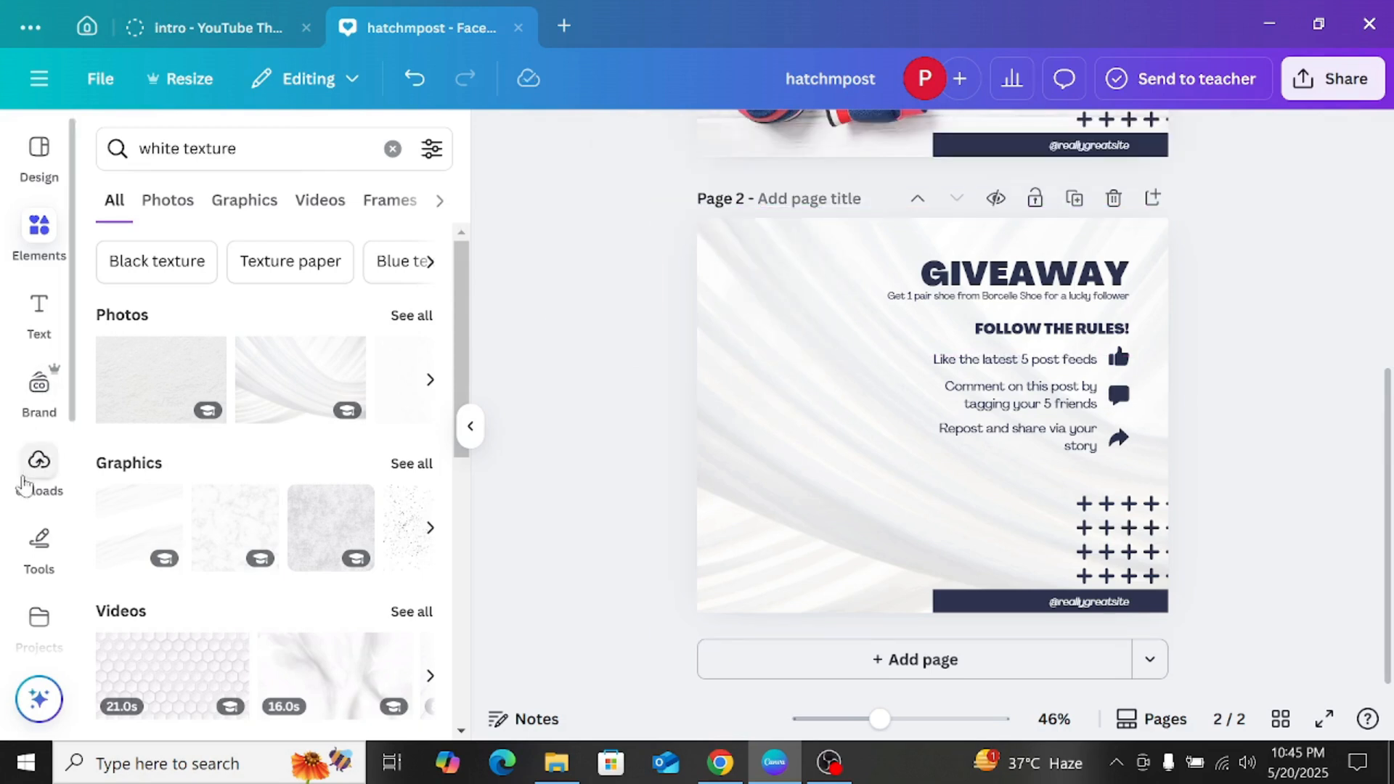
# Step: Add the round red food logo from the uploaded images to page 2's upper-left corner and size it to fit there
pyautogui.click(38, 464)
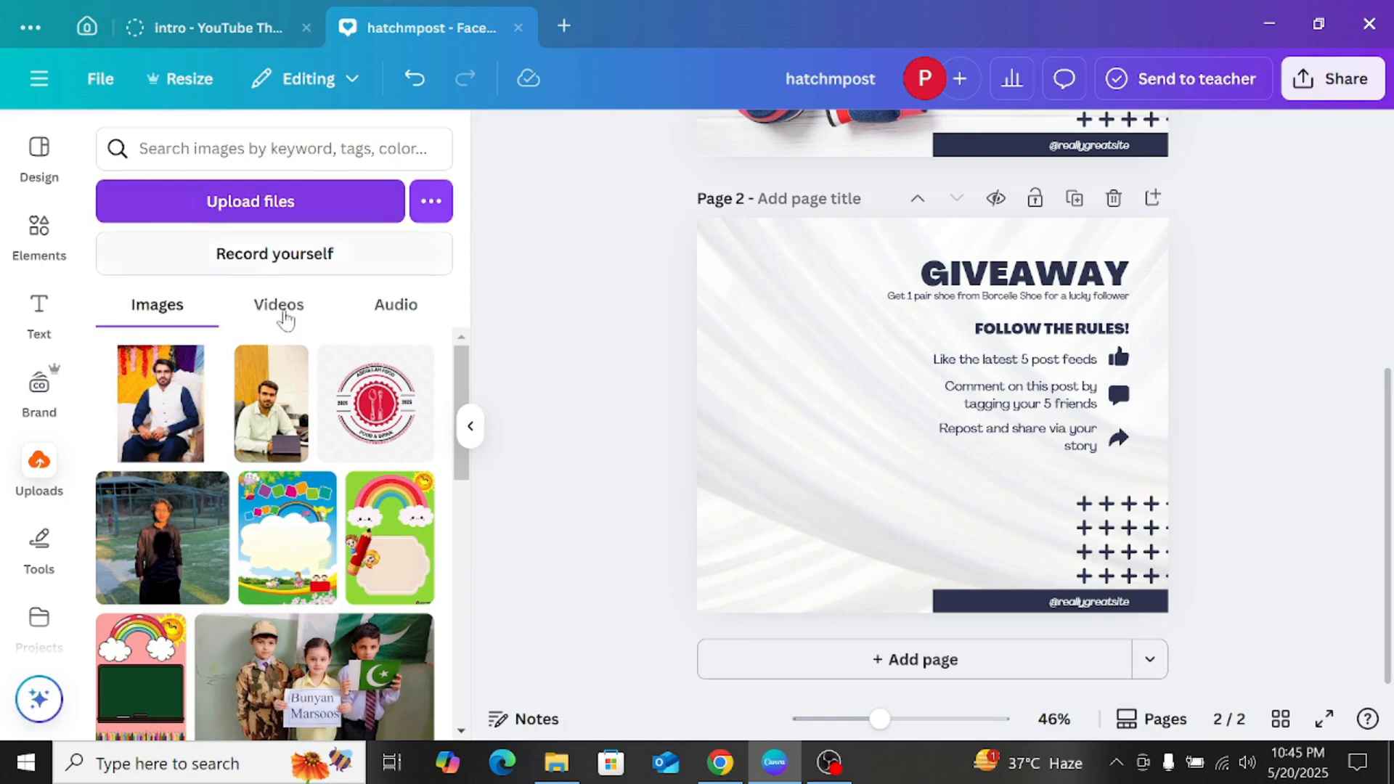
pyautogui.click(376, 403)
pyautogui.moveTo(858, 374); pyautogui.dragTo(706, 273)
pyautogui.moveTo(889, 211); pyautogui.dragTo(806, 291)
pyautogui.moveTo(778, 336); pyautogui.dragTo(810, 262)
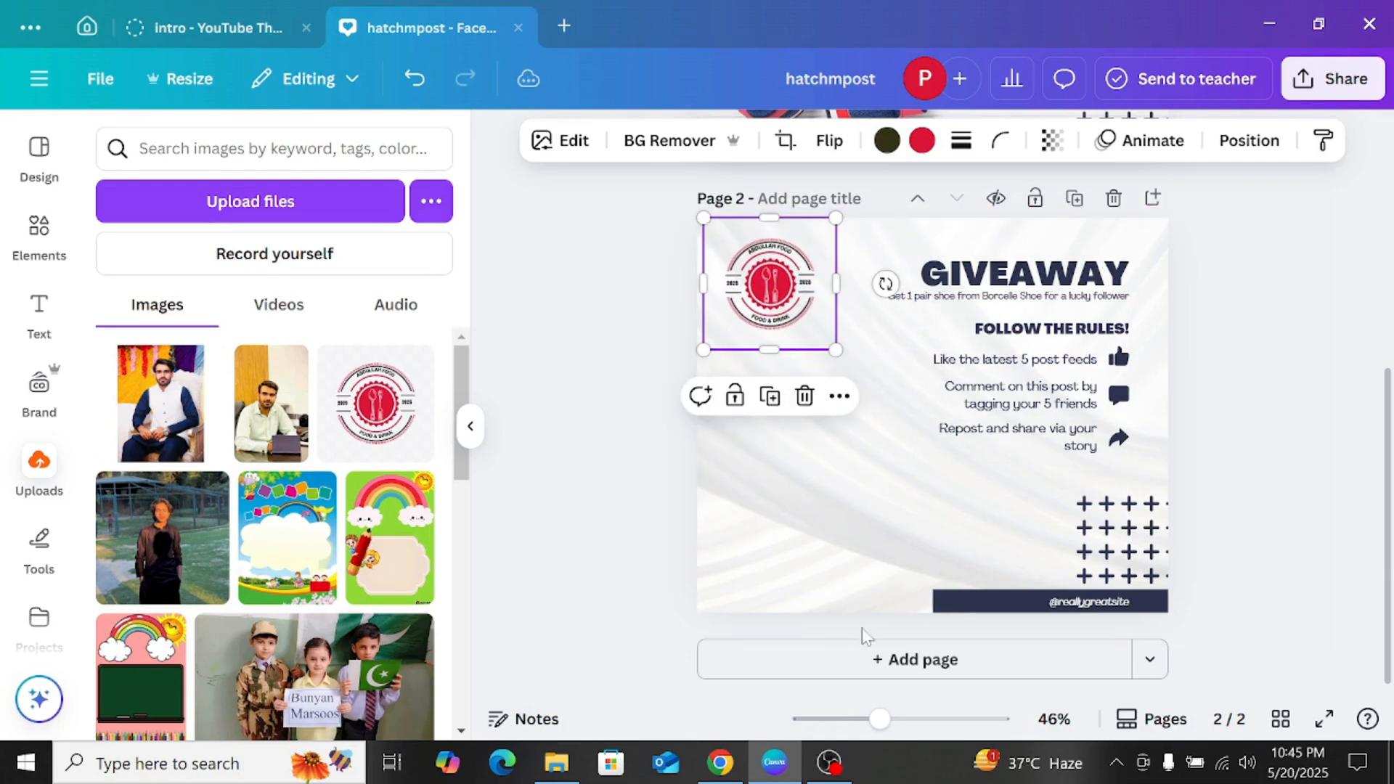
pyautogui.click(1267, 390)
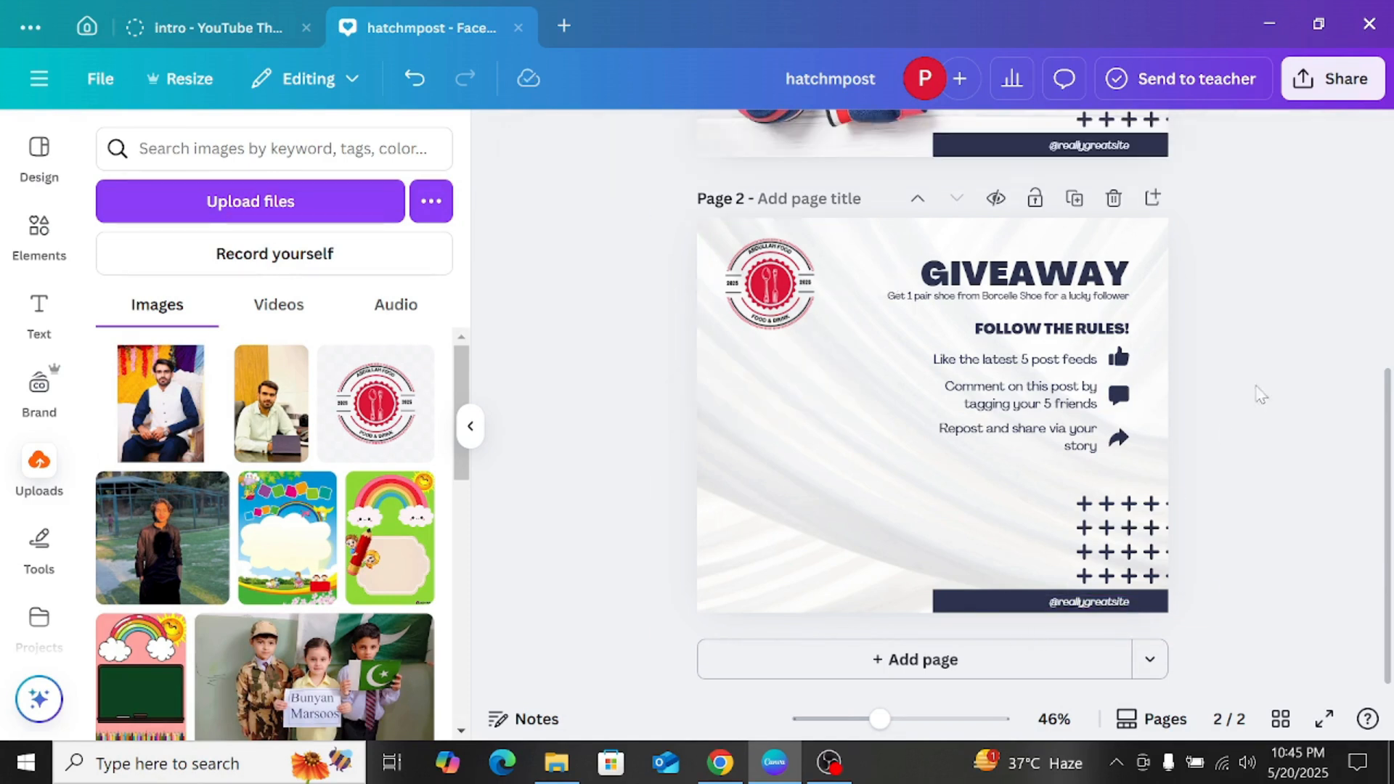
pyautogui.click(825, 307)
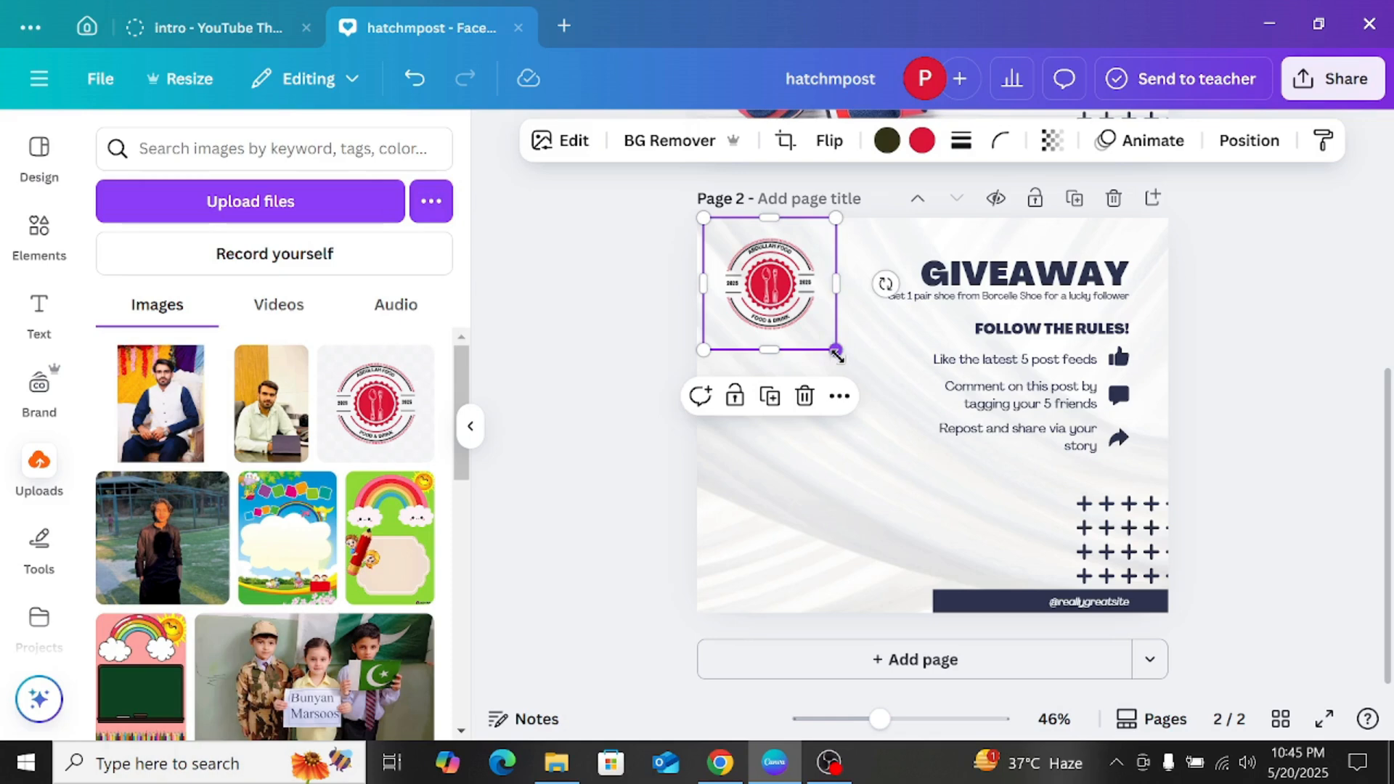
pyautogui.moveTo(837, 356); pyautogui.dragTo(896, 399)
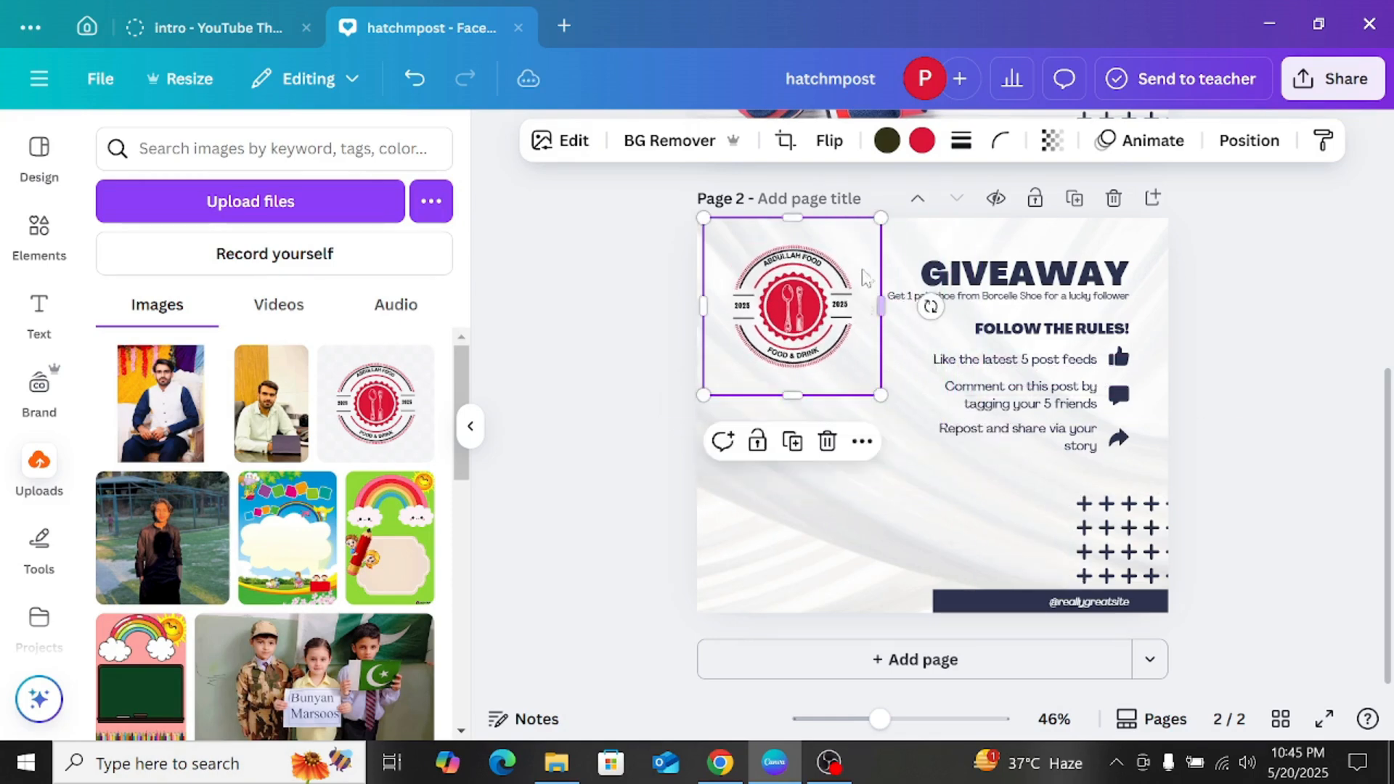
# Step: Recolor the logo's dark tone with the document's navy, then shift the logo closer to the page corner and shrink it slightly
pyautogui.click(886, 140)
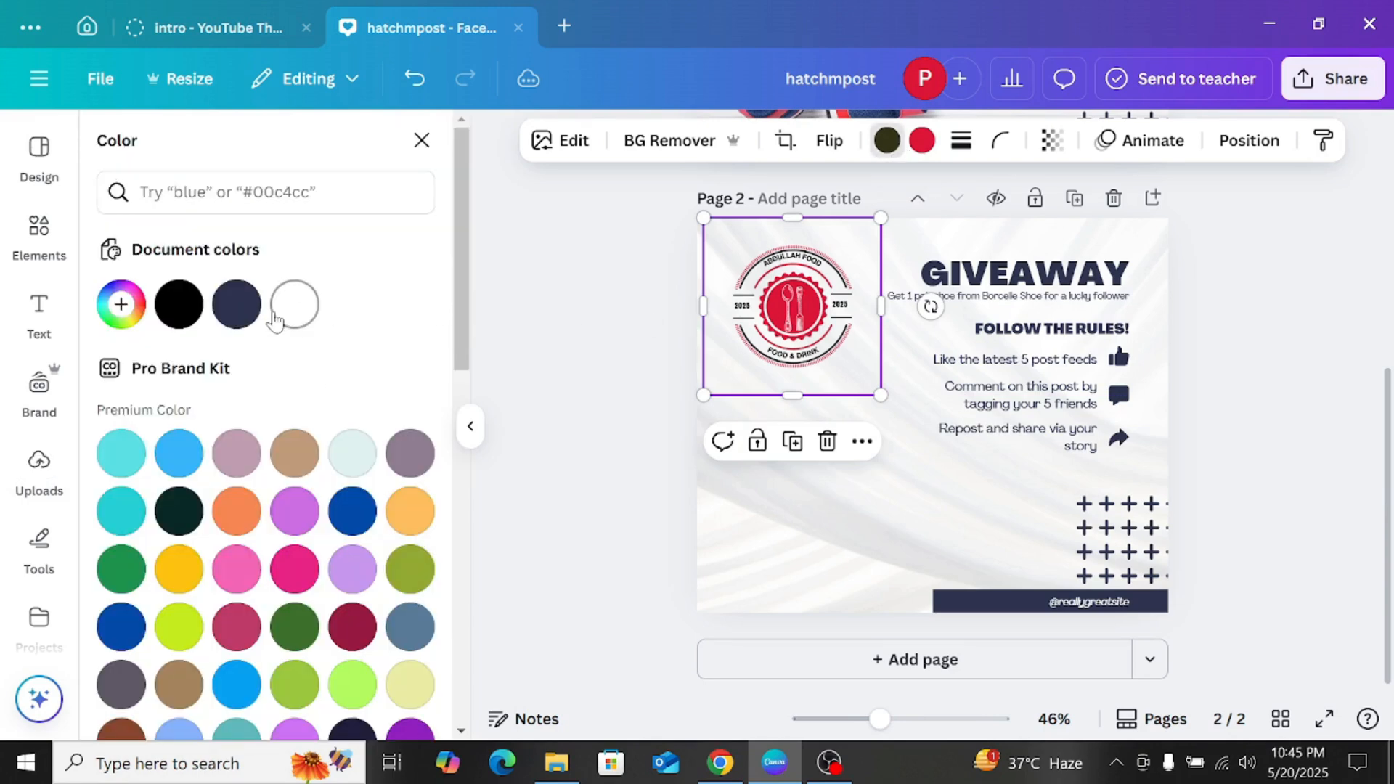
pyautogui.click(236, 304)
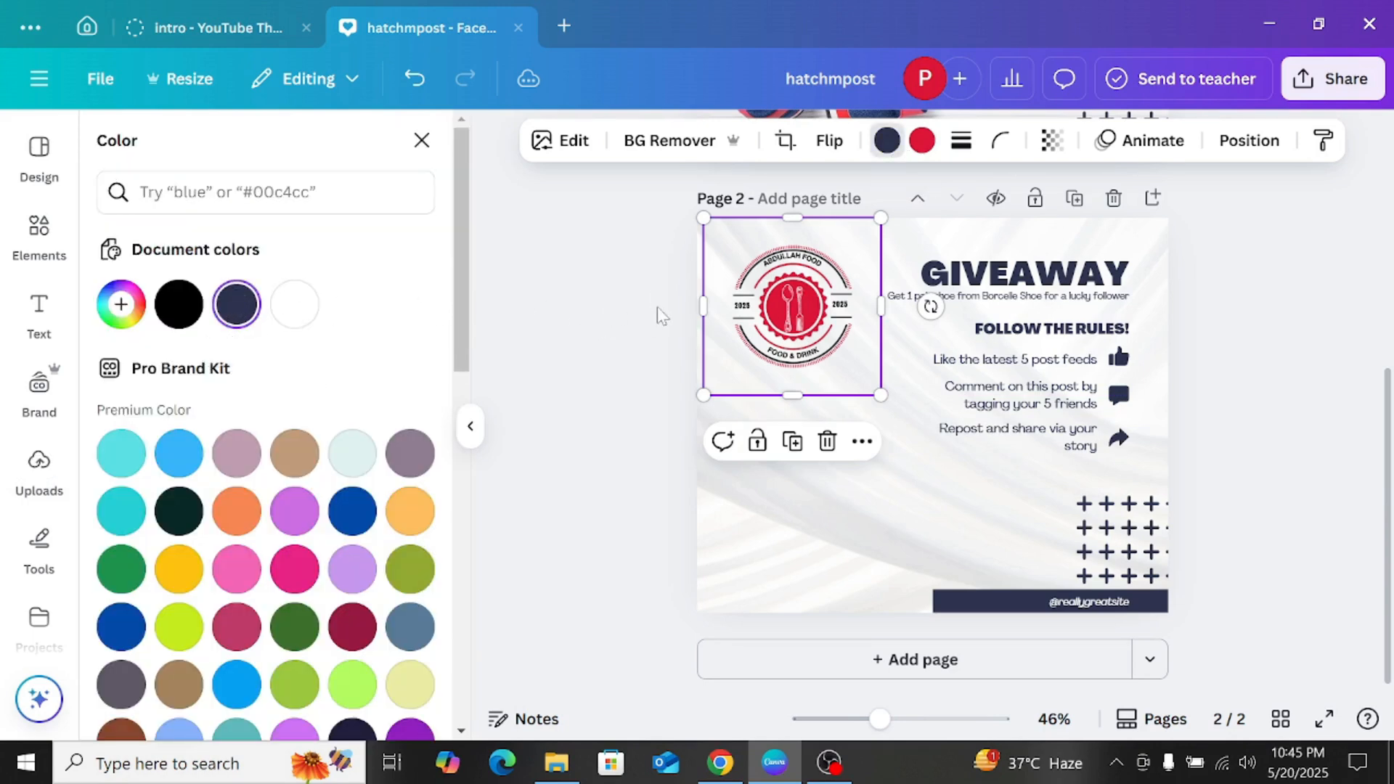
pyautogui.click(1254, 319)
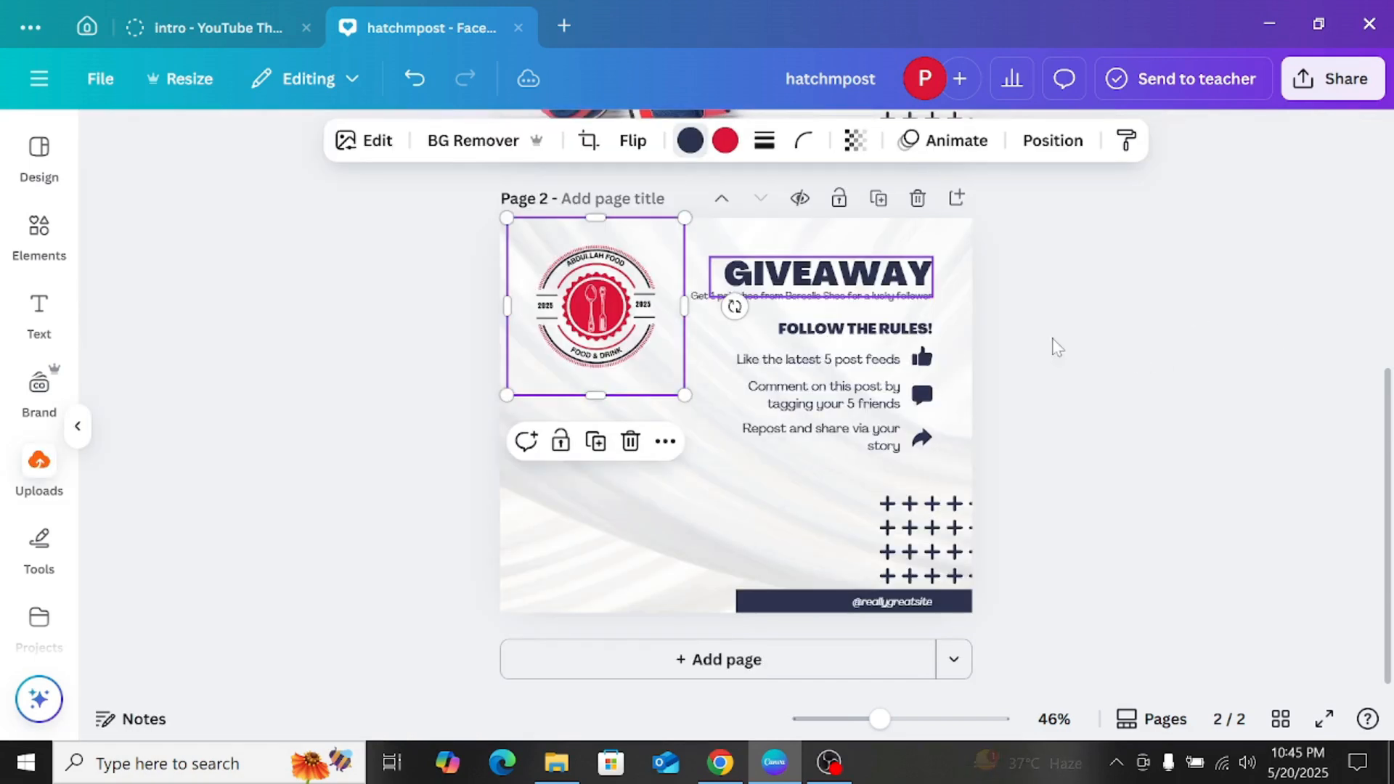
pyautogui.click(416, 418)
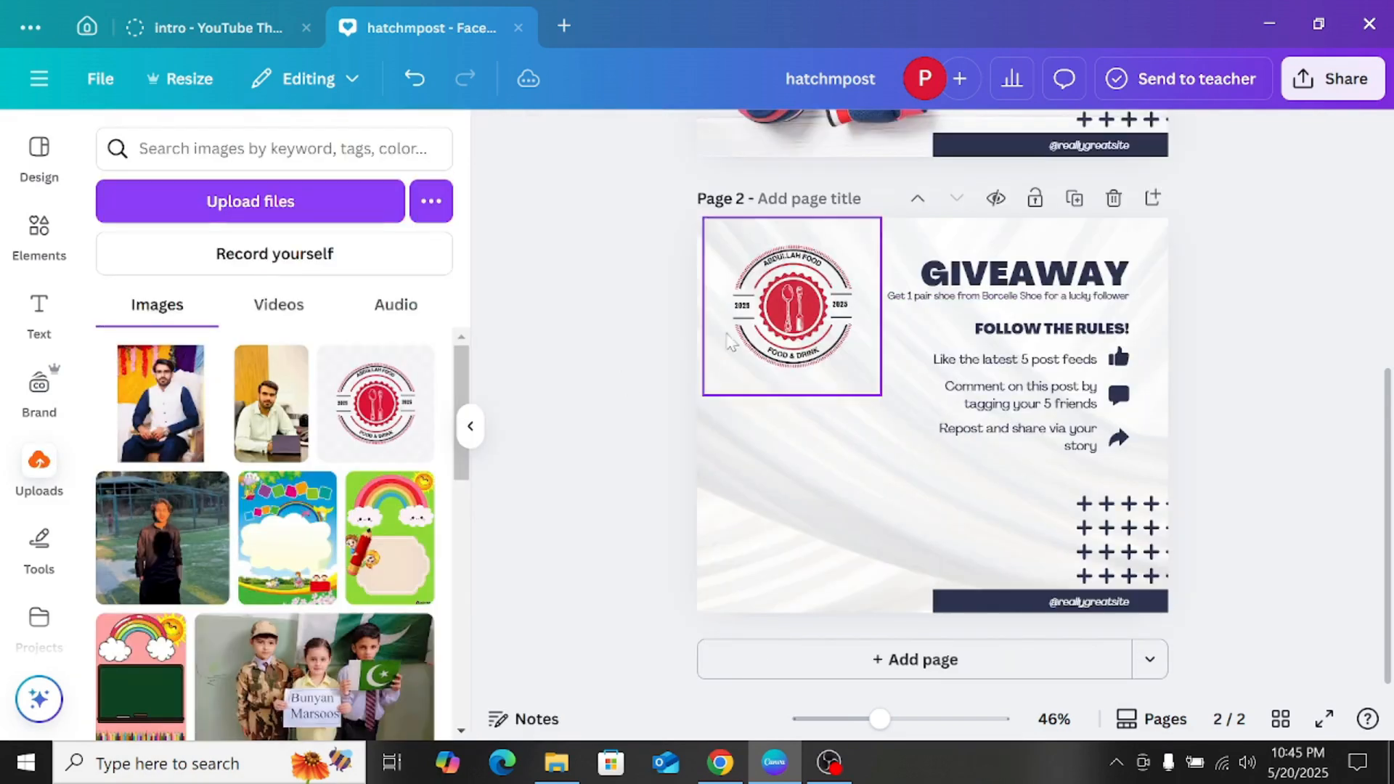
pyautogui.moveTo(781, 309); pyautogui.dragTo(764, 293)
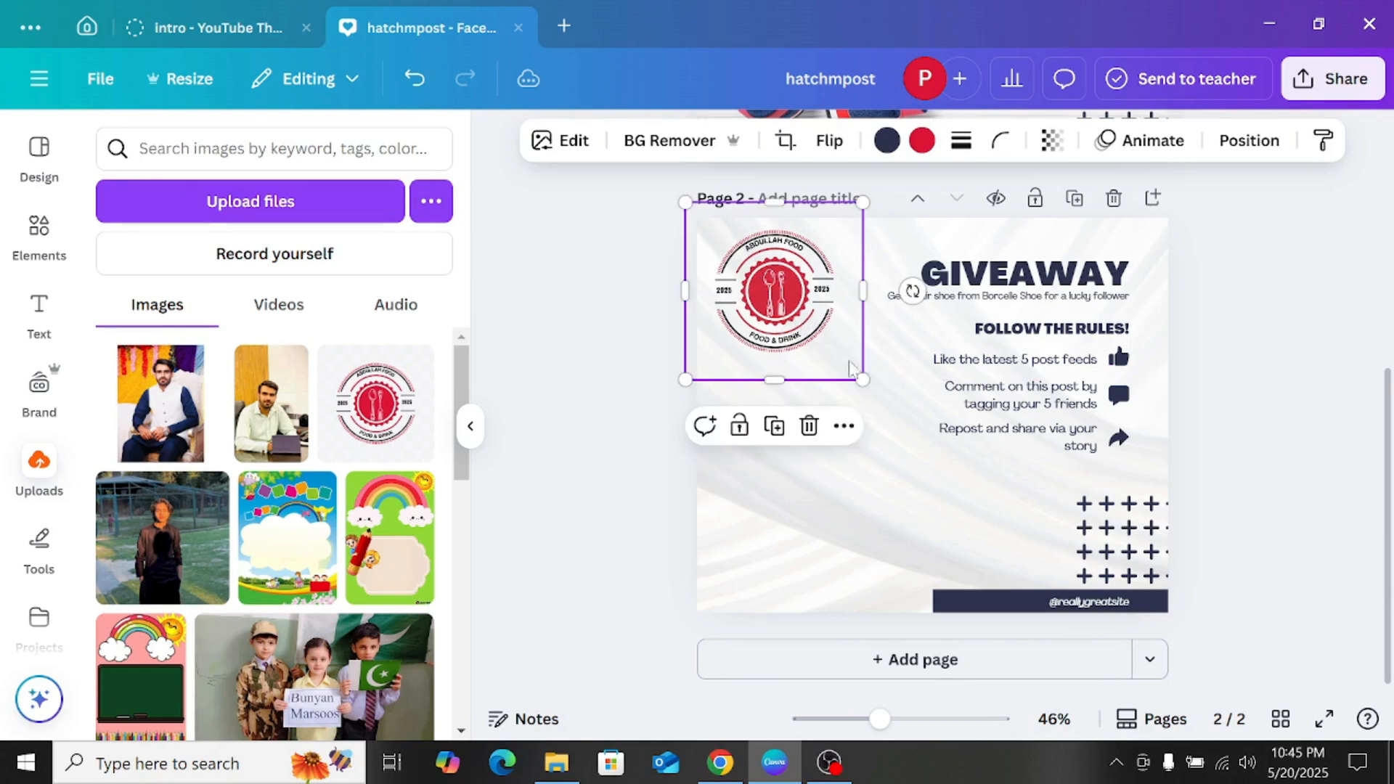
pyautogui.moveTo(863, 380); pyautogui.dragTo(842, 363)
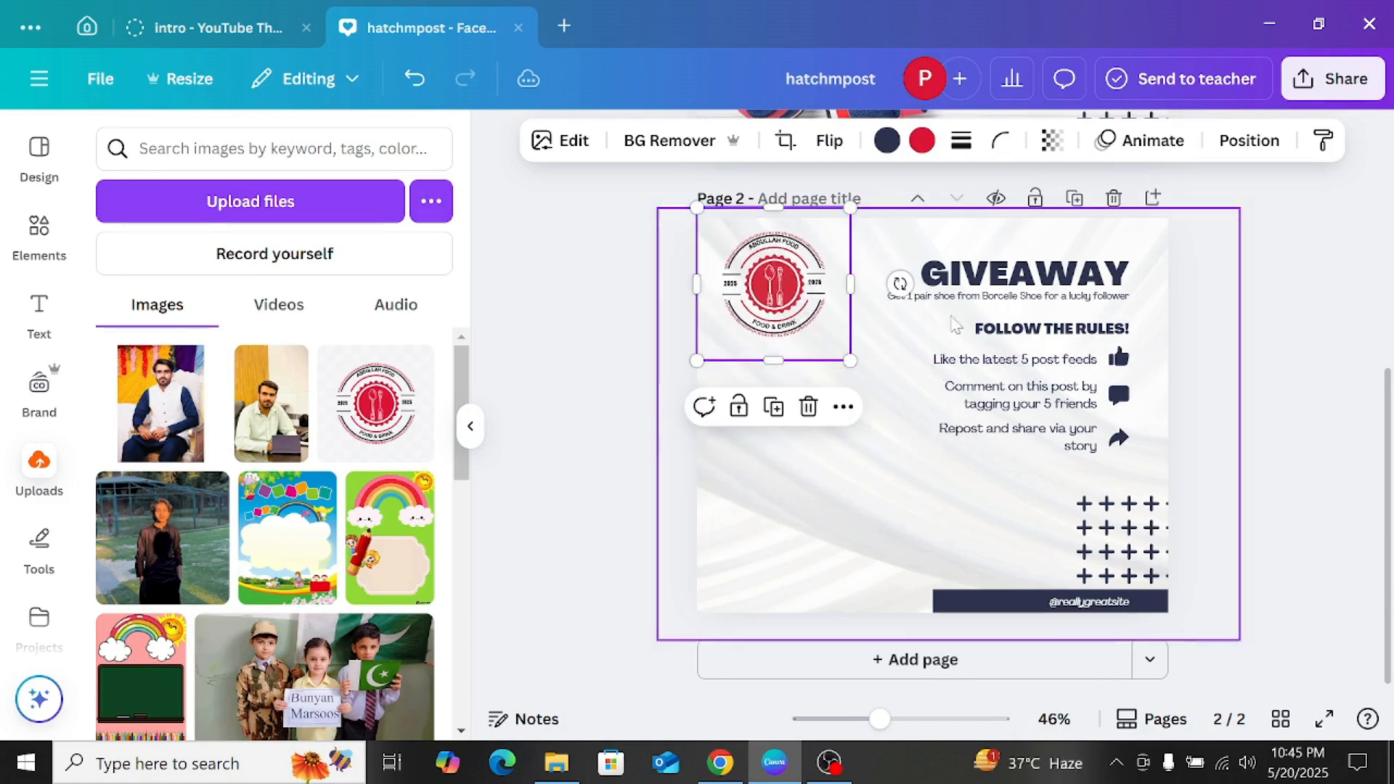
# Step: Replace the GIVEAWAY heading text on page 2 with "ABDULLAH FOODS"
pyautogui.click(996, 278)
pyautogui.click(996, 278)
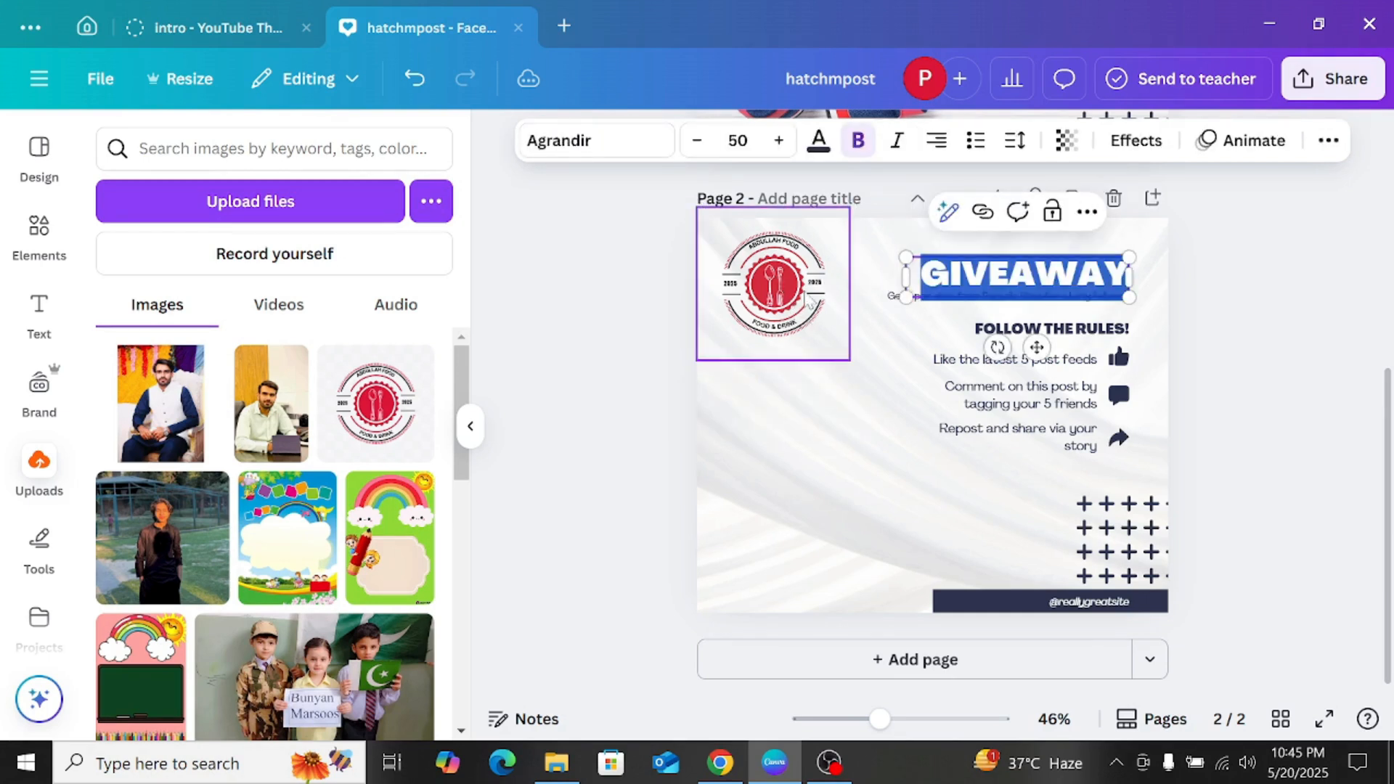
pyautogui.write('ABDU')
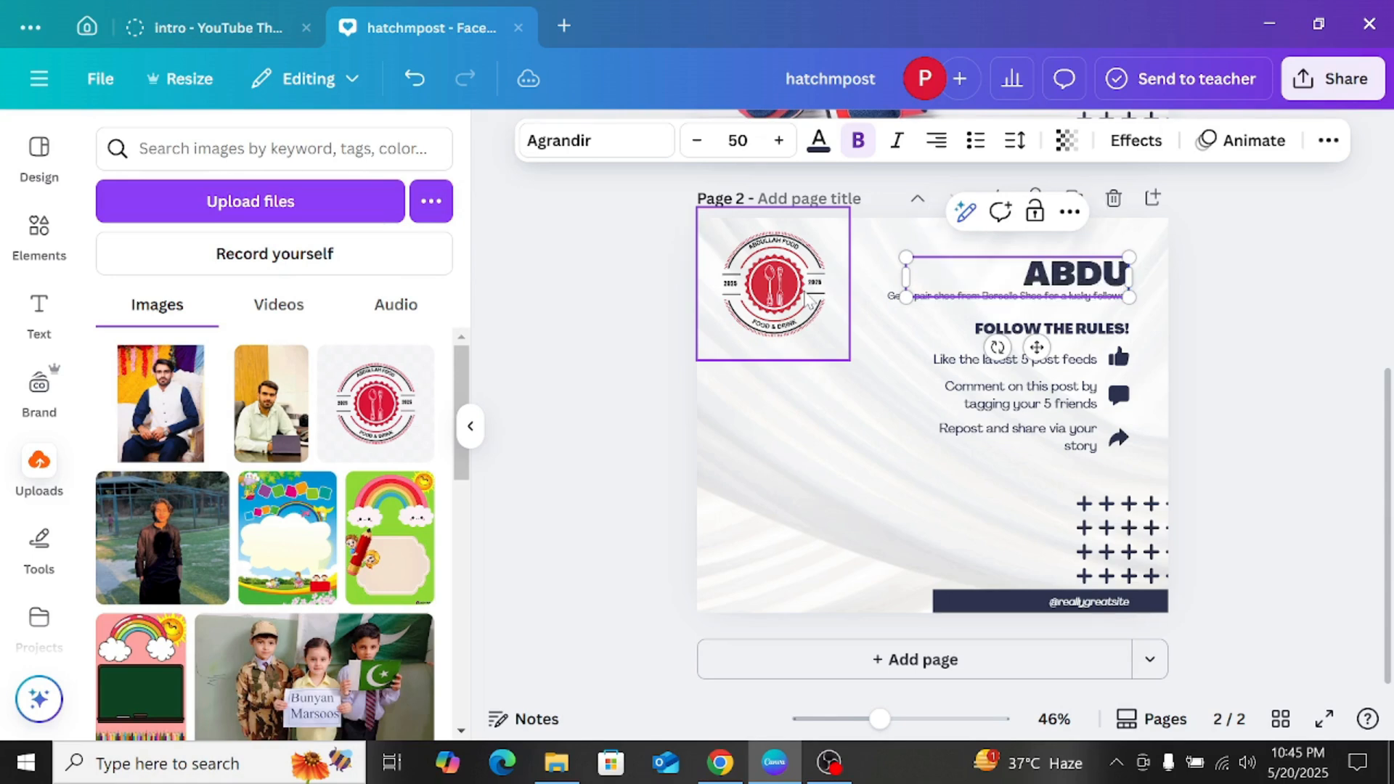
pyautogui.write('LLAH FOODS')
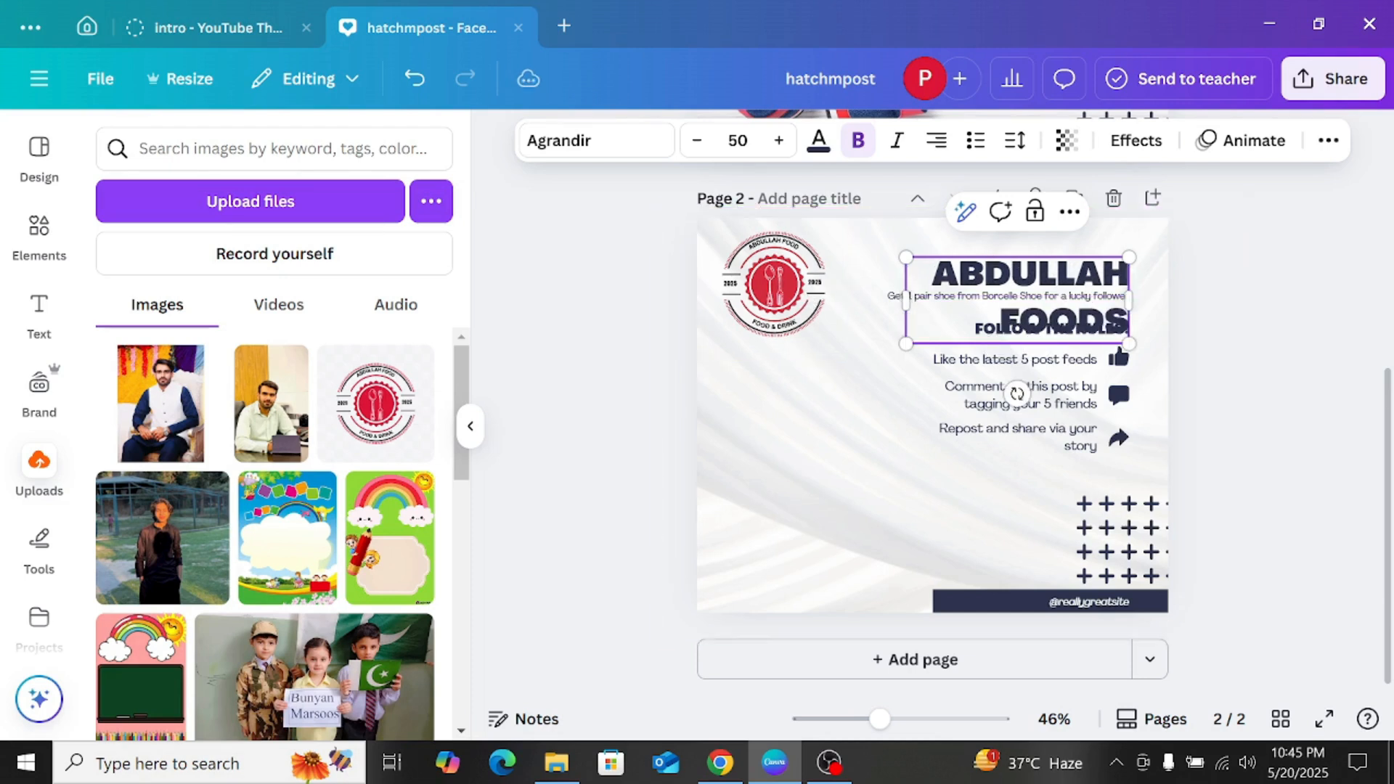
# Step: Fit the ABDULLAH FOODS heading on one line and place it beside the logo along the page's upper edge
pyautogui.moveTo(1129, 299); pyautogui.dragTo(1357, 310)
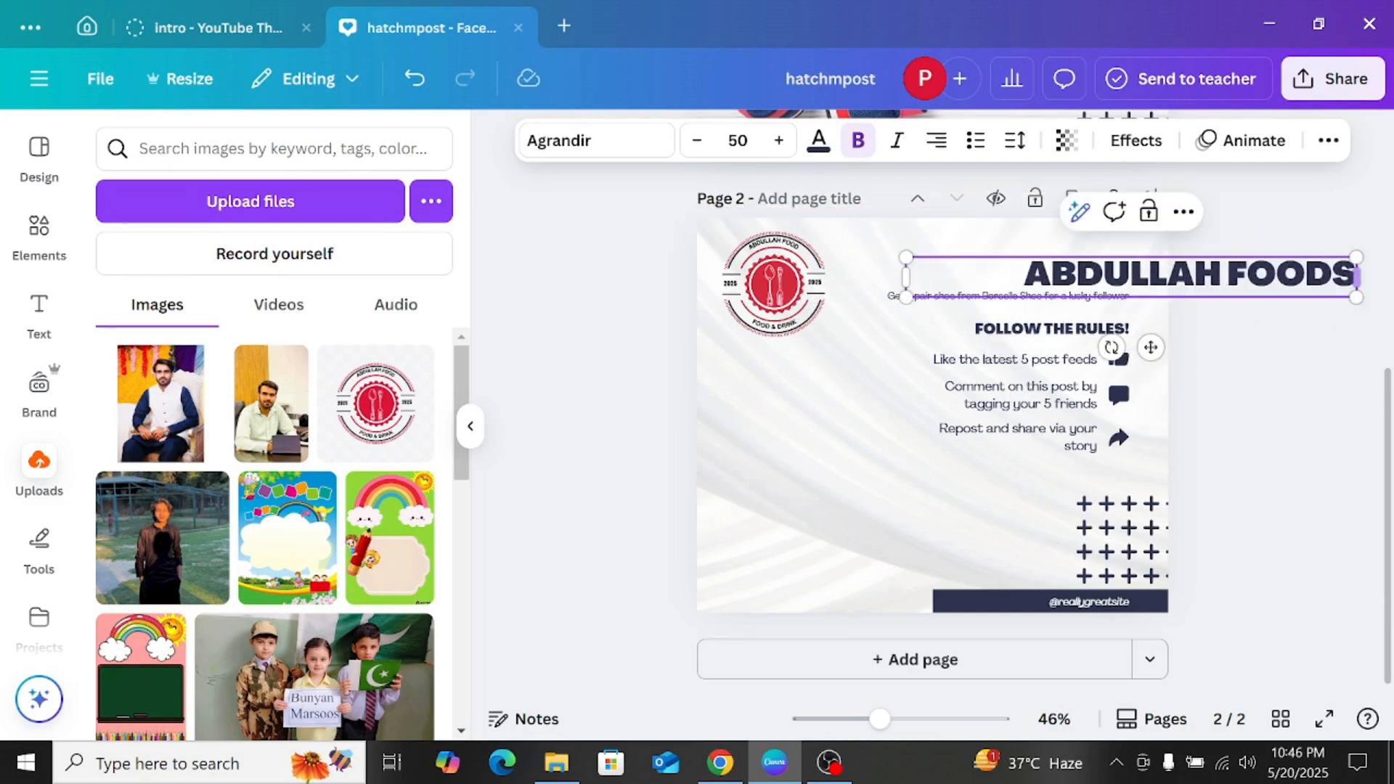
pyautogui.moveTo(905, 257); pyautogui.dragTo(1021, 267)
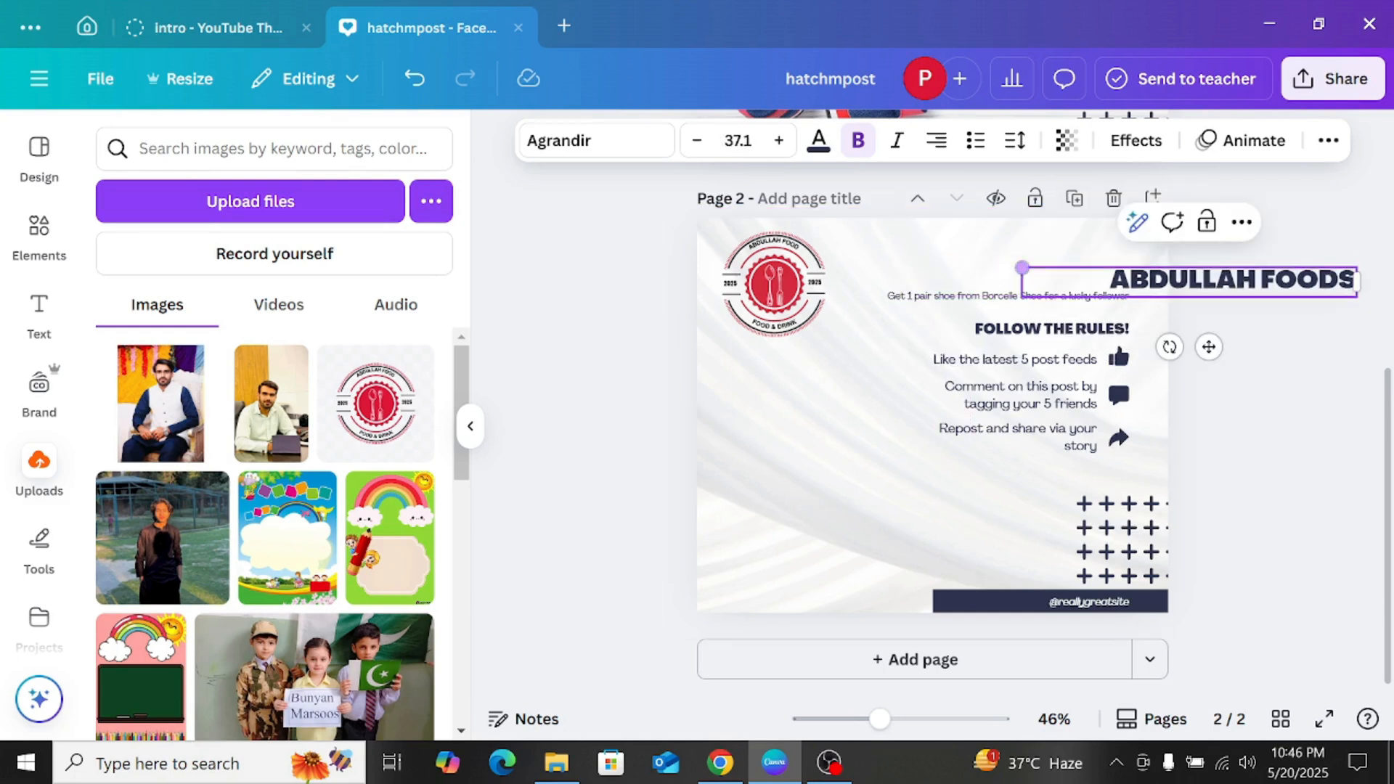
pyautogui.moveTo(1207, 347); pyautogui.dragTo(929, 314)
pyautogui.moveTo(741, 242); pyautogui.dragTo(663, 223)
pyautogui.click(1216, 250)
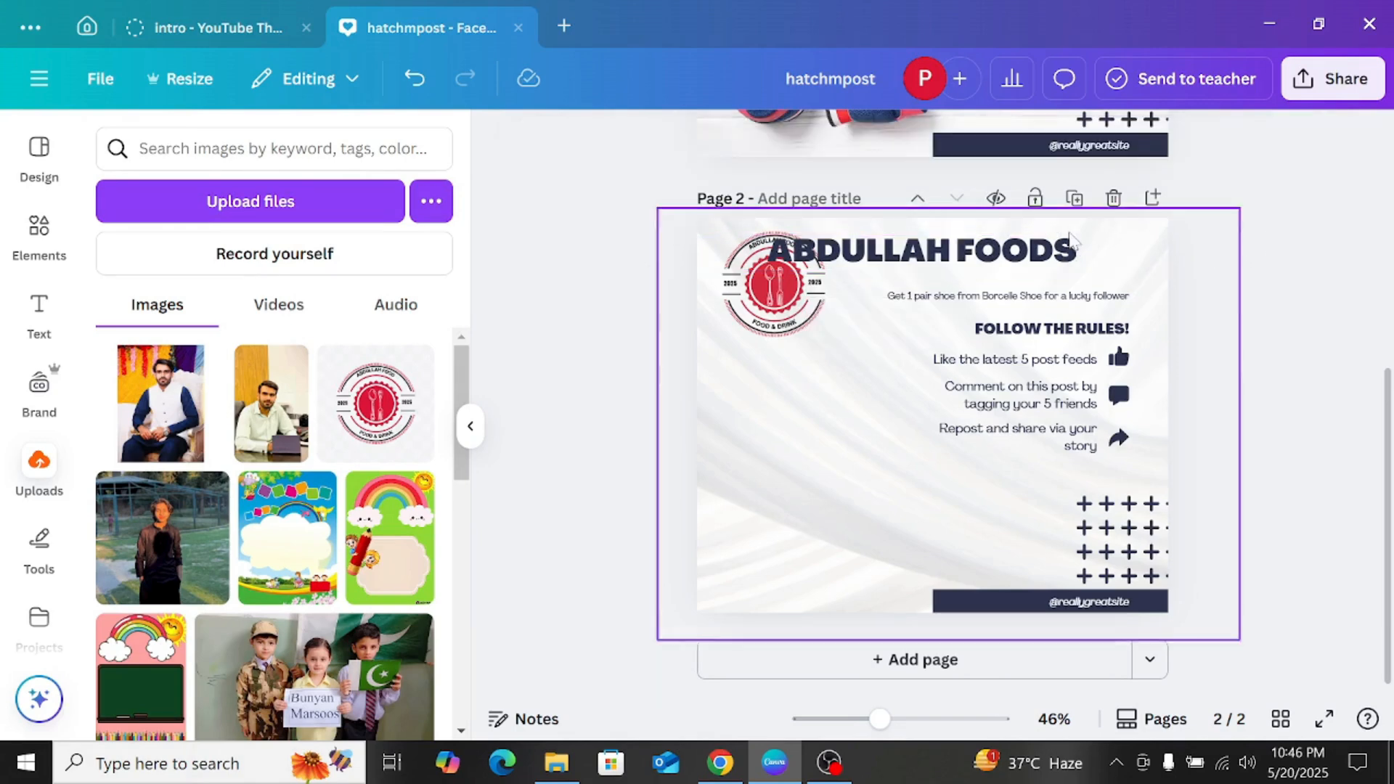
pyautogui.moveTo(1013, 240); pyautogui.dragTo(1080, 235)
pyautogui.click(1243, 260)
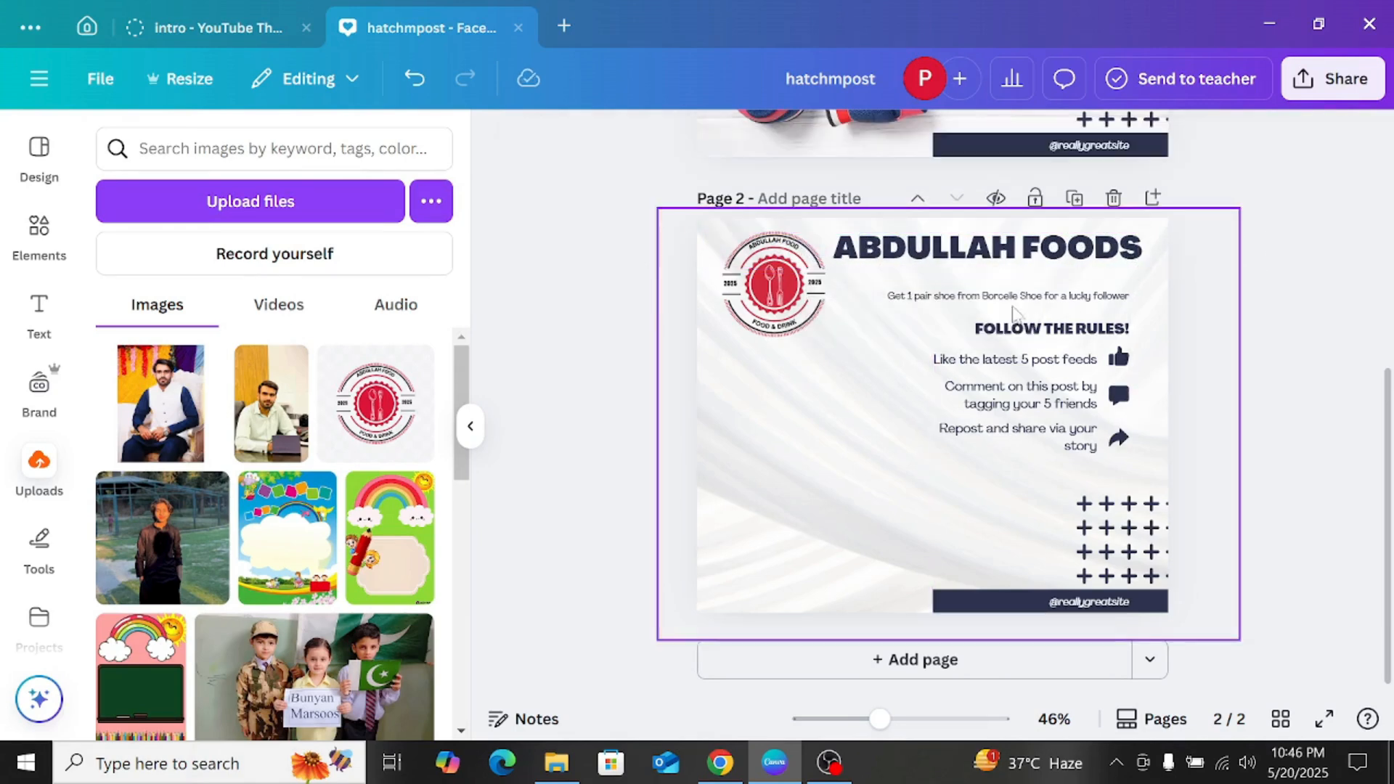
# Step: Try the Glitch text effect on the ABDULLAH FOODS heading and undo it
pyautogui.click(970, 229)
pyautogui.click(1109, 147)
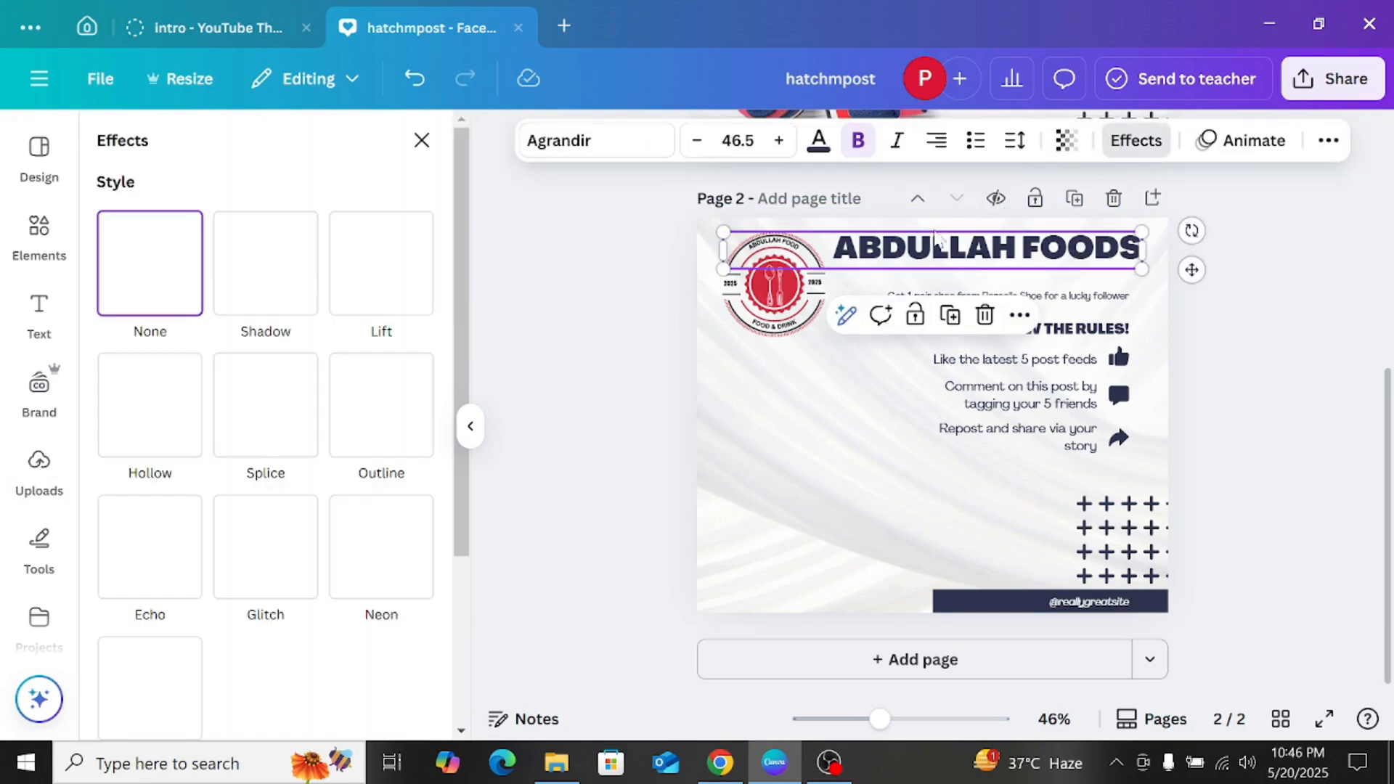
pyautogui.click(256, 389)
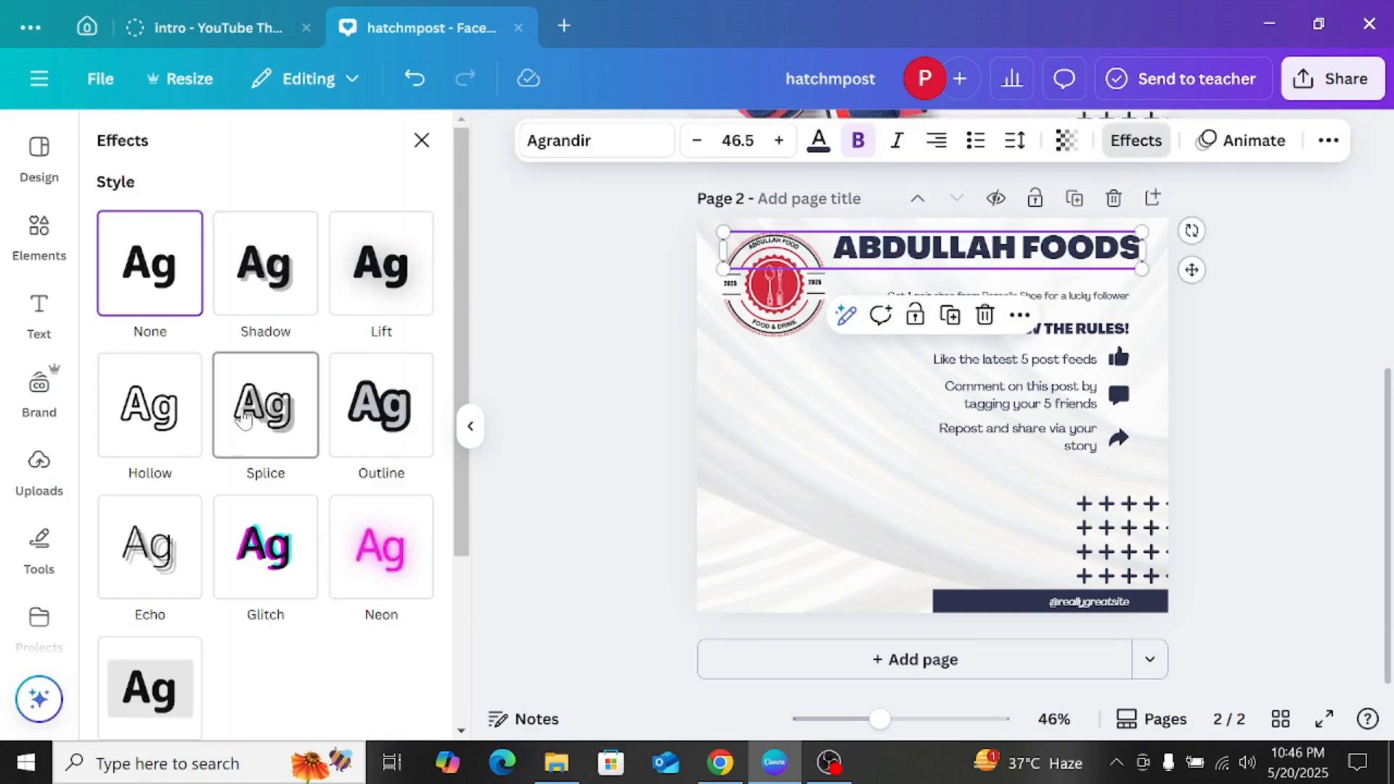
pyautogui.scroll(-2, 256, 383)
pyautogui.moveTo(195, 435); pyautogui.dragTo(249, 436)
pyautogui.scroll(-4, 291, 436)
pyautogui.click(278, 447)
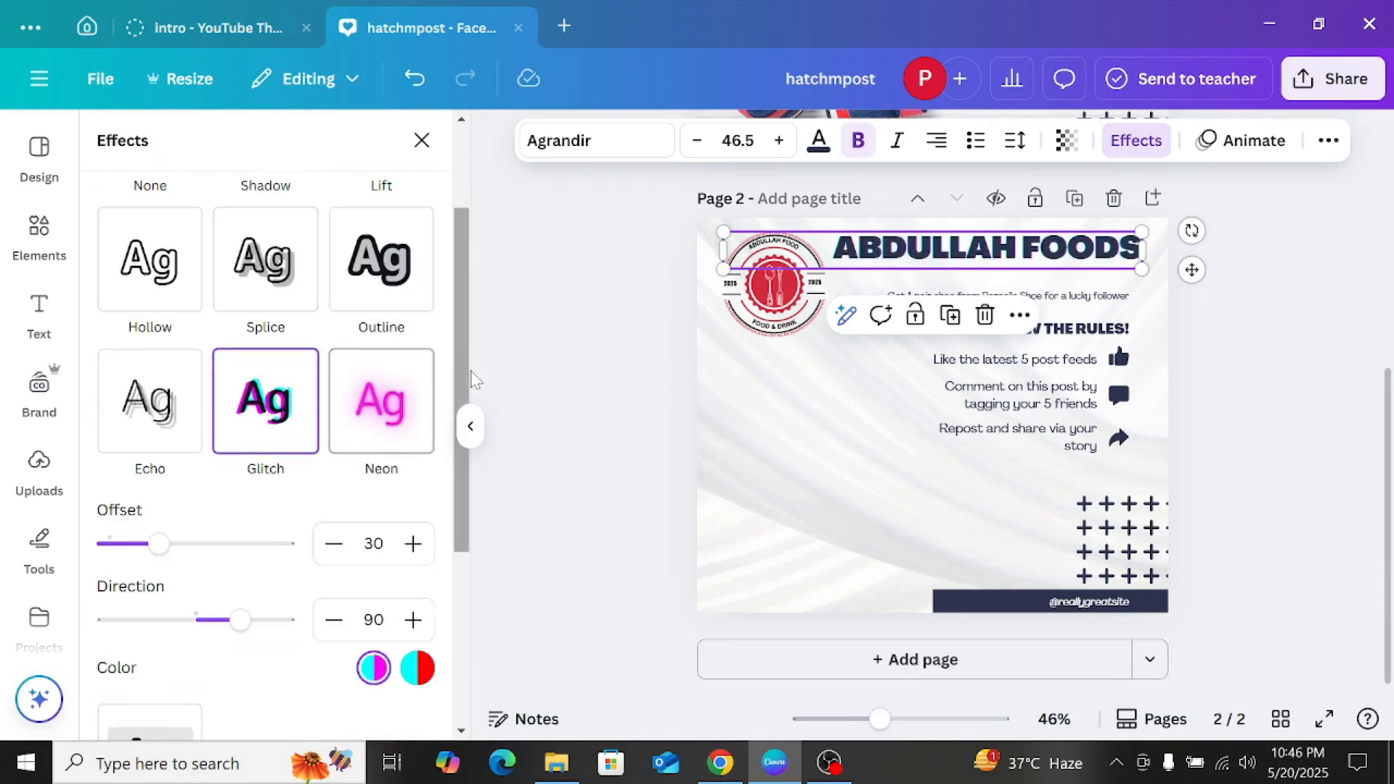
pyautogui.hotkey('ctrl', 'z')
pyautogui.hotkey('ctrl', 'z')
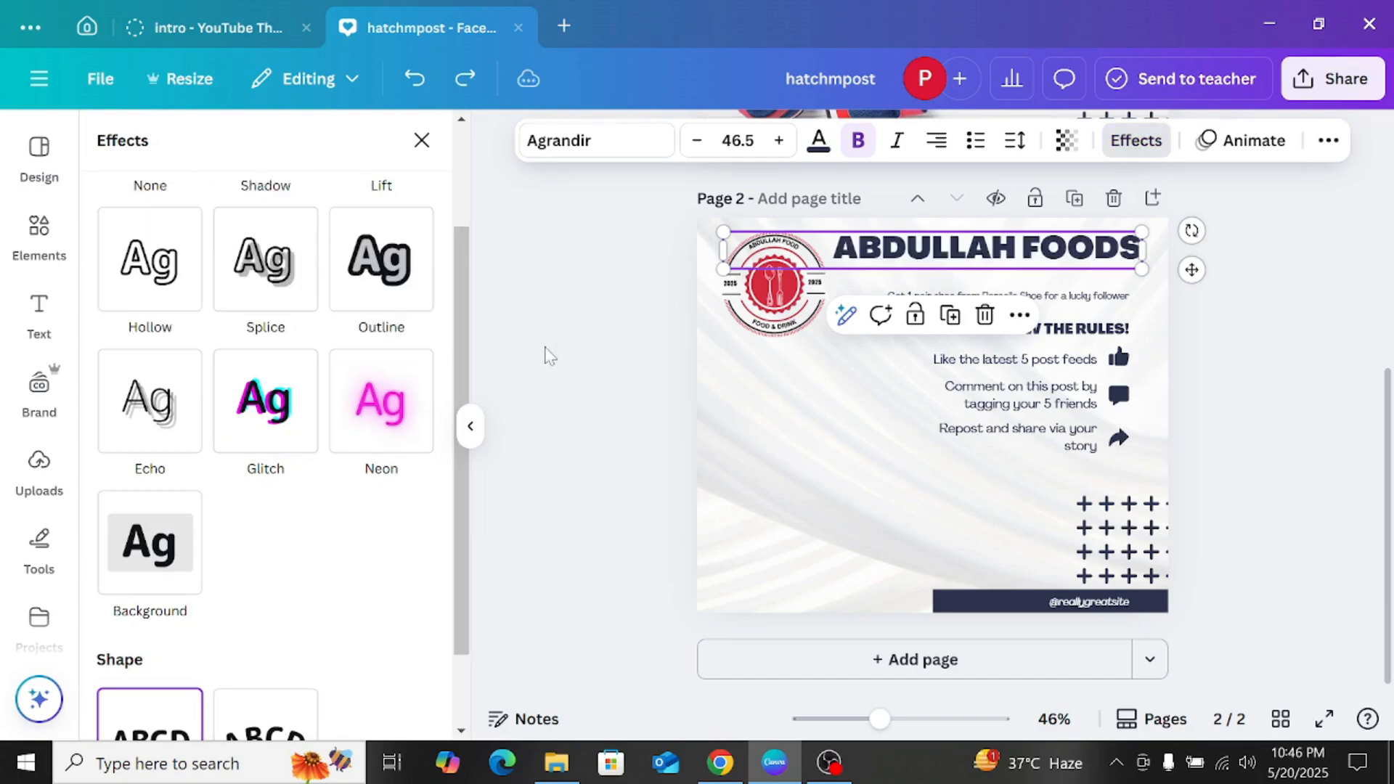
pyautogui.click(591, 332)
pyautogui.click(607, 347)
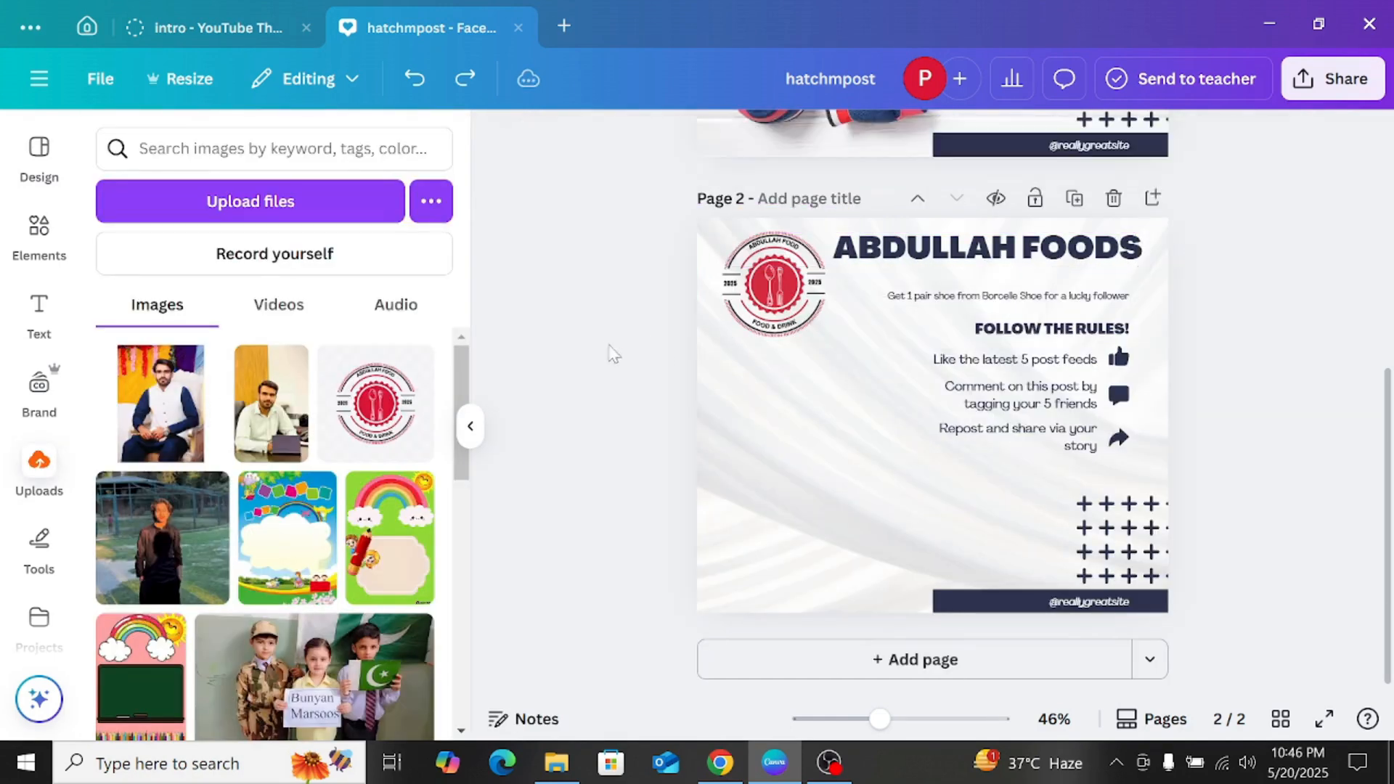
# Step: Move the shoe giveaway line up directly beneath the heading and replace its text with "FOOD & DRINKS"
pyautogui.moveTo(1032, 298); pyautogui.dragTo(981, 267)
pyautogui.click(982, 268)
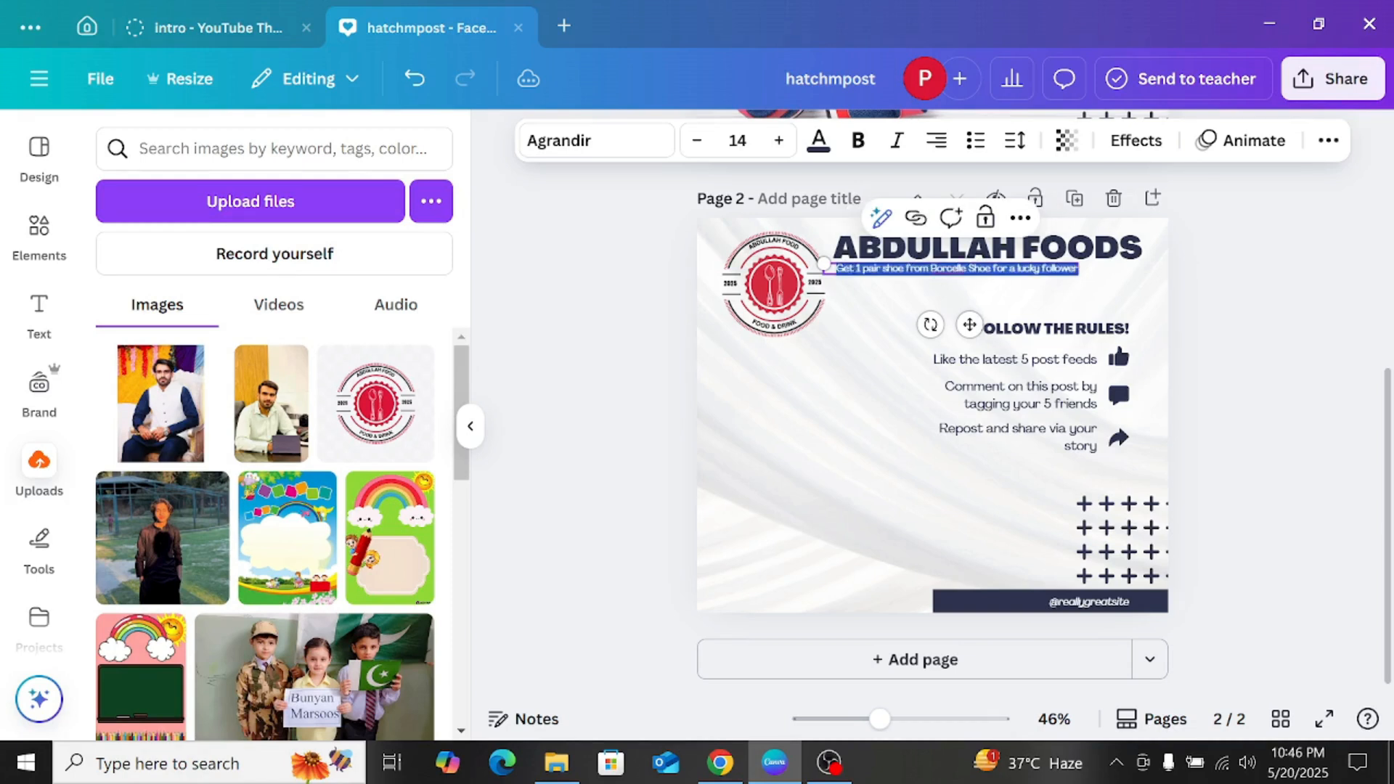
pyautogui.write('fo')
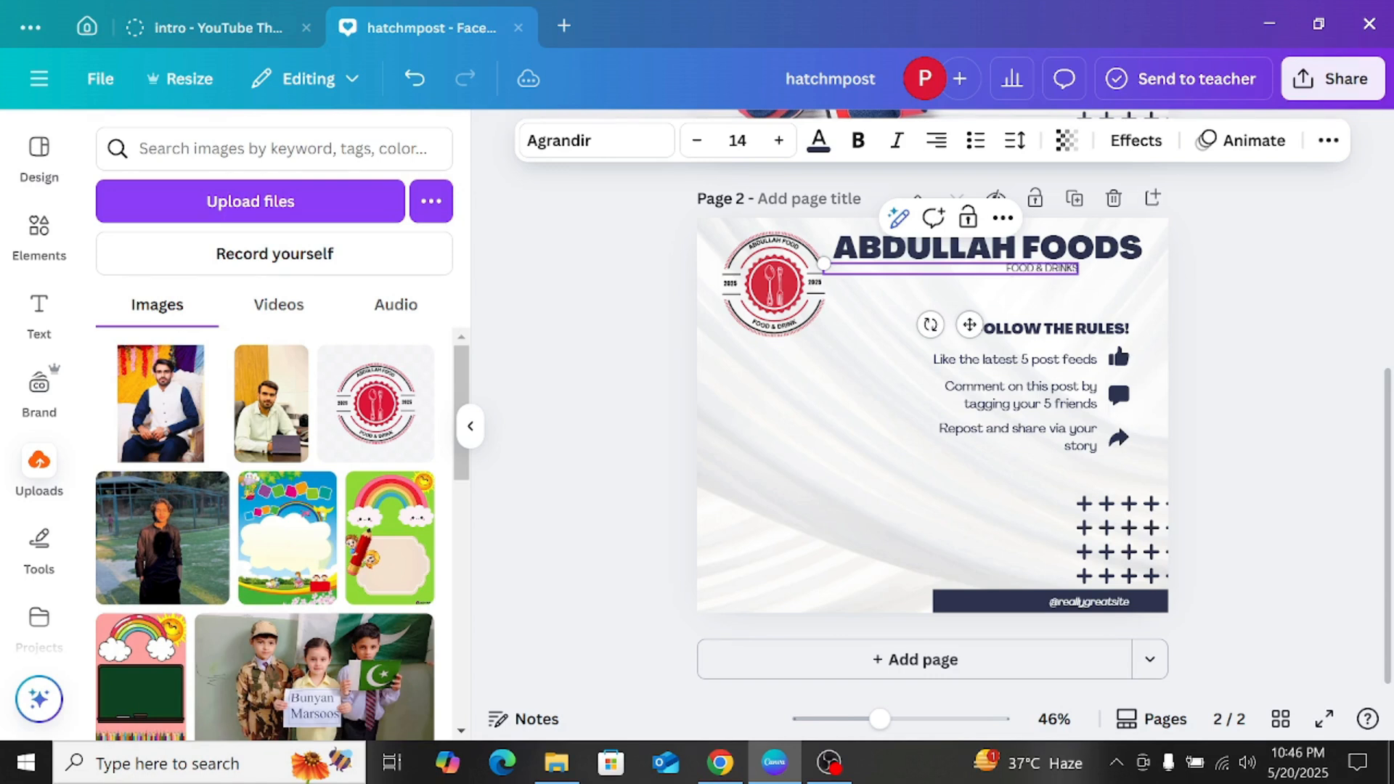
# Step: Shift the FOOD & DRINKS tagline beneath the start of the ABDULLAH FOODS heading, next to the logo
pyautogui.click(1043, 265)
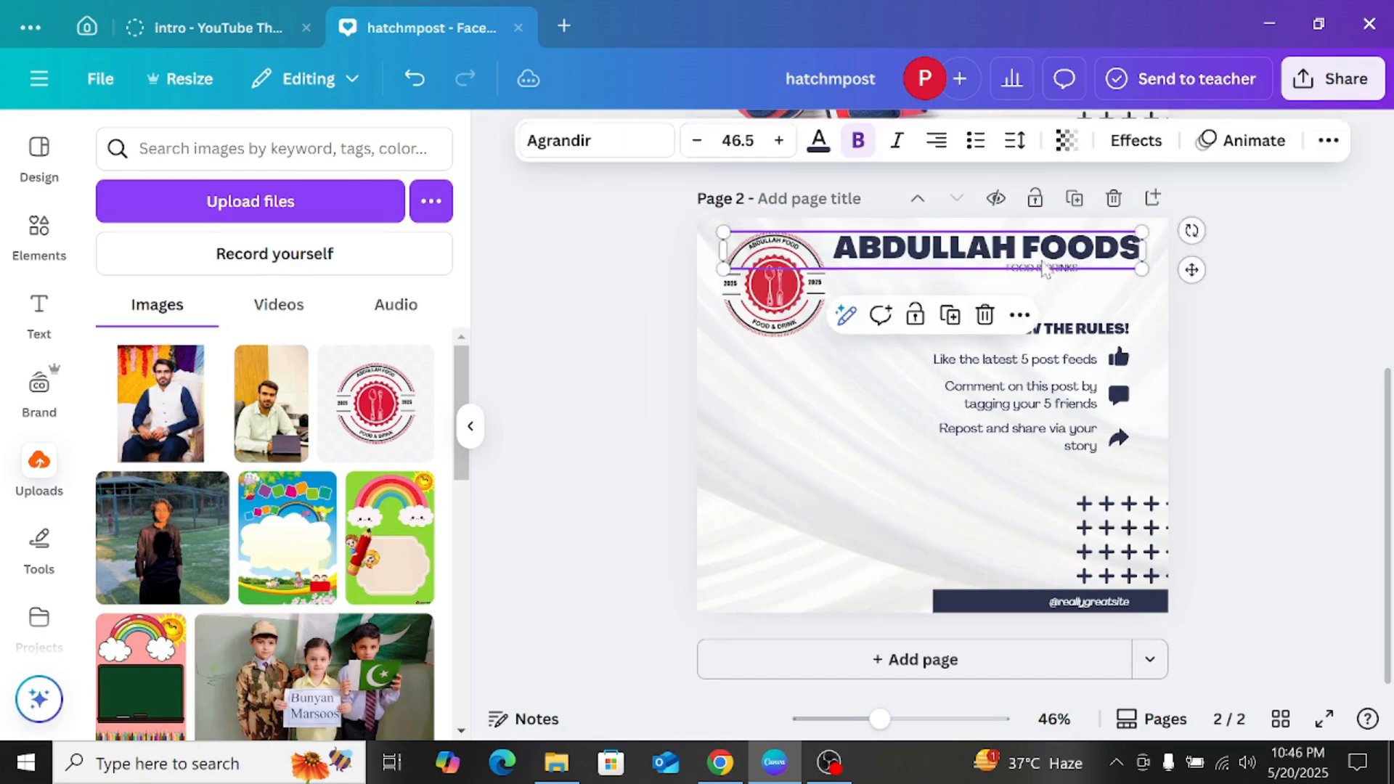
pyautogui.click(1048, 283)
pyautogui.moveTo(1046, 269); pyautogui.dragTo(872, 274)
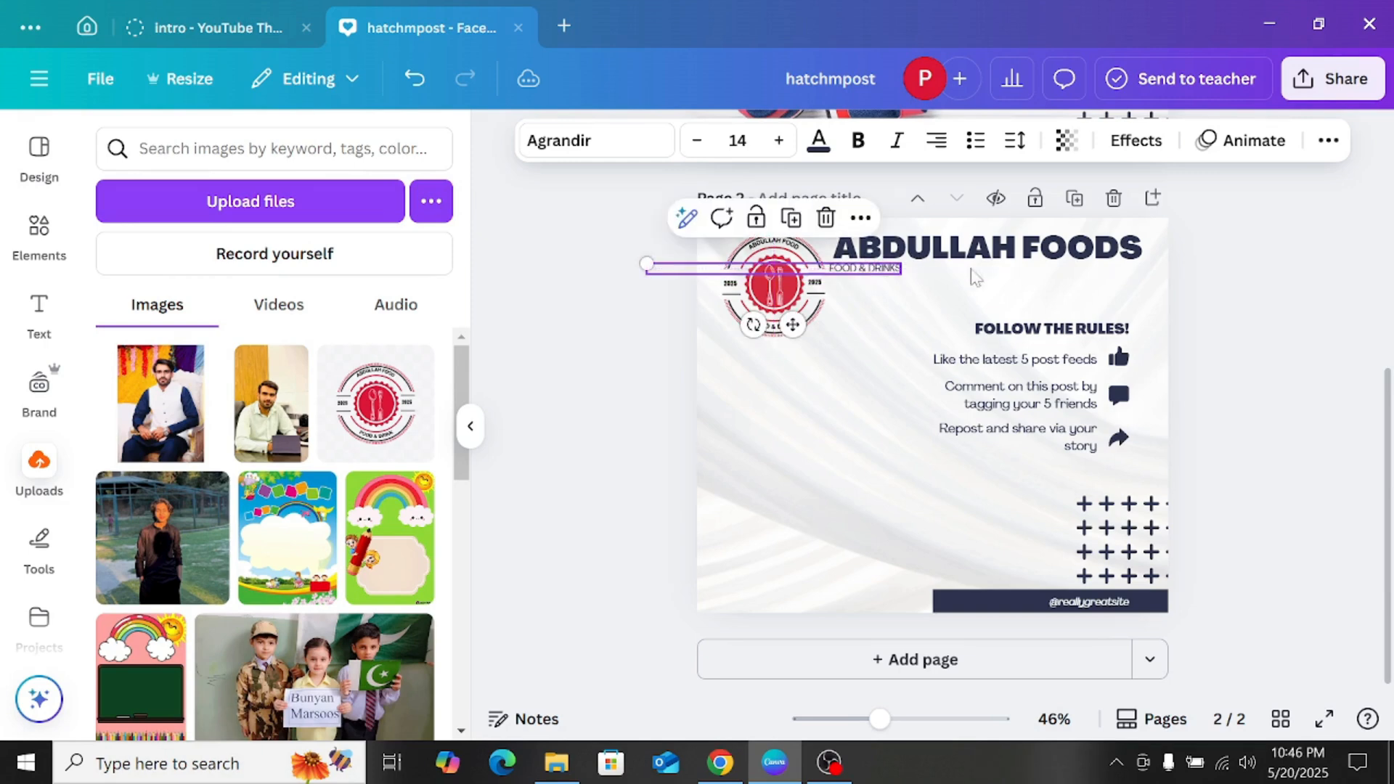
pyautogui.click(1205, 308)
pyautogui.click(1150, 541)
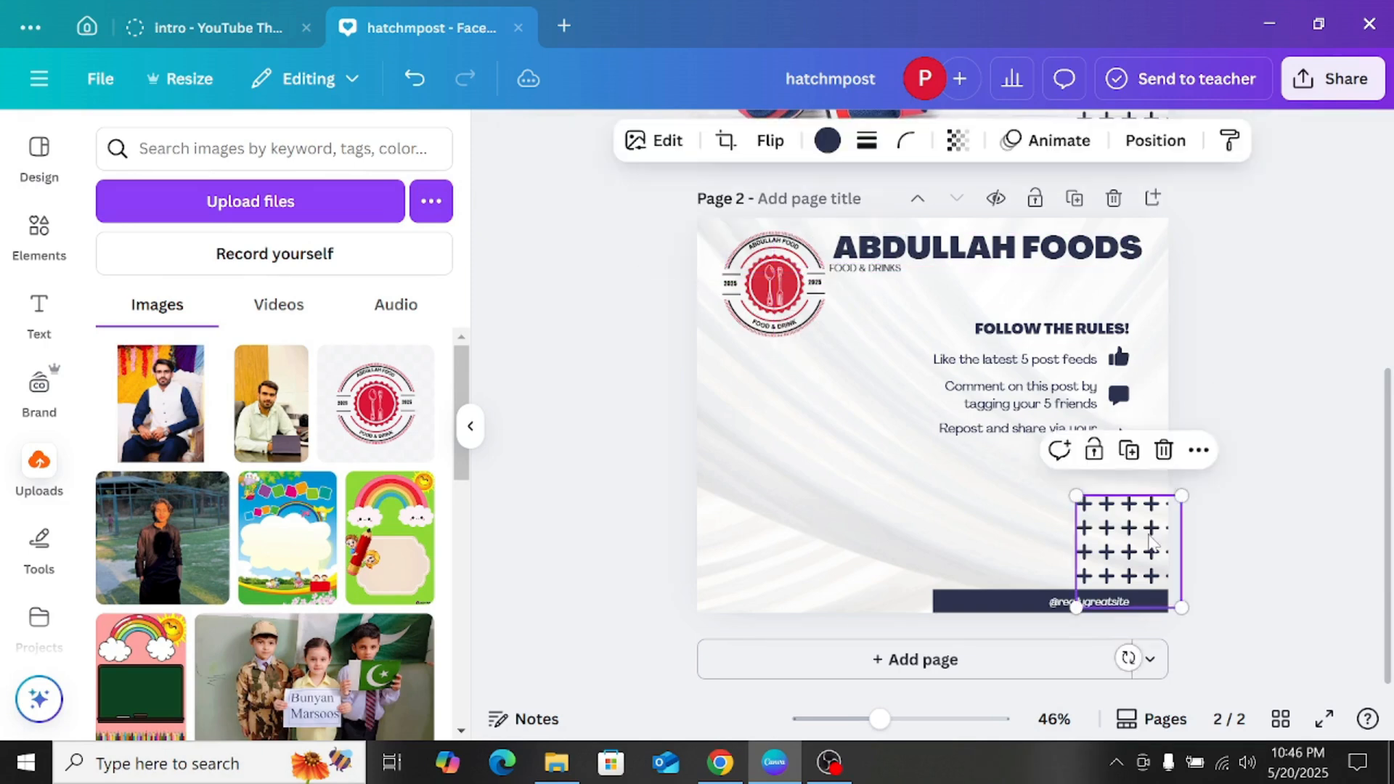
pyautogui.click(1162, 451)
pyautogui.click(1030, 612)
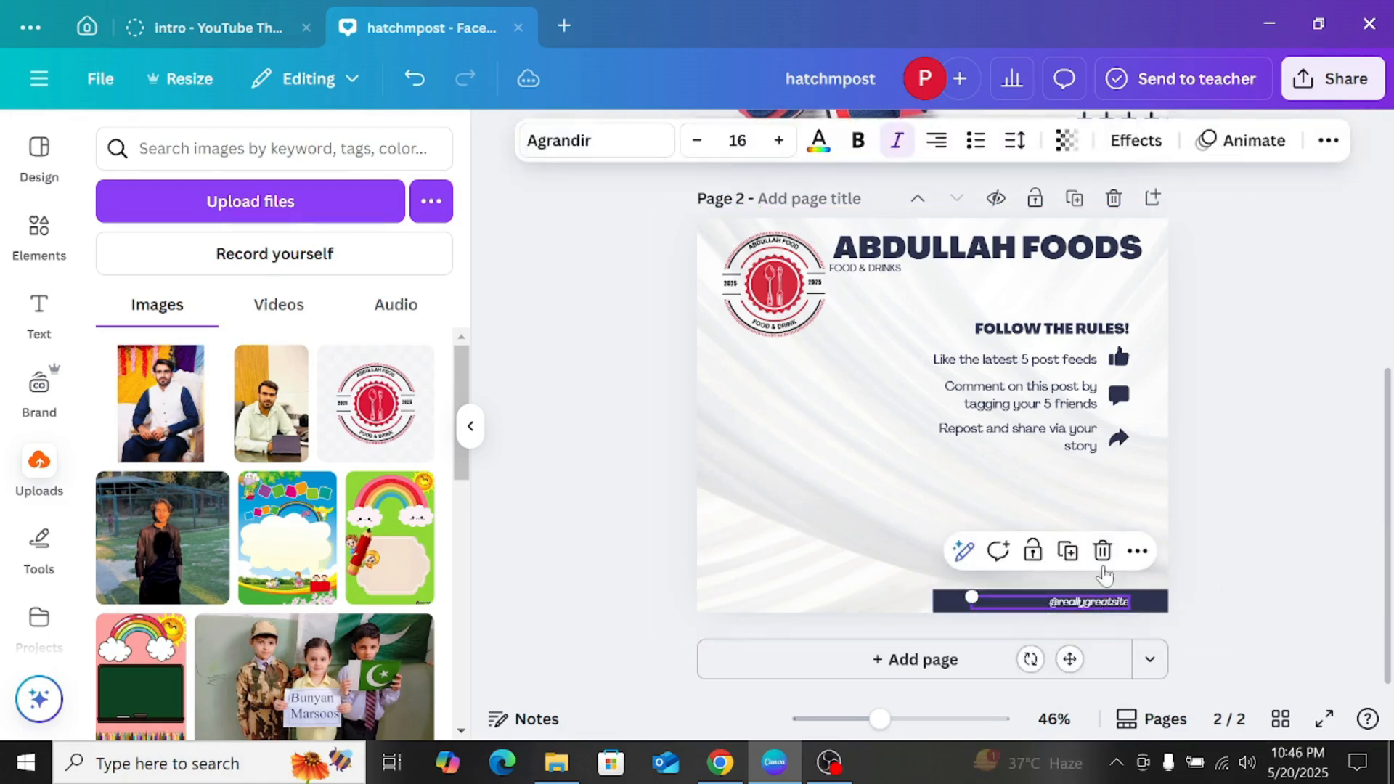
pyautogui.click(1105, 544)
pyautogui.click(1100, 590)
pyautogui.click(1105, 544)
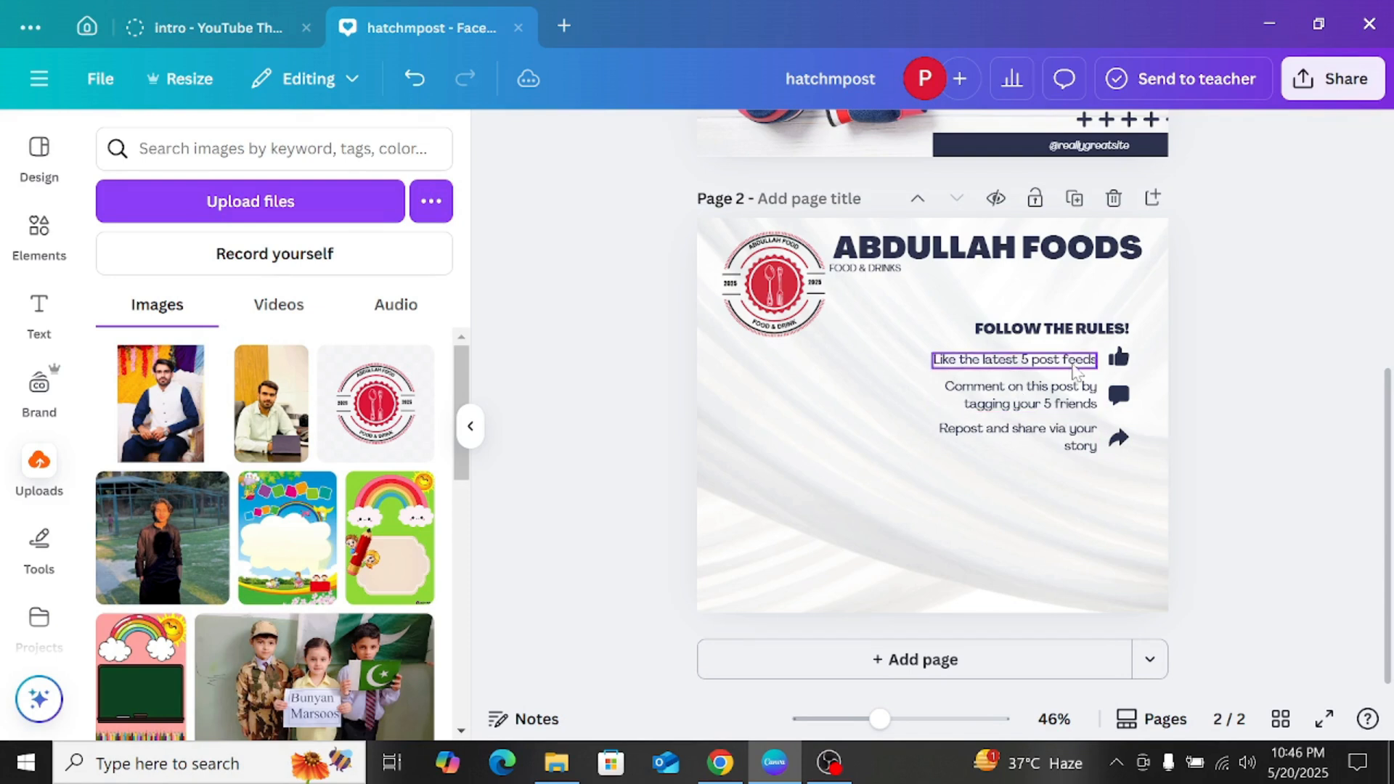
# Step: Nudge the FOOD & DRINKS tagline slightly to line it up with the heading's first letter
pyautogui.click(881, 270)
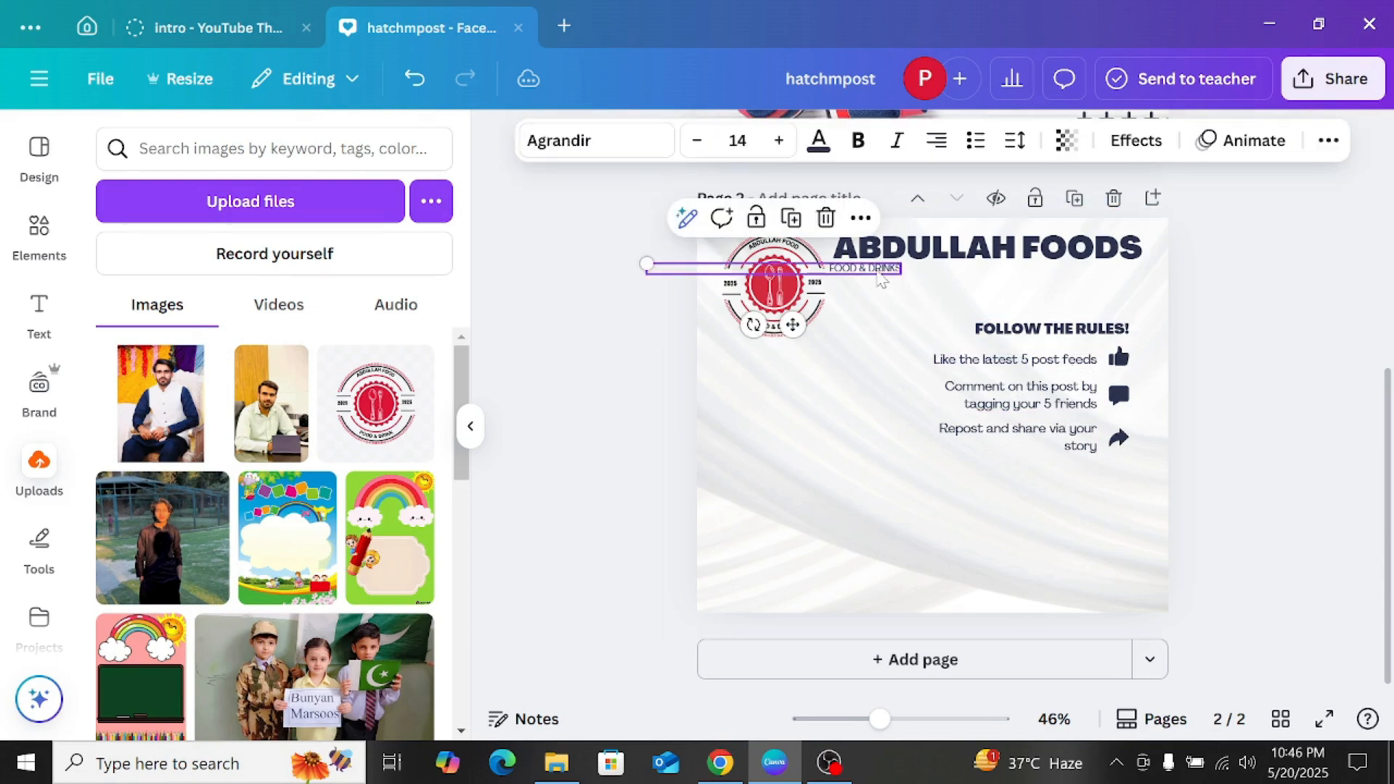
pyautogui.press('Right')
pyautogui.press('Right')
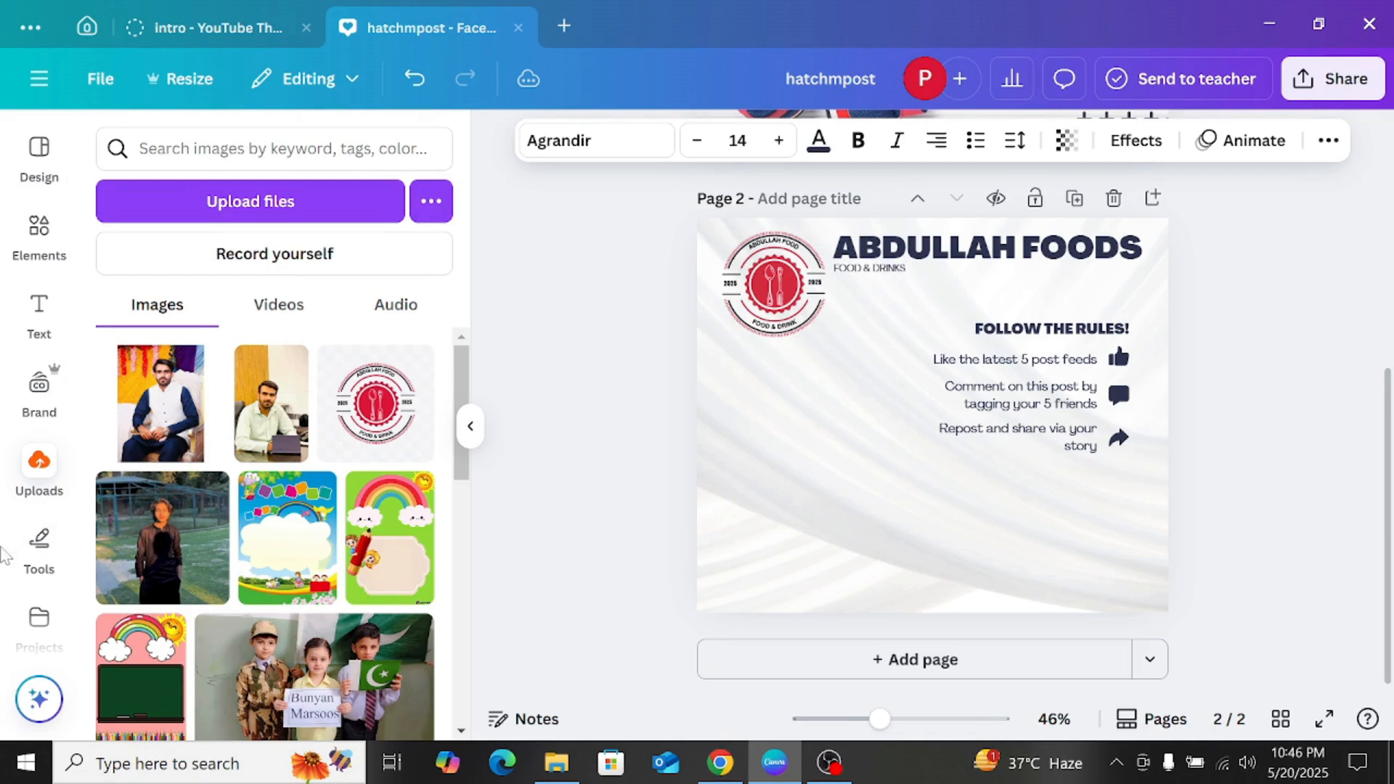
# Step: Search the design elements for "Frame" and show the full list of frames
pyautogui.click(40, 232)
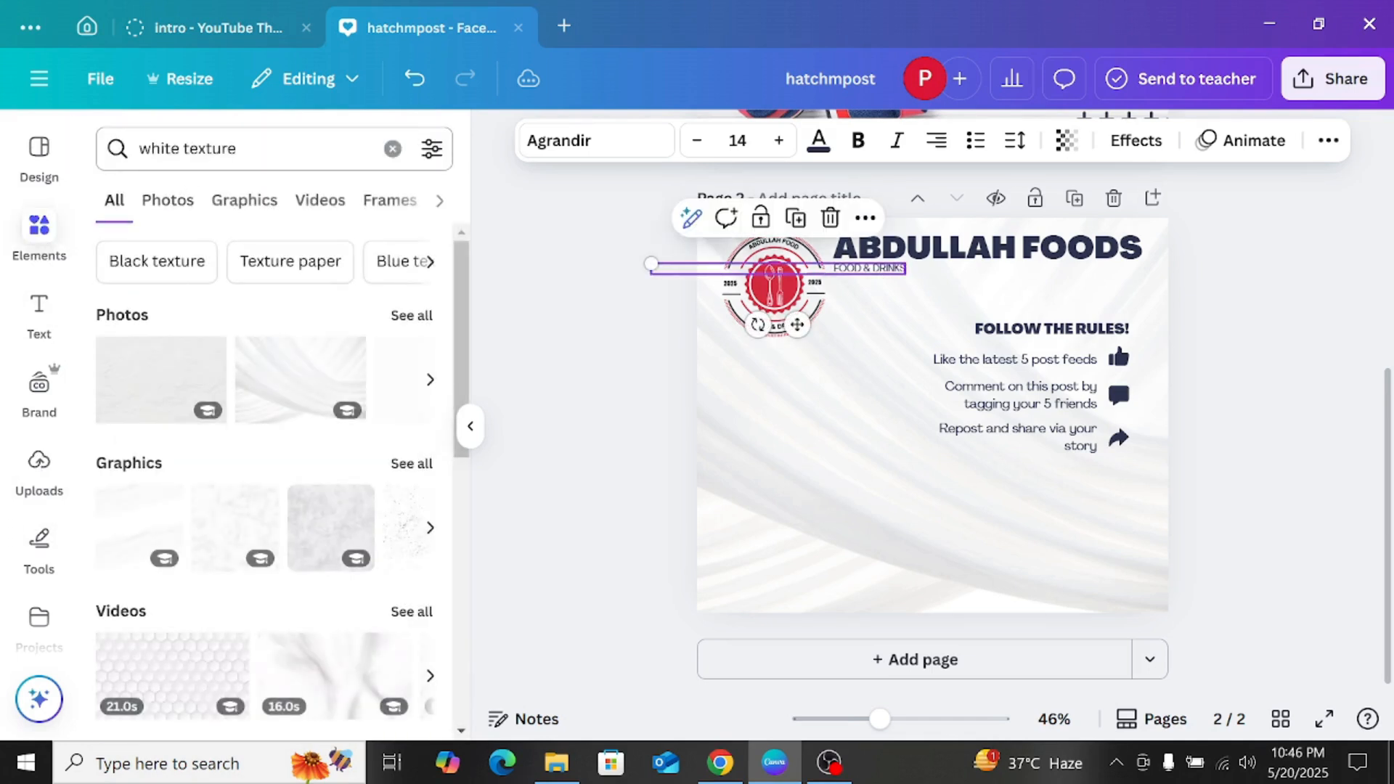
pyautogui.tripleClick(207, 148)
pyautogui.write('FRAME')
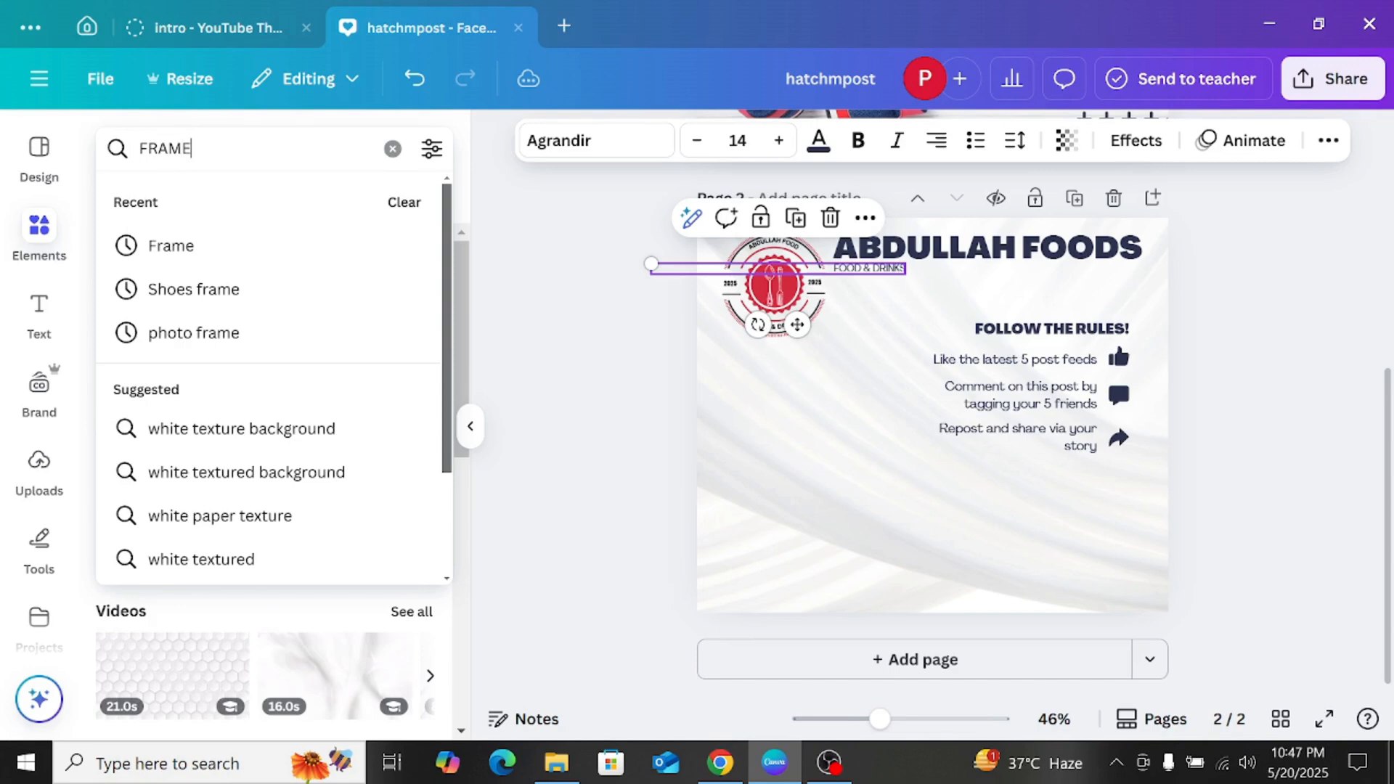
pyautogui.click(145, 246)
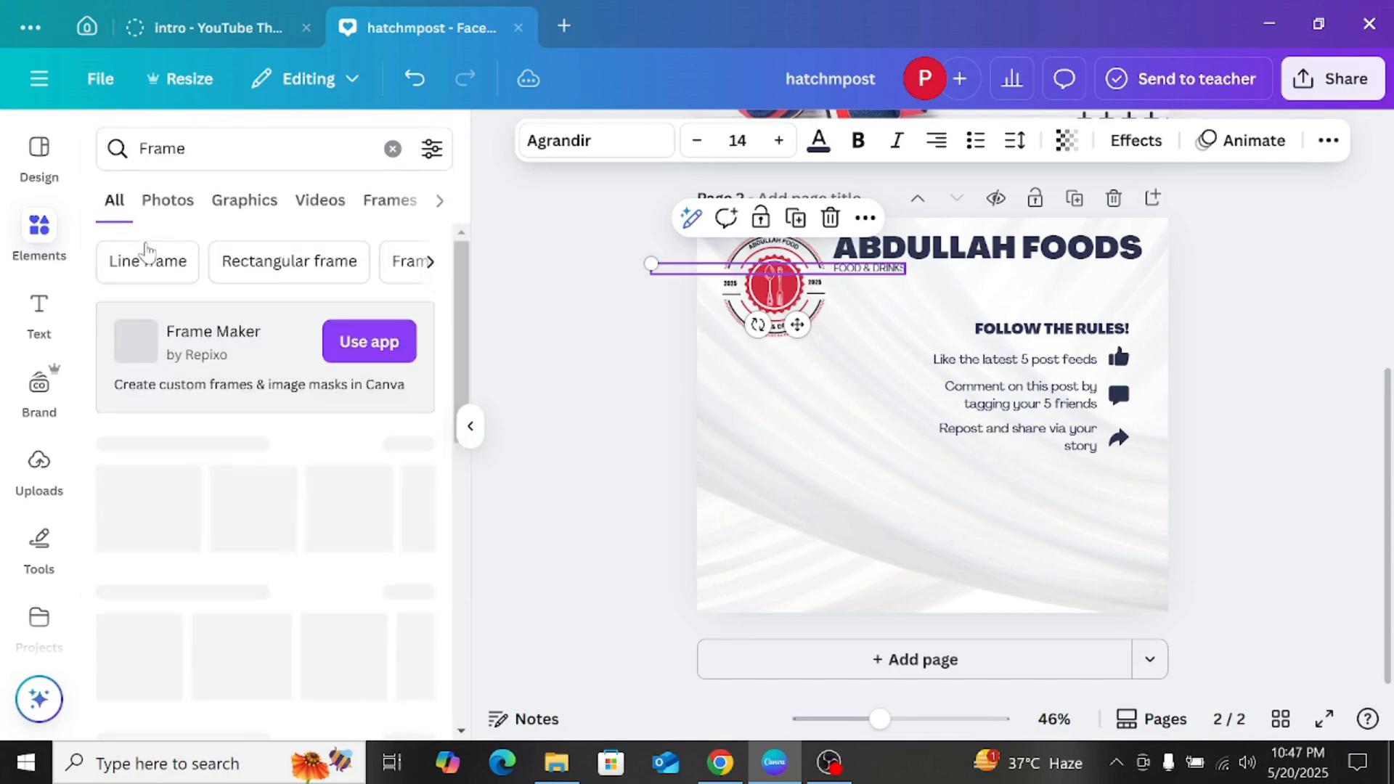
pyautogui.click(404, 445)
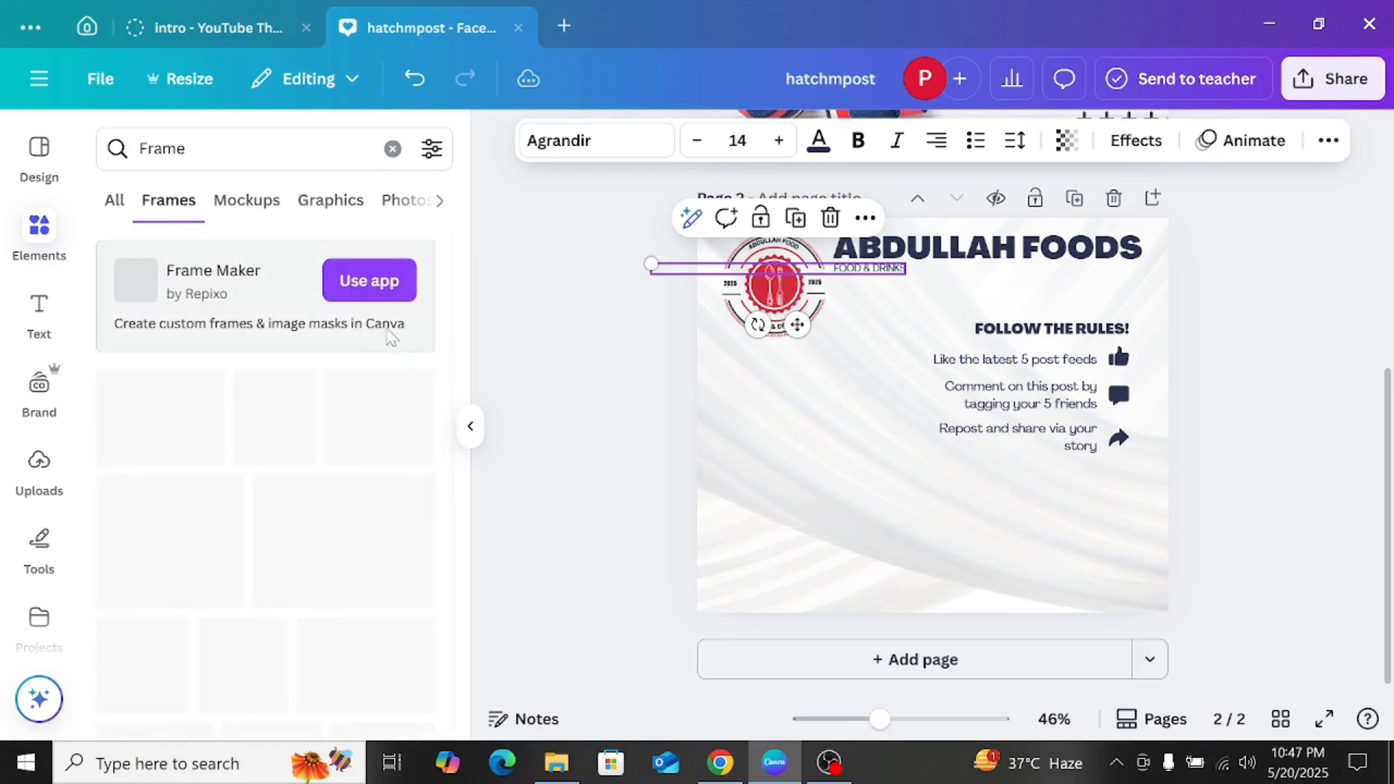
# Step: Add the square photo frame with one rounded corner to page 2
pyautogui.scroll(-5, 289, 381)
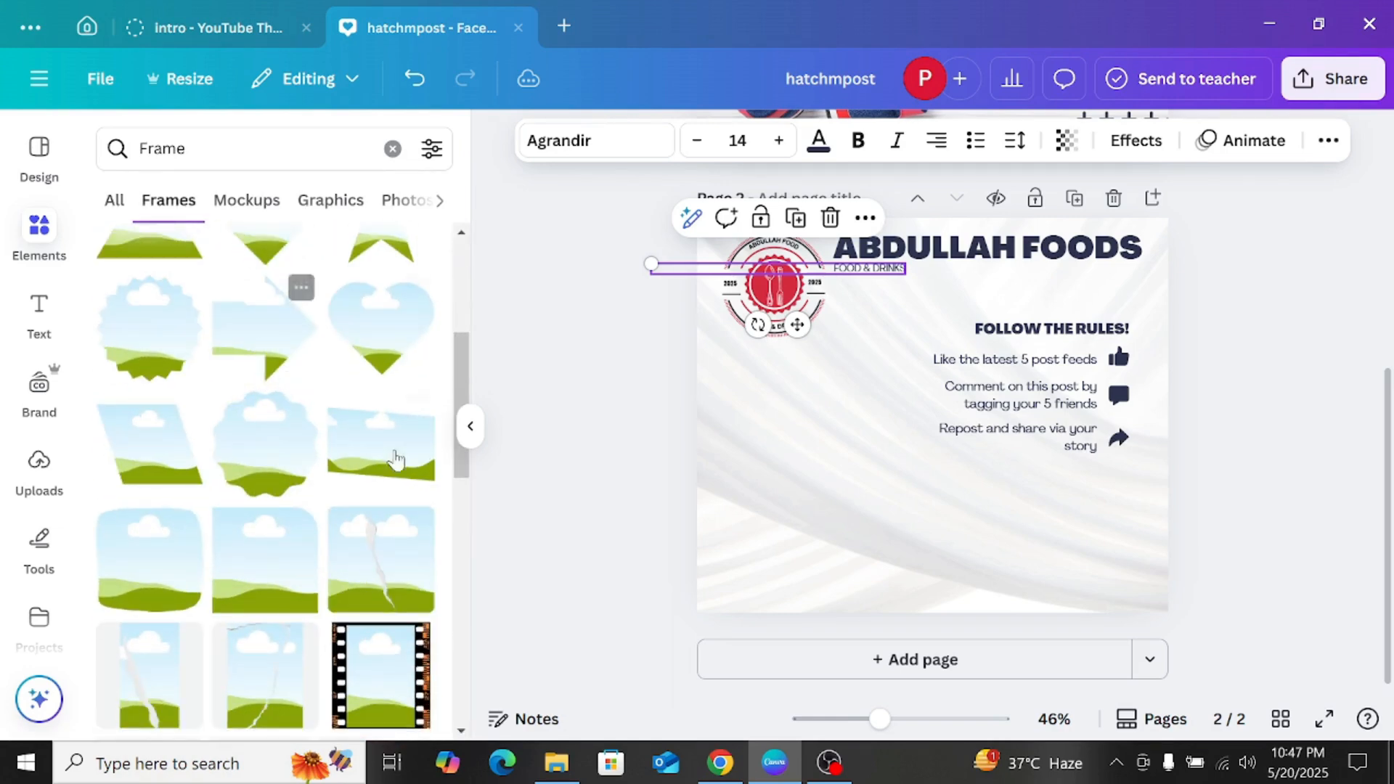
pyautogui.scroll(-5, 282, 423)
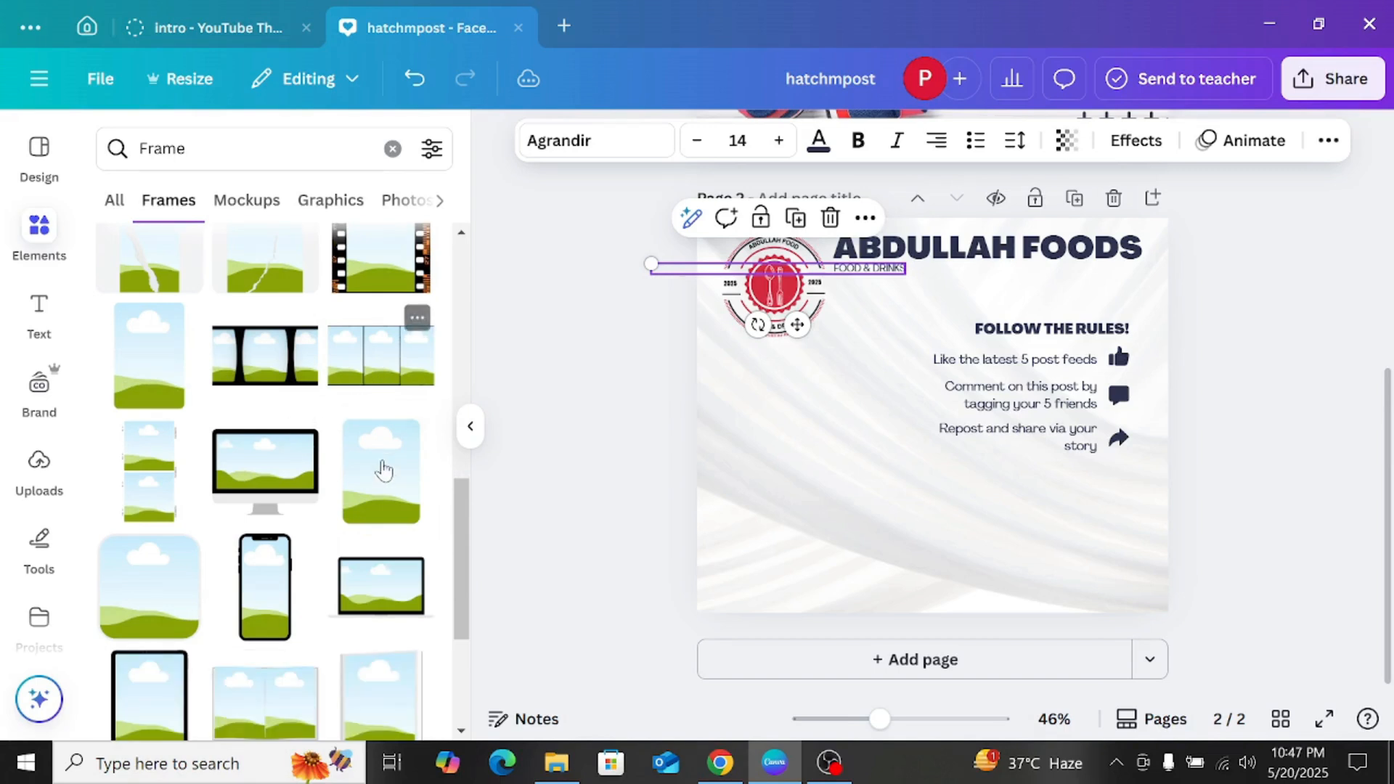
pyautogui.scroll(-2, 363, 530)
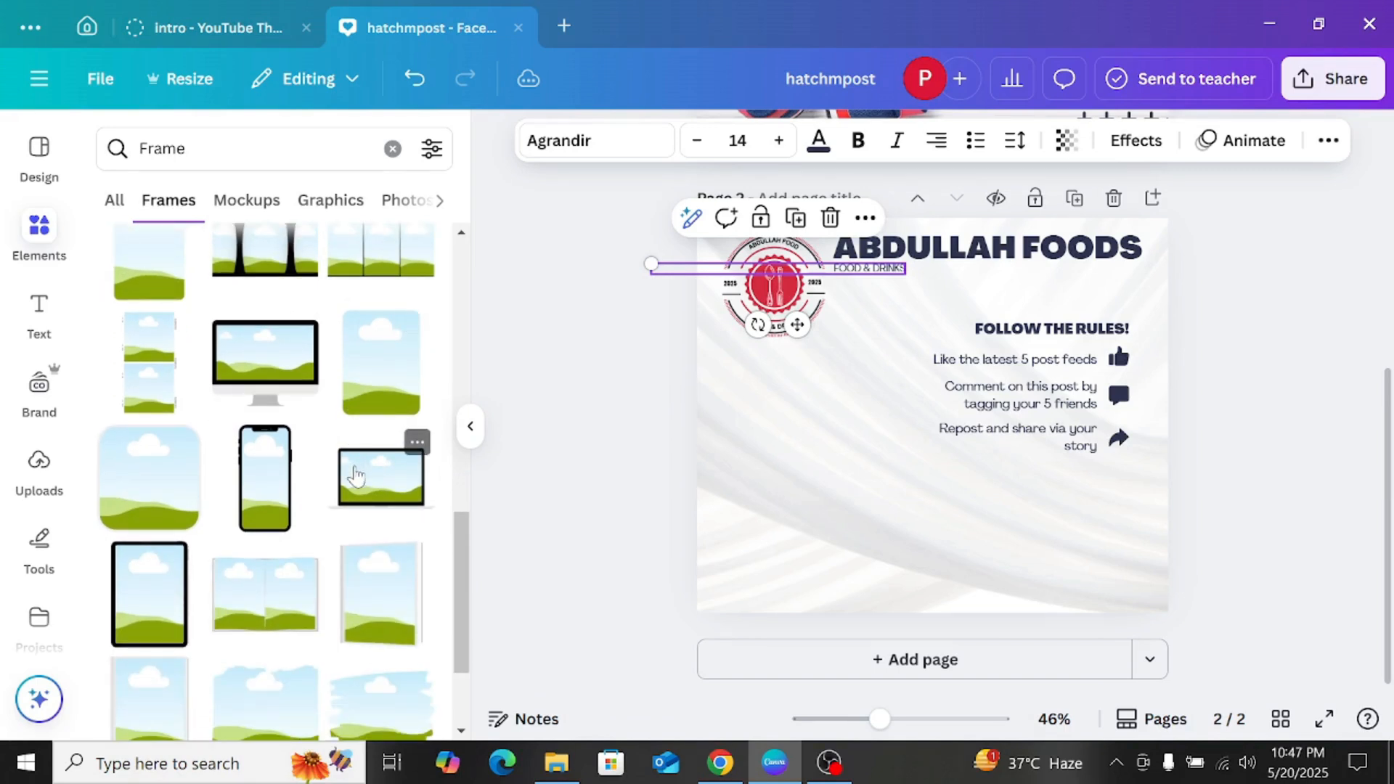
pyautogui.scroll(5, 356, 472)
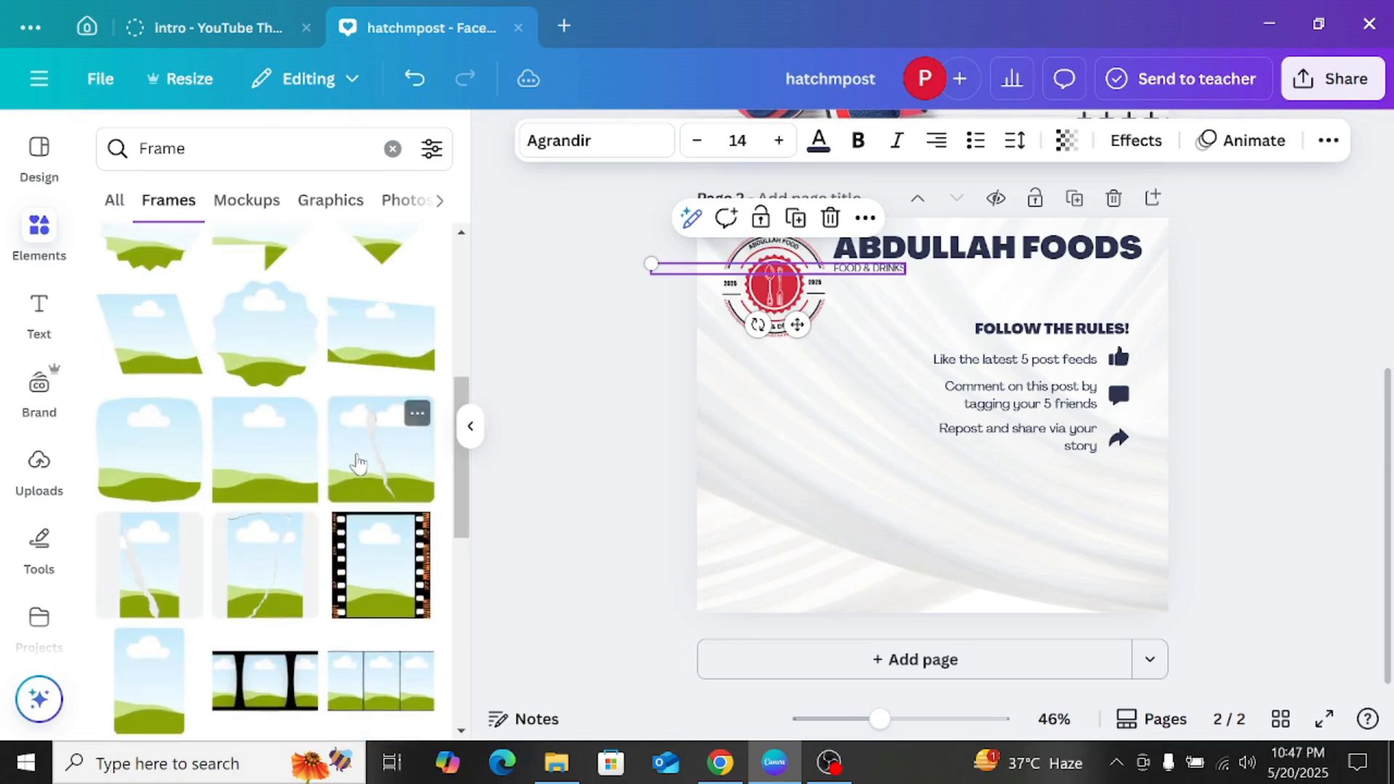
pyautogui.scroll(-3, 358, 462)
pyautogui.scroll(2, 261, 456)
pyautogui.click(246, 363)
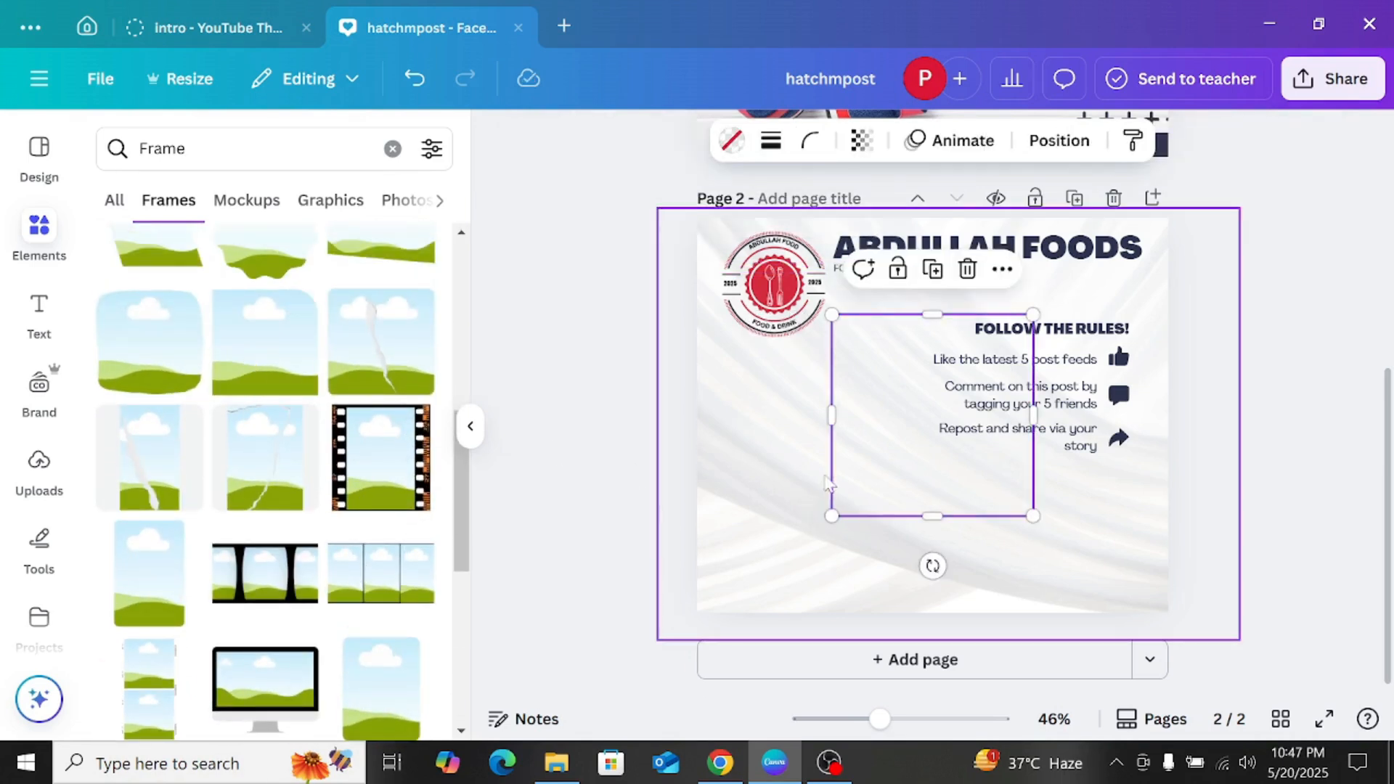
# Step: Shrink the photo frame and place it below the logo, in line with the logo's outer edge
pyautogui.moveTo(1024, 333); pyautogui.dragTo(850, 441)
pyautogui.moveTo(798, 493); pyautogui.dragTo(820, 431)
pyautogui.click(1244, 302)
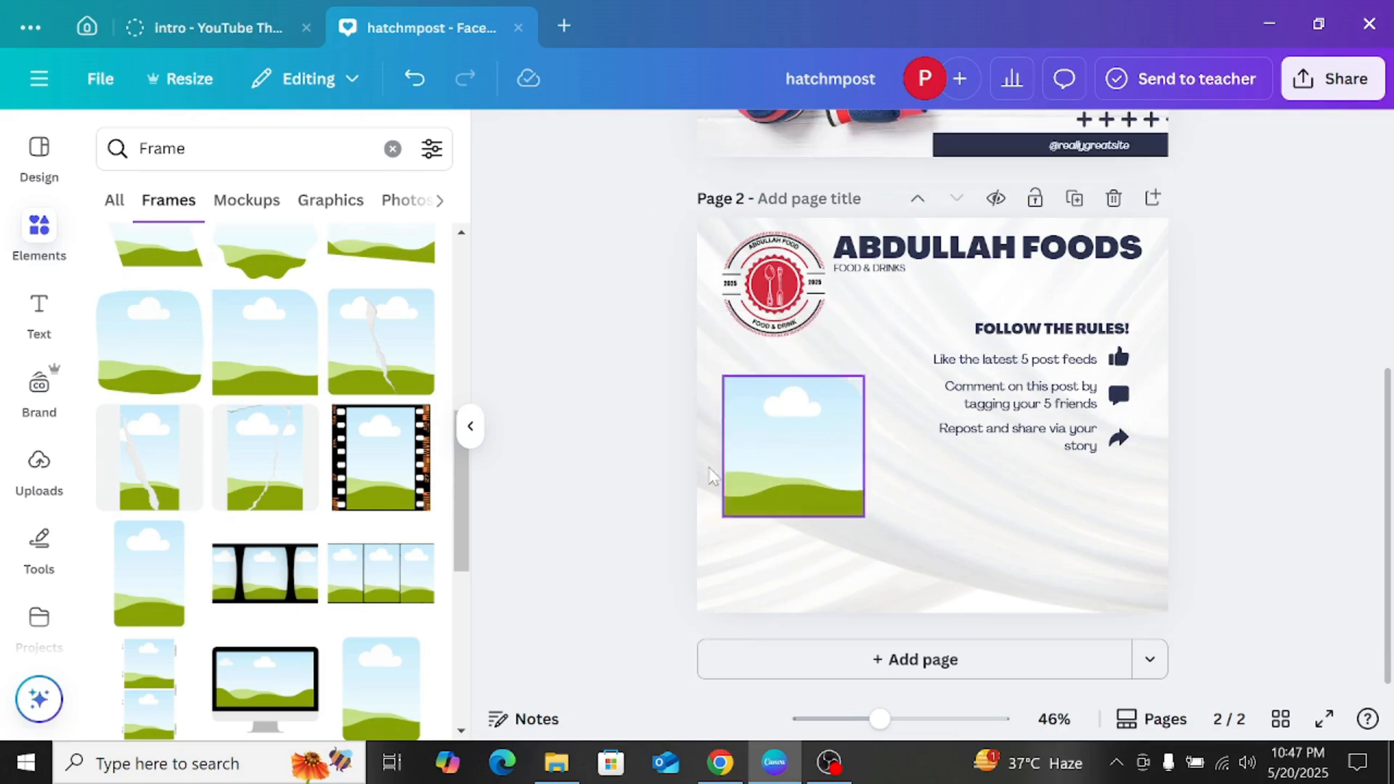
# Step: Place the uploaded photo of the seated man in a white vest on page 2 and remove its background
pyautogui.click(43, 457)
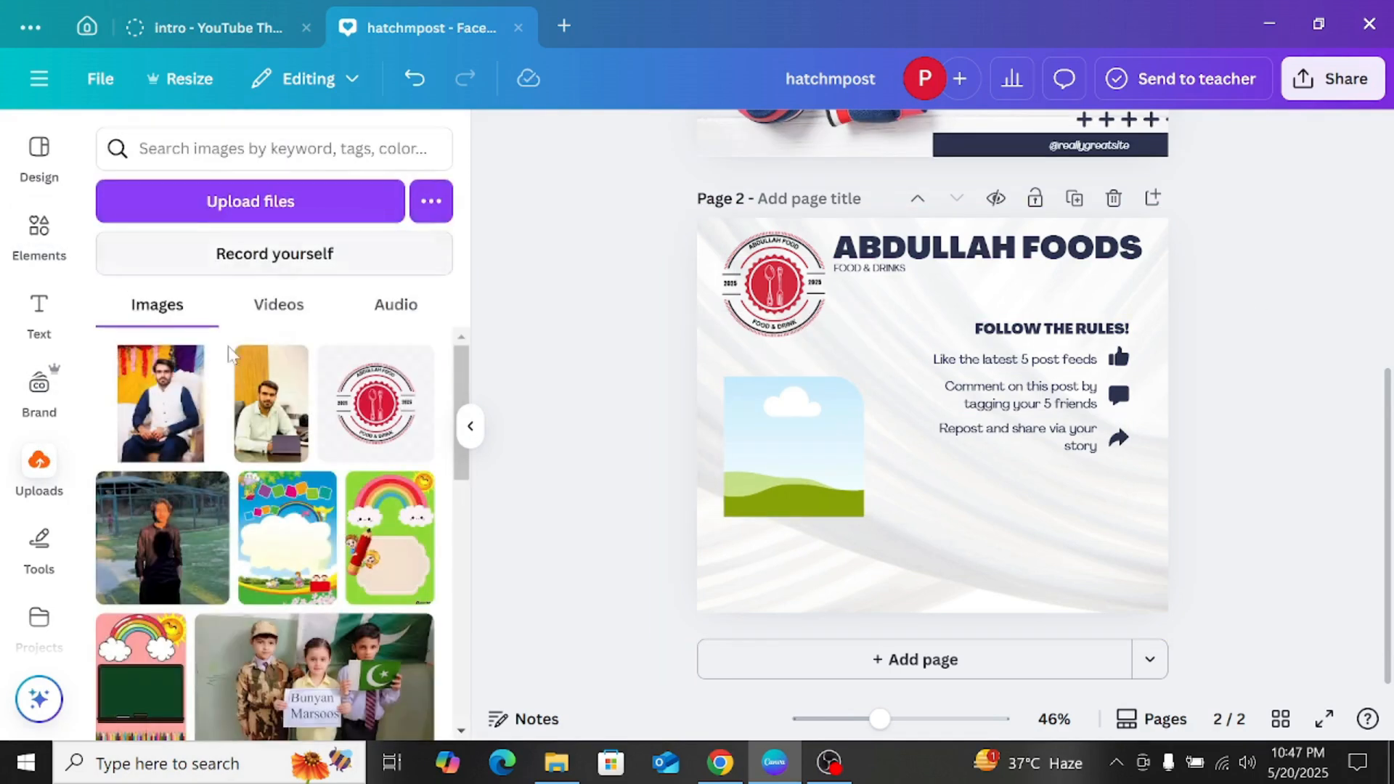
pyautogui.moveTo(171, 409); pyautogui.dragTo(783, 416)
pyautogui.hotkey('ctrl', 'z')
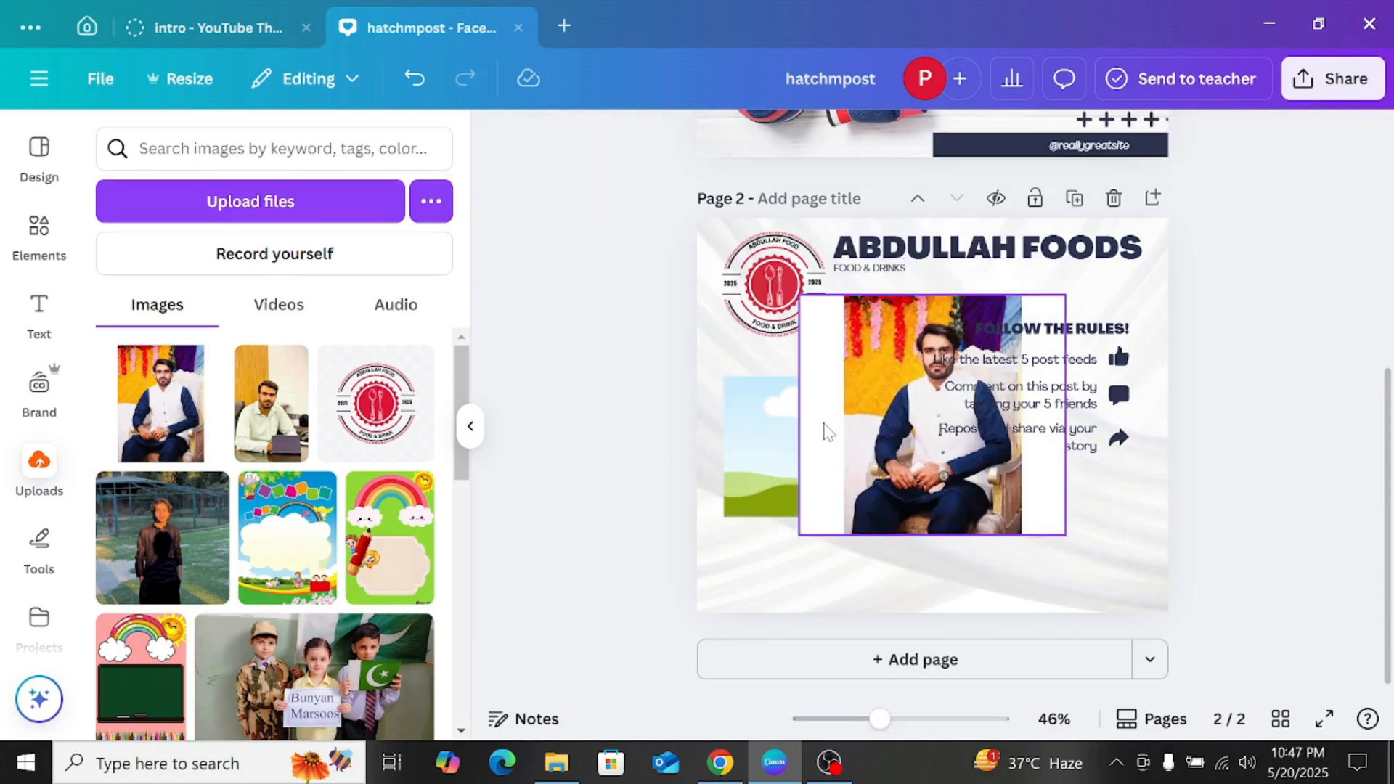
pyautogui.scroll(3, 805, 265)
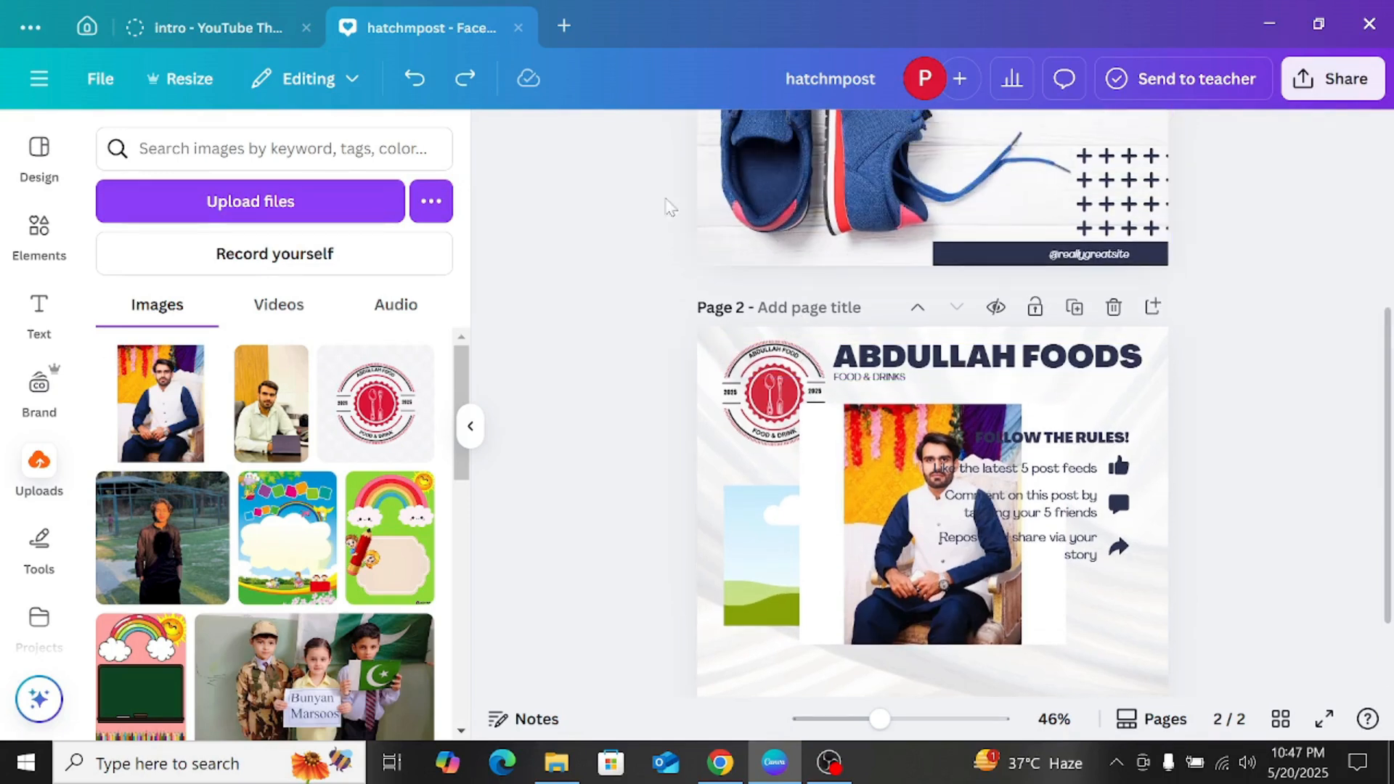
pyautogui.click(835, 461)
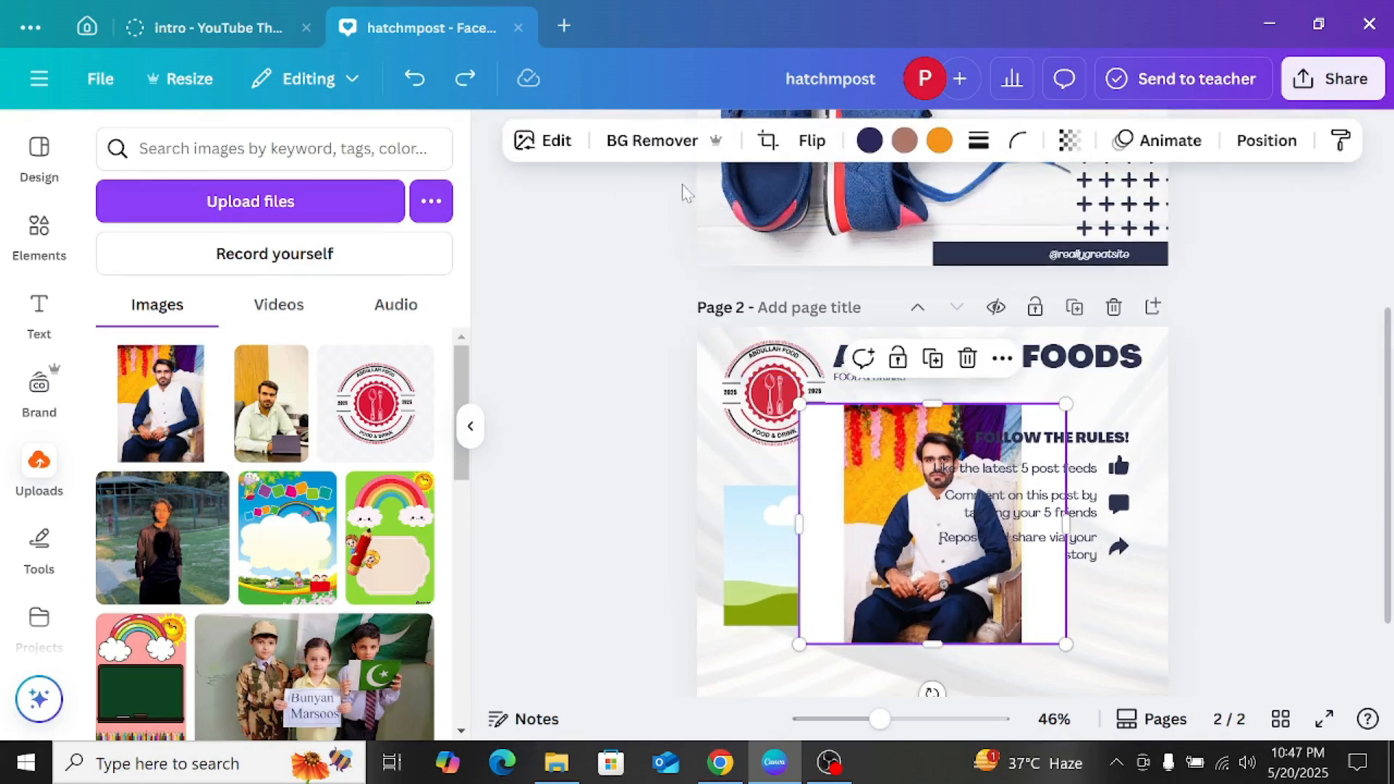
pyautogui.click(651, 140)
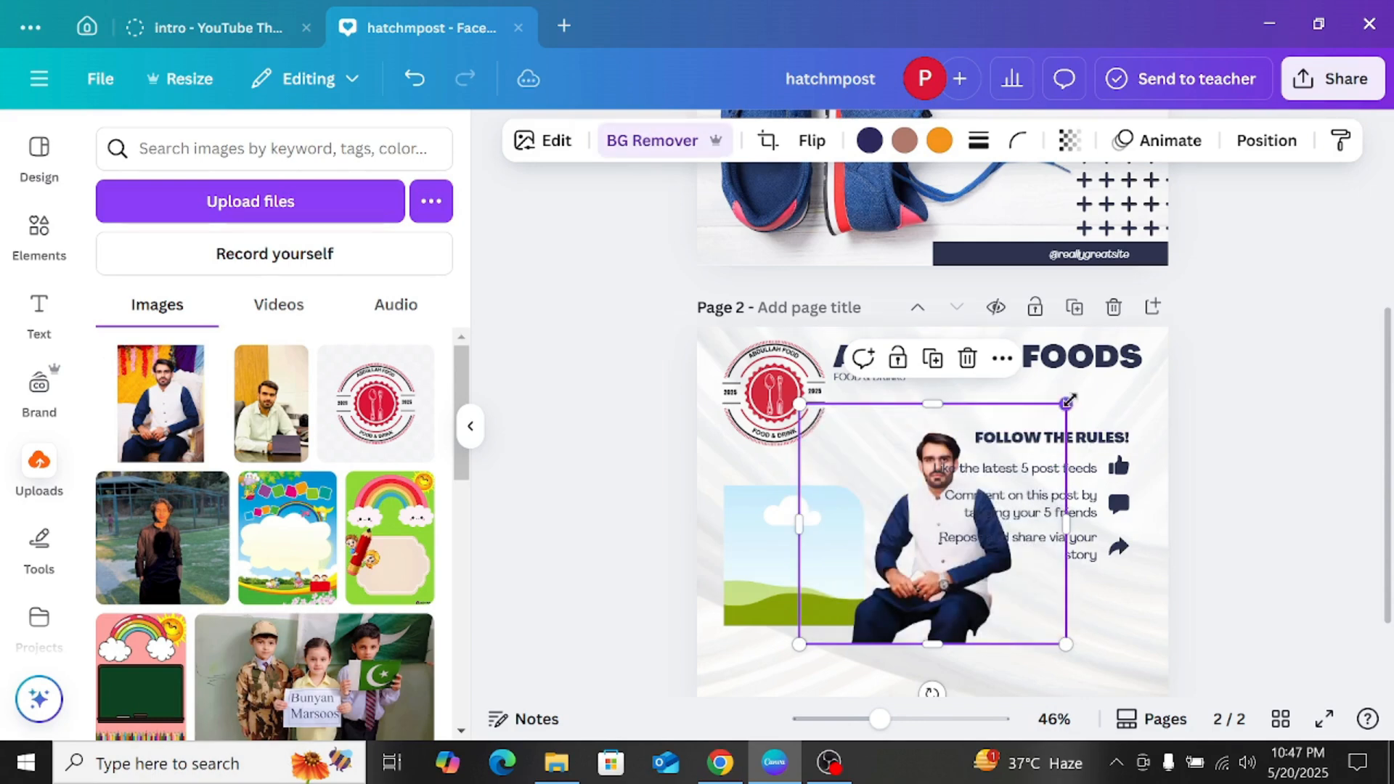
# Step: Shrink the man's photo, drop it into the frame and remove the background of the framed image
pyautogui.moveTo(1067, 403); pyautogui.dragTo(980, 456)
pyautogui.moveTo(864, 549); pyautogui.dragTo(797, 552)
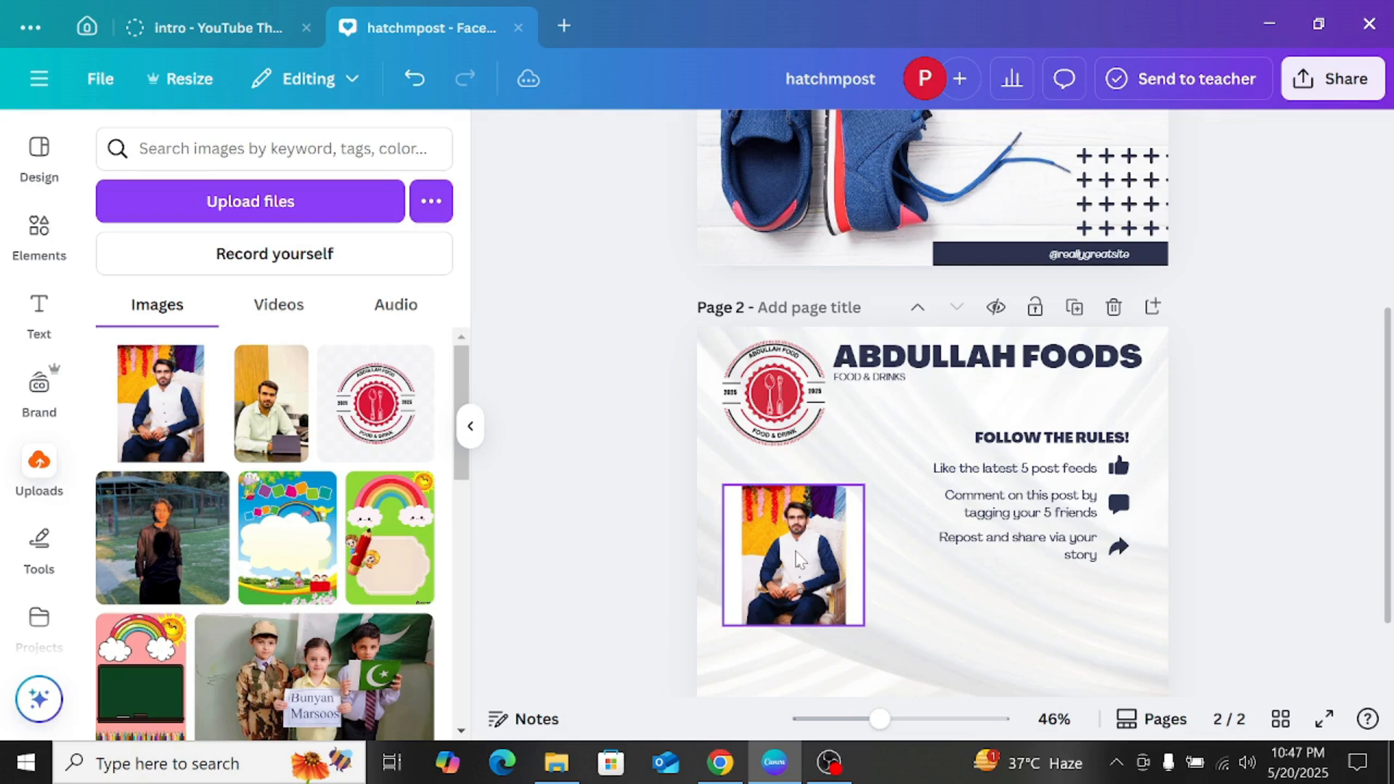
pyautogui.click(799, 559)
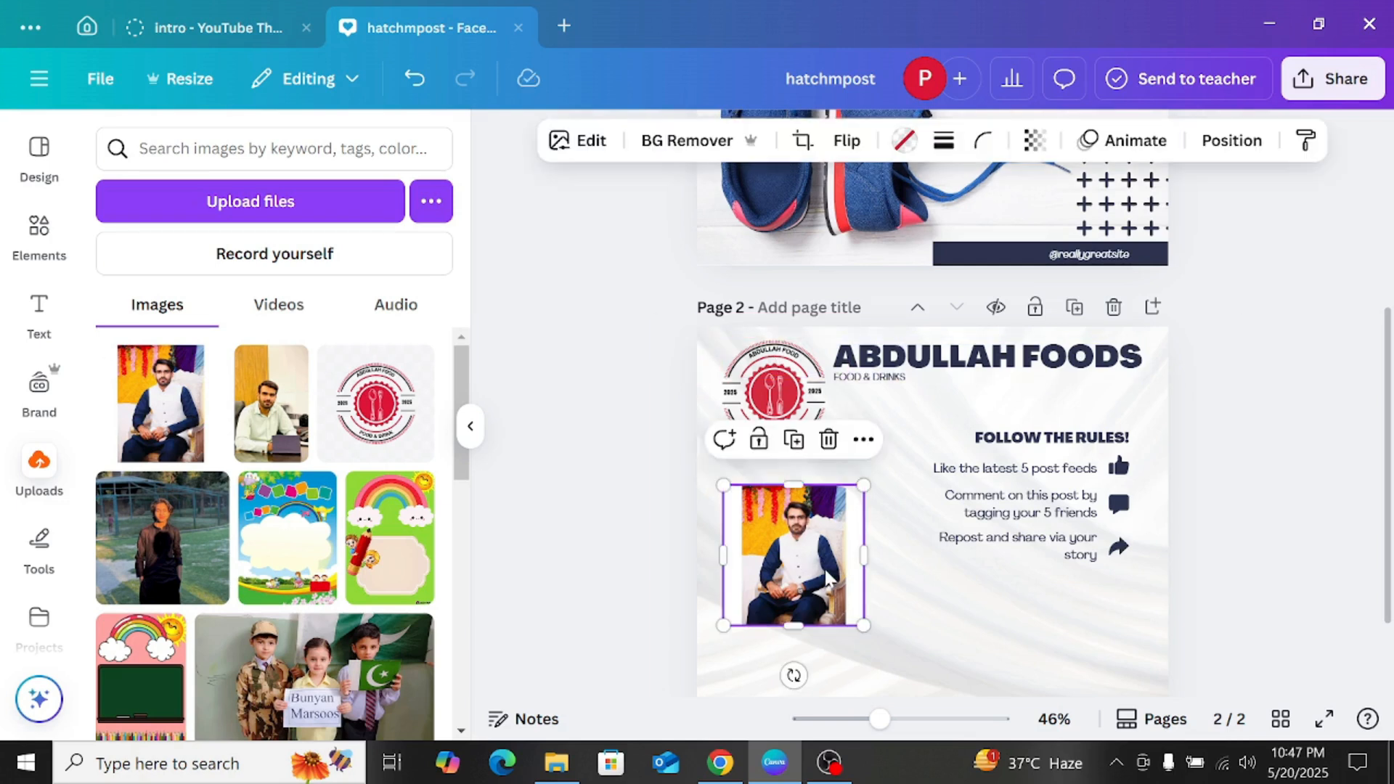
pyautogui.click(684, 149)
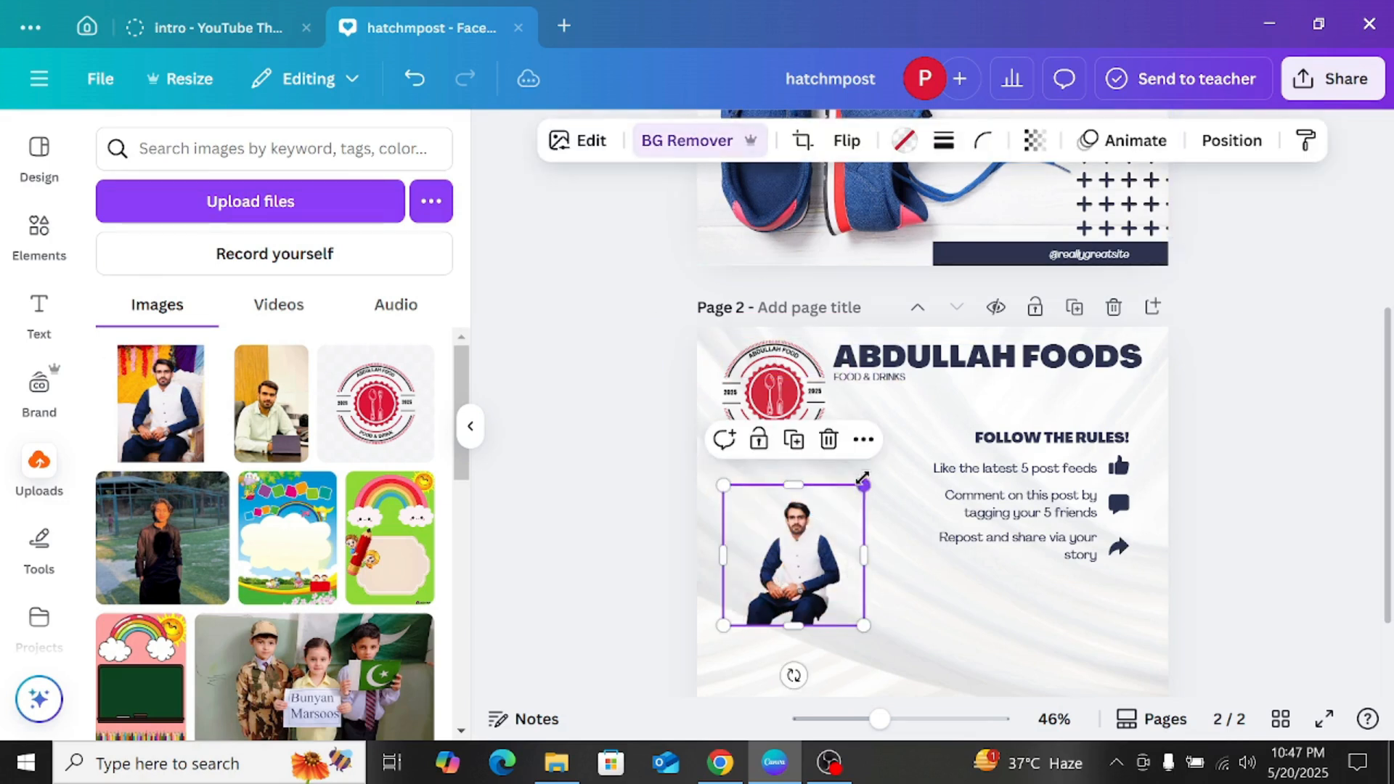
# Step: Enlarge the filled frame and delete only the photo inside it
pyautogui.moveTo(863, 478); pyautogui.dragTo(951, 398)
pyautogui.click(872, 353)
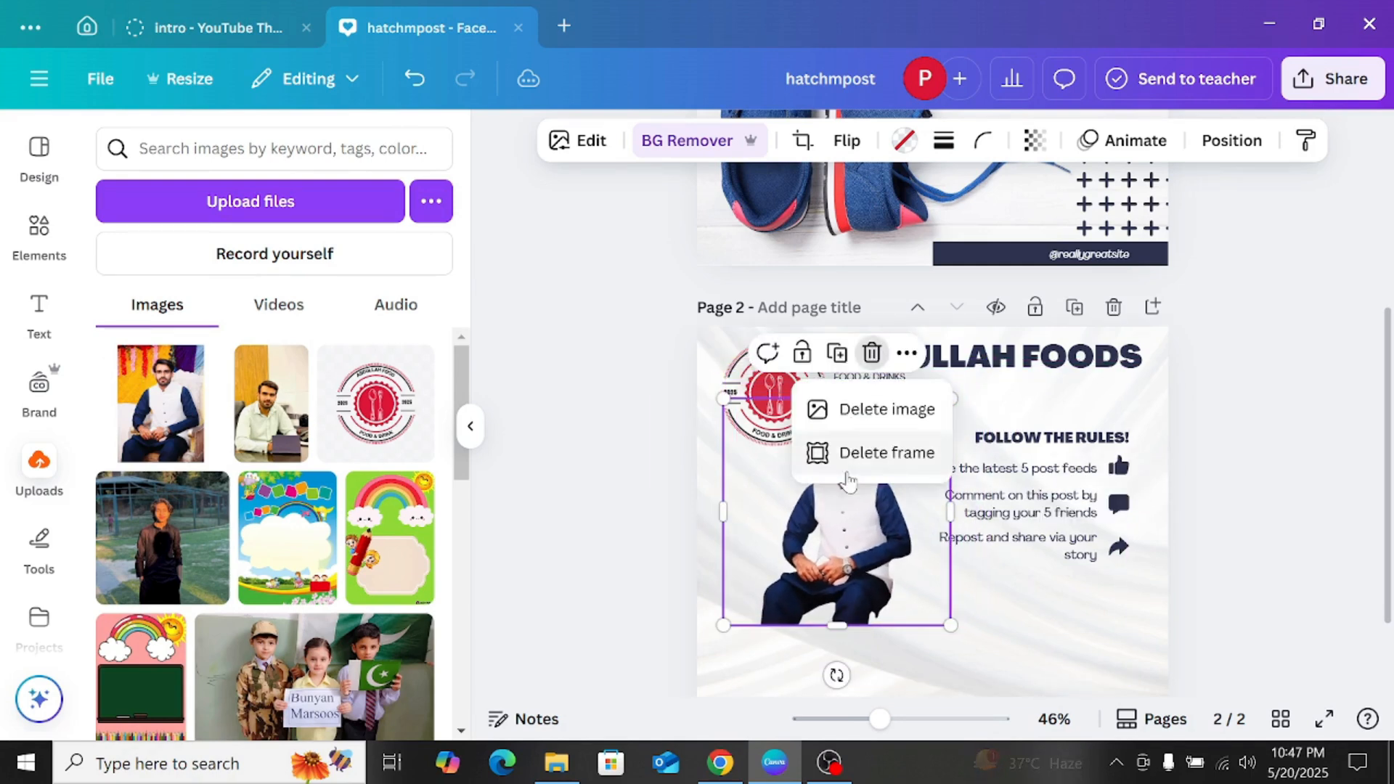
pyautogui.click(850, 410)
# Step: Shrink the empty frame and position it directly below the logo on page 2
pyautogui.moveTo(831, 509); pyautogui.dragTo(827, 538)
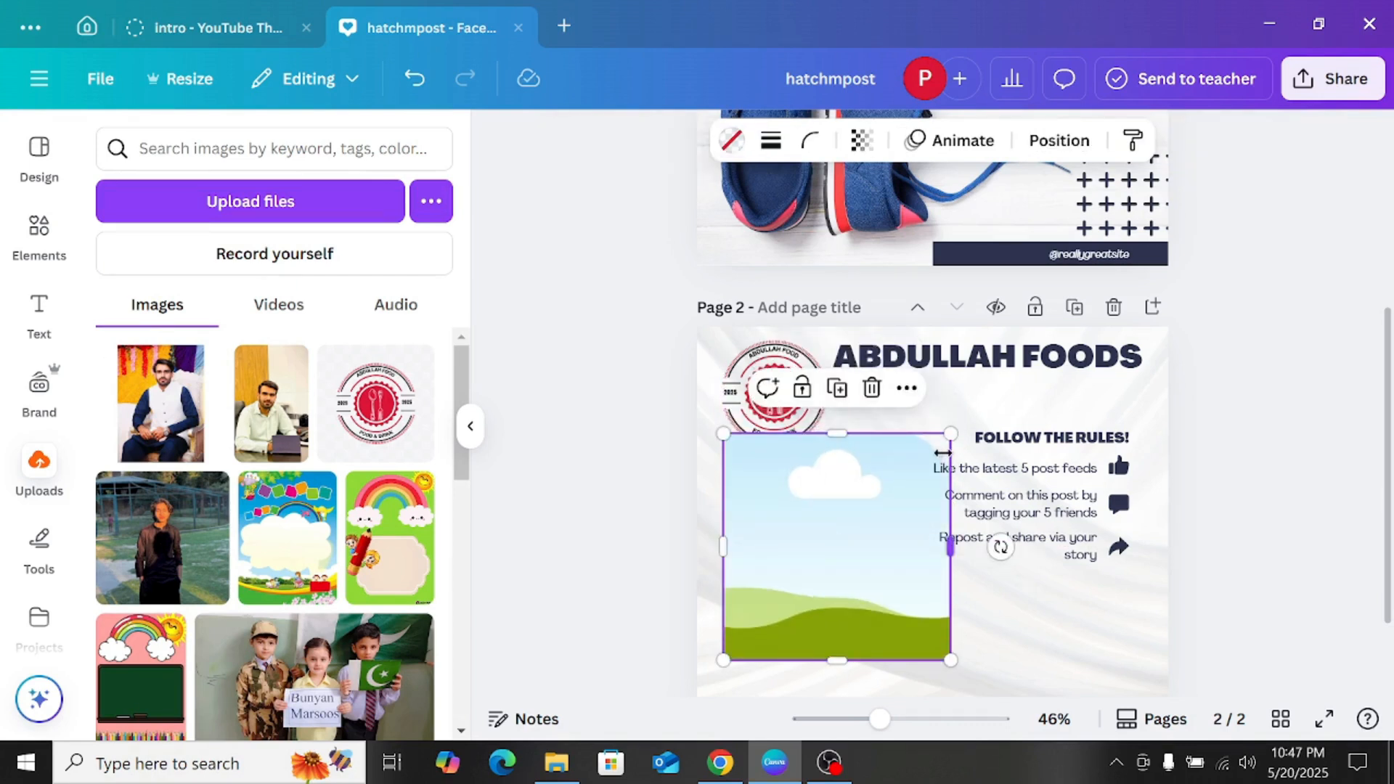
pyautogui.moveTo(952, 428); pyautogui.dragTo(872, 513)
pyautogui.moveTo(825, 559); pyautogui.dragTo(821, 499)
pyautogui.scroll(-3, 820, 493)
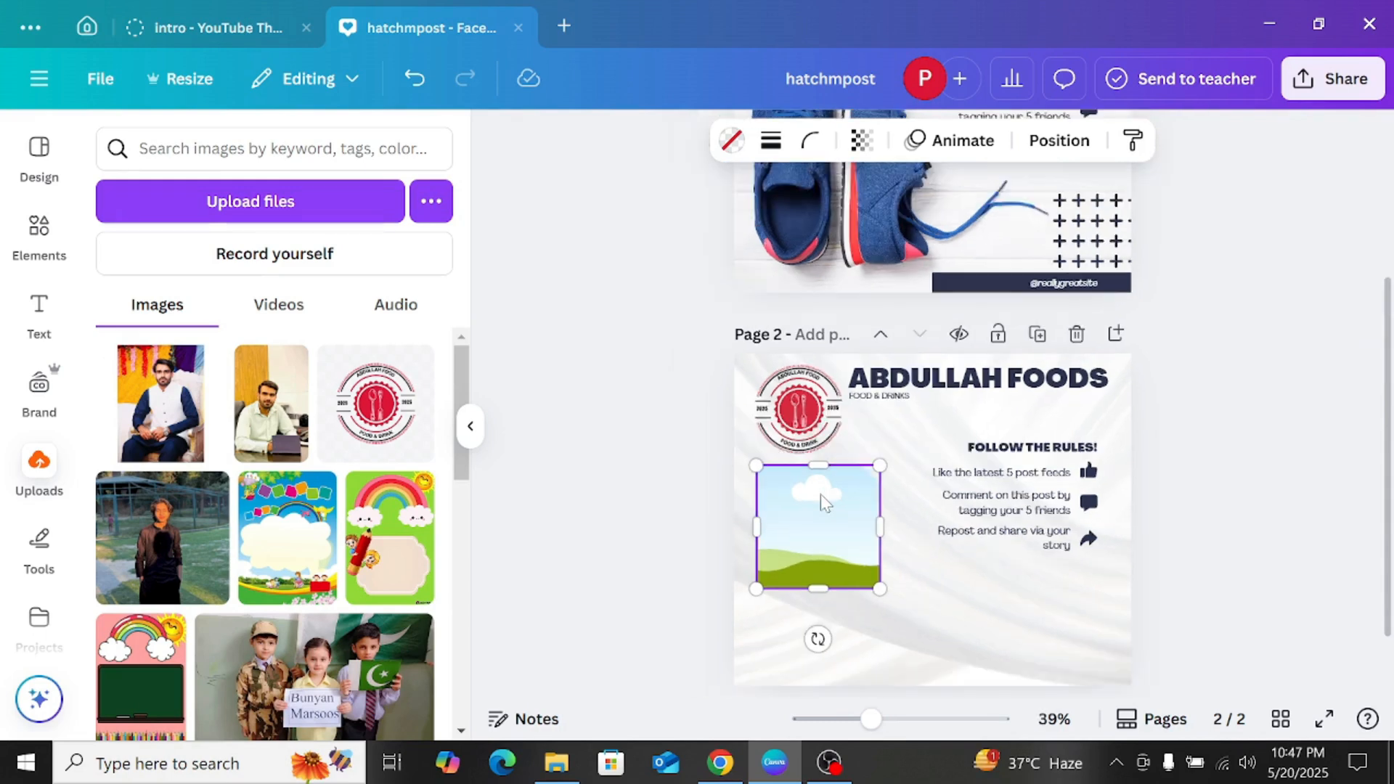
# Step: Search the design elements for "FOOD" and browse the photo results
pyautogui.scroll(3, 944, 466)
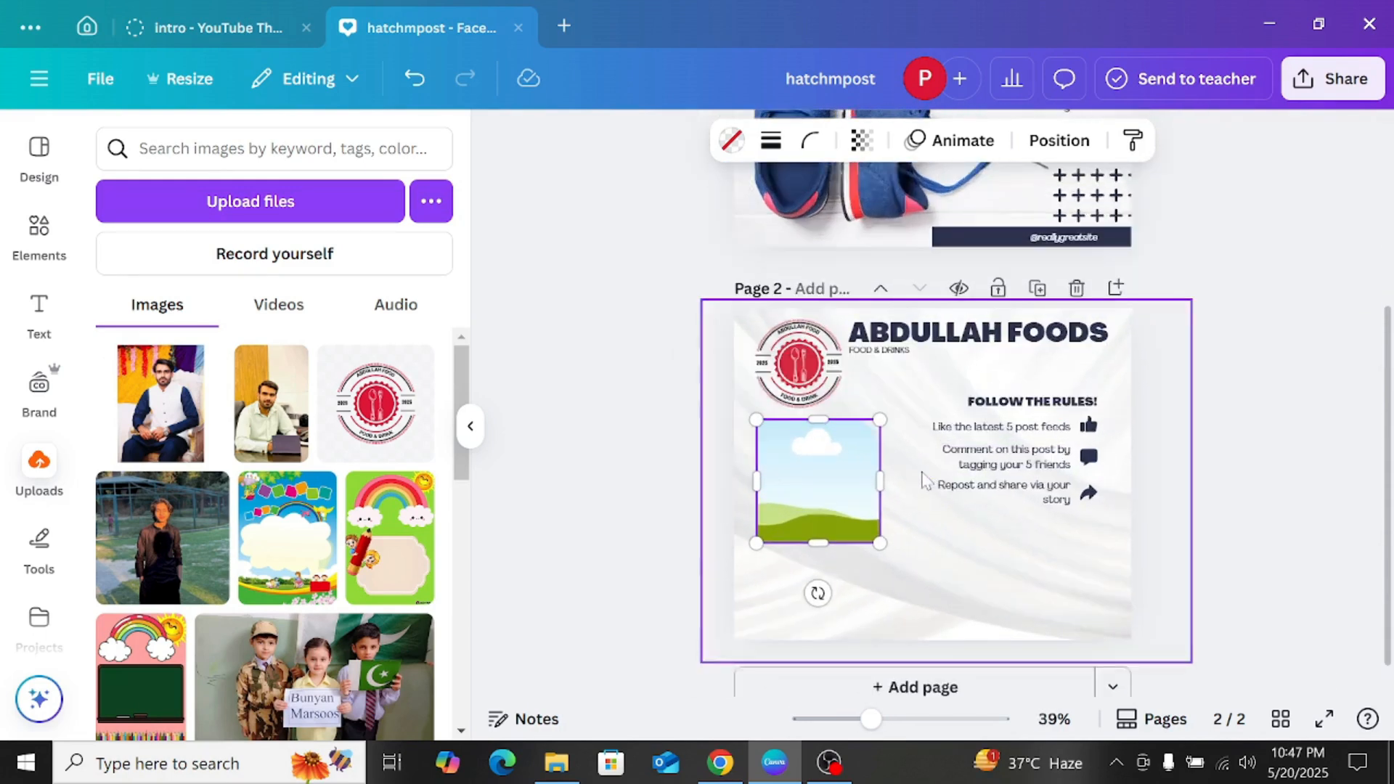
pyautogui.click(40, 240)
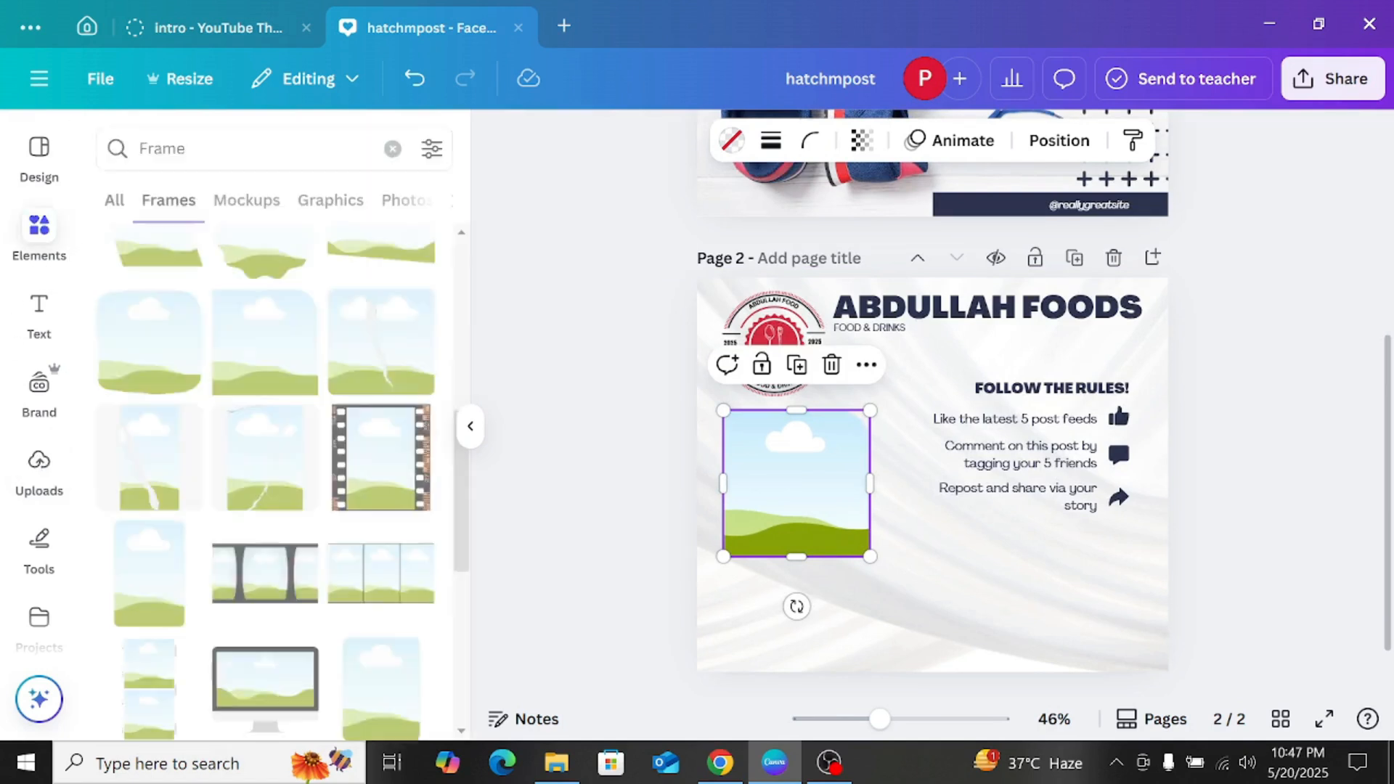
pyautogui.write('F')
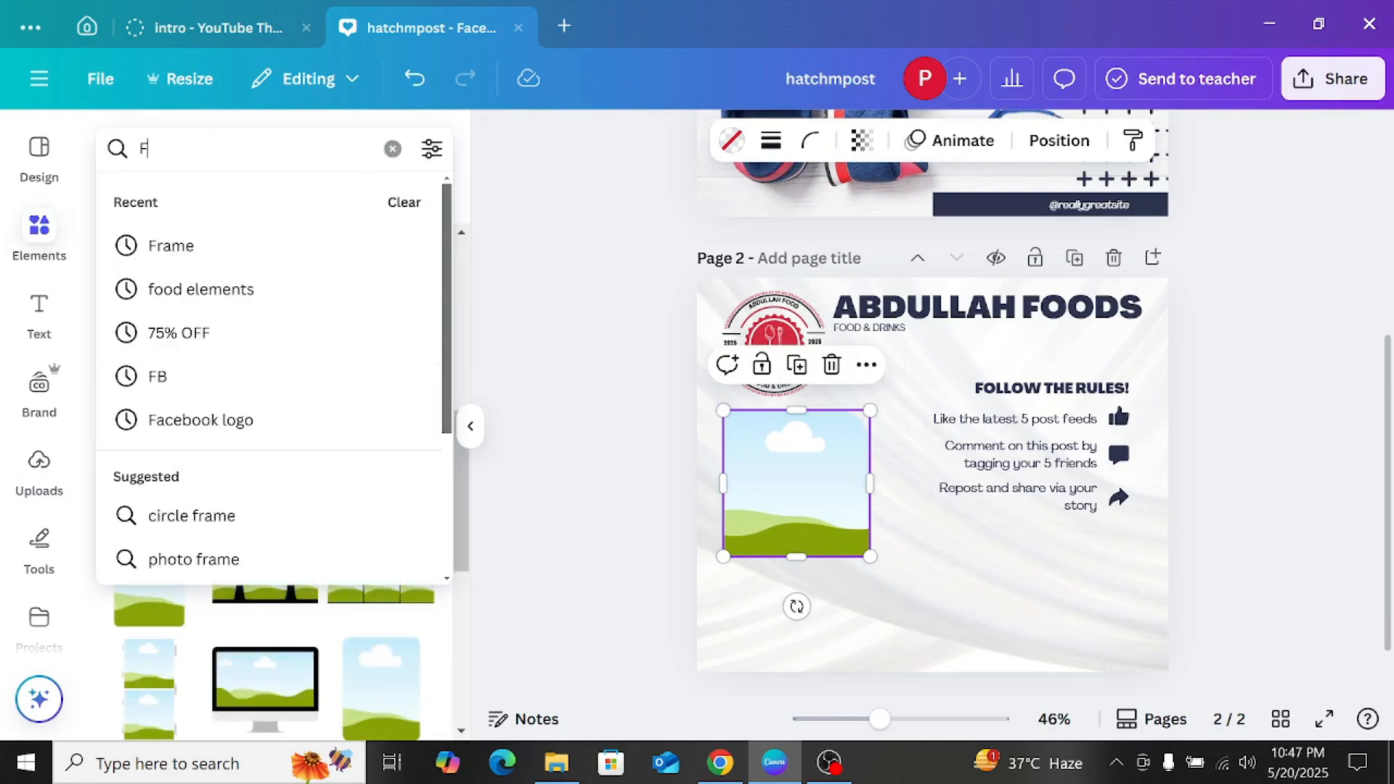
pyautogui.write('OOS')
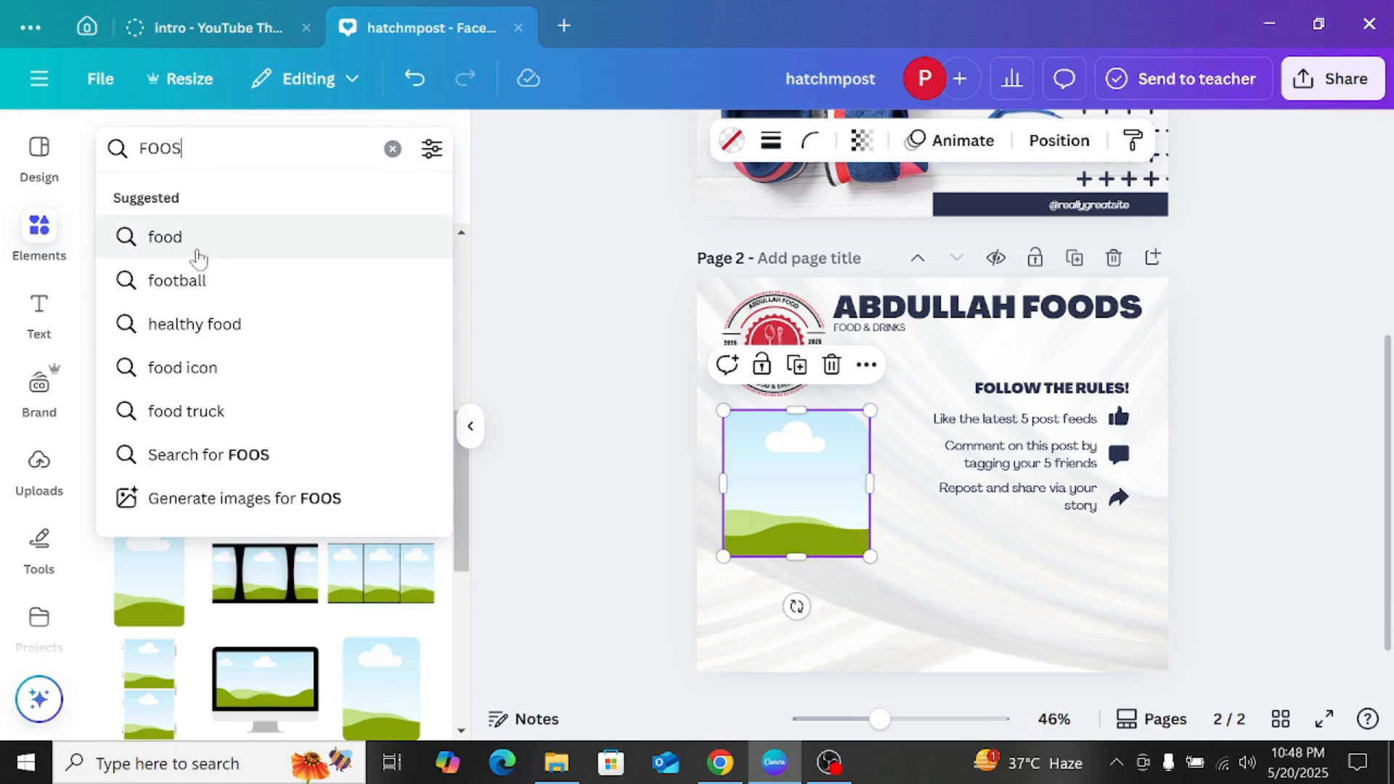
pyautogui.press('BackSpace')
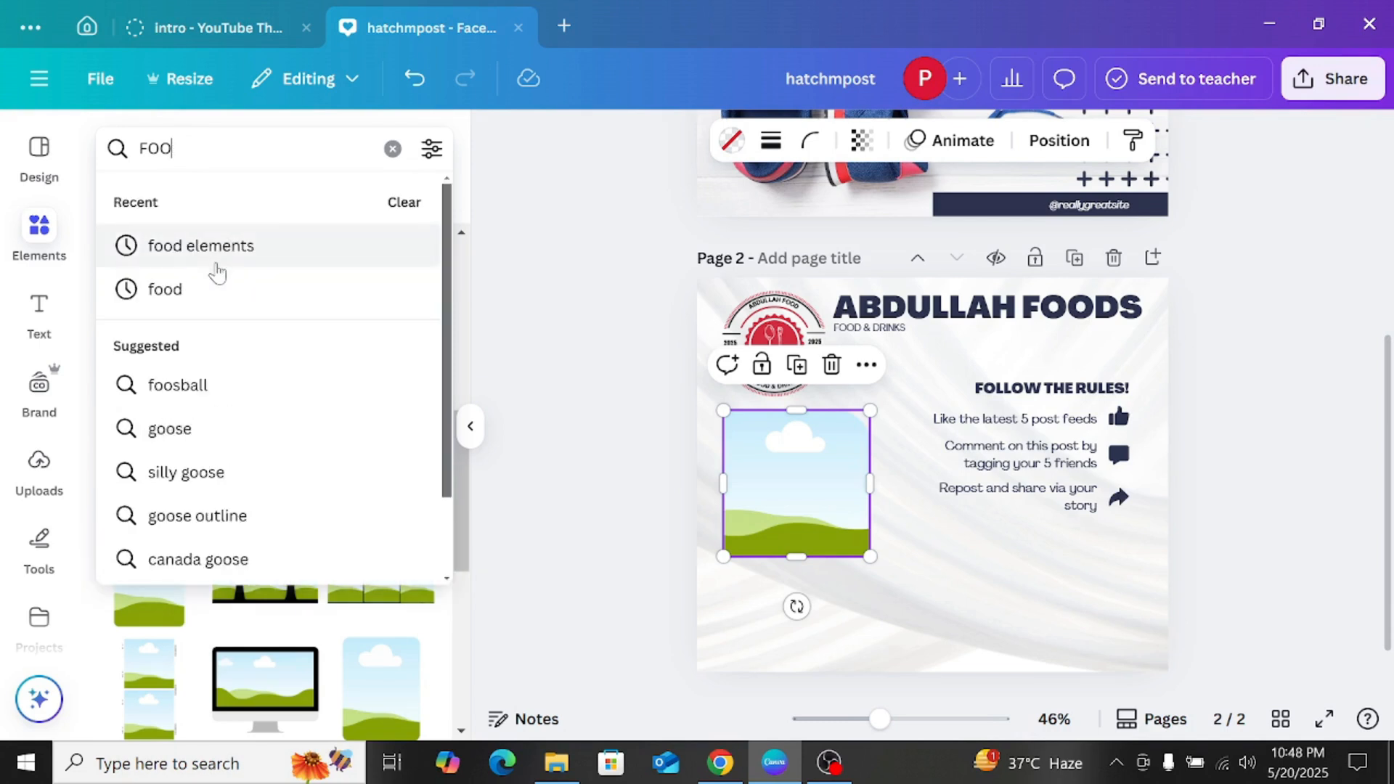
pyautogui.write('D')
pyautogui.press('Return')
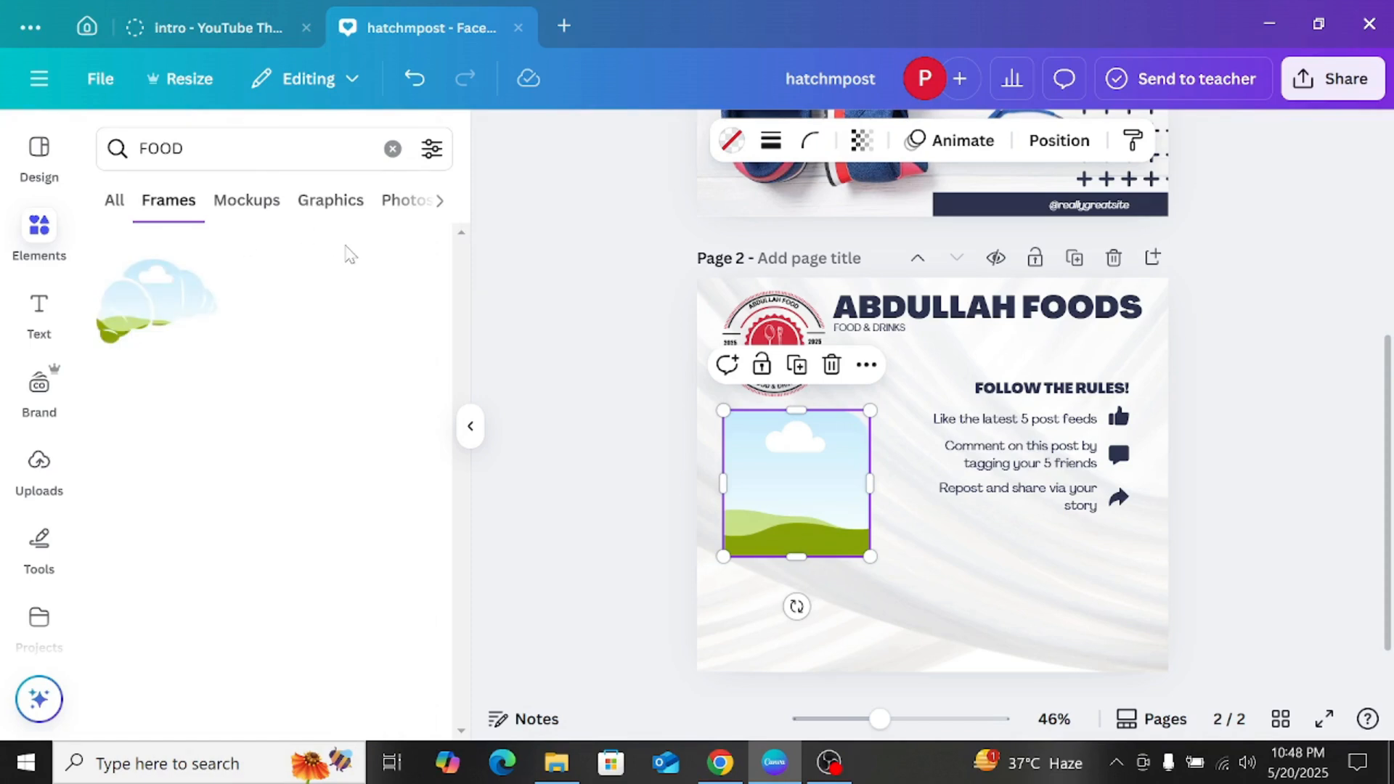
pyautogui.click(392, 197)
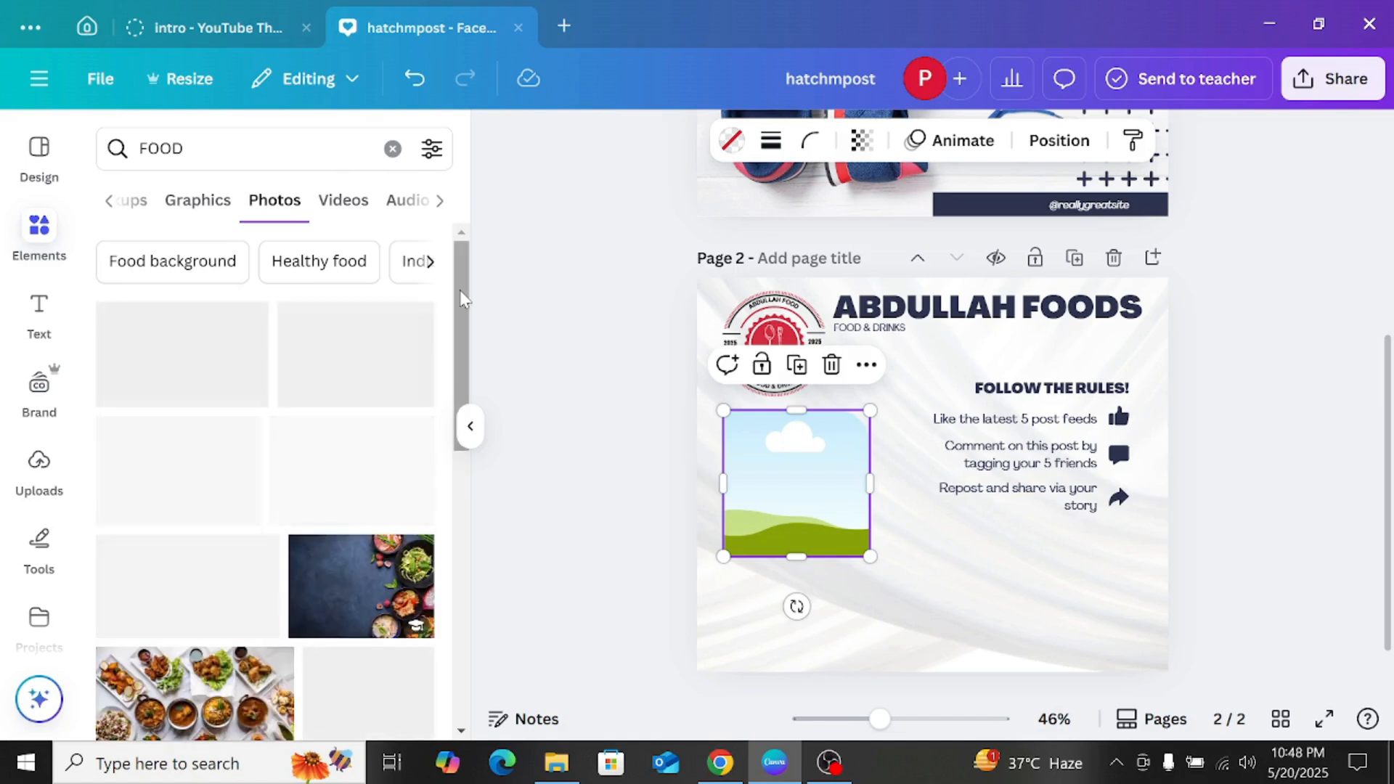
pyautogui.moveTo(460, 291); pyautogui.dragTo(461, 322)
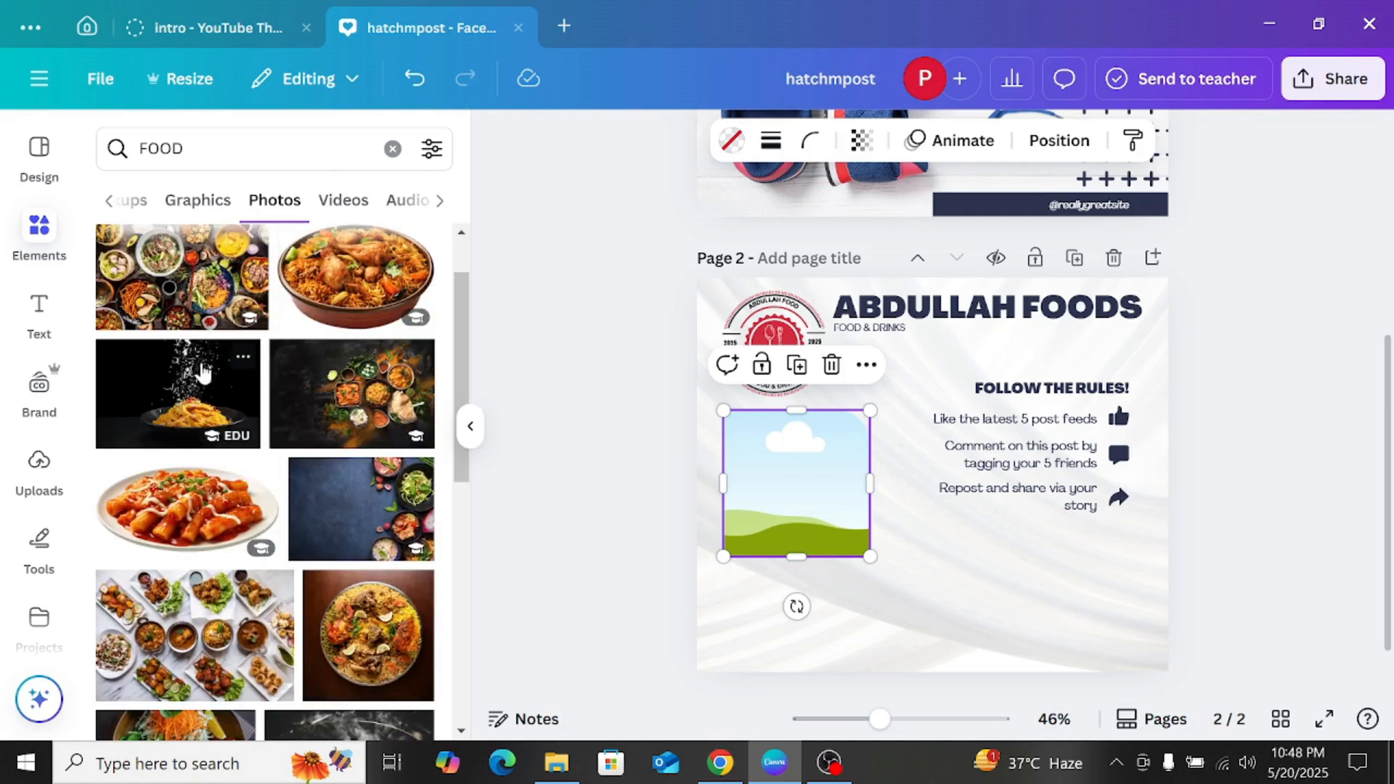
# Step: Fill the empty frame below the logo with the photo of pasta on a black background
pyautogui.click(201, 380)
pyautogui.moveTo(912, 455); pyautogui.dragTo(823, 485)
pyautogui.click(830, 506)
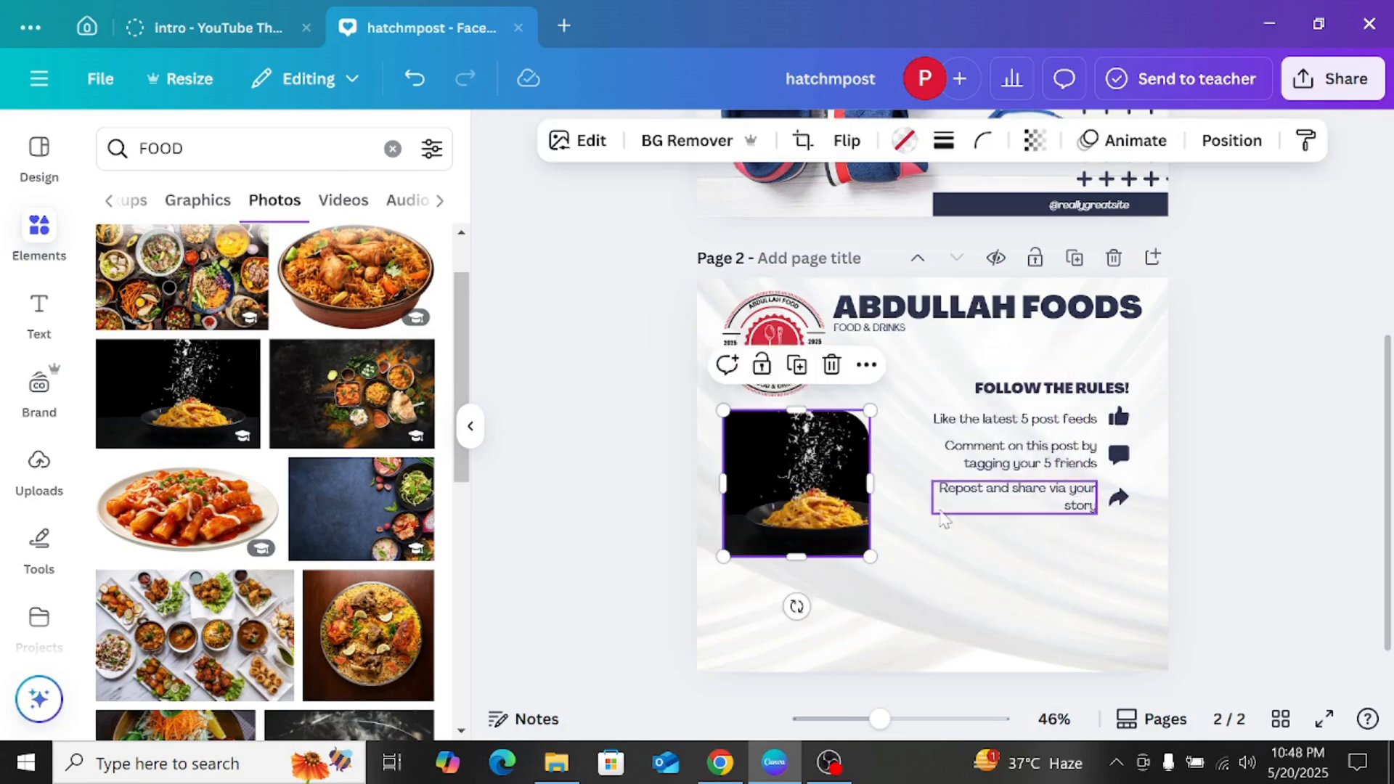
# Step: Delete the "Repost and share via your story" line, the comment icon and the "Comment on this post" line from page 2
pyautogui.click(1006, 507)
pyautogui.press('Delete')
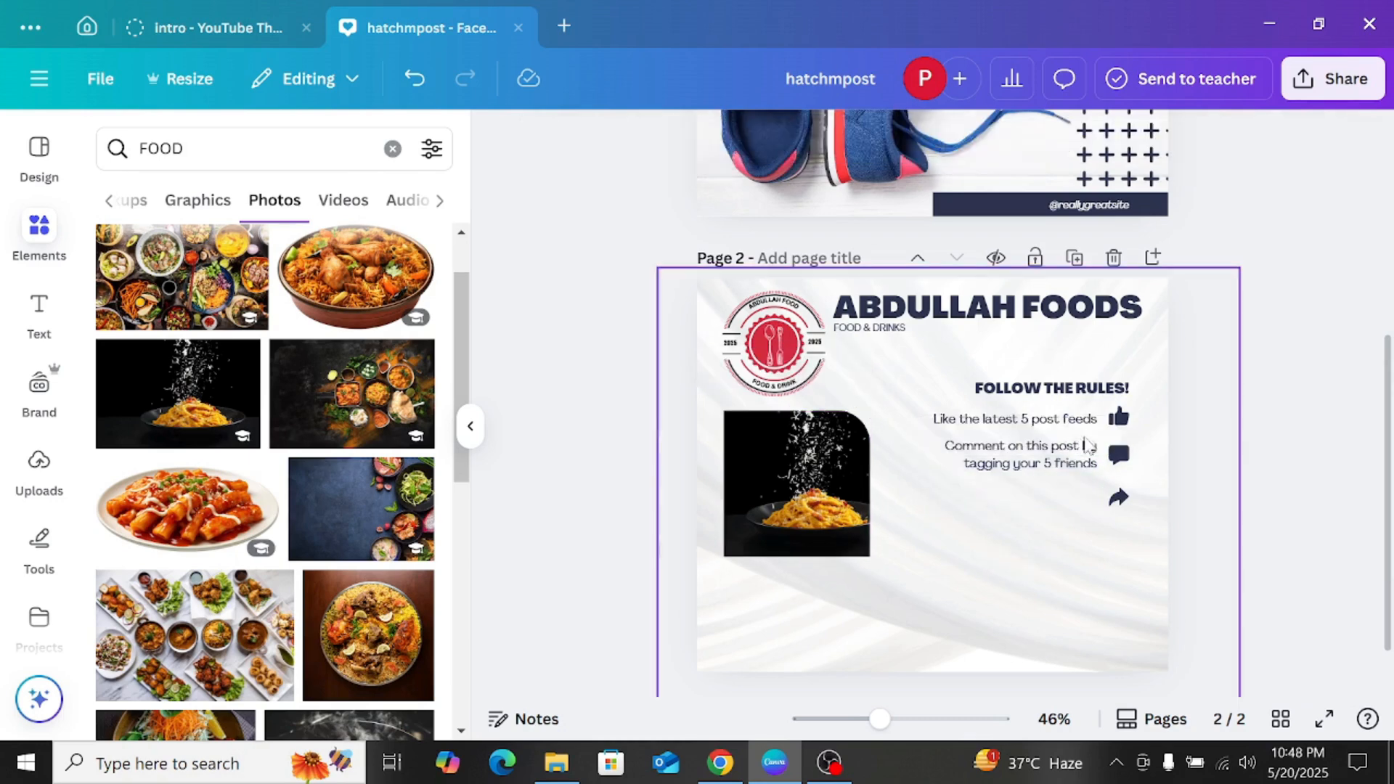
pyautogui.click(1121, 450)
pyautogui.click(1153, 399)
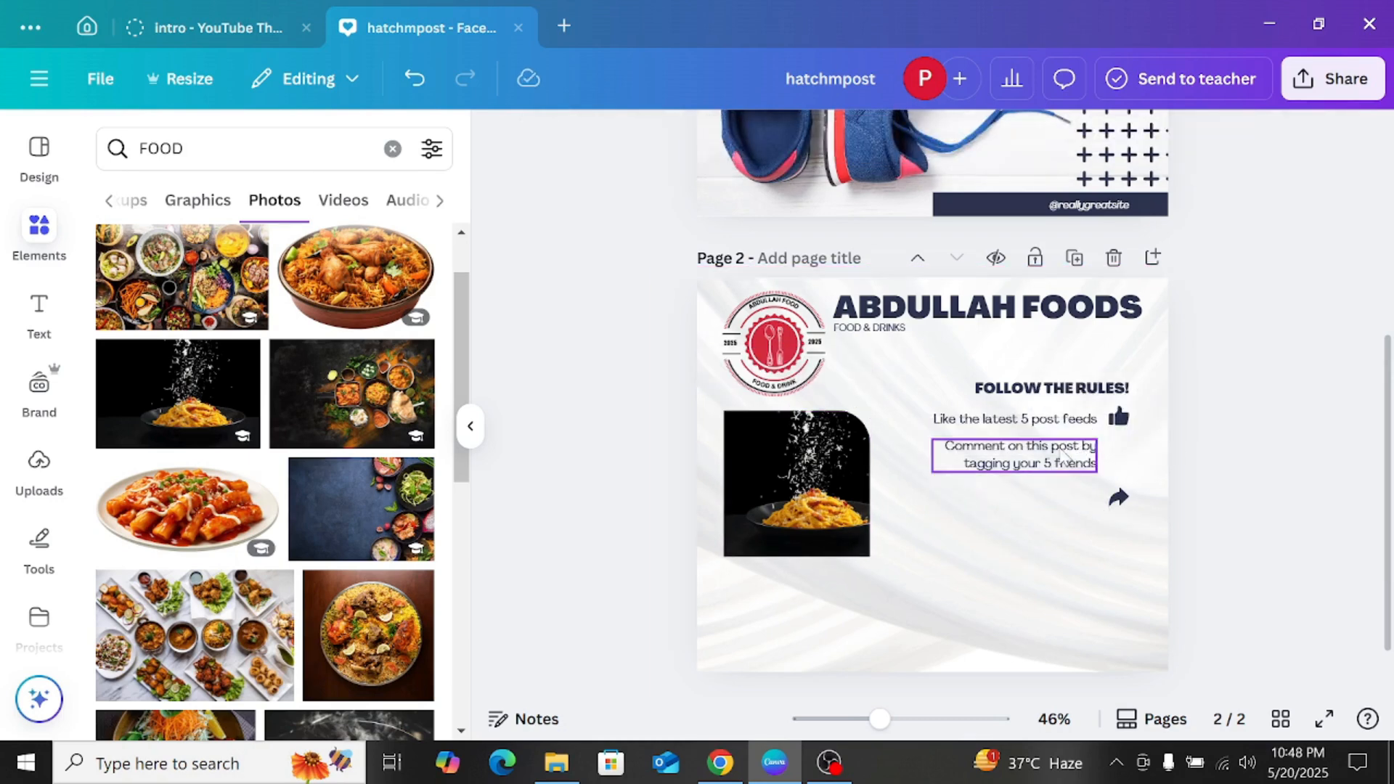
pyautogui.click(1020, 454)
pyautogui.press('Delete')
pyautogui.doubleClick(1069, 417)
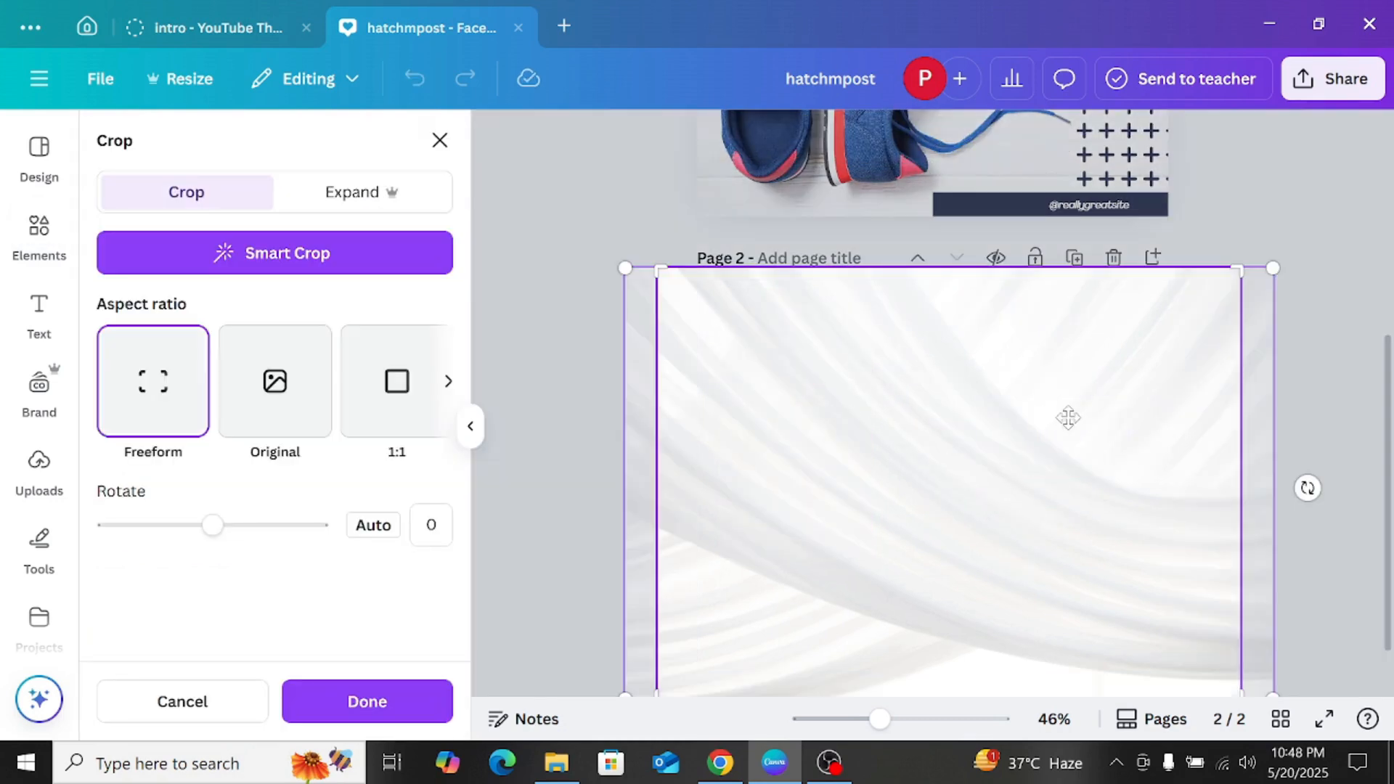
pyautogui.click(1311, 312)
# Step: Delete the "Like the latest 5 post feeds" line, the "FOLLOW THE RULES!" heading and the thumbs-up and share icons from page 2
pyautogui.click(1023, 413)
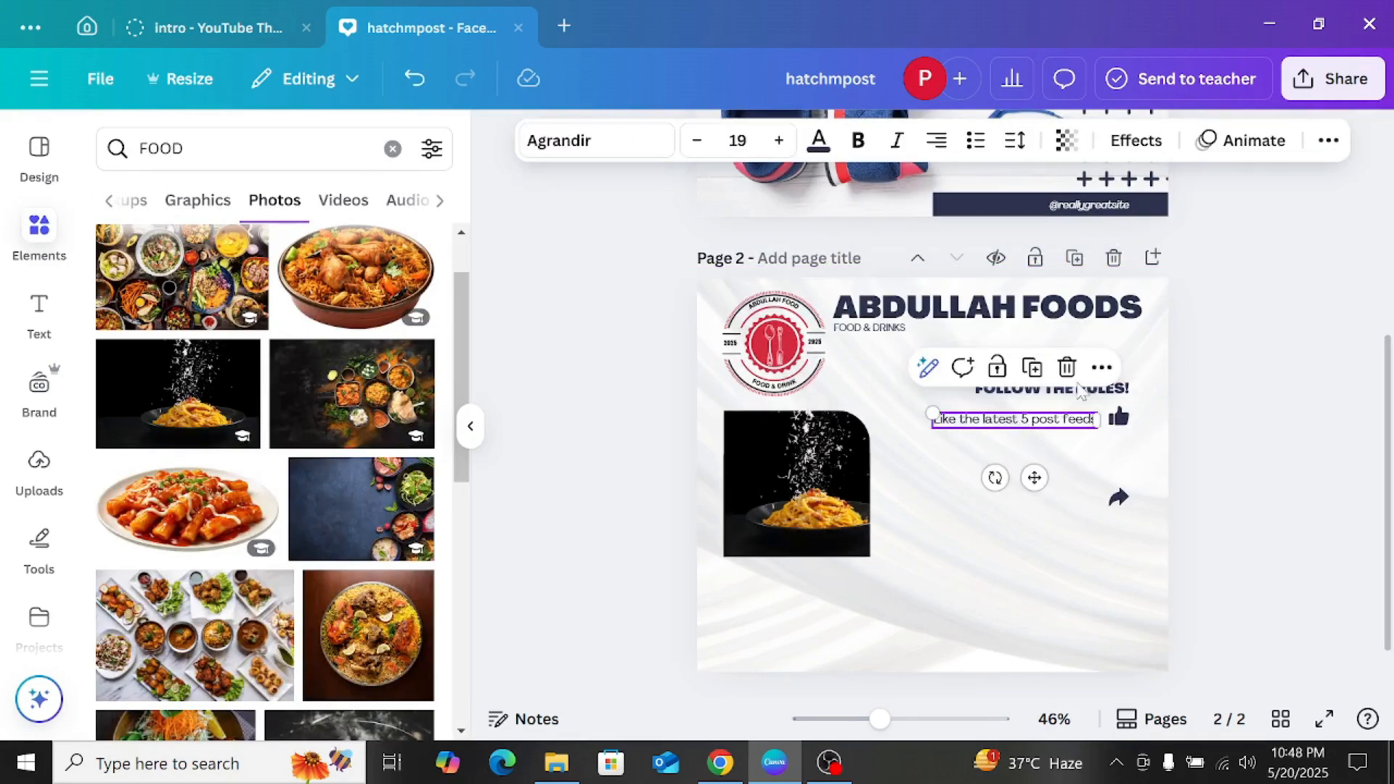
pyautogui.click(1076, 368)
pyautogui.click(1118, 389)
pyautogui.press('Delete')
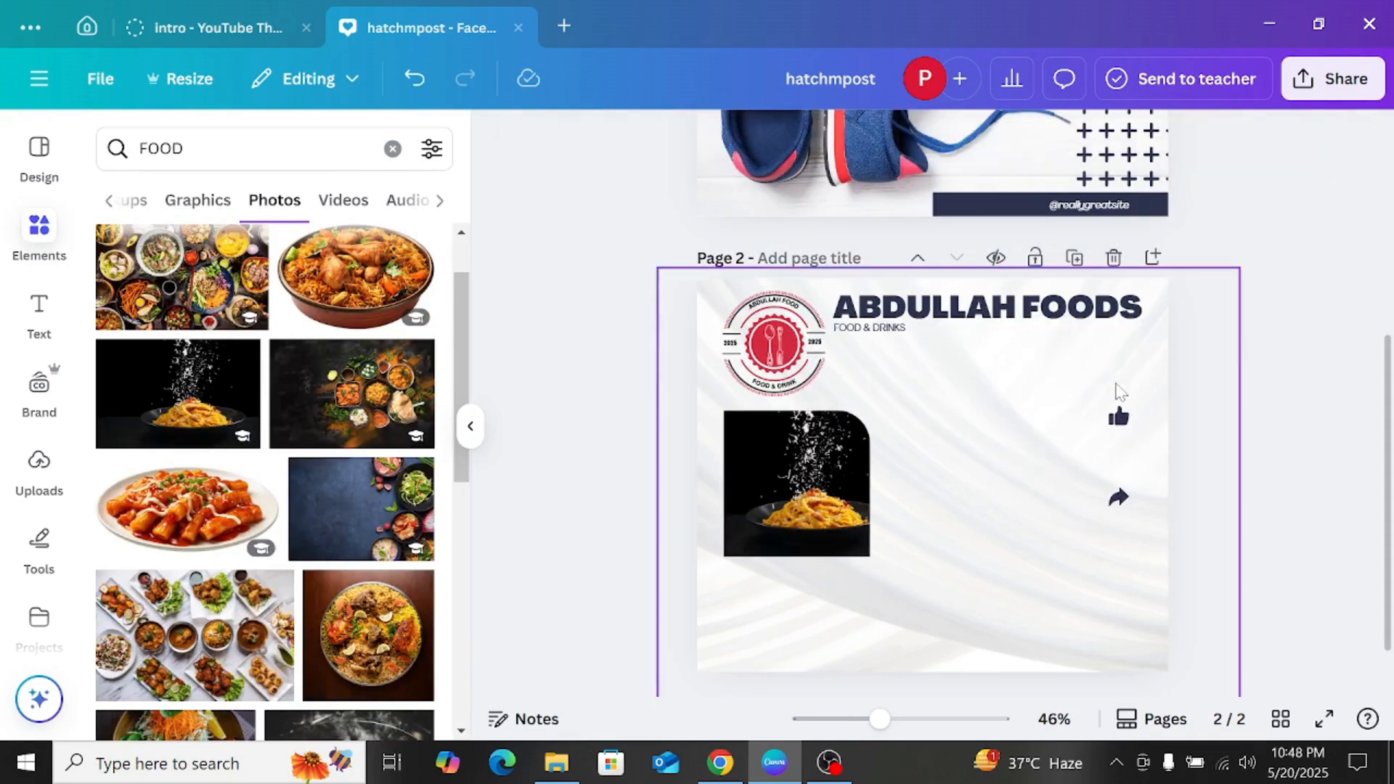
pyautogui.click(1117, 417)
pyautogui.press('Delete')
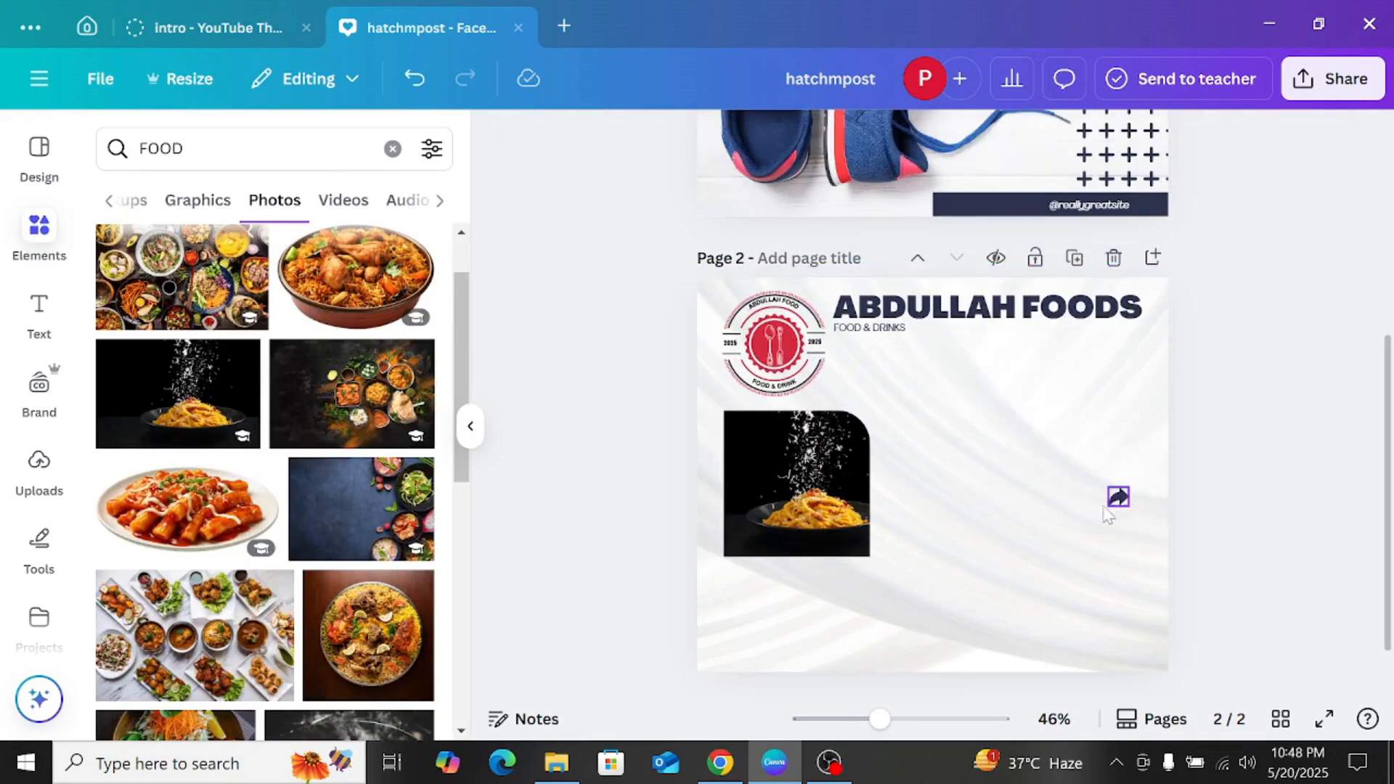
pyautogui.click(1121, 499)
pyautogui.click(1117, 498)
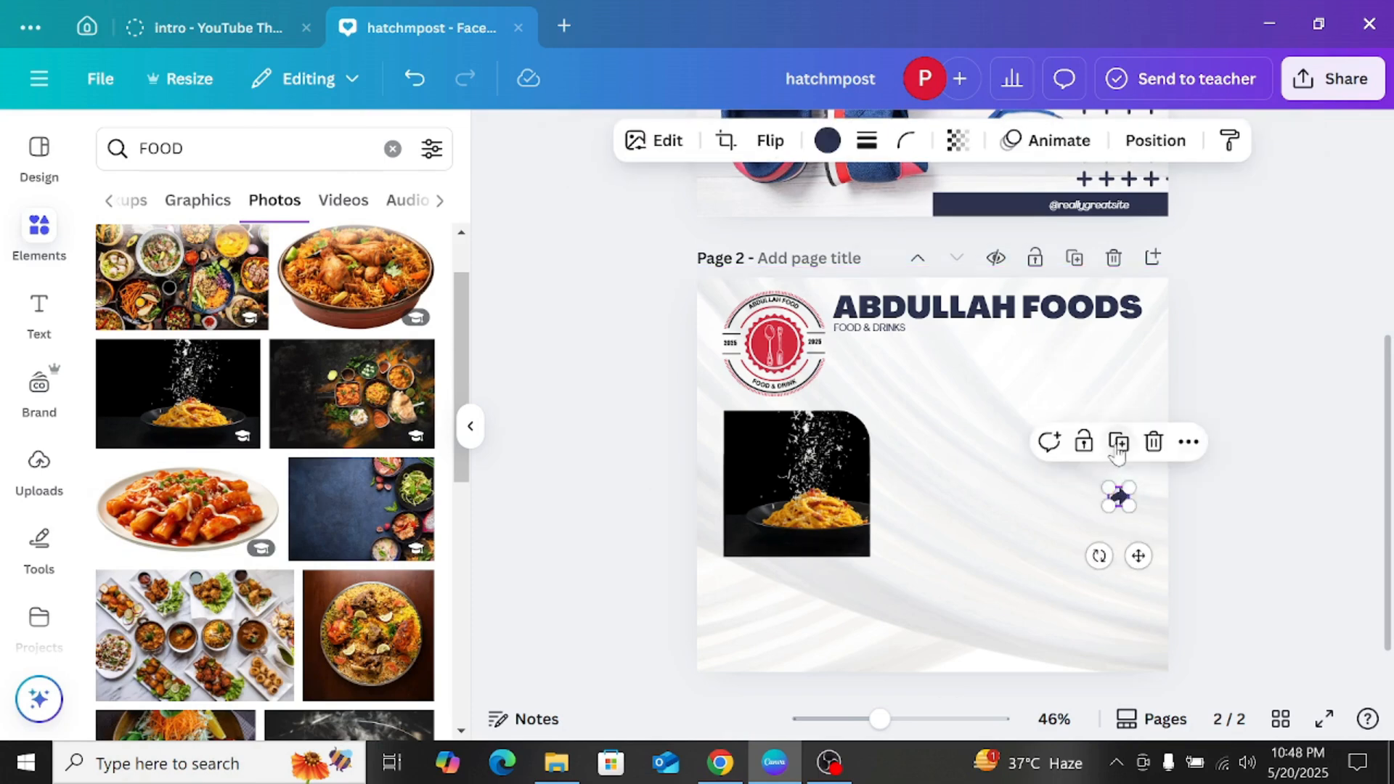
pyautogui.click(1153, 443)
# Step: Move the pasta frame beneath the end of the heading, then duplicate it and place the copy to its lower left
pyautogui.moveTo(835, 502); pyautogui.dragTo(1095, 456)
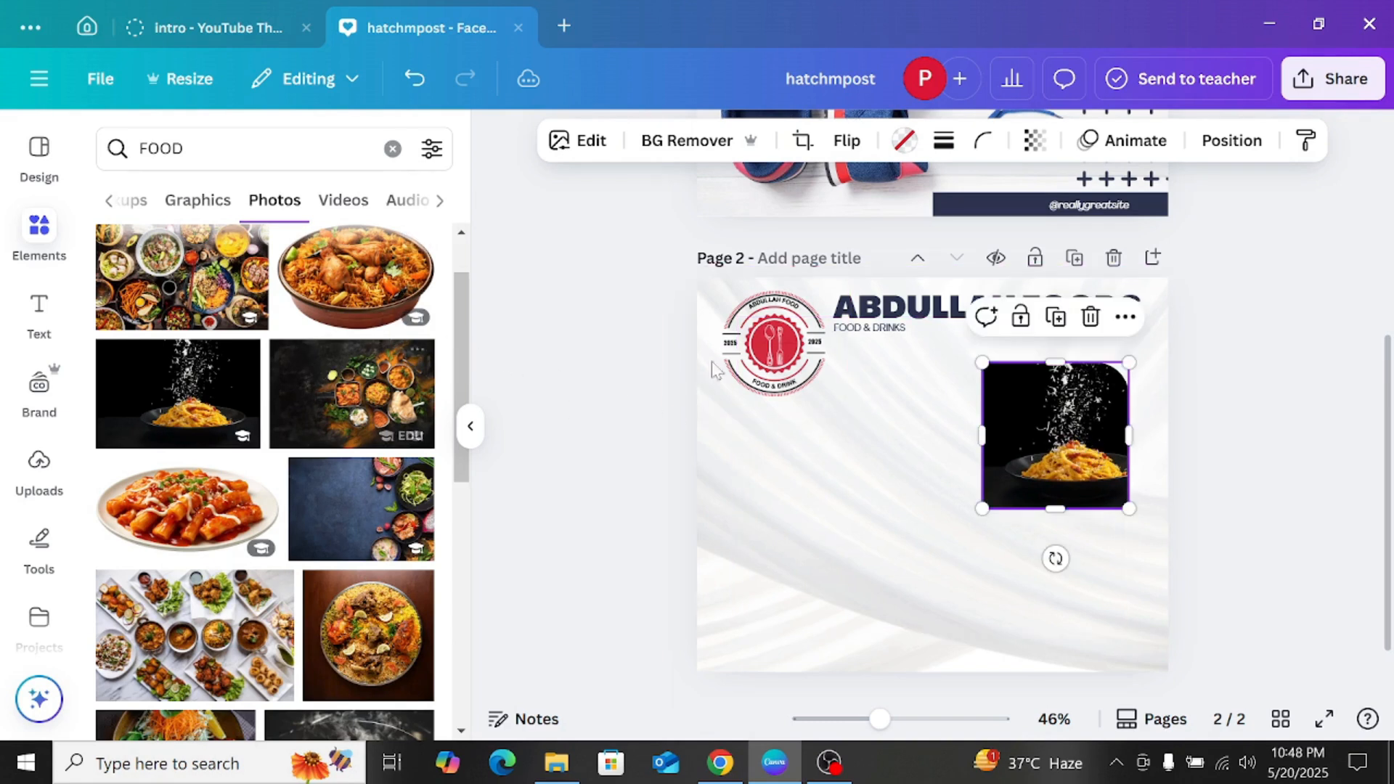
pyautogui.click(1054, 326)
pyautogui.moveTo(1038, 379); pyautogui.dragTo(858, 485)
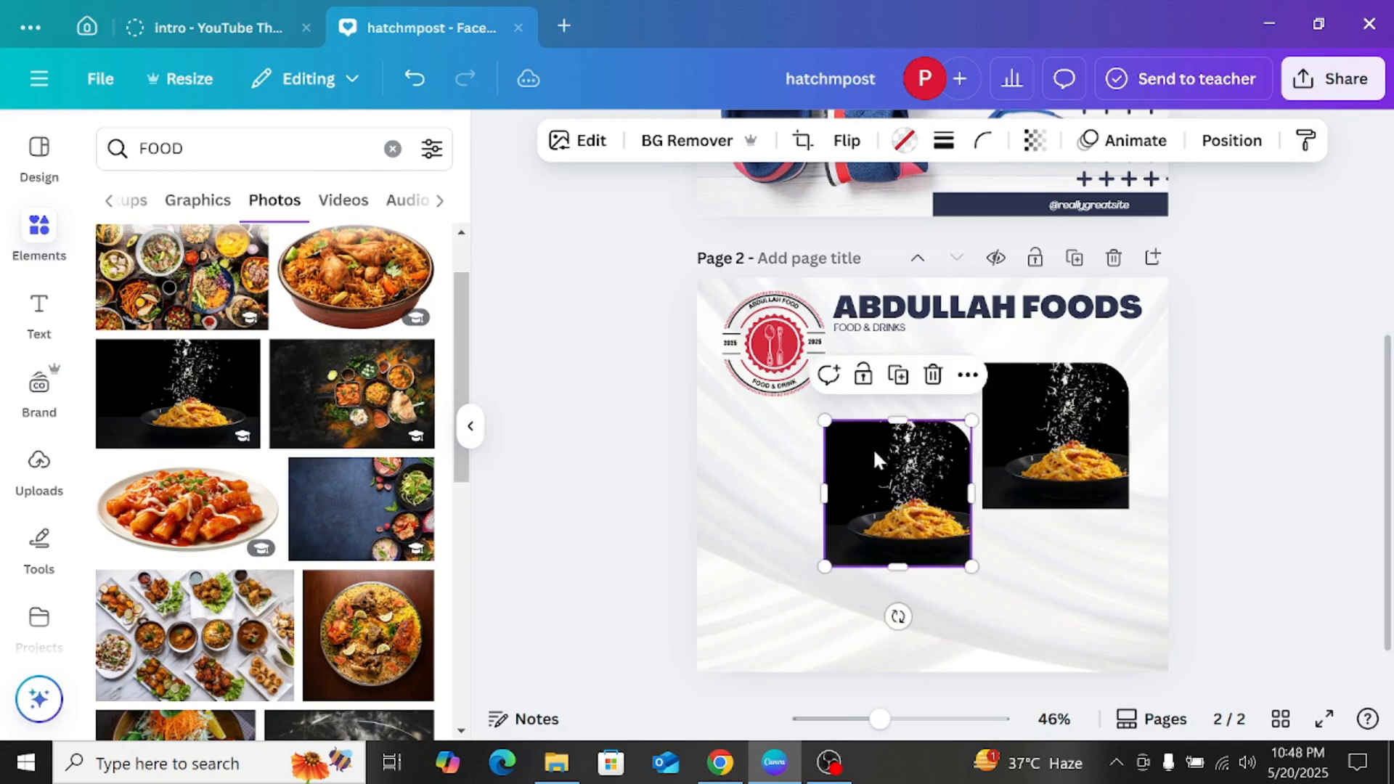
# Step: Replace the pasta image in the copied frame with the photo of chicken and rice in a bowl
pyautogui.click(933, 375)
pyautogui.click(933, 431)
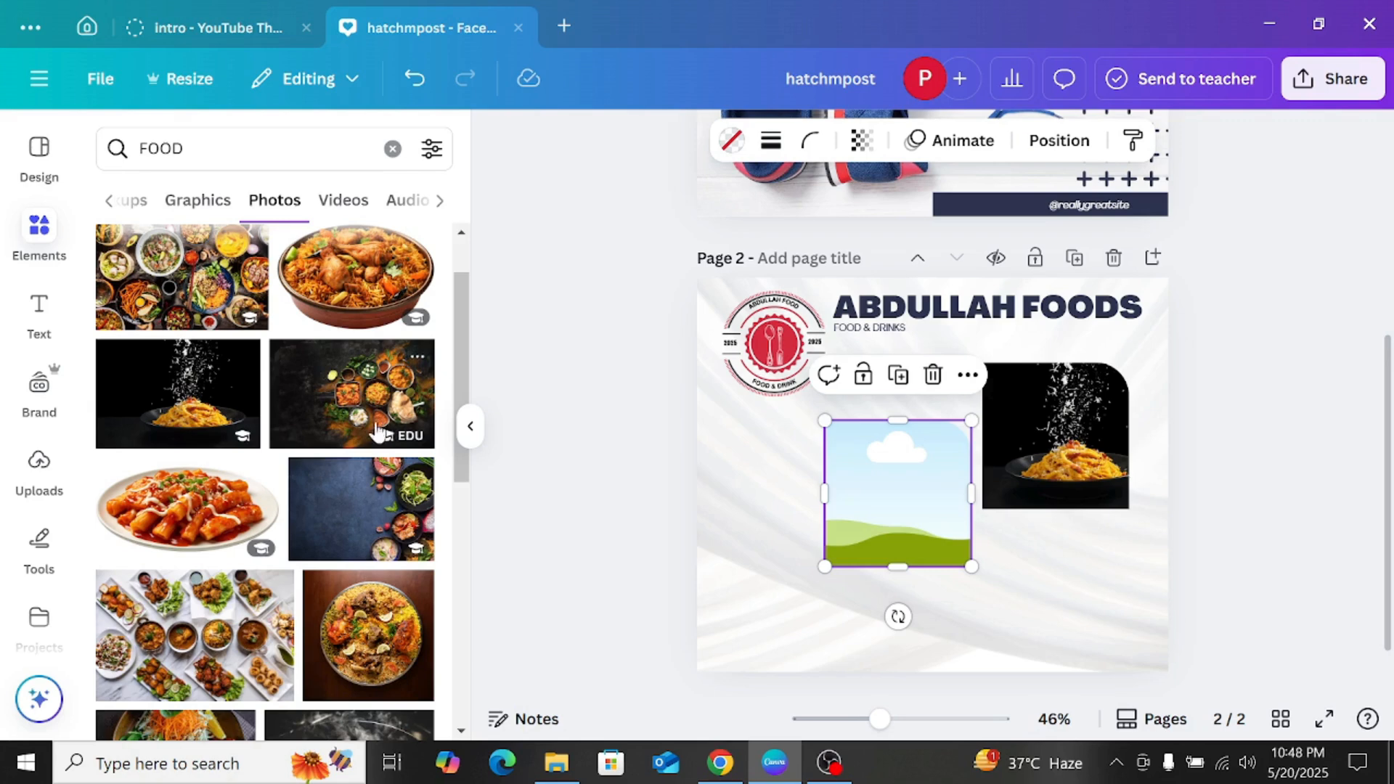
pyautogui.click(356, 315)
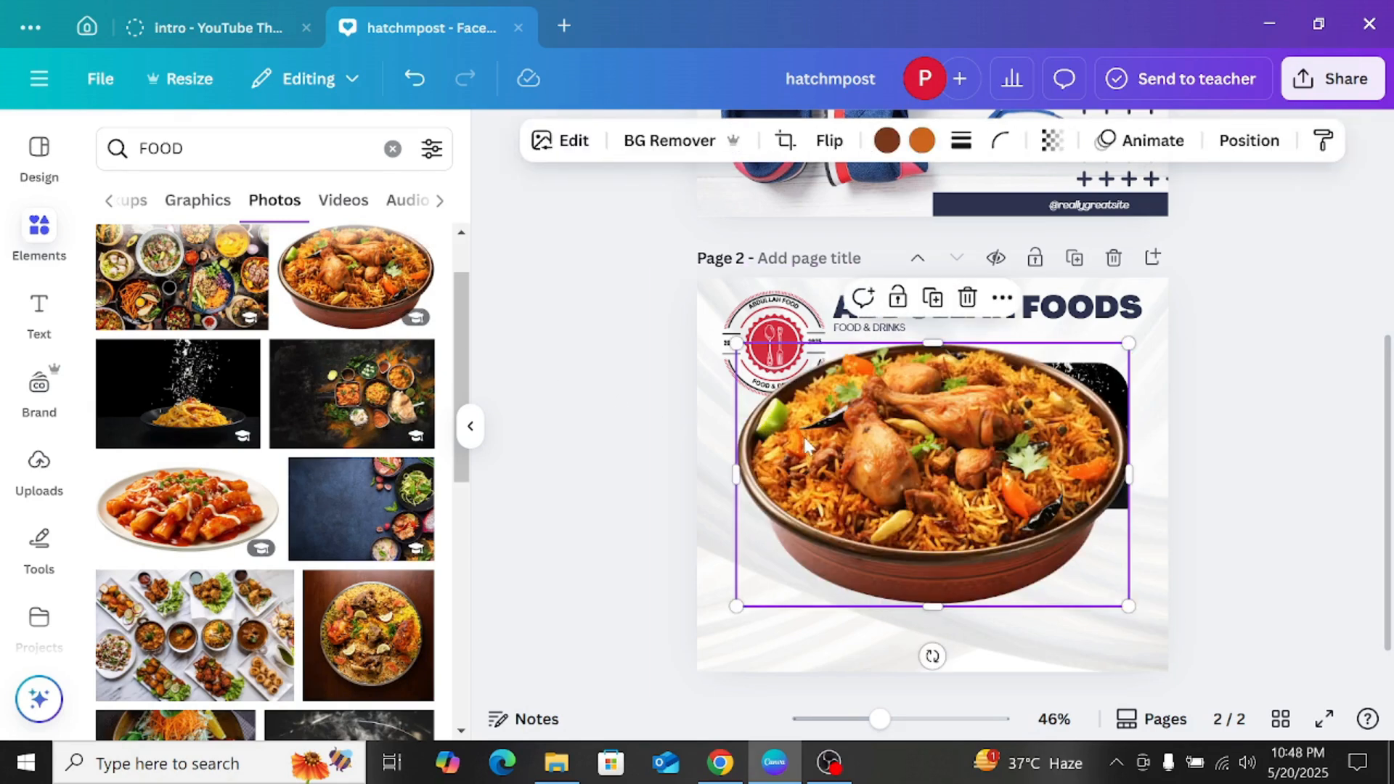
pyautogui.moveTo(798, 420); pyautogui.dragTo(869, 444)
pyautogui.click(900, 479)
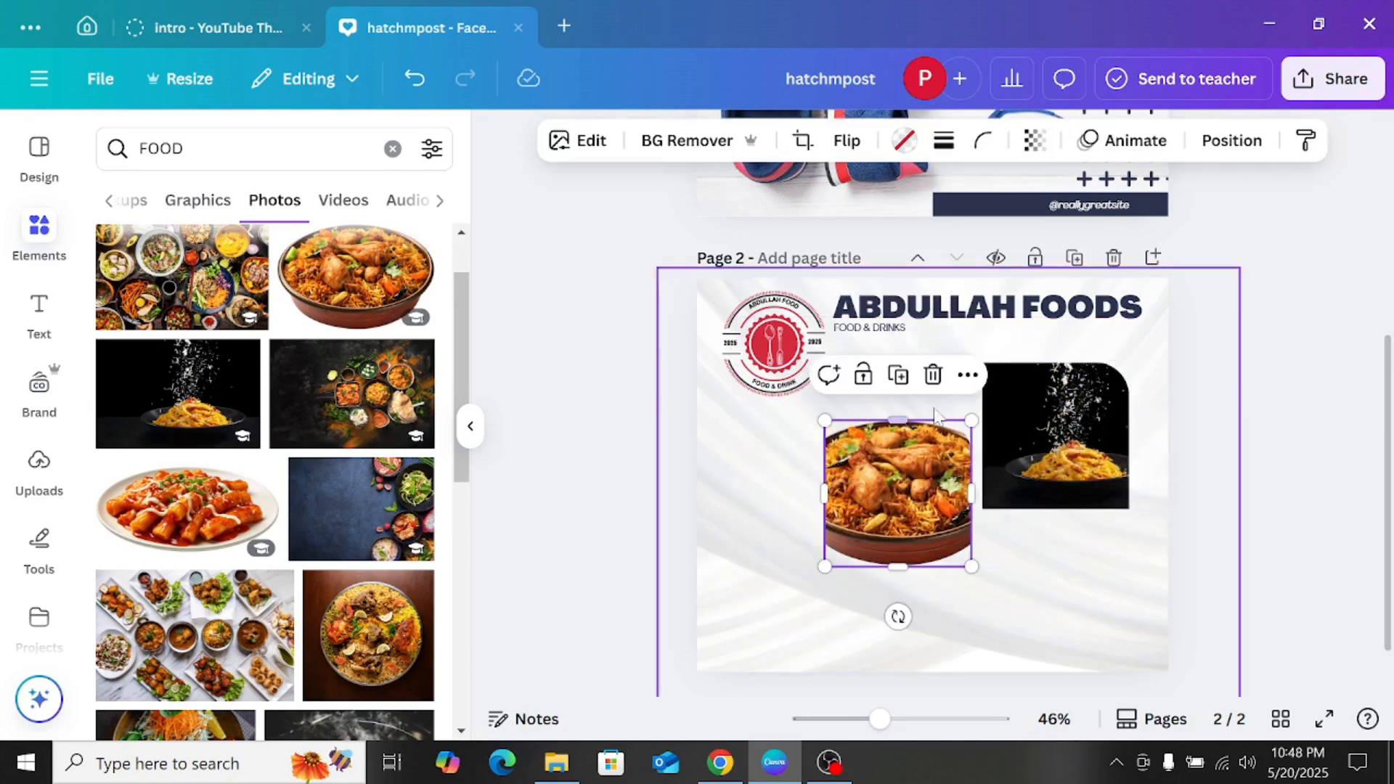
# Step: Swap the chicken and rice image in the copied frame for the dark photo of assorted dishes
pyautogui.click(933, 375)
pyautogui.click(929, 433)
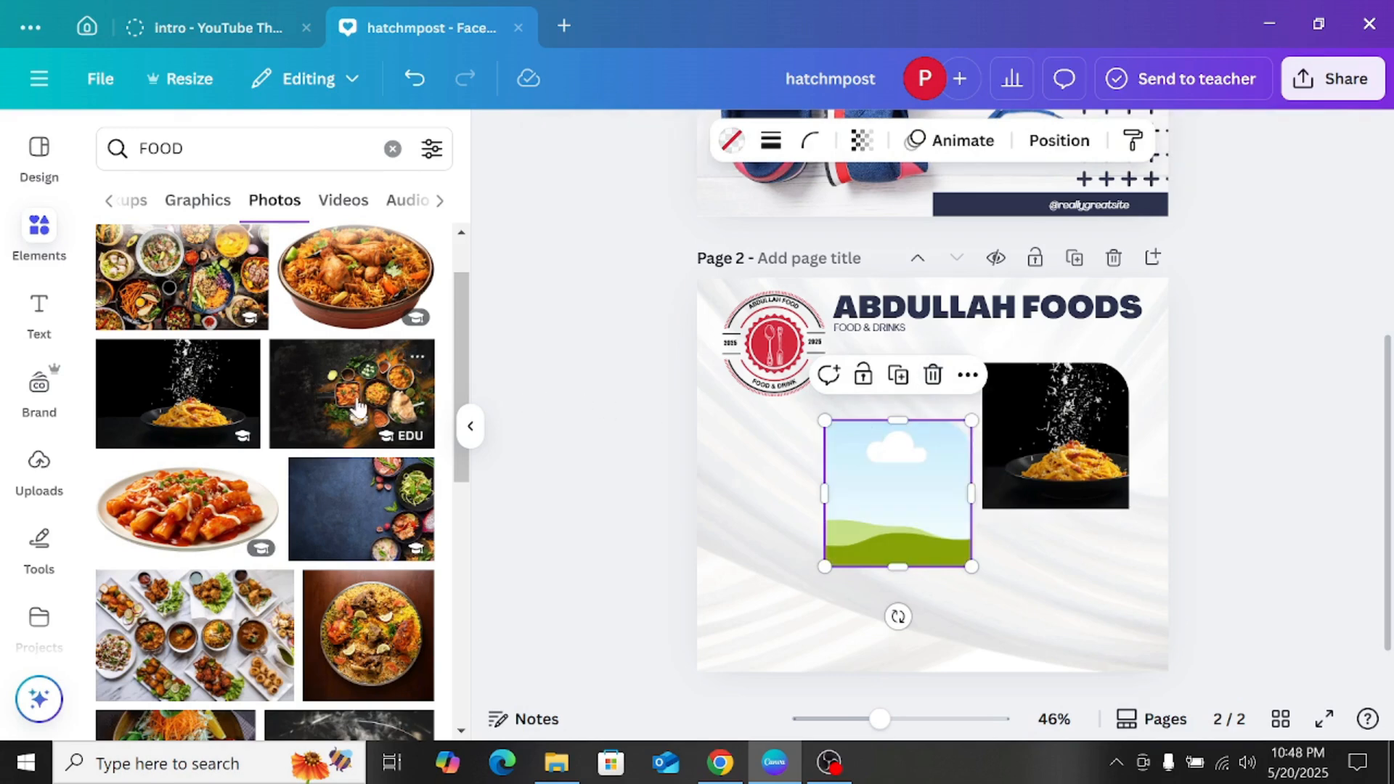
pyautogui.moveTo(356, 408); pyautogui.dragTo(843, 465)
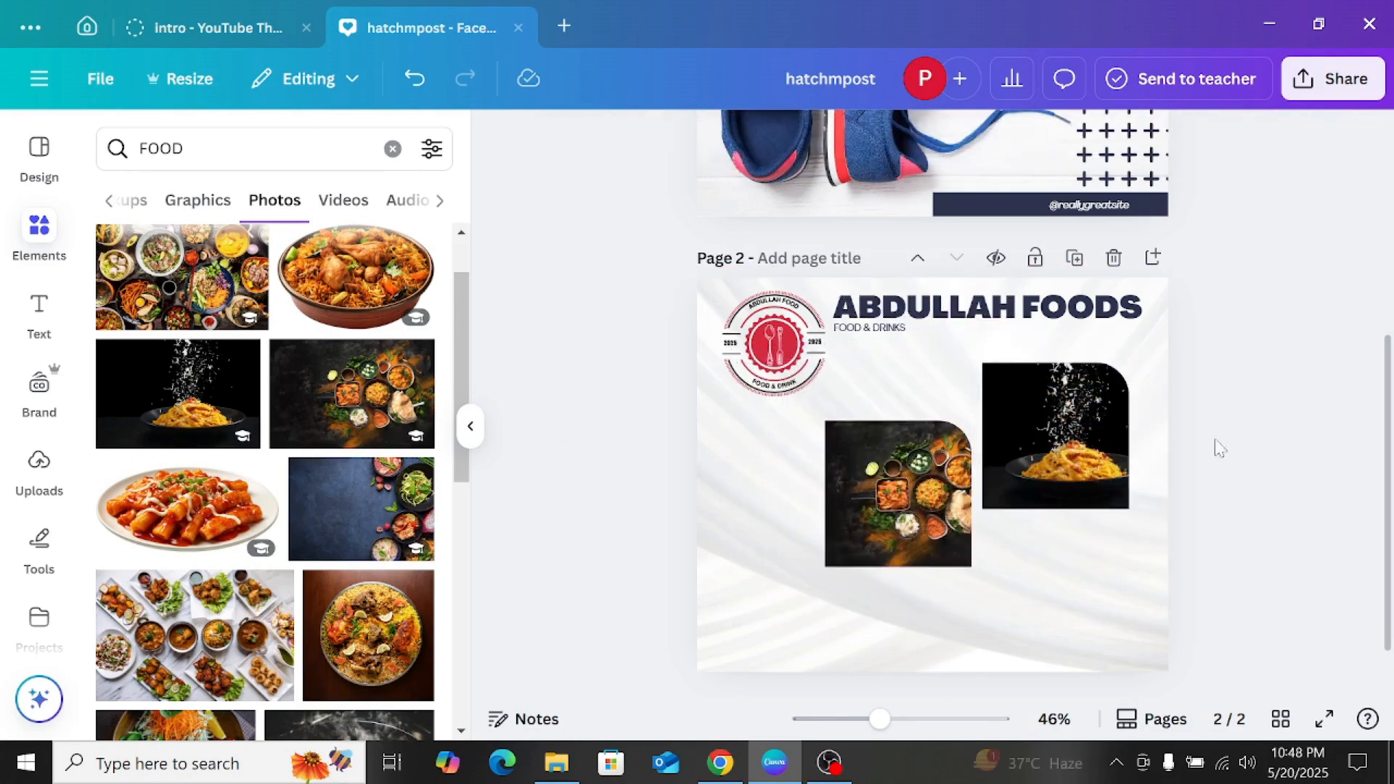
pyautogui.scroll(-2, 1232, 371)
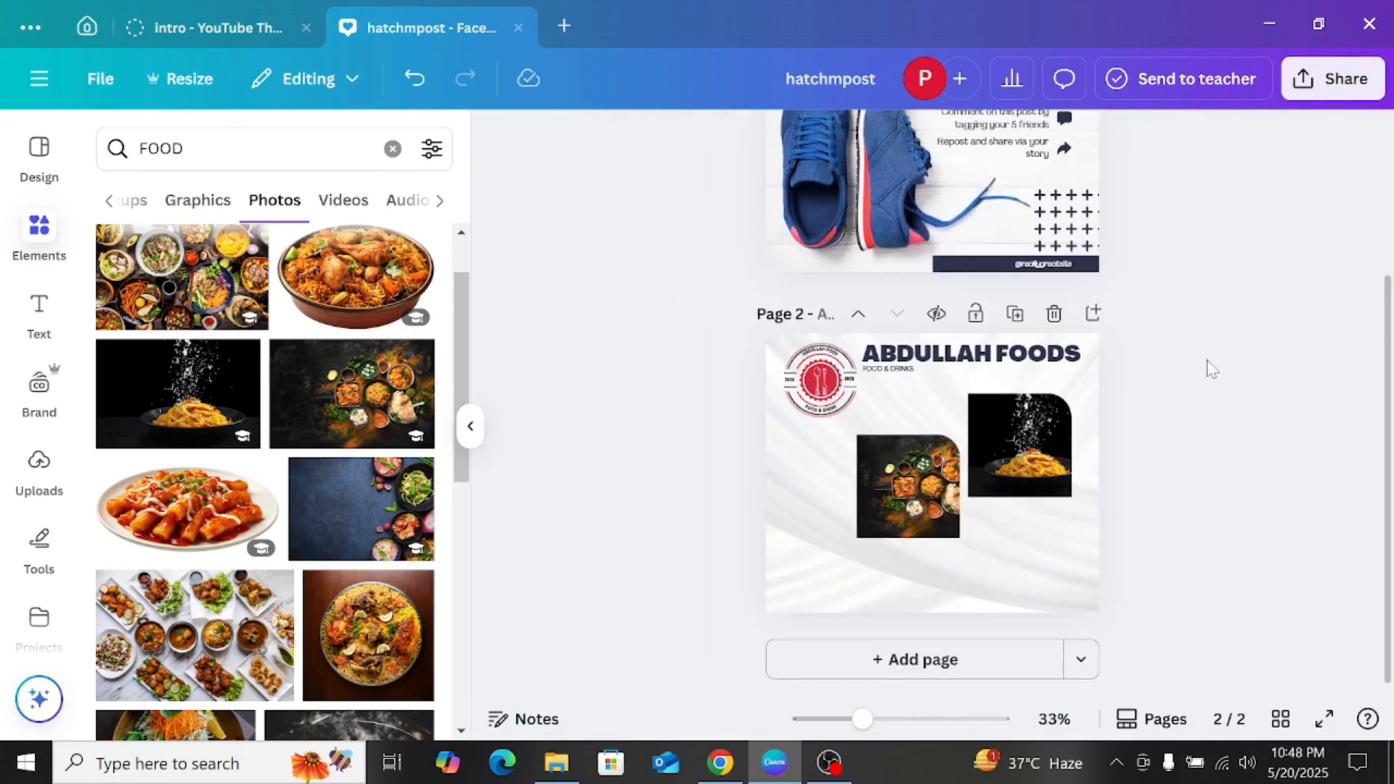
pyautogui.scroll(1, 1182, 390)
pyautogui.scroll(-1, 1182, 391)
pyautogui.scroll(-1, 1178, 392)
pyautogui.scroll(4, 1179, 392)
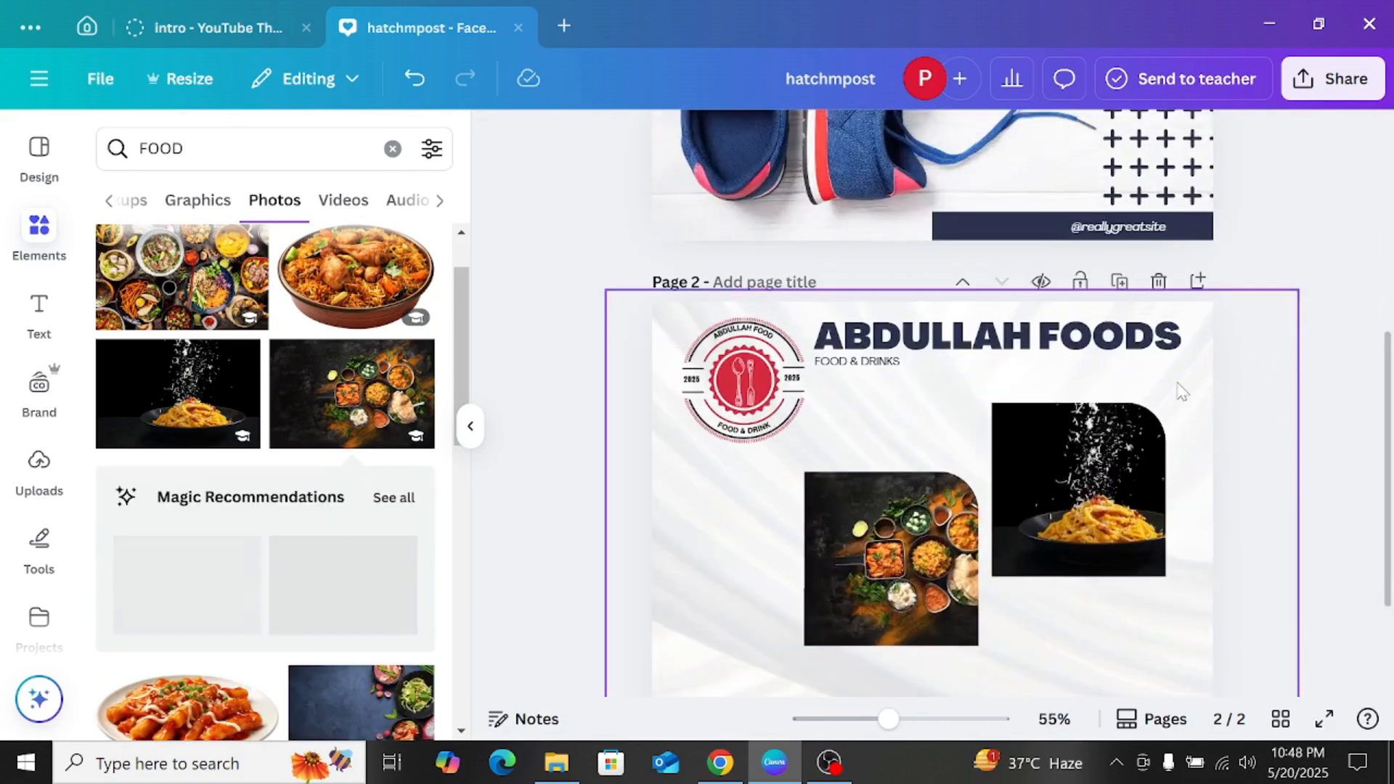
pyautogui.scroll(-1, 1180, 392)
pyautogui.scroll(1, 1181, 392)
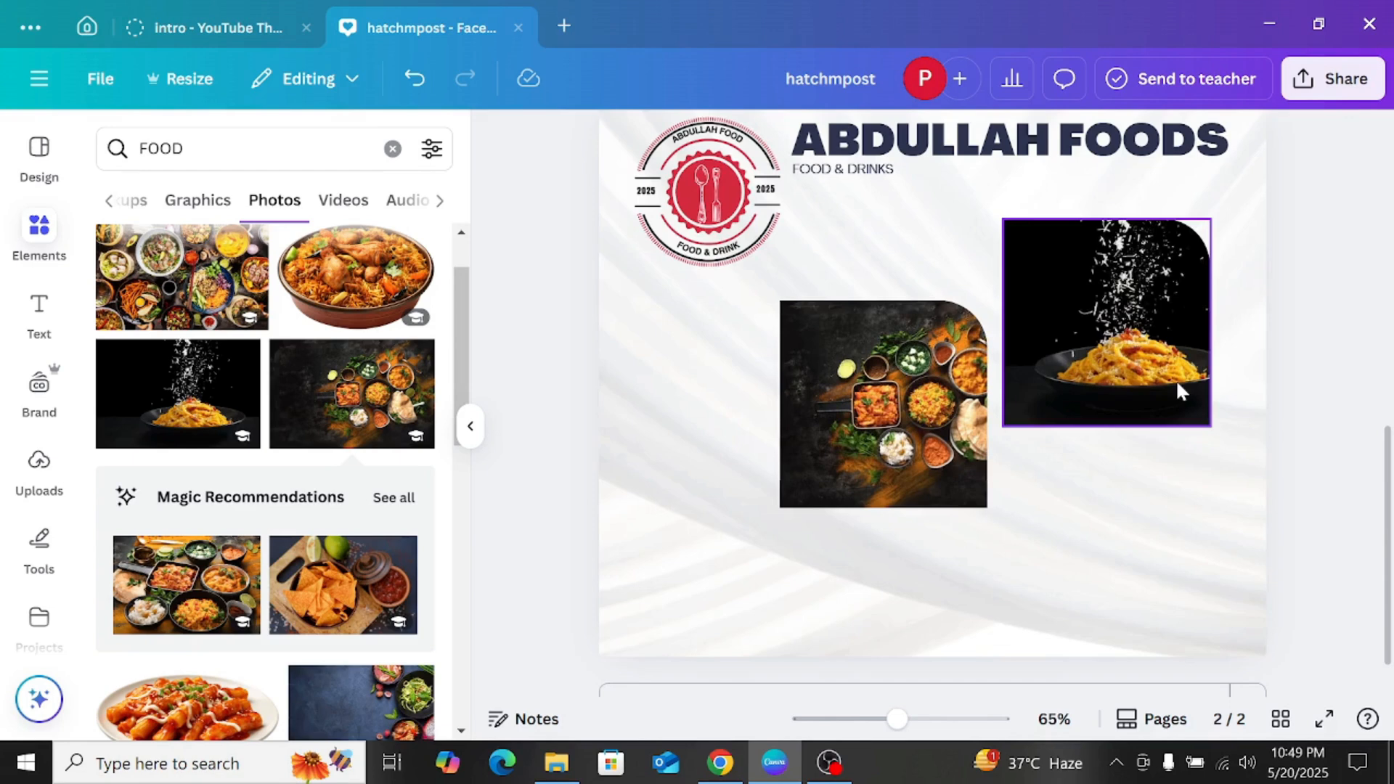
pyautogui.scroll(-2, 1181, 392)
# Step: Add the cutout photo of the oval plate with red sauce, shrink it and place it below the pasta frame
pyautogui.click(909, 473)
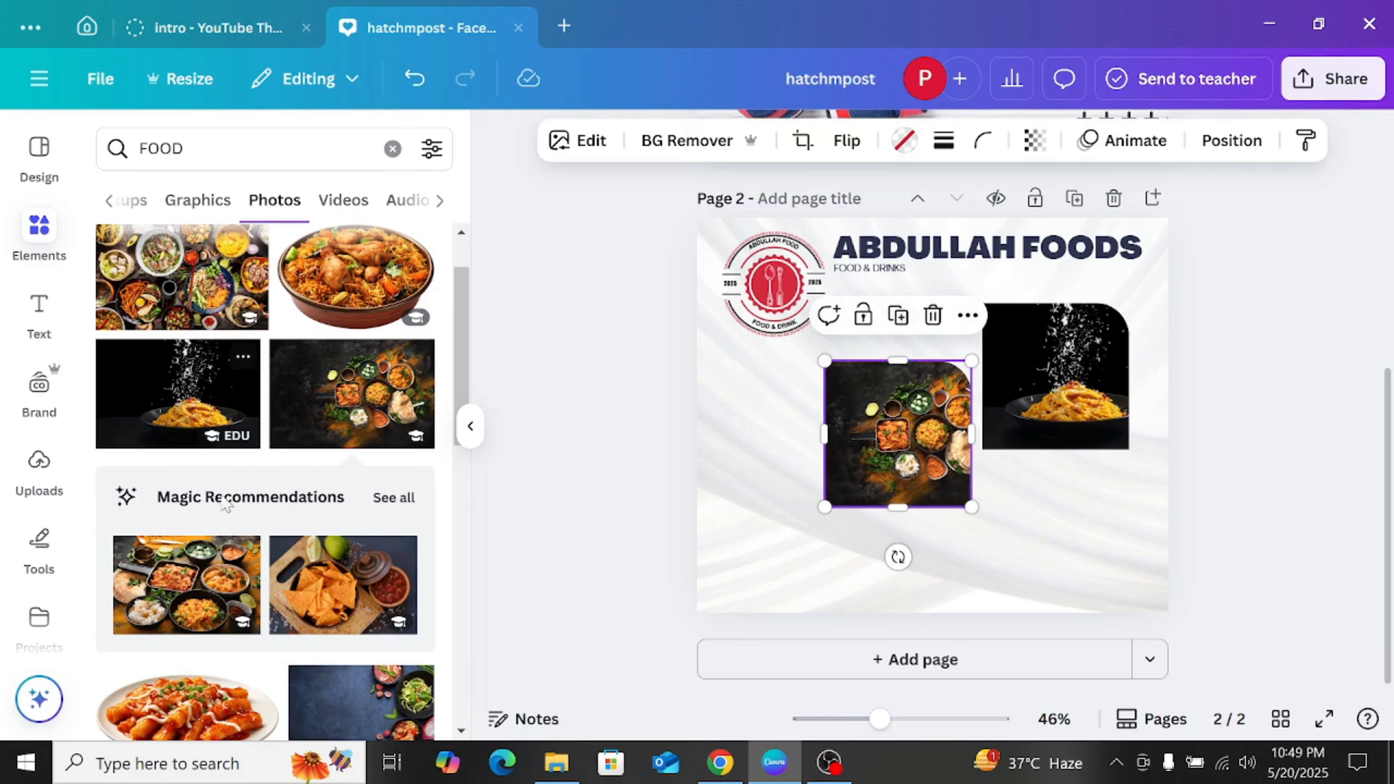
pyautogui.scroll(-2, 227, 505)
pyautogui.click(225, 625)
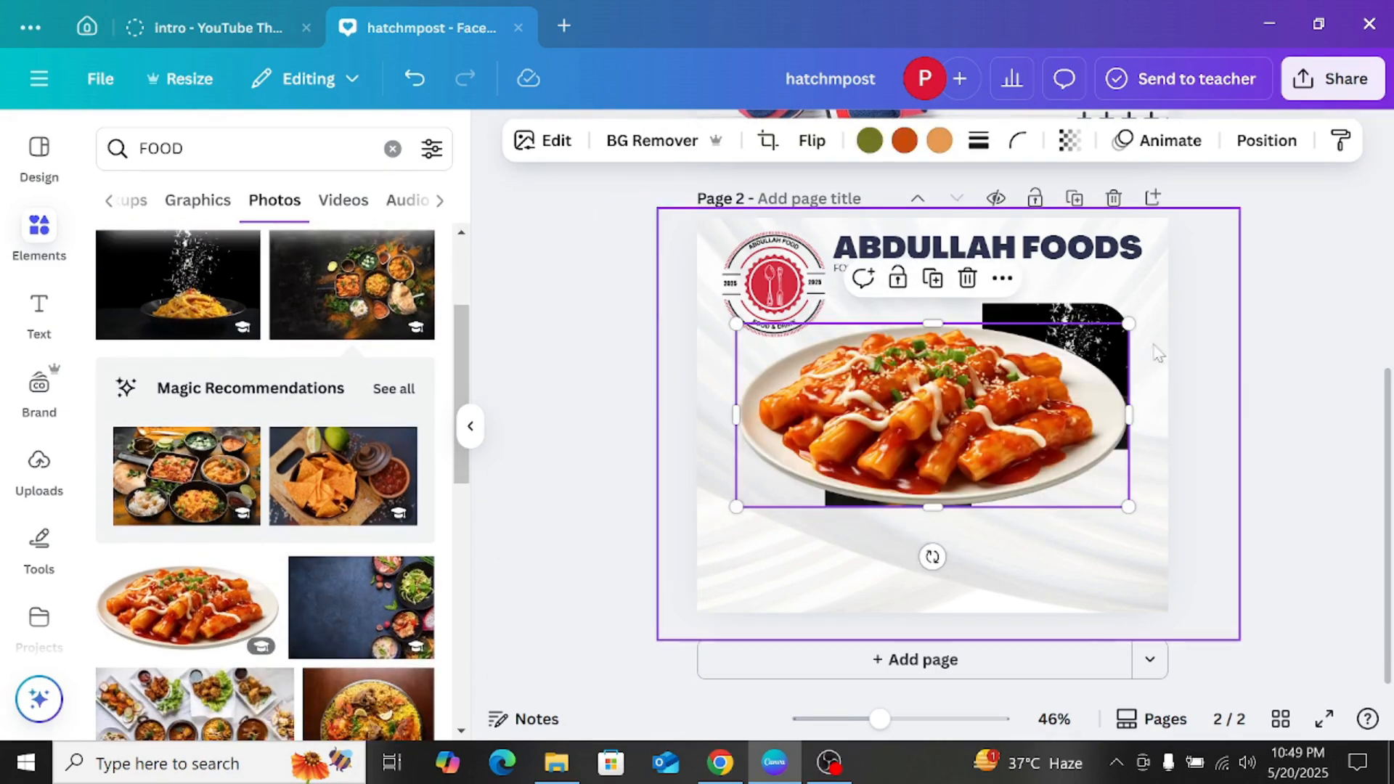
pyautogui.moveTo(1128, 323); pyautogui.dragTo(996, 420)
pyautogui.moveTo(791, 479); pyautogui.dragTo(1126, 519)
pyautogui.click(1184, 428)
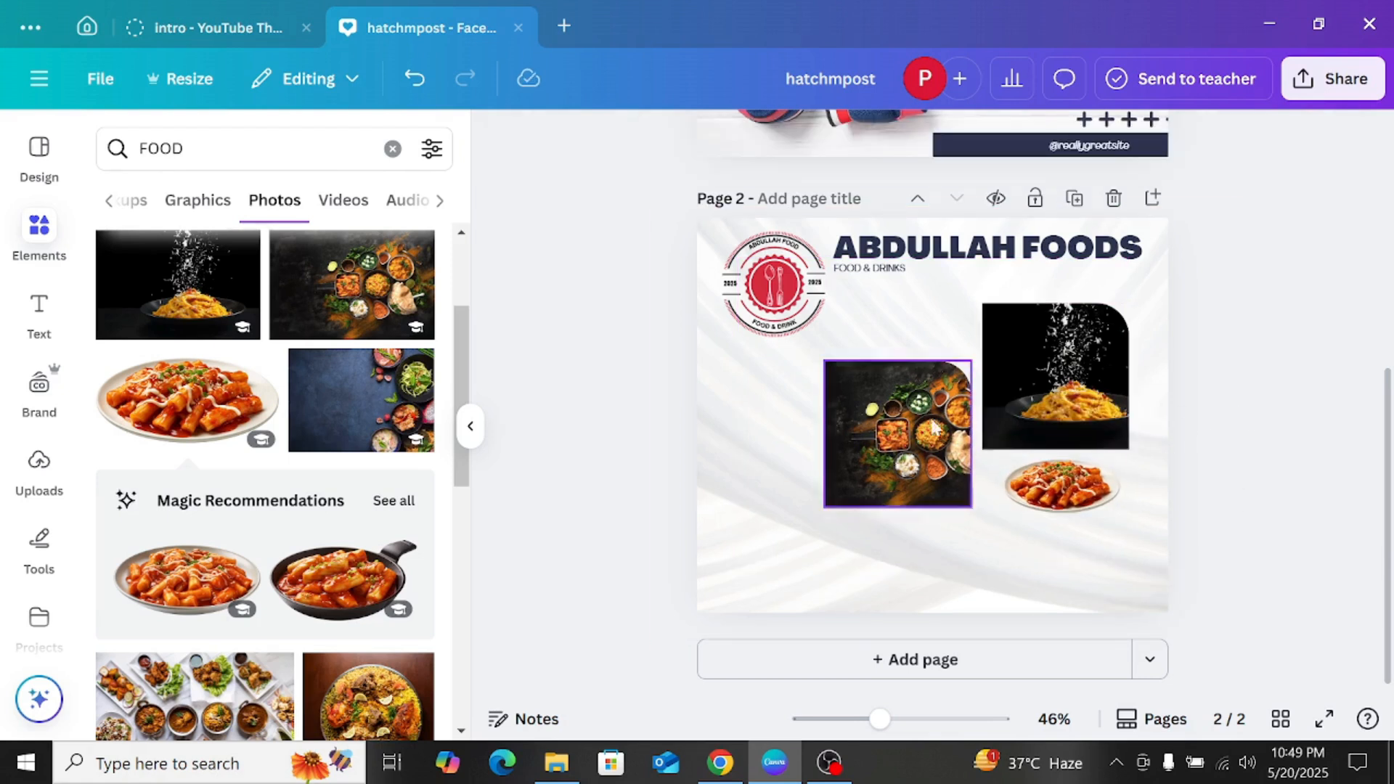
# Step: Delete both photo frames, together with their images, from page 2
pyautogui.click(933, 378)
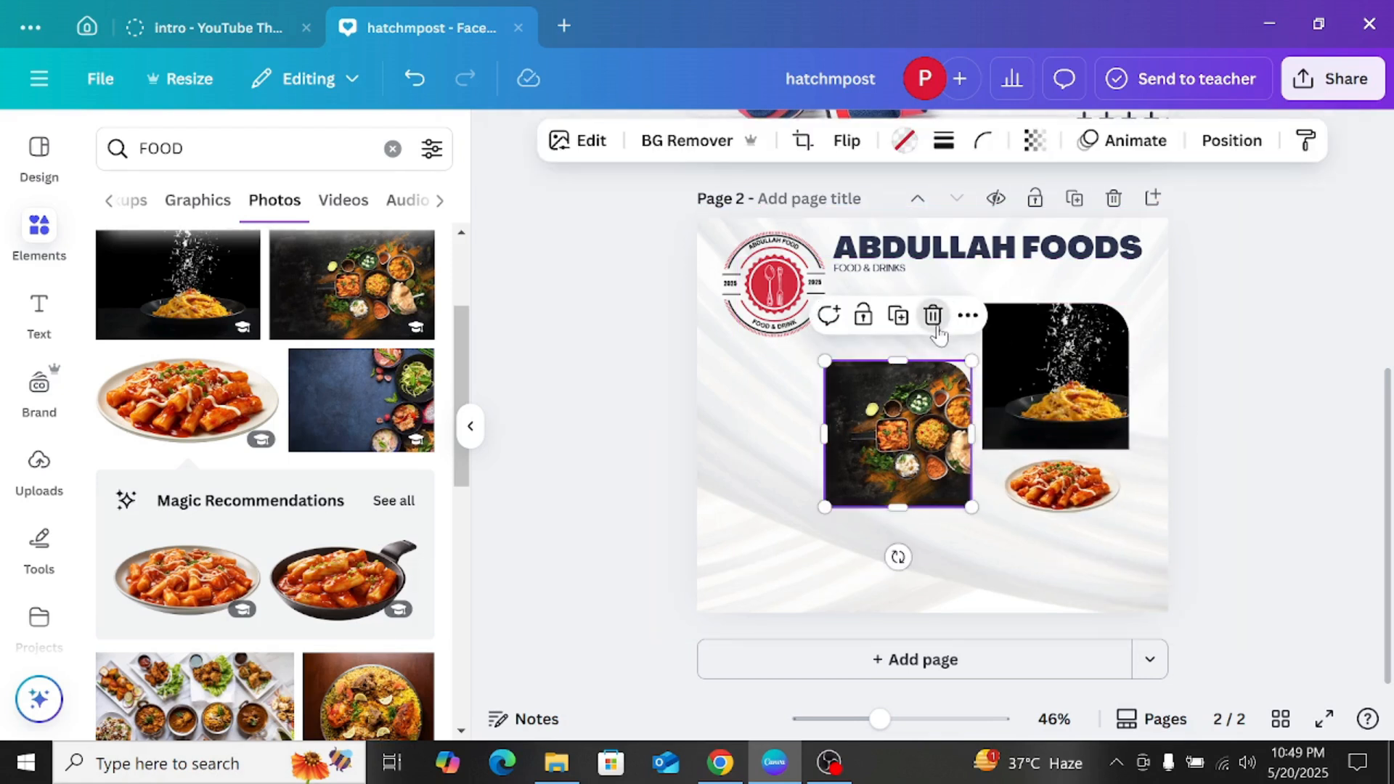
pyautogui.click(935, 324)
pyautogui.click(944, 370)
pyautogui.click(933, 315)
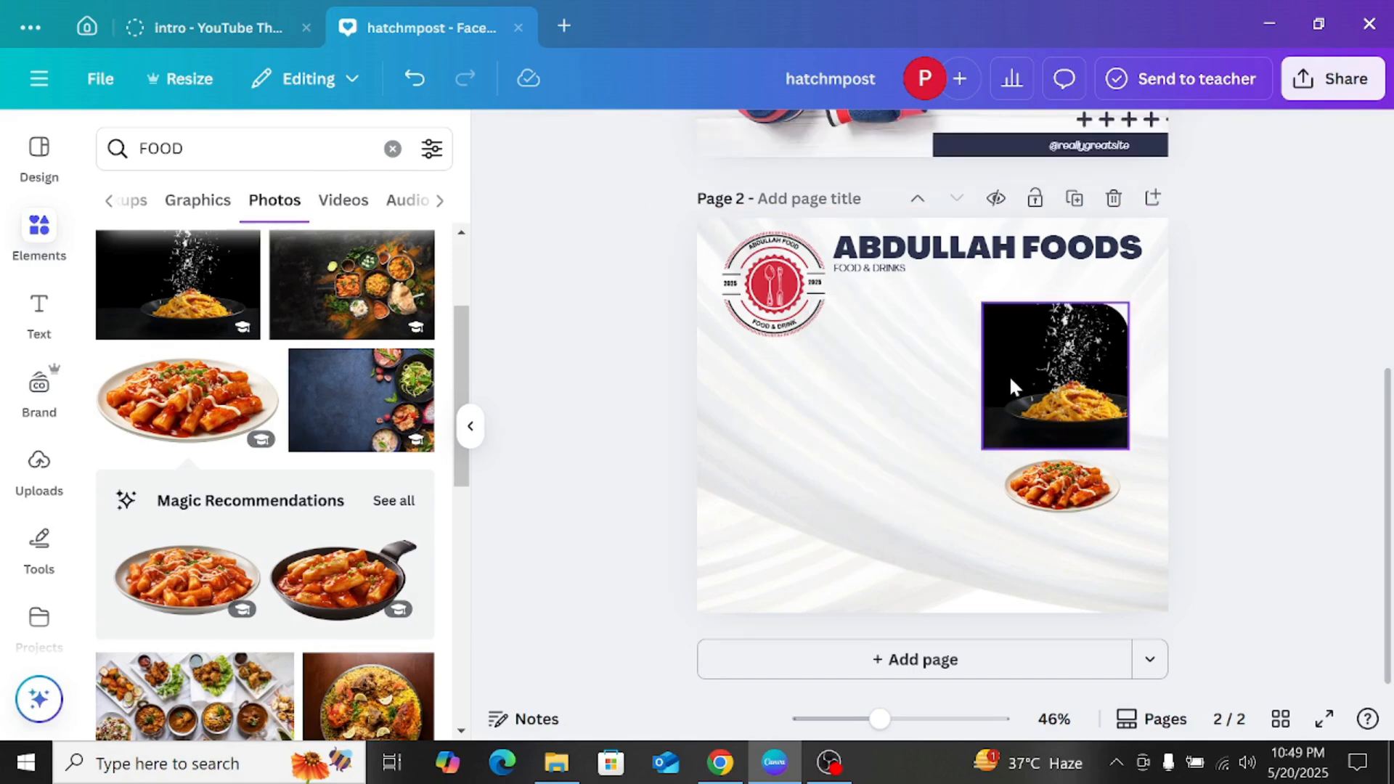
pyautogui.click(1014, 387)
pyautogui.click(1092, 255)
pyautogui.click(1074, 357)
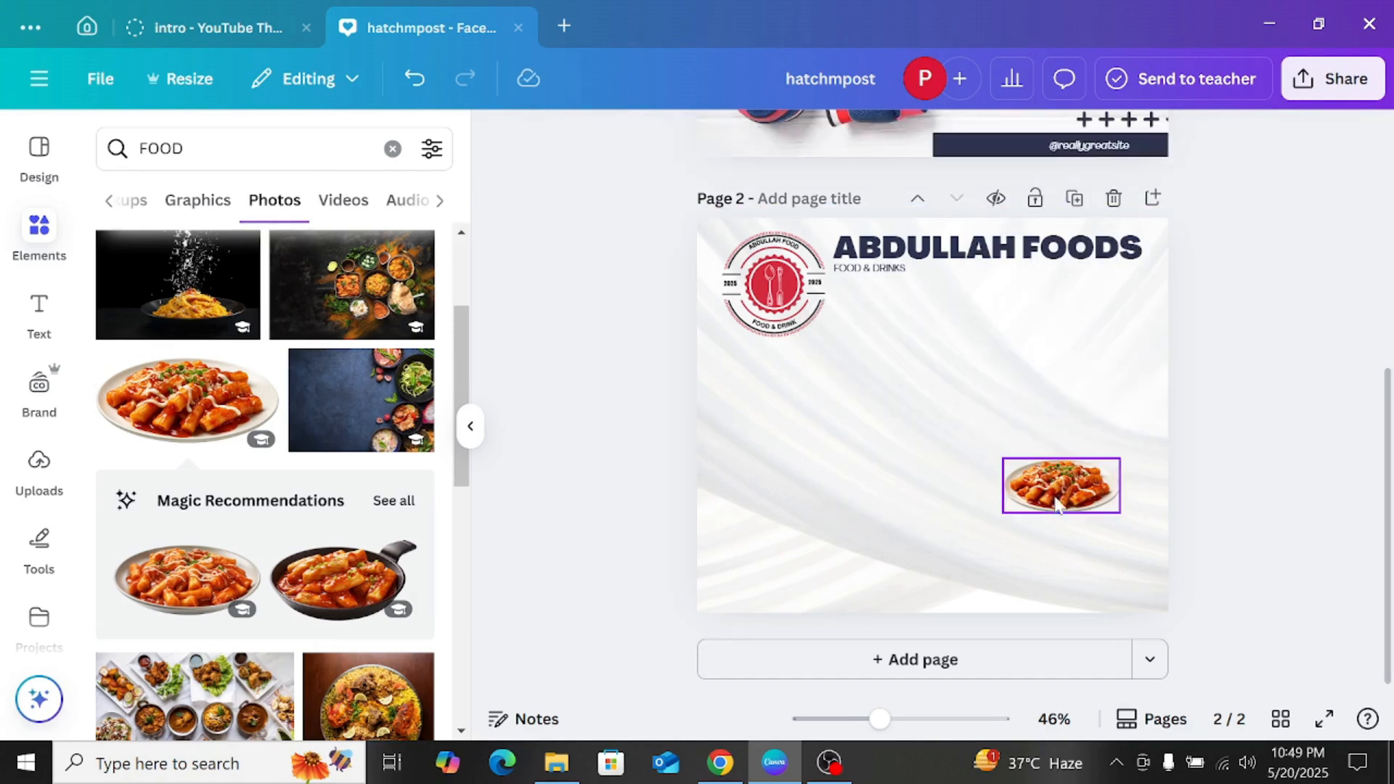
# Step: Enlarge the red-sauce plate photo and position it in the right half of page 2, below the heading
pyautogui.moveTo(1057, 503); pyautogui.dragTo(850, 395)
pyautogui.moveTo(953, 374); pyautogui.dragTo(947, 446)
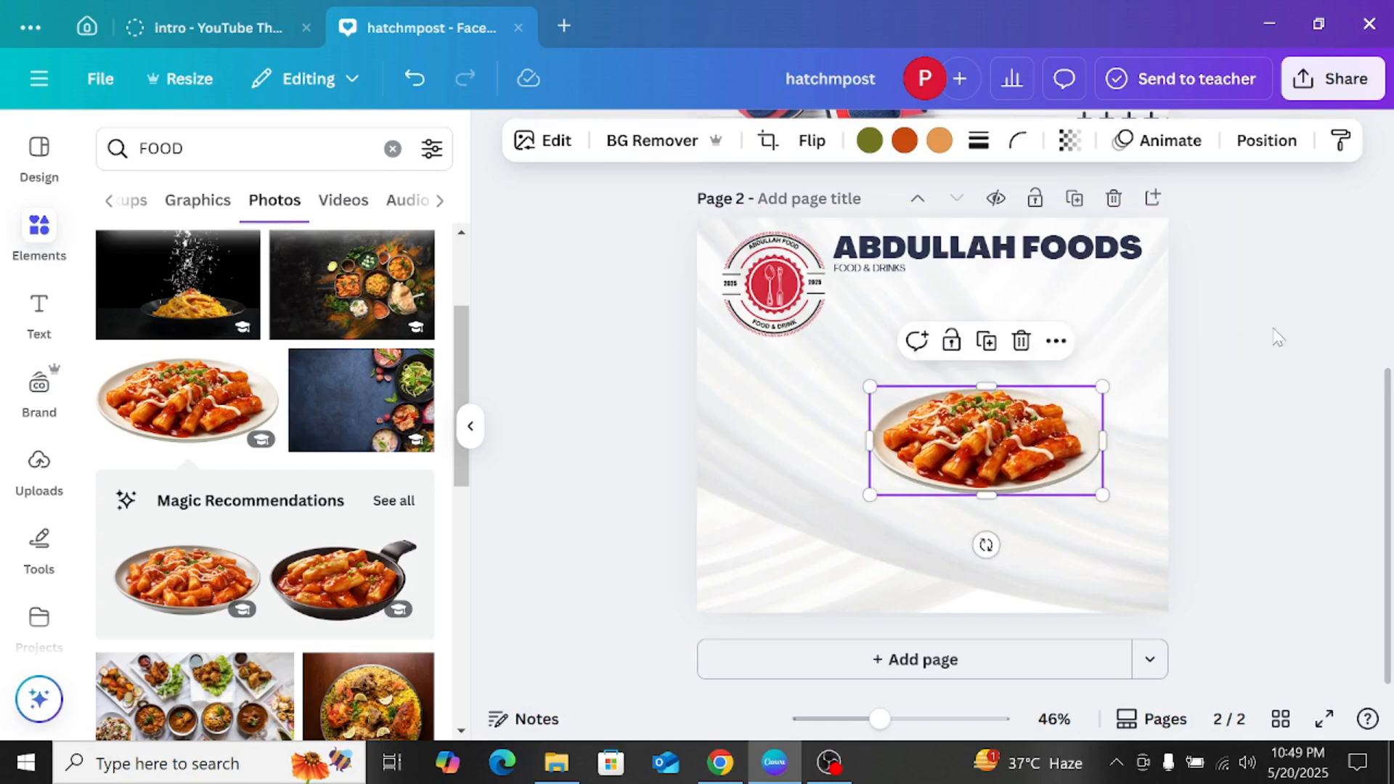
pyautogui.click(1296, 332)
pyautogui.click(1049, 440)
pyautogui.moveTo(1049, 441); pyautogui.dragTo(1063, 444)
pyautogui.click(1284, 320)
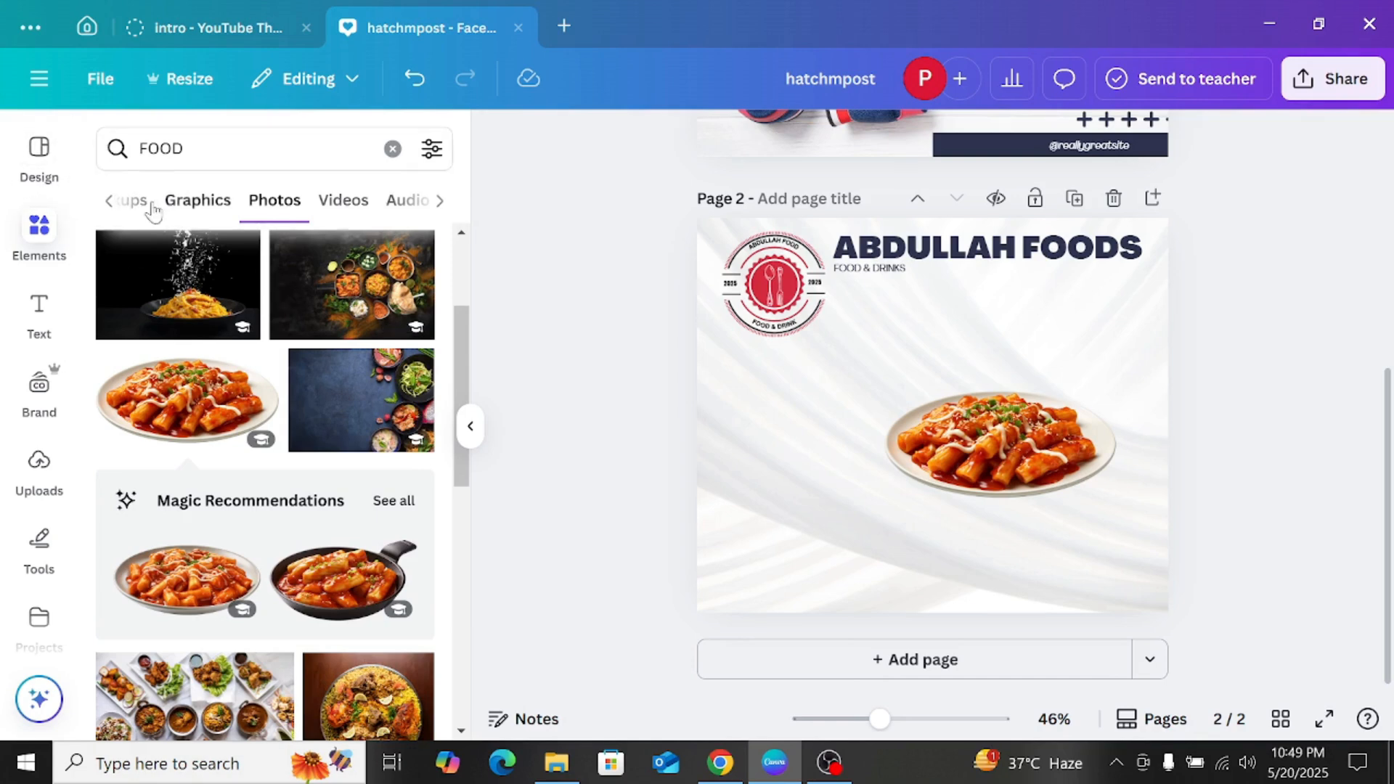
# Step: Search the elements library for SHAPE and show results of all types
pyautogui.click(190, 149)
pyautogui.write('SHAPE')
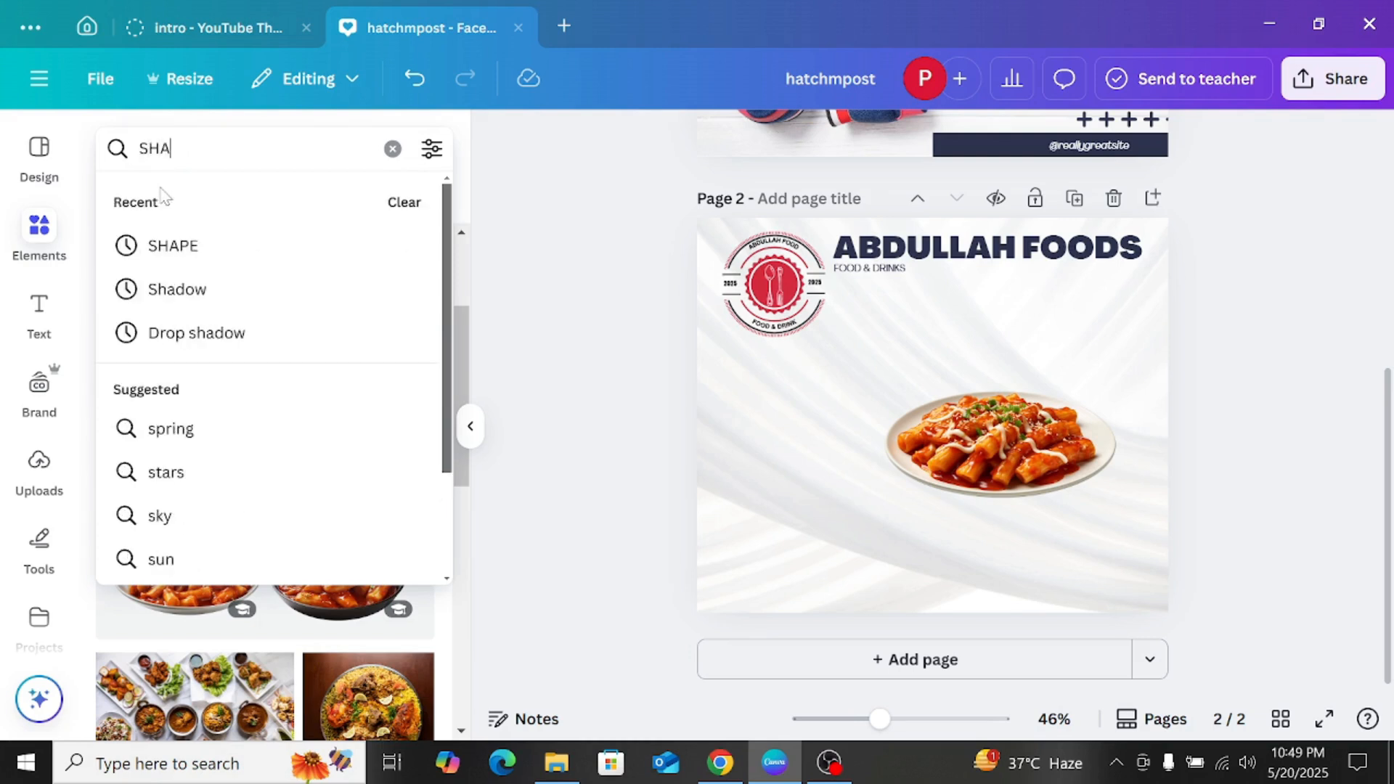
pyautogui.press('Return')
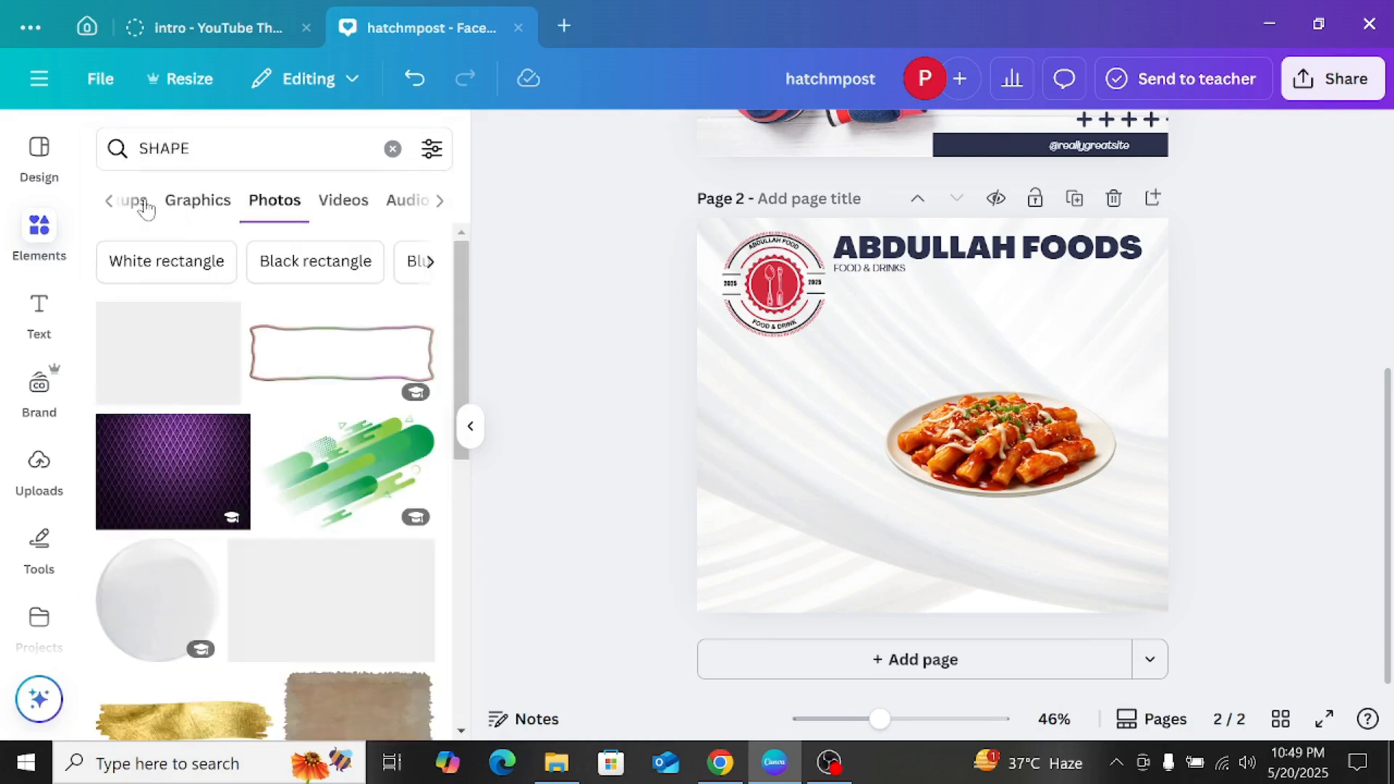
pyautogui.click(128, 207)
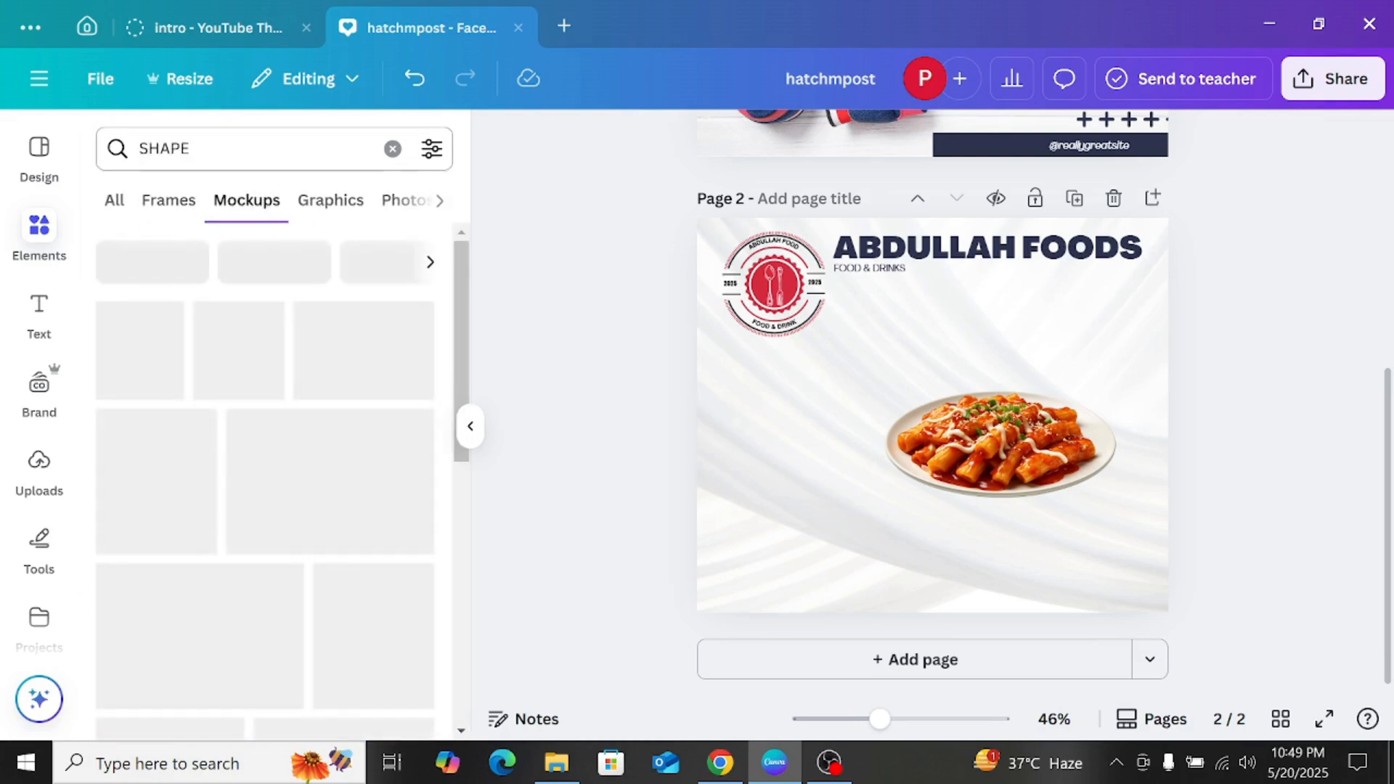
pyautogui.click(323, 201)
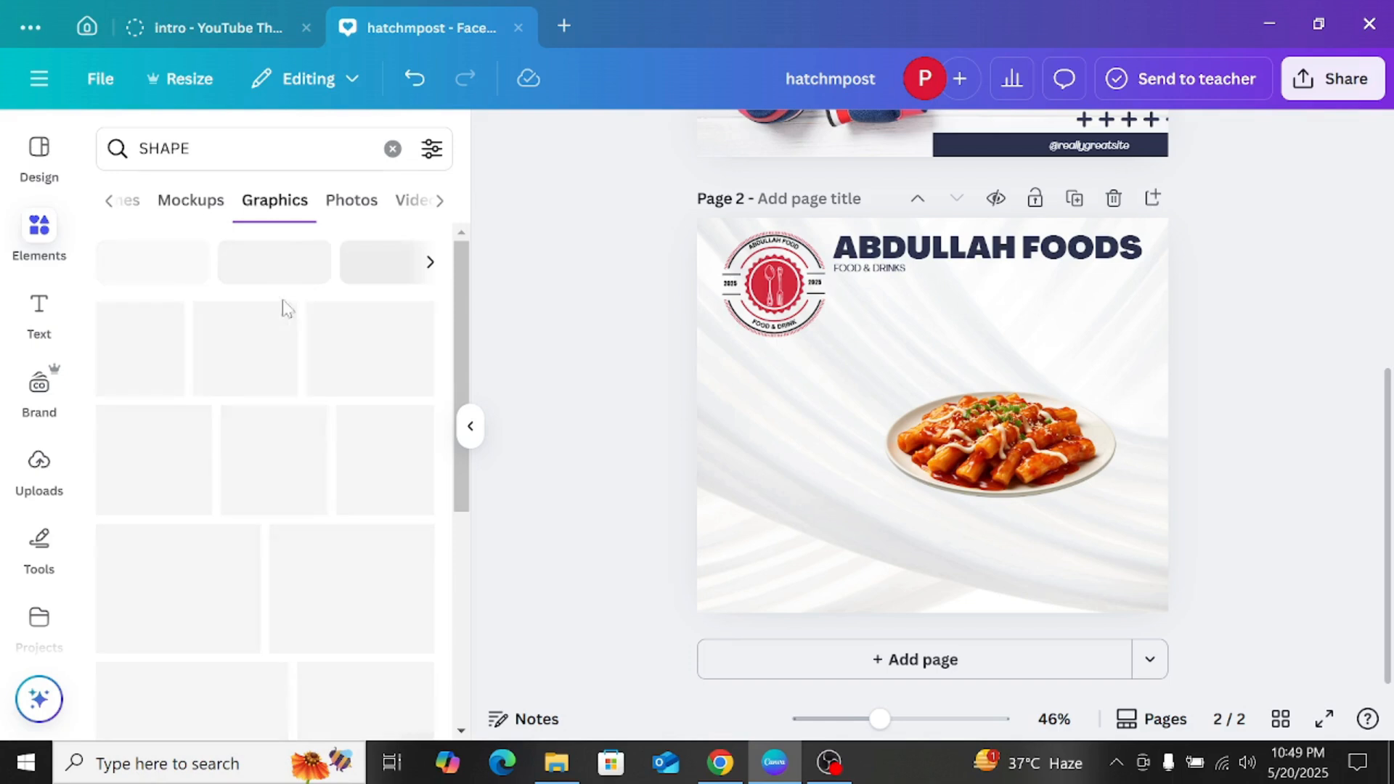
pyautogui.click(110, 203)
pyautogui.click(114, 207)
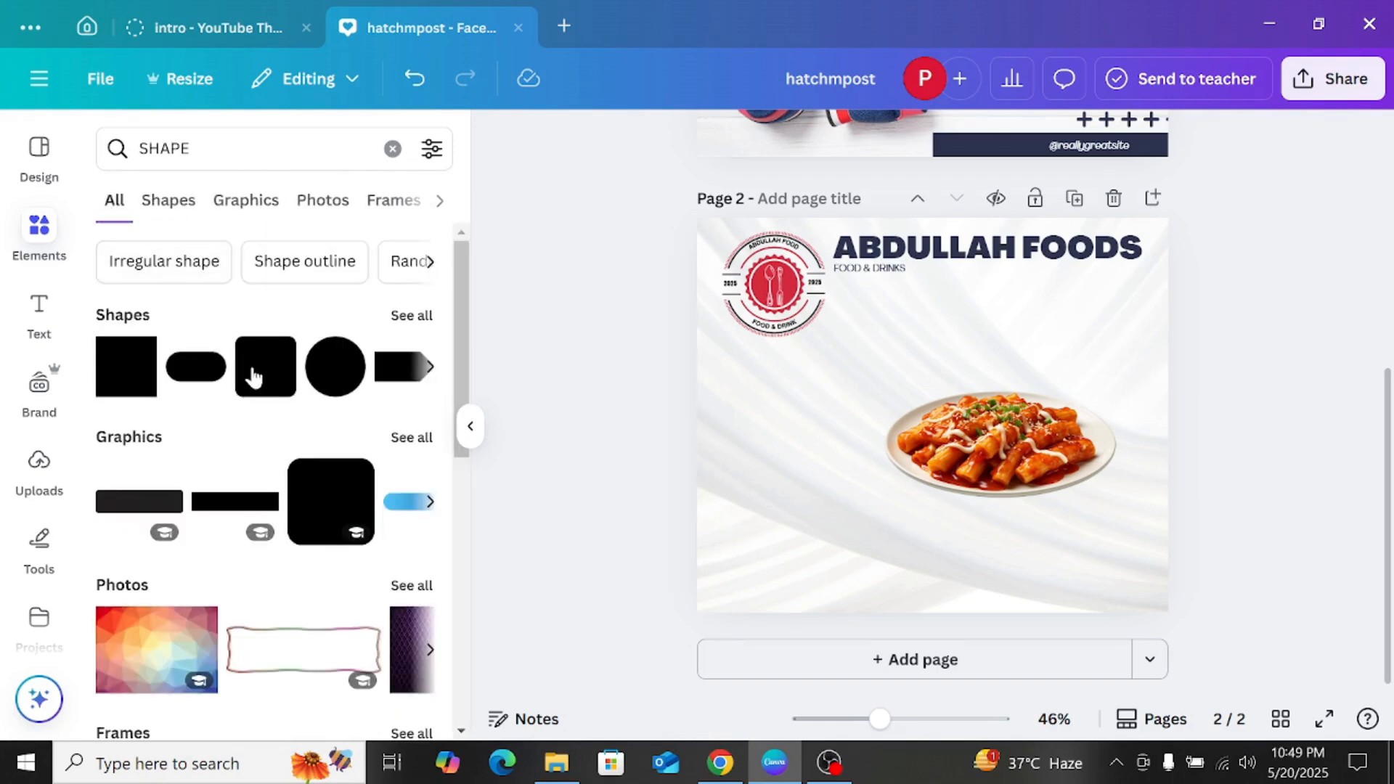
# Step: Add a rounded shape, flatten it, place it on page 2's lower edge and stretch it across the page width
pyautogui.hotkey('ctrl', 'v')
pyautogui.moveTo(930, 355); pyautogui.dragTo(920, 434)
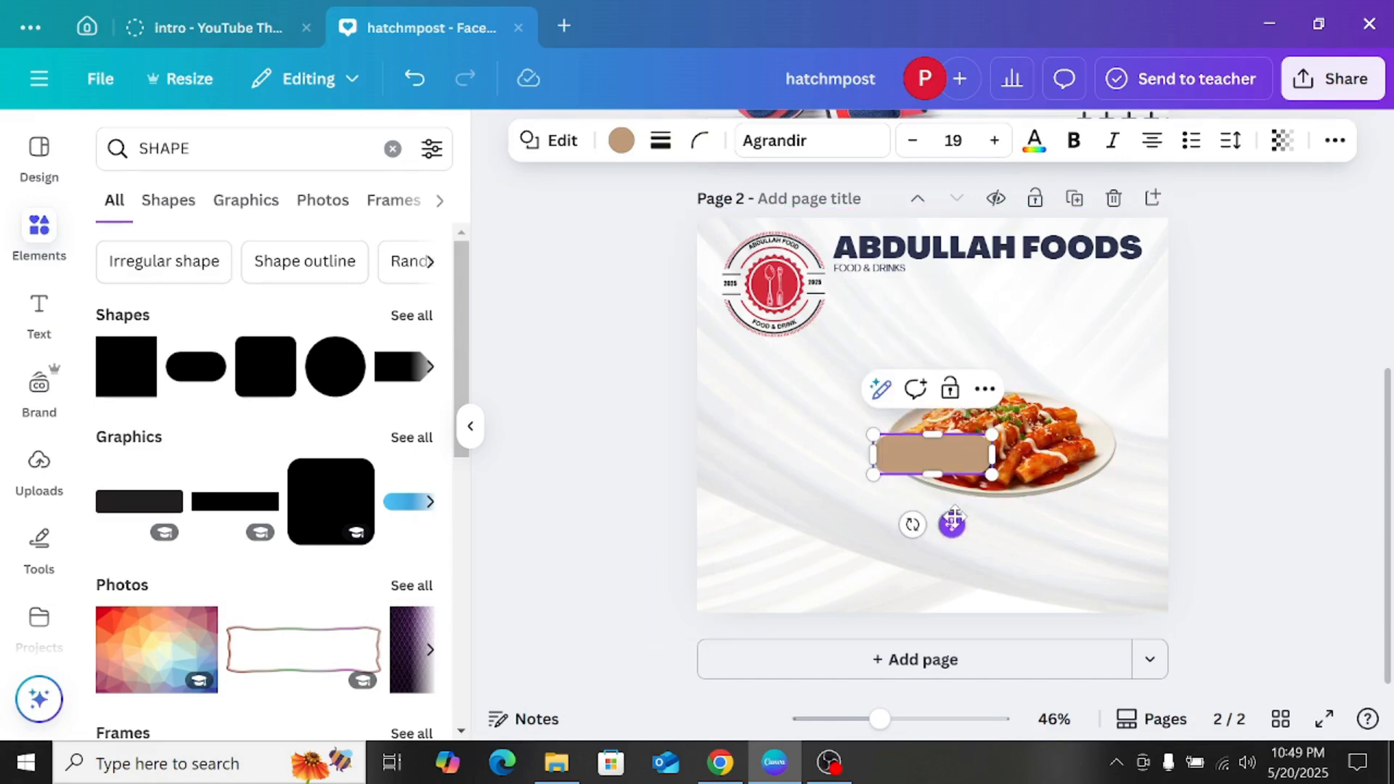
pyautogui.moveTo(951, 524); pyautogui.dragTo(789, 679)
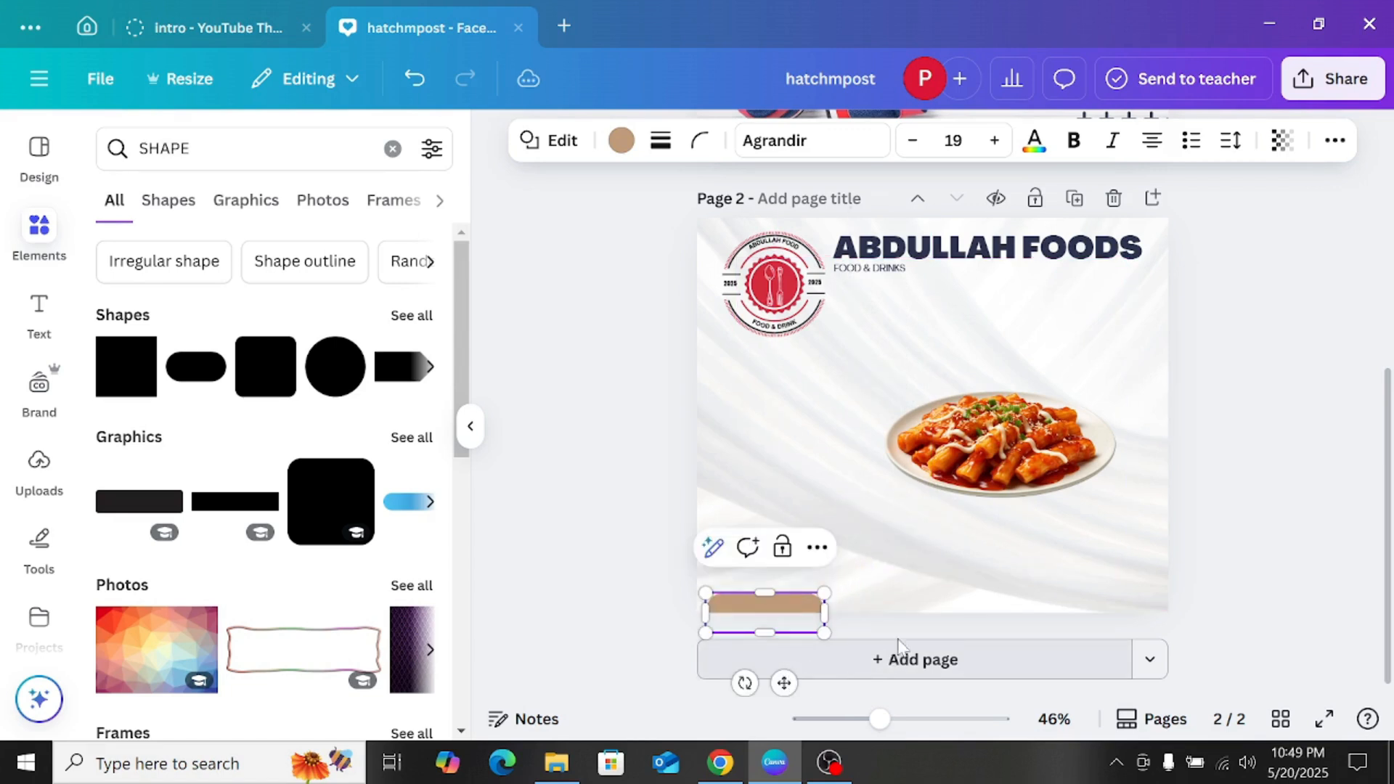
pyautogui.moveTo(824, 612); pyautogui.dragTo(1165, 607)
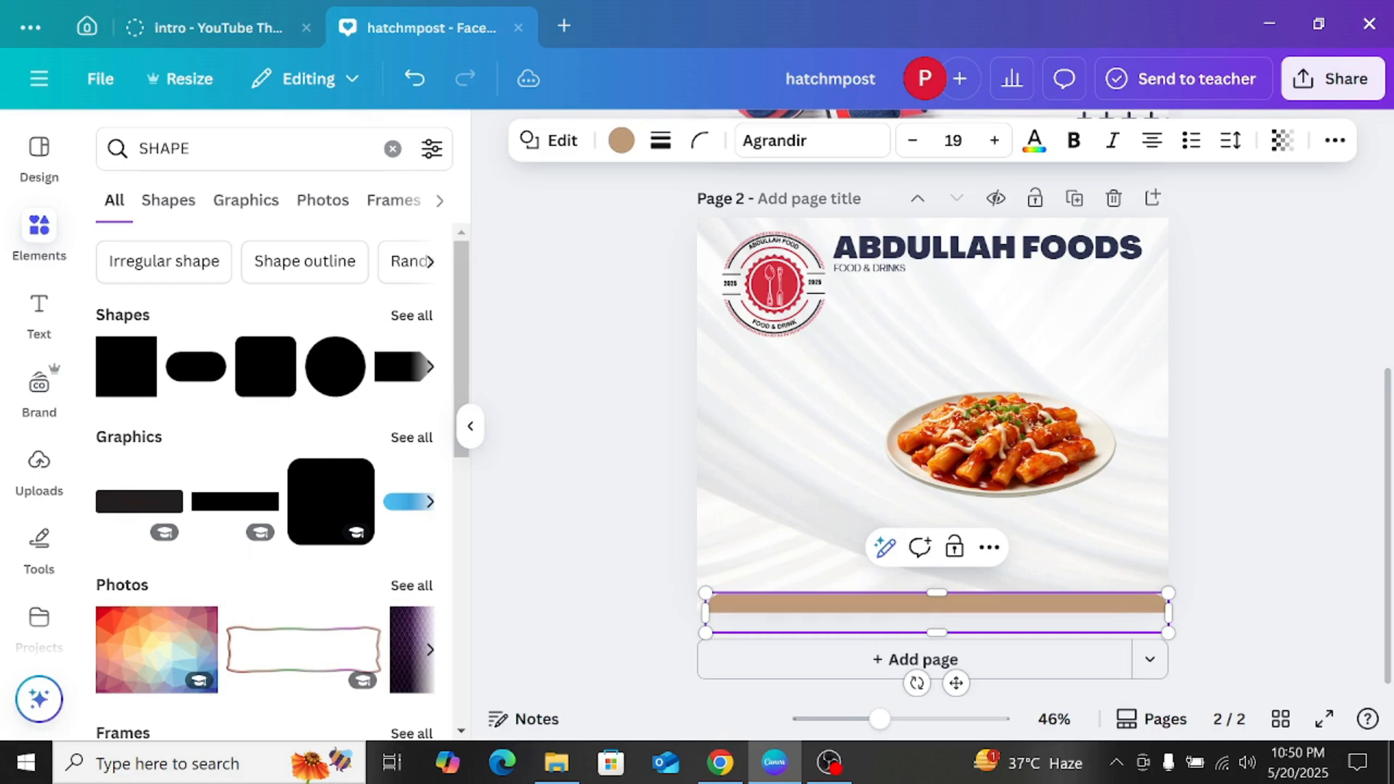
pyautogui.click(1325, 446)
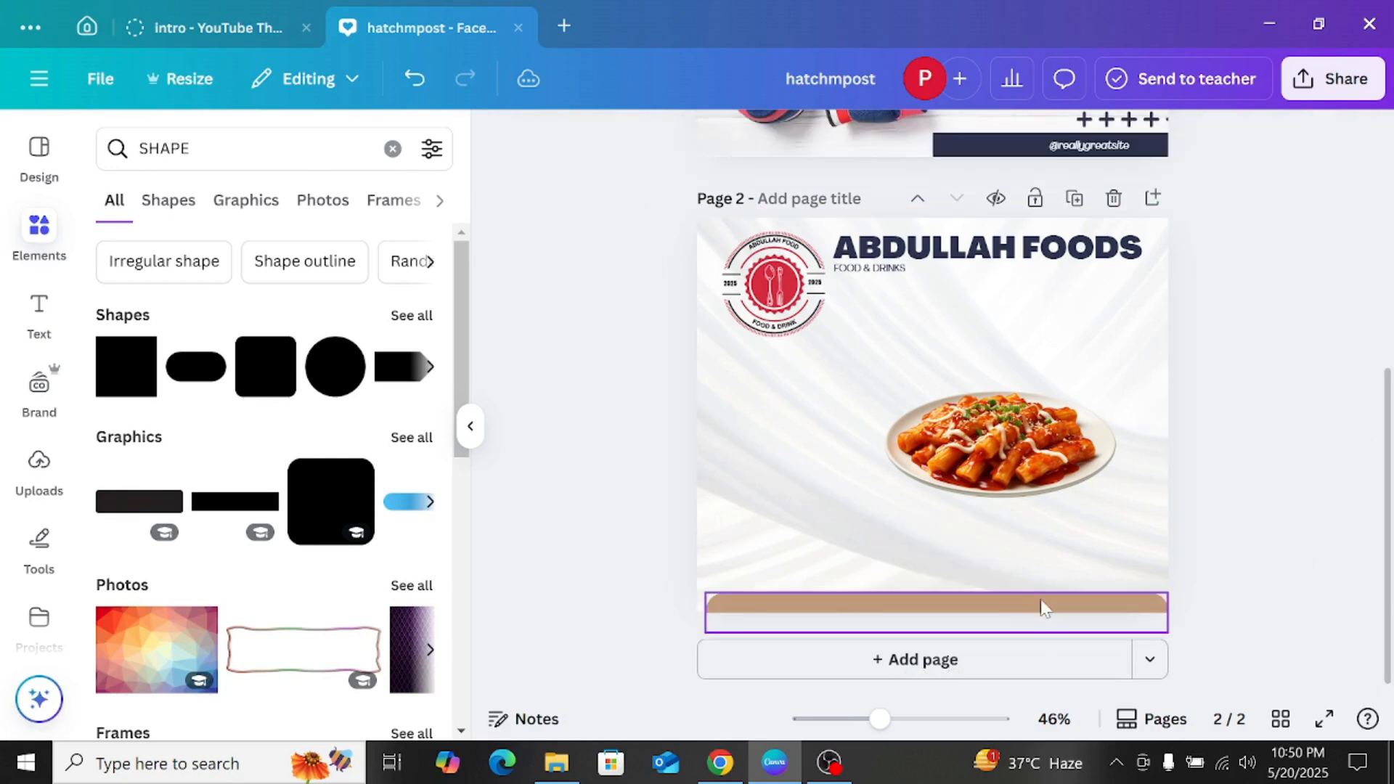
# Step: Centre the bar at the page's lower edge and recolour it, trying white before settling on black
pyautogui.click(1043, 609)
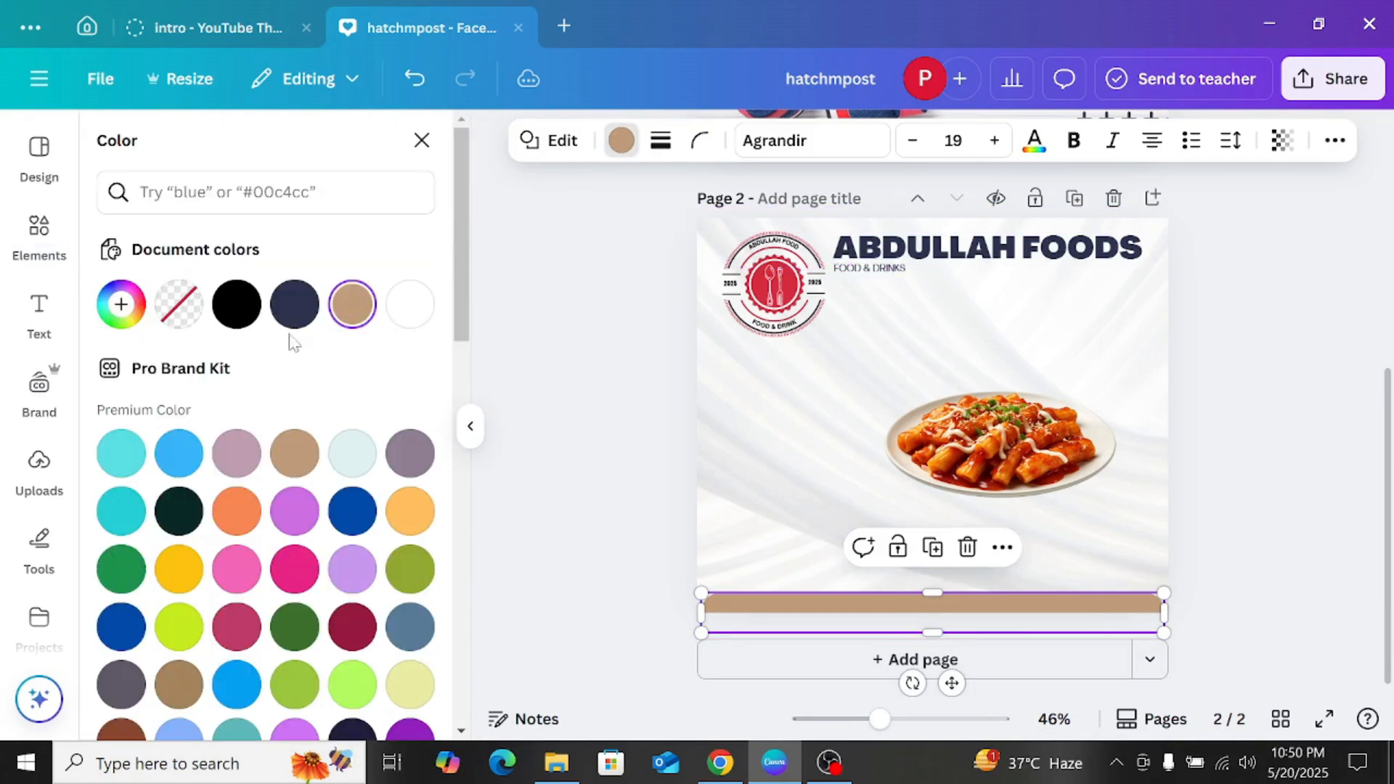
pyautogui.click(399, 312)
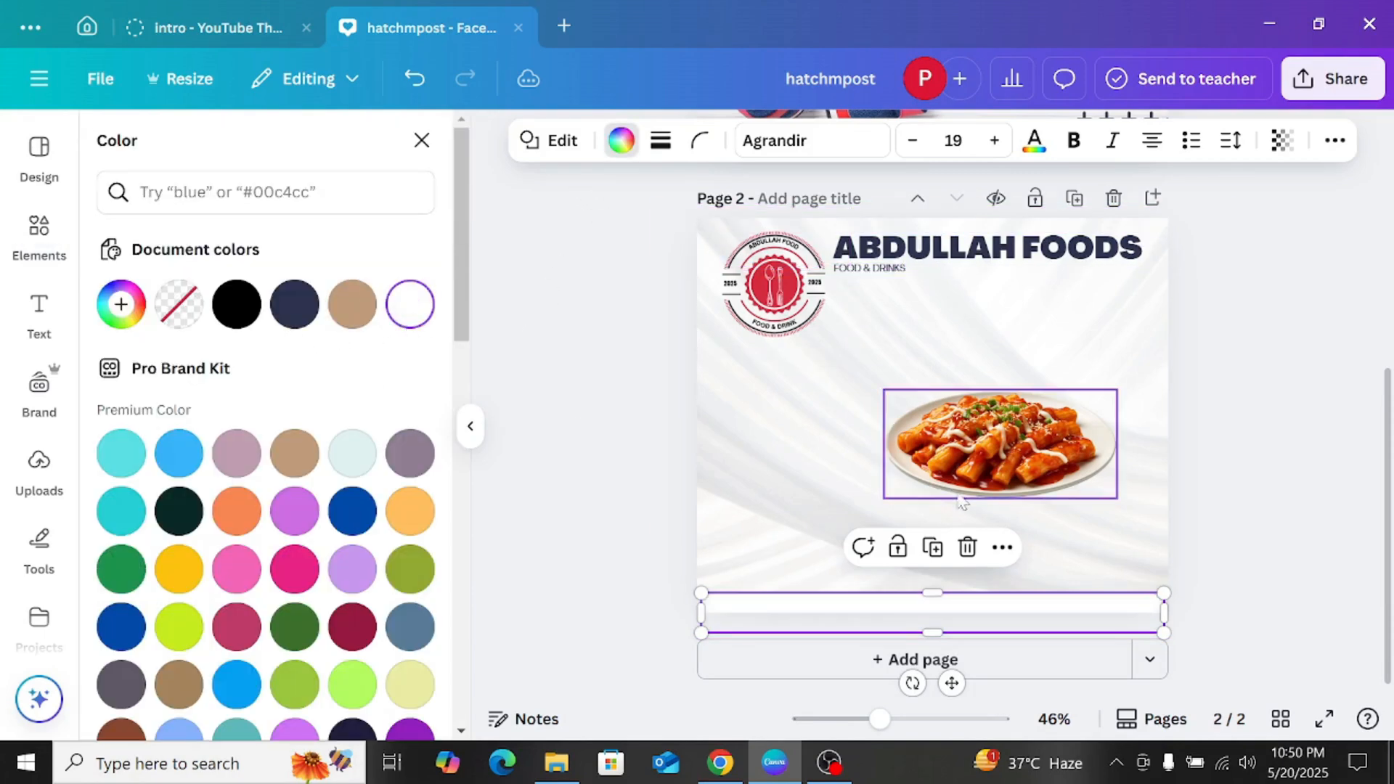
pyautogui.click(1205, 482)
pyautogui.click(1005, 604)
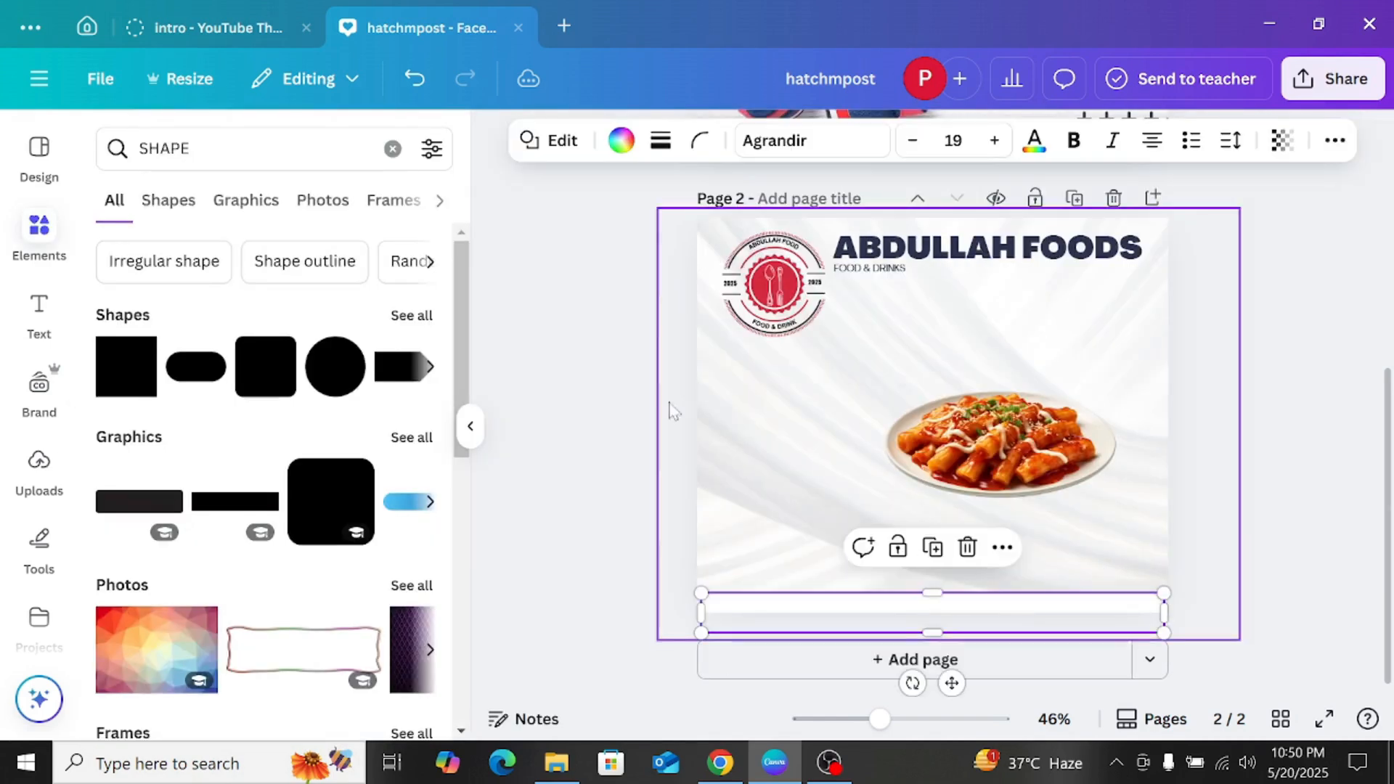
pyautogui.click(622, 140)
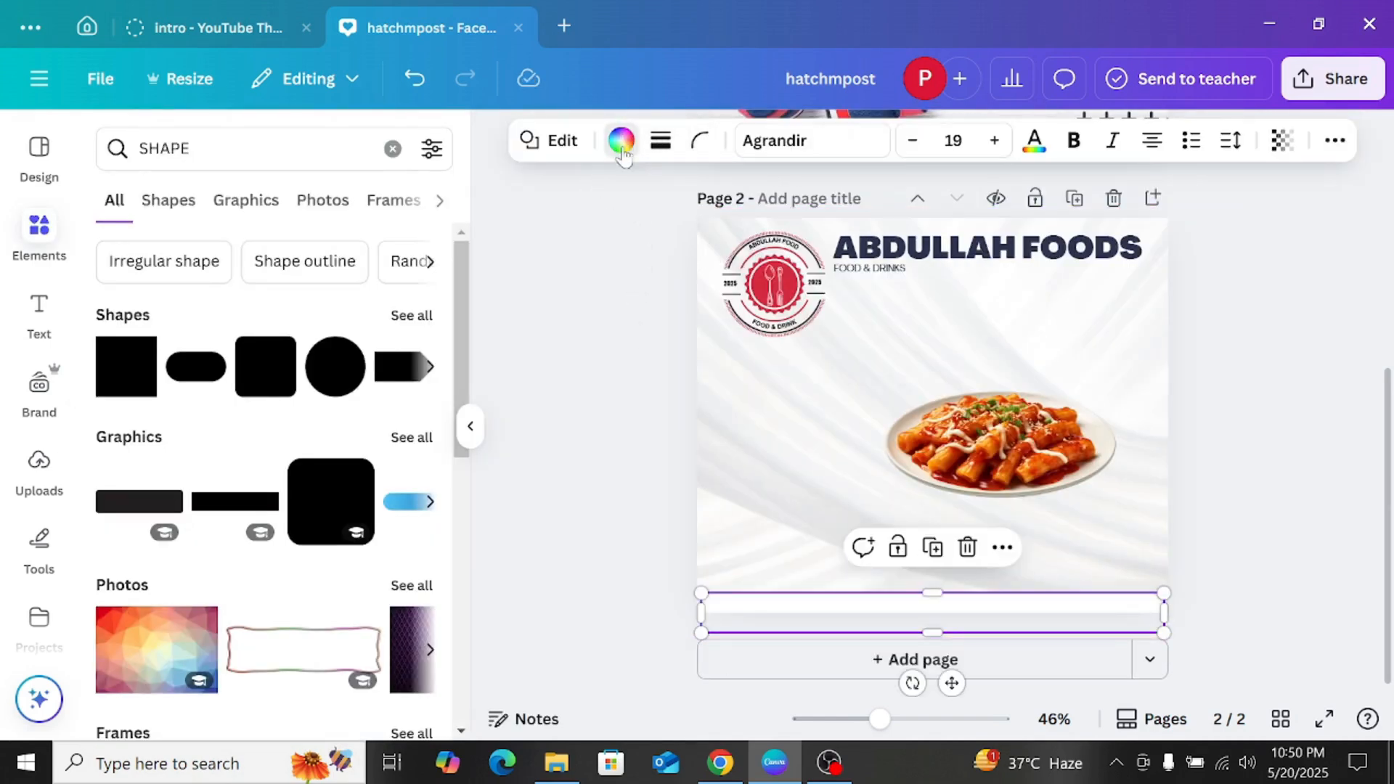
pyautogui.click(254, 304)
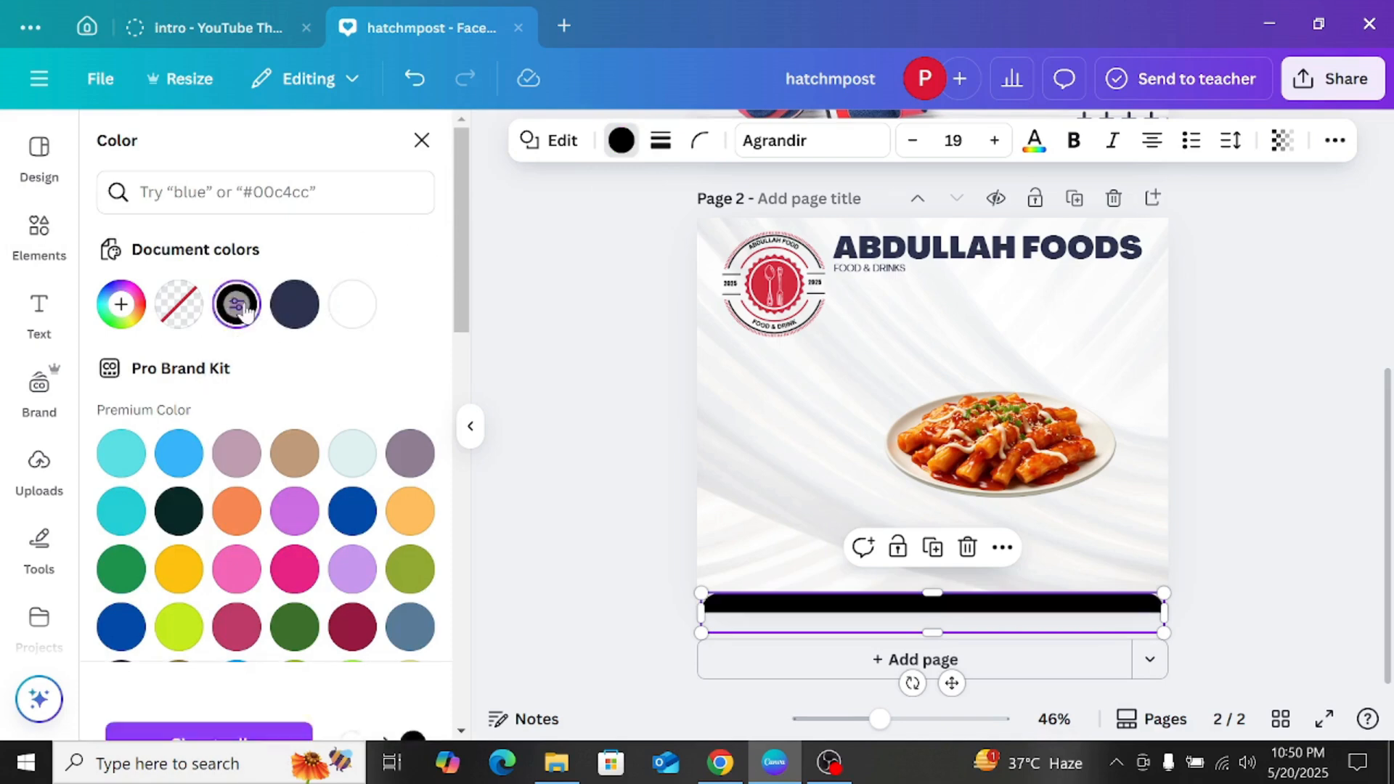
pyautogui.press('Escape')
pyautogui.click(656, 401)
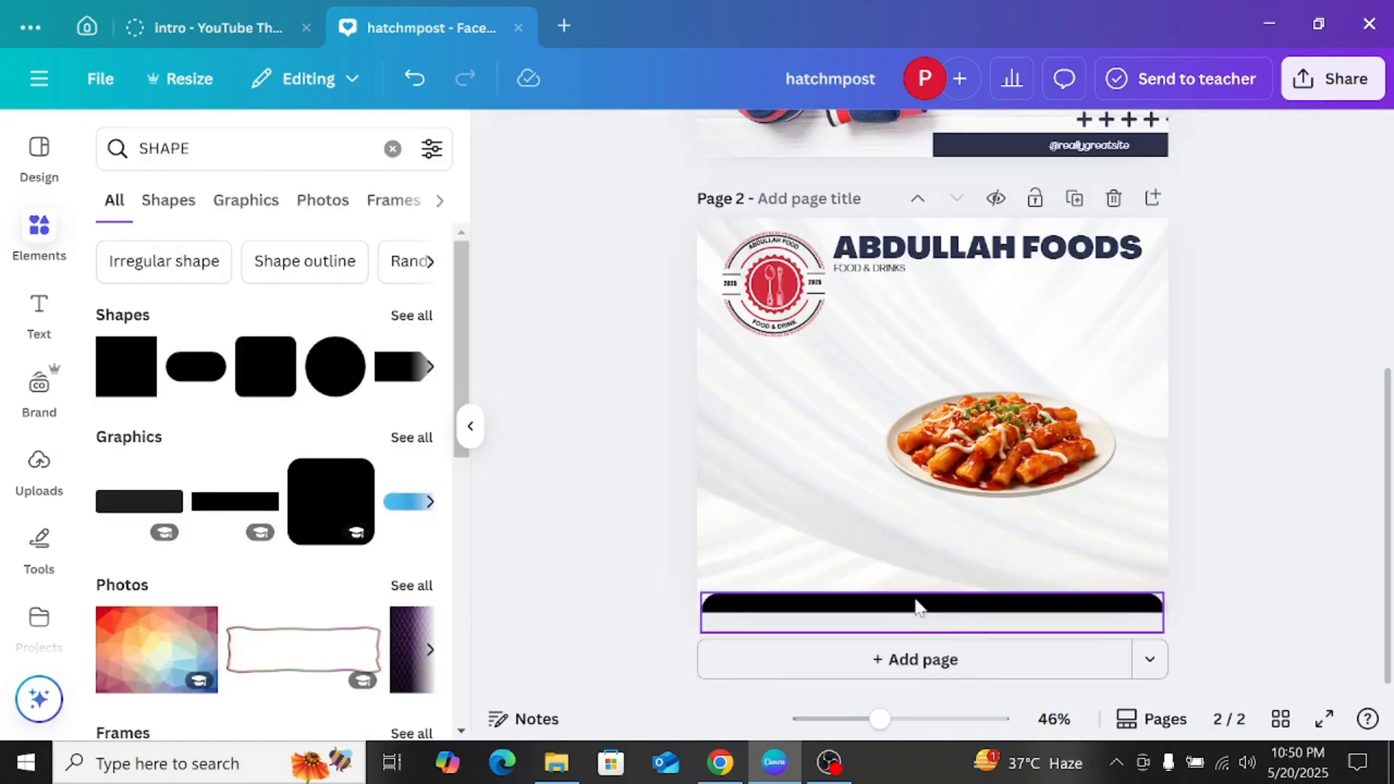
# Step: Nudge the plate photo up and right, and place a flattened, widened rounded square beside it below the logo
pyautogui.moveTo(1005, 428)
pyautogui.mouseDown()
pyautogui.moveTo(994, 399)
pyautogui.moveTo(1017, 405)
pyautogui.mouseUp()
pyautogui.click(1209, 363)
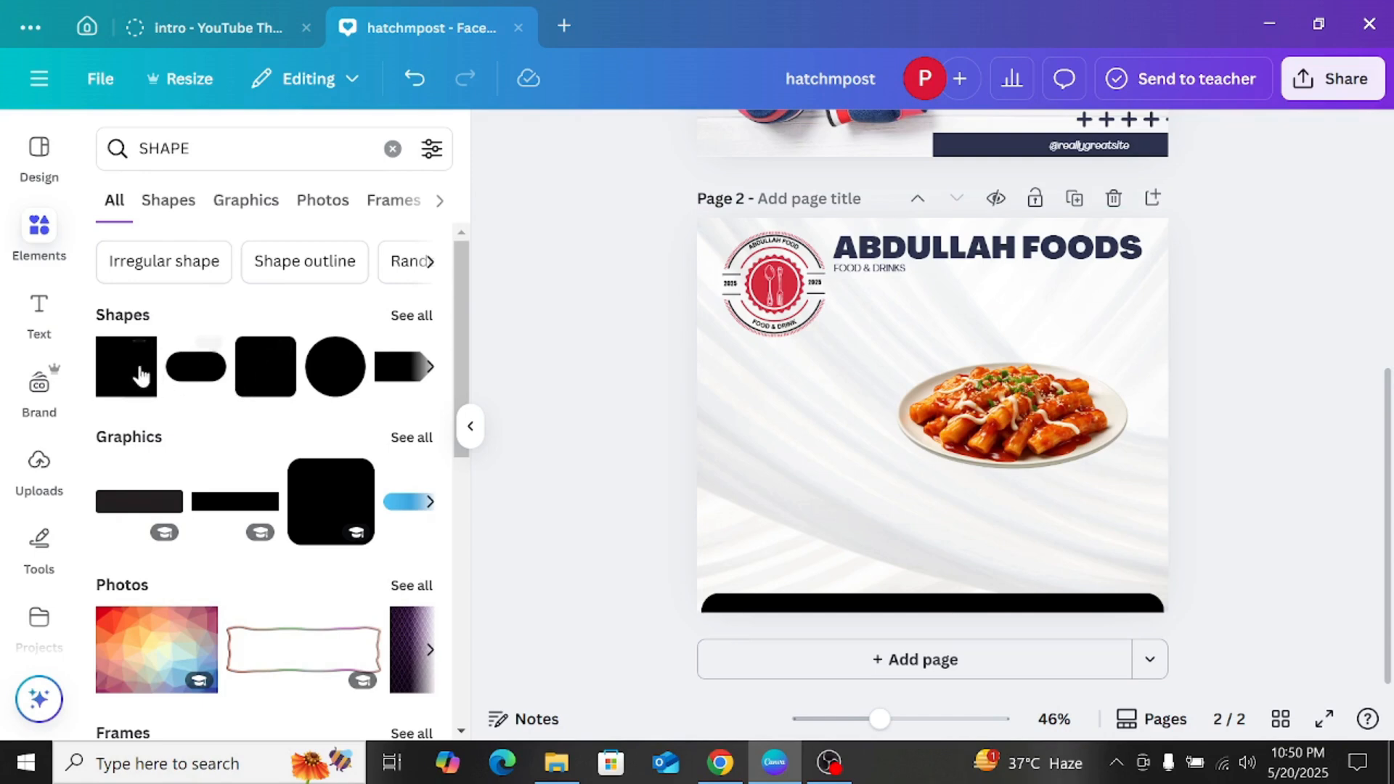
pyautogui.click(276, 392)
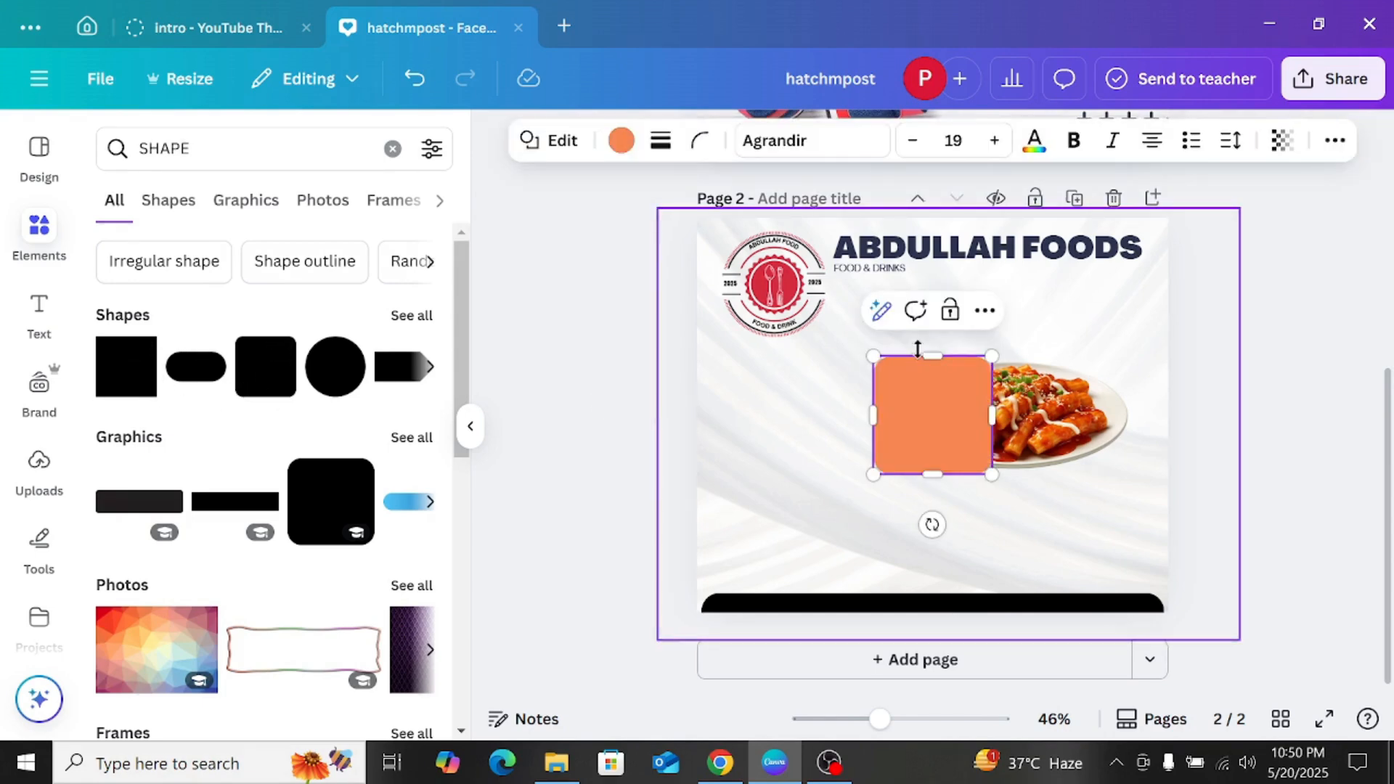
pyautogui.moveTo(931, 353); pyautogui.dragTo(926, 451)
pyautogui.moveTo(945, 517); pyautogui.dragTo(785, 427)
pyautogui.moveTo(832, 384); pyautogui.dragTo(896, 400)
# Step: Recolour the rounded bar below the logo, trying white before settling on black
pyautogui.click(620, 140)
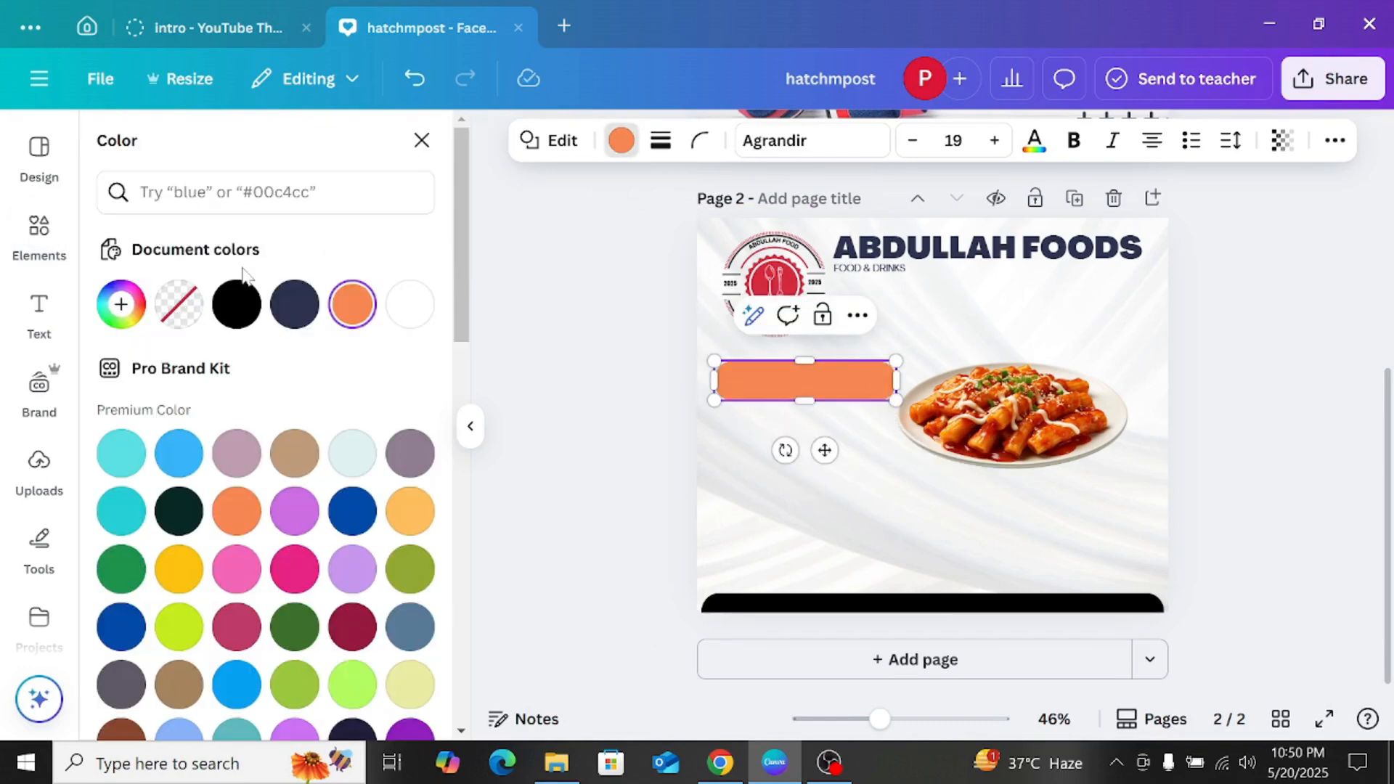
pyautogui.click(409, 303)
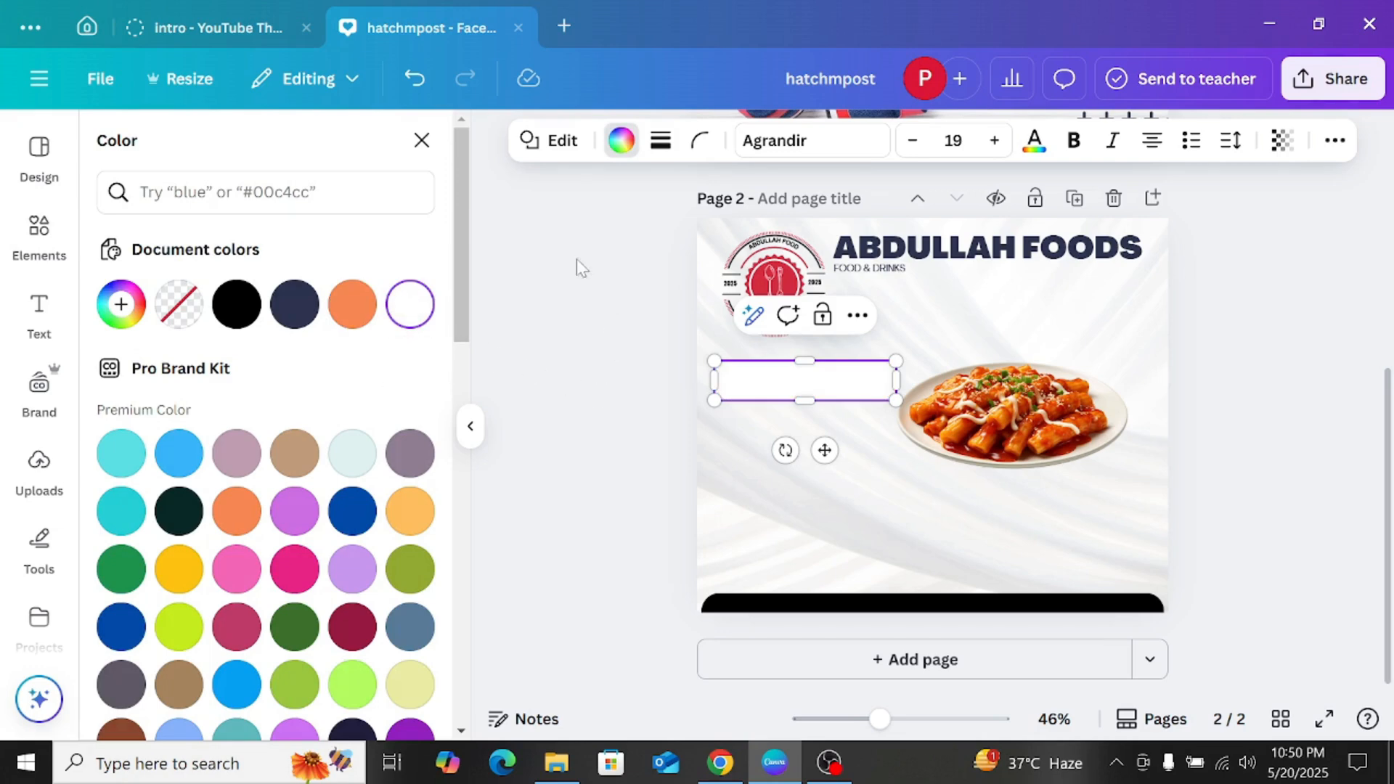
pyautogui.click(621, 140)
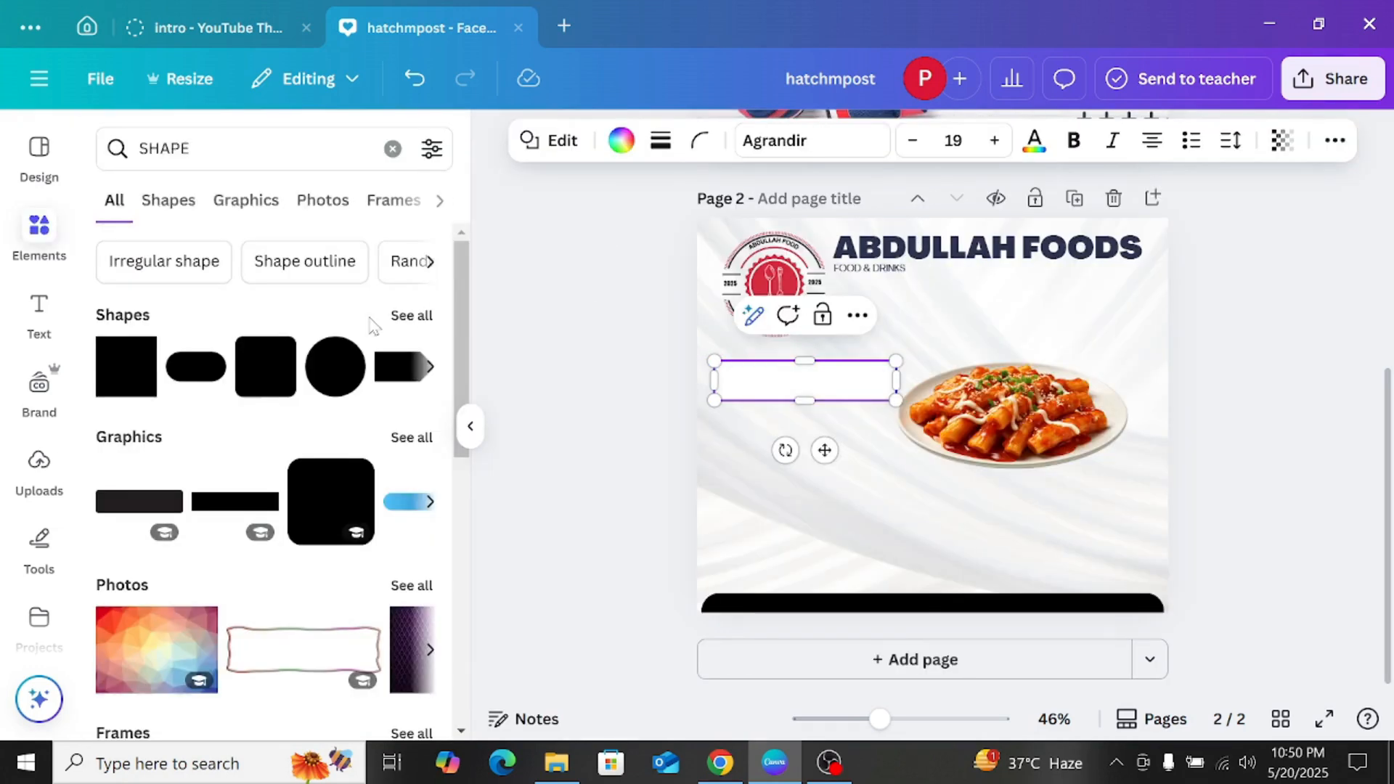
pyautogui.click(621, 140)
pyautogui.click(258, 305)
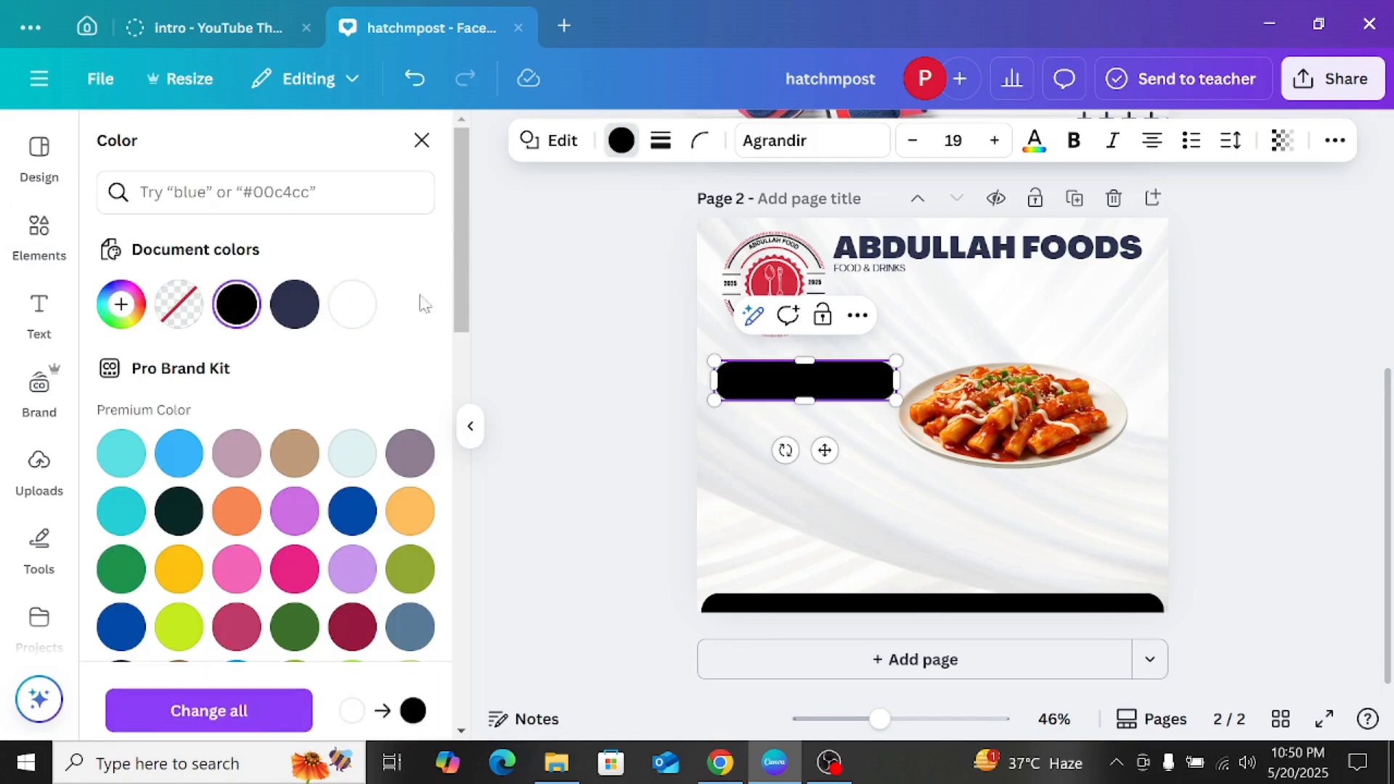
pyautogui.click(532, 325)
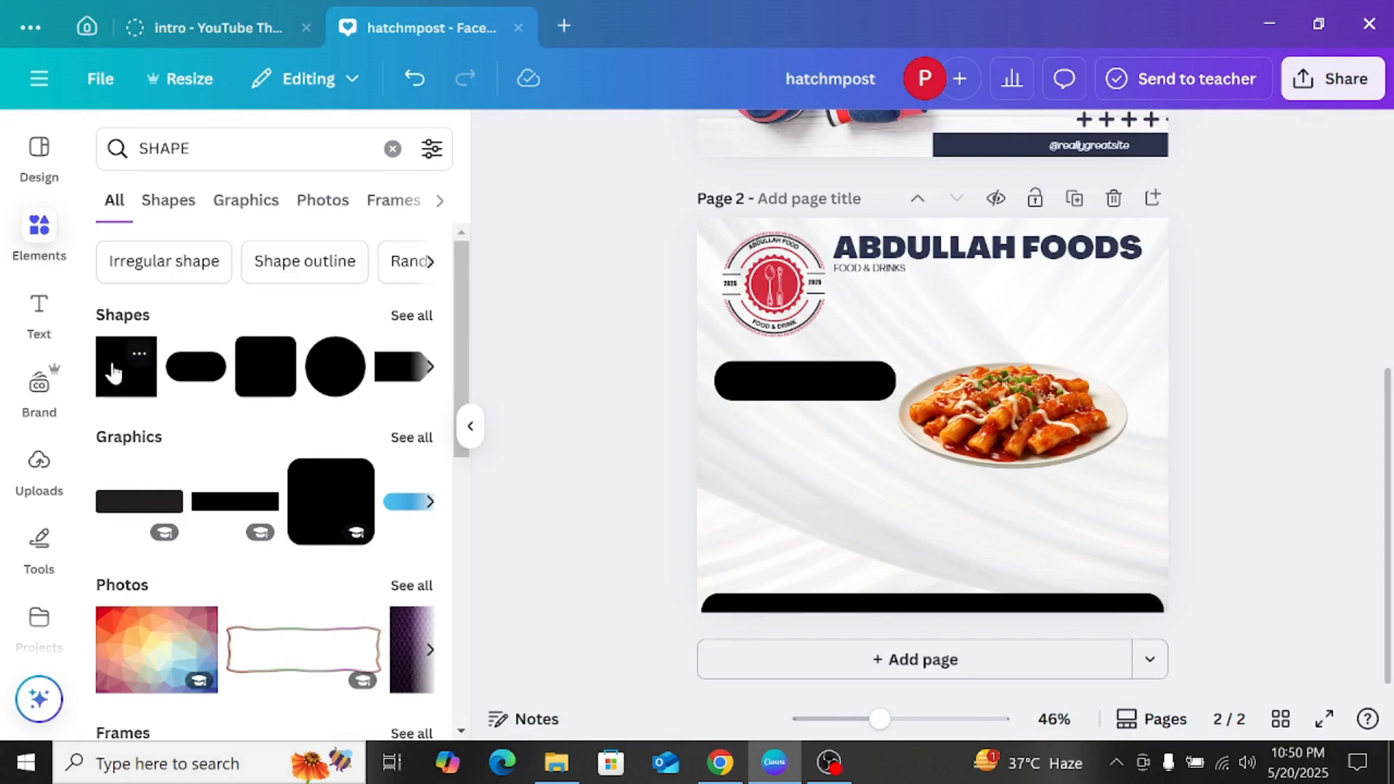
# Step: Add a text box reading "food post" and set its text colour to white
pyautogui.click(38, 309)
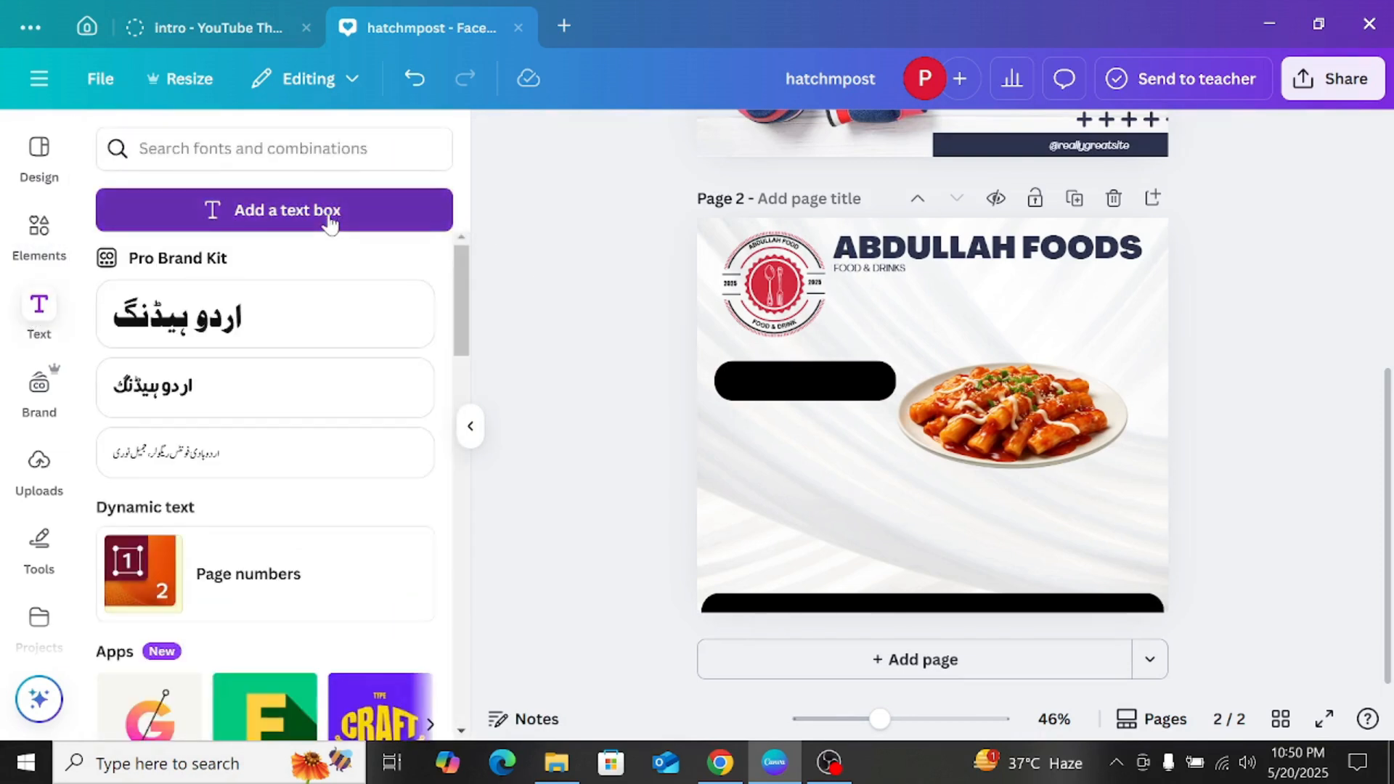
pyautogui.click(330, 224)
pyautogui.press('BackSpace')
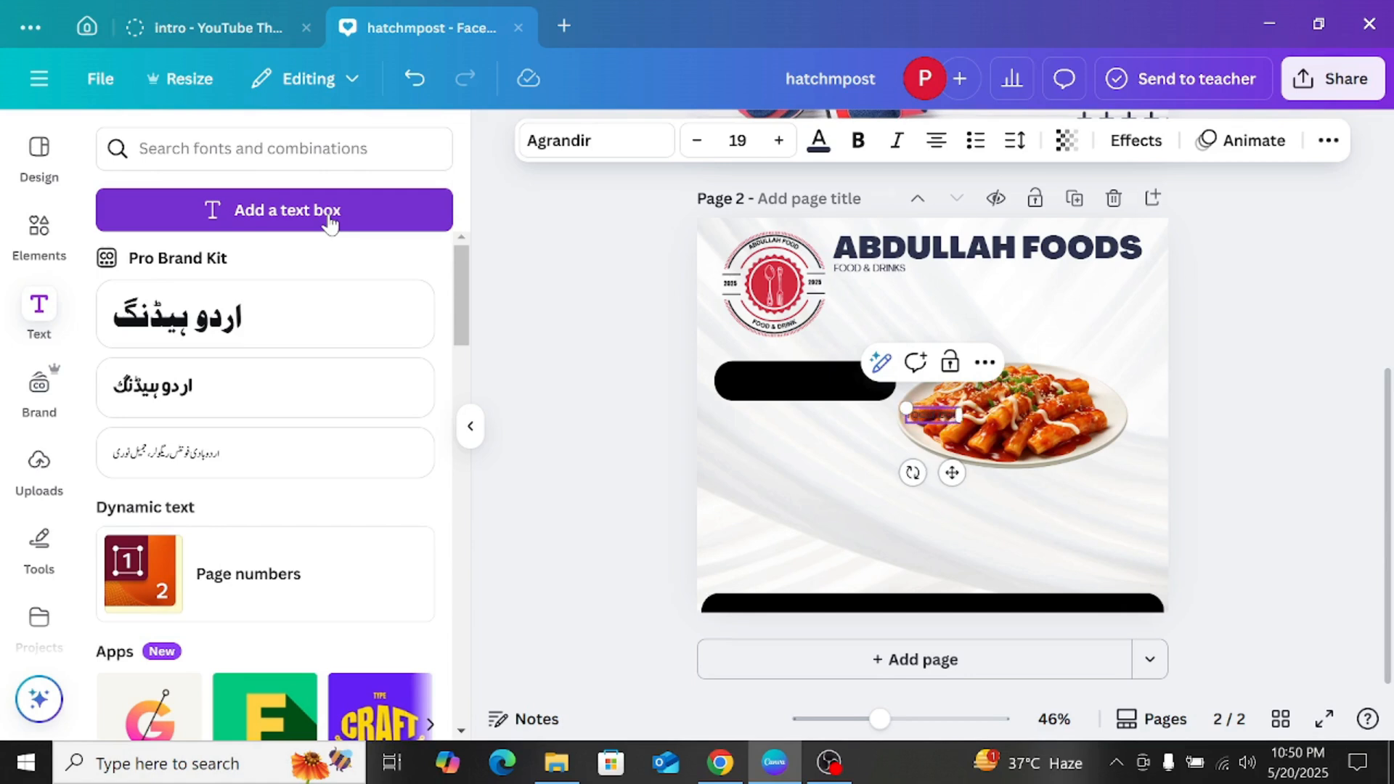
pyautogui.hotkey('ctrl', 'a')
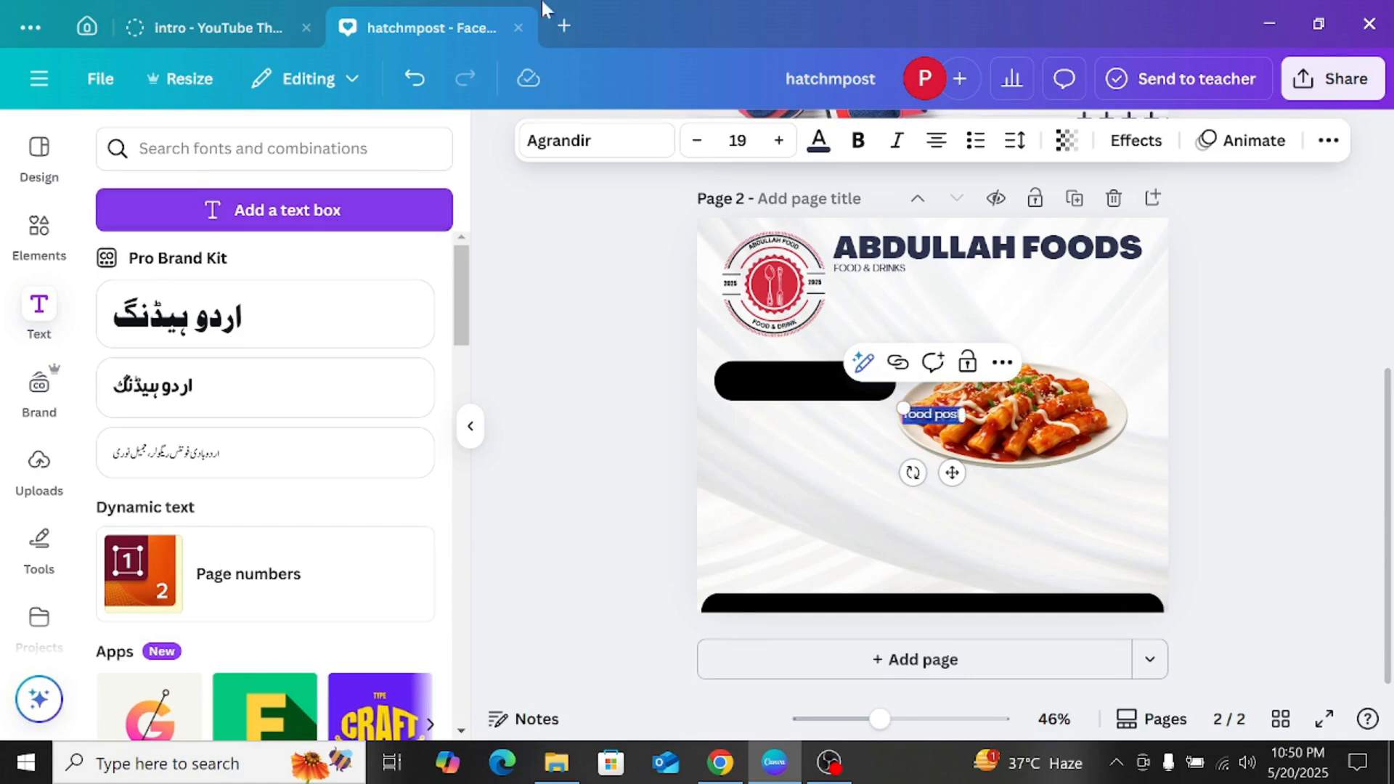
pyautogui.click(831, 156)
pyautogui.click(294, 303)
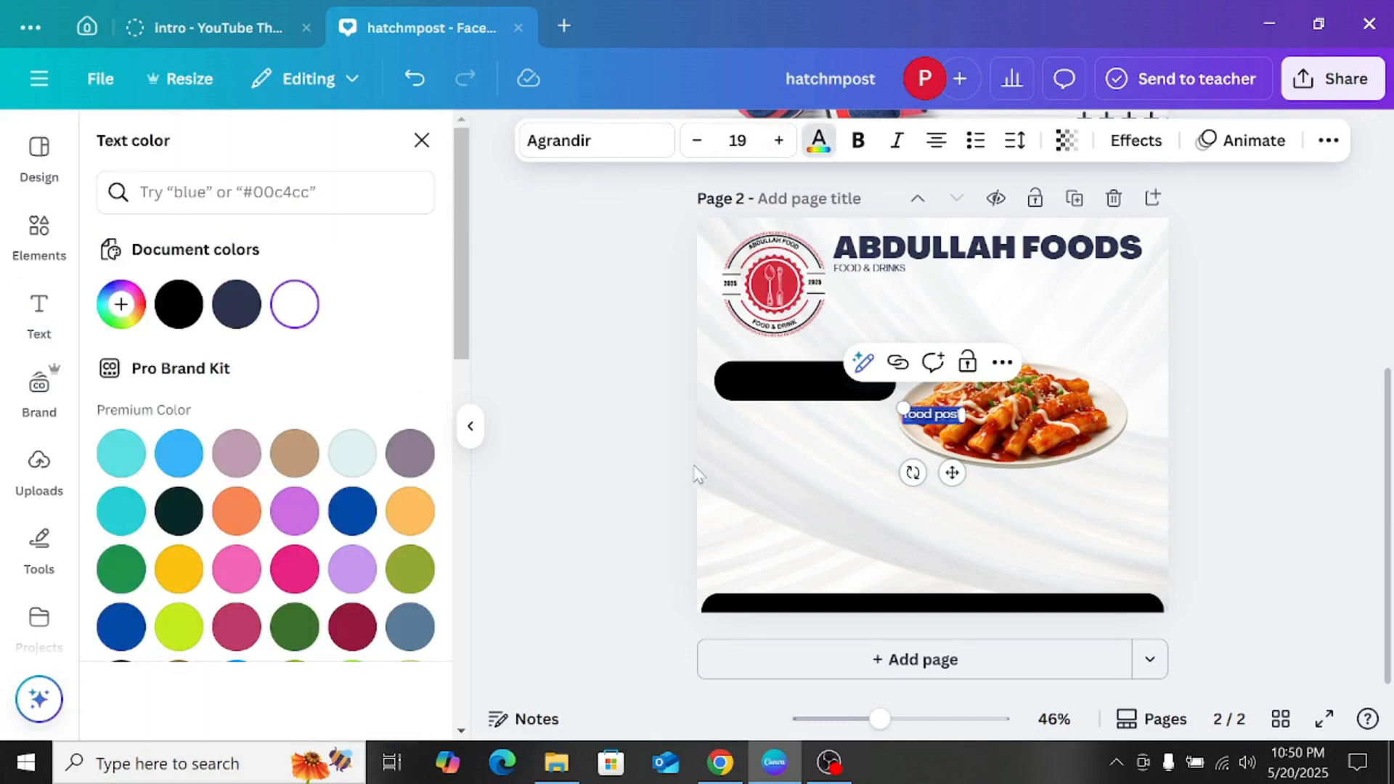
# Step: Enlarge the "food post" text to about size 38.8 on the black bar below the logo, and move the plate photo slightly higher
pyautogui.moveTo(894, 415); pyautogui.dragTo(744, 359)
pyautogui.moveTo(824, 438); pyautogui.dragTo(825, 441)
pyautogui.click(1243, 376)
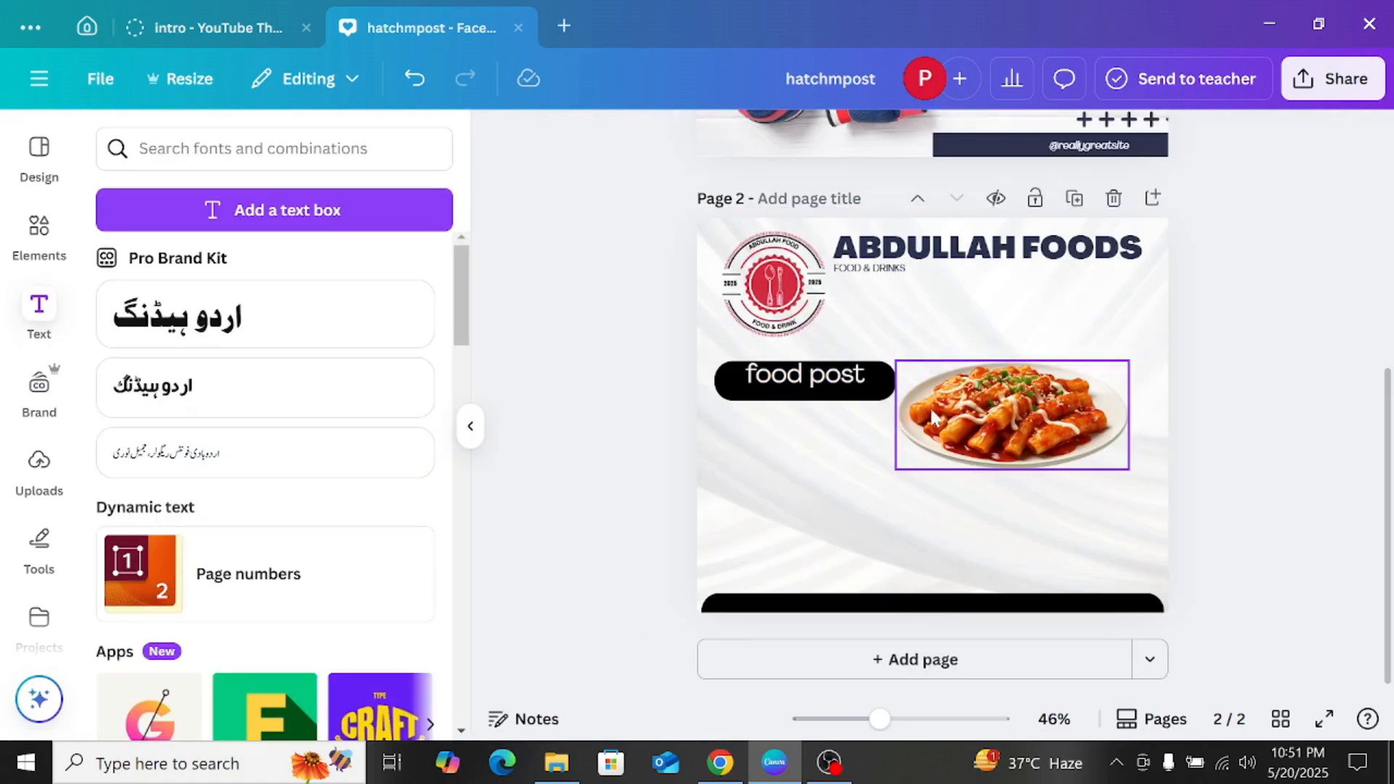
pyautogui.click(850, 376)
pyautogui.click(849, 376)
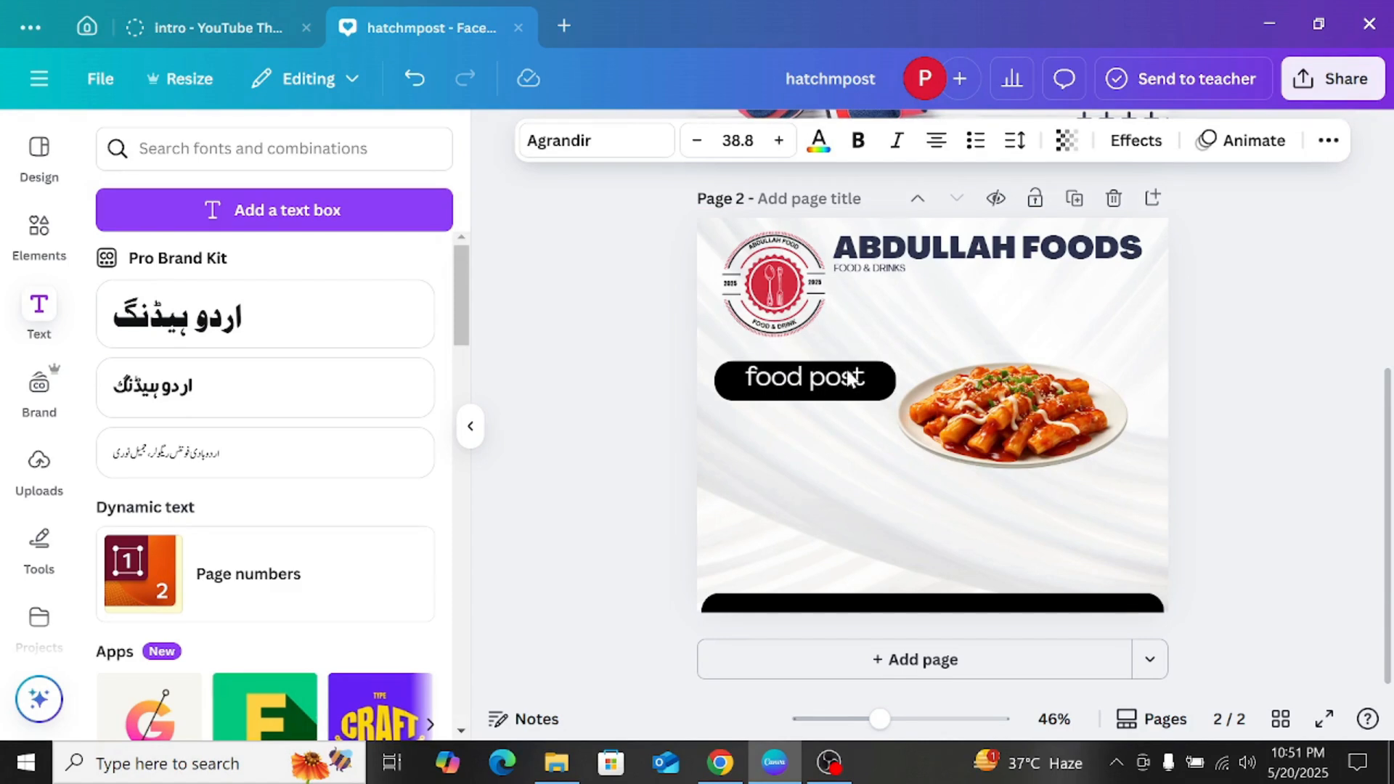
pyautogui.moveTo(1038, 398); pyautogui.dragTo(1047, 363)
pyautogui.click(1237, 347)
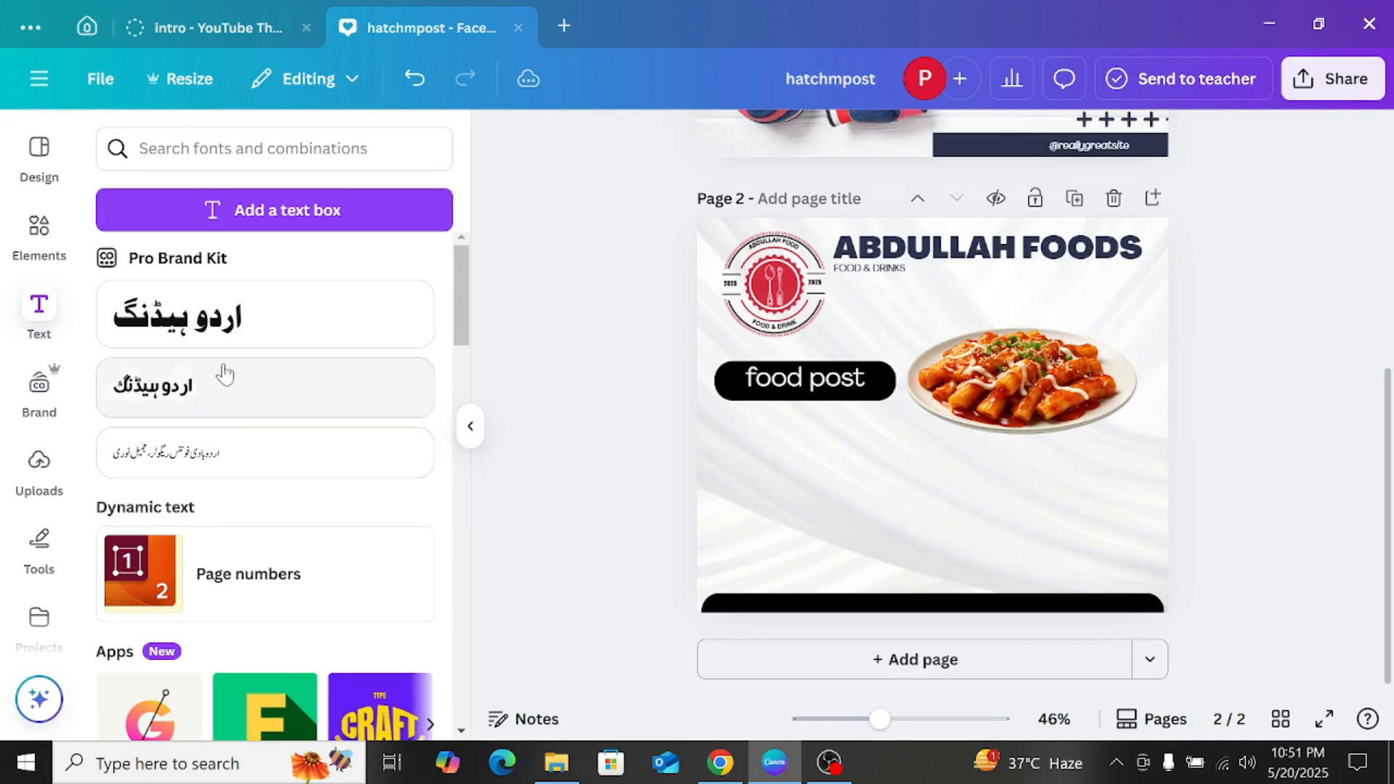
# Step: Search the elements library for "75% off" and add the red 3D 75% graphic to page 2
pyautogui.click(40, 231)
pyautogui.moveTo(227, 150); pyautogui.dragTo(90, 154)
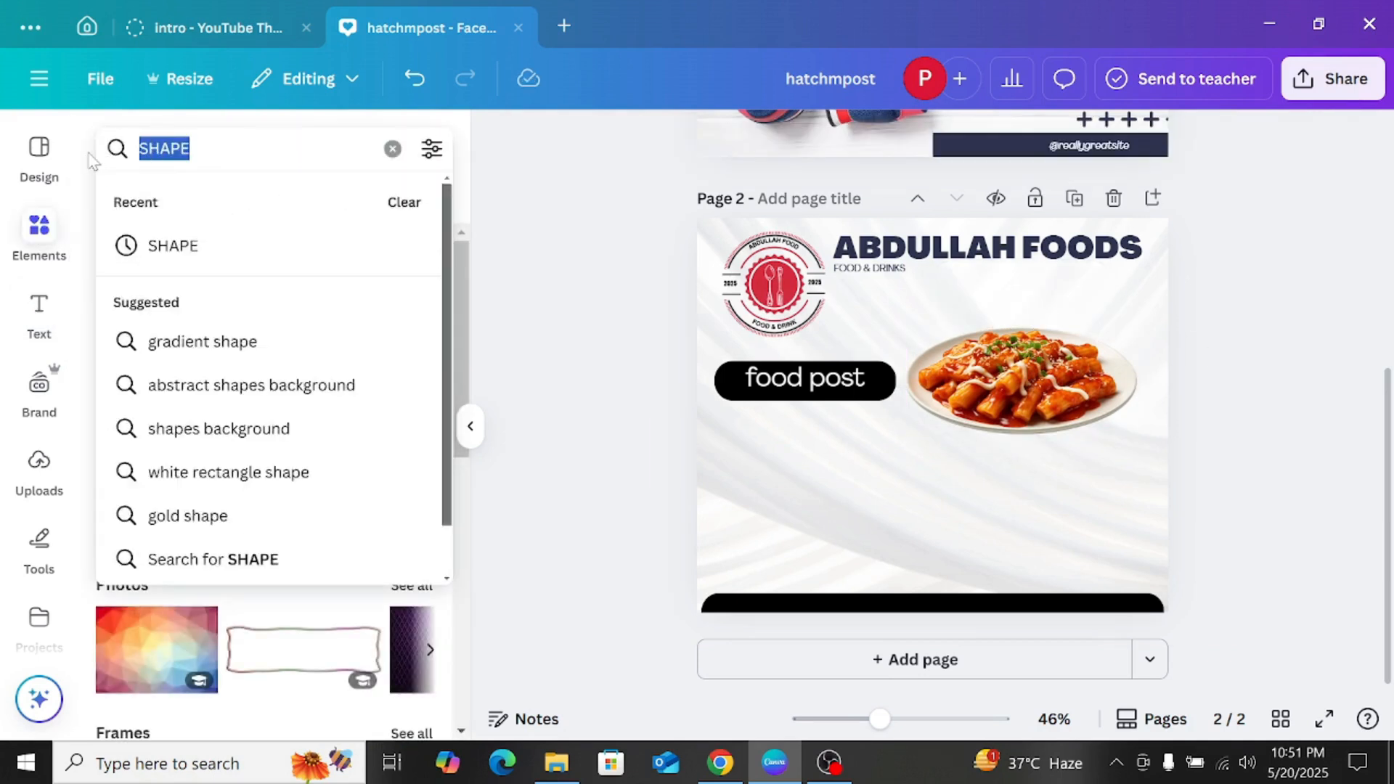
pyautogui.write('75')
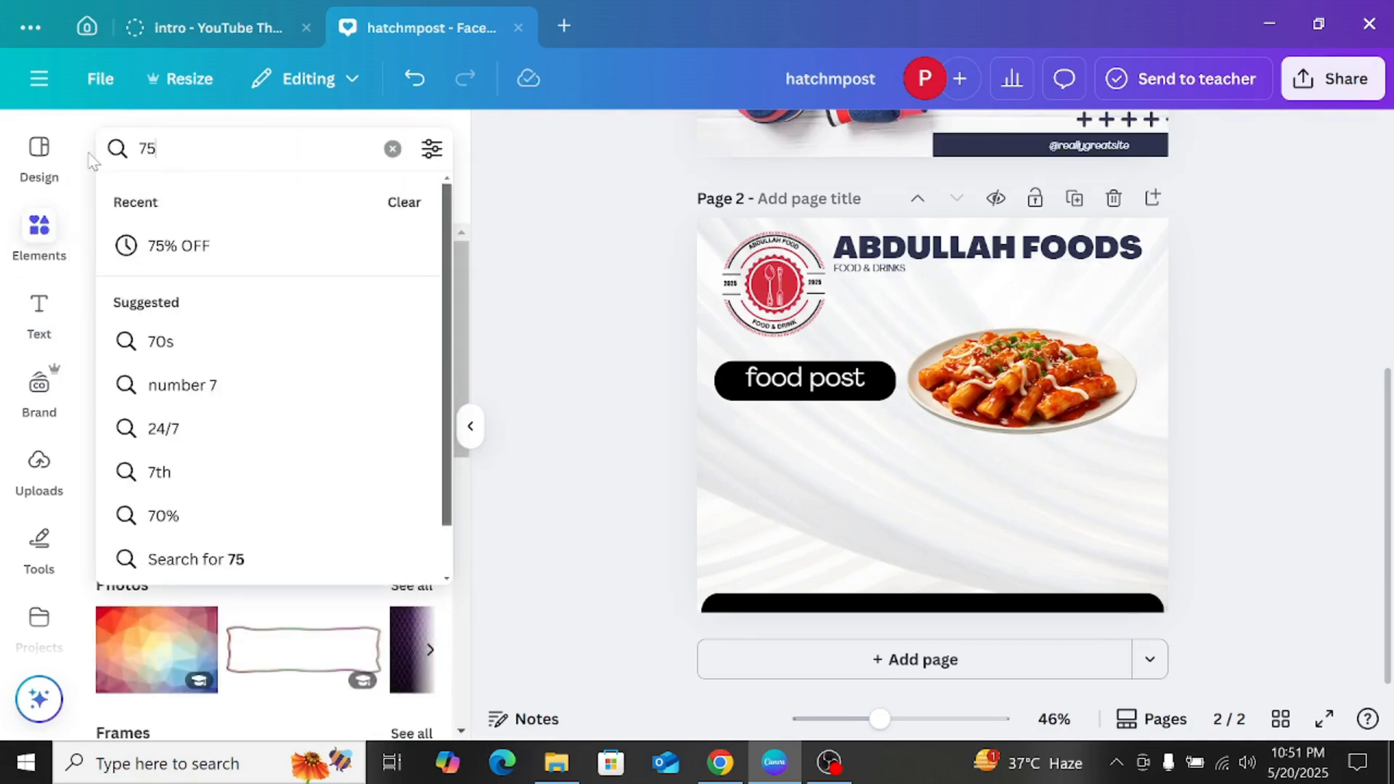
pyautogui.write('% off')
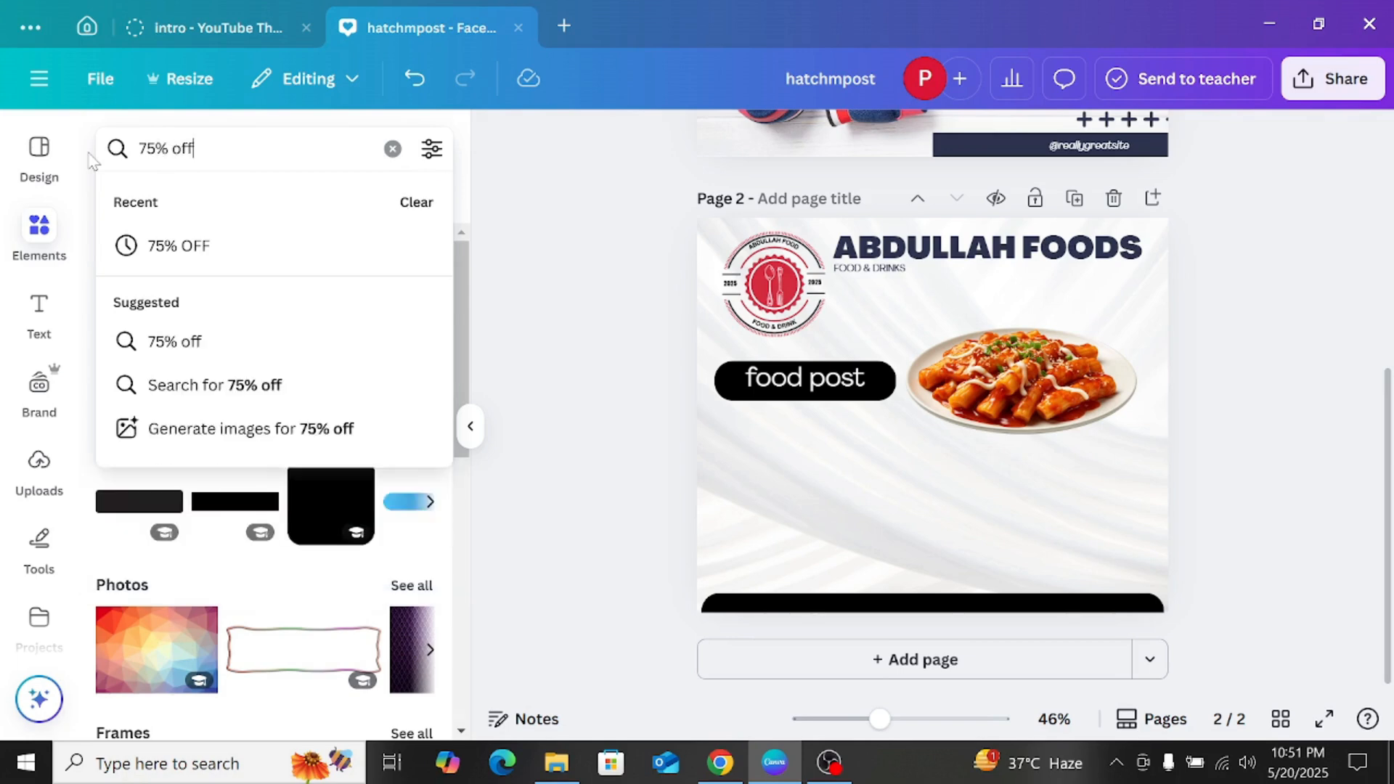
pyautogui.press('Return')
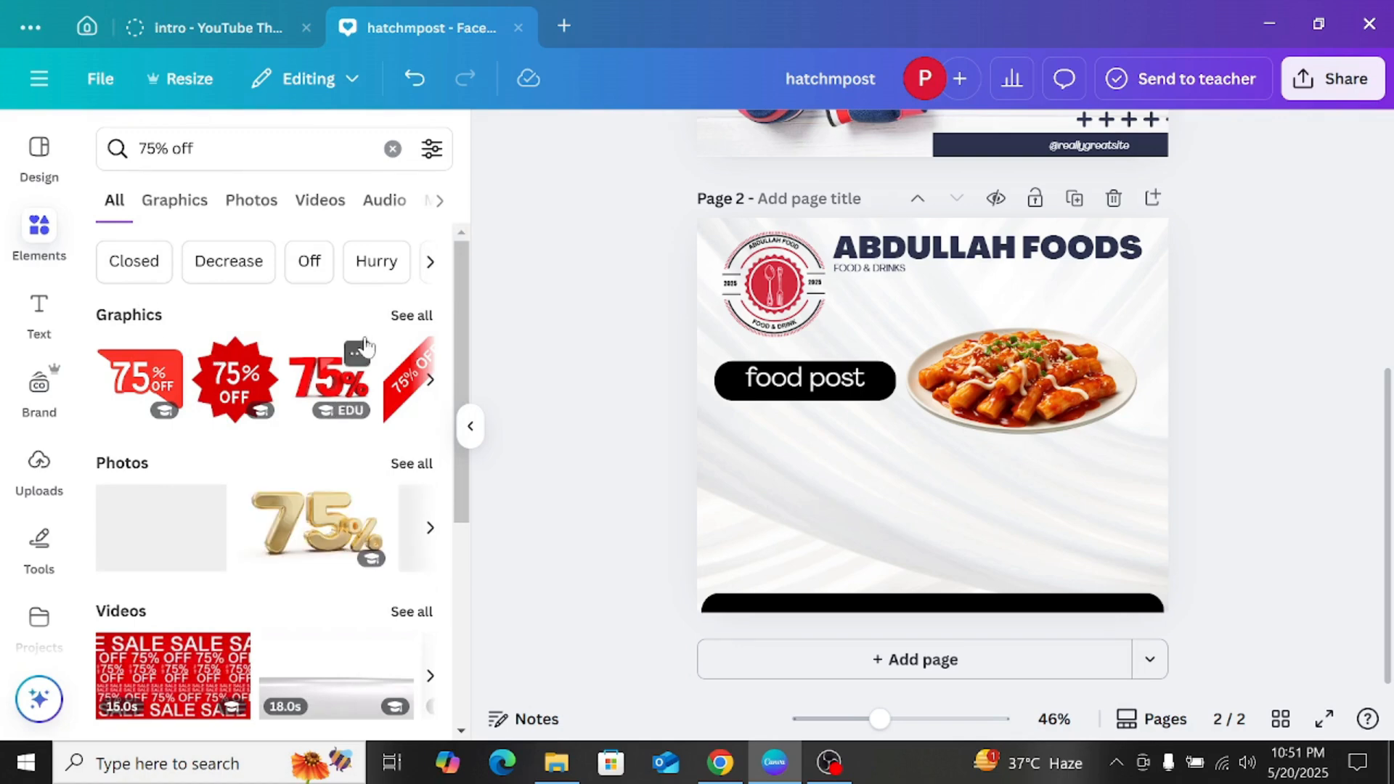
pyautogui.scroll(-3, 367, 358)
pyautogui.scroll(-2, 289, 404)
pyautogui.scroll(5, 283, 392)
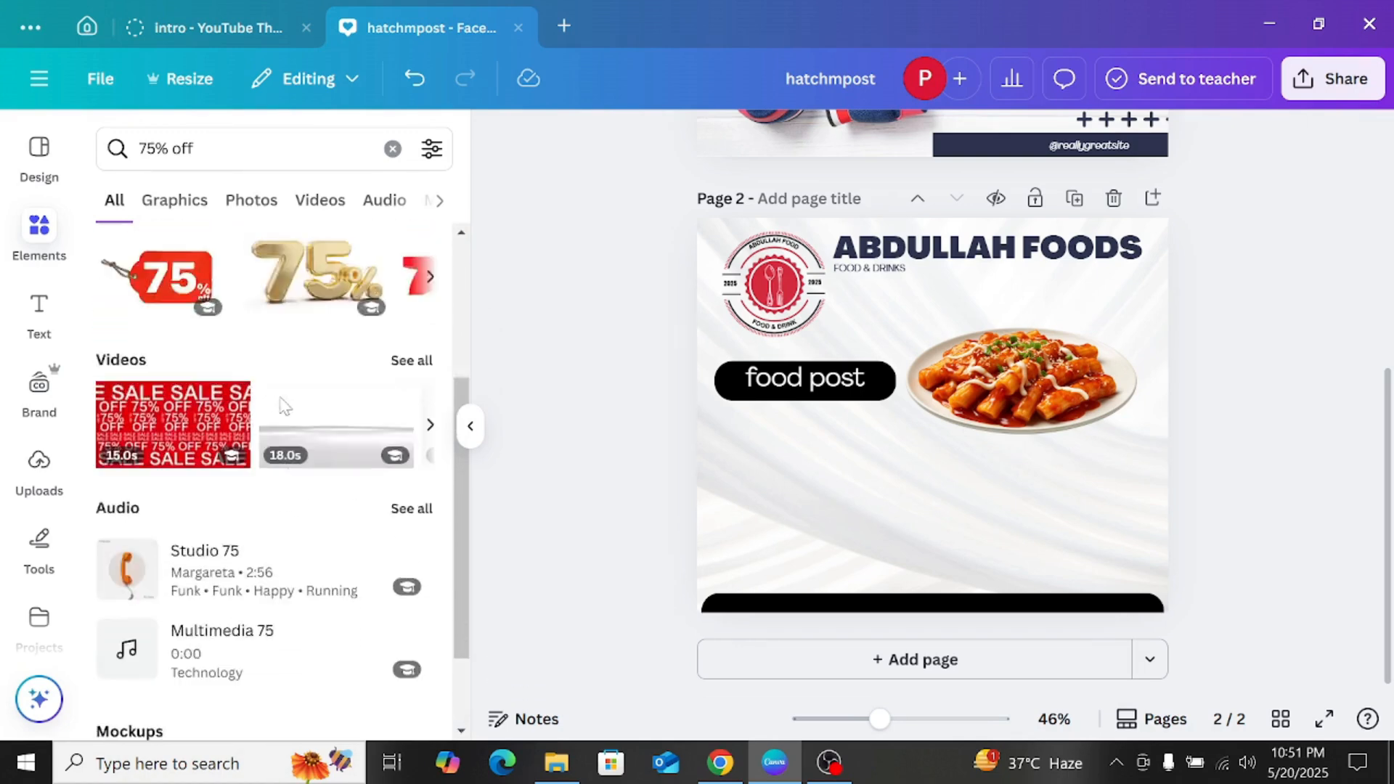
pyautogui.click(297, 340)
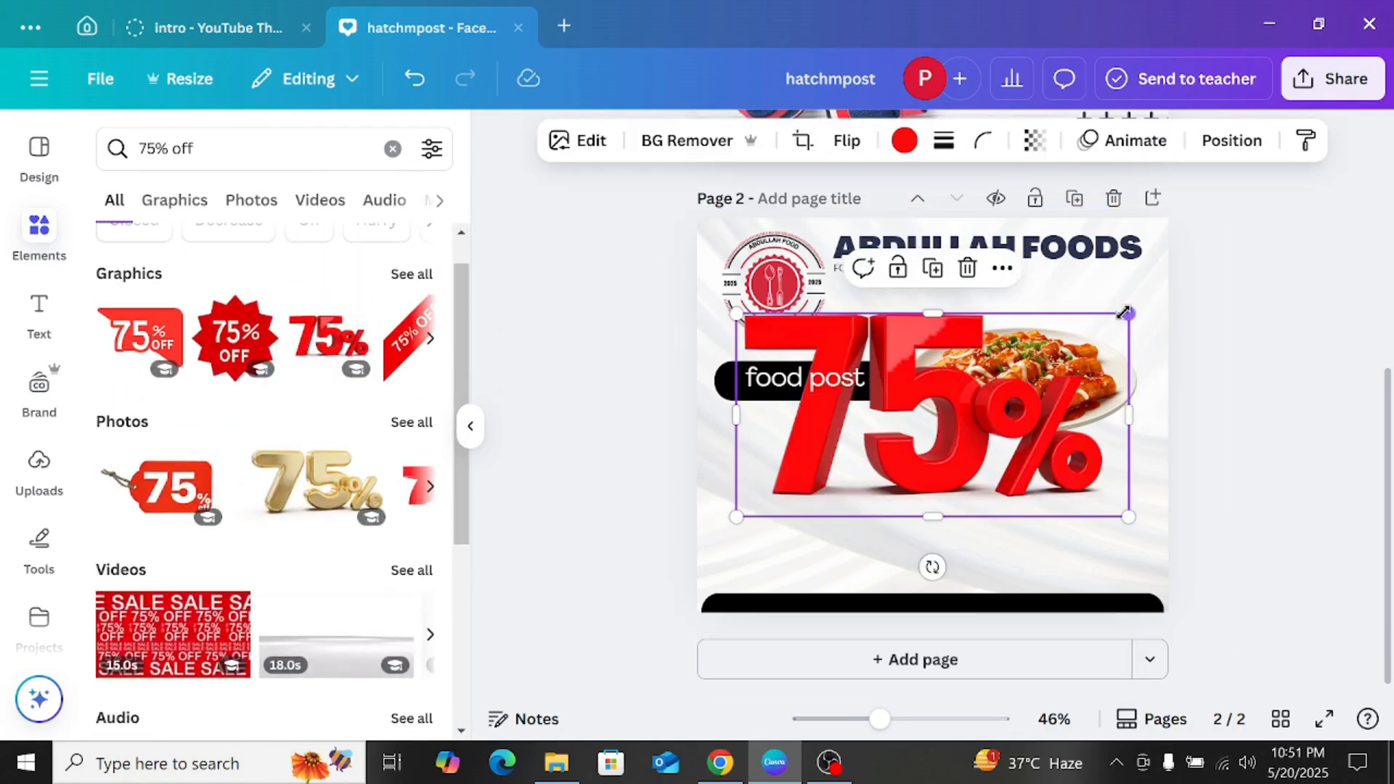
# Step: Shrink the red 3D 75% graphic to roughly half the page width and place it below the "food post" bar
pyautogui.moveTo(1126, 513); pyautogui.dragTo(868, 496)
pyautogui.moveTo(875, 445)
pyautogui.mouseDown()
pyautogui.moveTo(904, 430)
pyautogui.moveTo(887, 455)
pyautogui.moveTo(876, 448)
pyautogui.mouseUp()
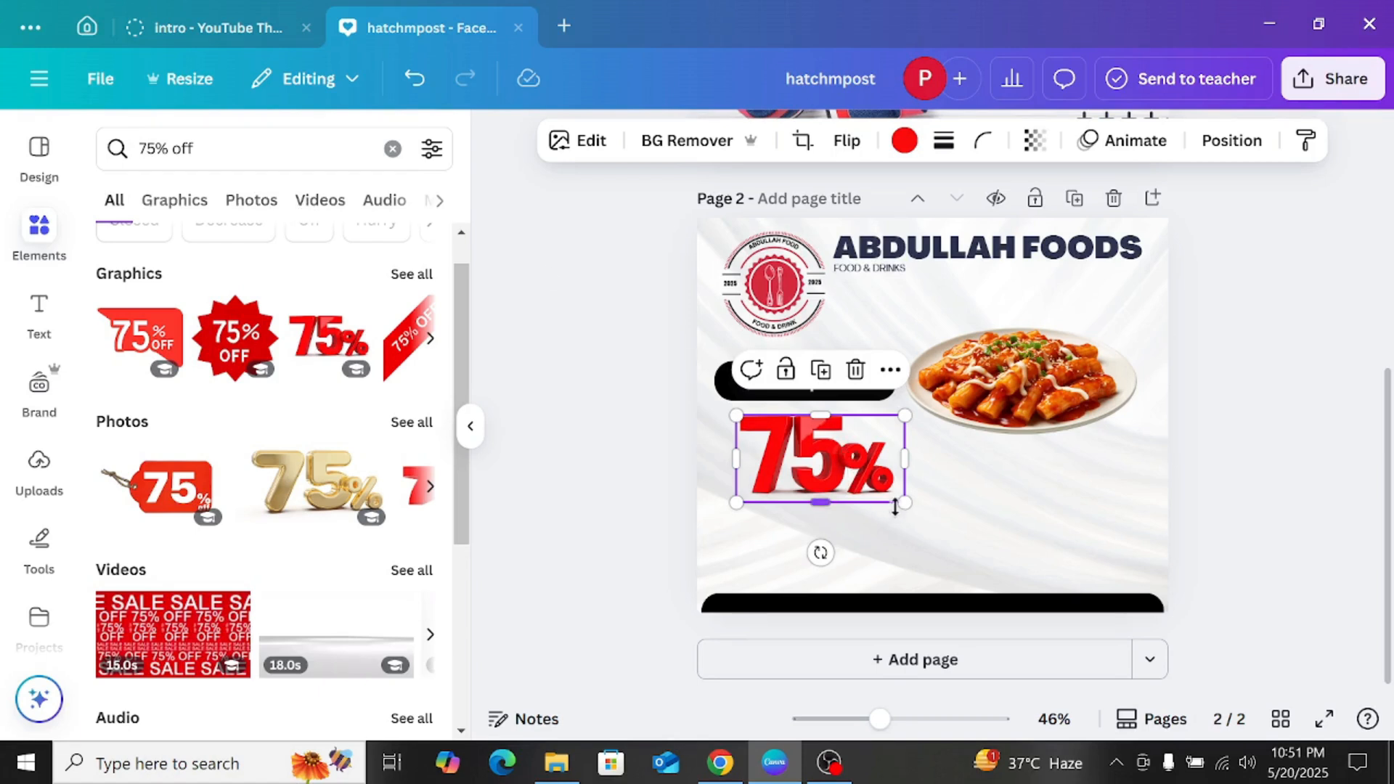
pyautogui.moveTo(895, 506); pyautogui.dragTo(981, 542)
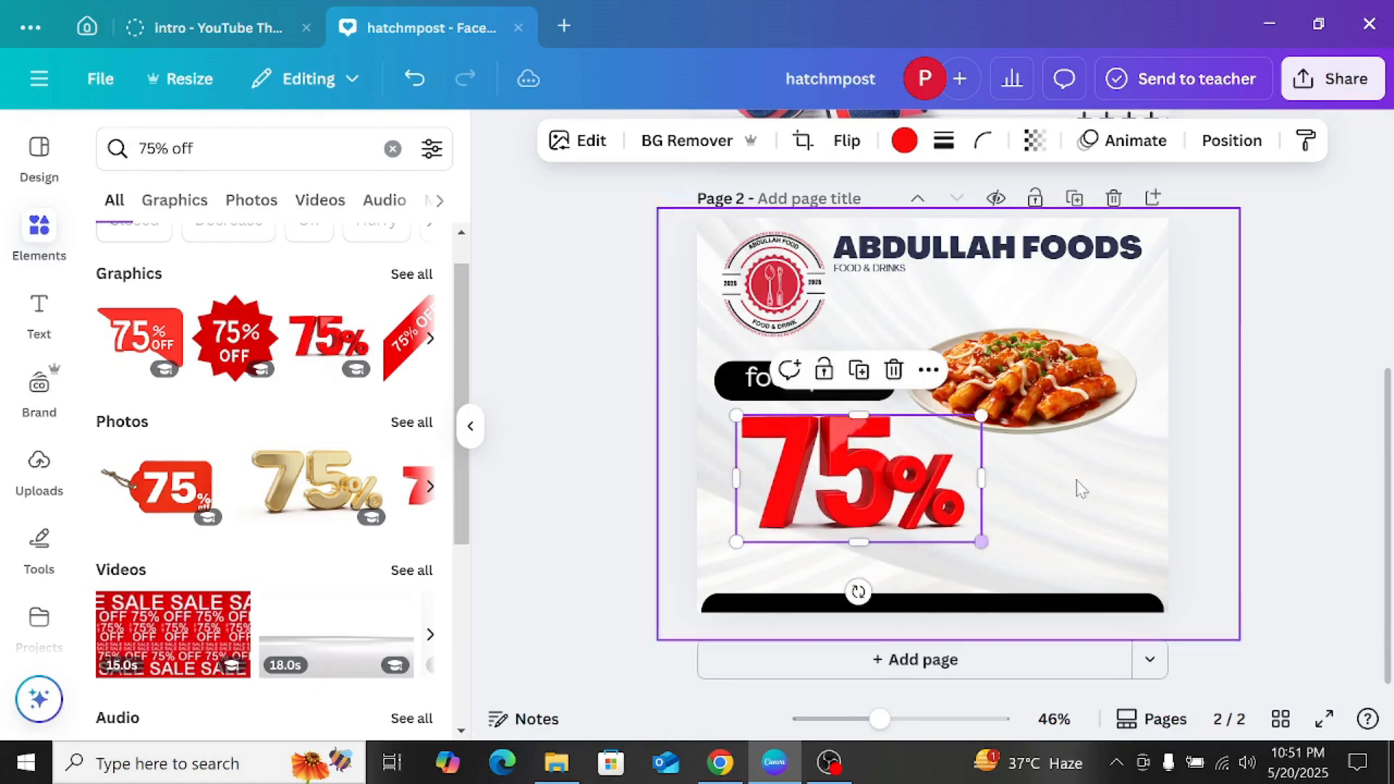
pyautogui.click(1242, 347)
pyautogui.moveTo(880, 487); pyautogui.dragTo(867, 504)
pyautogui.click(1219, 361)
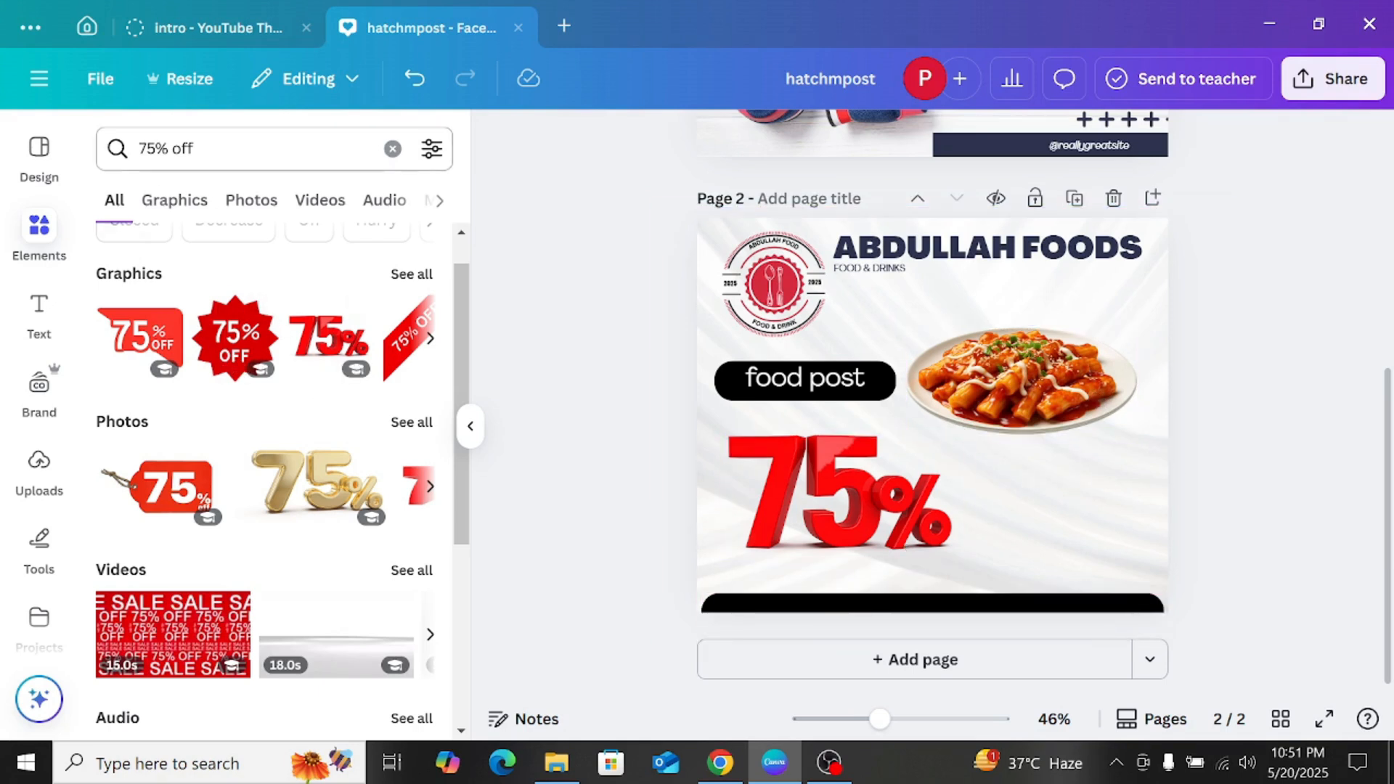
# Step: Search the elements library for "LOCATION" and add the black circular location pin graphic to page 2
pyautogui.tripleClick(174, 149)
pyautogui.write('lo')
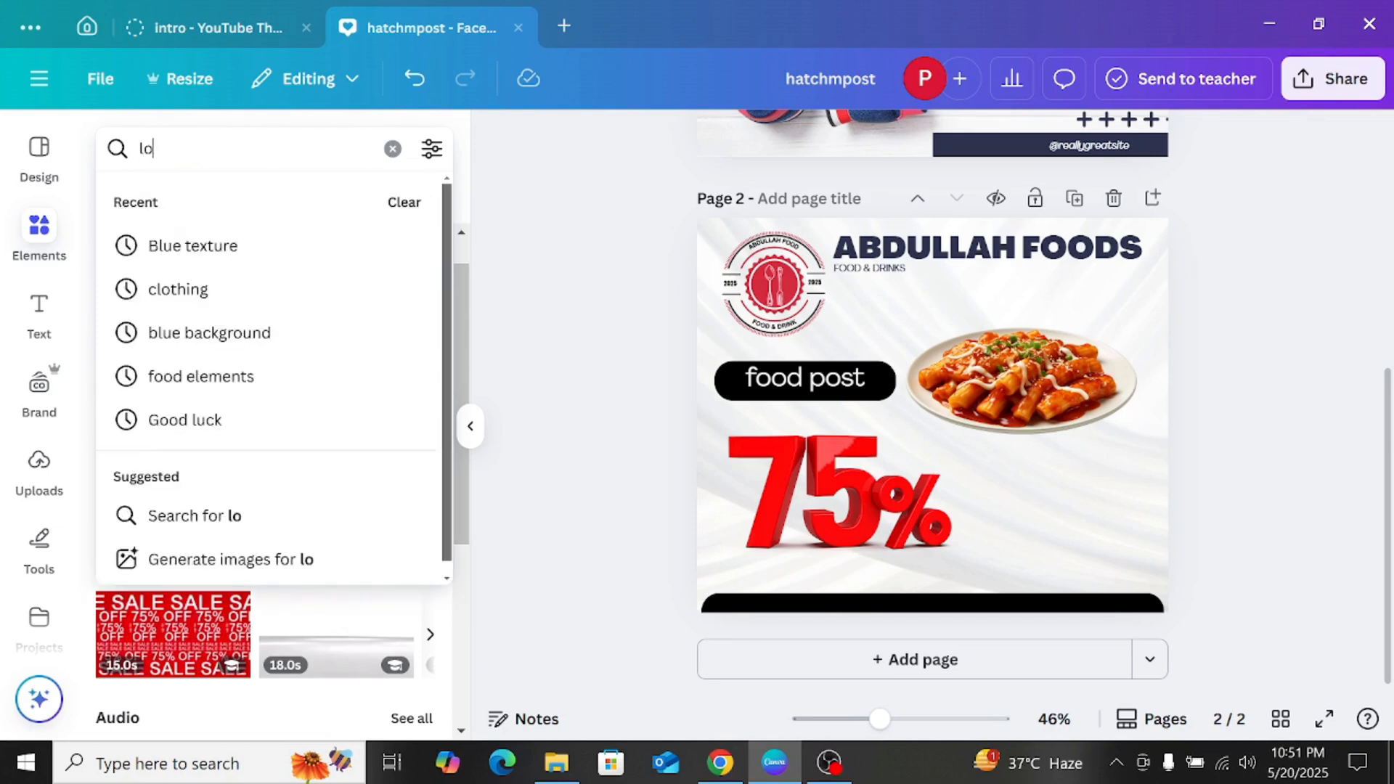
pyautogui.write('cation')
pyautogui.press('Down')
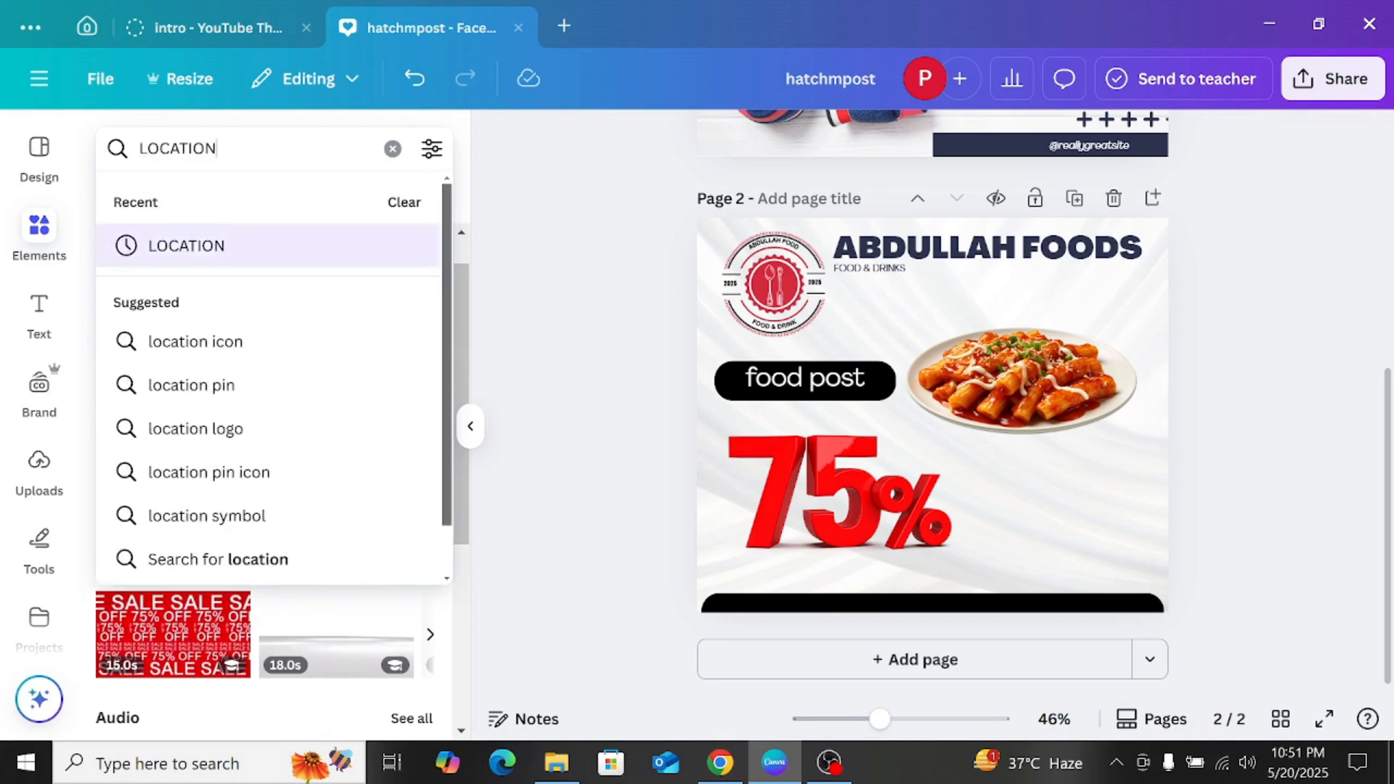
pyautogui.press('Return')
pyautogui.scroll(-3, 219, 378)
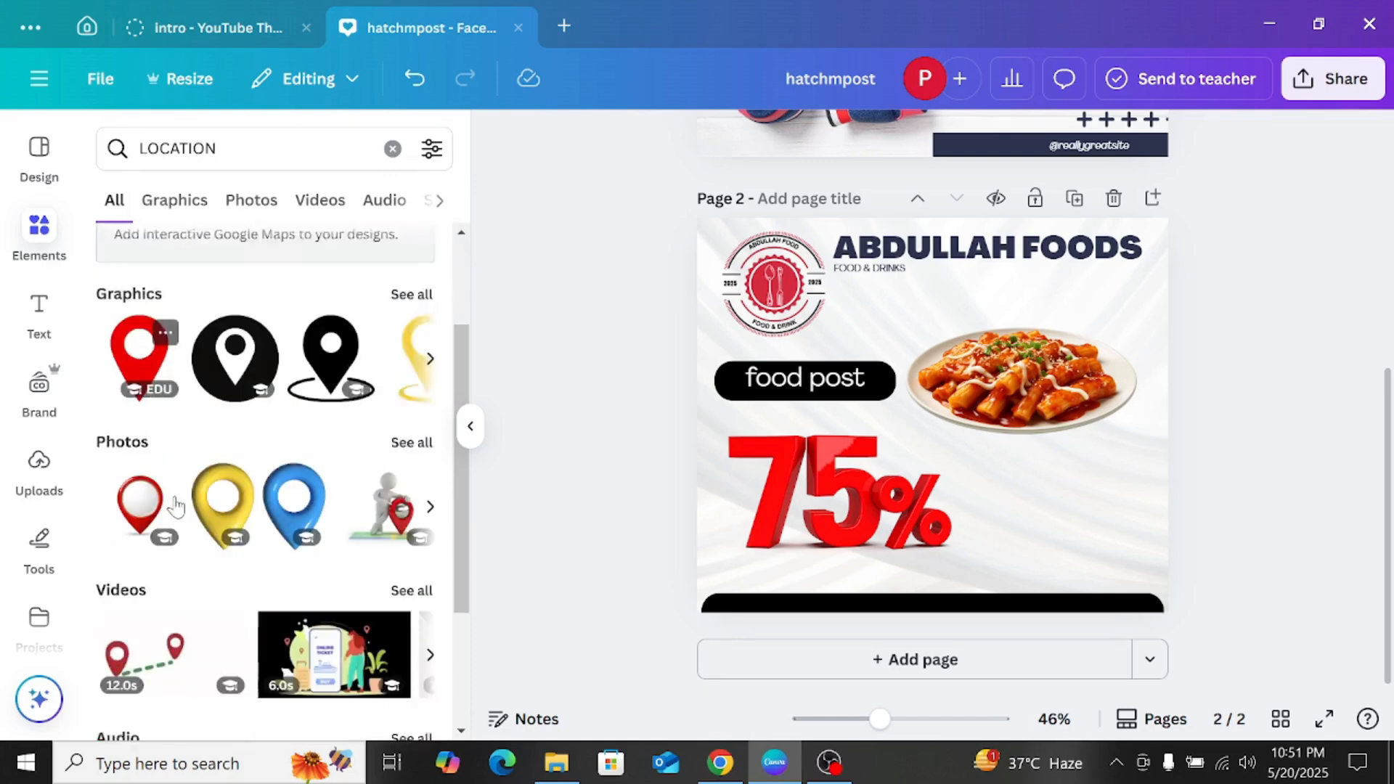
pyautogui.click(268, 323)
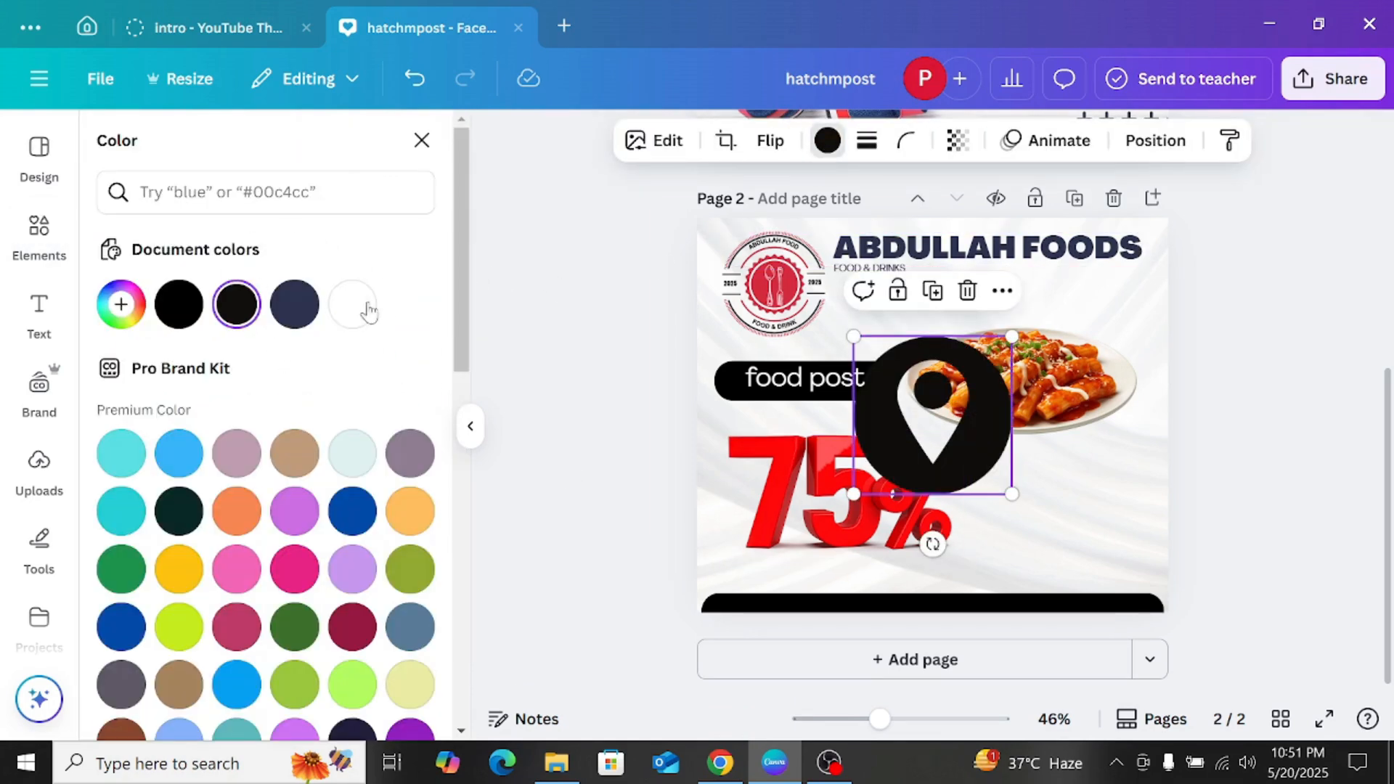
# Step: Recolour the location pin graphic white and shrink it to a small icon
pyautogui.click(369, 311)
pyautogui.moveTo(1012, 337); pyautogui.dragTo(848, 458)
pyautogui.scroll(5, 846, 456)
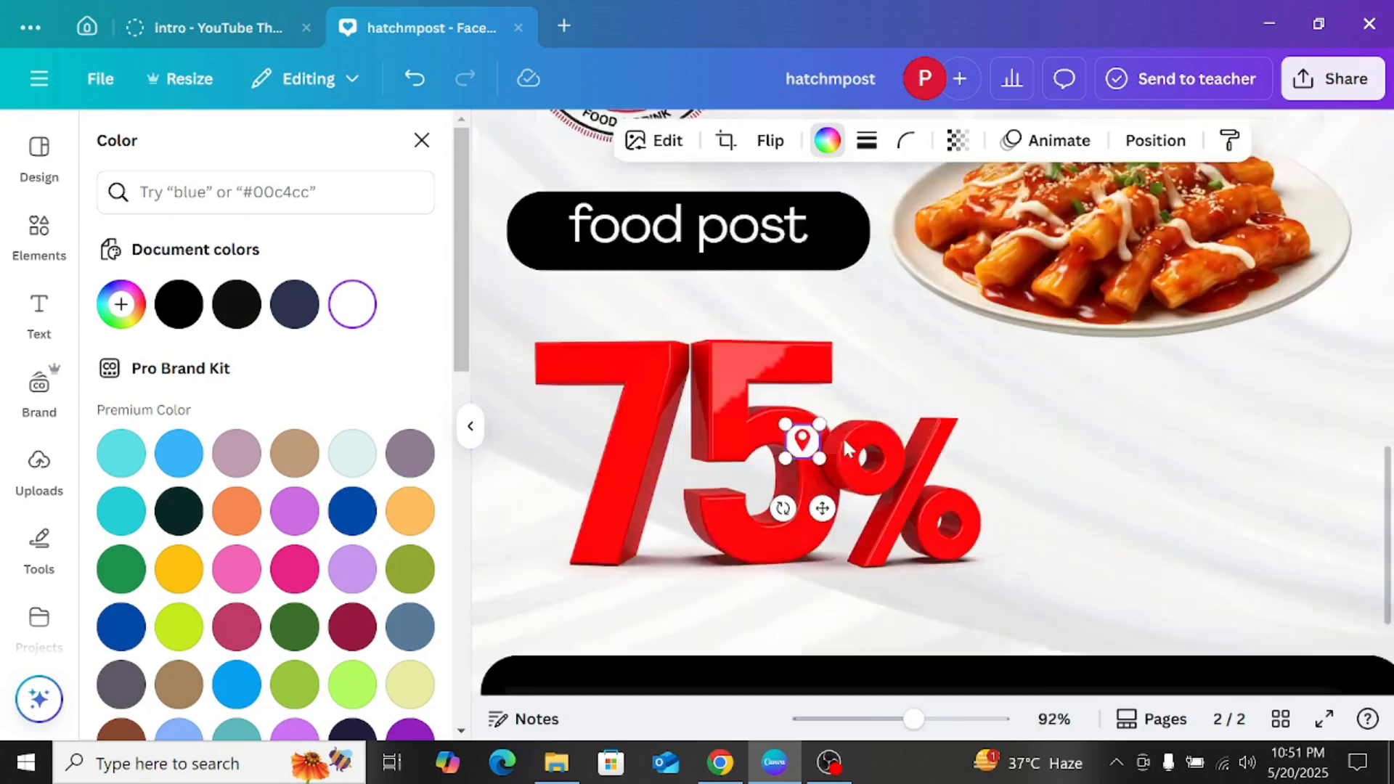
pyautogui.scroll(-1, 842, 437)
pyautogui.click(829, 397)
pyautogui.moveTo(829, 397); pyautogui.dragTo(748, 599)
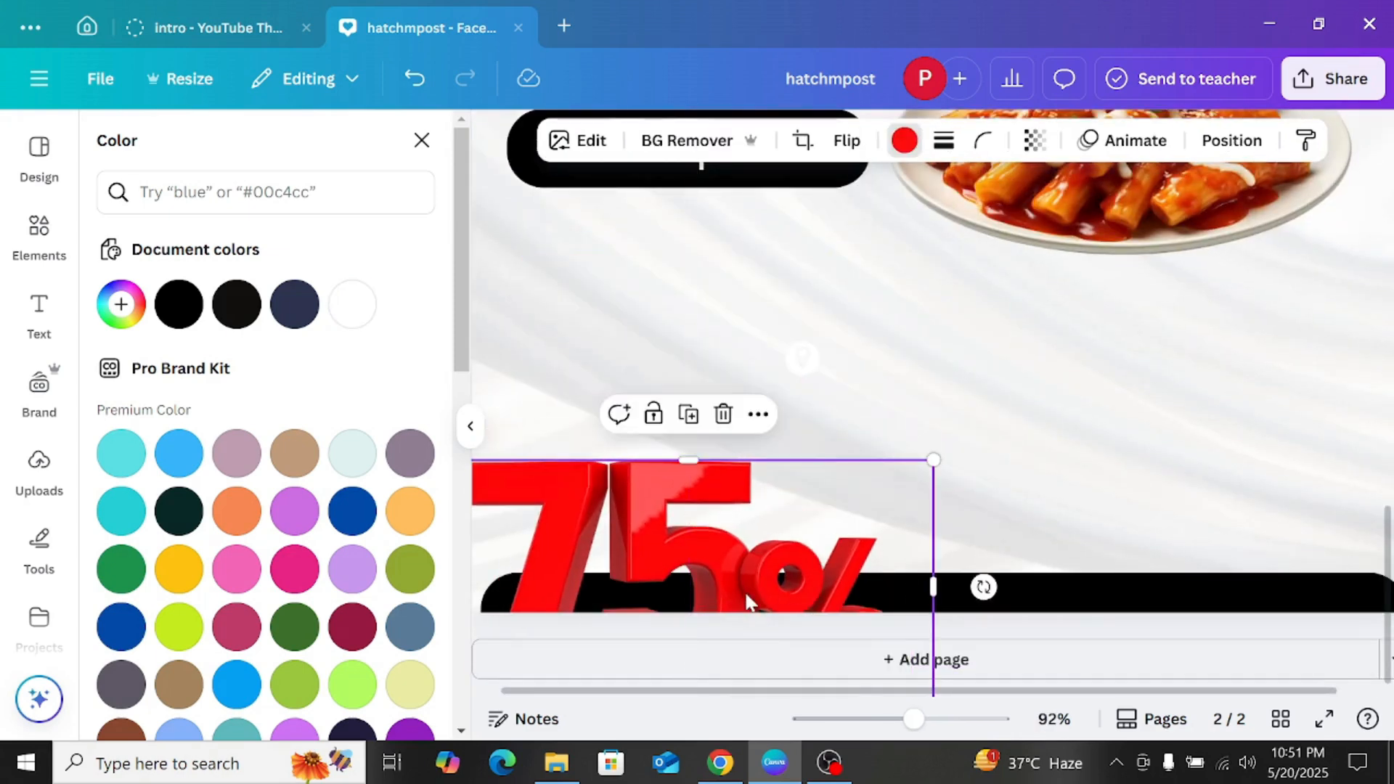
pyautogui.hotkey('ctrl', 'z')
# Step: Move the white location icon onto the left end of the bottom black bar and shrink it slightly to fit
pyautogui.click(805, 367)
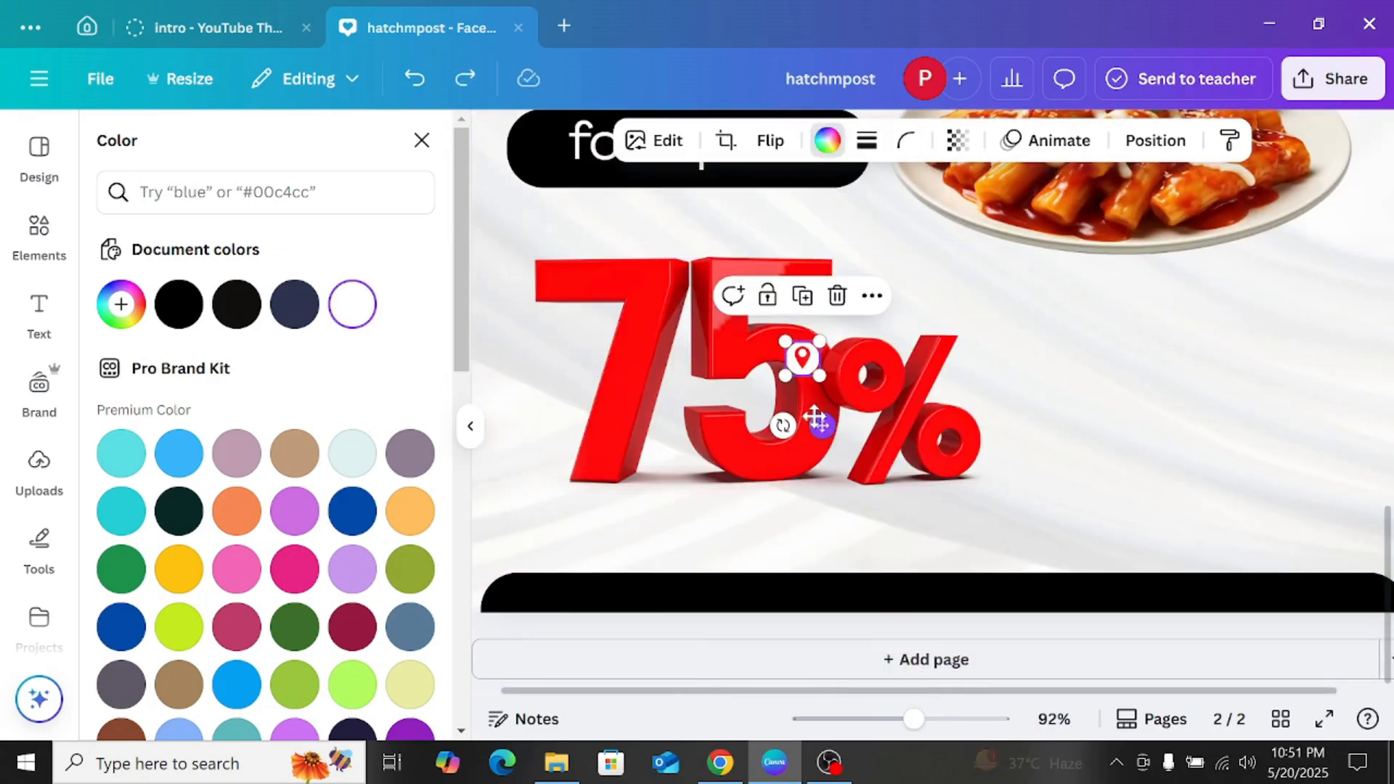
pyautogui.moveTo(826, 439); pyautogui.dragTo(533, 660)
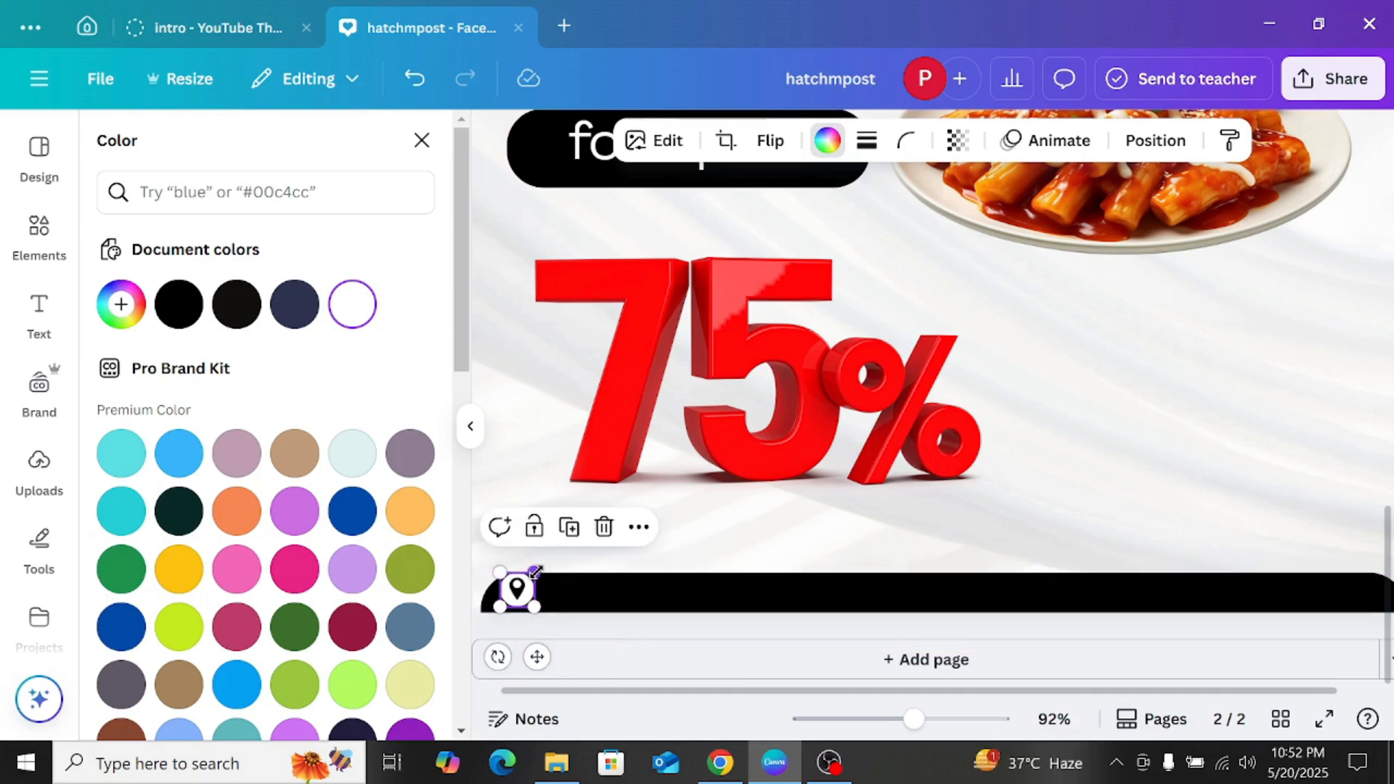
pyautogui.moveTo(546, 573); pyautogui.dragTo(527, 579)
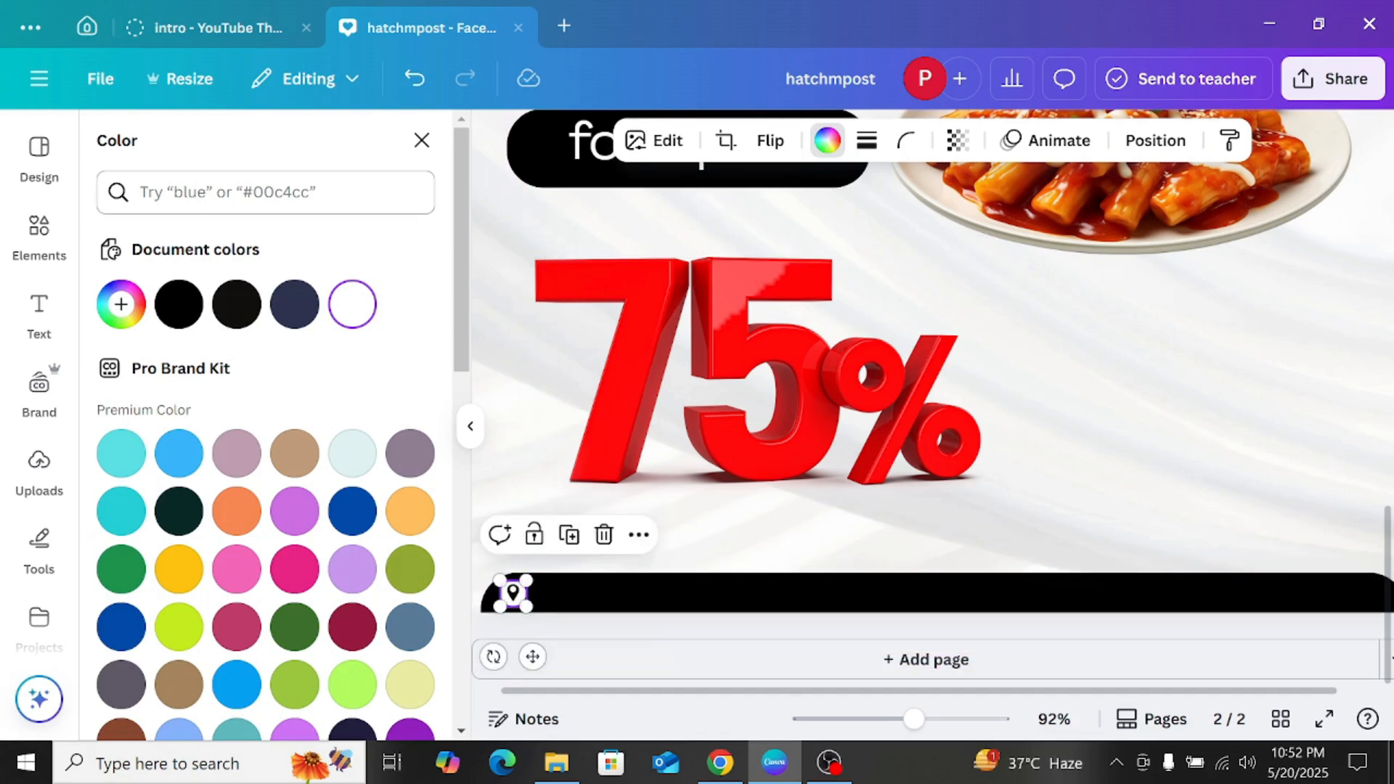
# Step: Add a text box reading "LAHORE" and place it on the bottom black bar beside the location icon
pyautogui.click(39, 312)
pyautogui.click(356, 207)
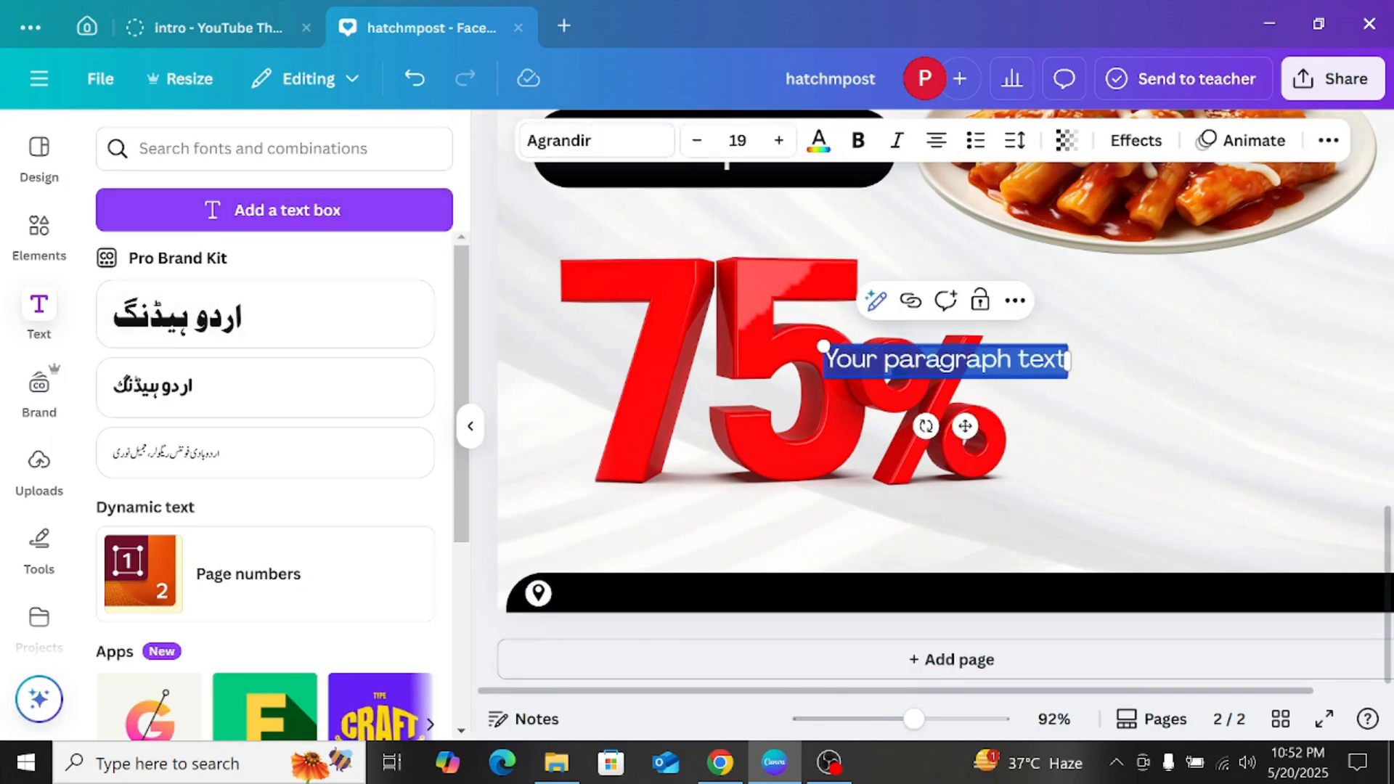
pyautogui.write('LAHORE')
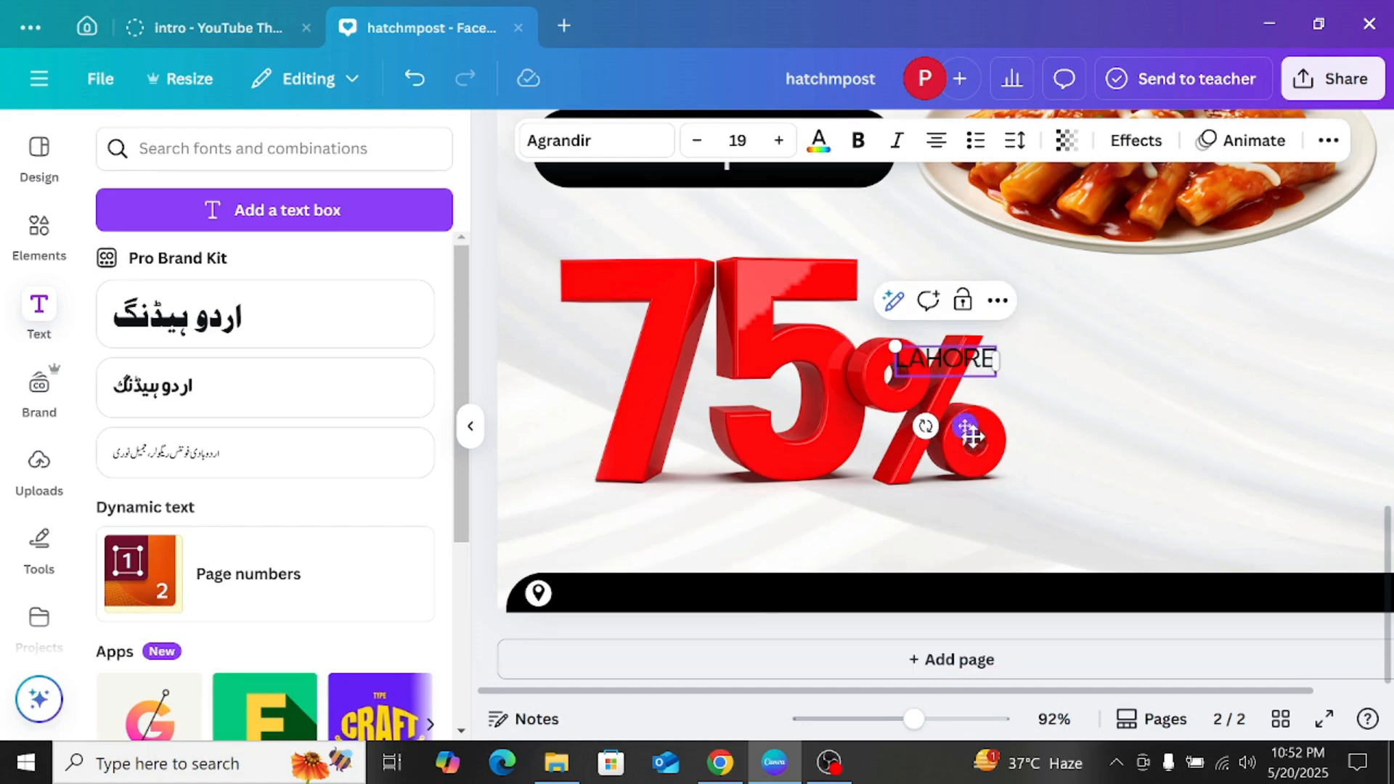
pyautogui.moveTo(968, 429); pyautogui.dragTo(655, 654)
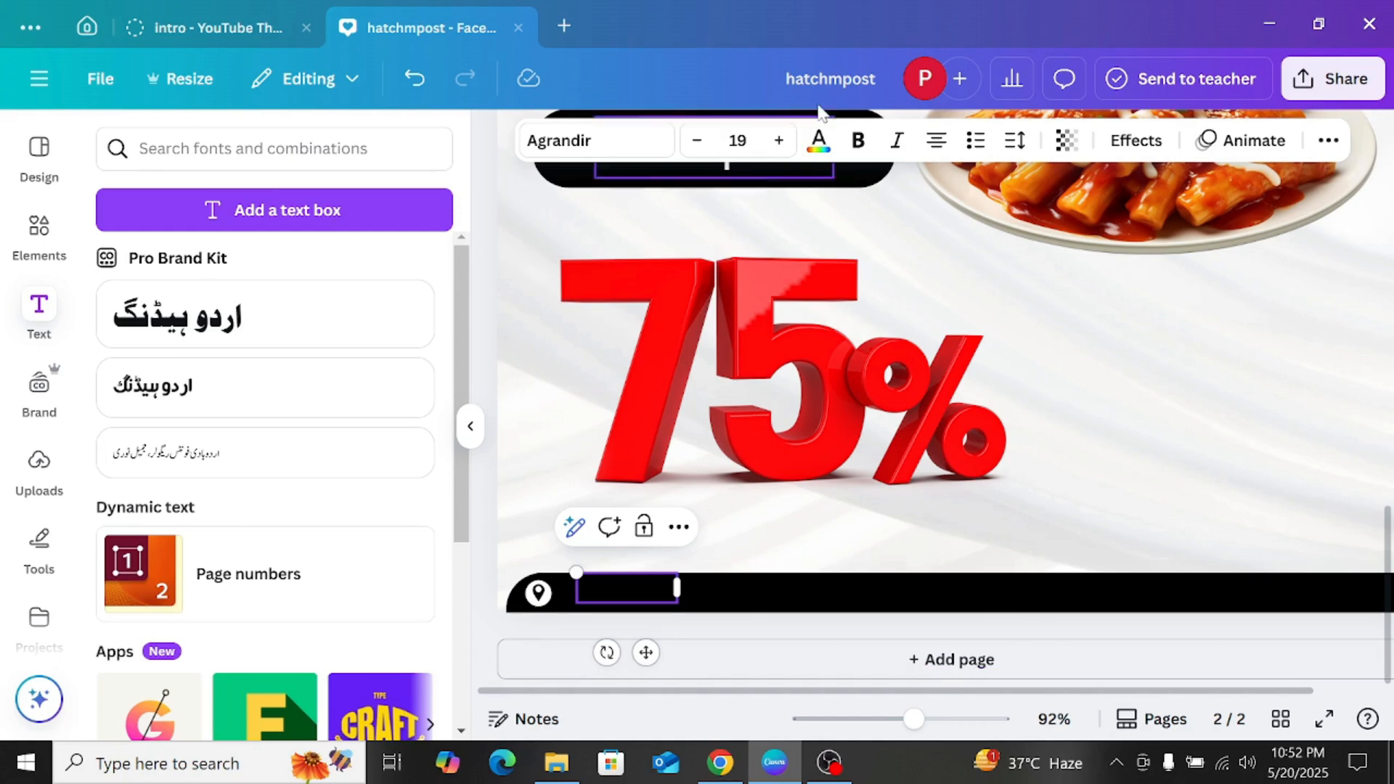
# Step: Try colouring the "LAHORE" text white, sending it to the back and forward again, and nudging it slightly higher
pyautogui.click(819, 144)
pyautogui.click(290, 299)
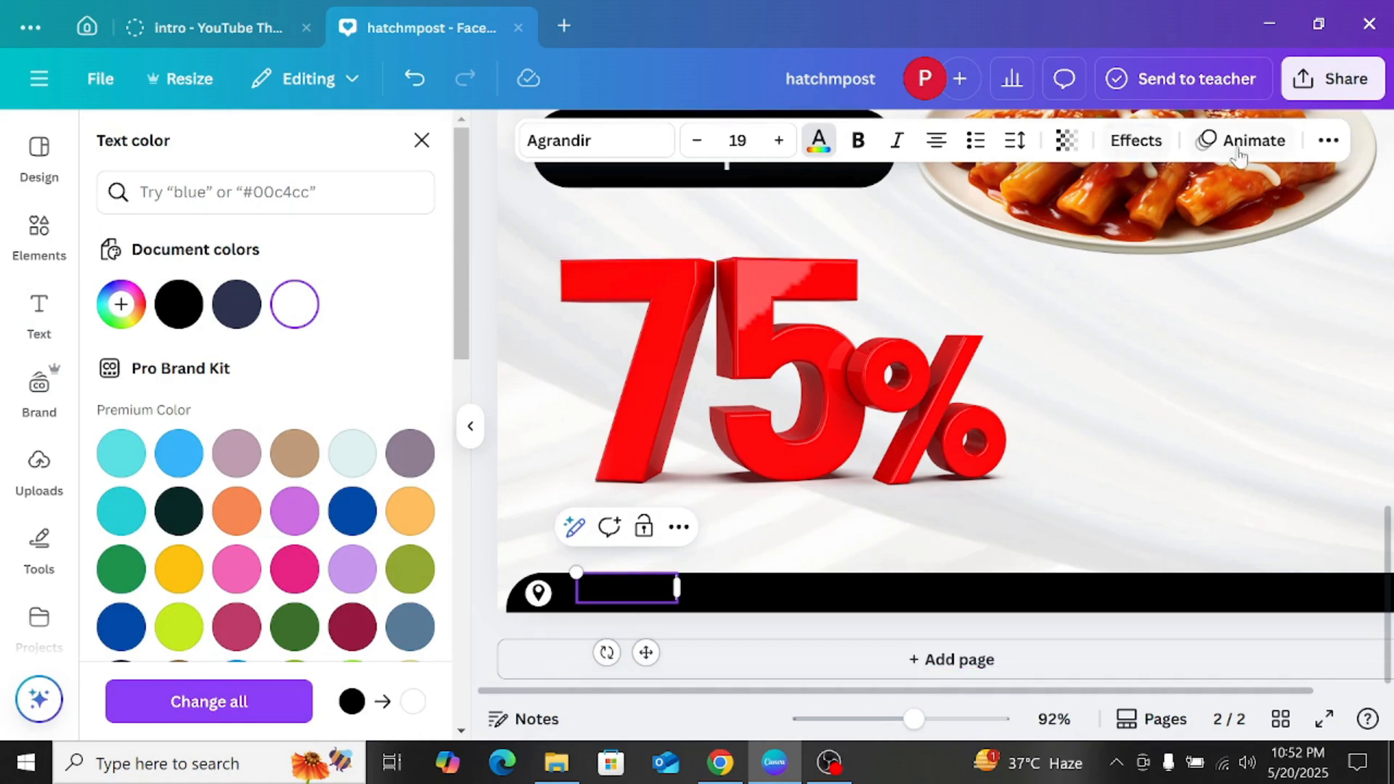
pyautogui.click(1329, 141)
pyautogui.click(1257, 188)
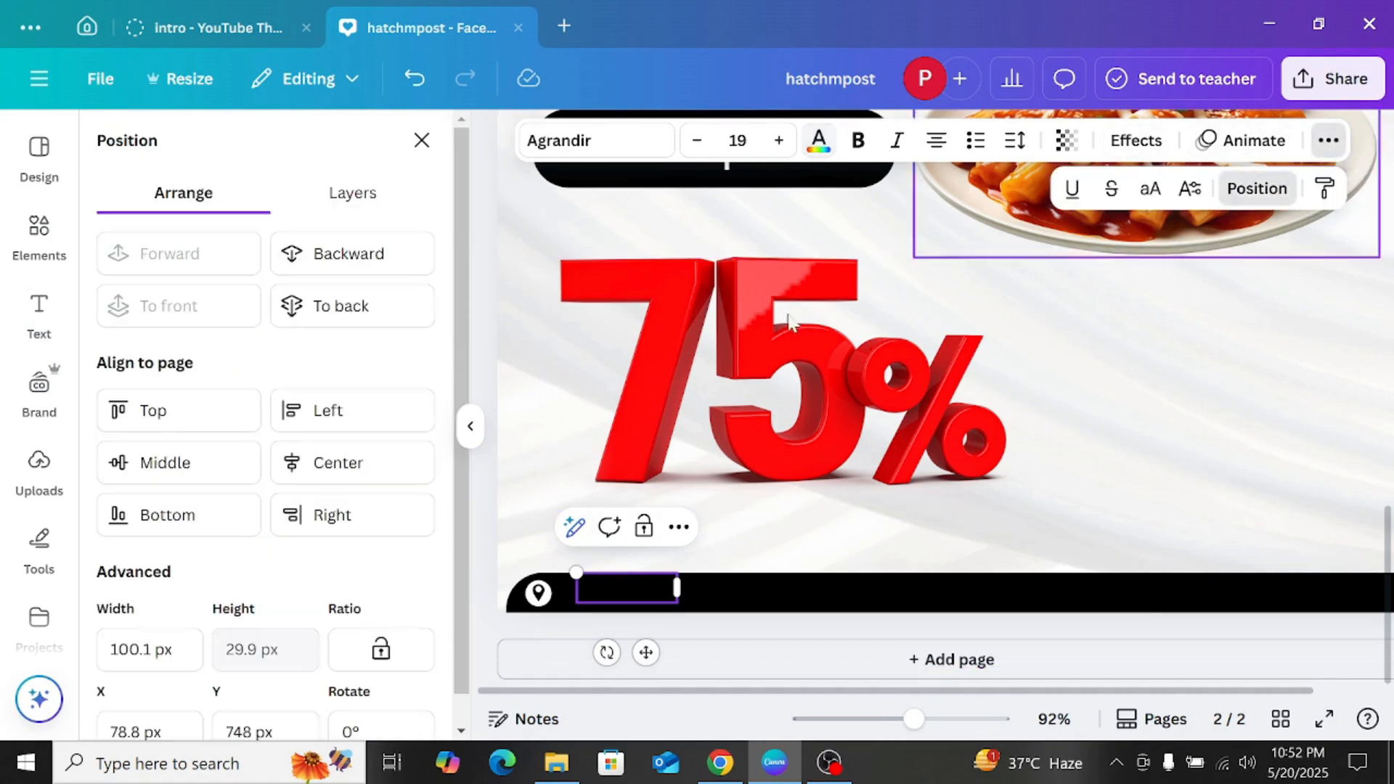
pyautogui.click(366, 308)
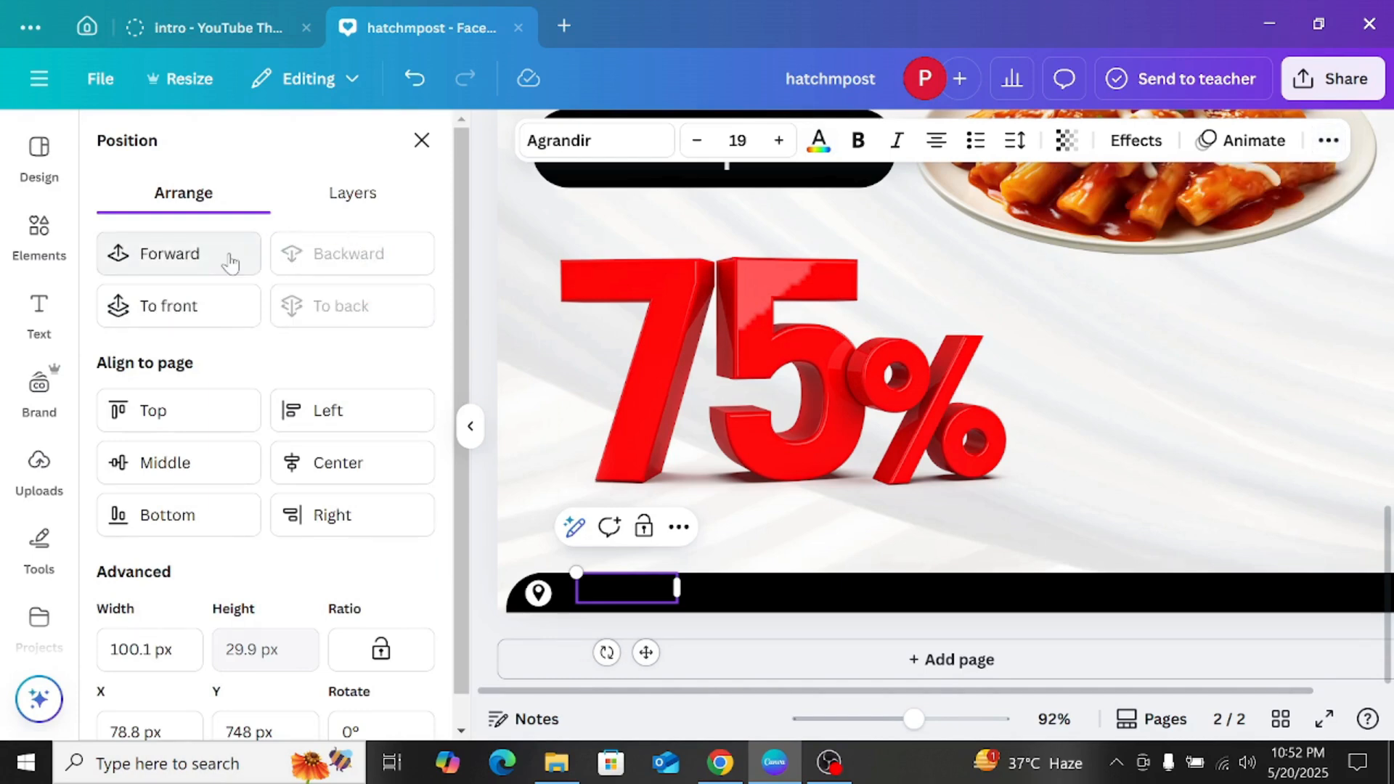
pyautogui.click(229, 258)
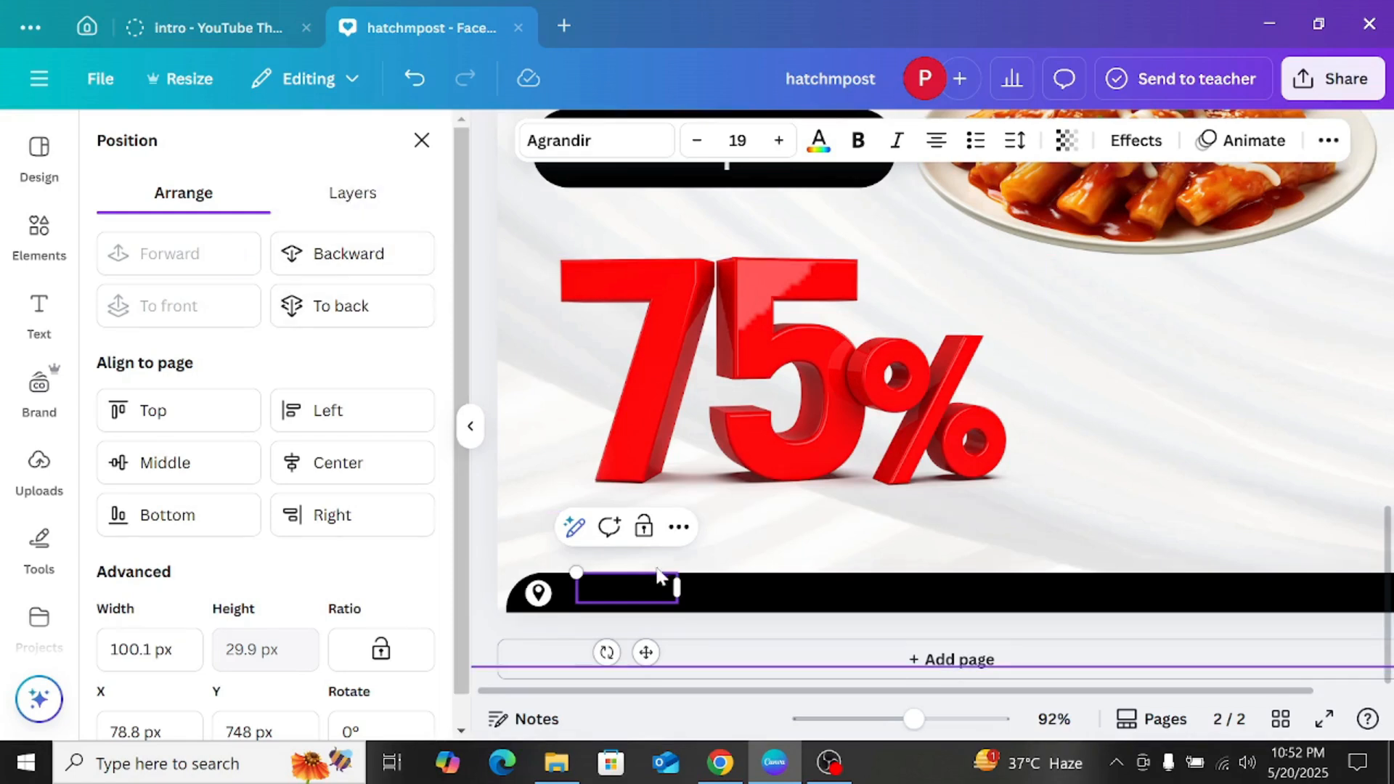
pyautogui.moveTo(651, 657)
pyautogui.mouseDown()
pyautogui.moveTo(651, 635)
pyautogui.moveTo(645, 646)
pyautogui.mouseUp()
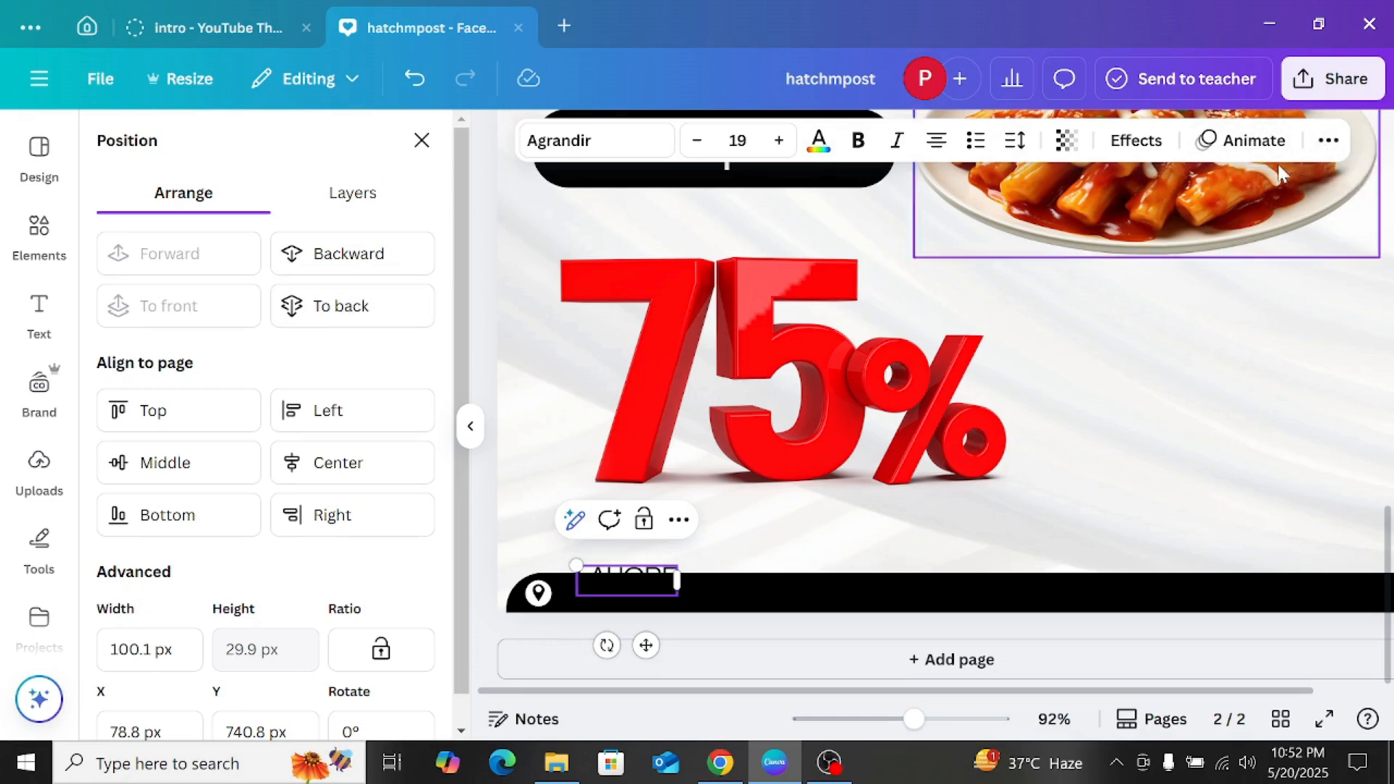
# Step: Examine the stacking order of the "LAHORE" text and the bottom black bar in the layer list
pyautogui.click(1327, 145)
pyautogui.click(1270, 186)
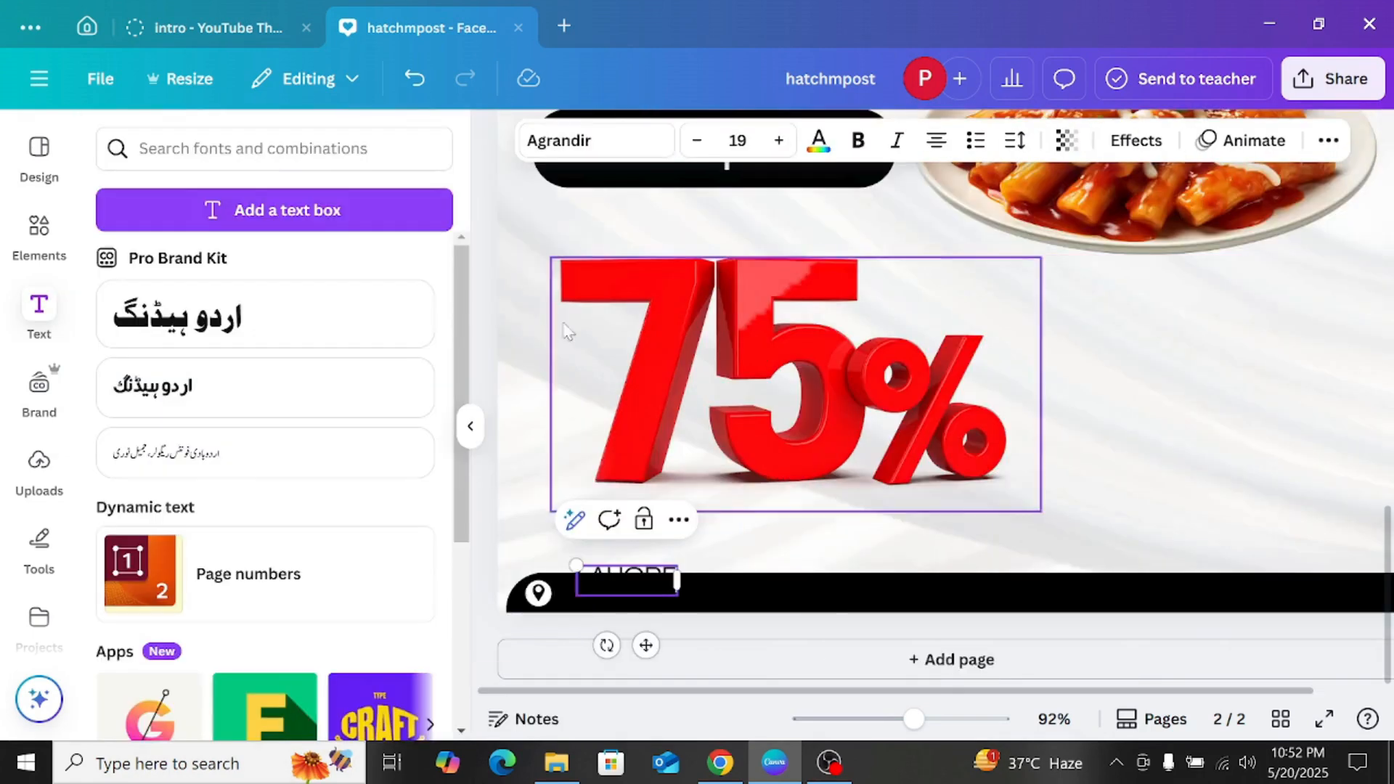
pyautogui.click(1328, 141)
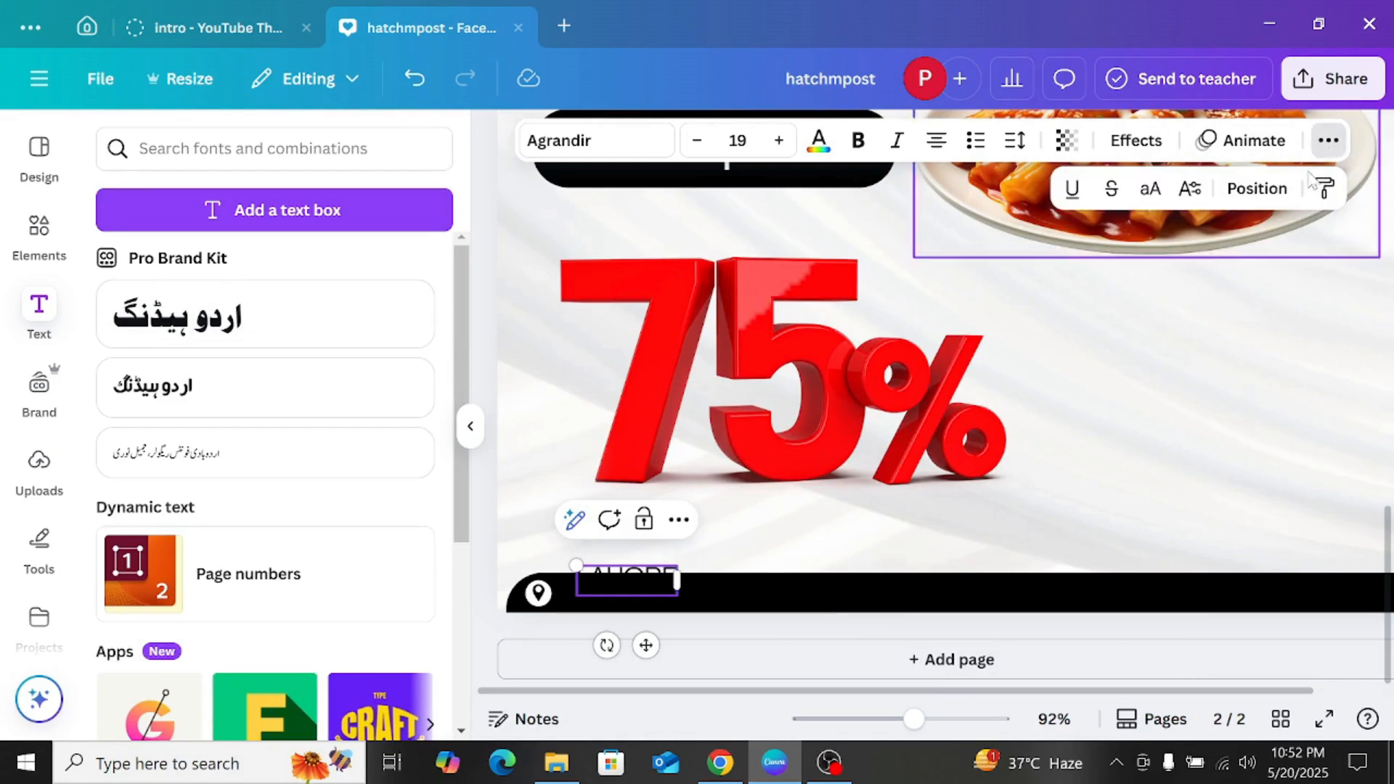
pyautogui.click(1282, 187)
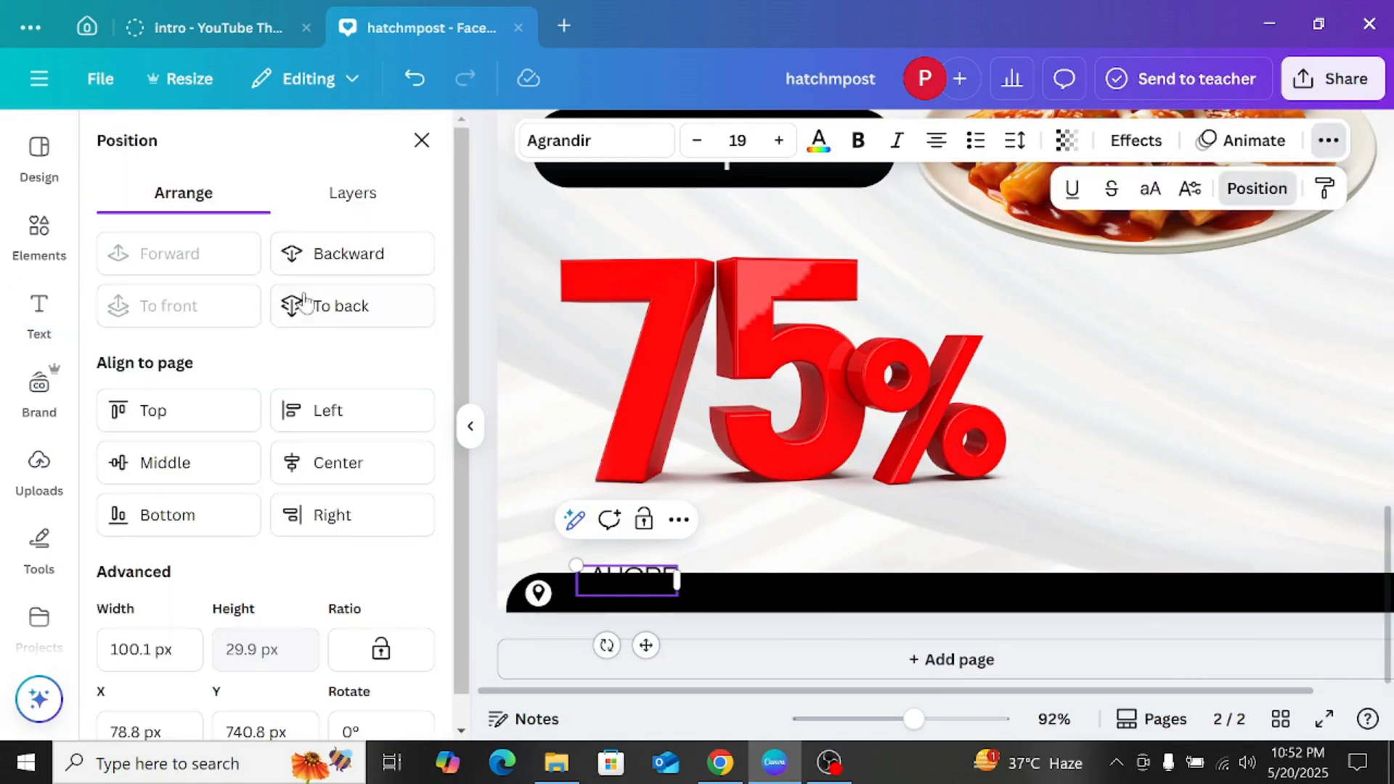
pyautogui.click(312, 196)
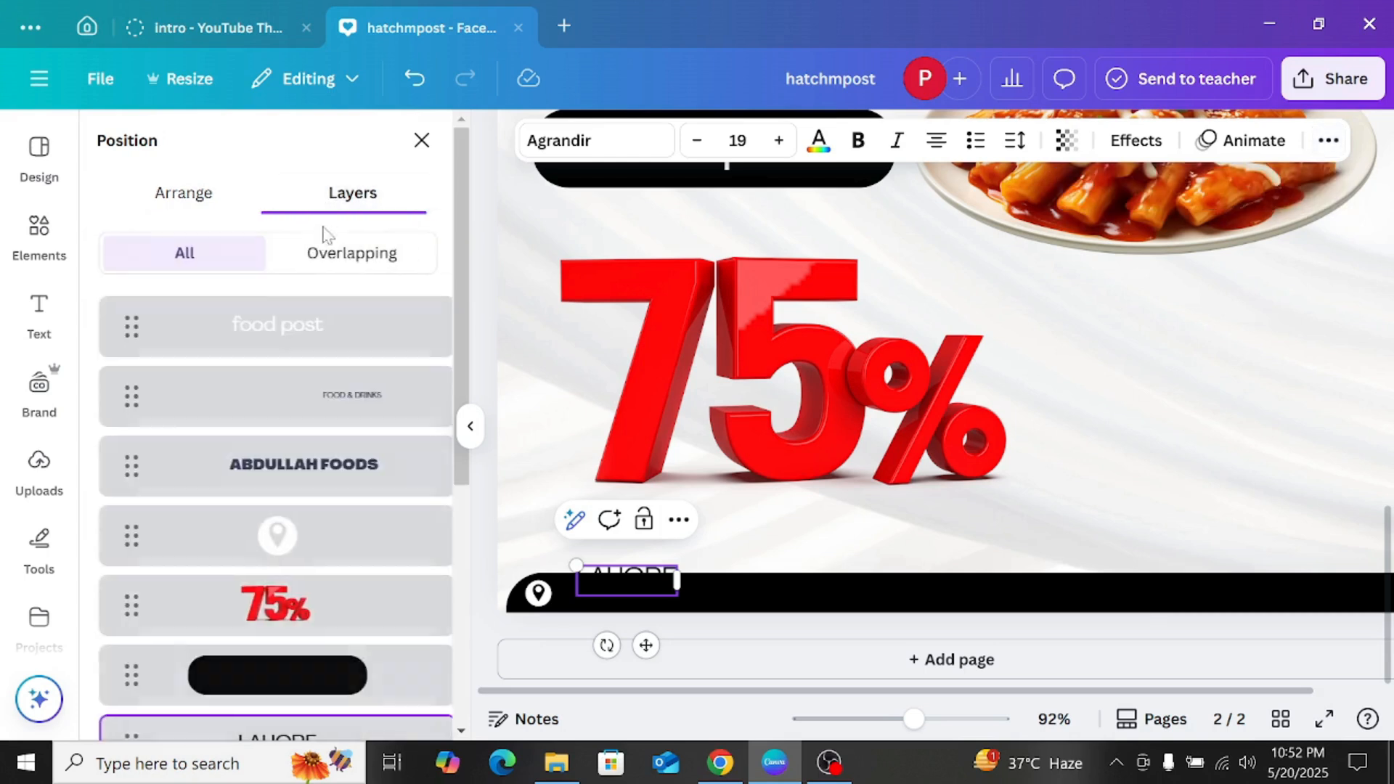
pyautogui.click(218, 207)
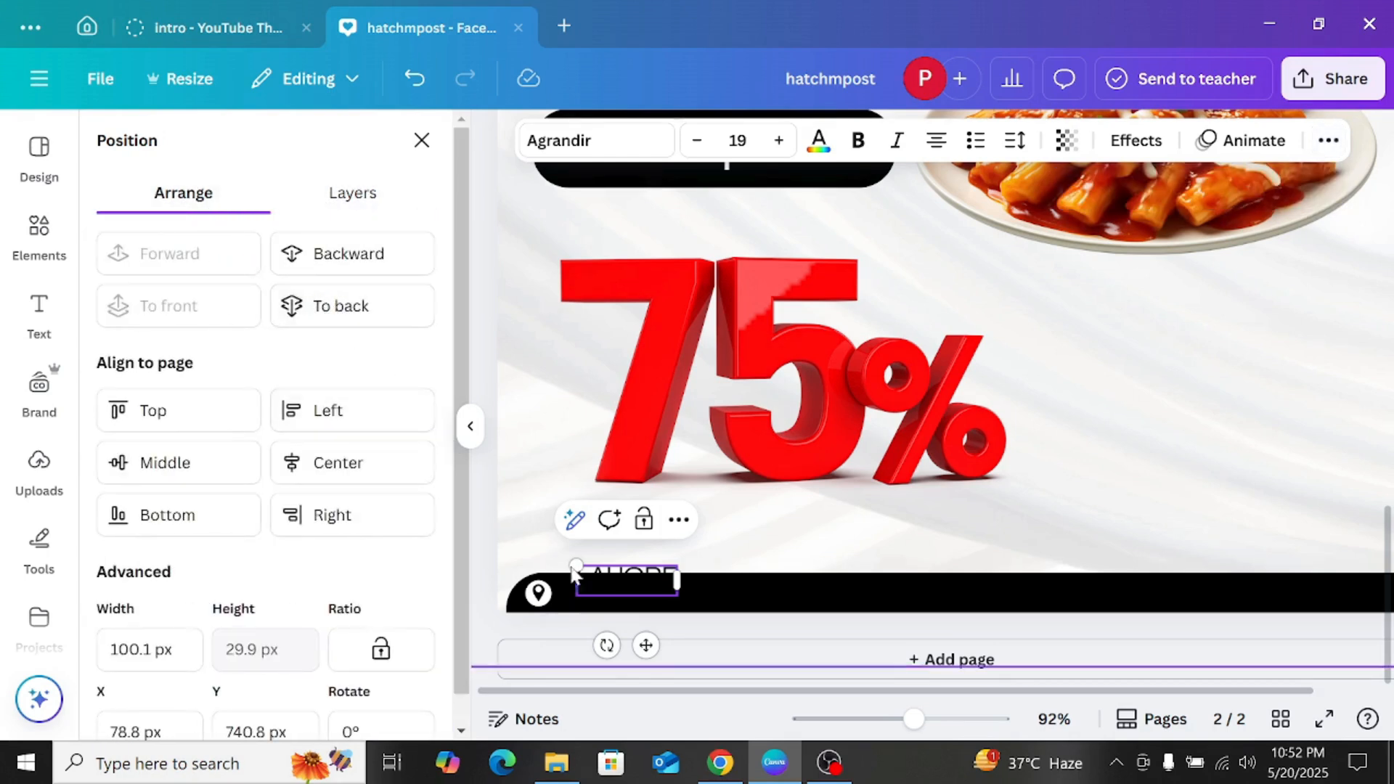
pyautogui.click(755, 623)
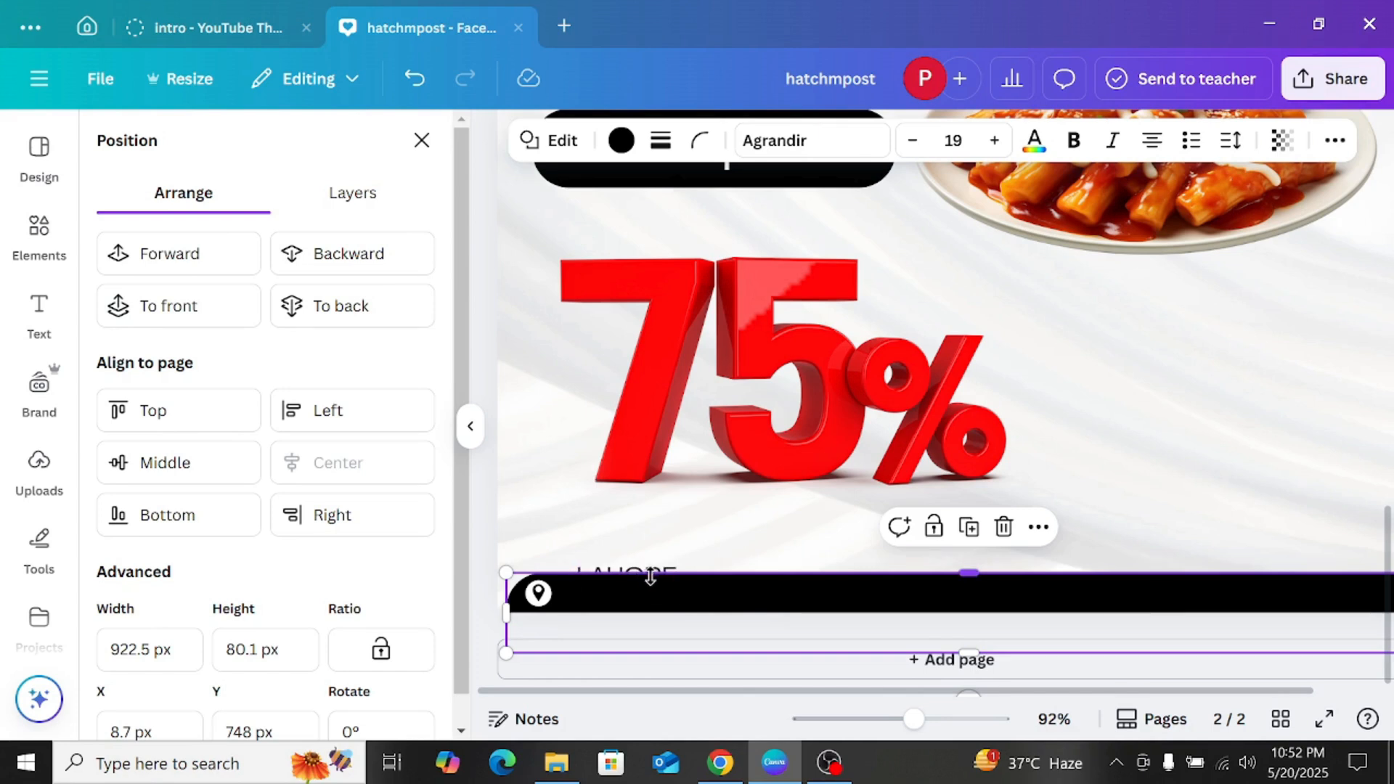
pyautogui.click(471, 426)
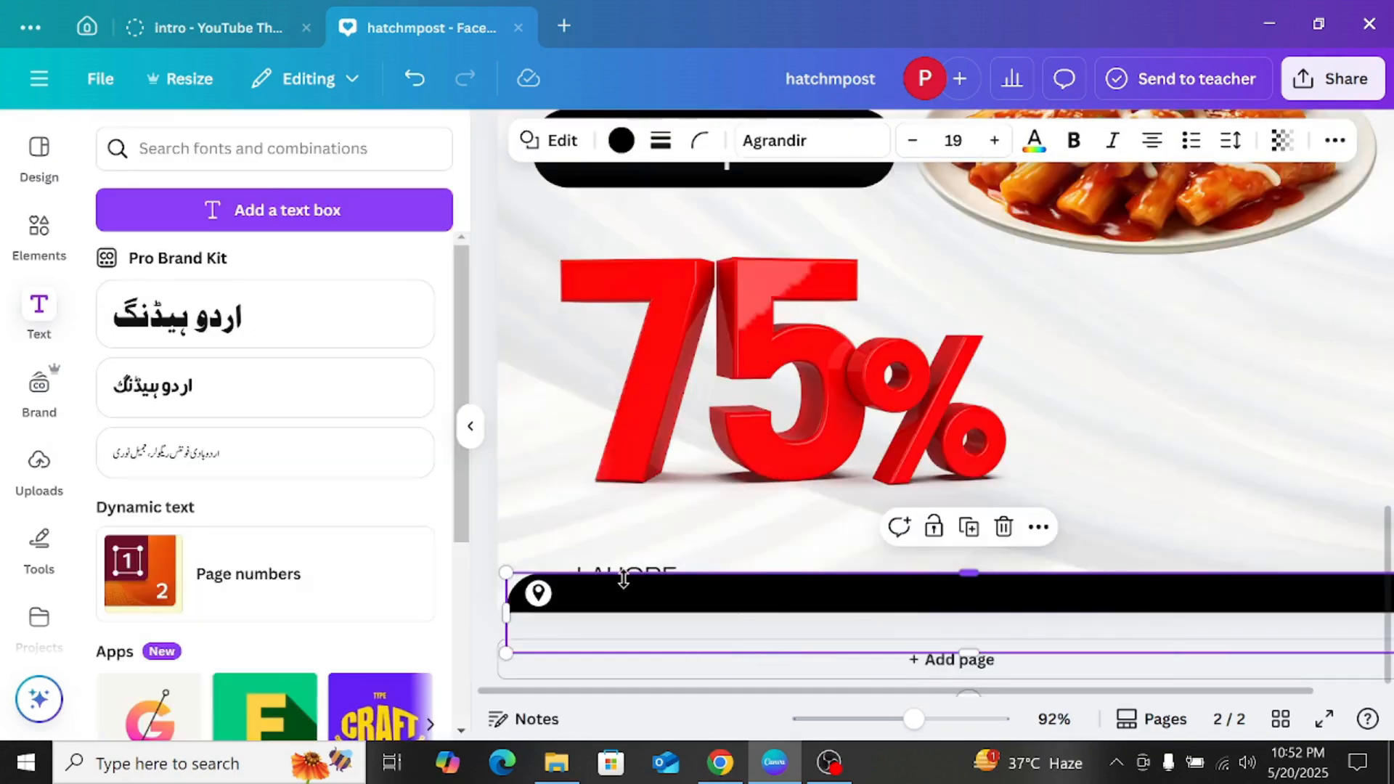
pyautogui.click(489, 517)
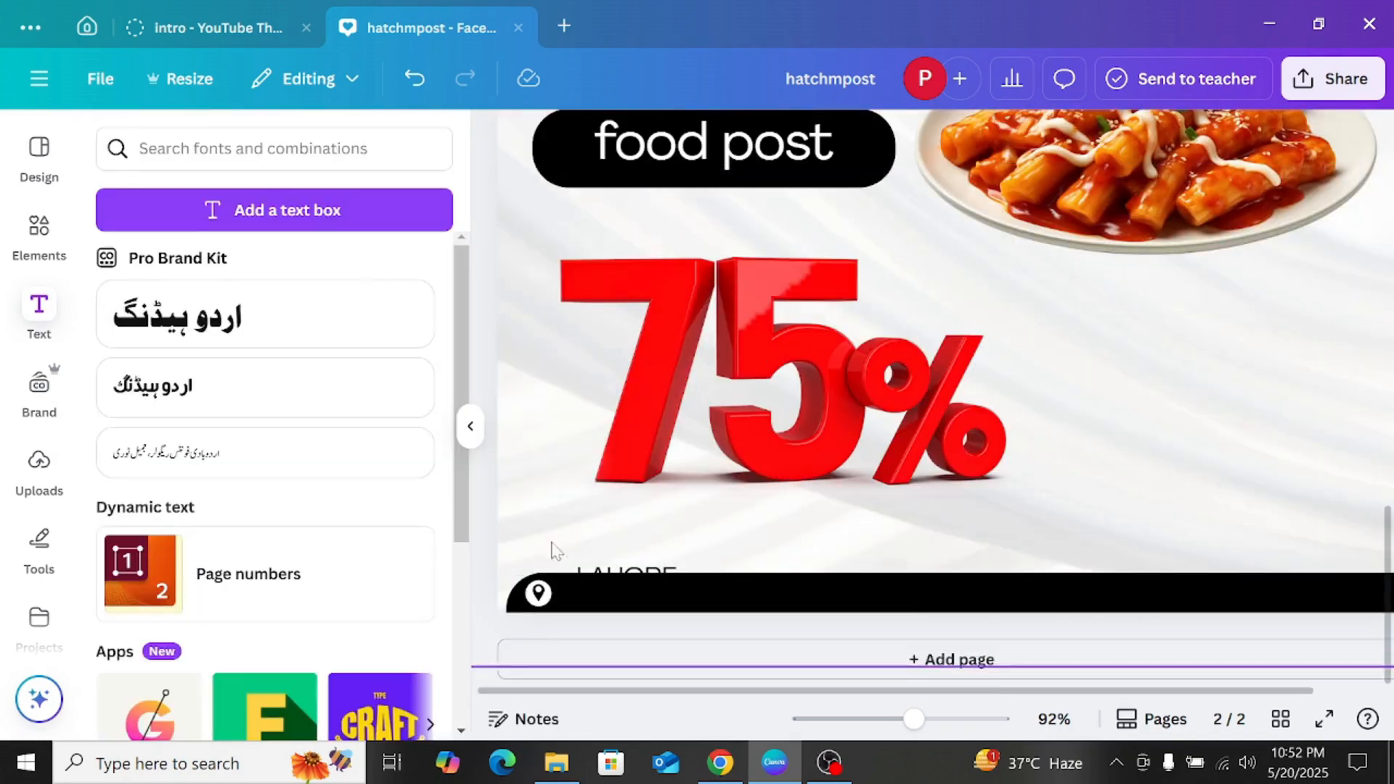
# Step: Move the "LAHORE" text just above the bottom bar and try shifting it backward and forward in the stacking order
pyautogui.click(602, 577)
pyautogui.moveTo(602, 577); pyautogui.dragTo(602, 562)
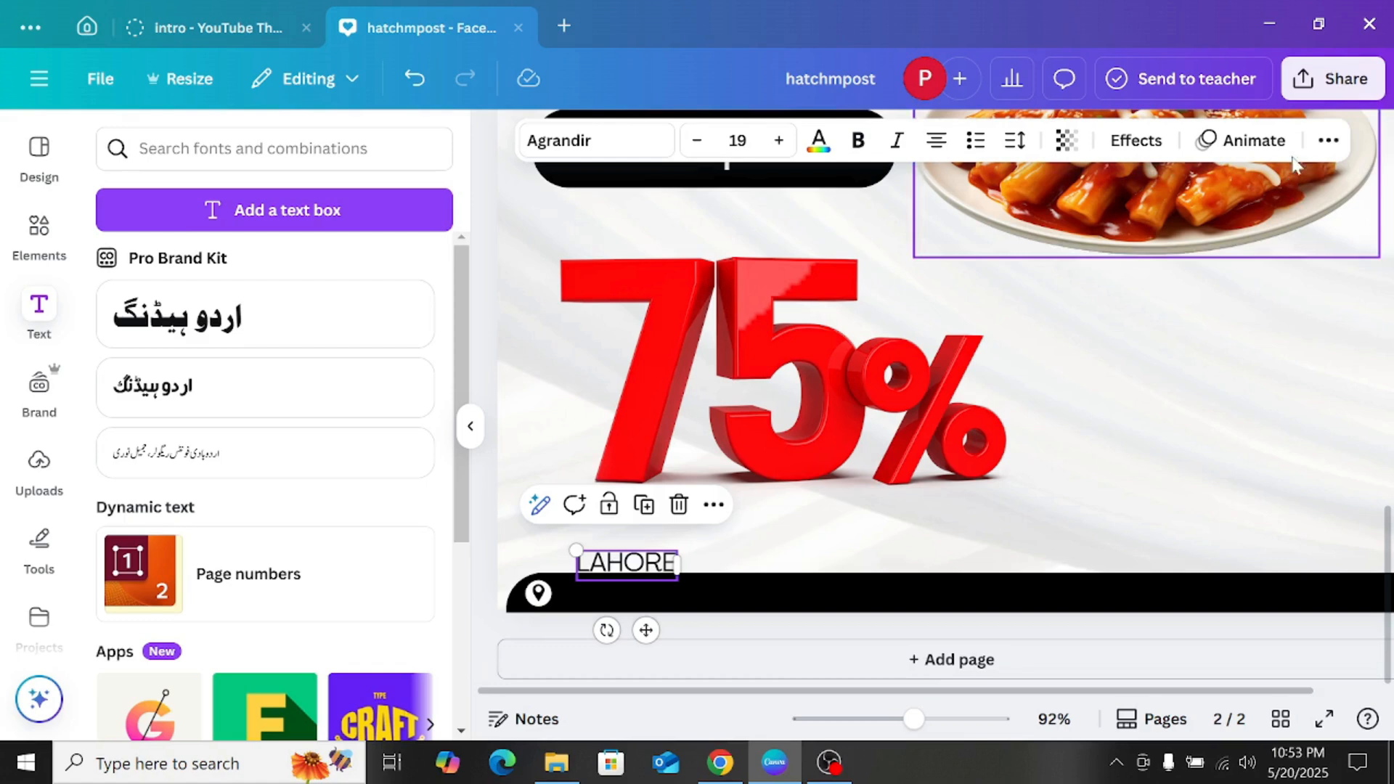
pyautogui.click(1329, 140)
pyautogui.click(1256, 188)
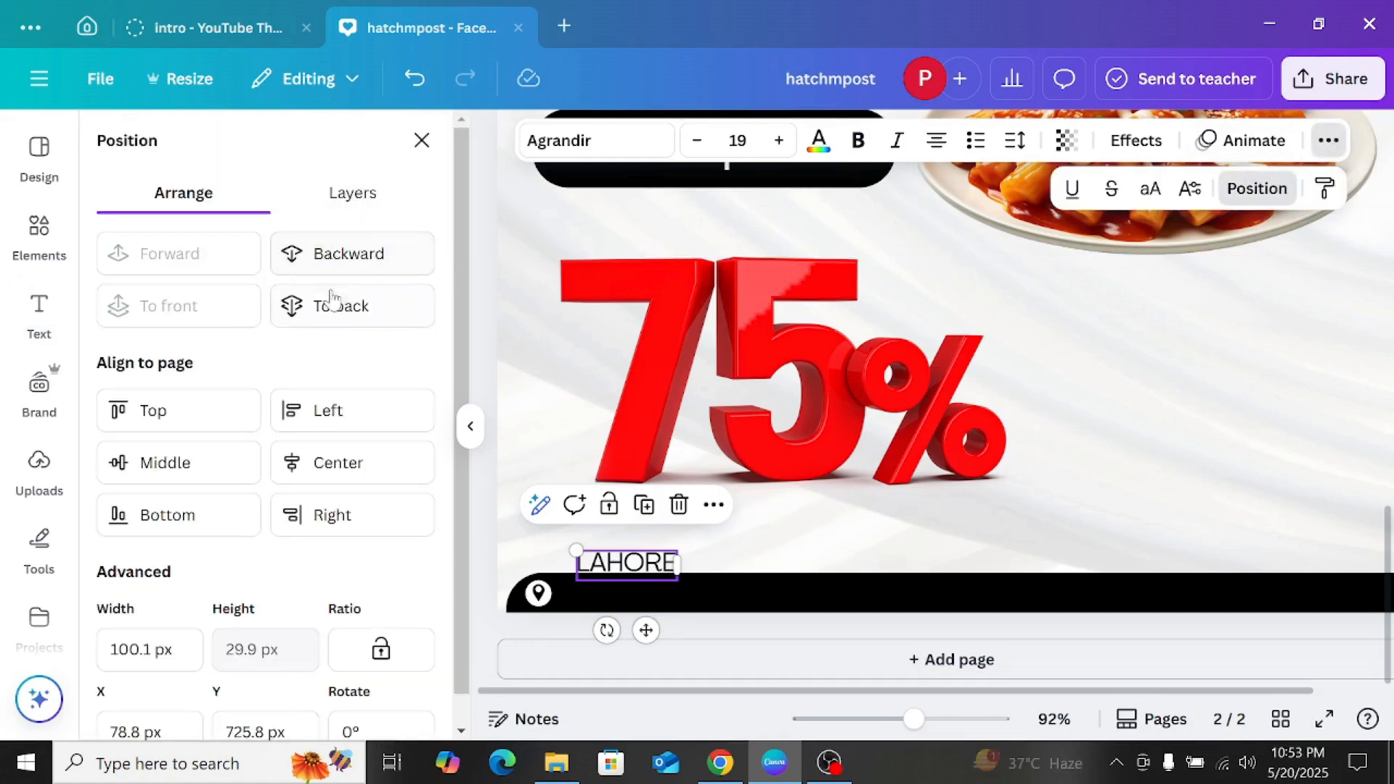
pyautogui.click(332, 266)
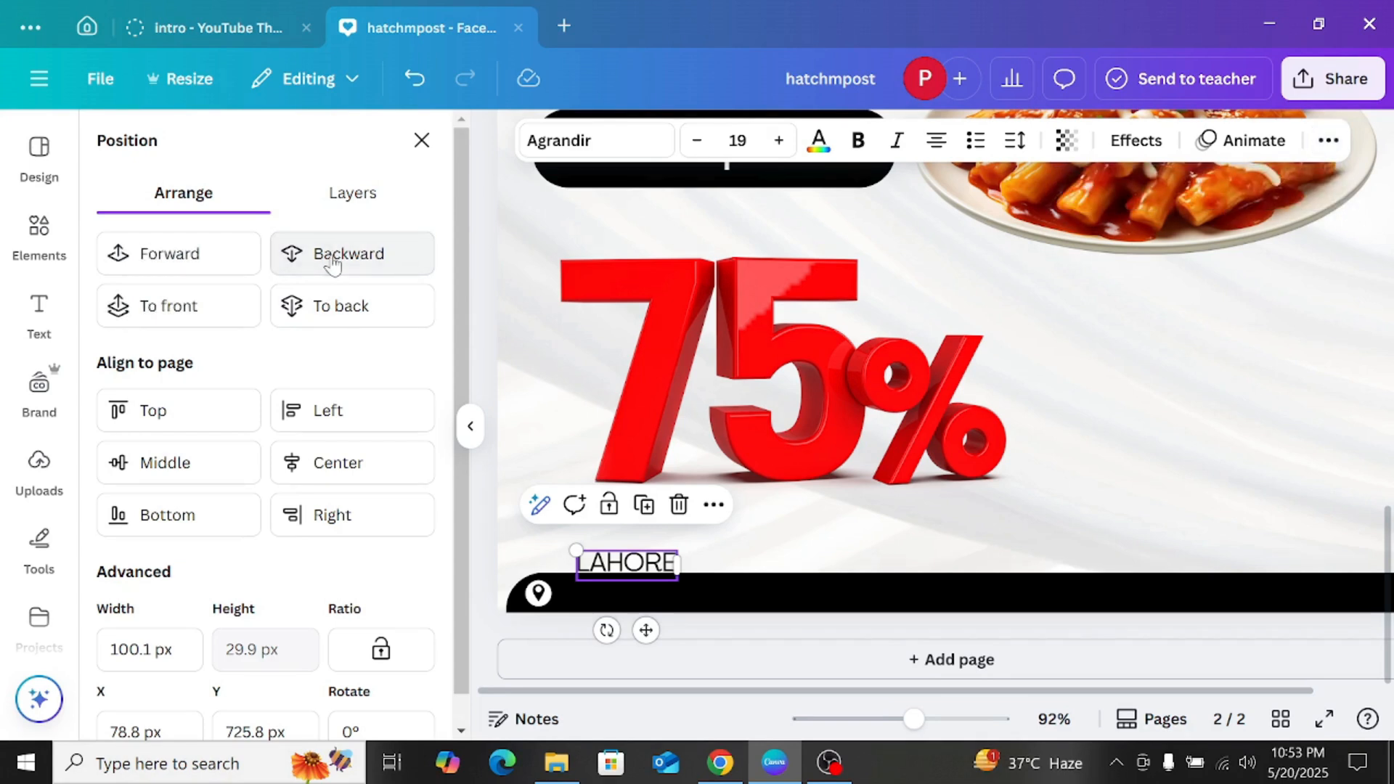
pyautogui.click(332, 263)
pyautogui.click(234, 273)
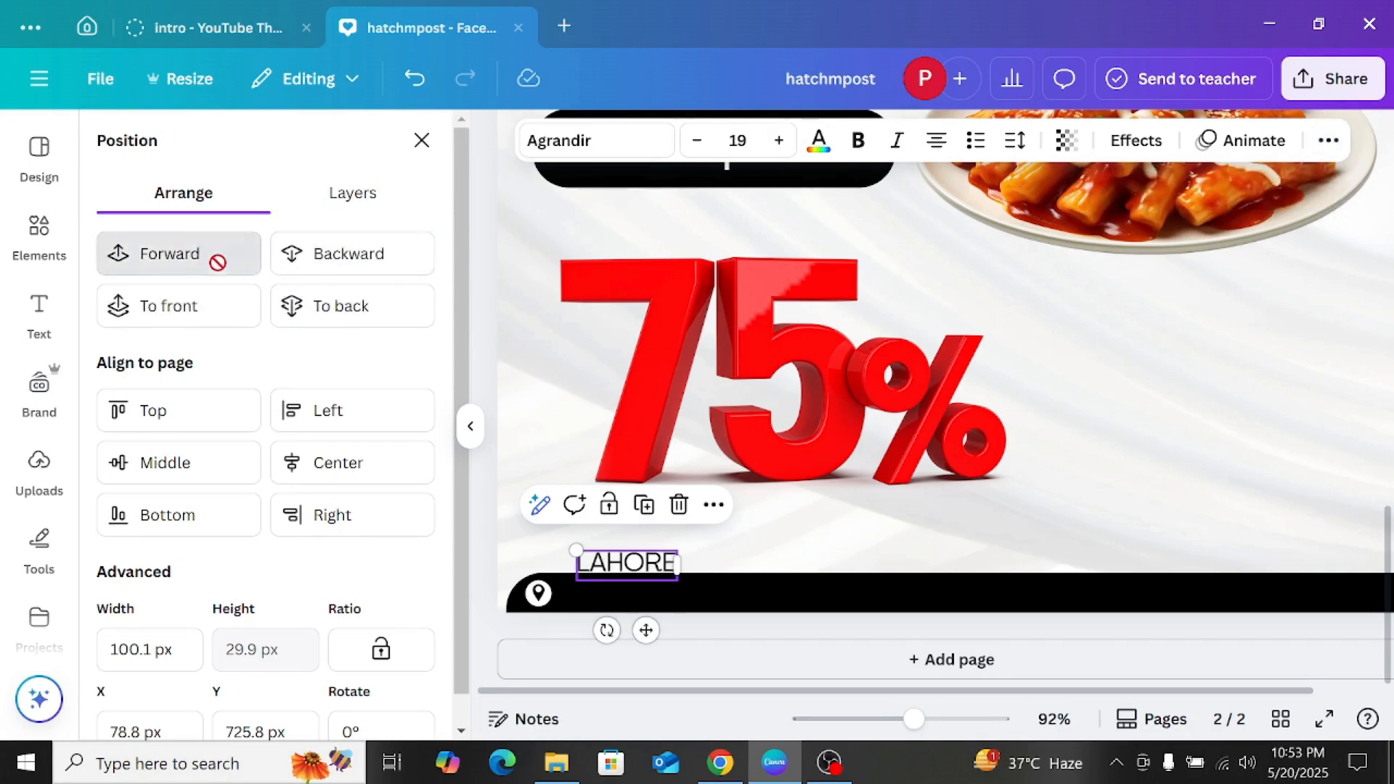
pyautogui.click(234, 274)
# Step: Place the "LAHORE" text right beside the location icon on the bottom black bar and set its colour to white
pyautogui.moveTo(645, 630); pyautogui.dragTo(621, 659)
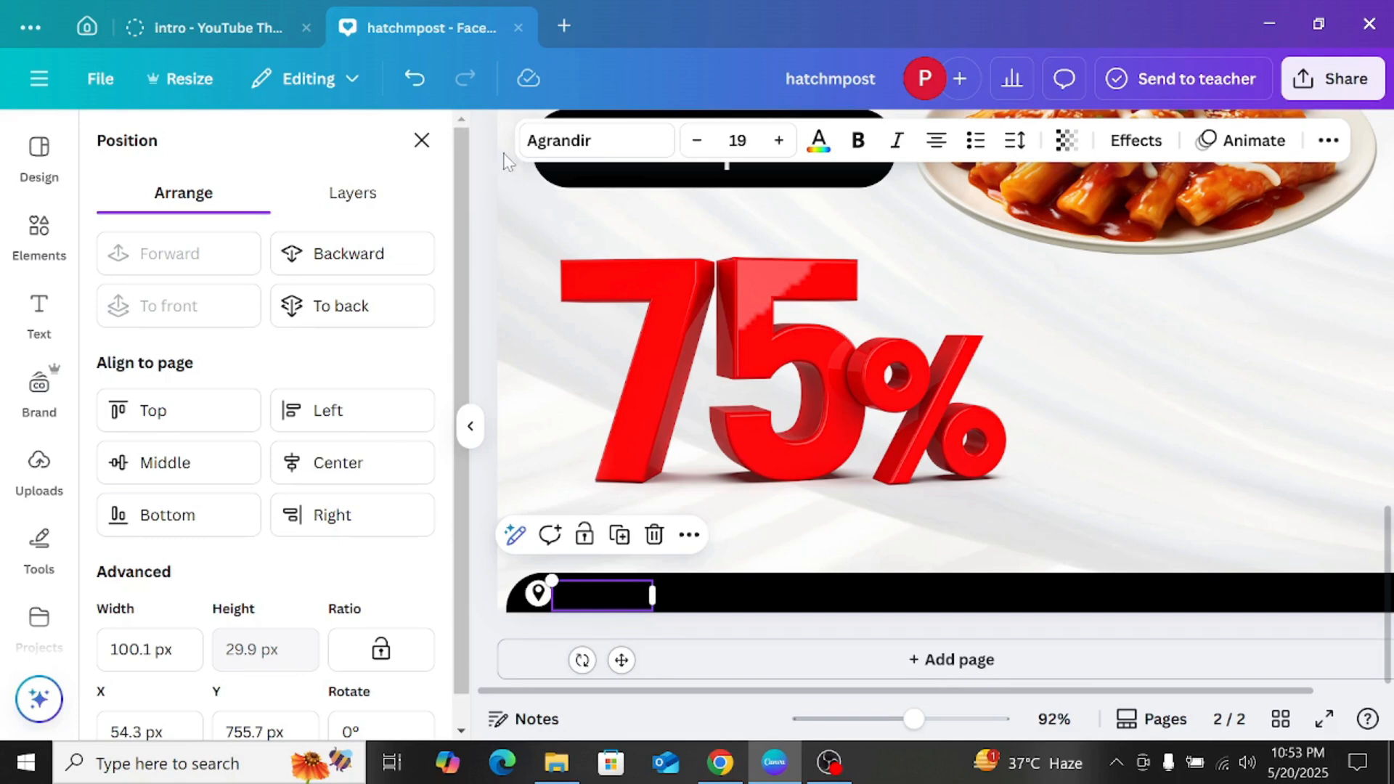
pyautogui.click(819, 142)
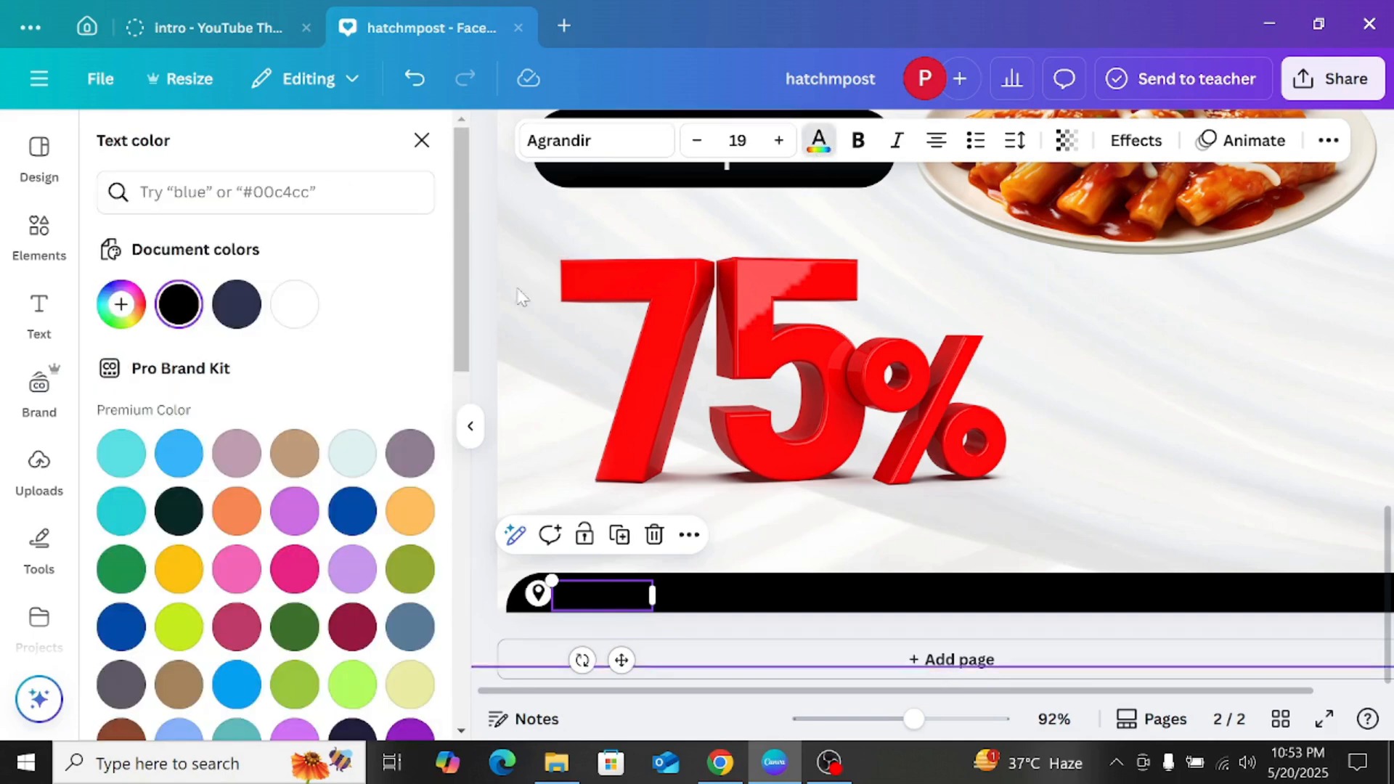
pyautogui.click(294, 304)
pyautogui.click(559, 541)
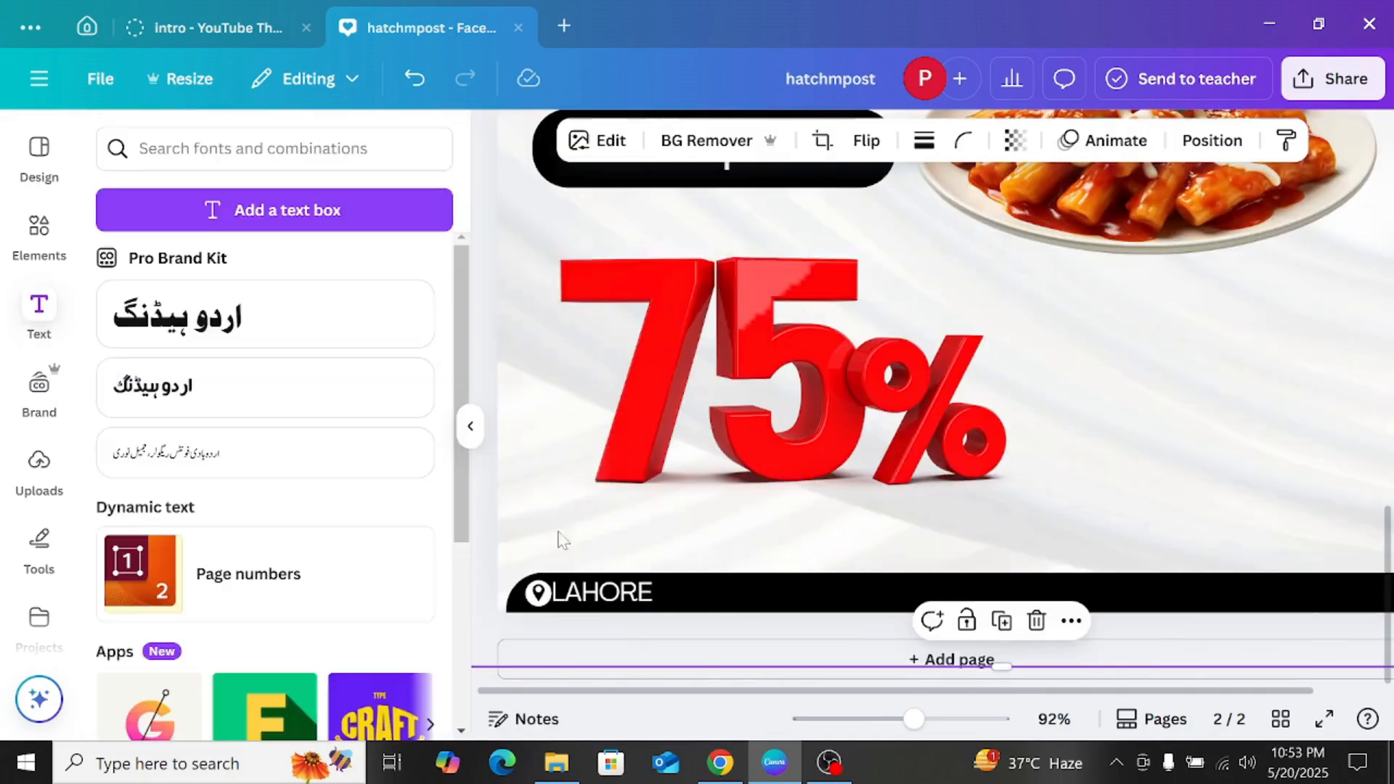
# Step: Shift the "LAHORE" text slightly away from the location icon on the bottom black bar to leave a small gap
pyautogui.moveTo(554, 613)
pyautogui.mouseDown()
pyautogui.moveTo(813, 617)
pyautogui.moveTo(577, 601)
pyautogui.mouseUp()
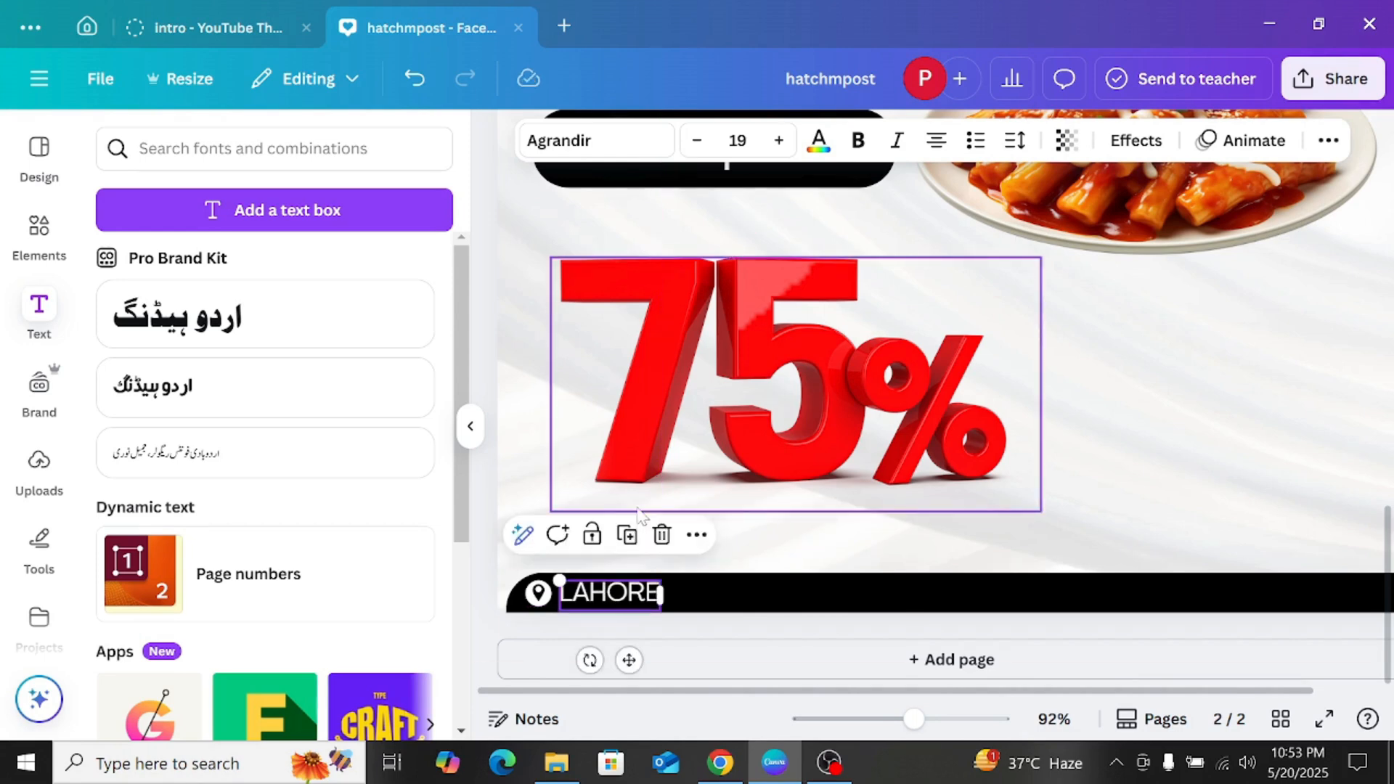
pyautogui.scroll(-2, 638, 461)
pyautogui.scroll(-2, 639, 461)
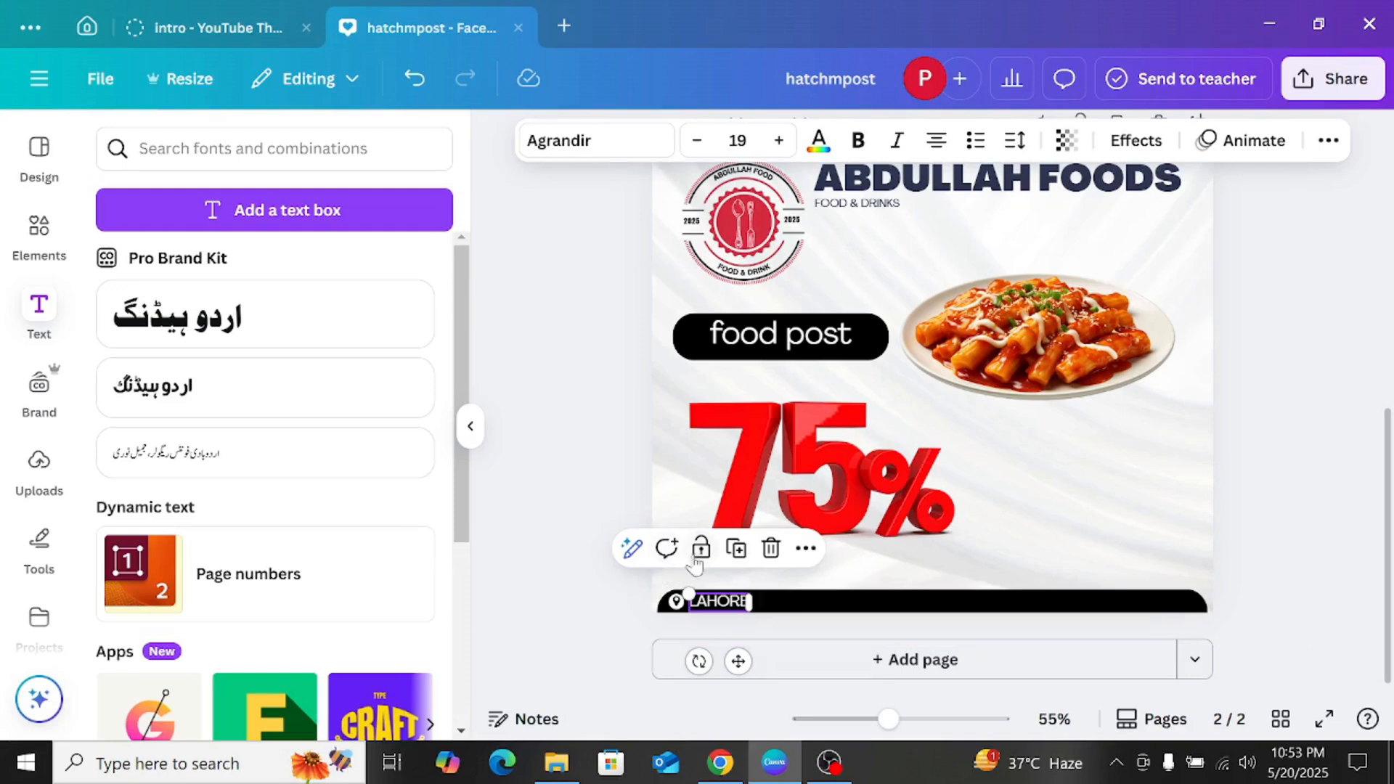
pyautogui.click(735, 549)
pyautogui.moveTo(746, 665); pyautogui.dragTo(1074, 537)
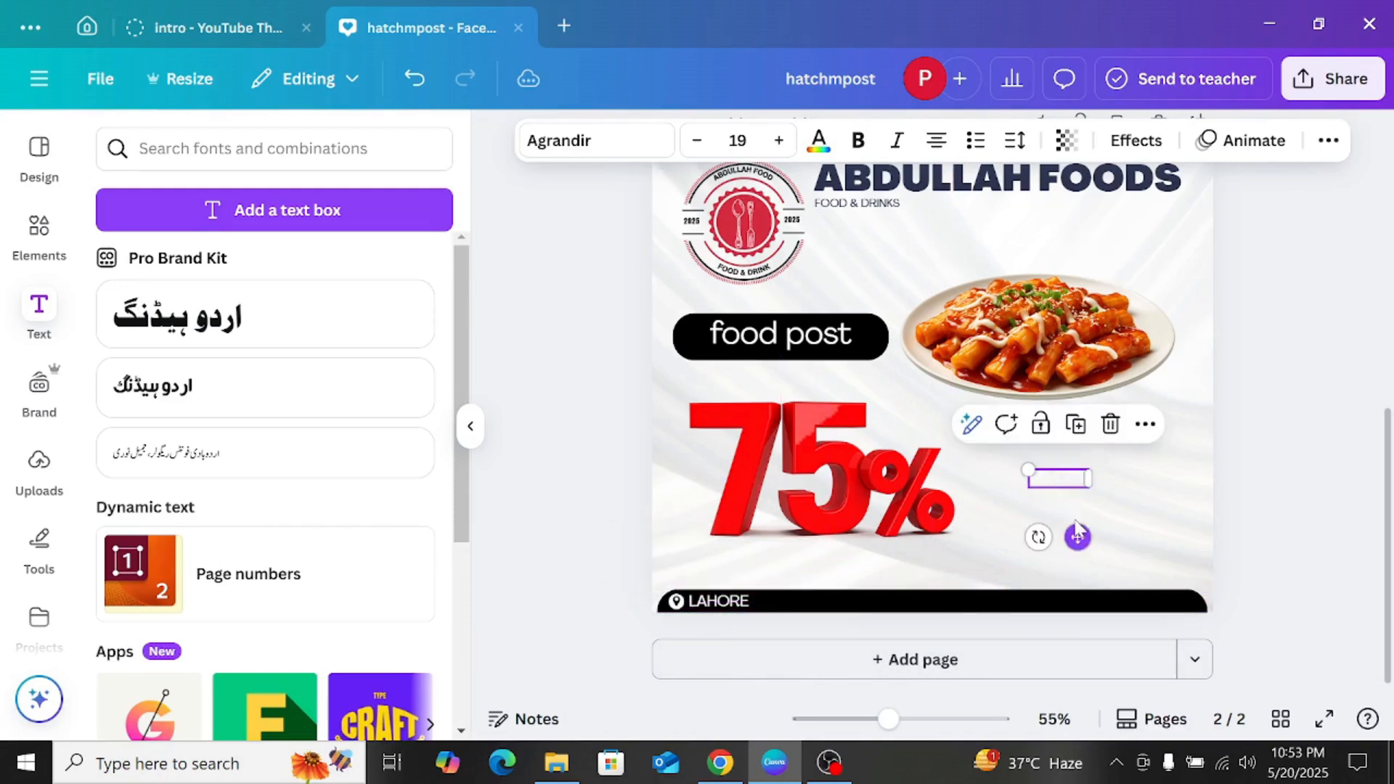
pyautogui.click(1106, 425)
# Step: Move the "LAHORE" text and location icon to the middle of the black bar and place a copy of the icon after the text
pyautogui.moveTo(728, 604); pyautogui.dragTo(935, 608)
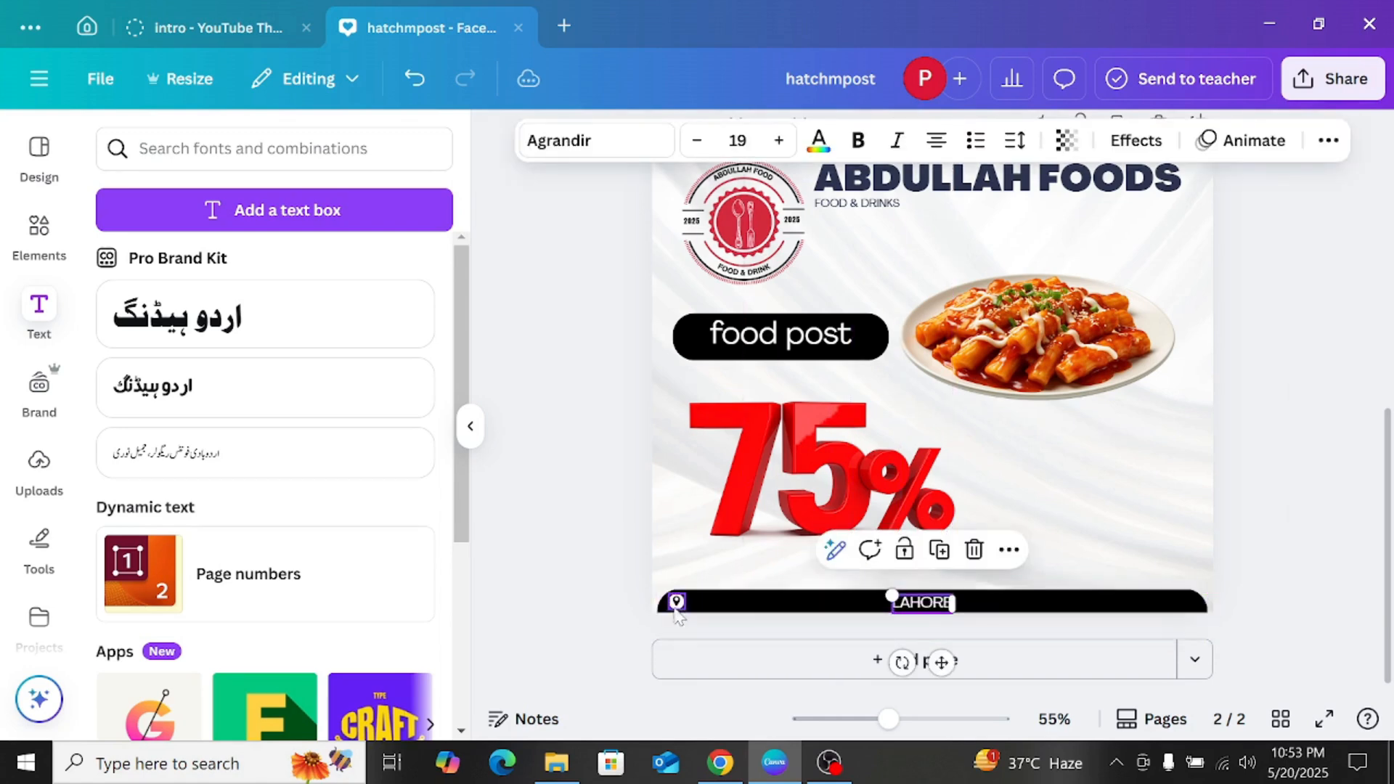
pyautogui.moveTo(675, 601); pyautogui.dragTo(892, 611)
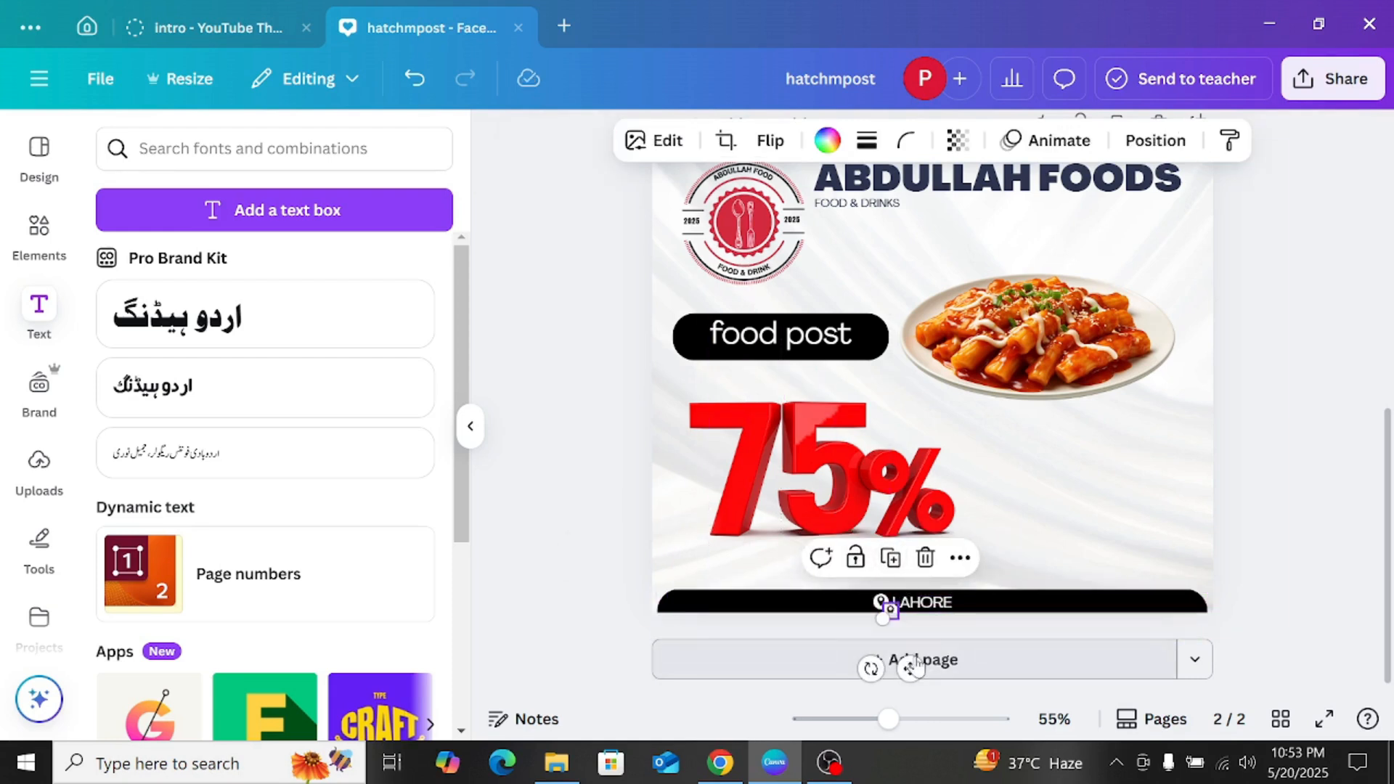
pyautogui.moveTo(914, 660); pyautogui.dragTo(983, 653)
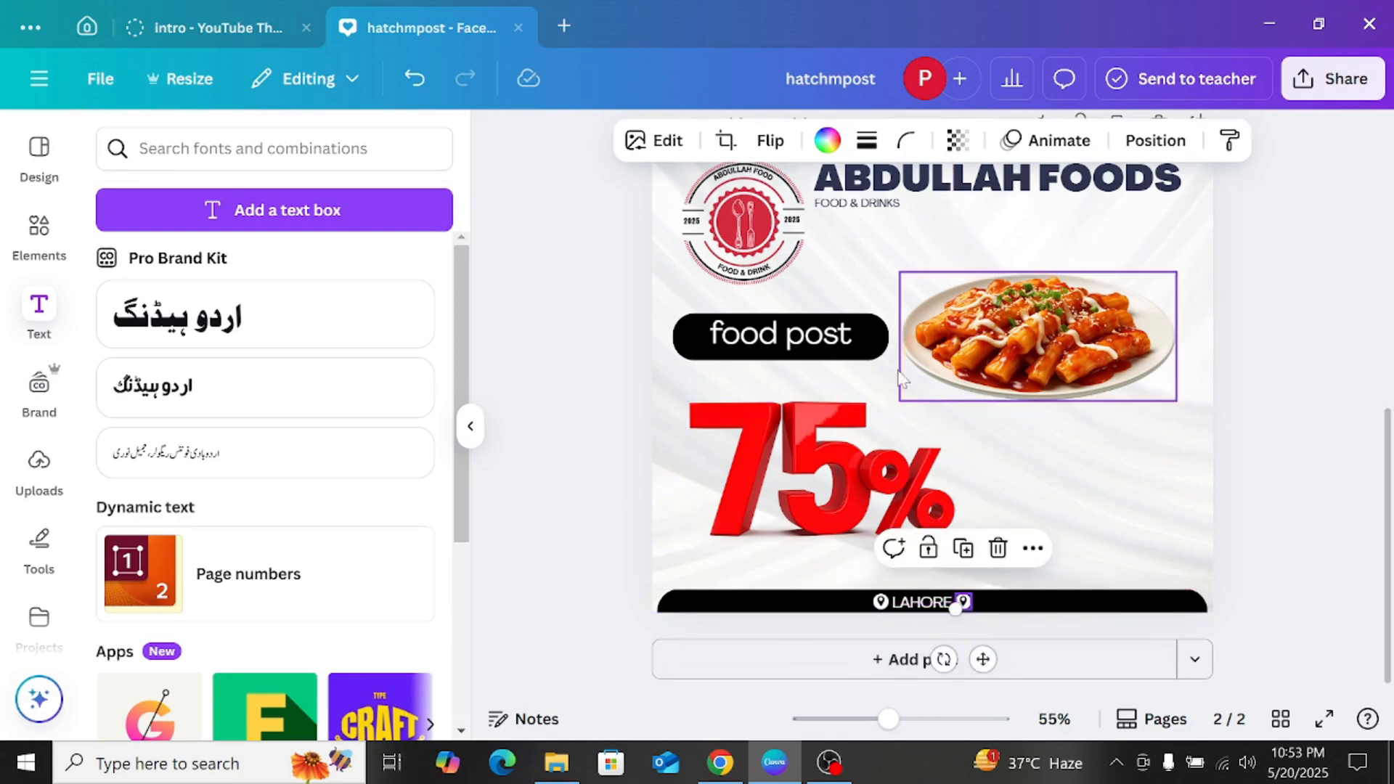
# Step: Shorten the bottom black bar from both ends so it only surrounds the centred "LAHORE" text and its two location icons
pyautogui.scroll(3, 779, 294)
pyautogui.scroll(-2, 918, 287)
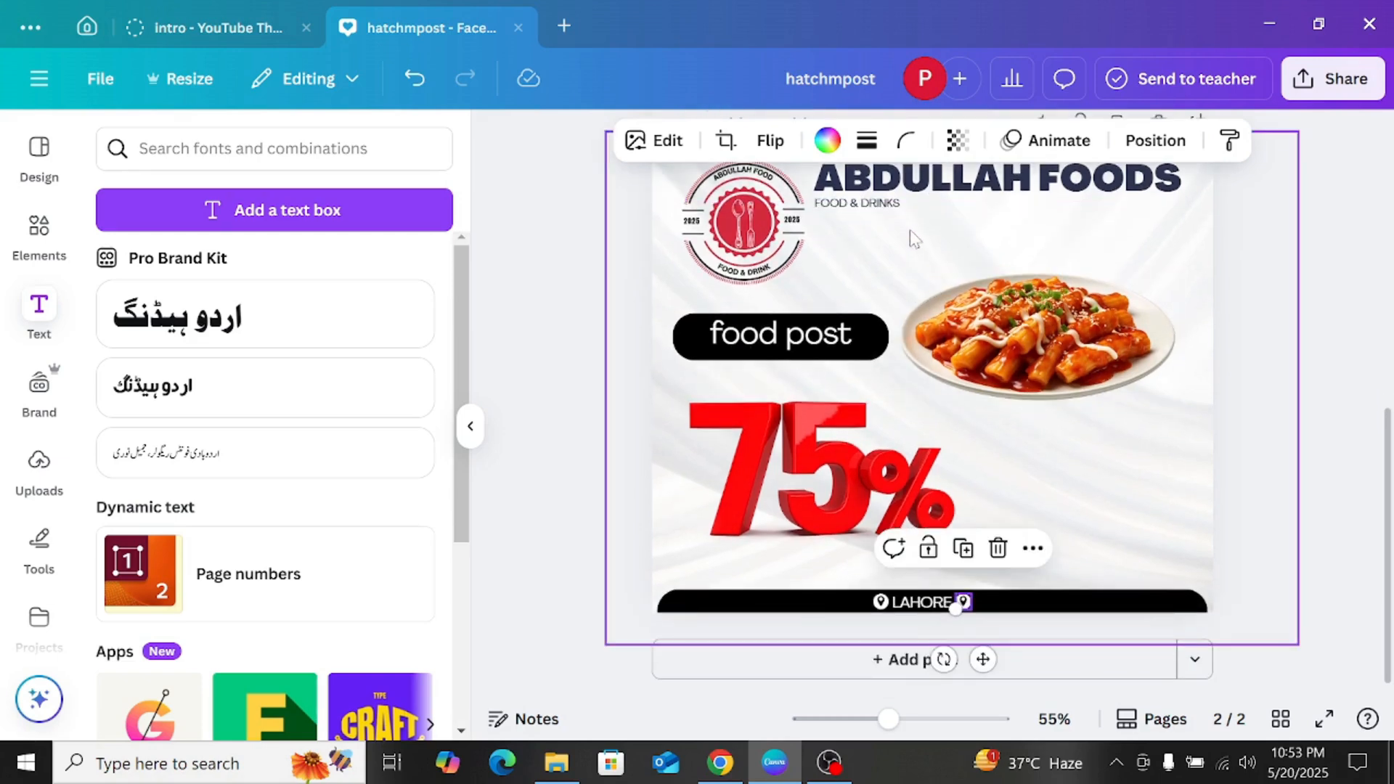
pyautogui.scroll(2, 911, 240)
pyautogui.scroll(-2, 906, 308)
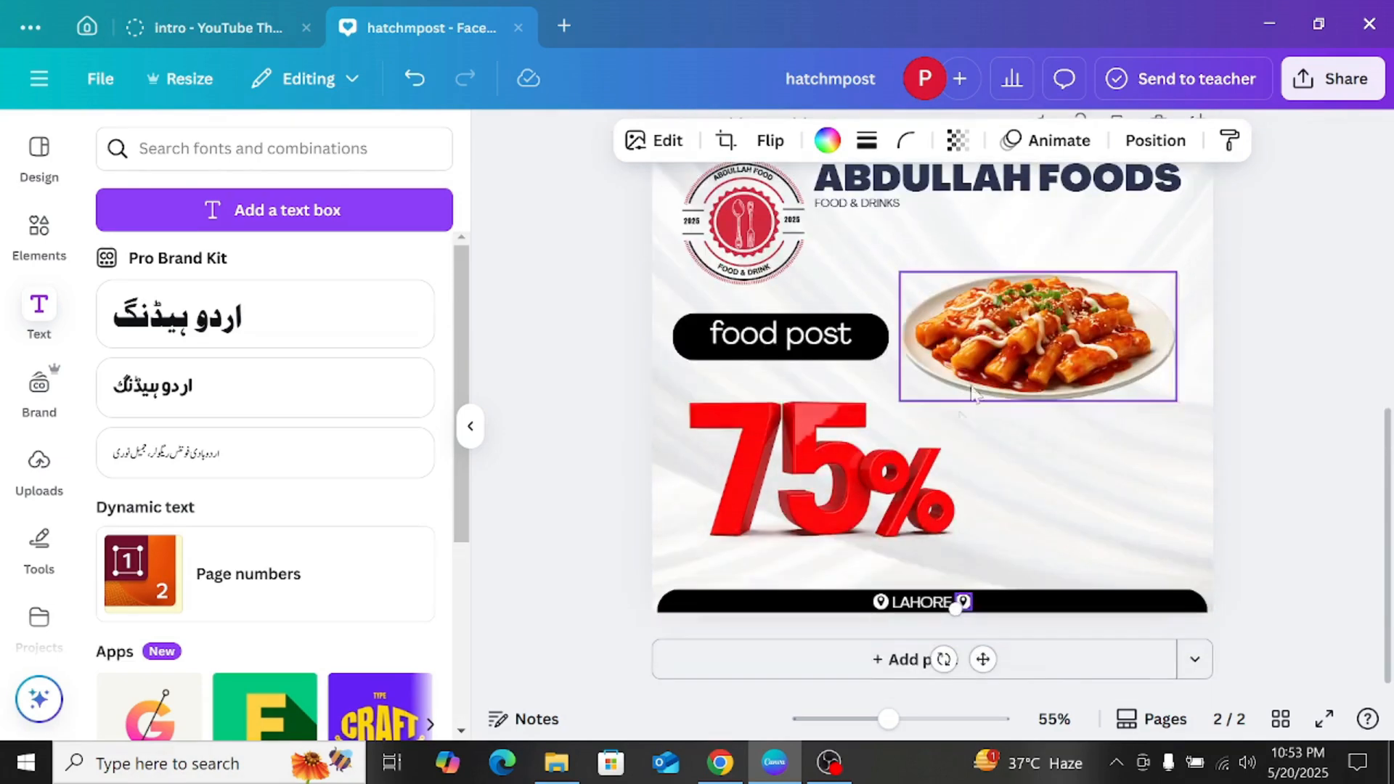
pyautogui.click(1140, 596)
pyautogui.moveTo(1207, 618); pyautogui.dragTo(1015, 619)
pyautogui.moveTo(663, 619); pyautogui.dragTo(854, 622)
pyautogui.click(1285, 499)
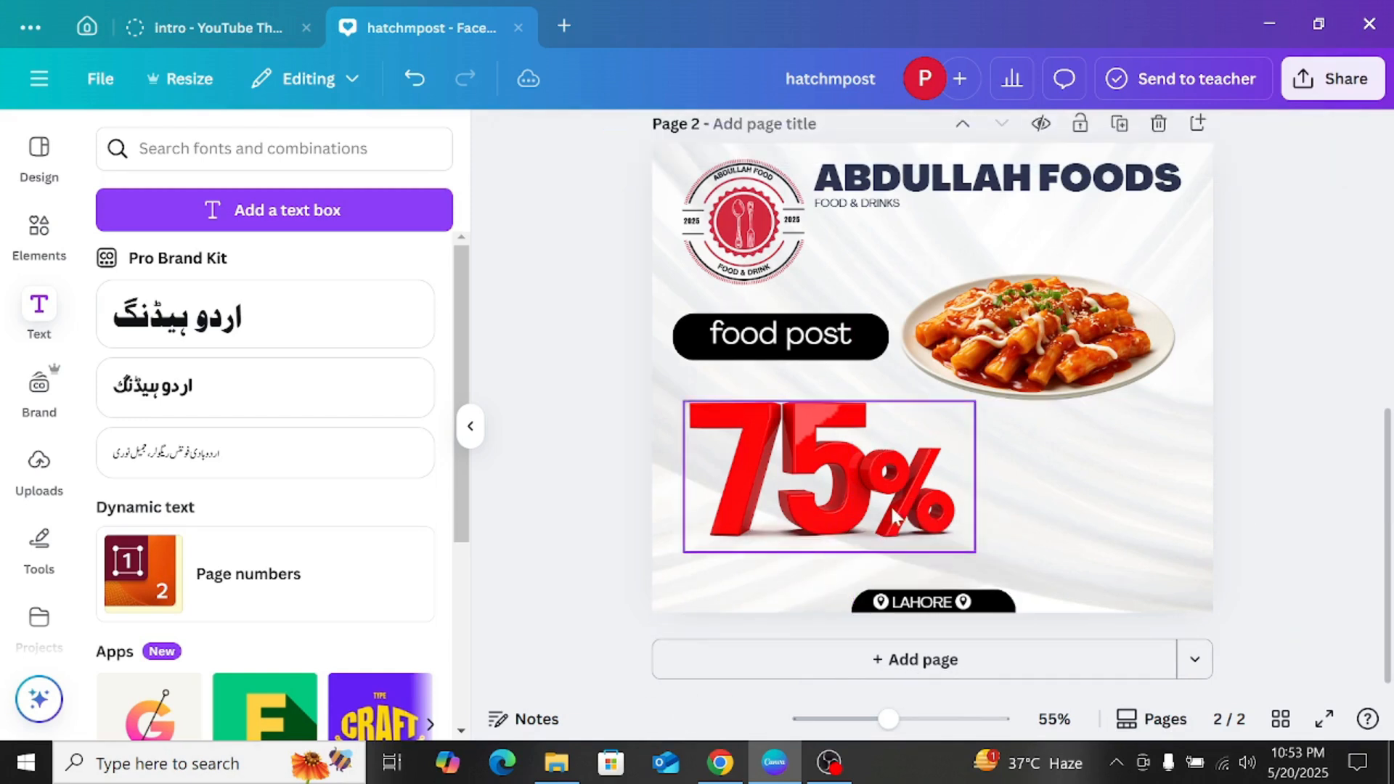
# Step: Open the sharing options for the finished design
pyautogui.click(1317, 72)
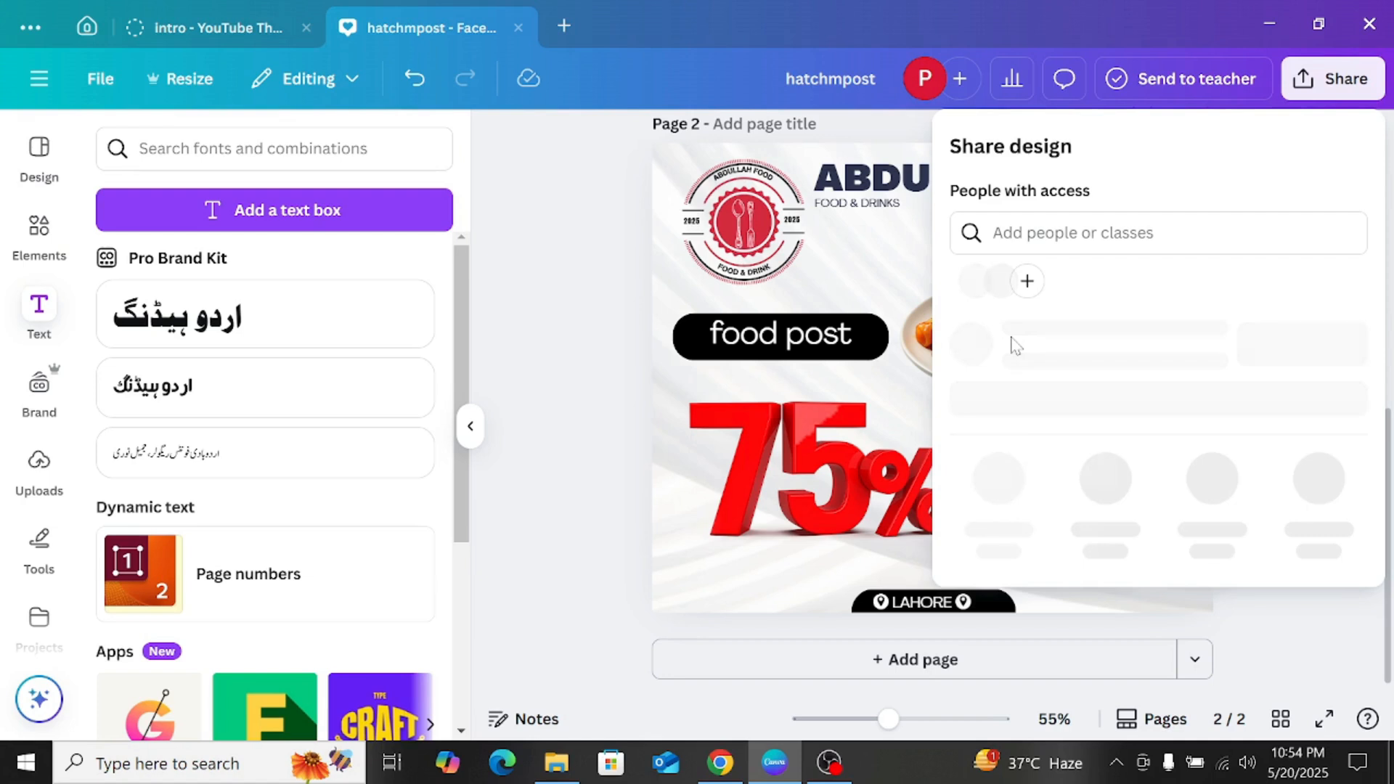
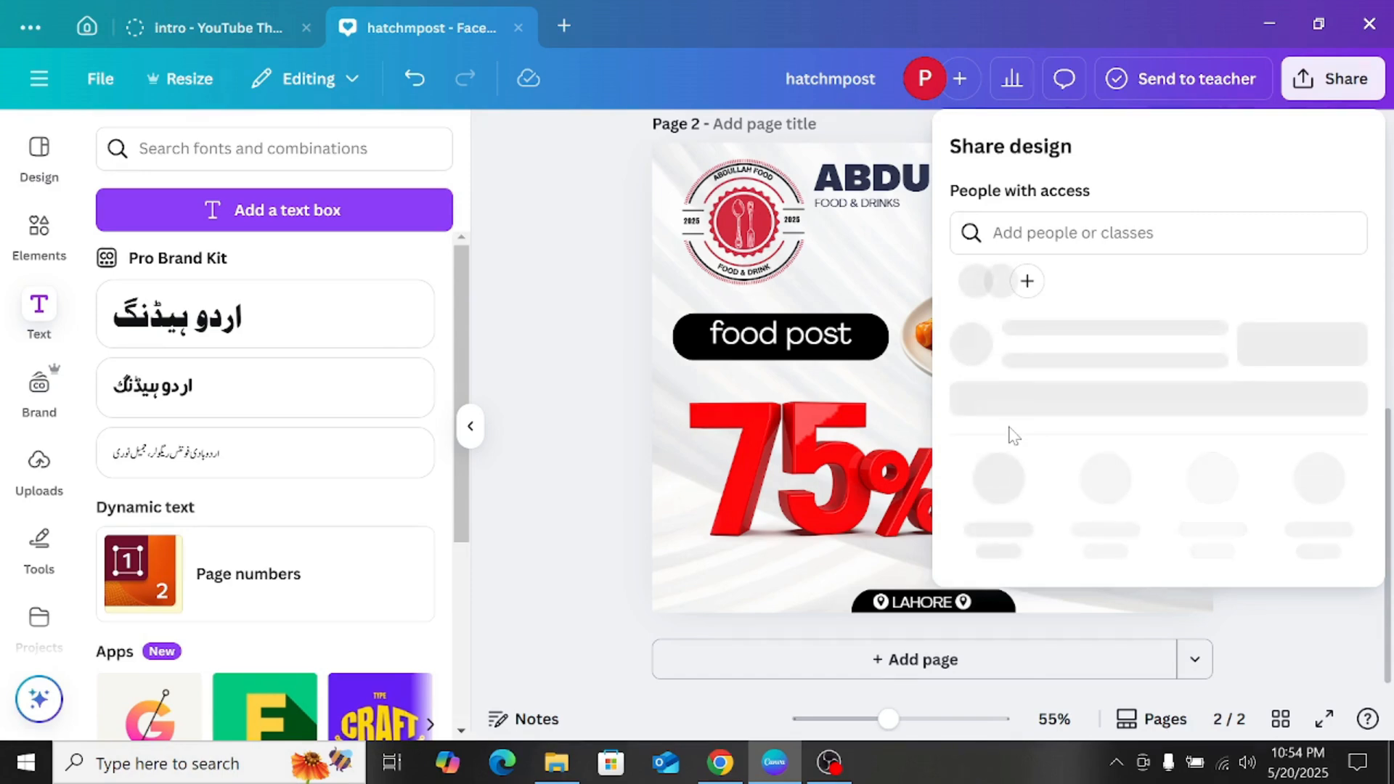
# Step: Set the JPG download to quality 100 for Page 2 only, and close the download options
pyautogui.click(995, 524)
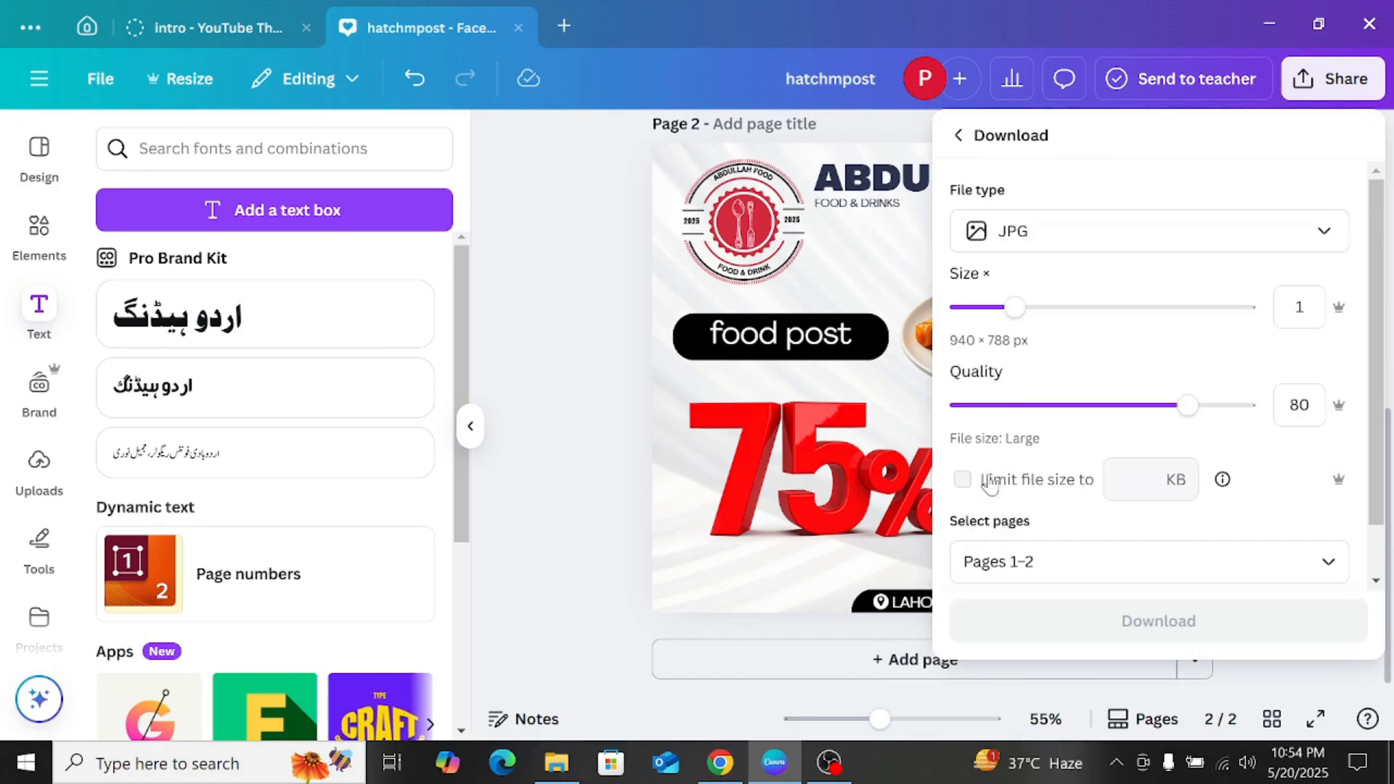
pyautogui.moveTo(1163, 406); pyautogui.dragTo(1349, 412)
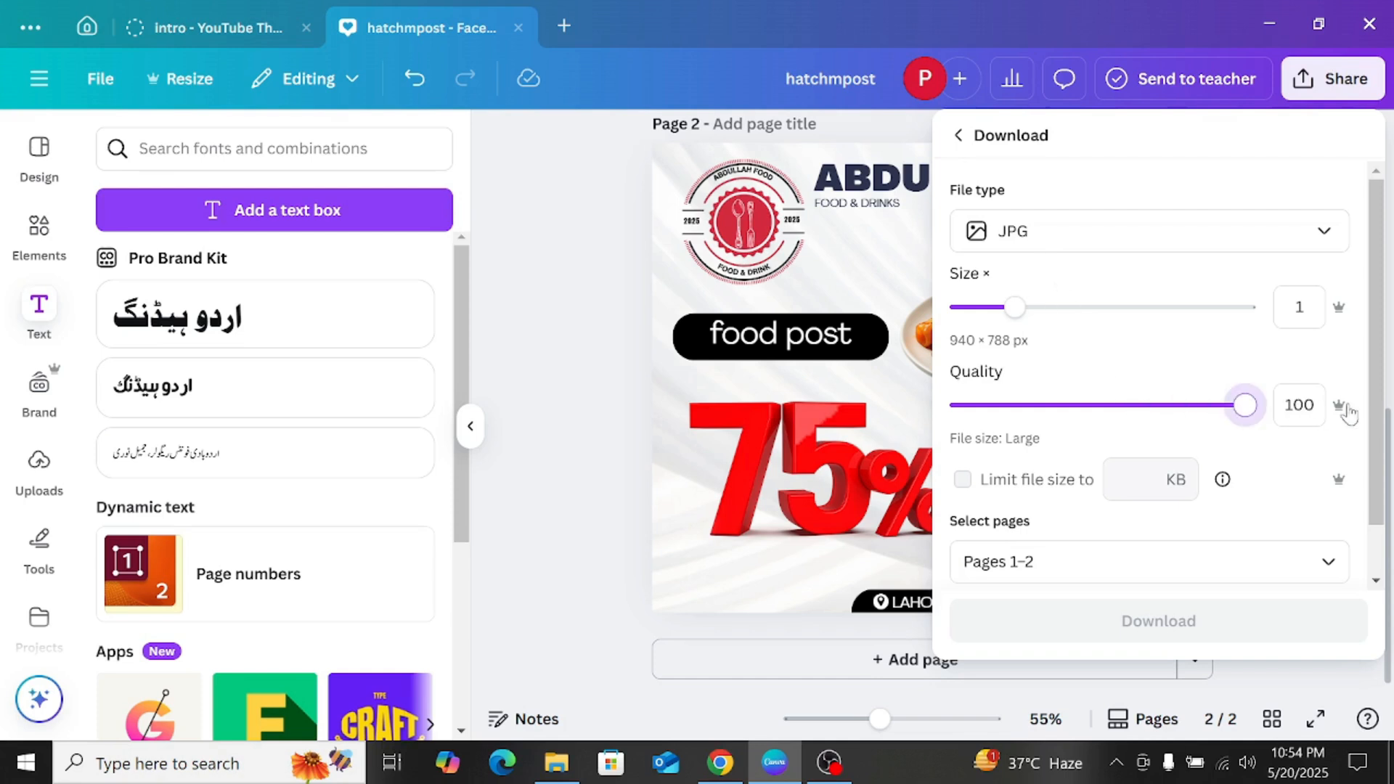
pyautogui.click(1249, 553)
pyautogui.click(1029, 319)
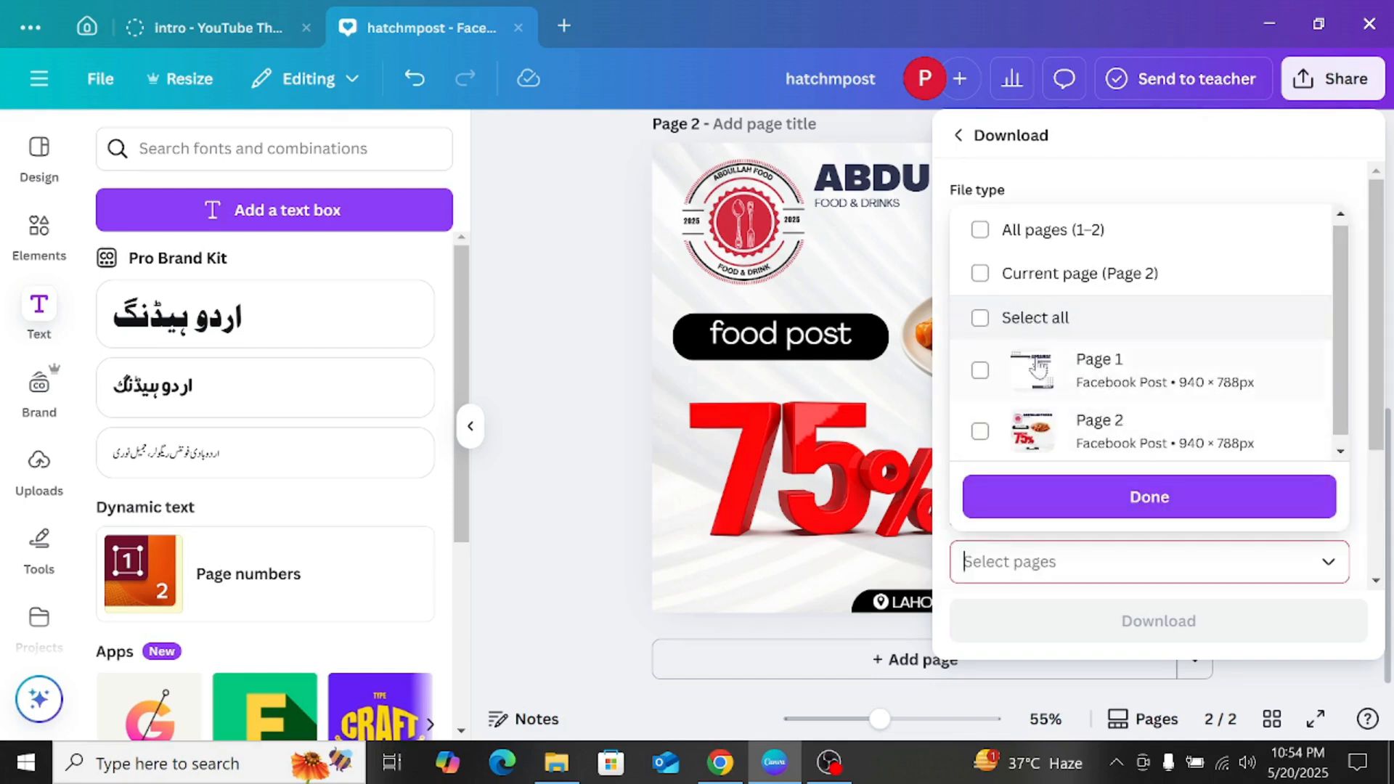
pyautogui.click(980, 433)
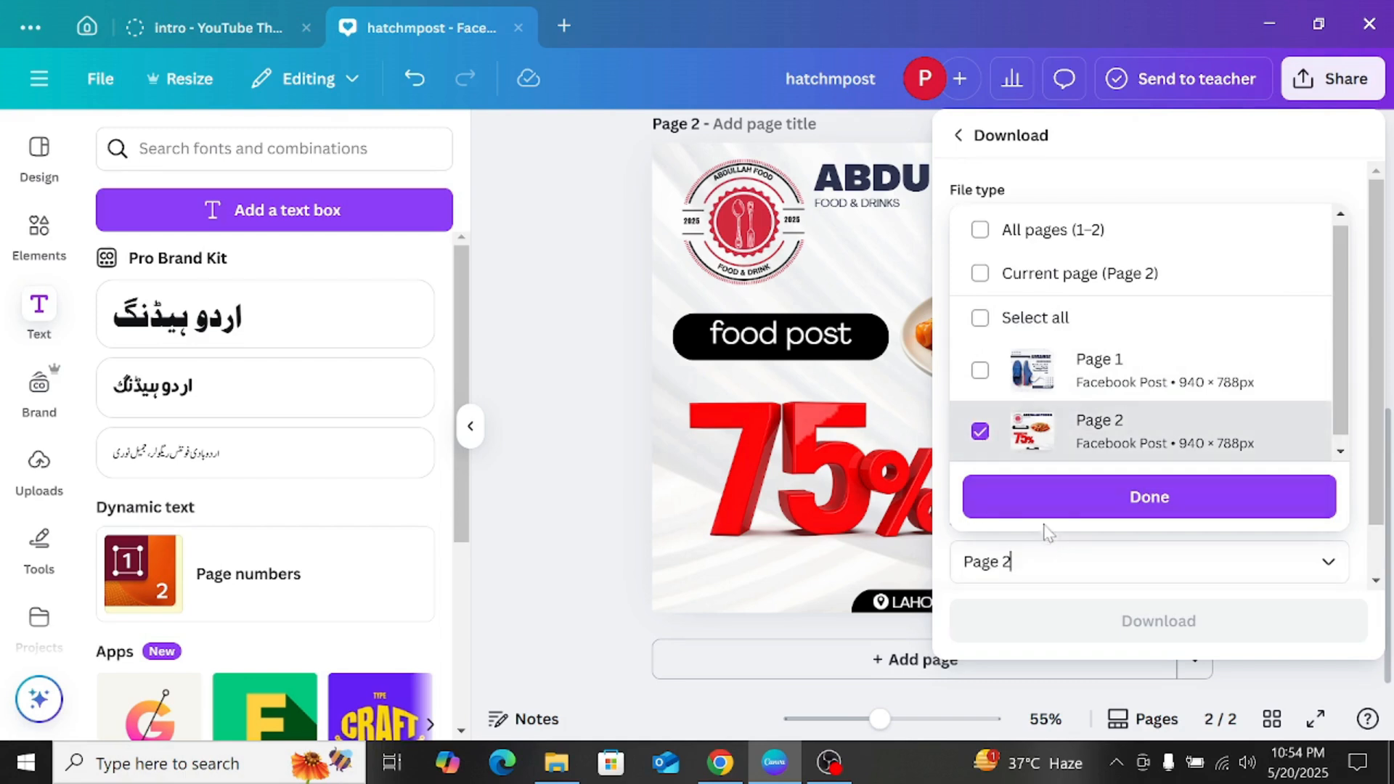
pyautogui.click(1149, 497)
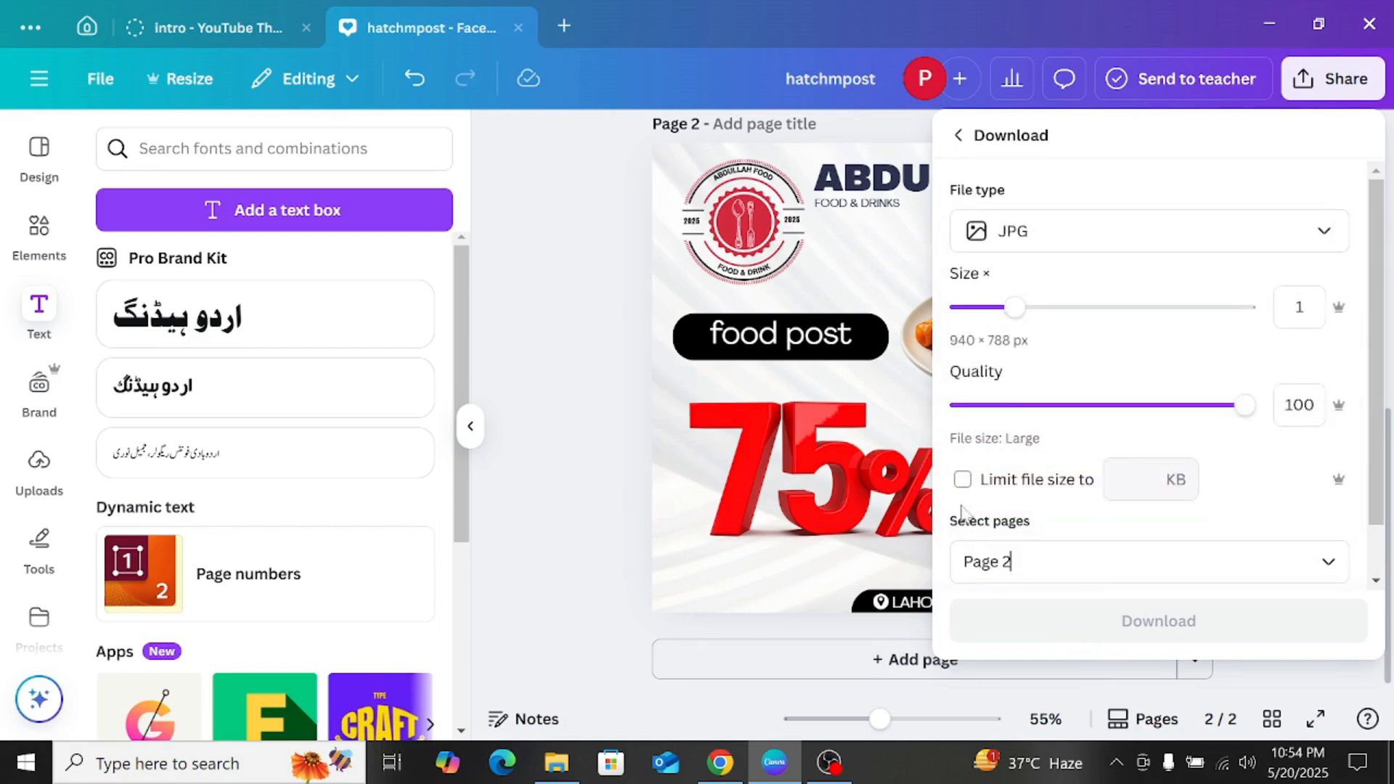
pyautogui.click(623, 287)
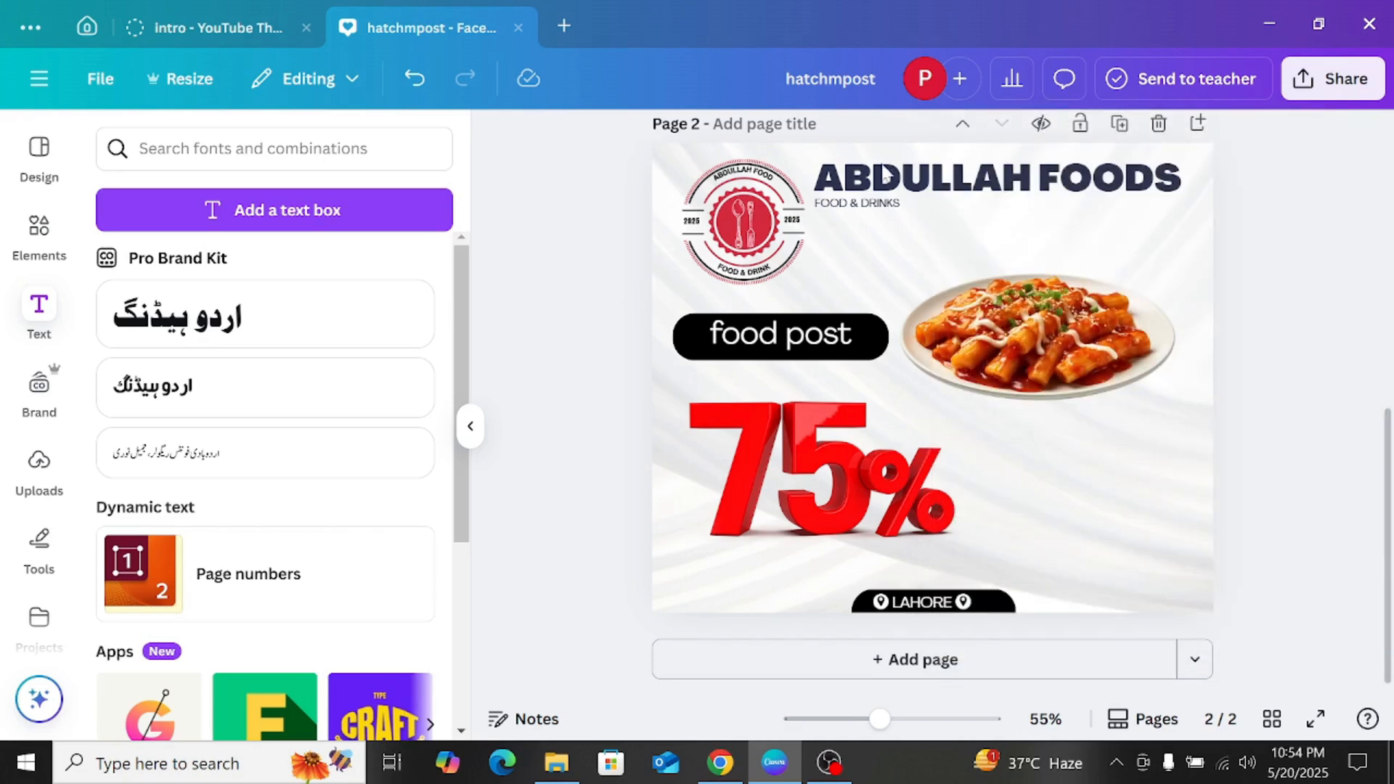
pyautogui.scroll(2, 884, 176)
pyautogui.scroll(-2, 877, 274)
# Step: Return to the home page and filter the templates by the Social media design type
pyautogui.click(87, 29)
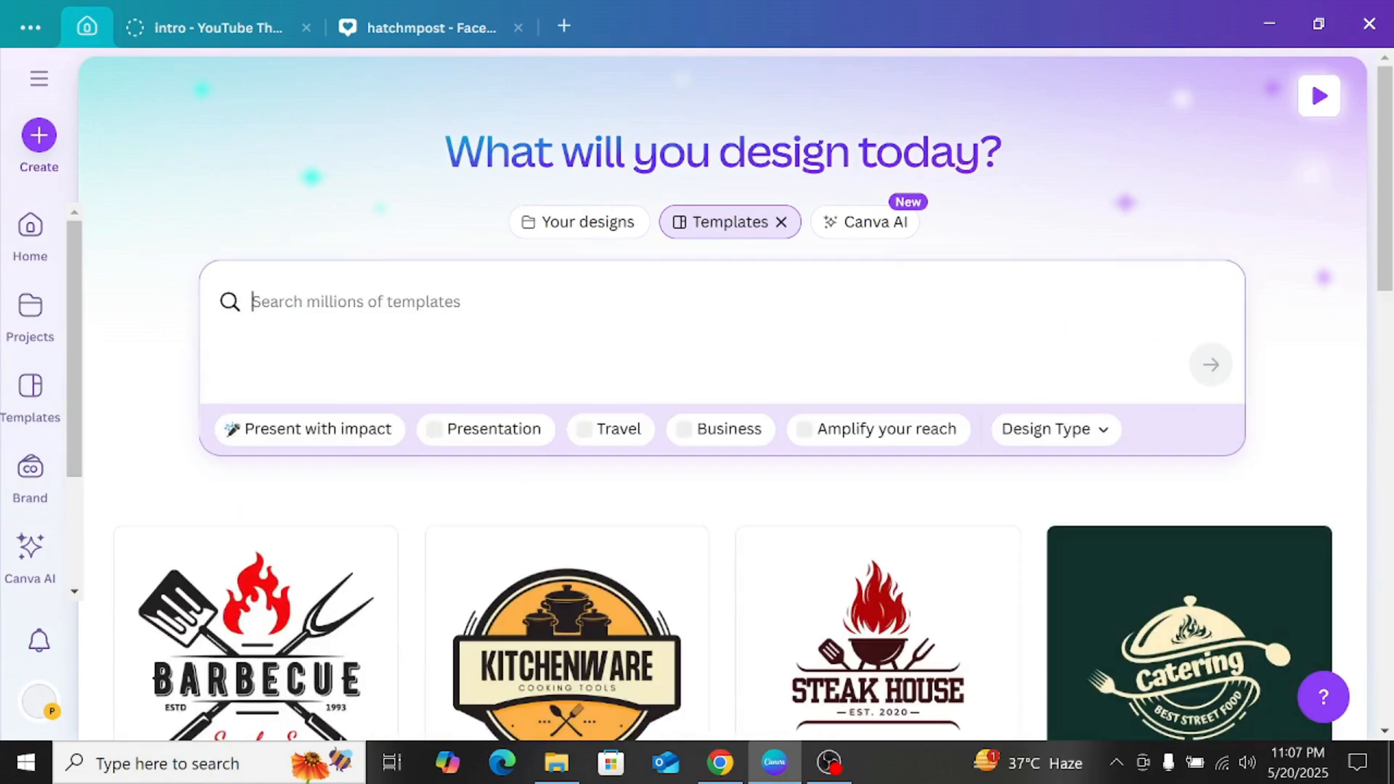
pyautogui.click(259, 499)
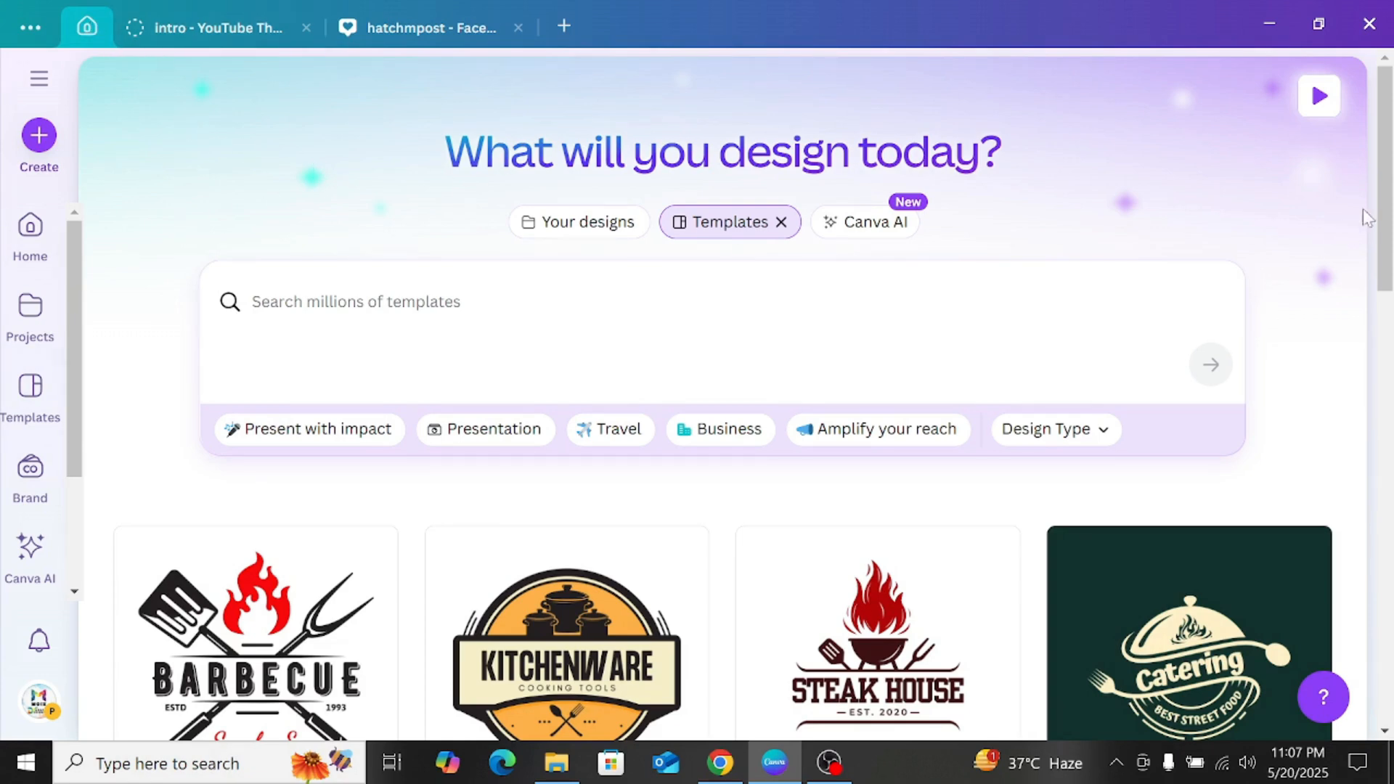
pyautogui.scroll(-4, 1366, 218)
pyautogui.scroll(4, 1366, 217)
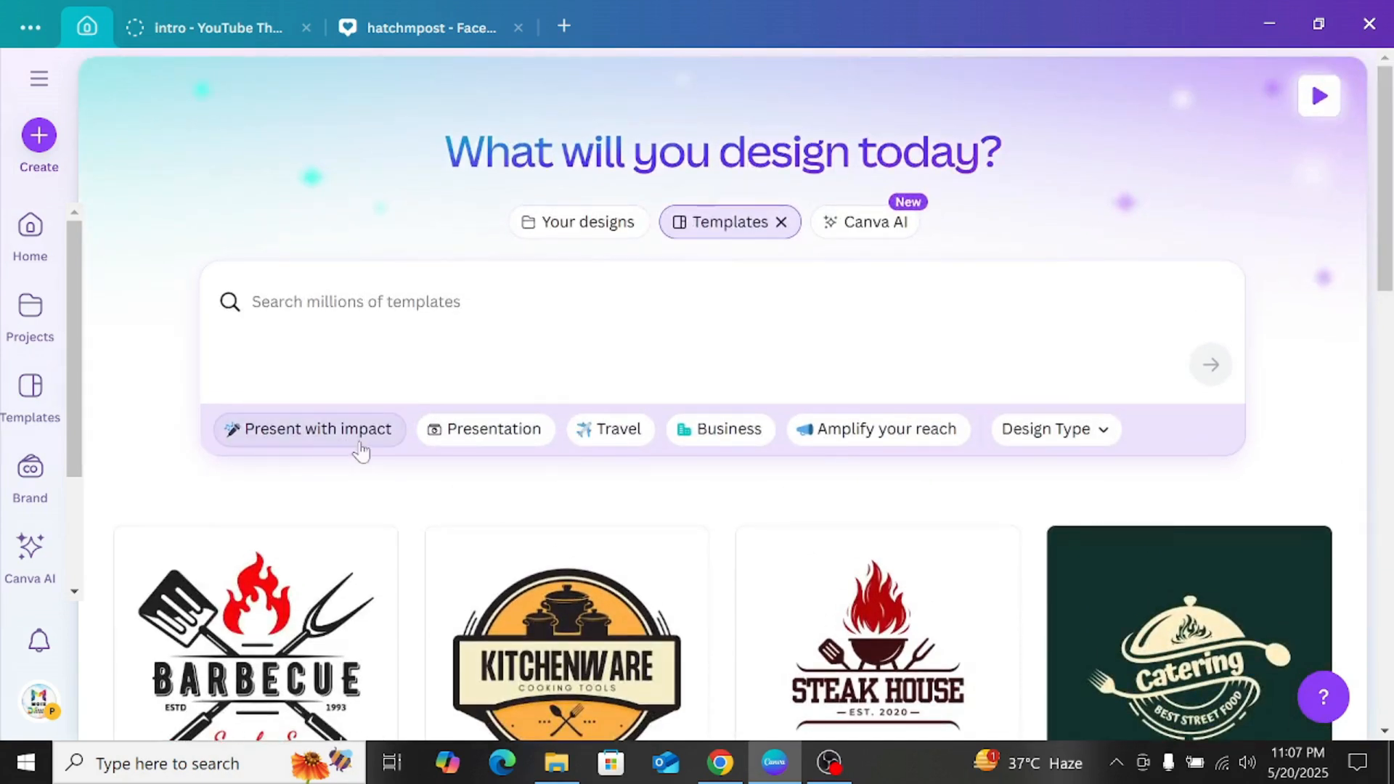
pyautogui.click(1026, 429)
pyautogui.click(1072, 176)
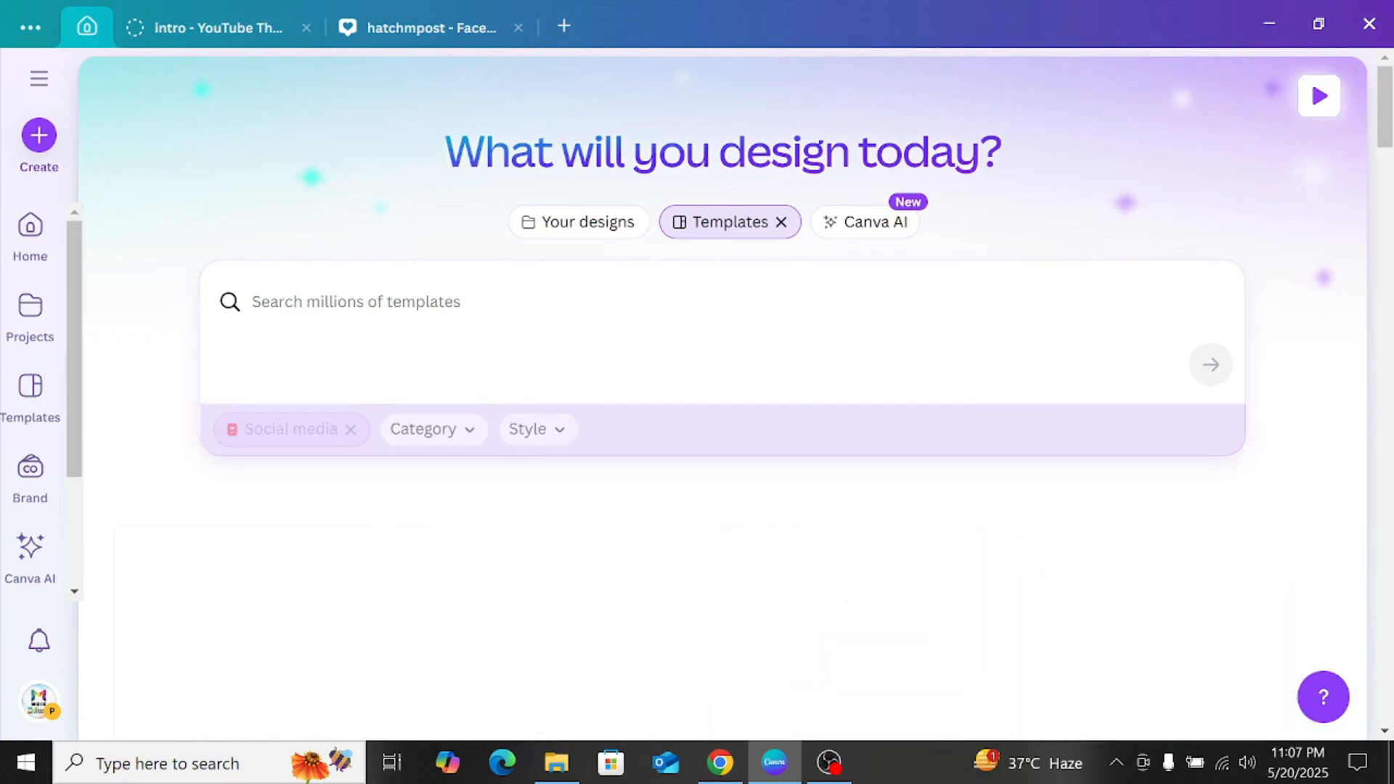
# Step: Narrow the social media templates to the Instagram Post category and the Modern style
pyautogui.click(465, 428)
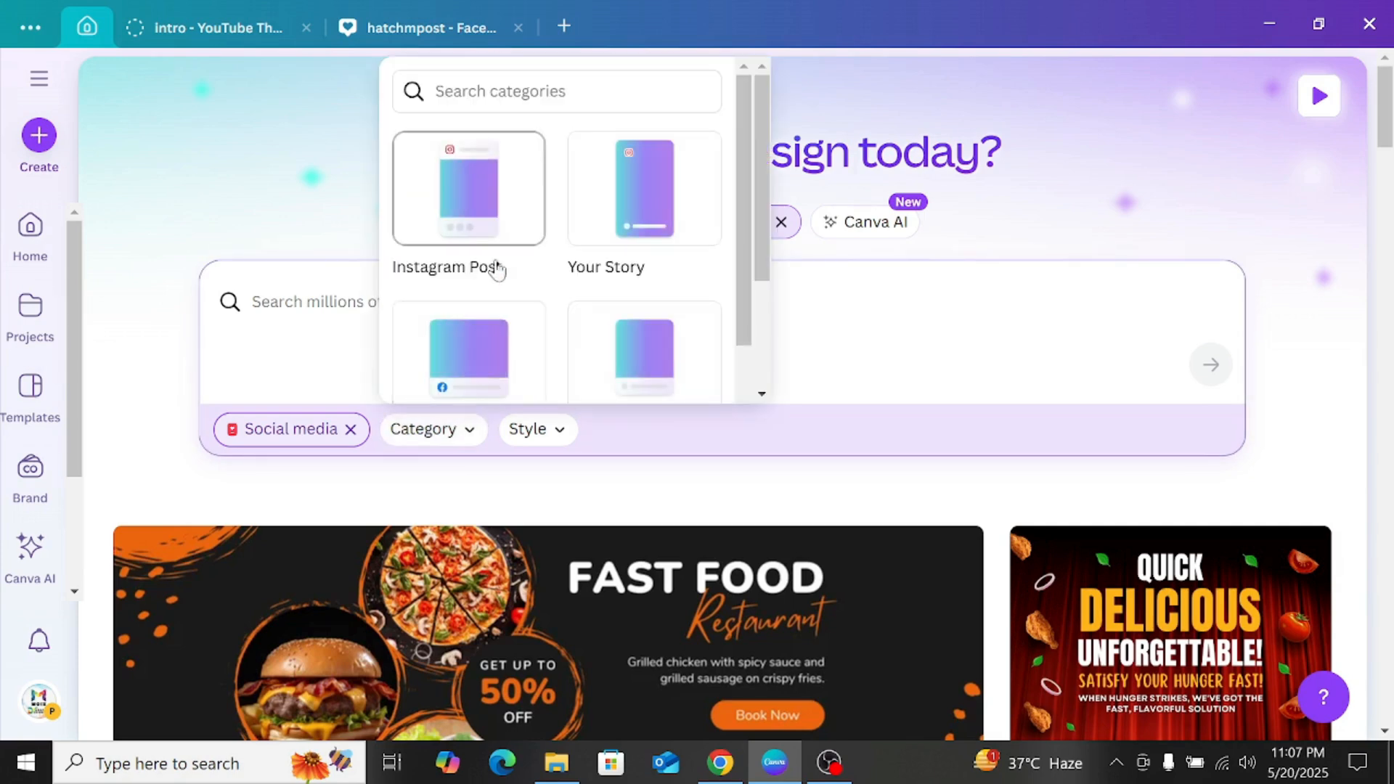
pyautogui.click(503, 211)
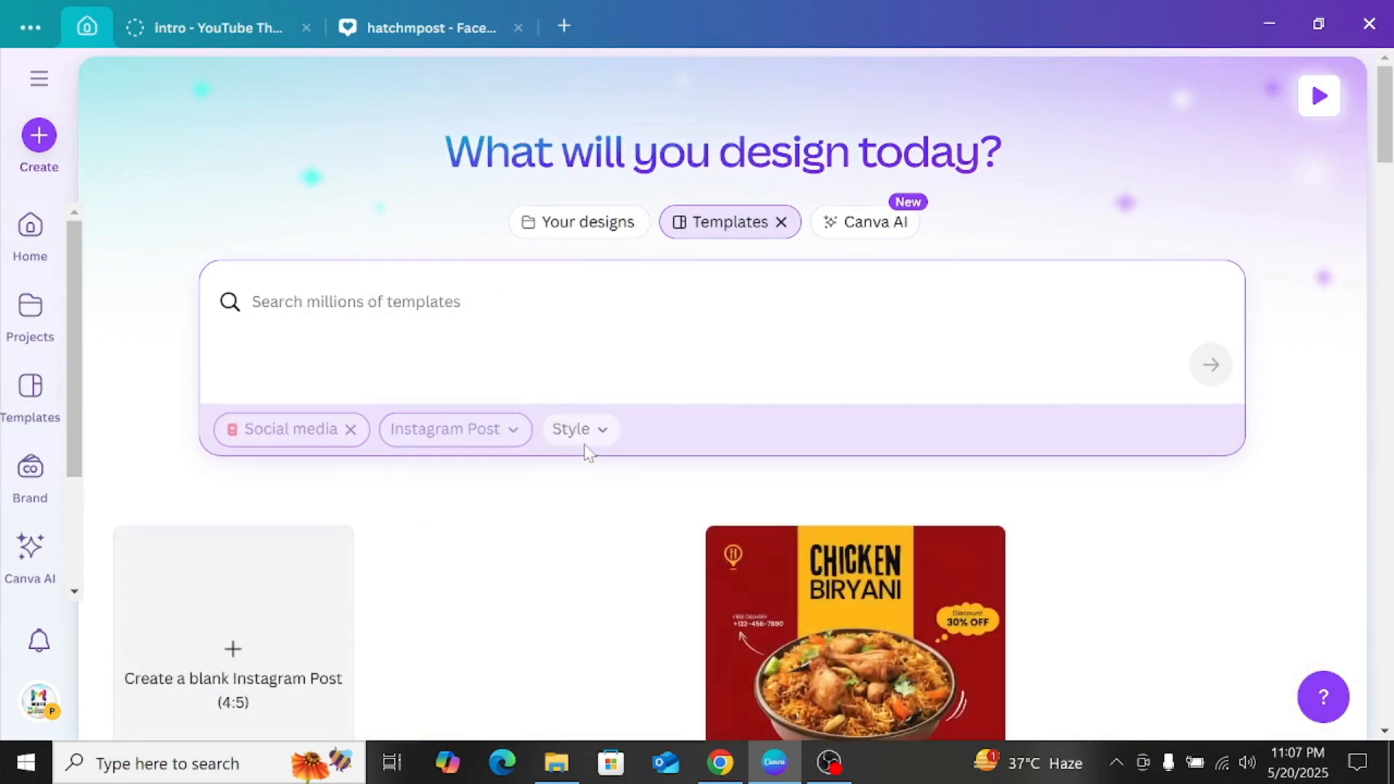
pyautogui.click(581, 428)
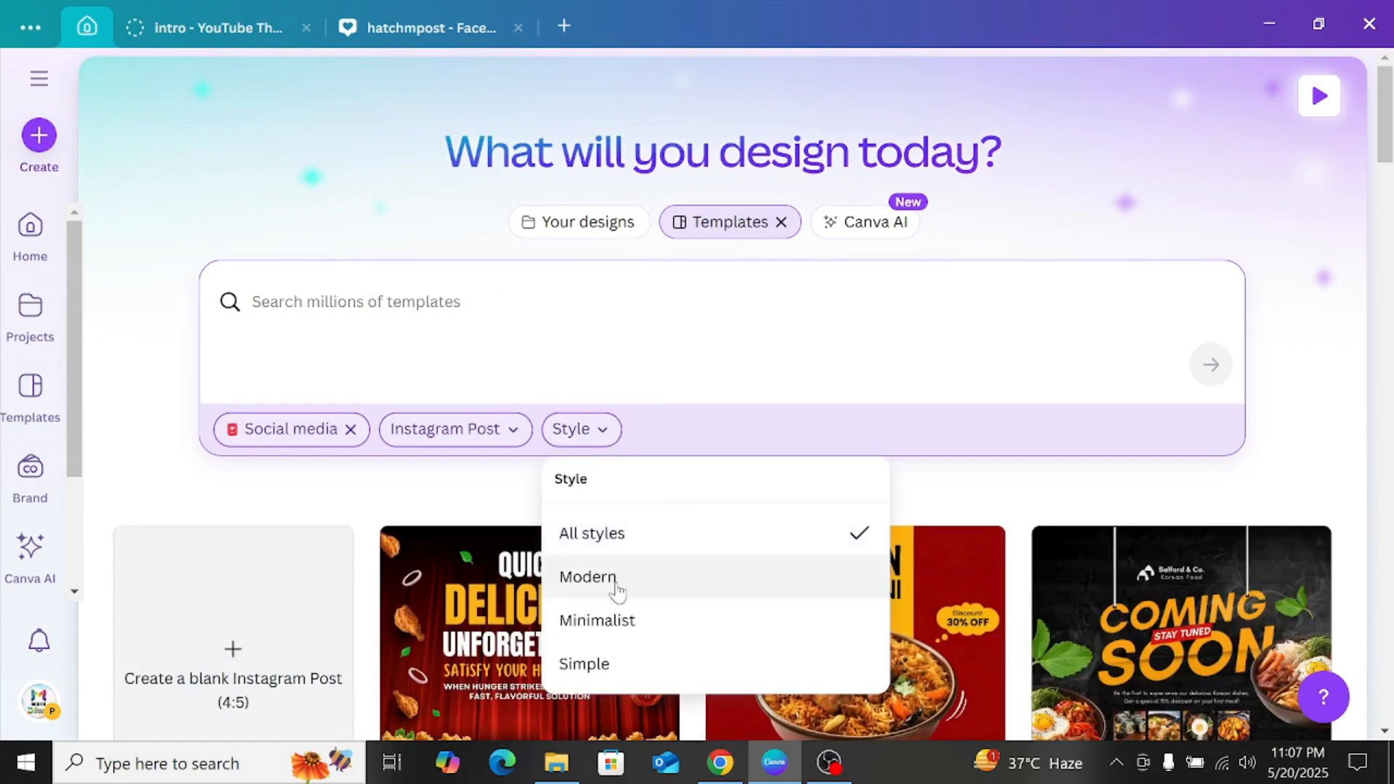
pyautogui.click(587, 577)
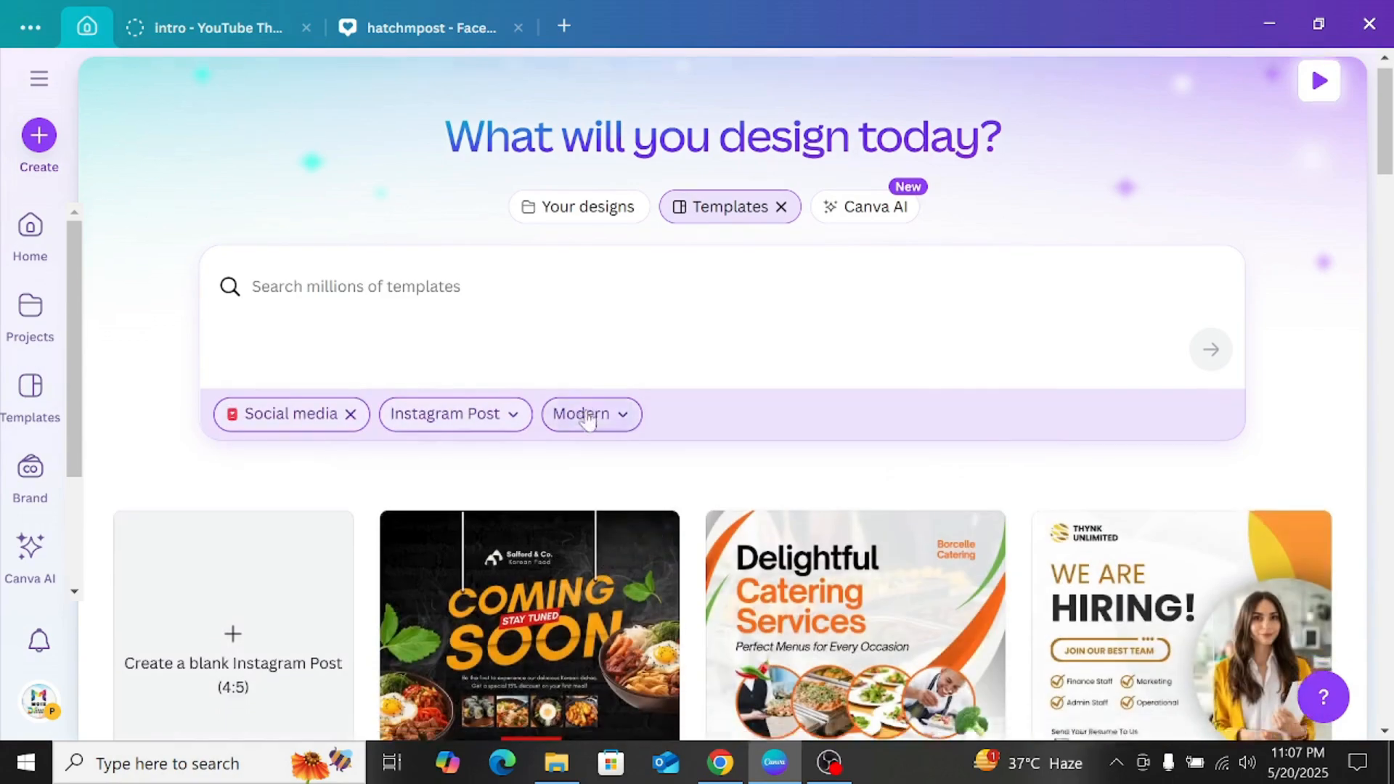
# Step: Open the Black and Yellow Photo Modern Business Instagram Post template for customizing and delete the photo of the man with the microphone
pyautogui.scroll(-5, 623, 359)
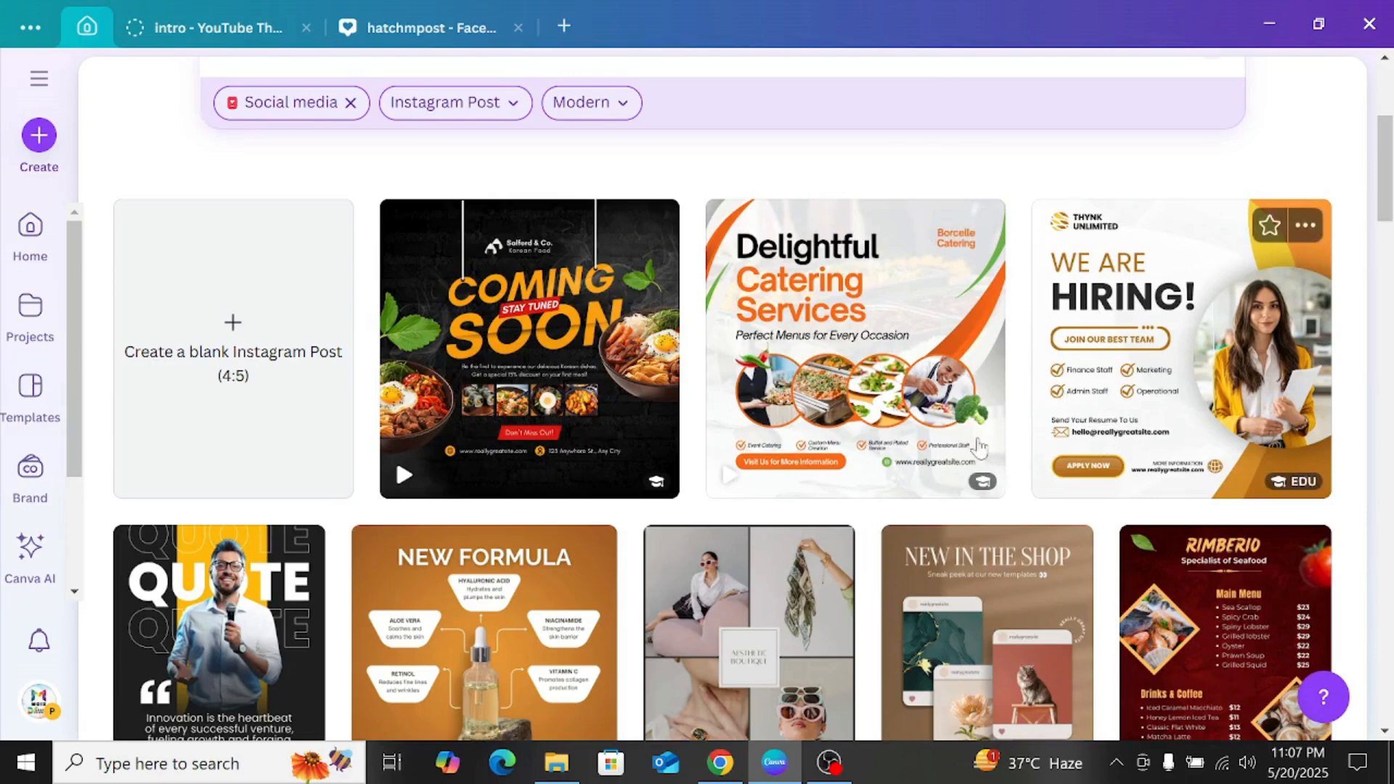
pyautogui.scroll(-3, 1170, 327)
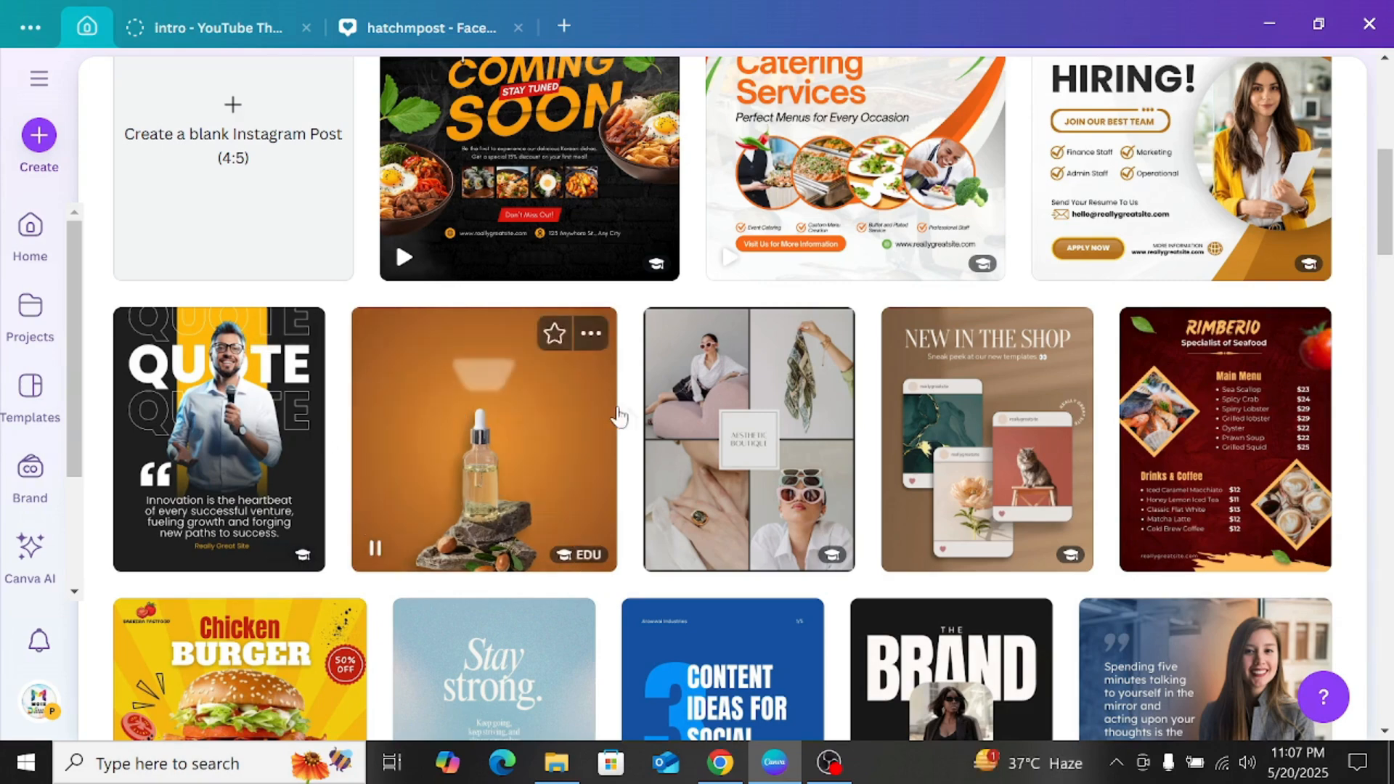
pyautogui.click(181, 450)
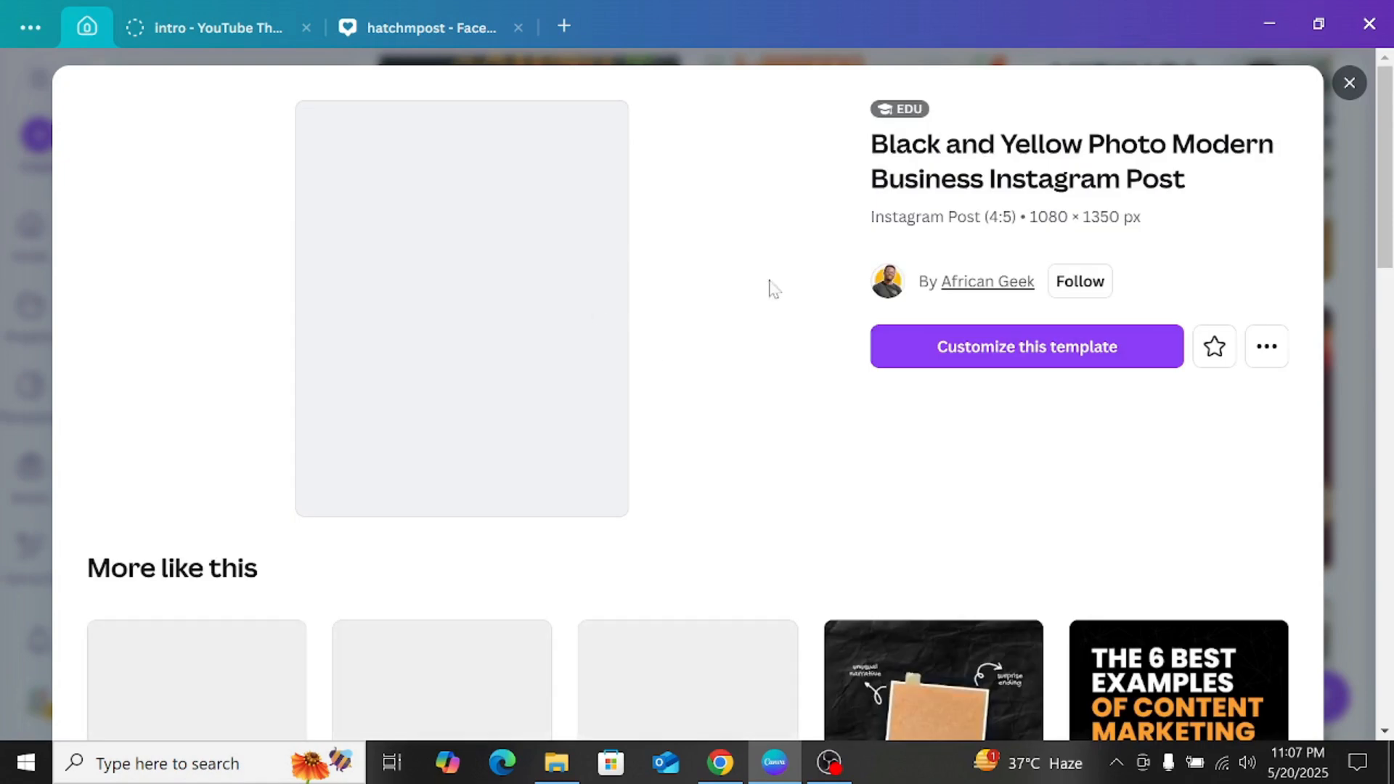
pyautogui.click(961, 345)
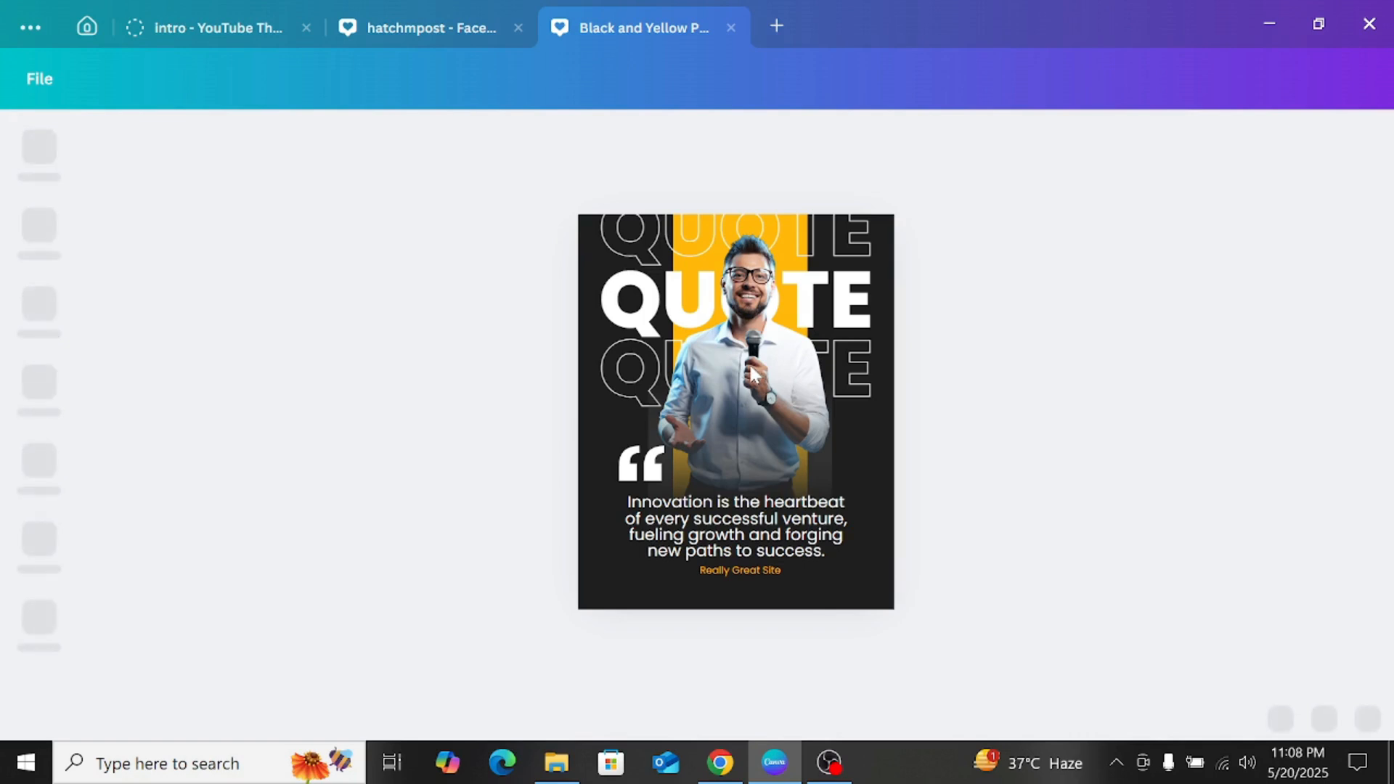
pyautogui.click(727, 311)
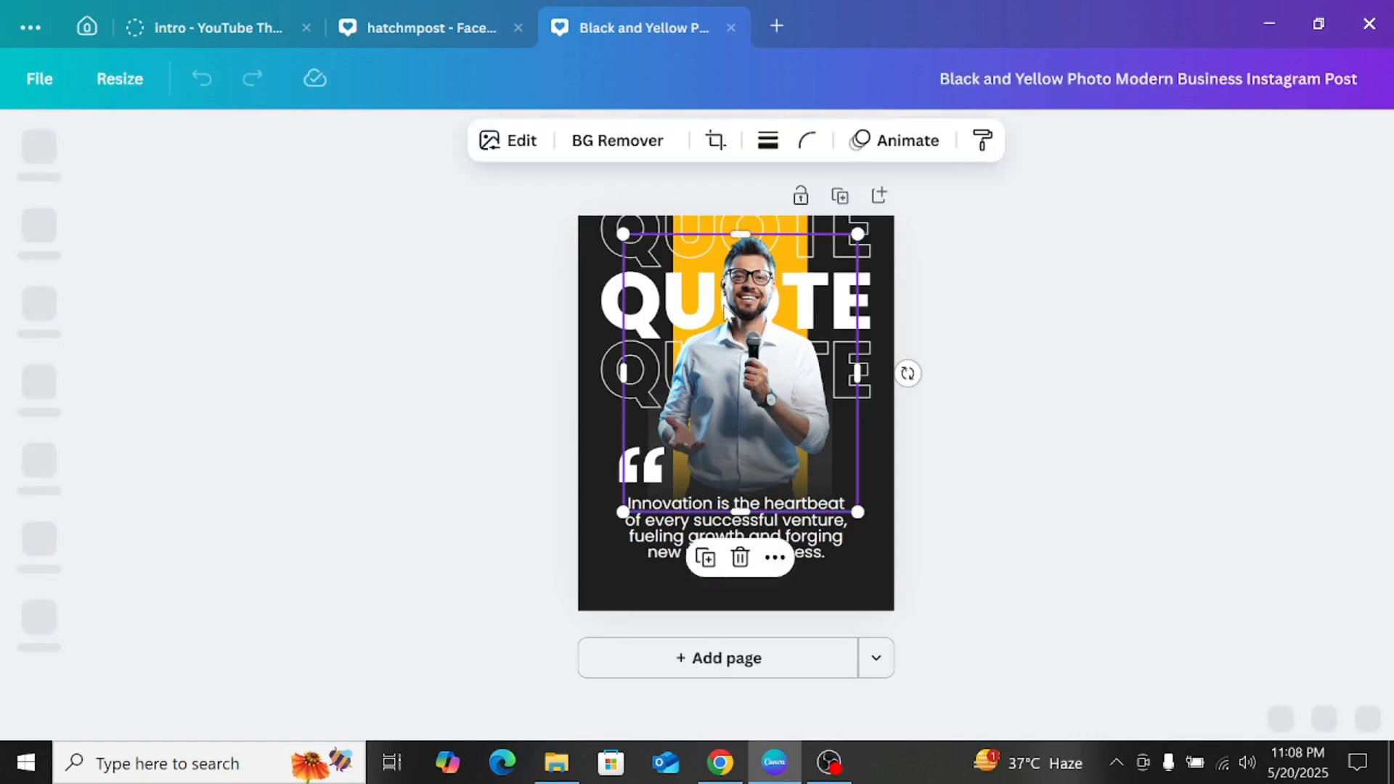
pyautogui.click(740, 557)
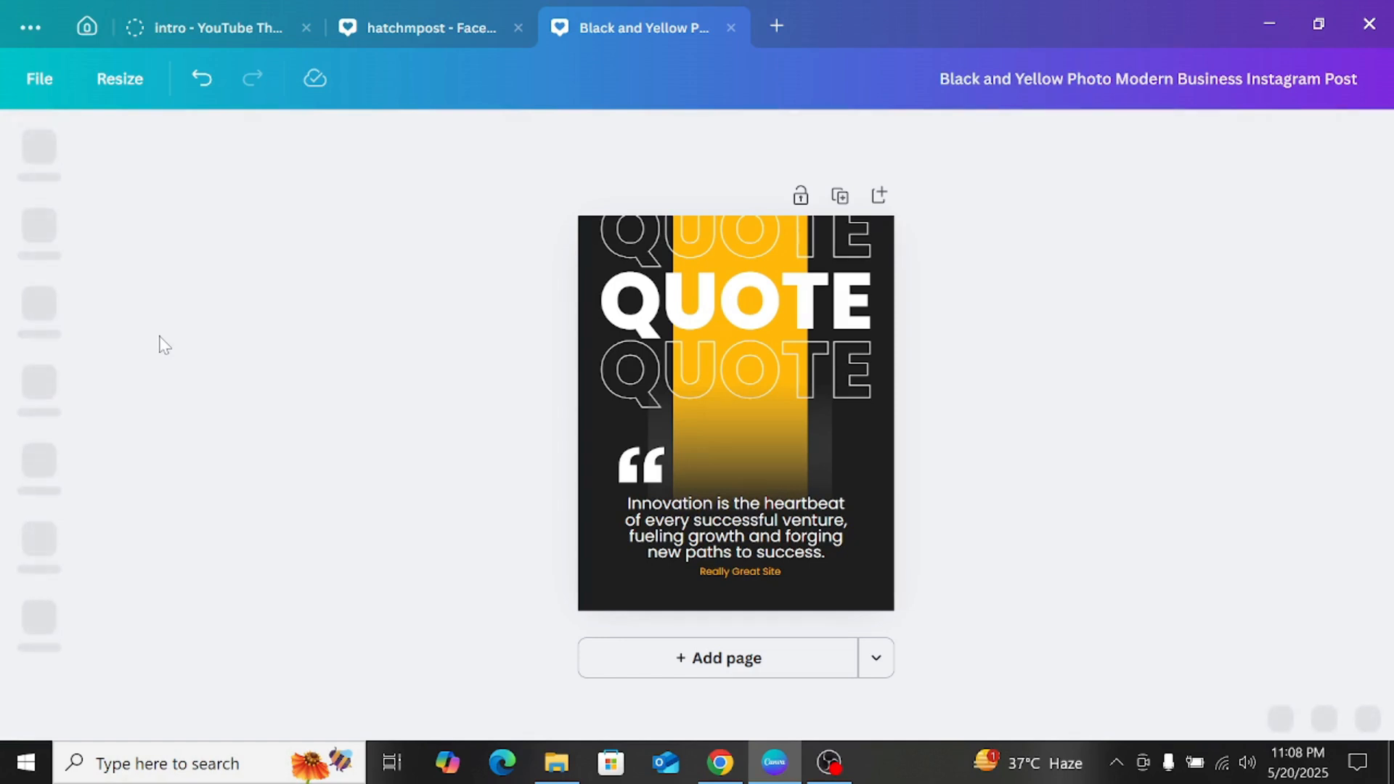
# Step: Rename the design as "abdullah quote"
pyautogui.doubleClick(1038, 78)
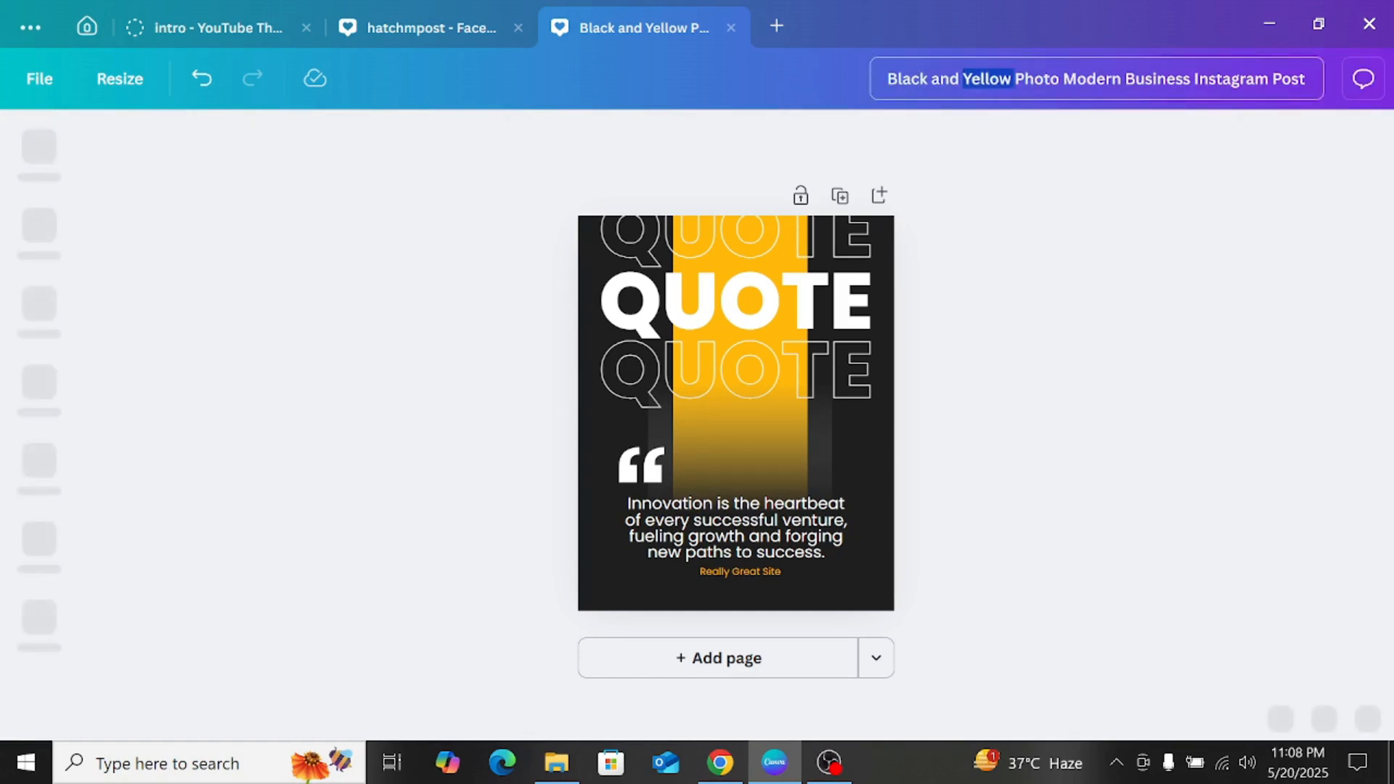
pyautogui.hotkey('ctrl', 'a')
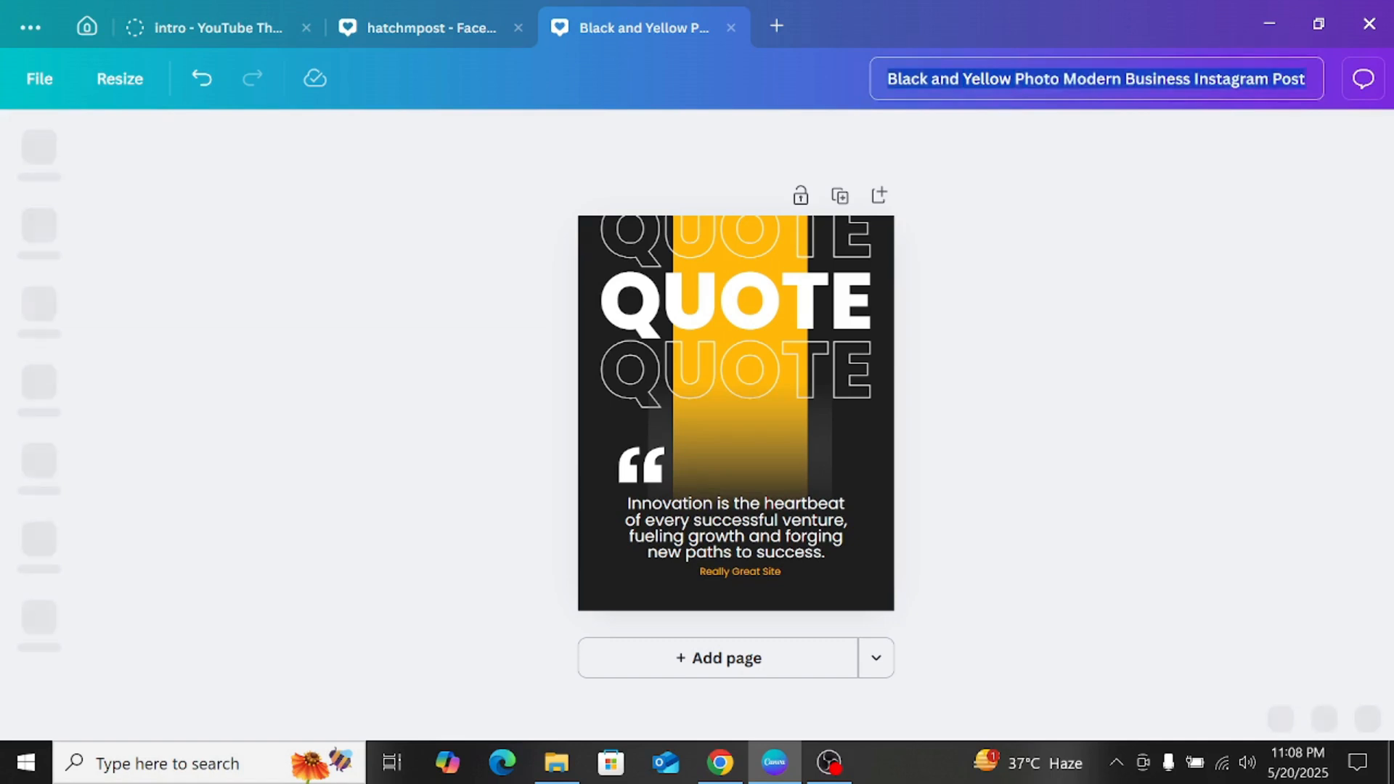
pyautogui.write('abd')
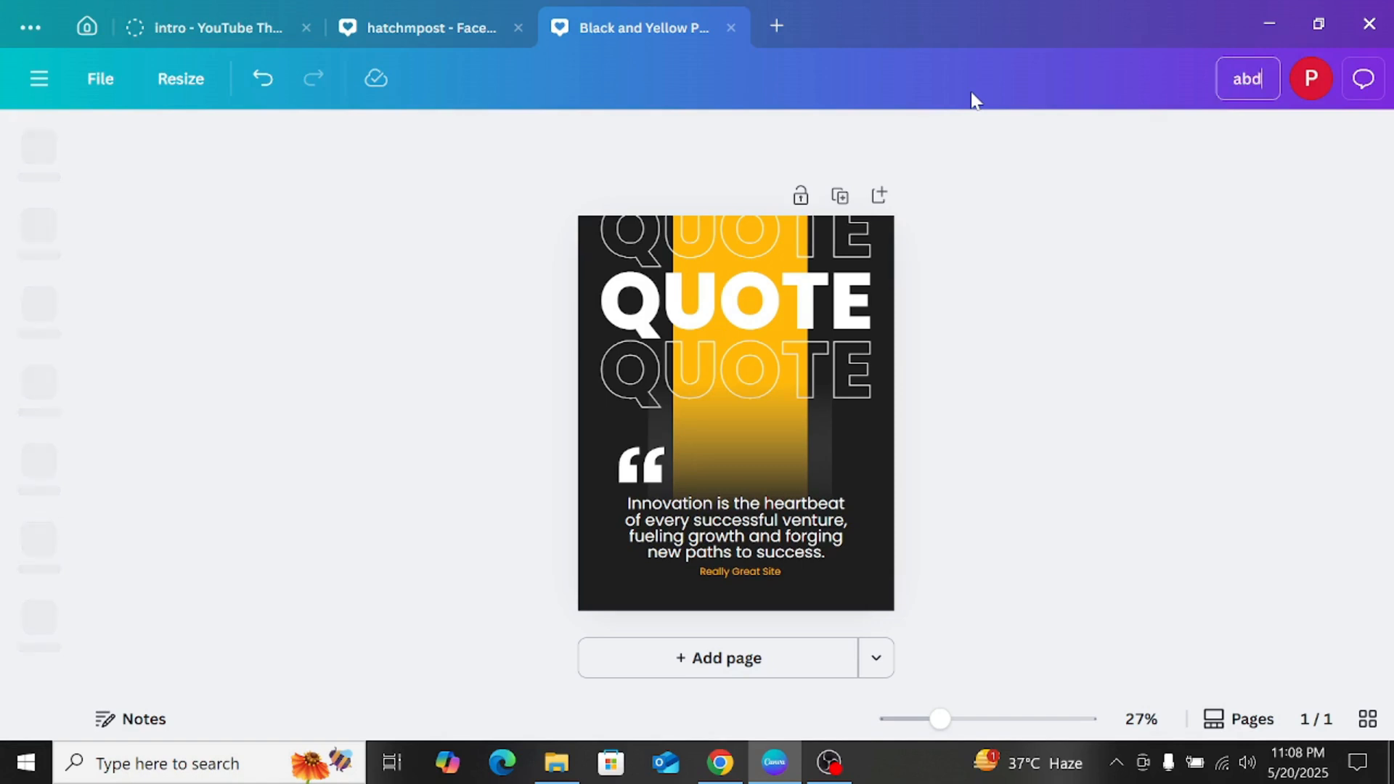
pyautogui.write('ullah')
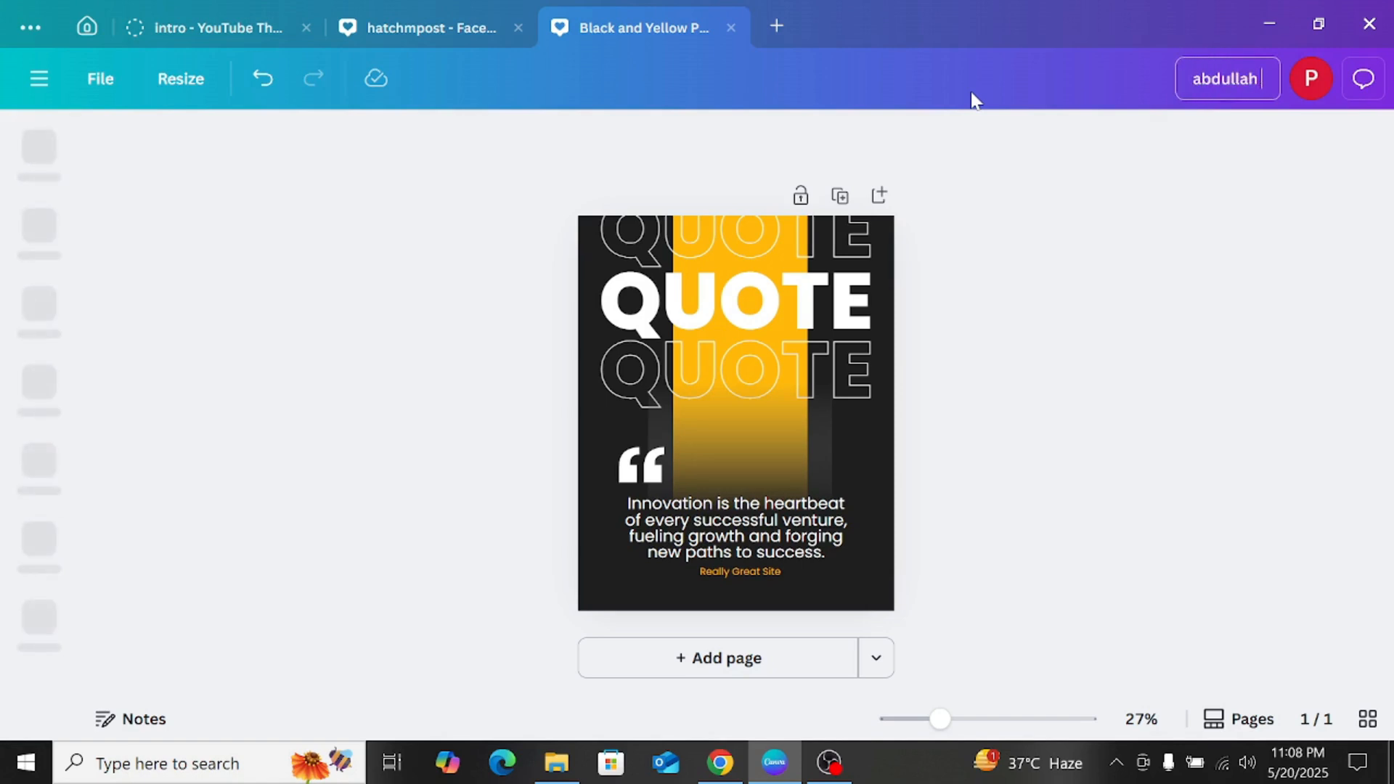
pyautogui.write(' quot')
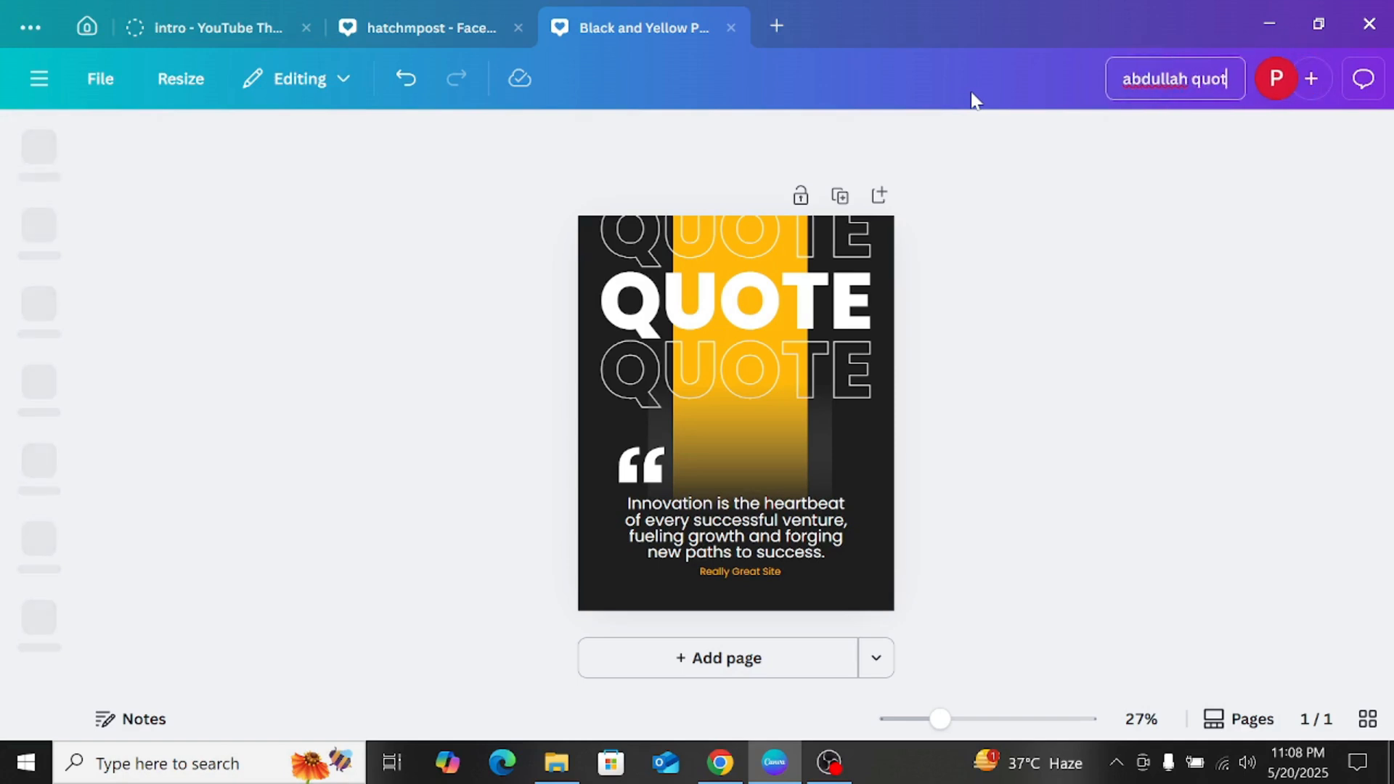
pyautogui.write('e')
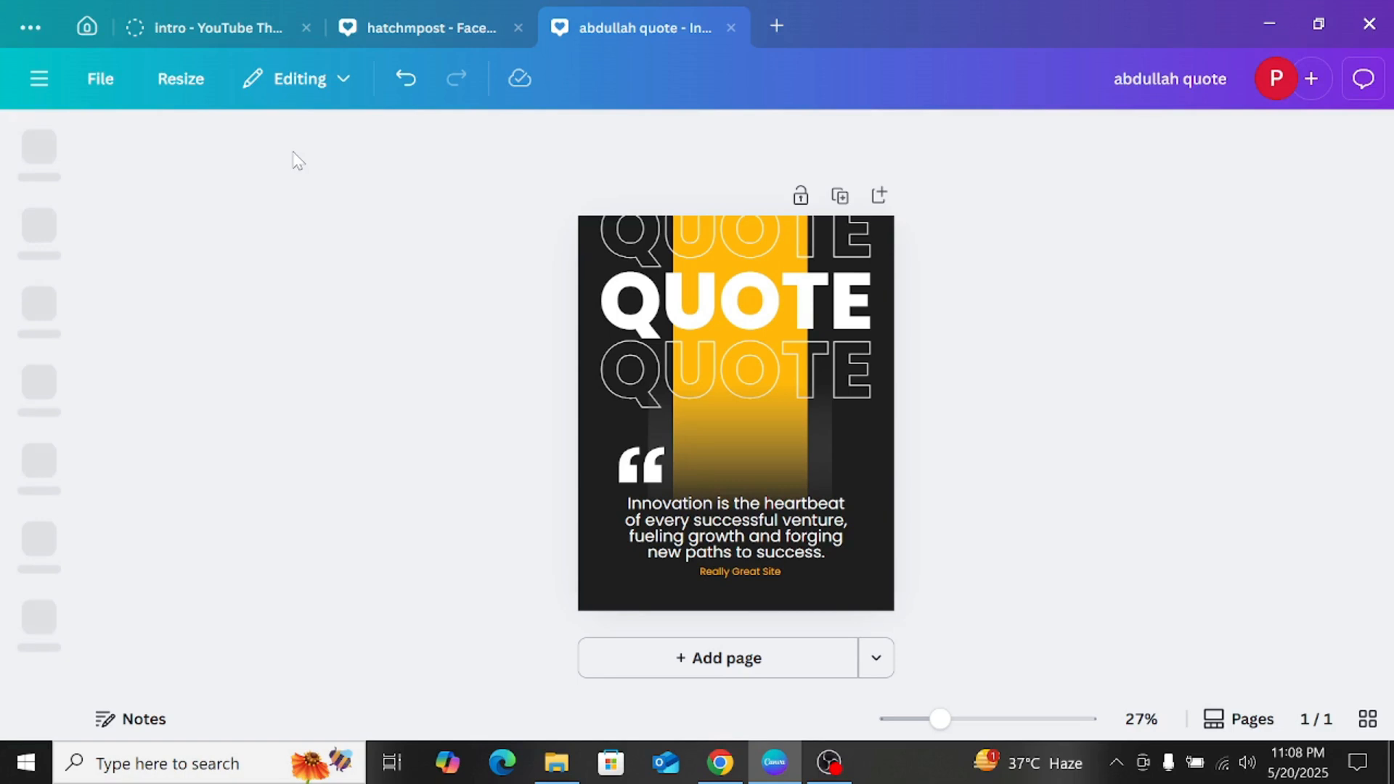
pyautogui.click(190, 86)
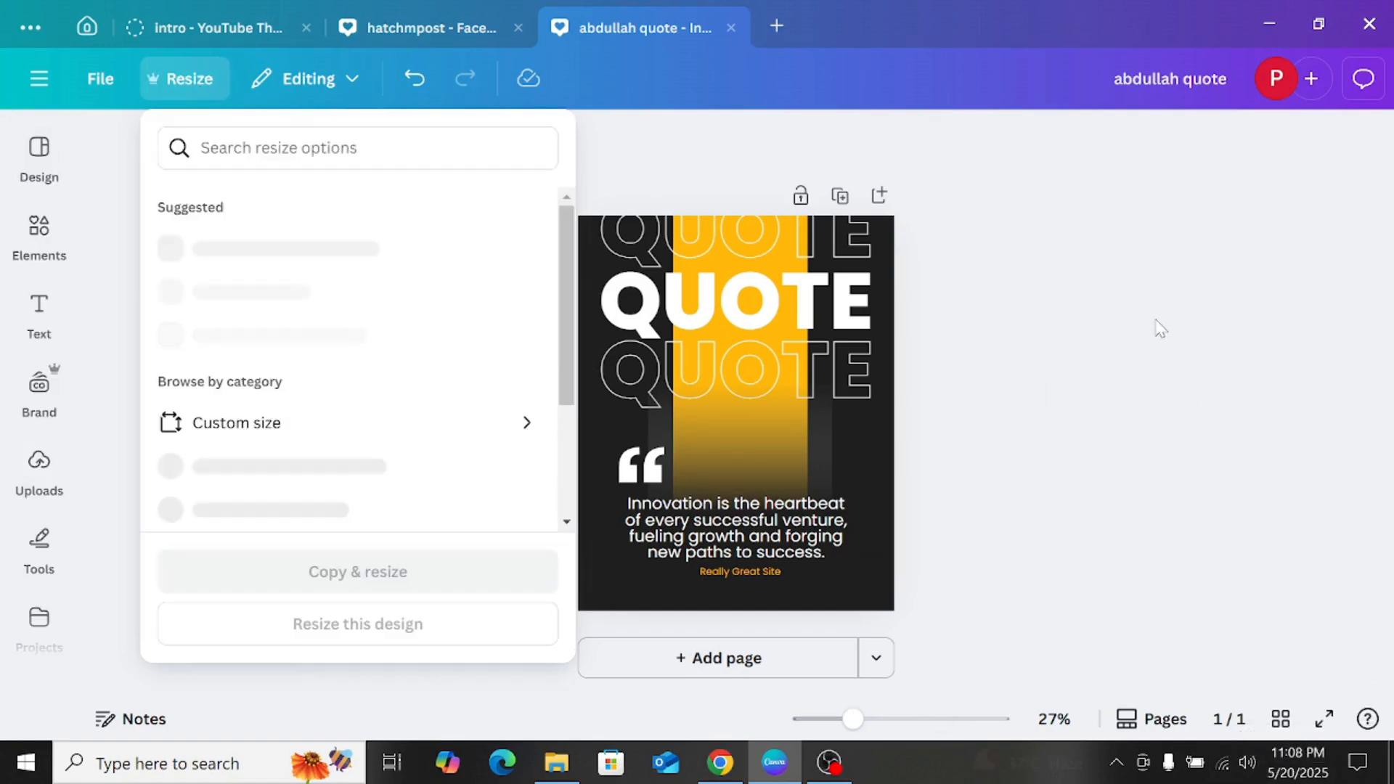
pyautogui.click(1026, 361)
pyautogui.click(39, 315)
# Step: Add the uploaded photo of the seated man in the white vest to the quote post and remove its background
pyautogui.click(24, 470)
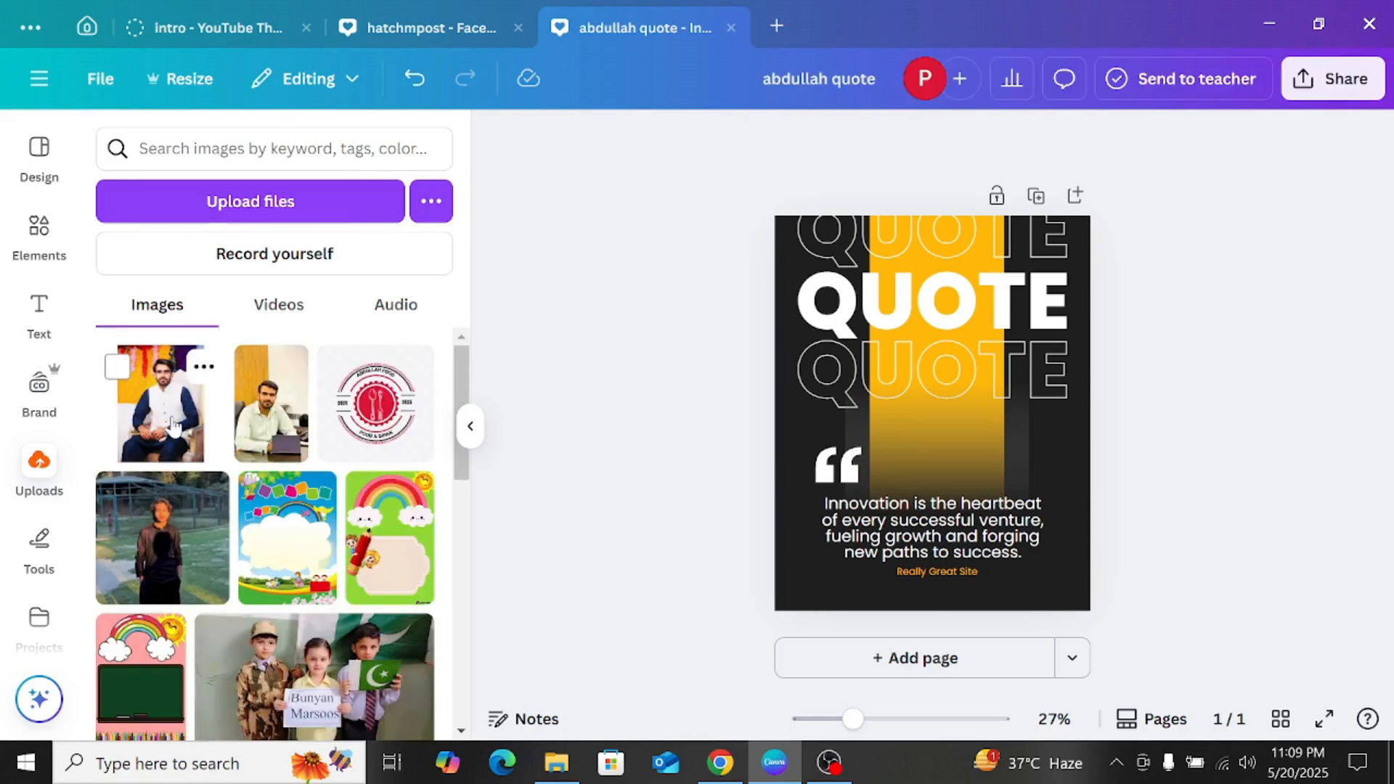
pyautogui.click(173, 426)
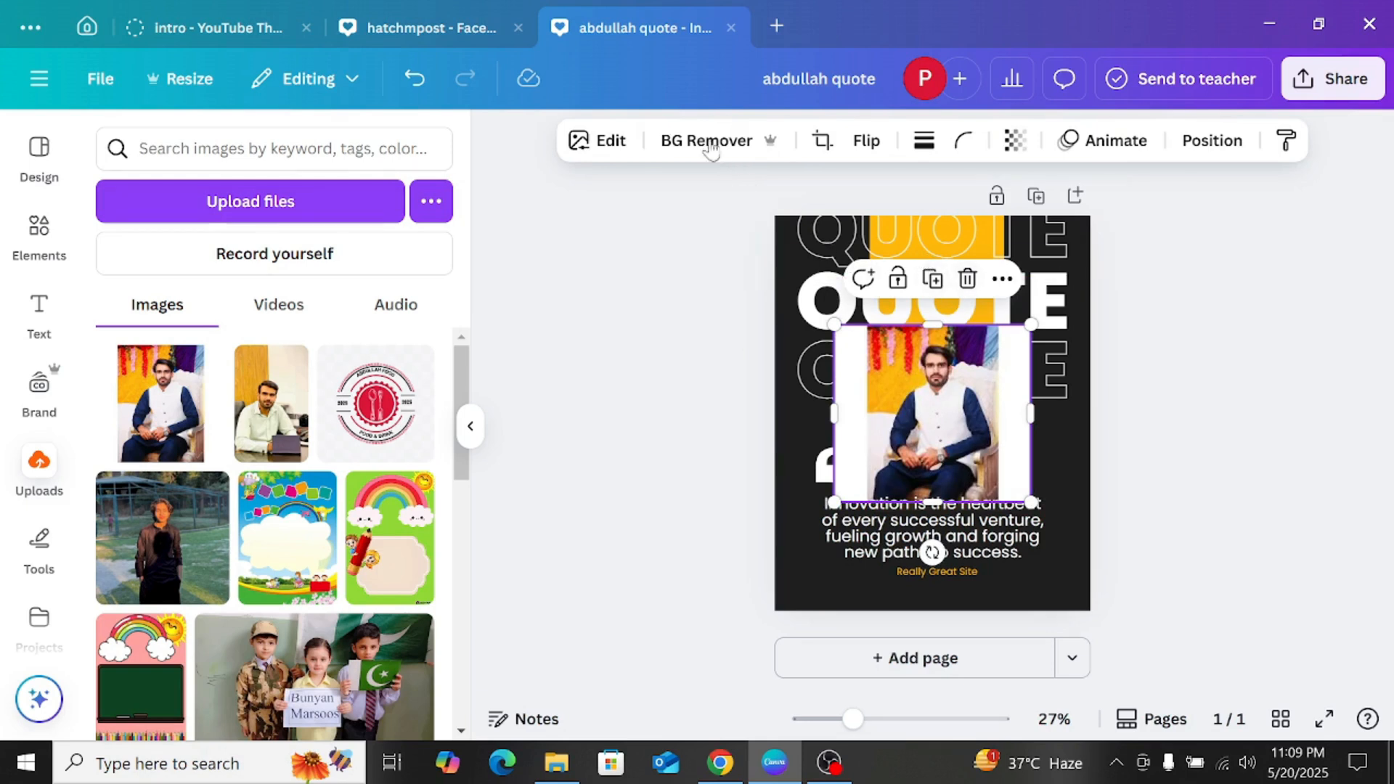
pyautogui.click(710, 142)
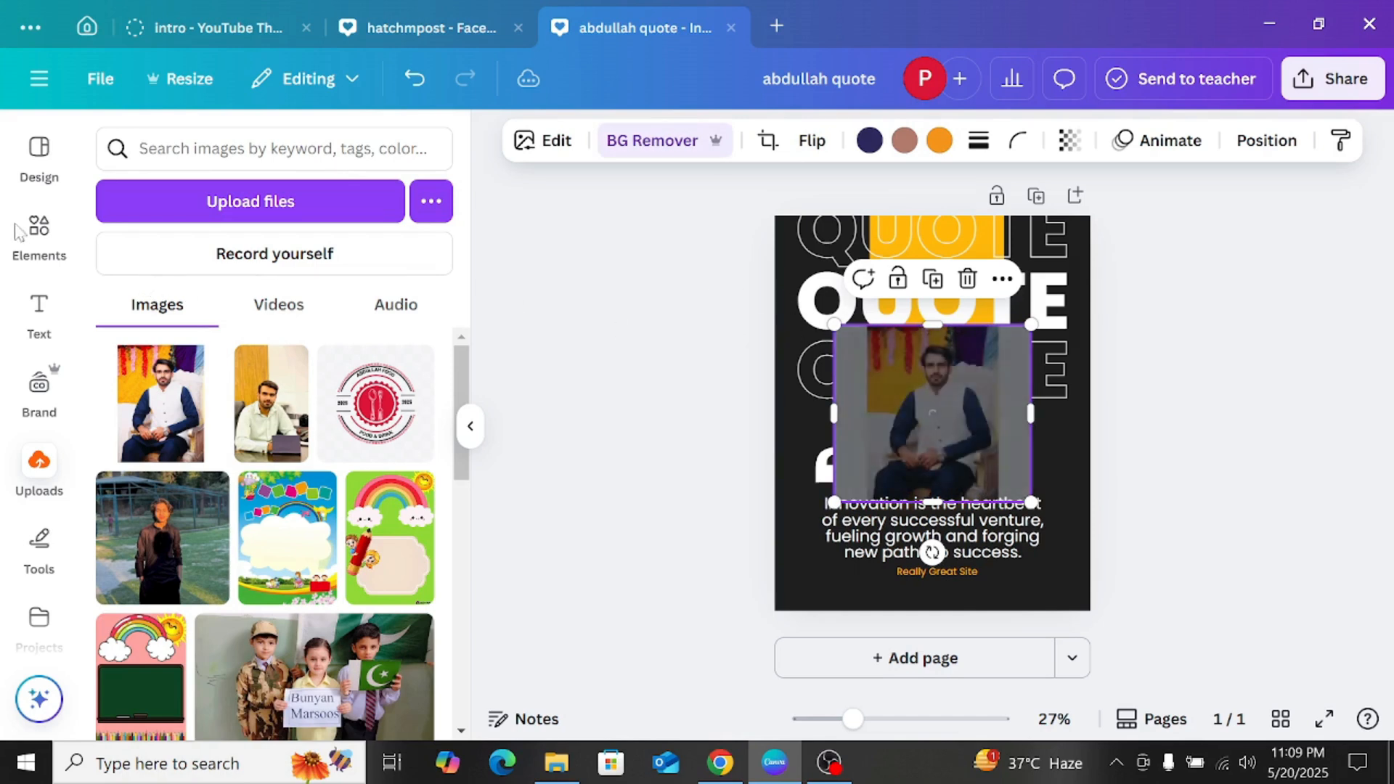
pyautogui.doubleClick(39, 238)
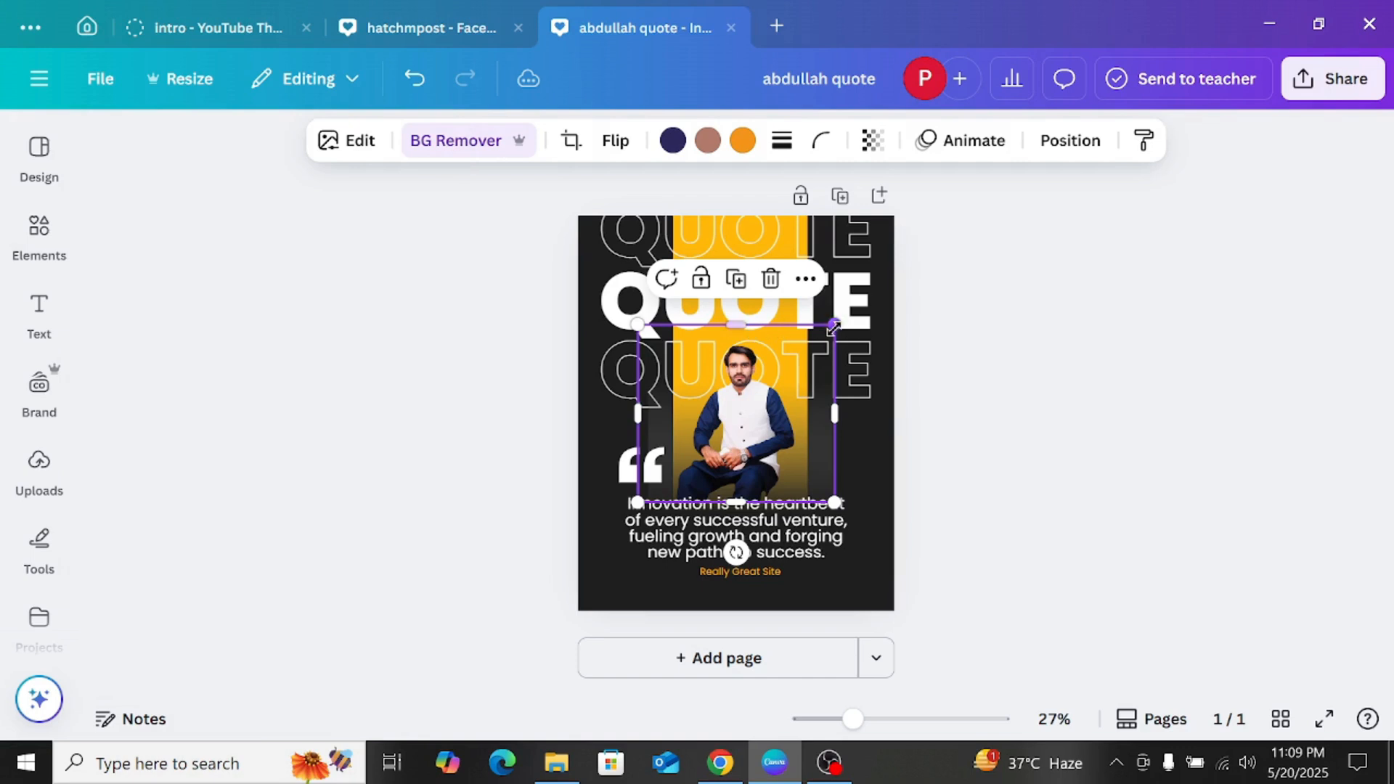
# Step: Enlarge the cut-out photo, extend it down over the quote text, and centre the man on the yellow stripe
pyautogui.moveTo(842, 311); pyautogui.dragTo(902, 265)
pyautogui.moveTo(770, 375); pyautogui.dragTo(750, 385)
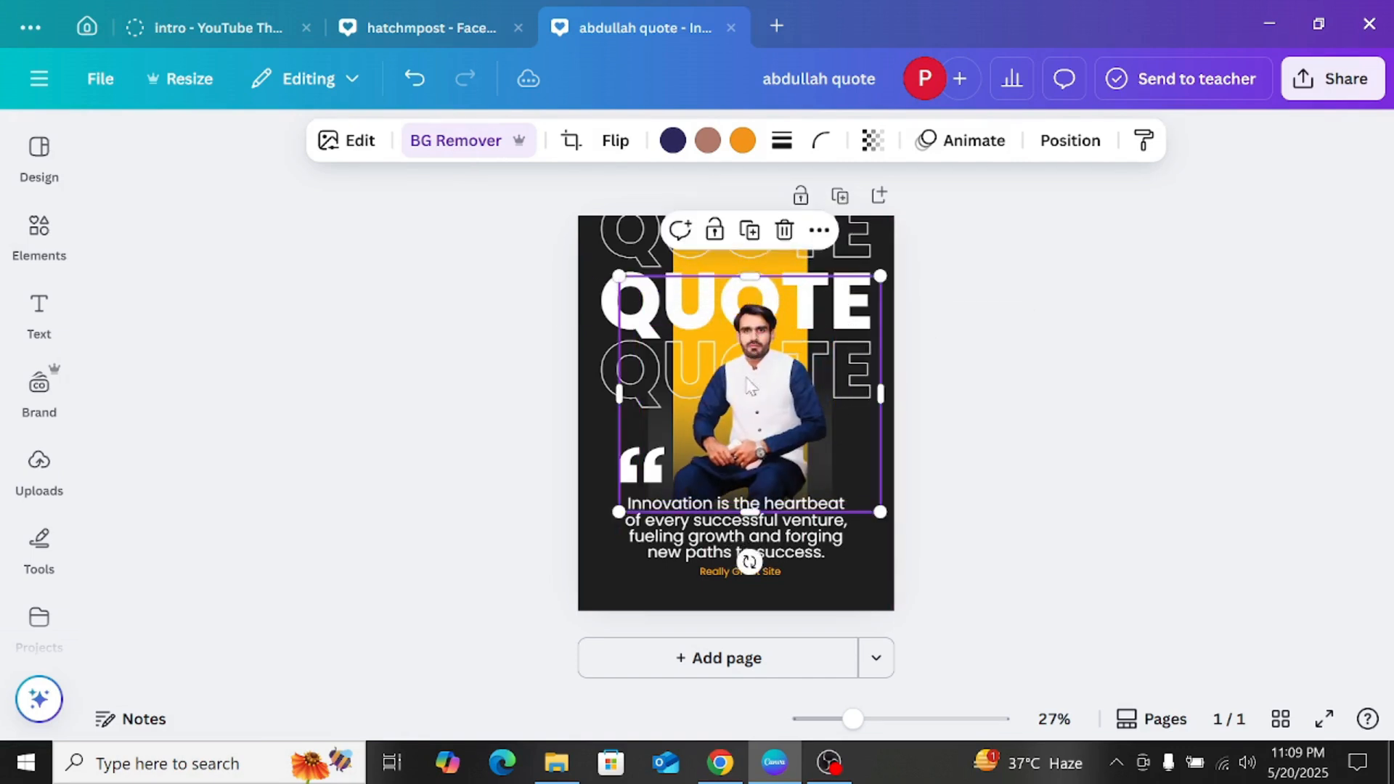
pyautogui.moveTo(755, 503); pyautogui.dragTo(755, 578)
pyautogui.moveTo(752, 452); pyautogui.dragTo(736, 452)
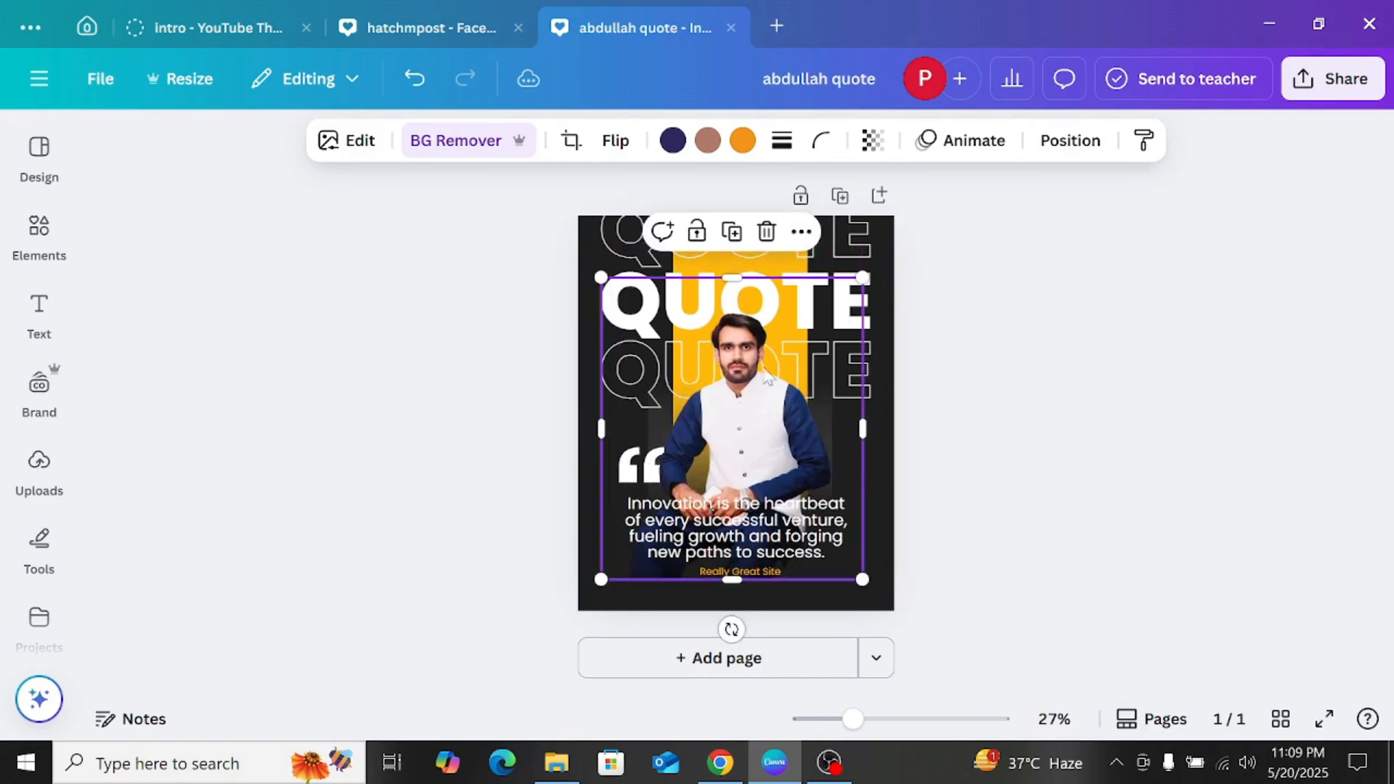
# Step: Send the man's photo backward by several layers so it sits behind the QUOTE lettering
pyautogui.click(1067, 143)
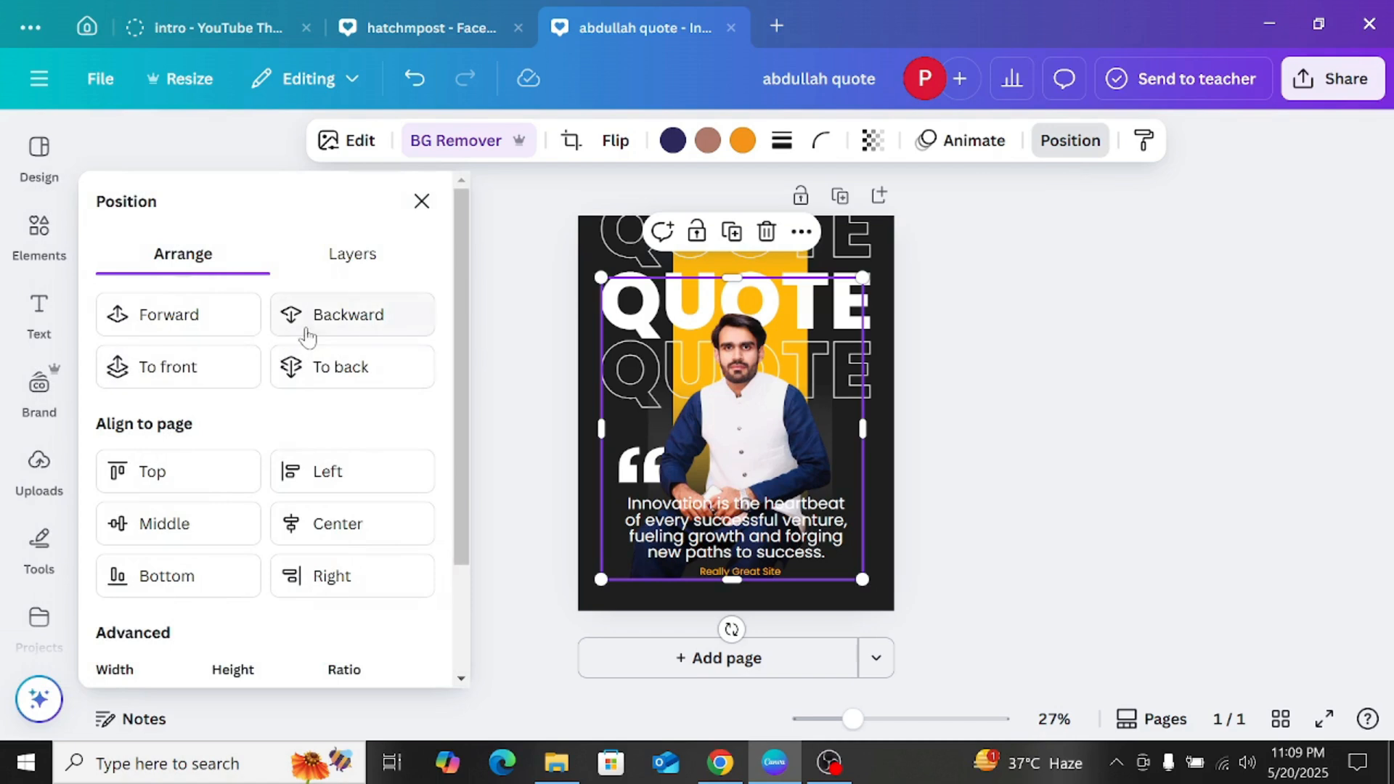
pyautogui.click(308, 336)
pyautogui.click(308, 336)
pyautogui.click(308, 336)
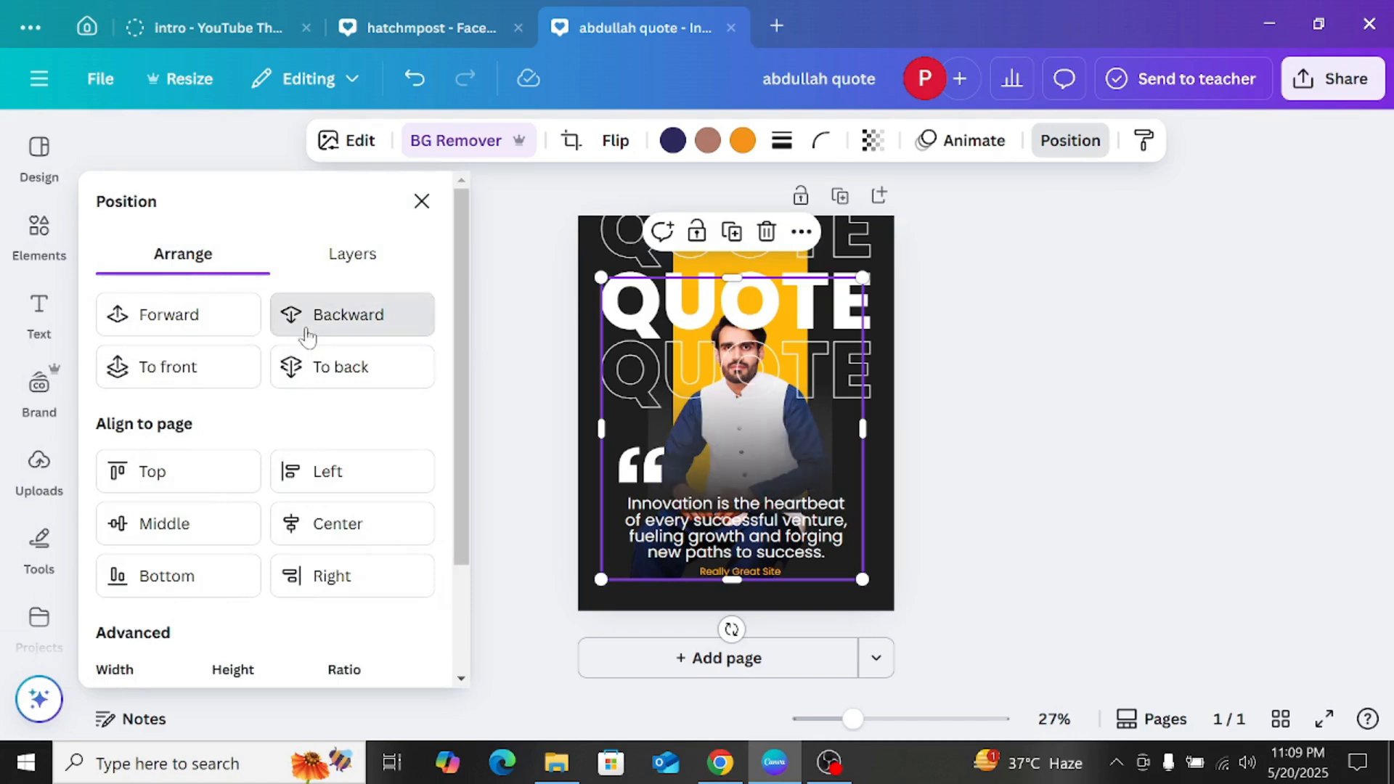
# Step: Reorder the man's cut-out photo so it sits in front of the QUOTE lettering but behind the quotation text
pyautogui.click(308, 337)
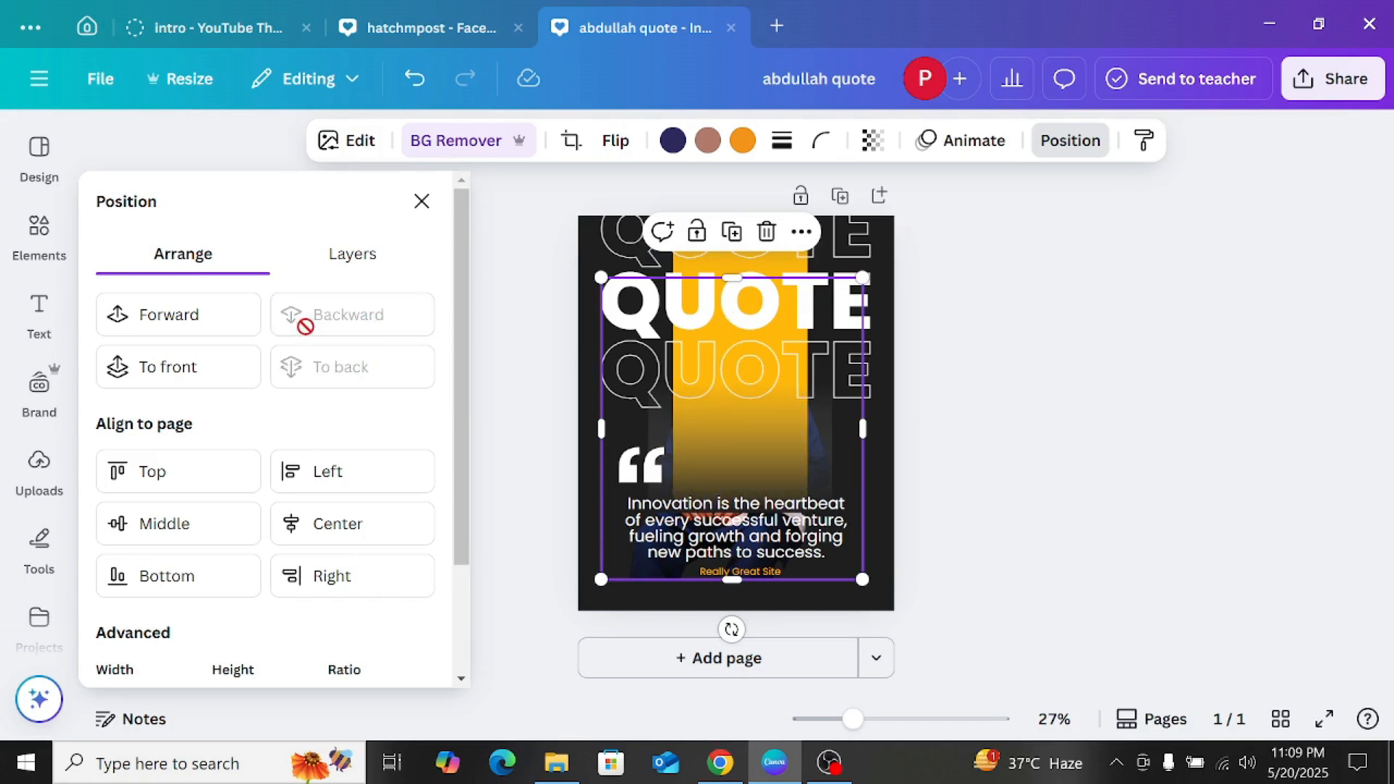
pyautogui.click(252, 325)
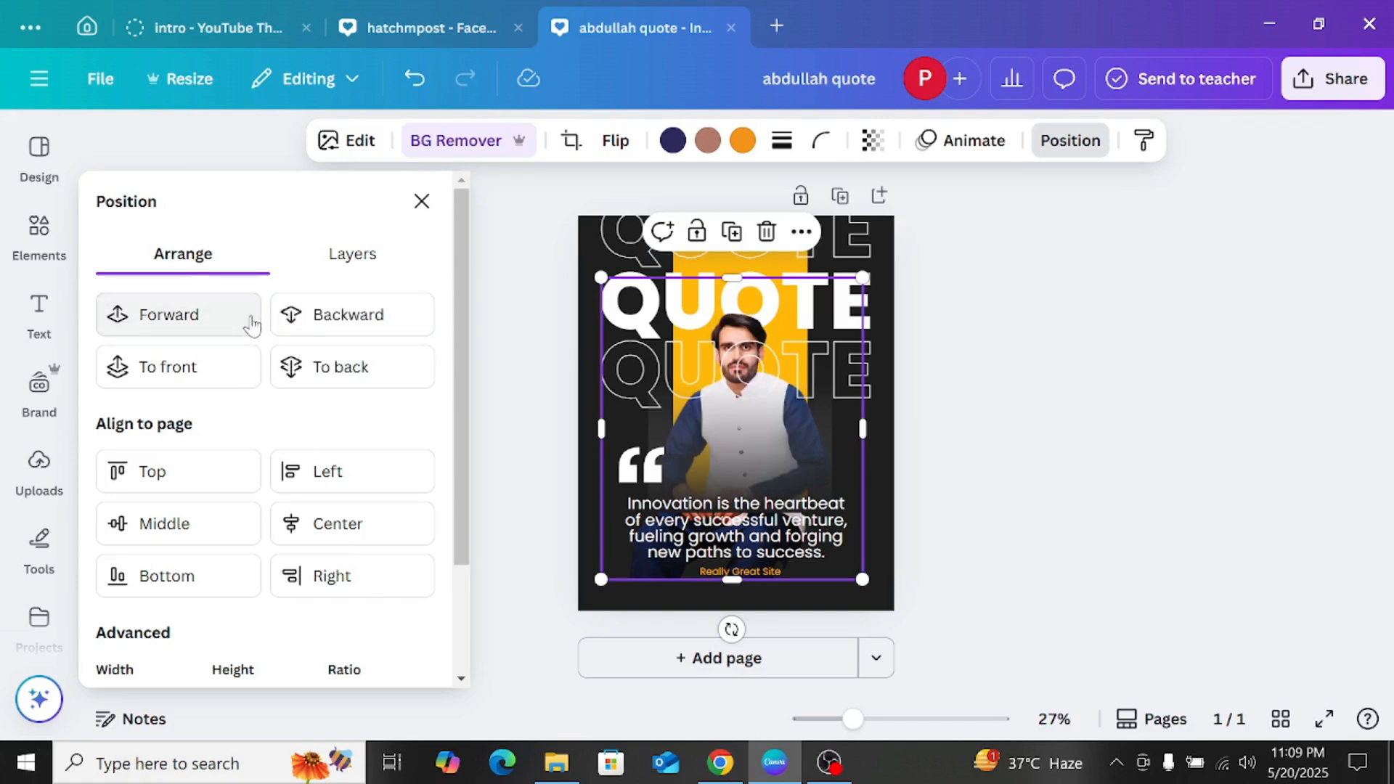
pyautogui.click(252, 324)
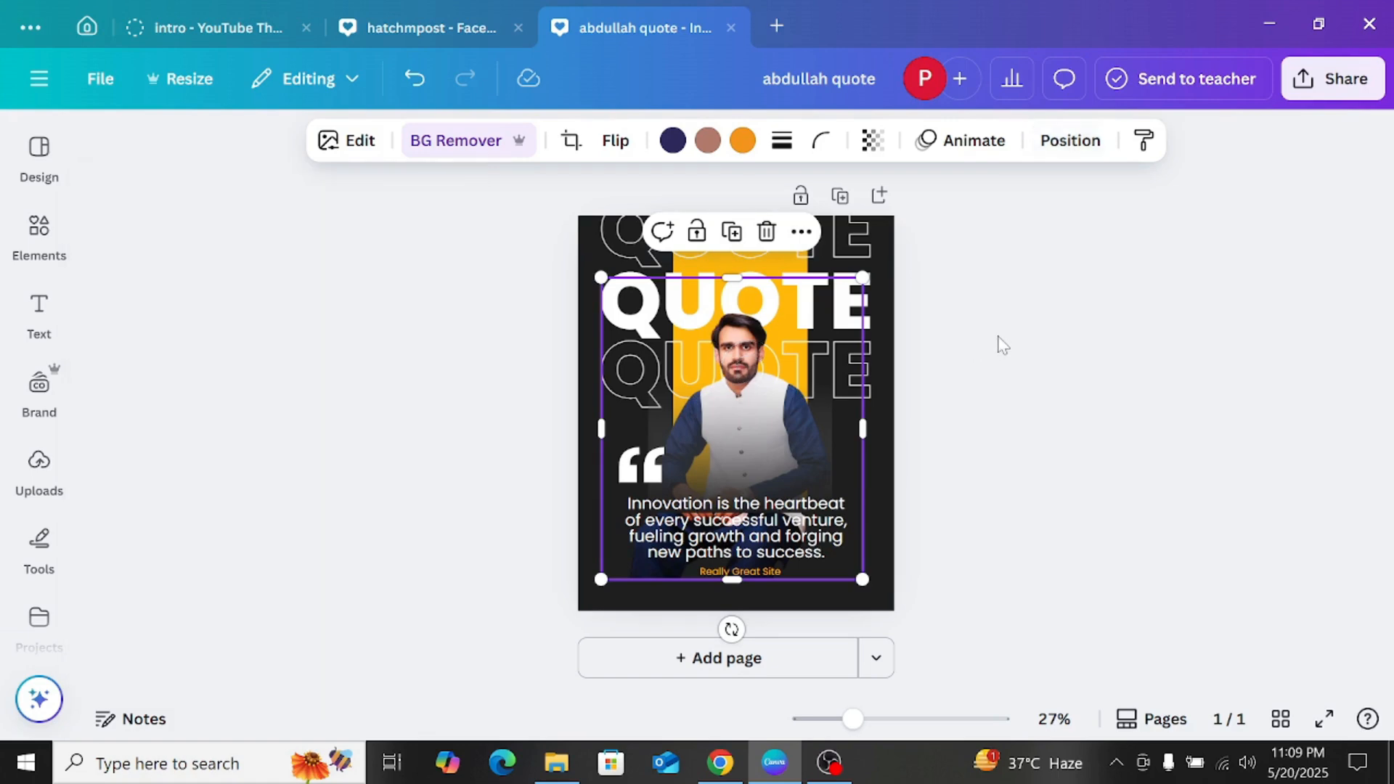
pyautogui.click(997, 342)
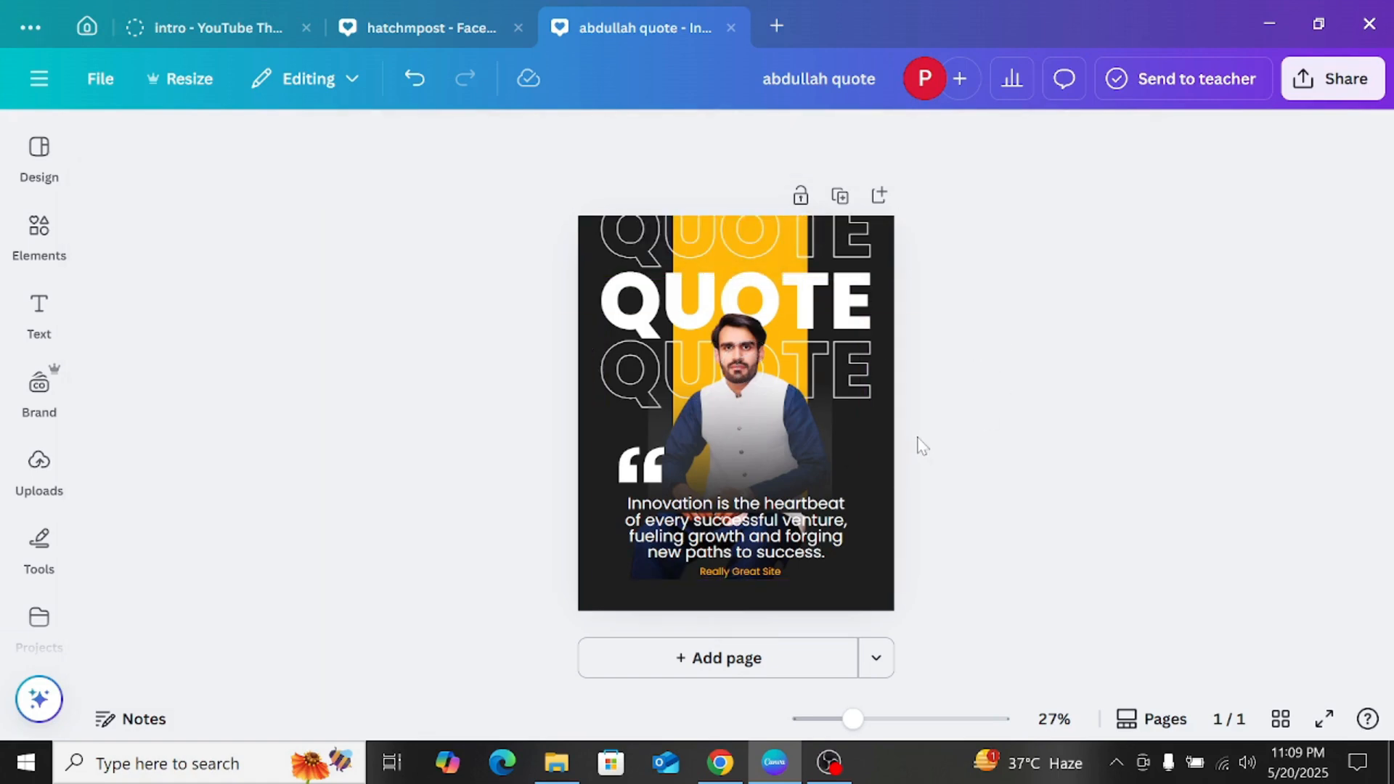
# Step: Examine the quote post up close and as a whole to check how the man's photo blends with the lettering
pyautogui.scroll(4, 918, 438)
pyautogui.scroll(-2, 903, 386)
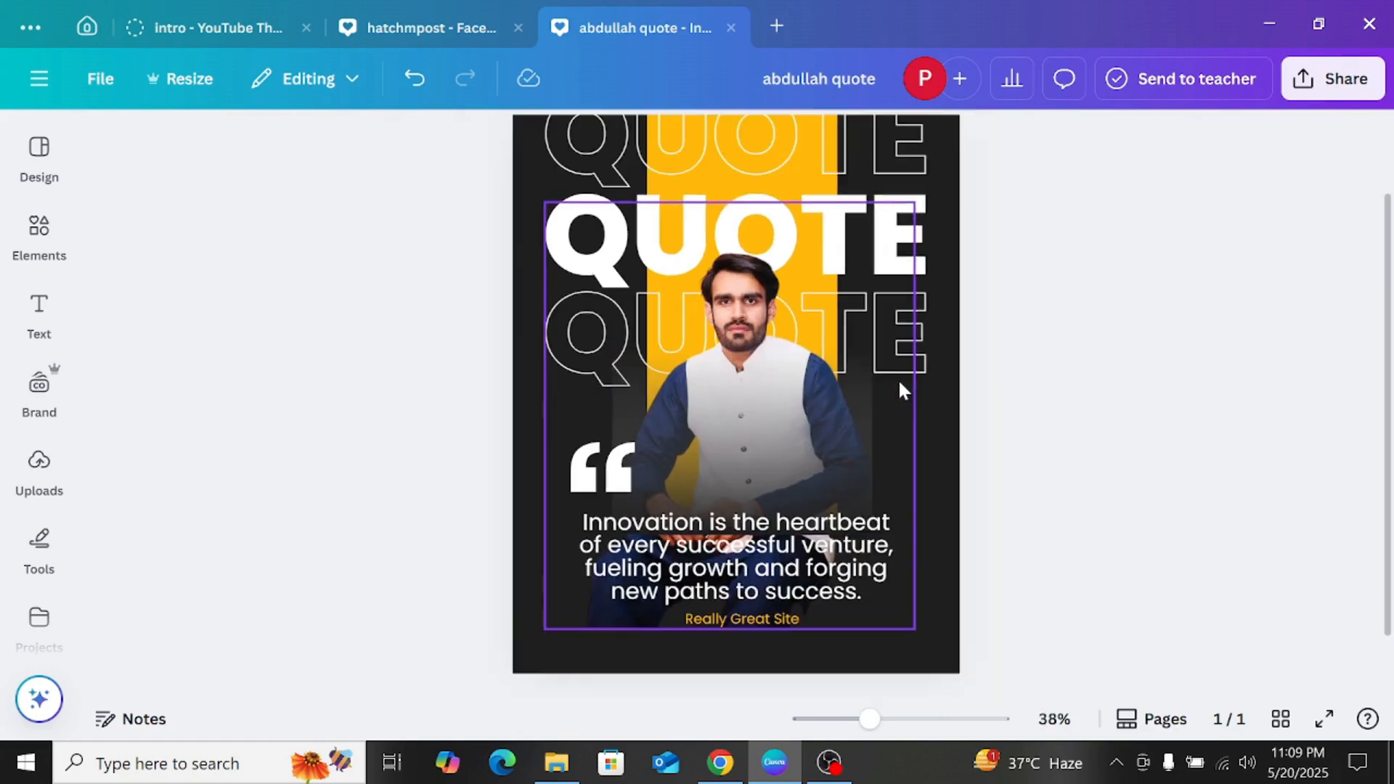
pyautogui.scroll(-2, 894, 368)
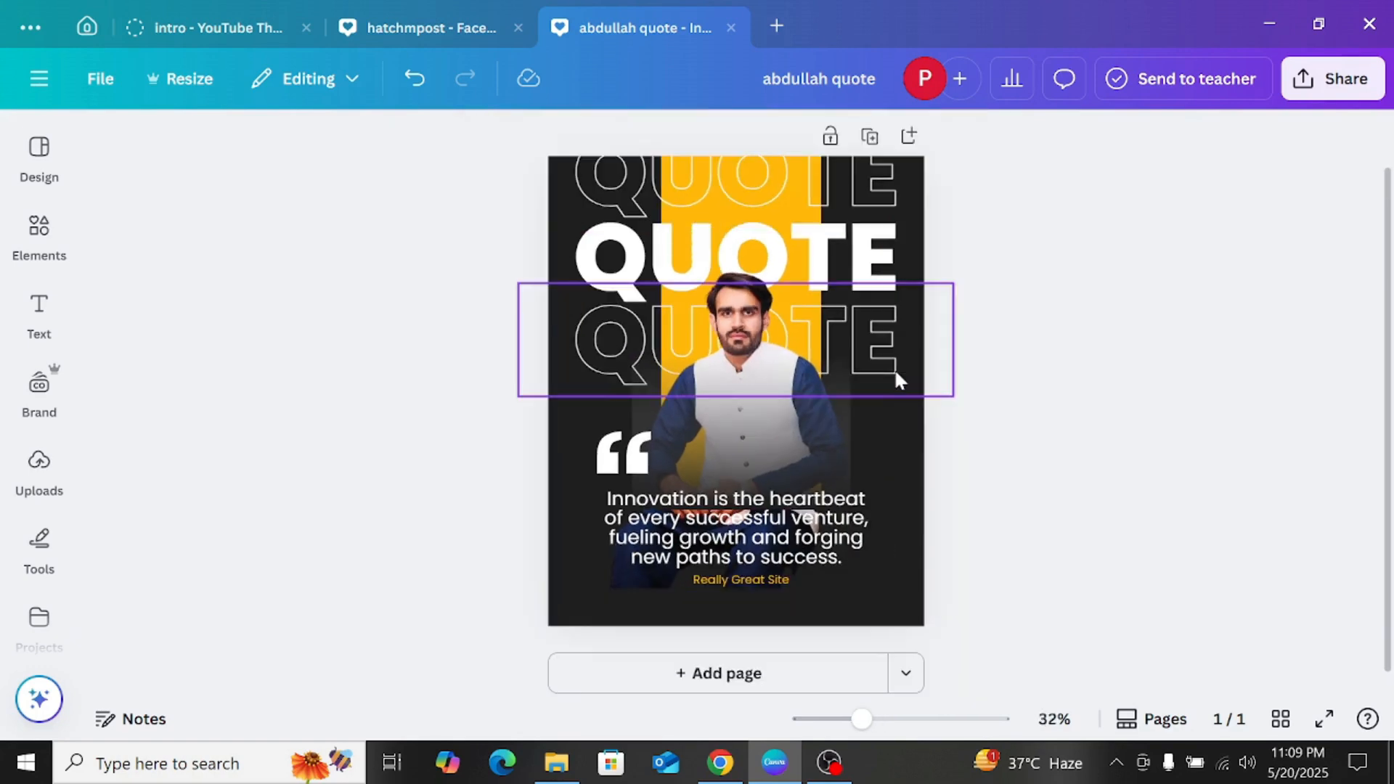
pyautogui.scroll(4, 894, 368)
pyautogui.scroll(-4, 896, 373)
pyautogui.scroll(5, 893, 376)
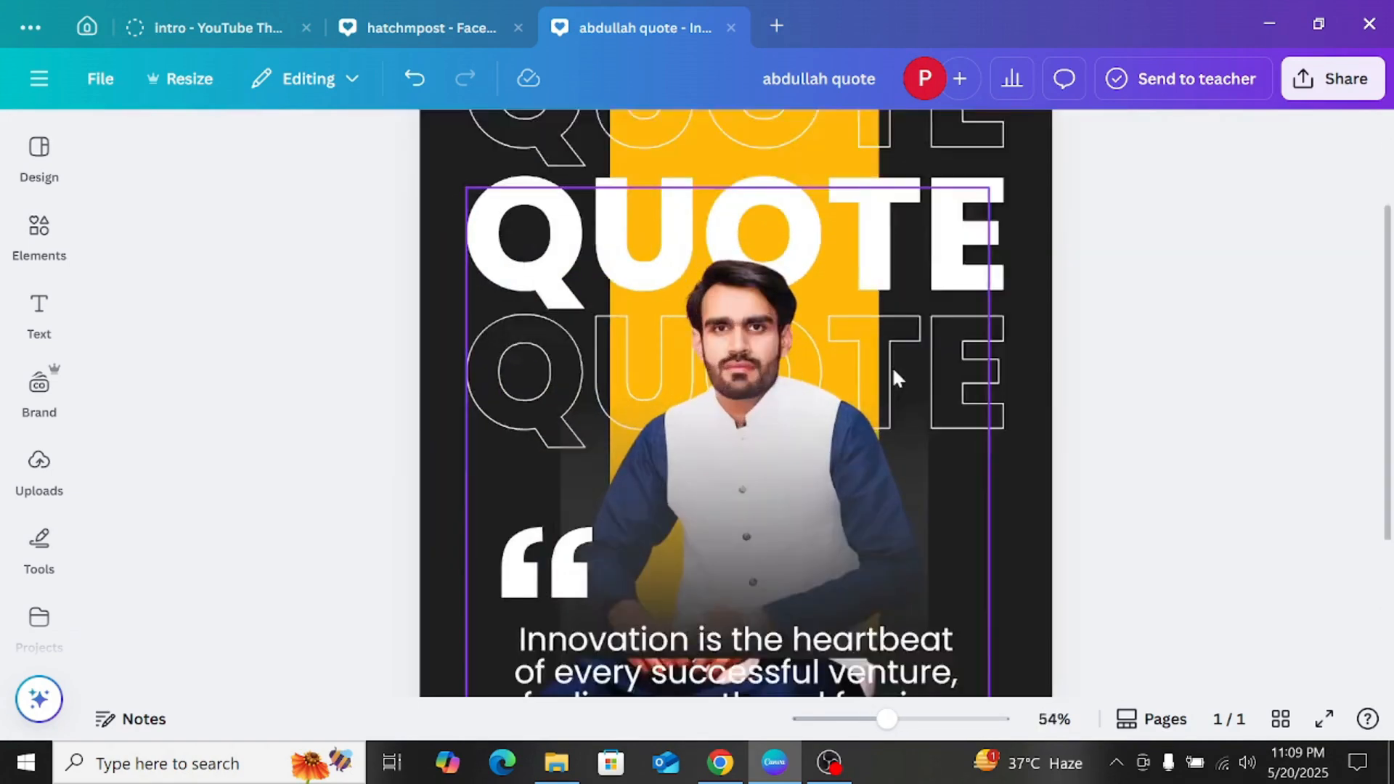
pyautogui.scroll(-5, 892, 376)
pyautogui.scroll(2, 896, 374)
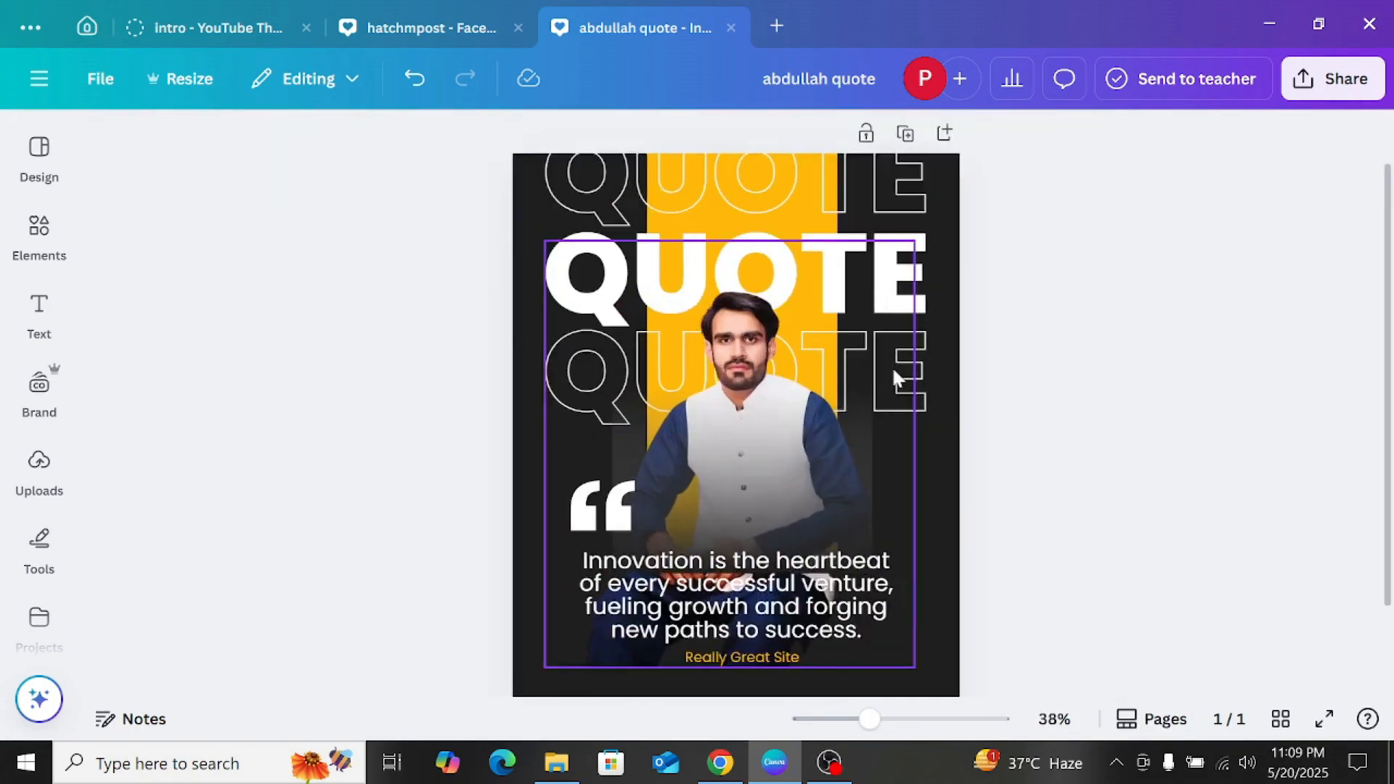
pyautogui.scroll(-1, 895, 374)
pyautogui.scroll(2, 893, 370)
pyautogui.scroll(-2, 893, 370)
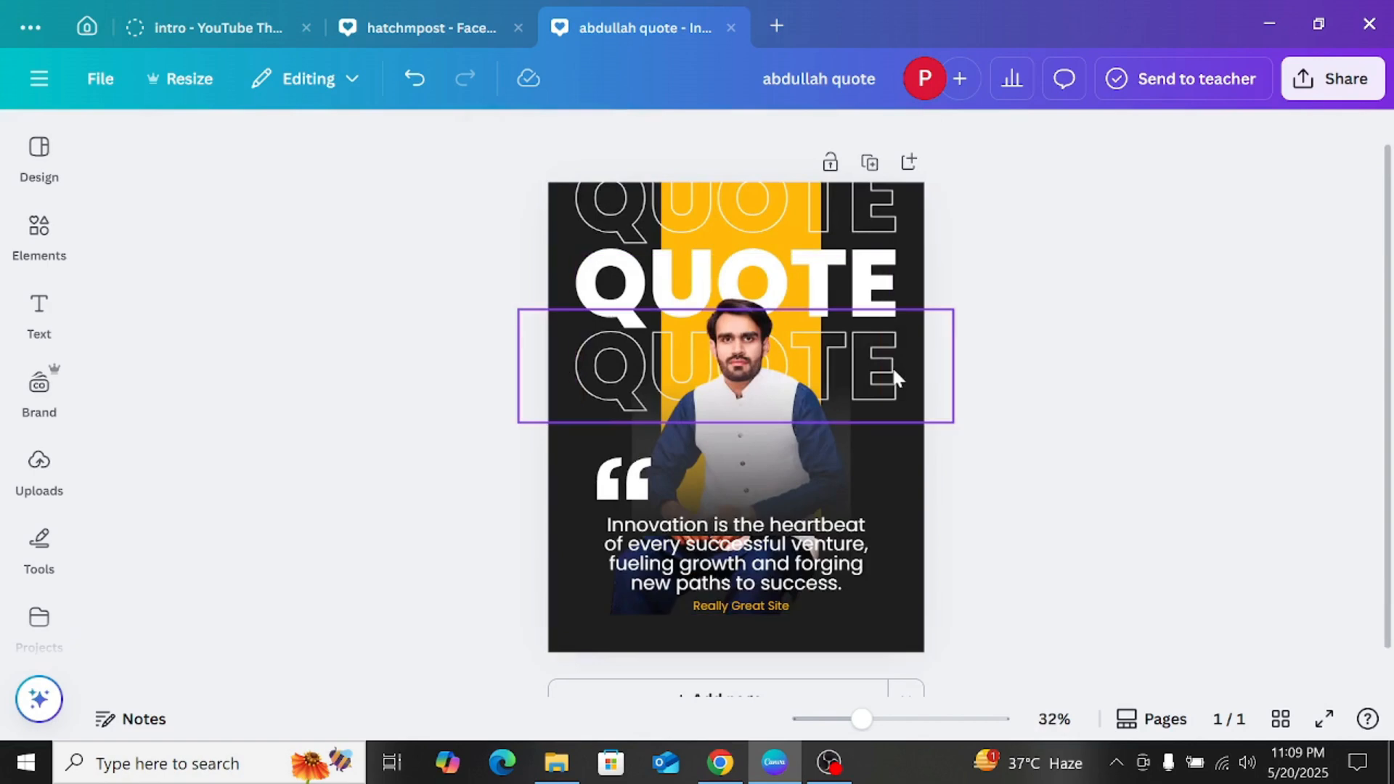
pyautogui.scroll(-1, 893, 370)
pyautogui.scroll(2, 893, 370)
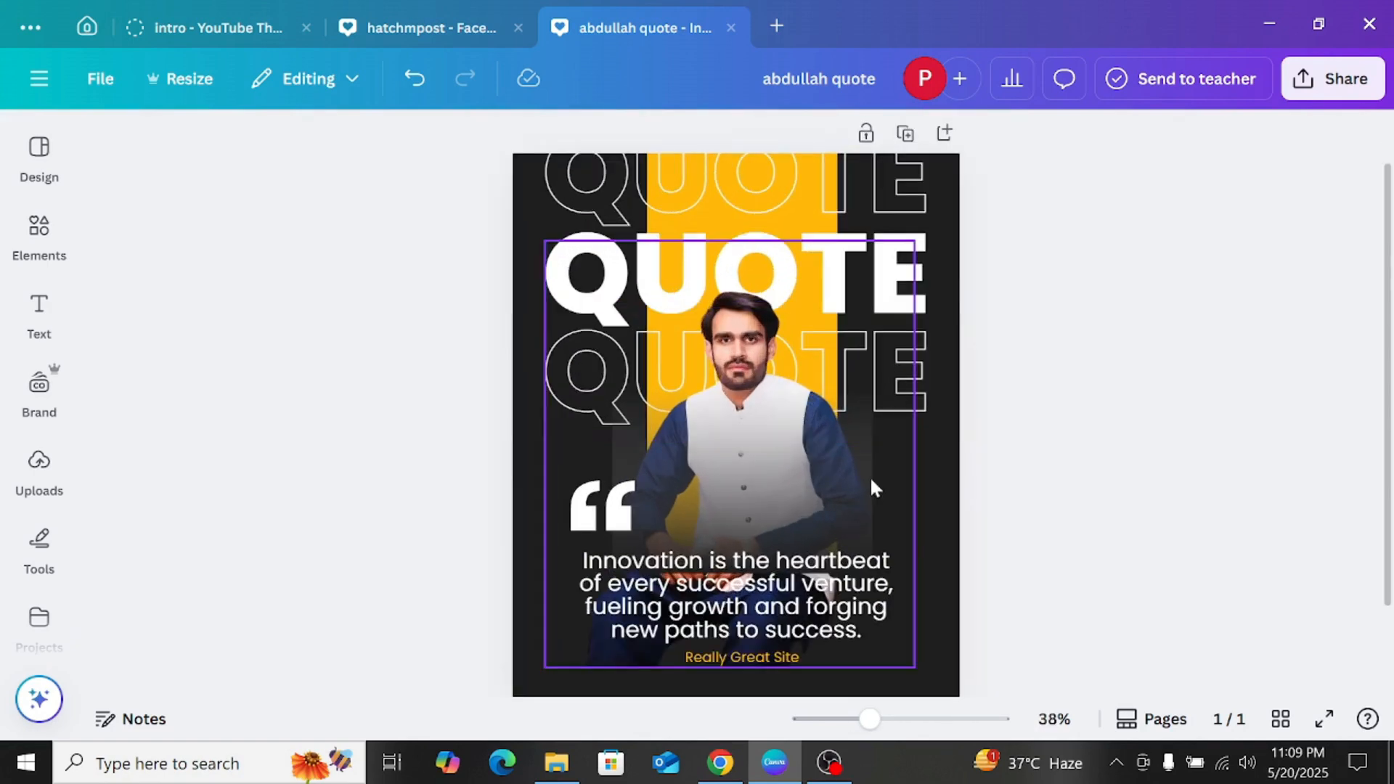
pyautogui.click(871, 573)
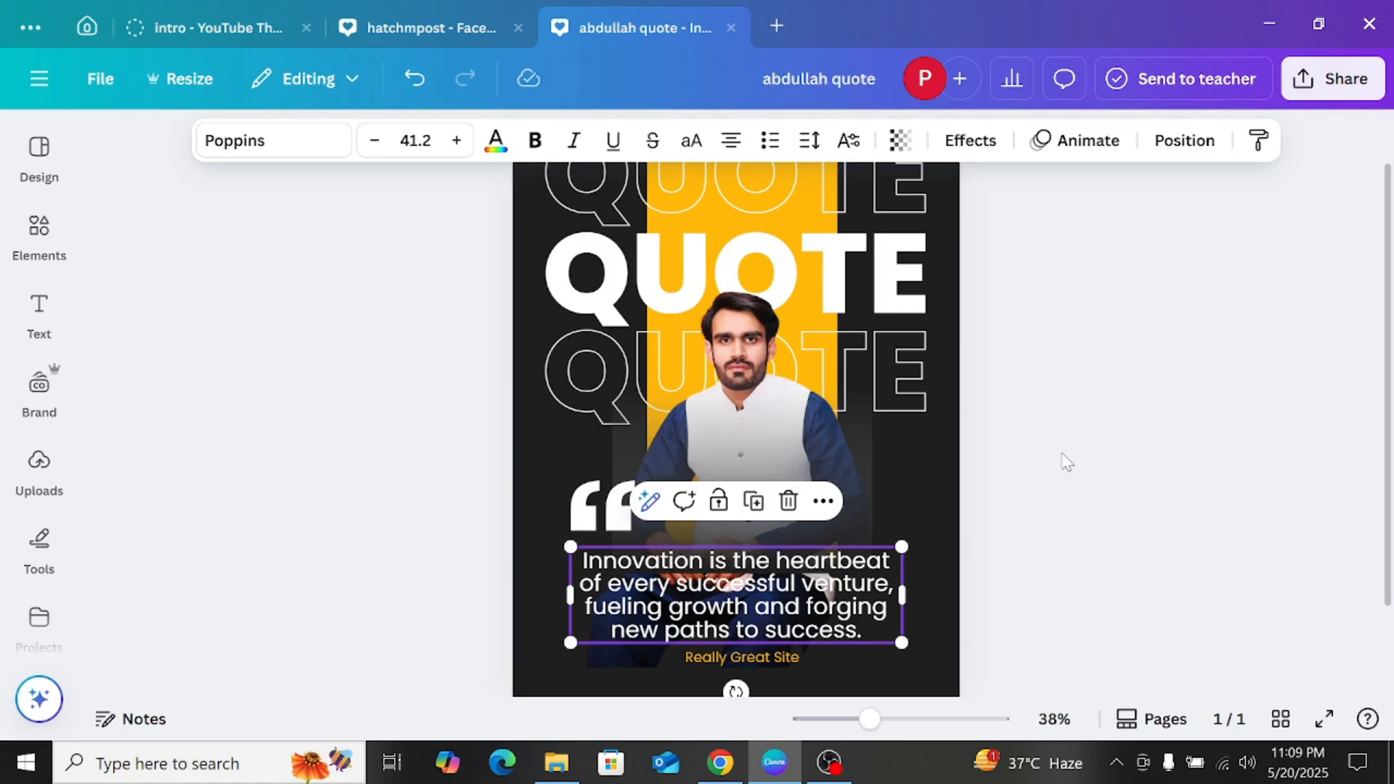
pyautogui.click(791, 655)
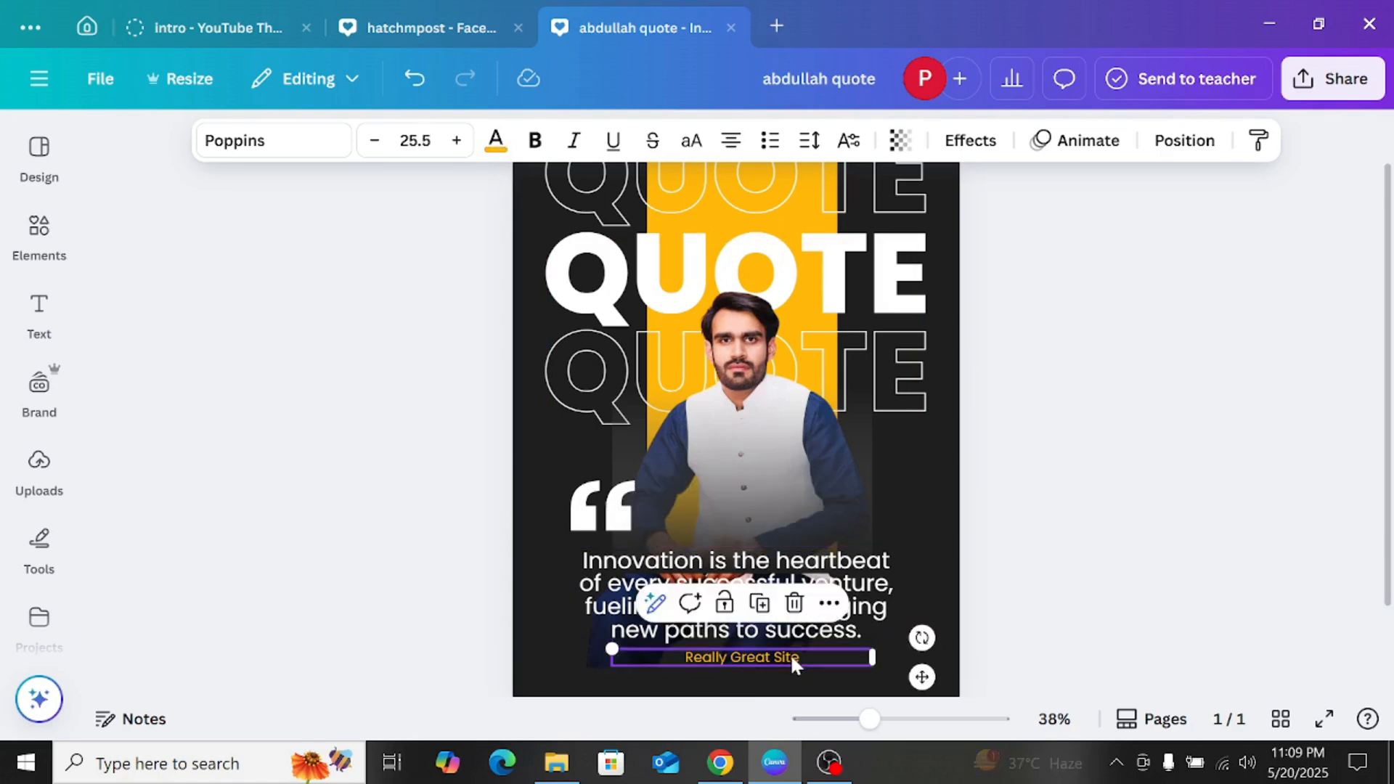
pyautogui.click(790, 655)
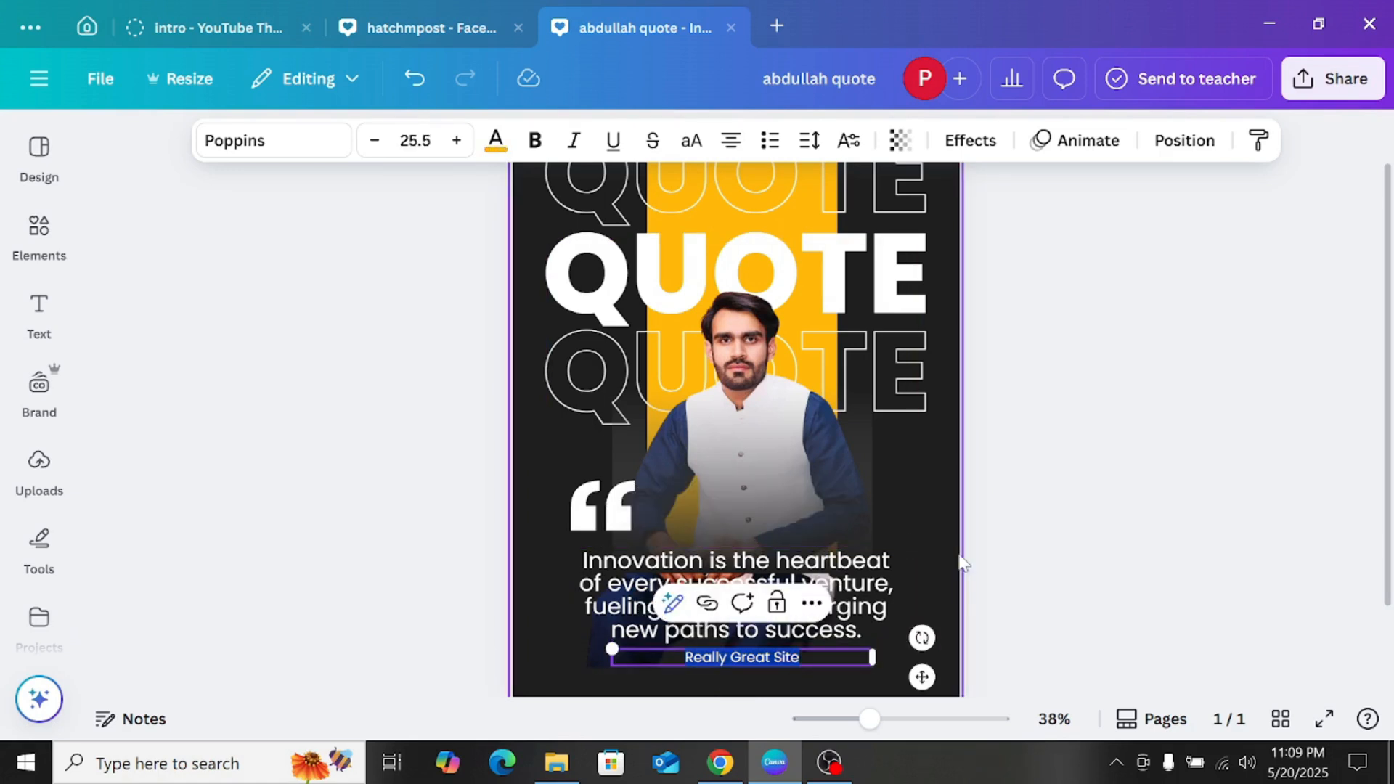
pyautogui.click(1003, 503)
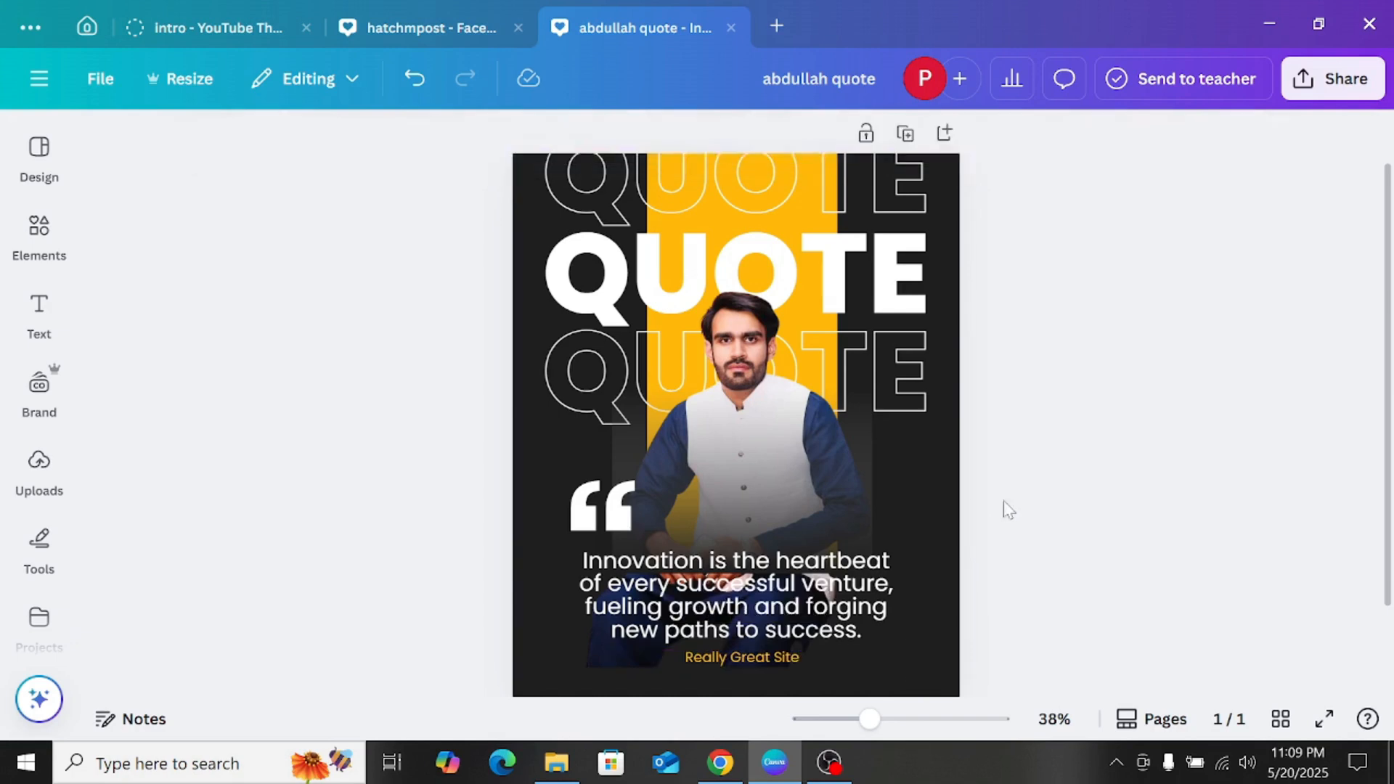
# Step: Search the elements library for "linkdin", switch to the suggested "linkedin icon" search, and list all matching graphics
pyautogui.click(40, 233)
pyautogui.click(256, 149)
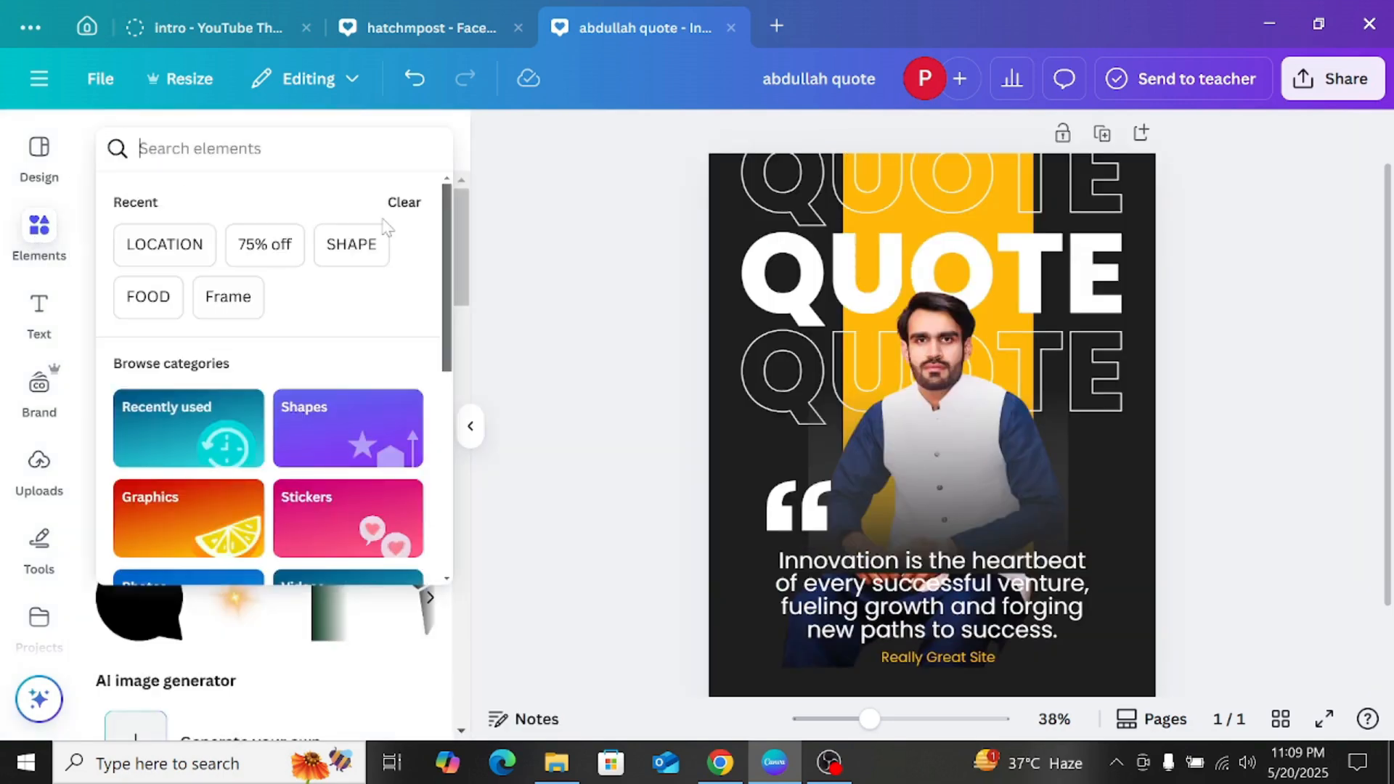
pyautogui.write('linkdin')
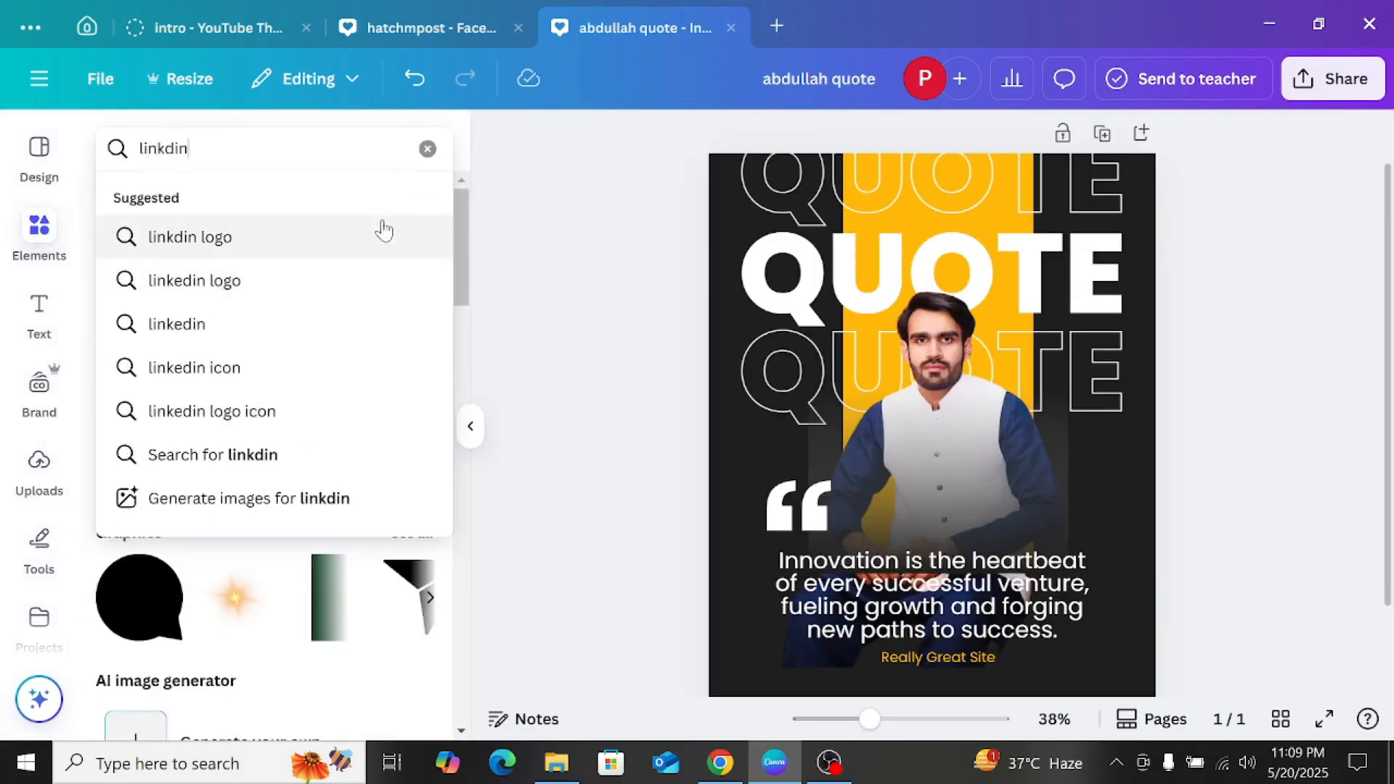
pyautogui.press('Return')
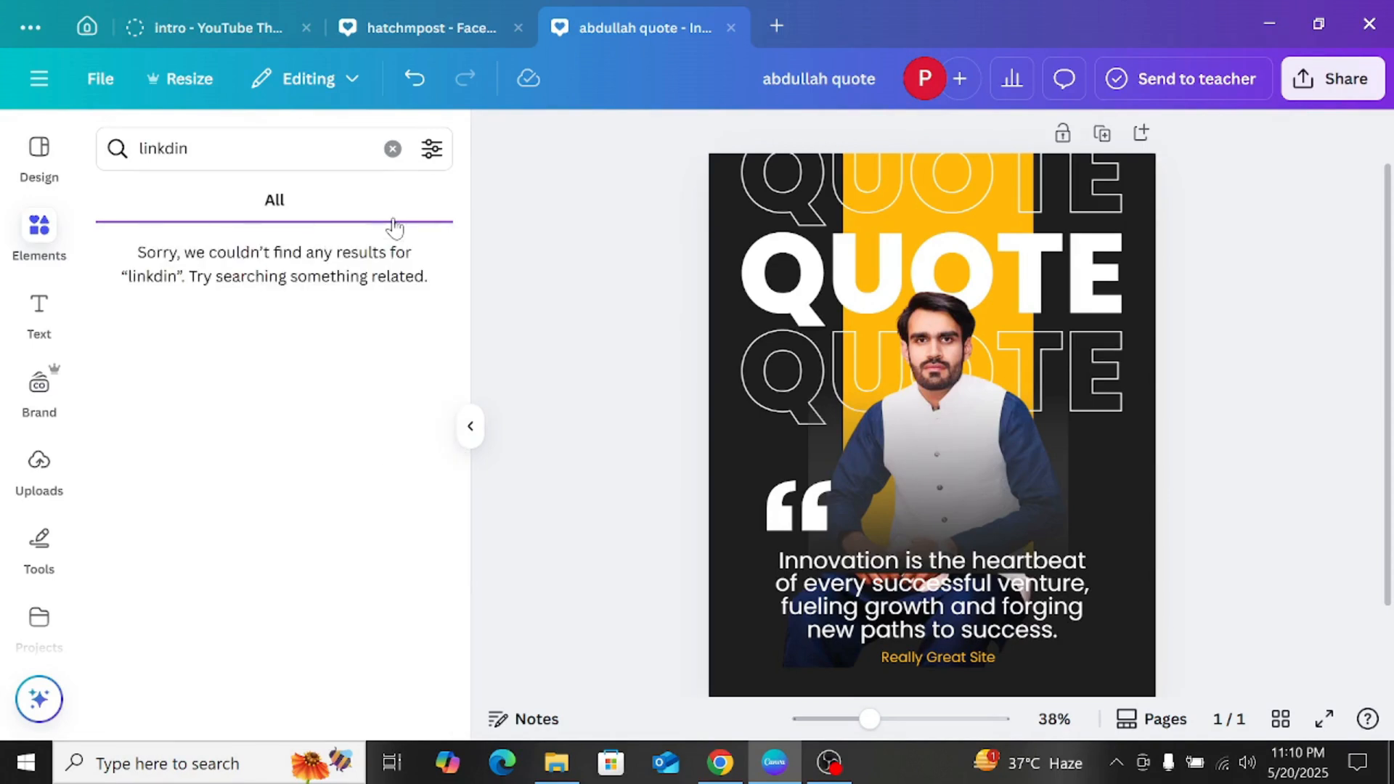
pyautogui.click(179, 149)
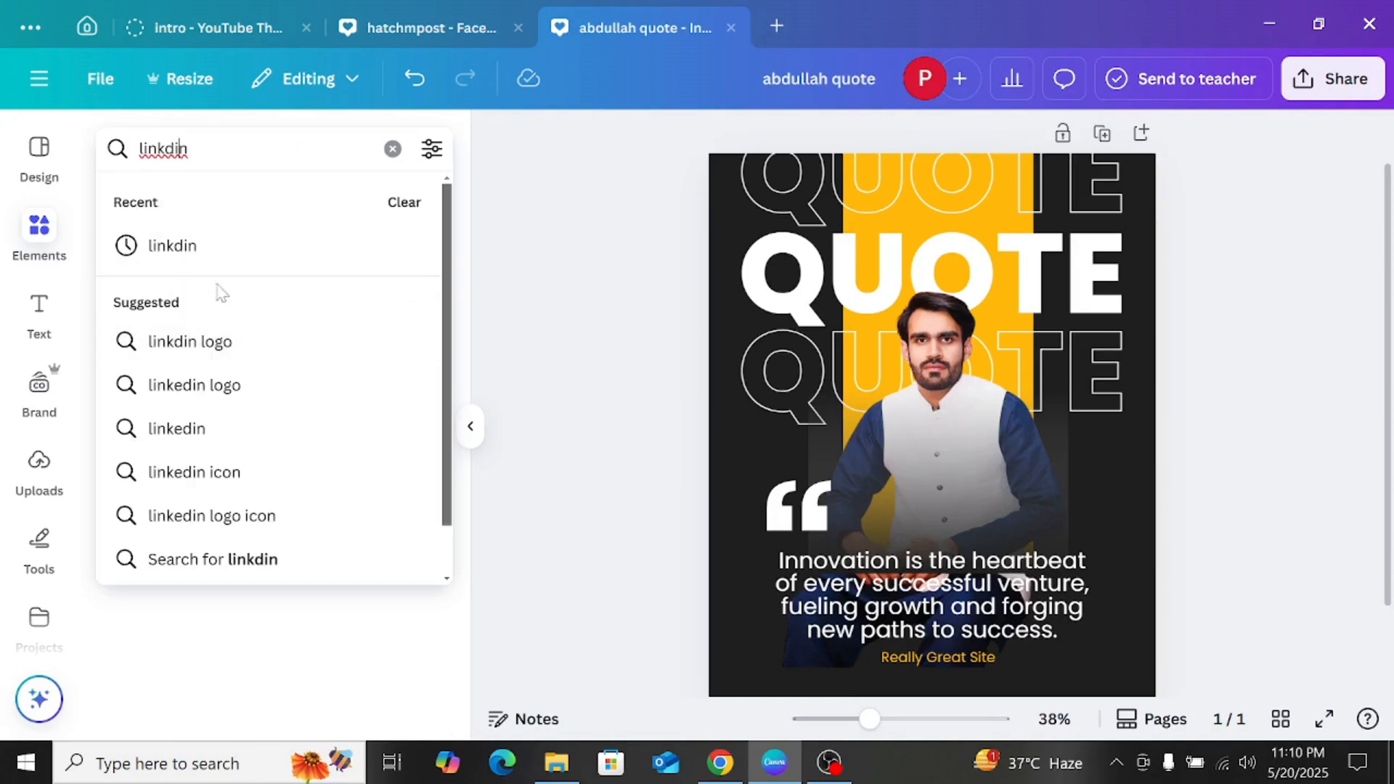
pyautogui.click(215, 470)
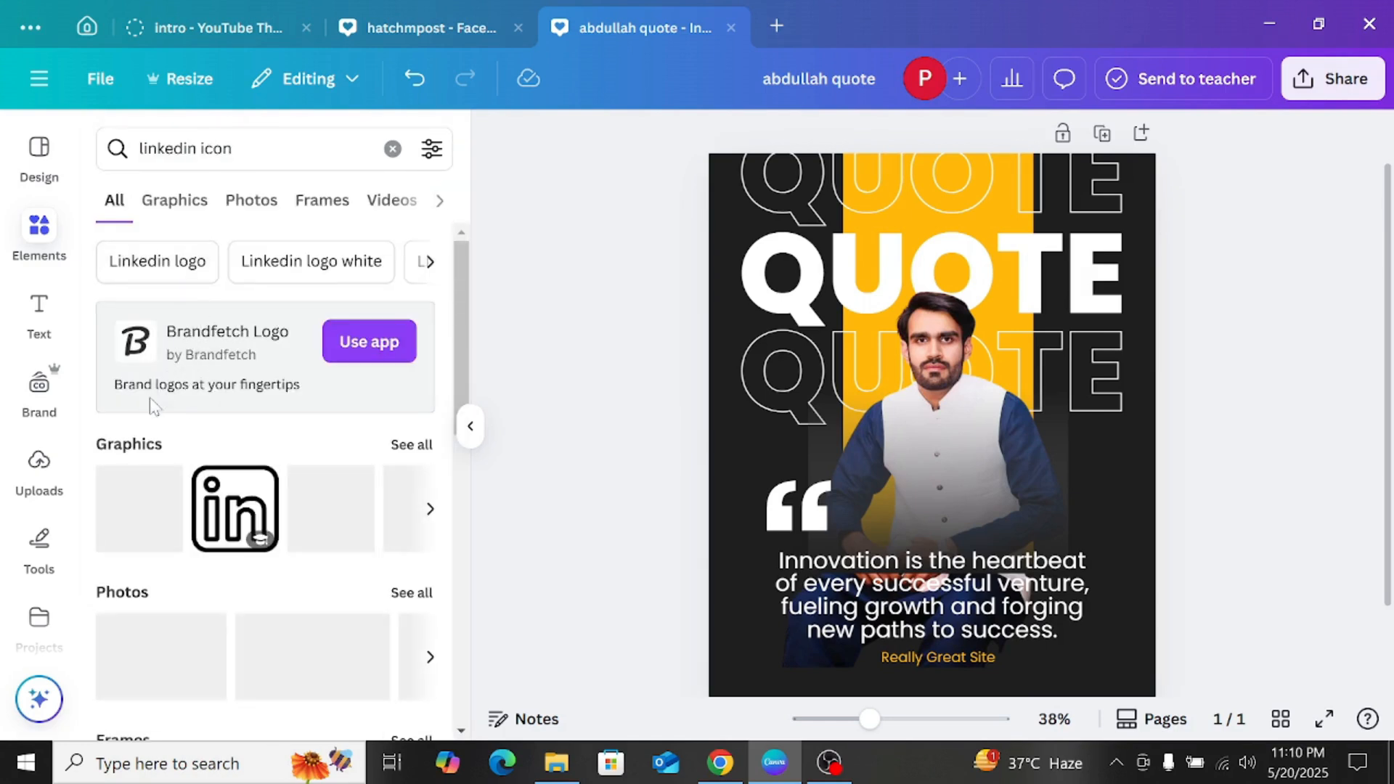
pyautogui.click(412, 443)
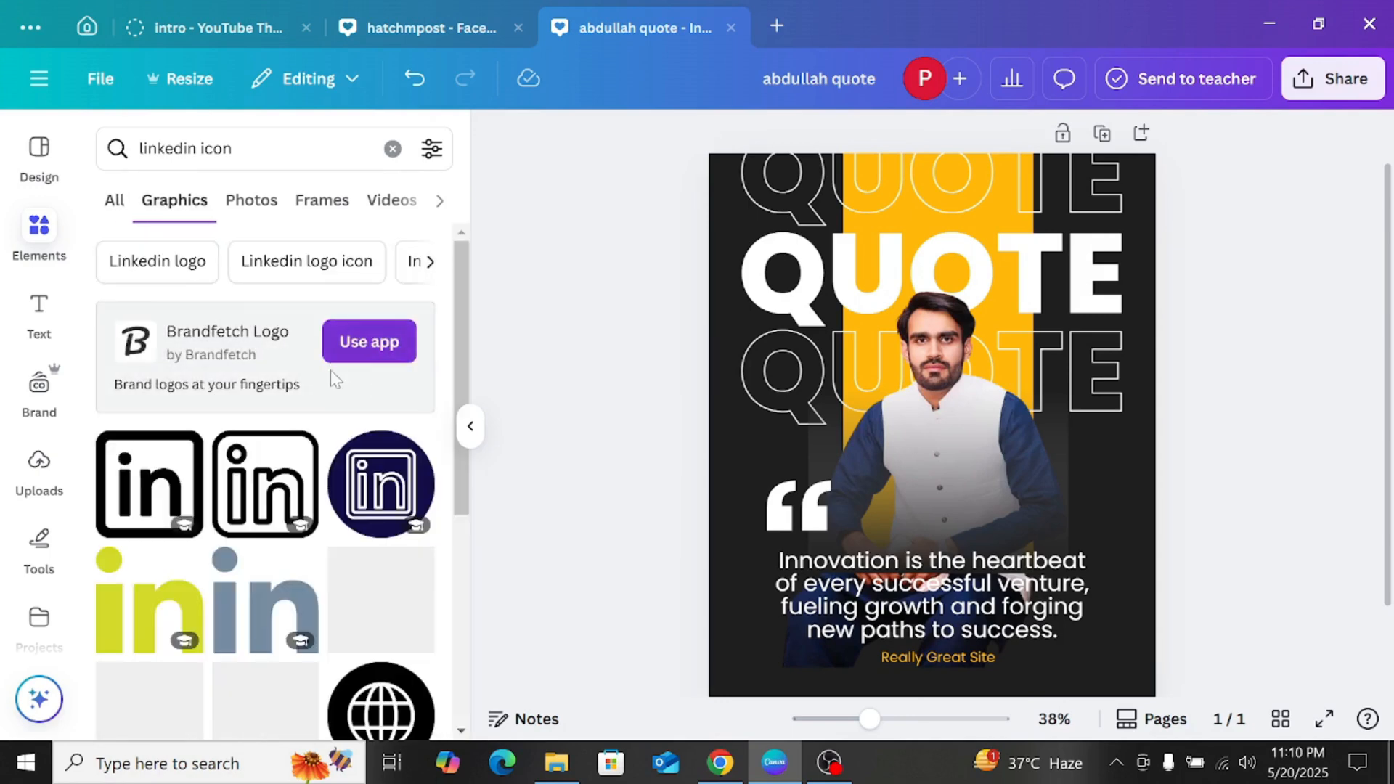
pyautogui.scroll(-5, 329, 369)
# Step: Try the blue gradient LinkedIn icon at a small size beside the Really Great Site line, and delete it
pyautogui.click(149, 388)
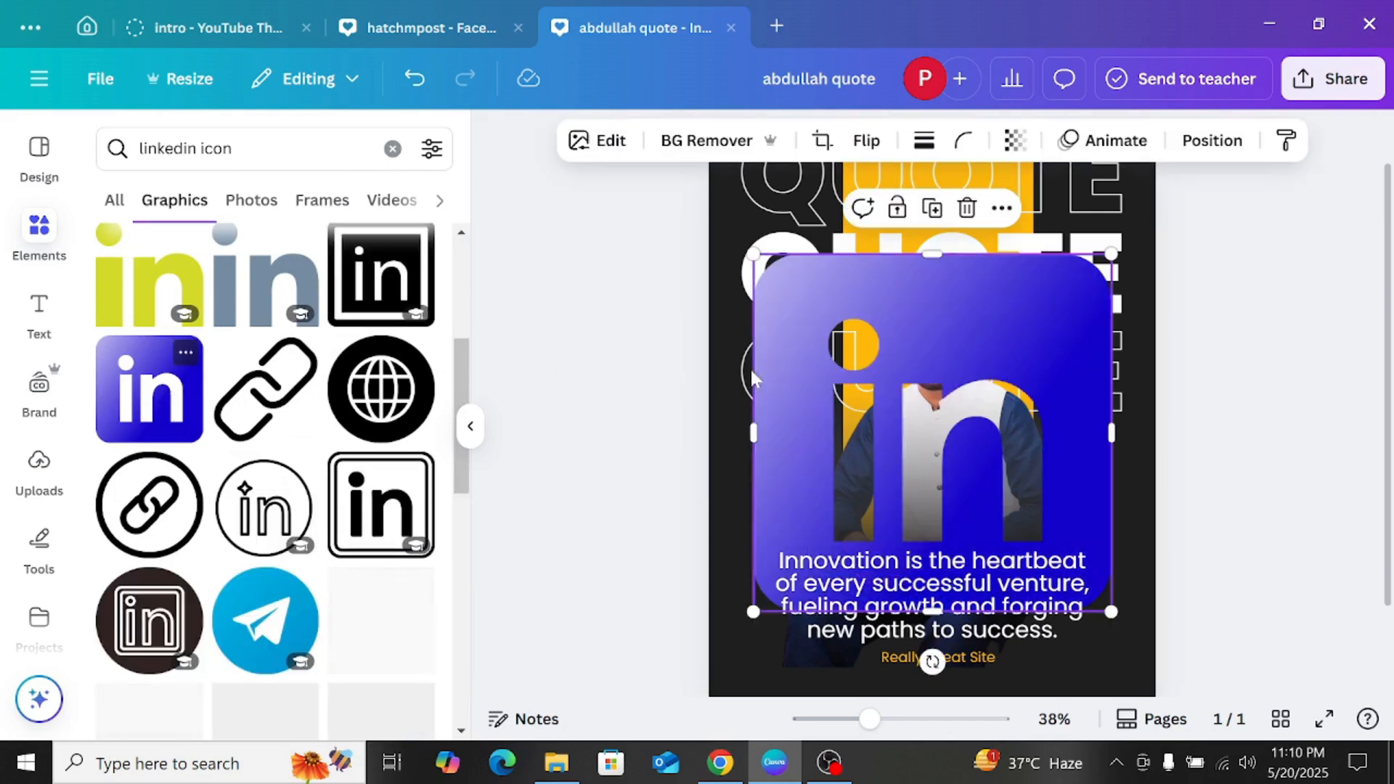
pyautogui.moveTo(1111, 254); pyautogui.dragTo(856, 715)
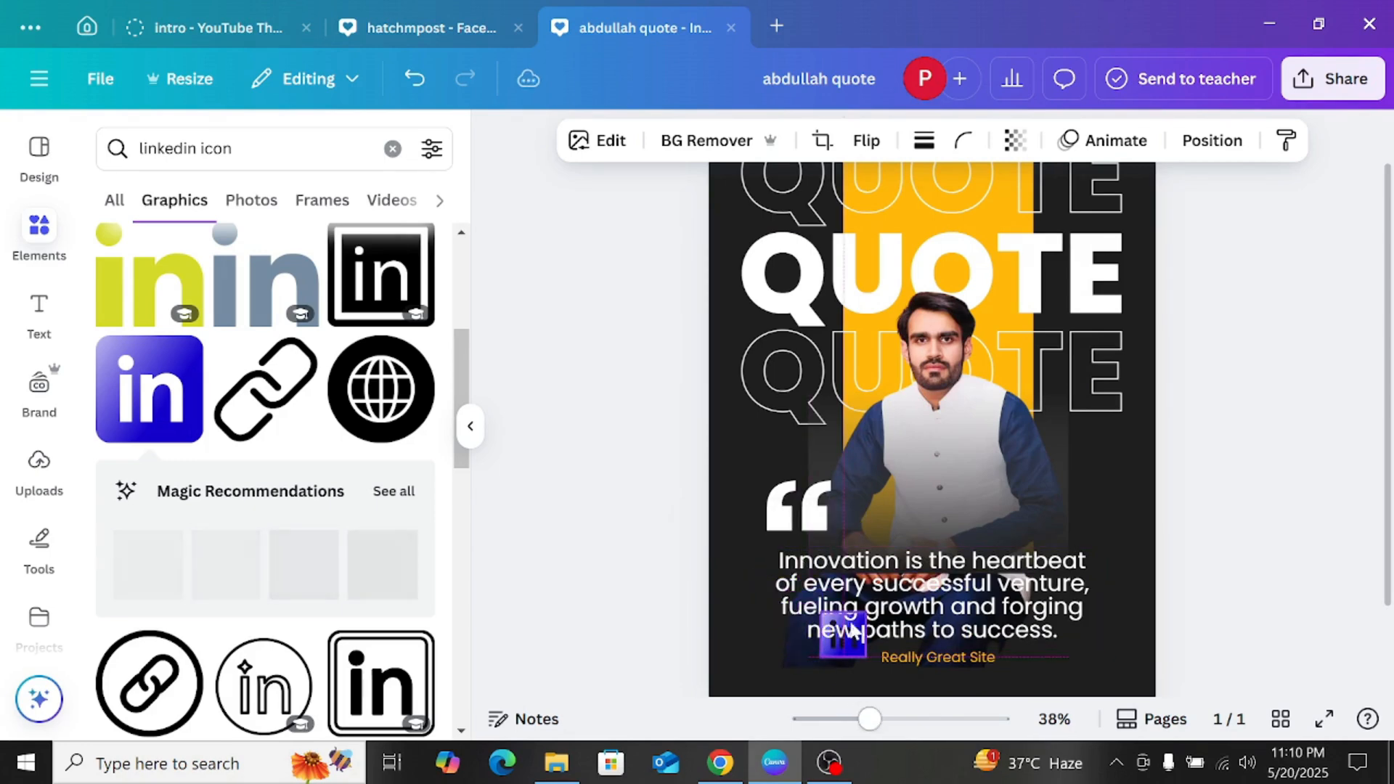
pyautogui.moveTo(855, 632); pyautogui.dragTo(842, 626)
pyautogui.click(877, 563)
# Step: Try the black double-bordered square LinkedIn icon, shrunk to about 72 by 72, beside the Really Great Site line, and delete it
pyautogui.scroll(-3, 381, 420)
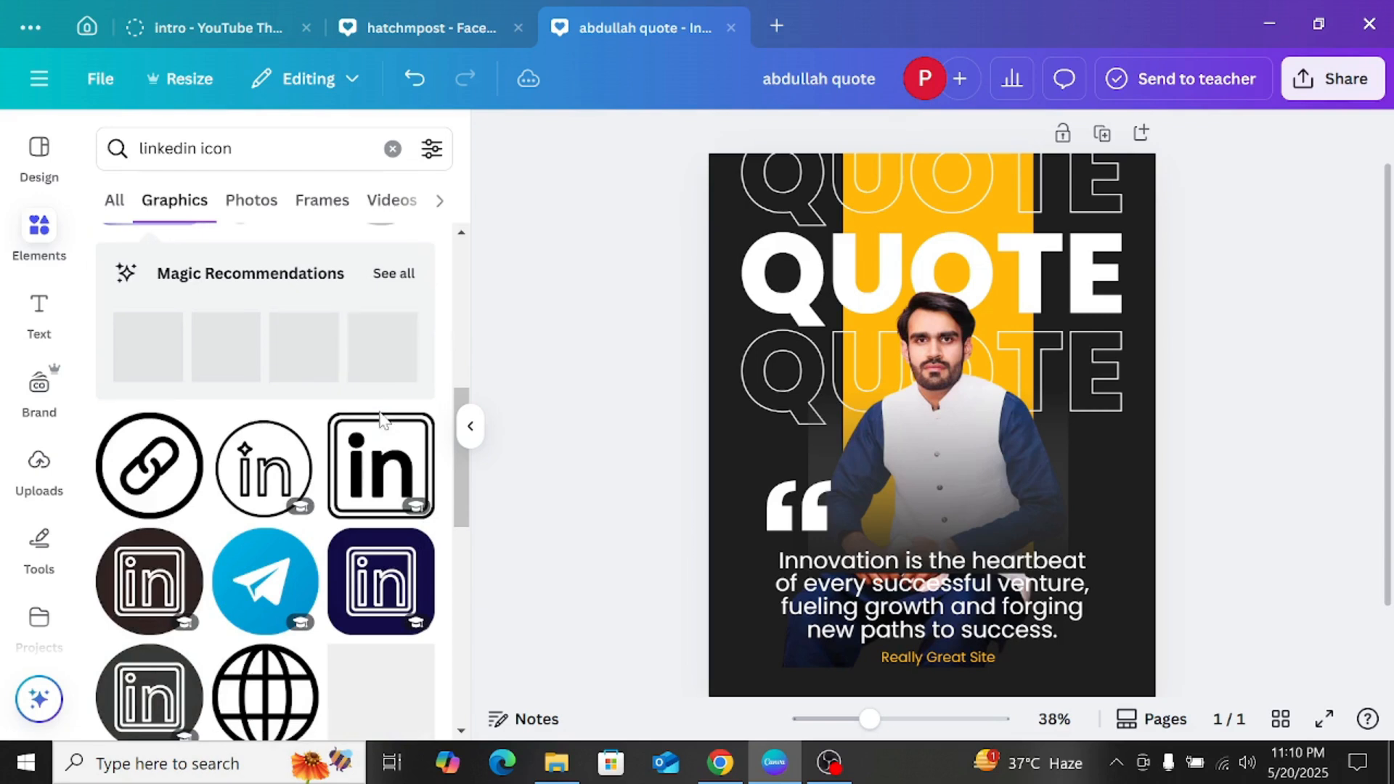
pyautogui.click(363, 476)
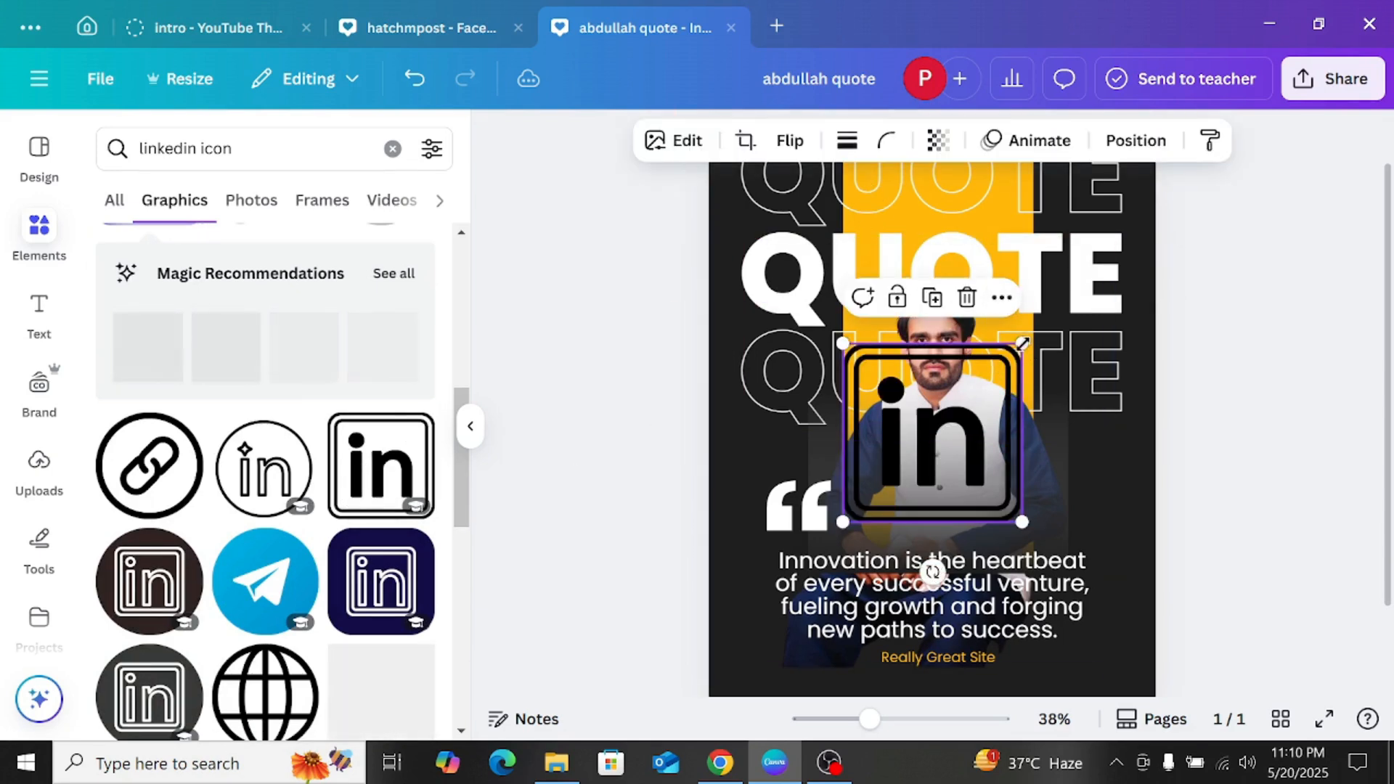
pyautogui.moveTo(1021, 343); pyautogui.dragTo(868, 495)
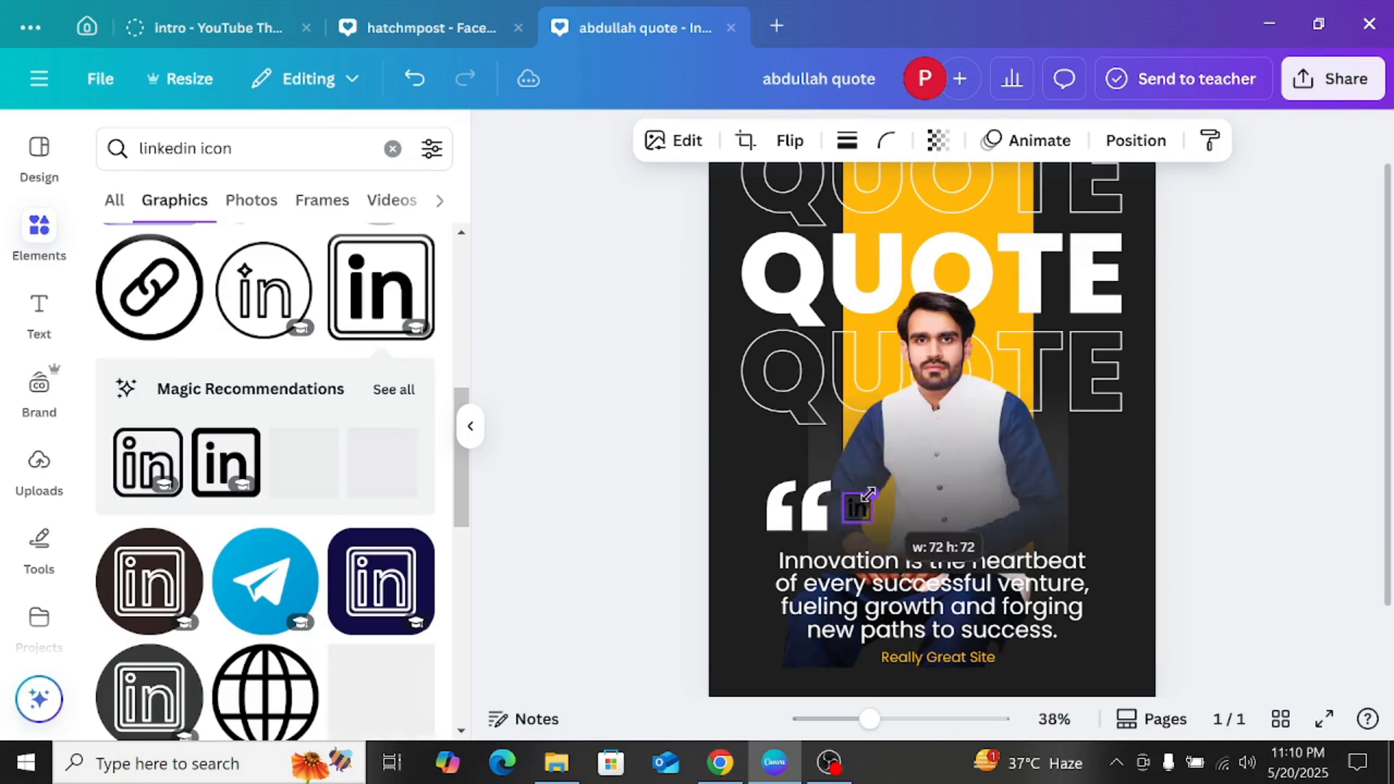
pyautogui.moveTo(868, 570); pyautogui.dragTo(880, 729)
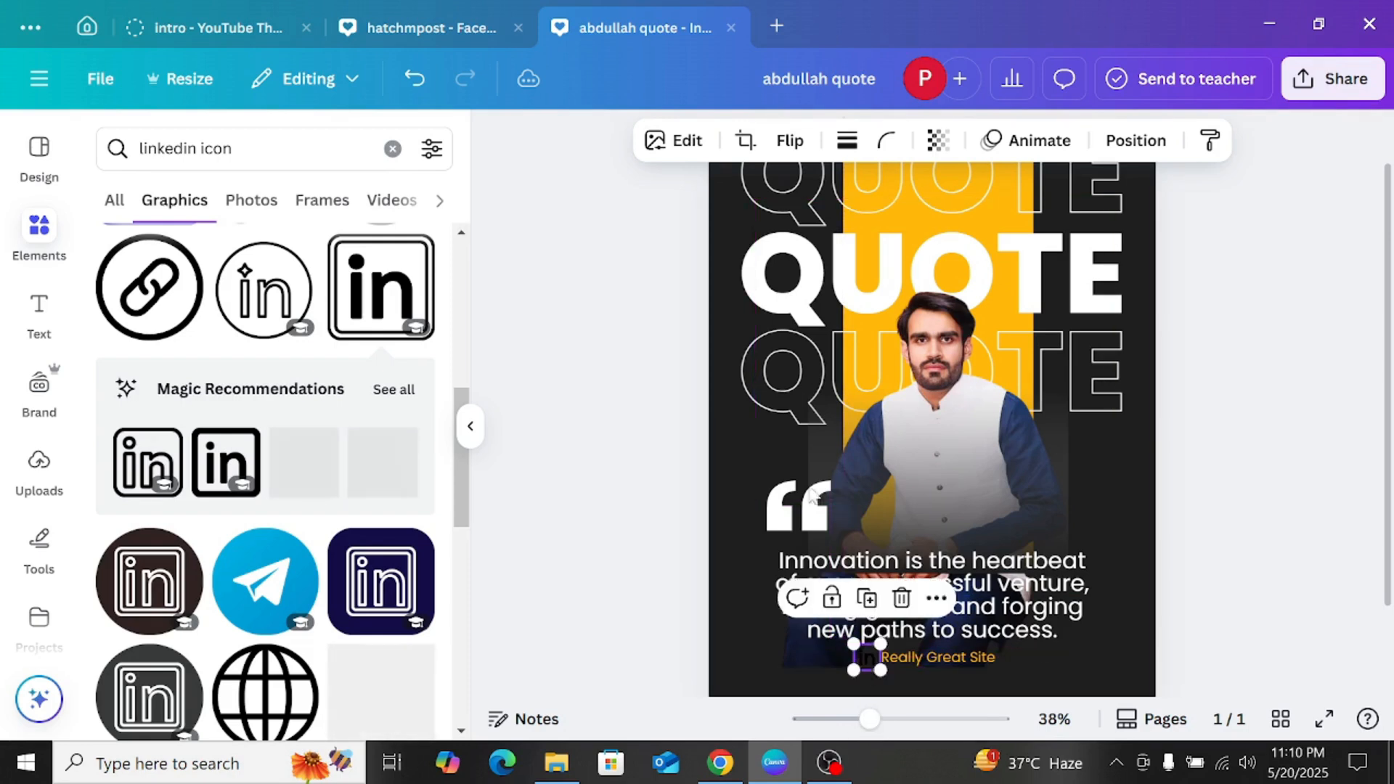
pyautogui.click(1188, 264)
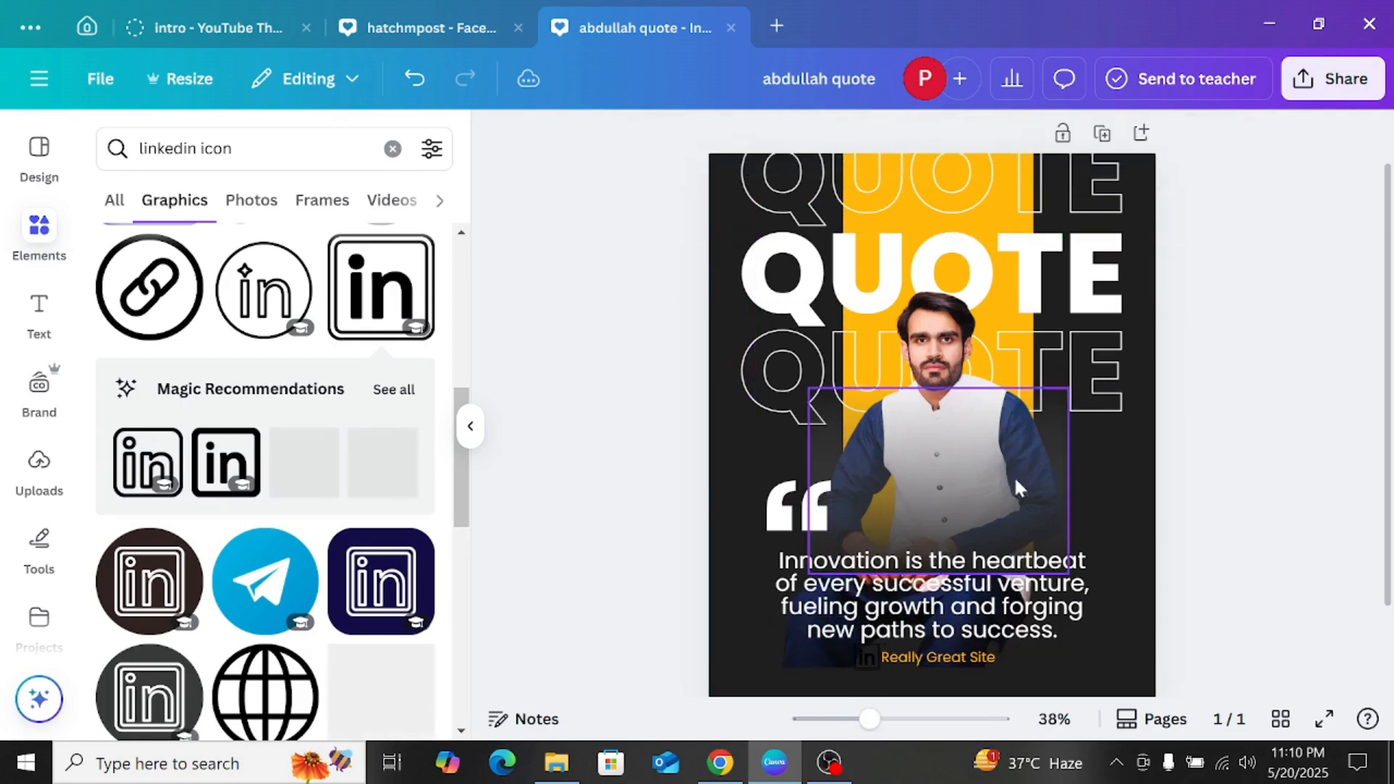
pyautogui.click(864, 668)
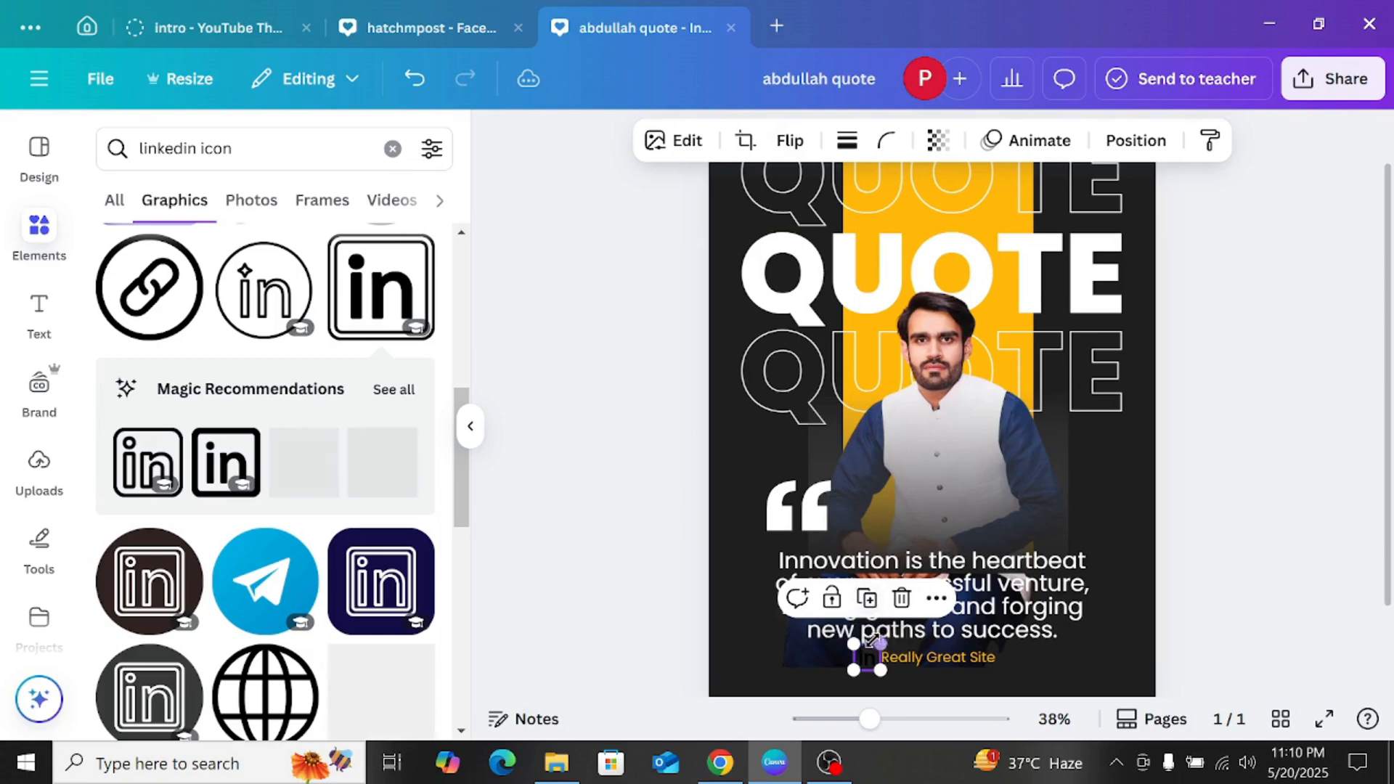
pyautogui.click(902, 597)
# Step: Add the lime-green LinkedIn "in" graphic from the full magic recommendations, shrink it, and place it just before the Really Great Site line
pyautogui.scroll(-2, 227, 365)
pyautogui.scroll(-3, 228, 365)
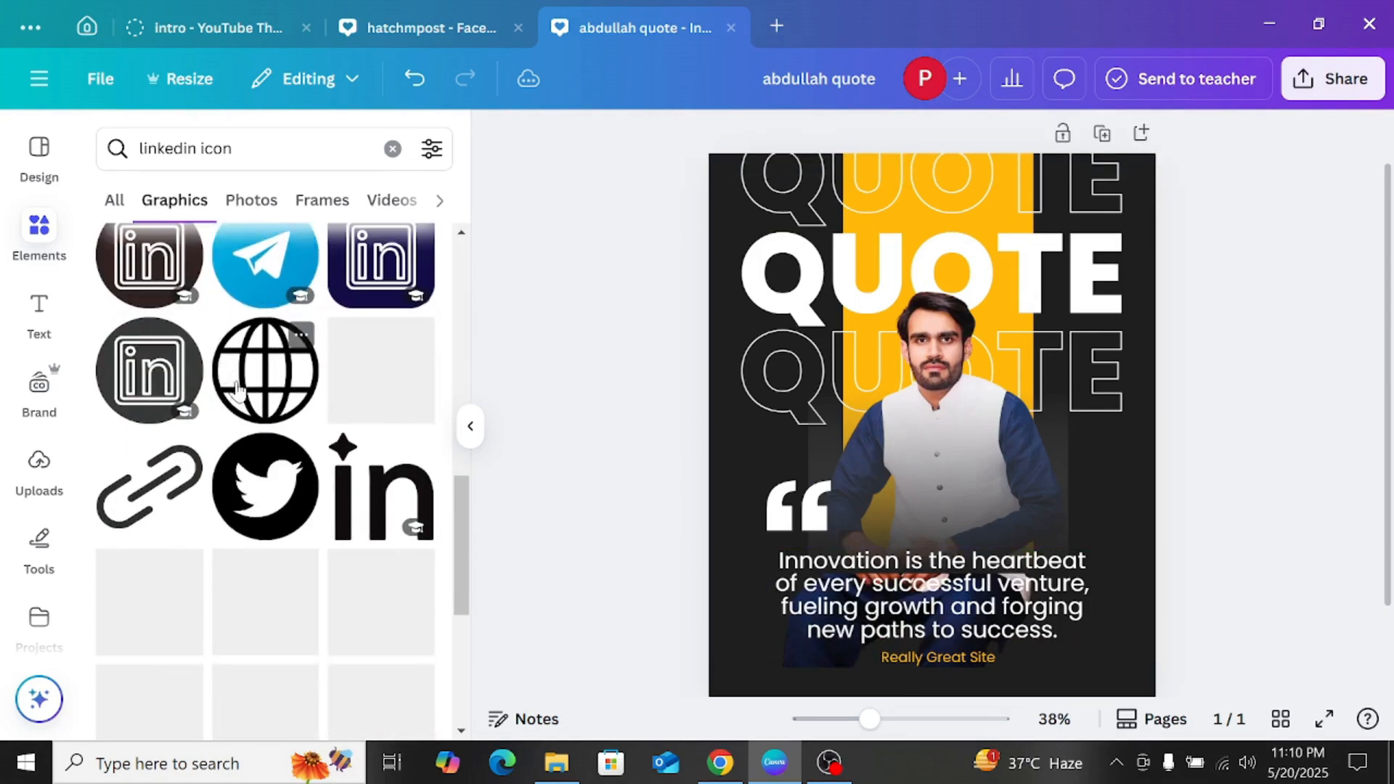
pyautogui.scroll(5, 268, 305)
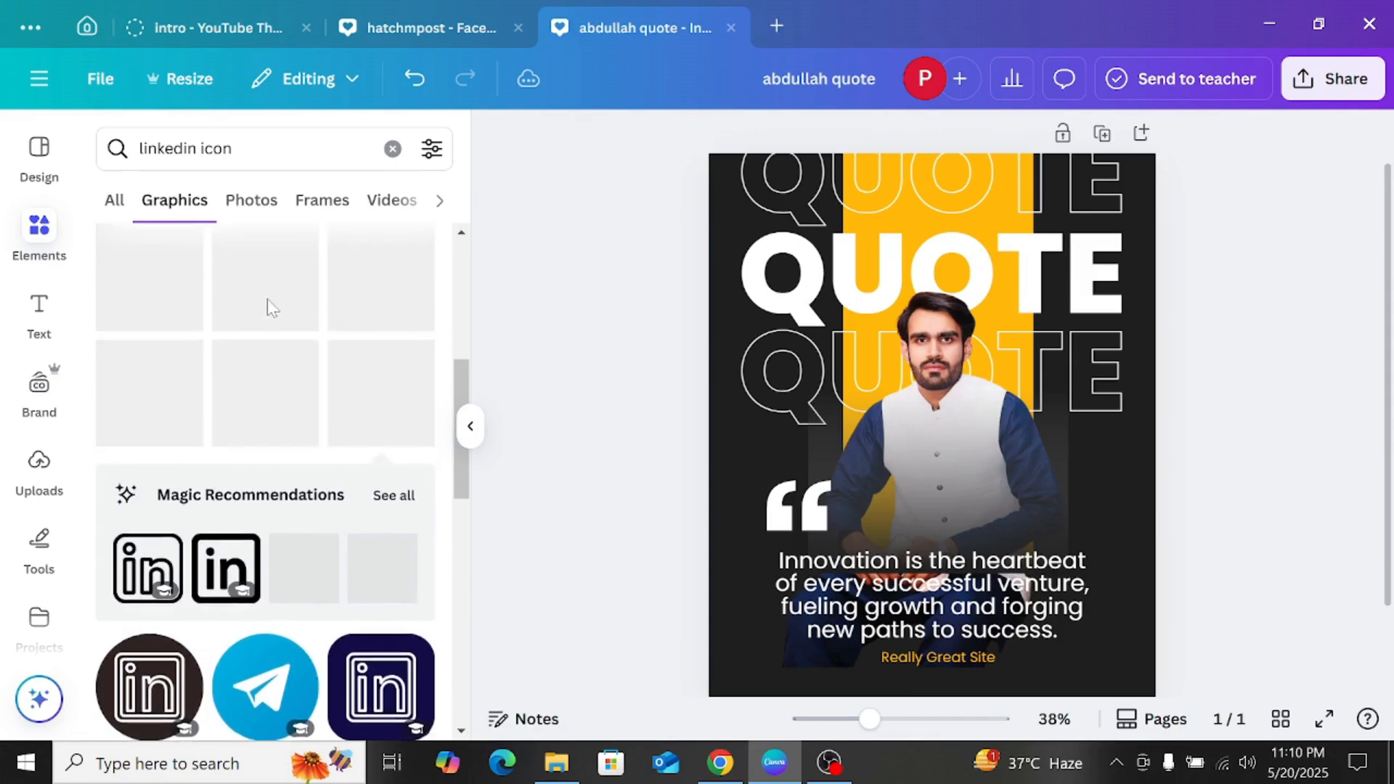
pyautogui.scroll(2, 274, 314)
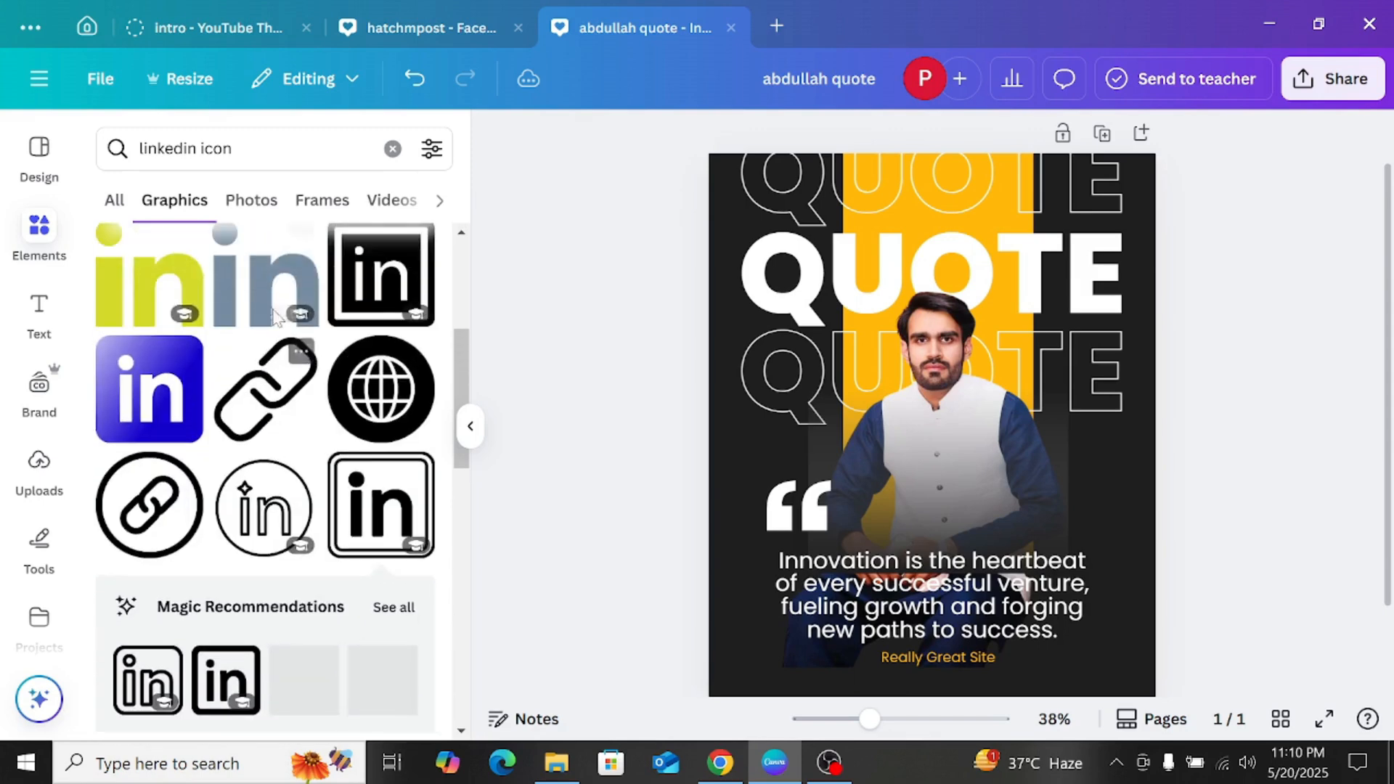
pyautogui.click(394, 607)
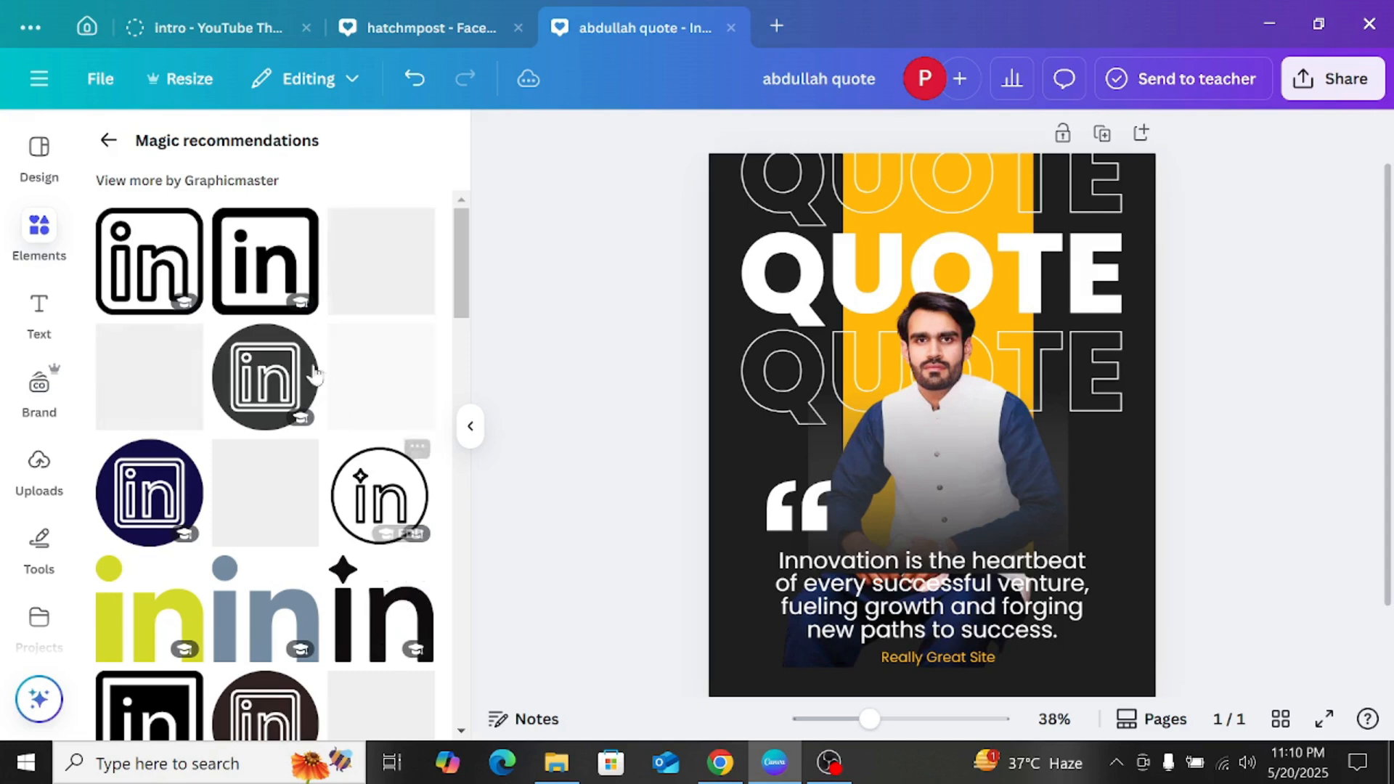
pyautogui.scroll(-3, 319, 305)
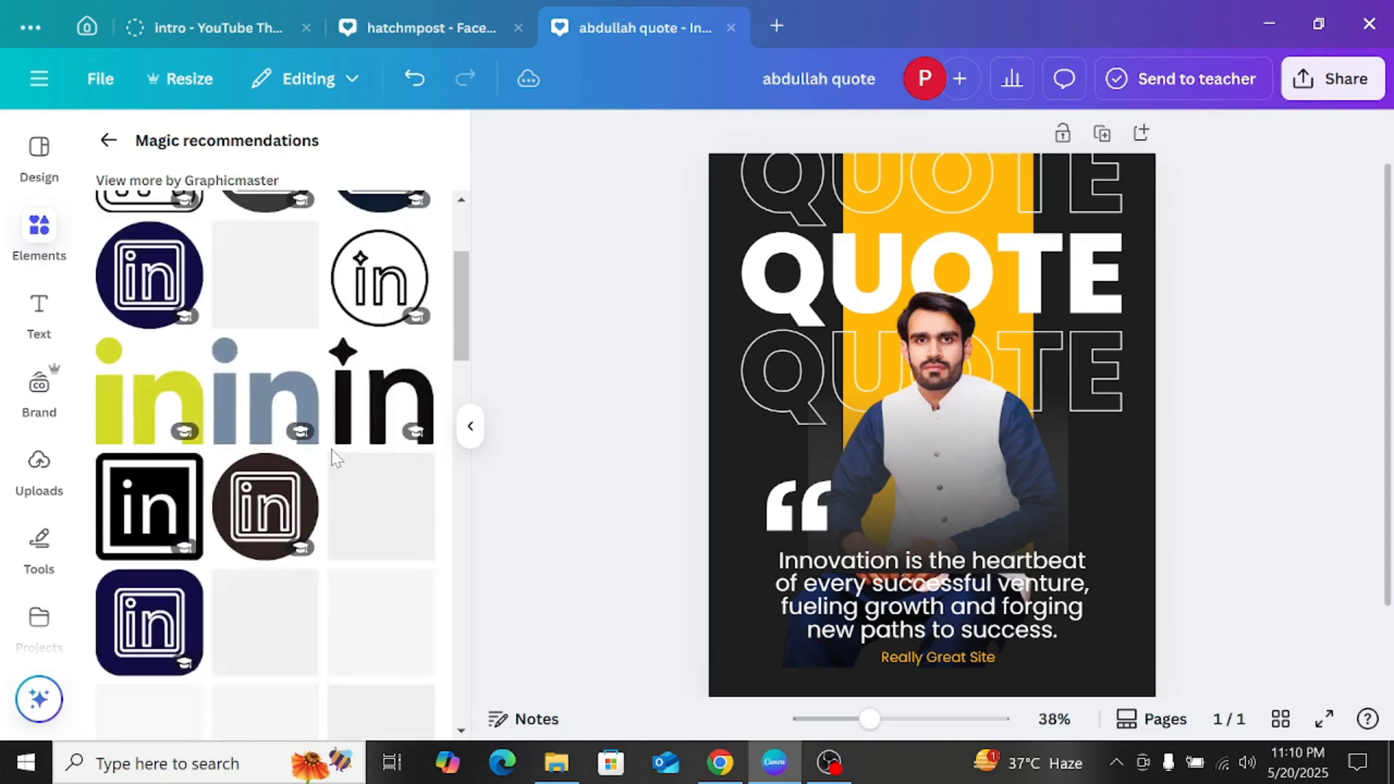
pyautogui.scroll(2, 332, 457)
pyautogui.click(149, 500)
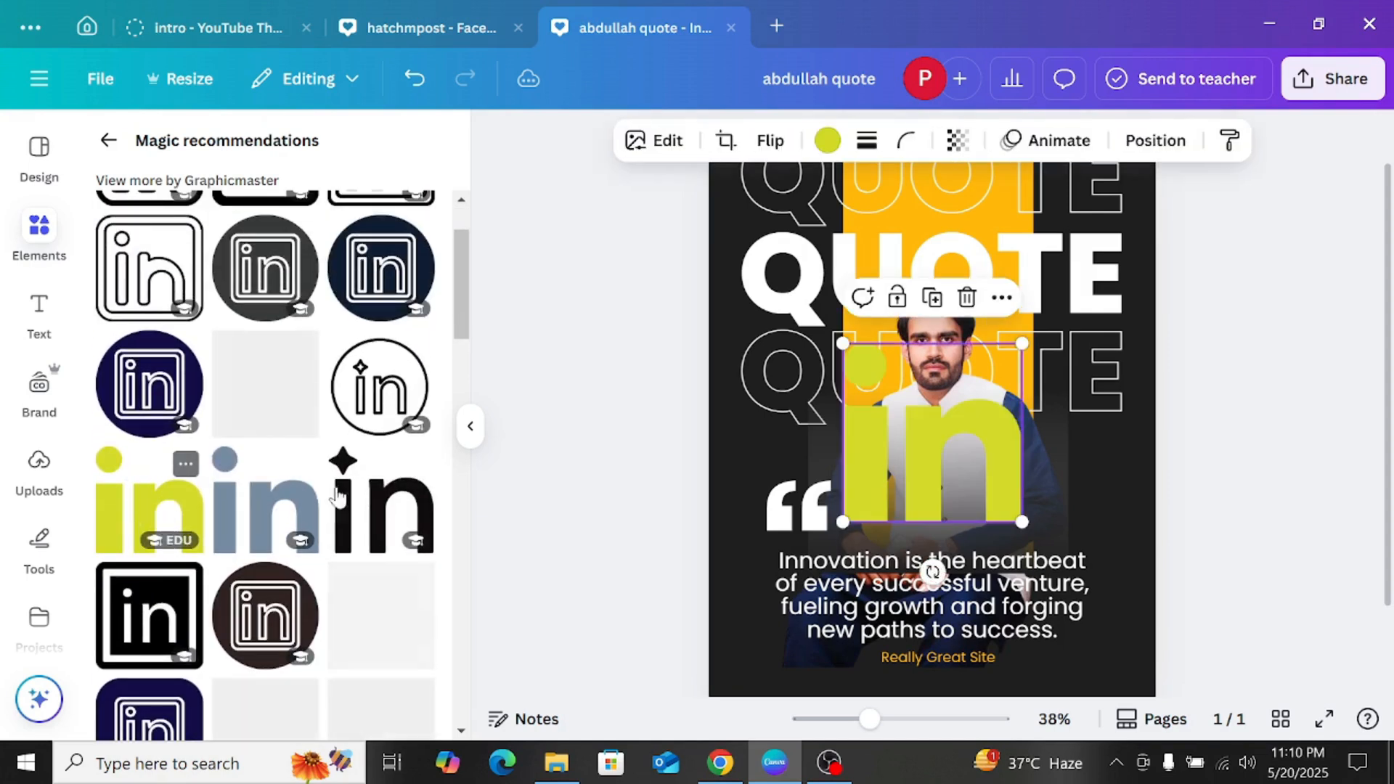
pyautogui.moveTo(1024, 345); pyautogui.dragTo(867, 724)
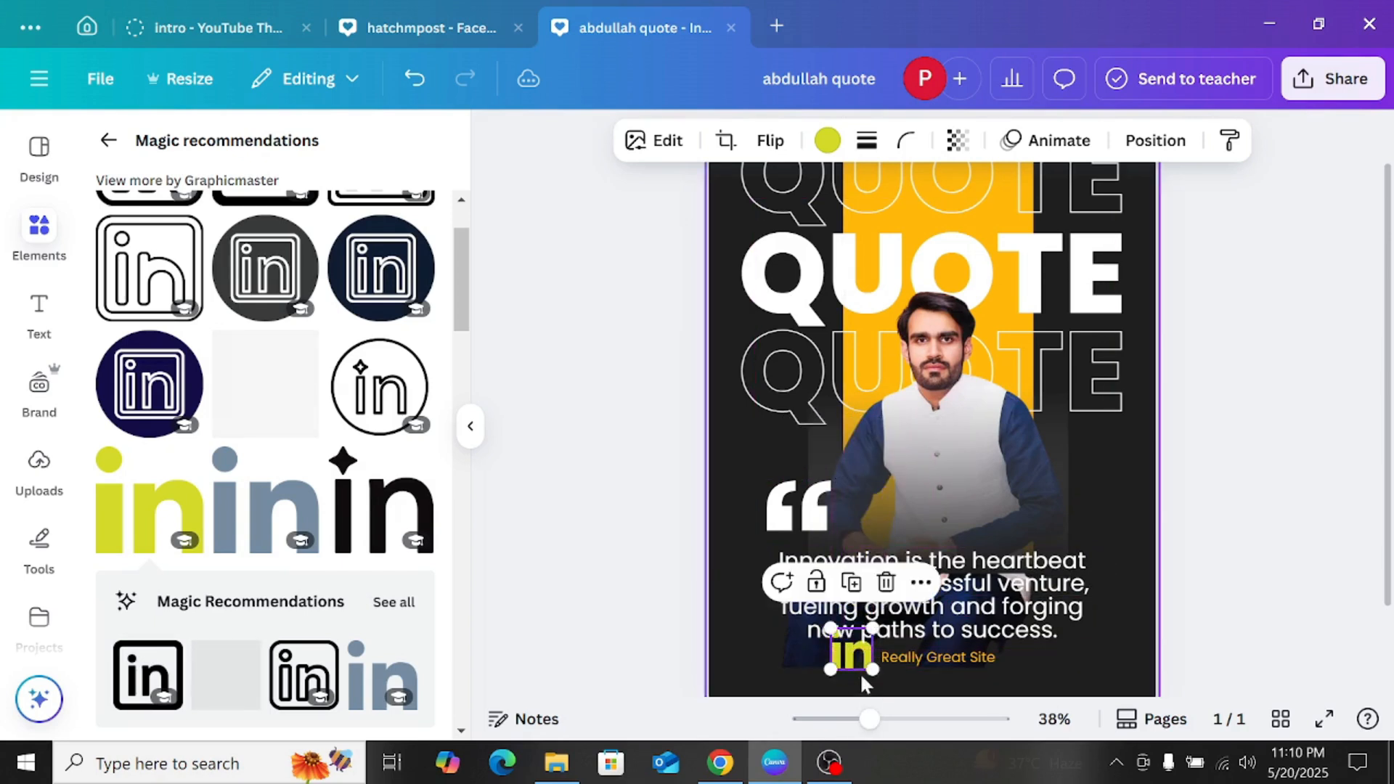
# Step: Shrink the lime-green LinkedIn "in" icon further and move it right up against the start of the Really Great Site line
pyautogui.moveTo(871, 623); pyautogui.dragTo(858, 642)
pyautogui.click(1308, 516)
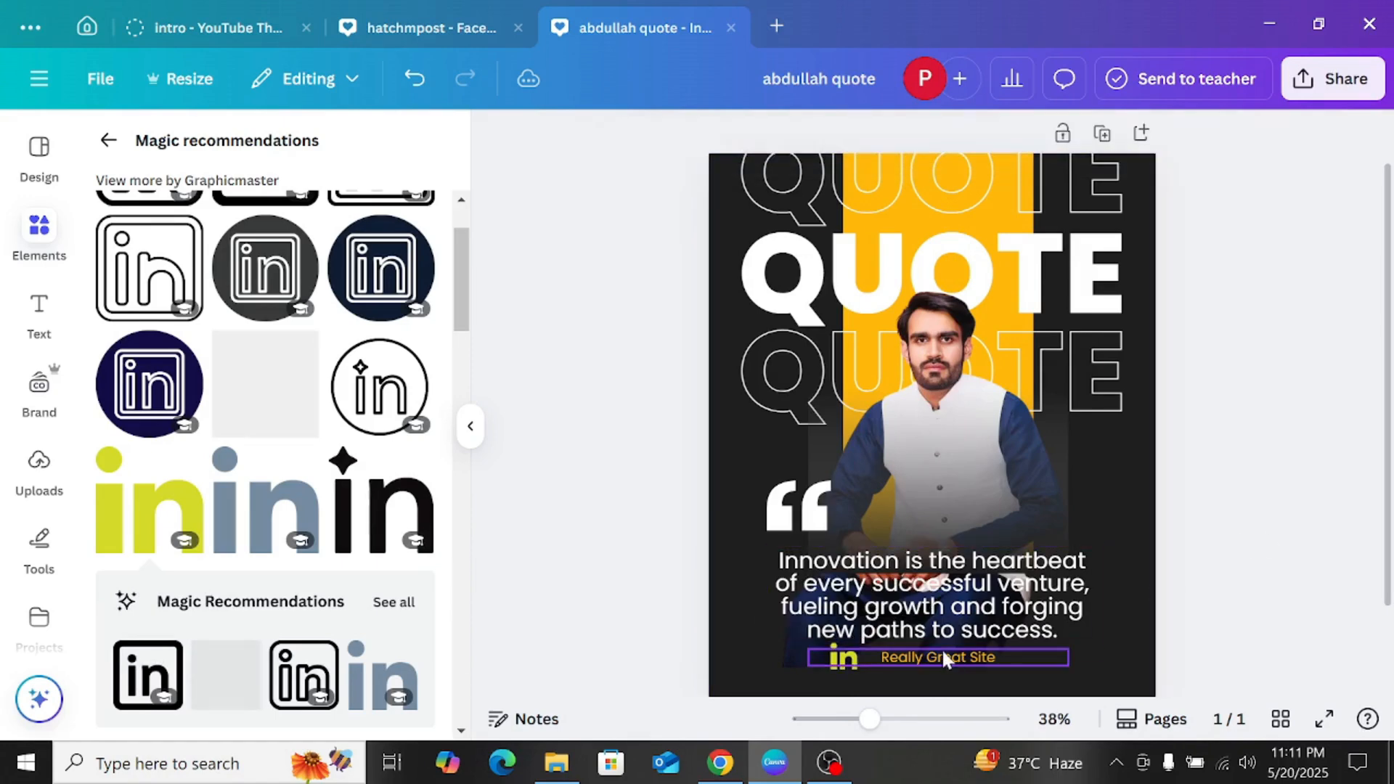
pyautogui.moveTo(839, 677); pyautogui.dragTo(860, 673)
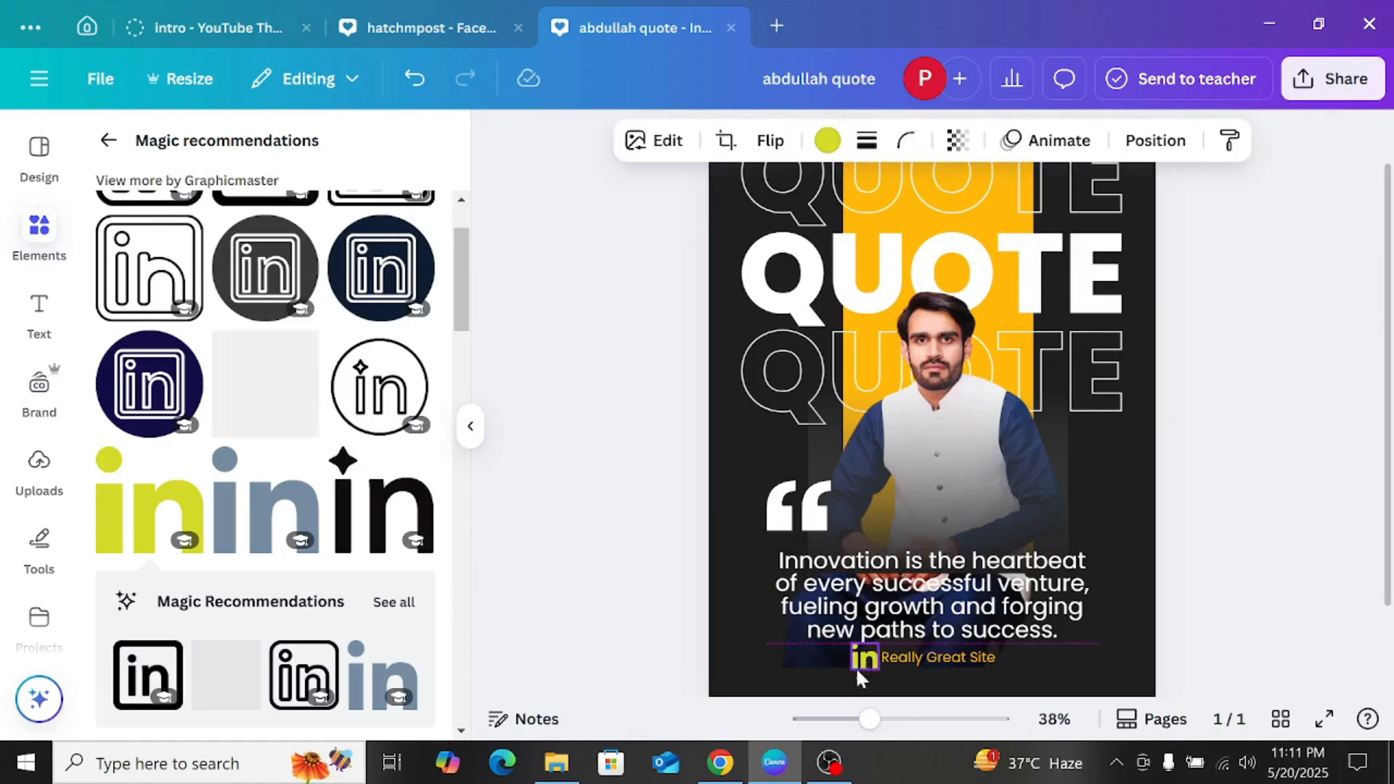
# Step: Duplicate the lime-green LinkedIn icon and place the copy directly after the Really Great Site line, level with the text
pyautogui.click(866, 600)
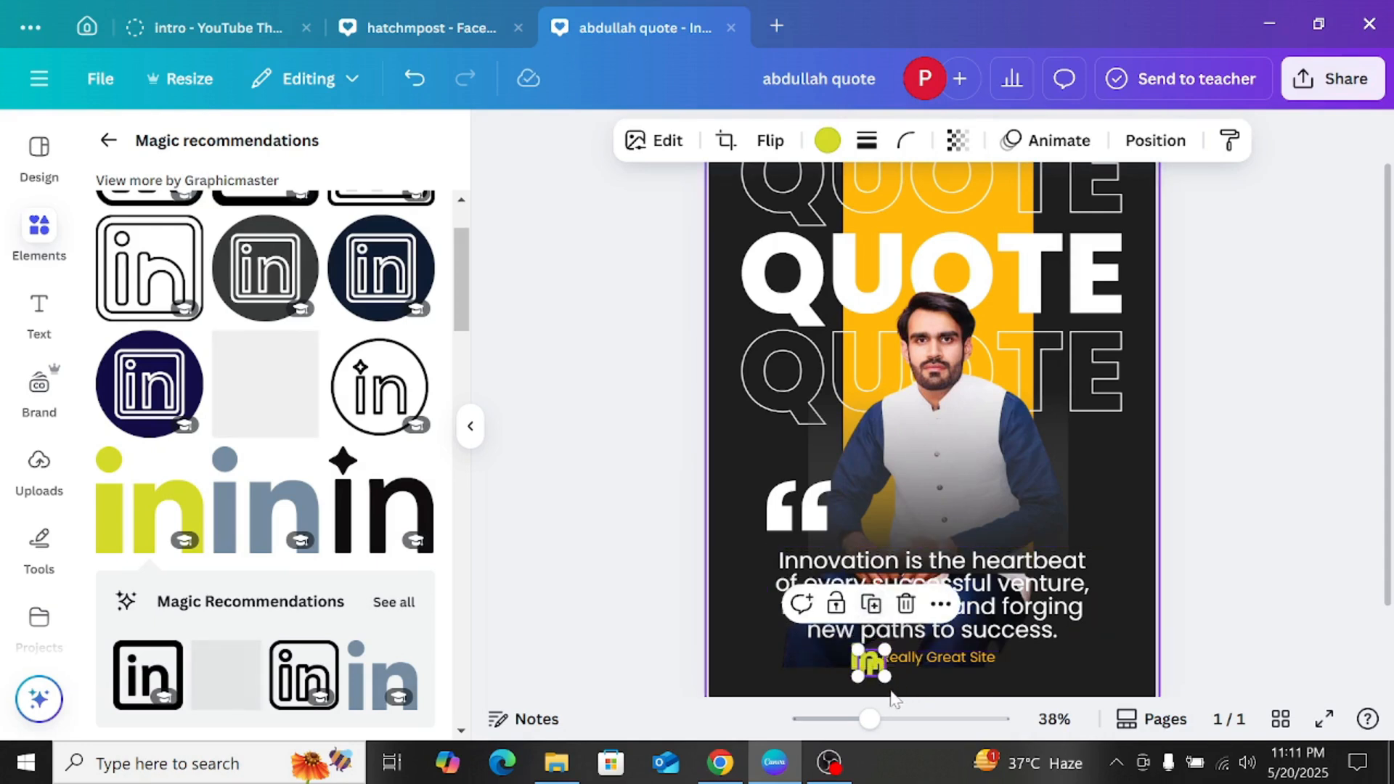
pyautogui.moveTo(869, 668); pyautogui.dragTo(912, 659)
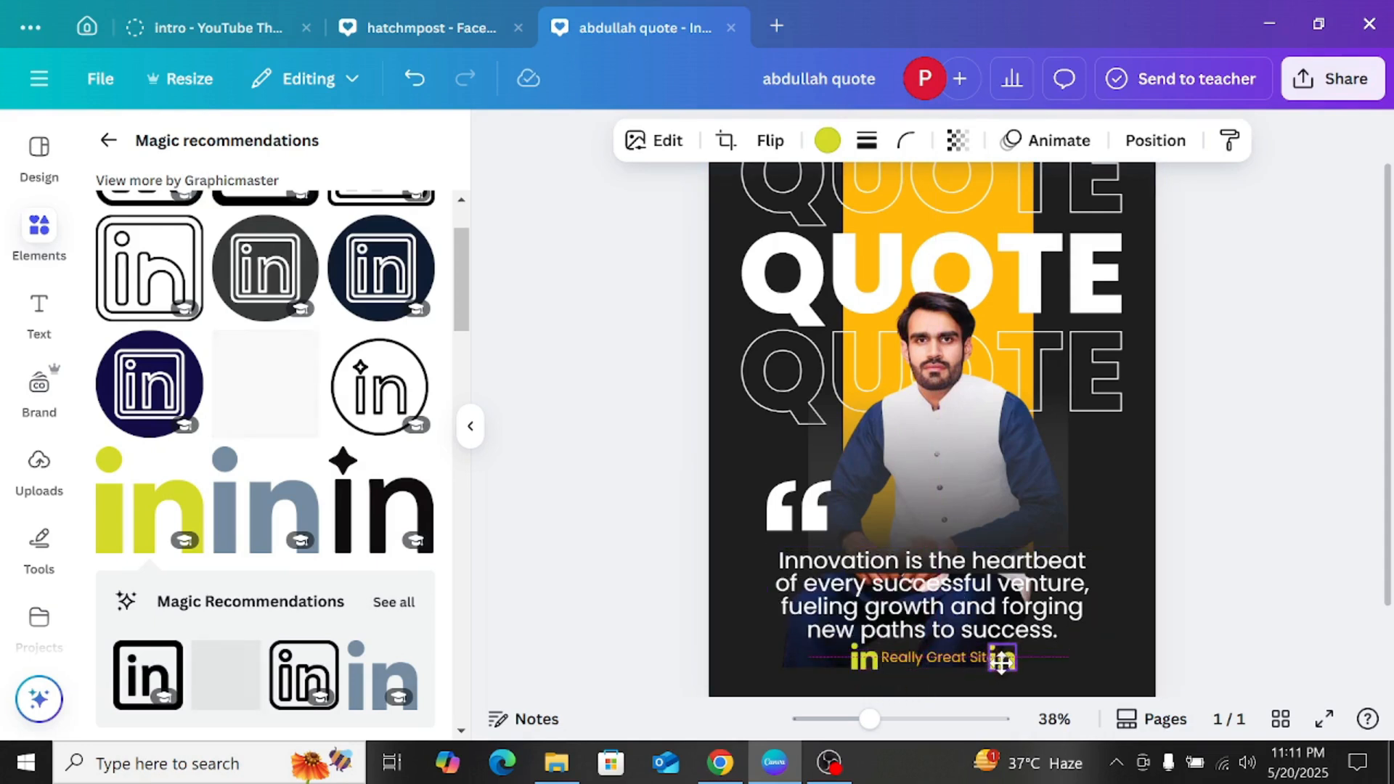
pyautogui.moveTo(1002, 661); pyautogui.dragTo(1013, 657)
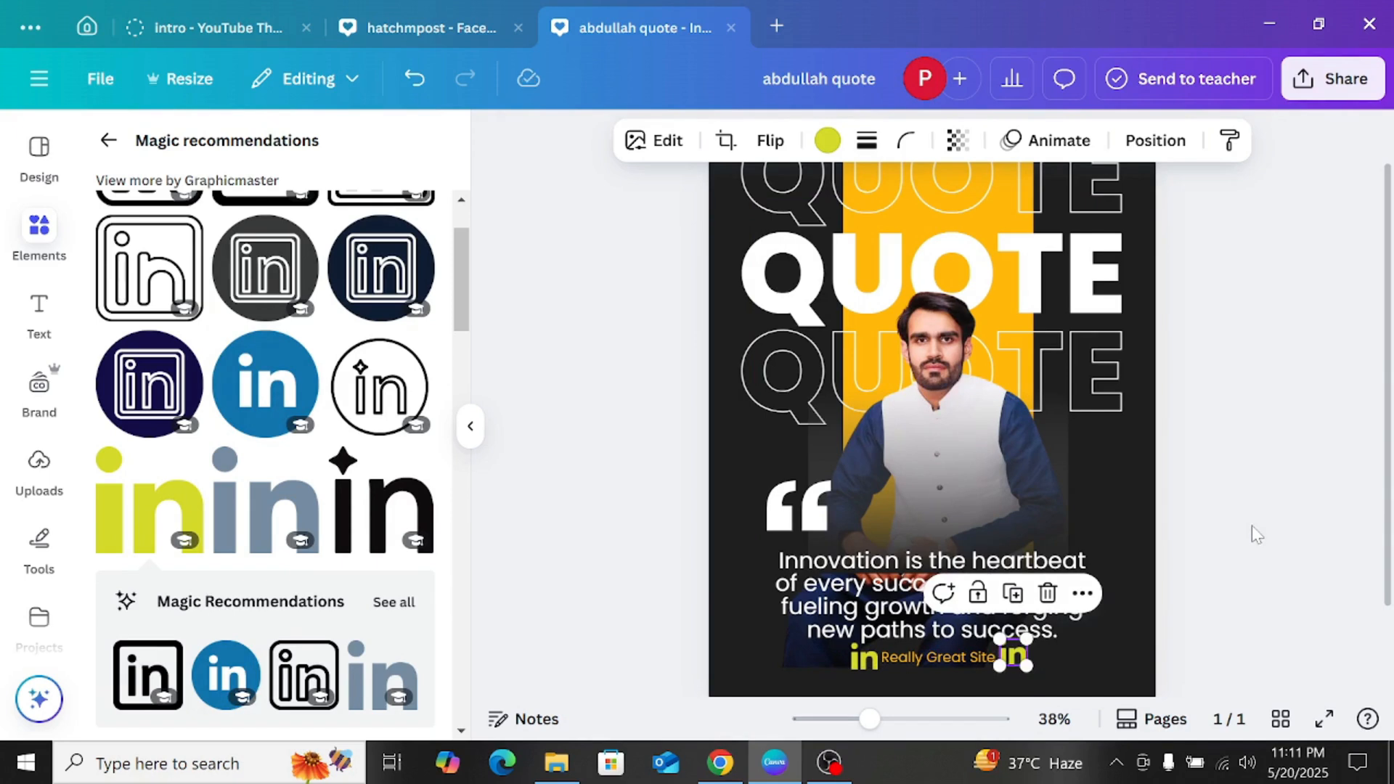
pyautogui.scroll(-2, 1249, 541)
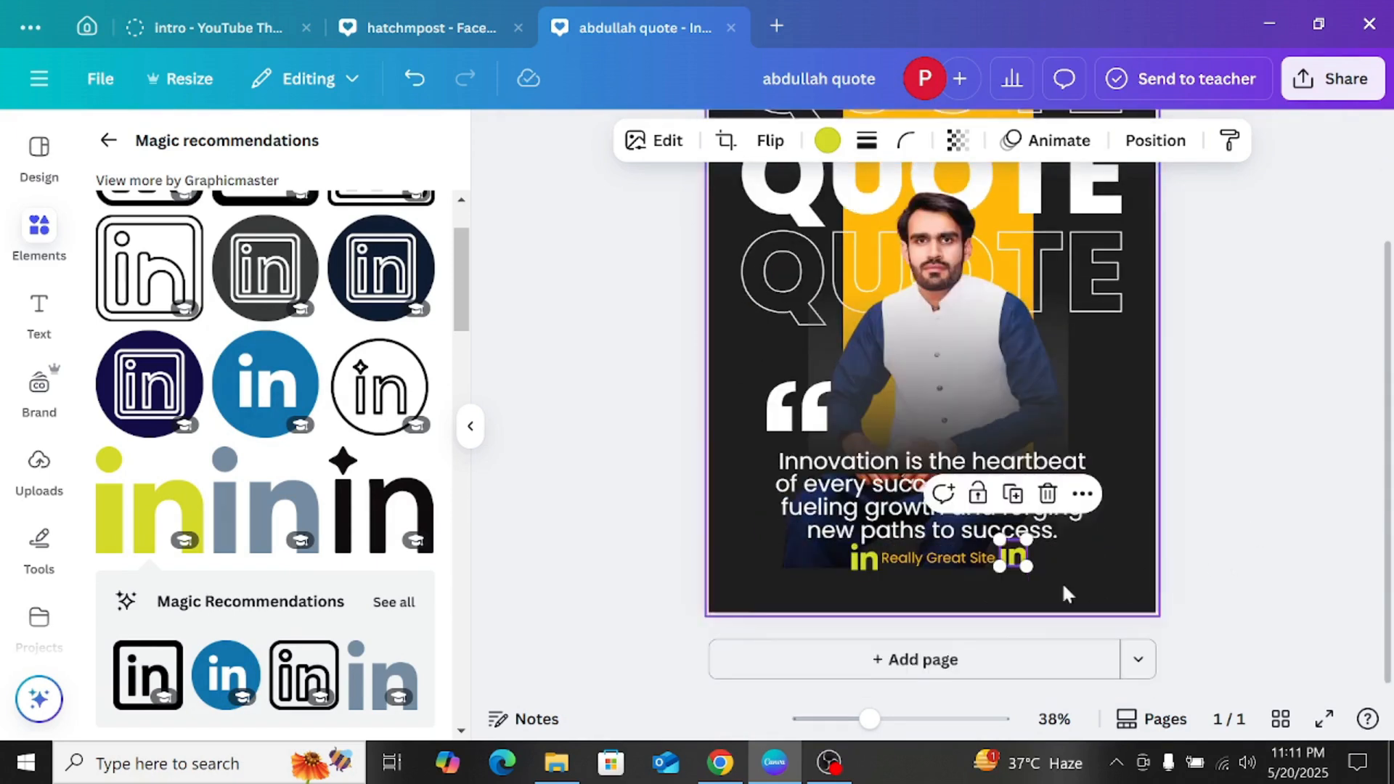
pyautogui.click(1167, 552)
pyautogui.click(1015, 565)
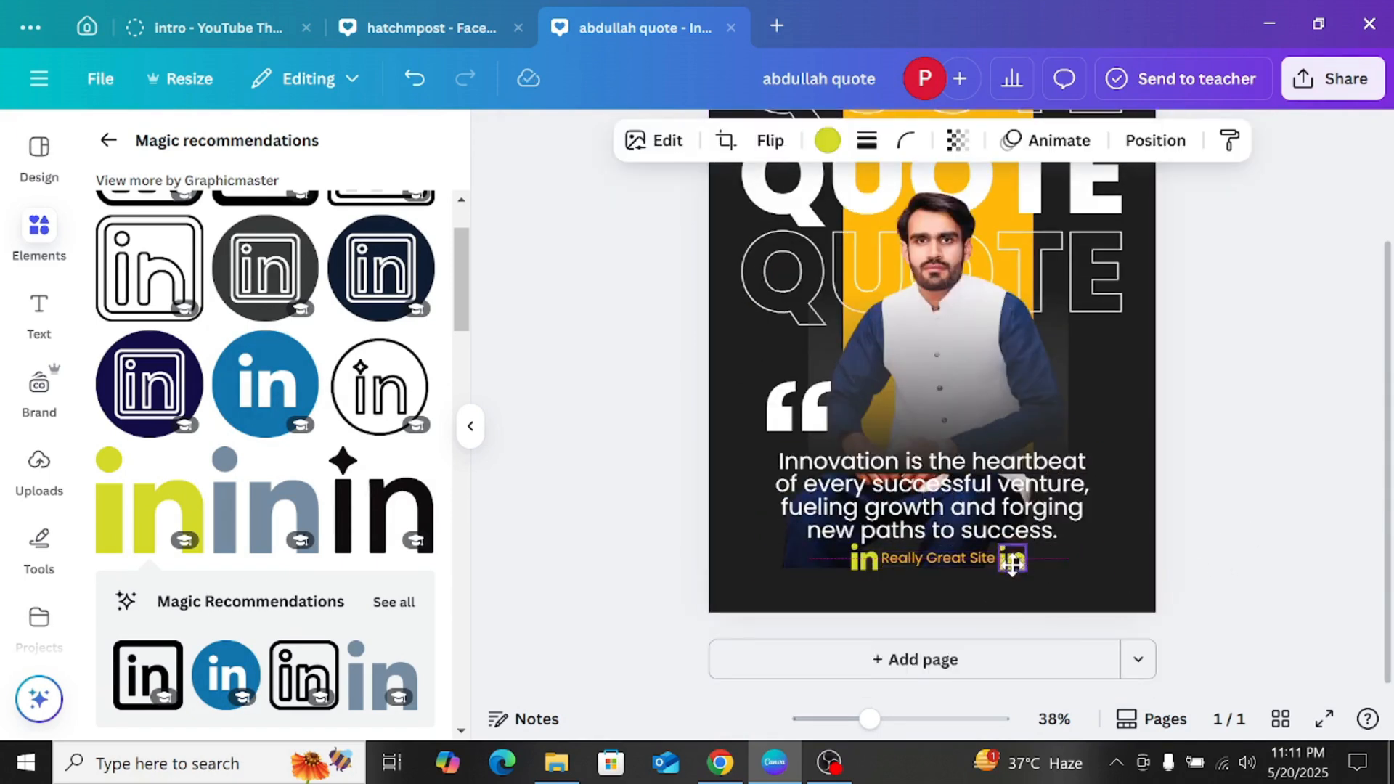
pyautogui.moveTo(1011, 561); pyautogui.dragTo(1016, 572)
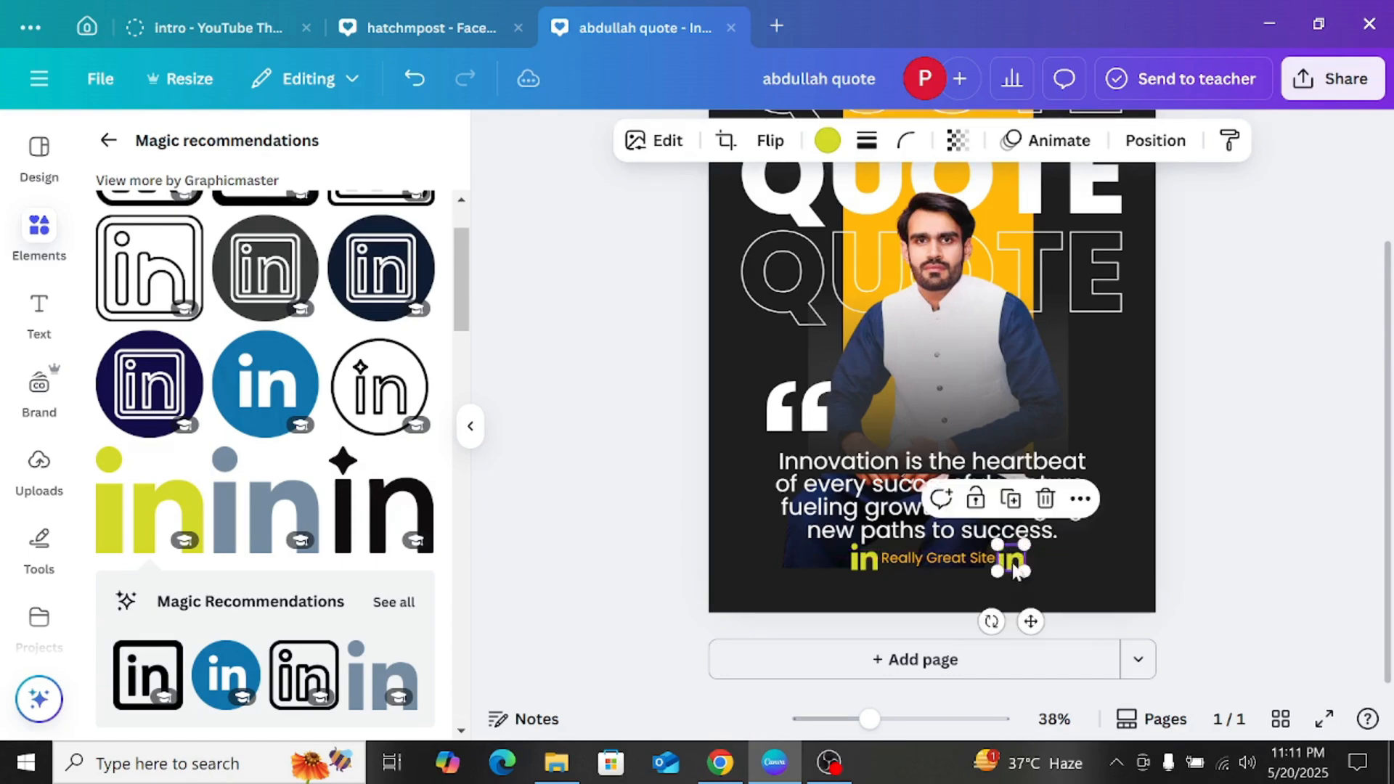
pyautogui.click(1222, 480)
# Step: Look over the edited post and browse the Instagram Post (4:5) design templates
pyautogui.scroll(2, 1177, 497)
pyautogui.scroll(-1, 1169, 478)
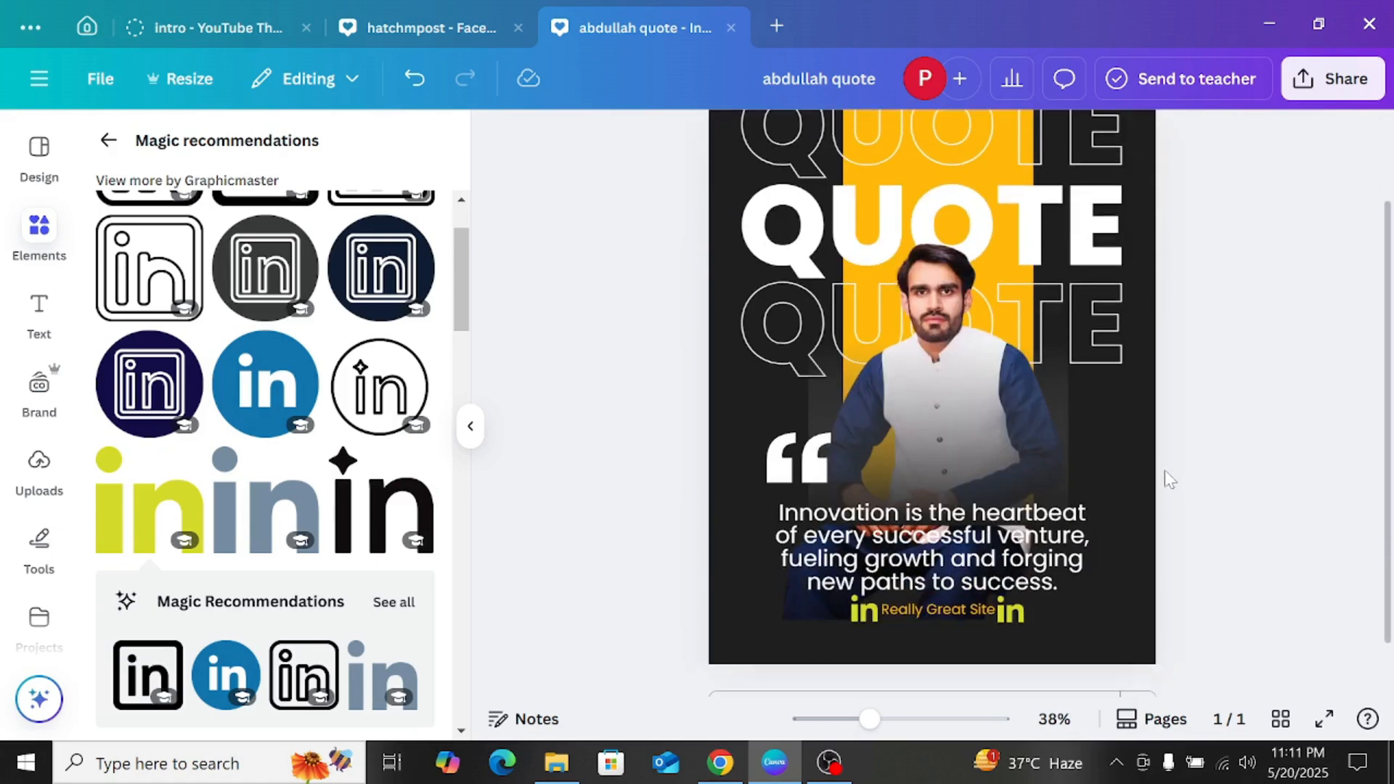
pyautogui.scroll(1, 1145, 415)
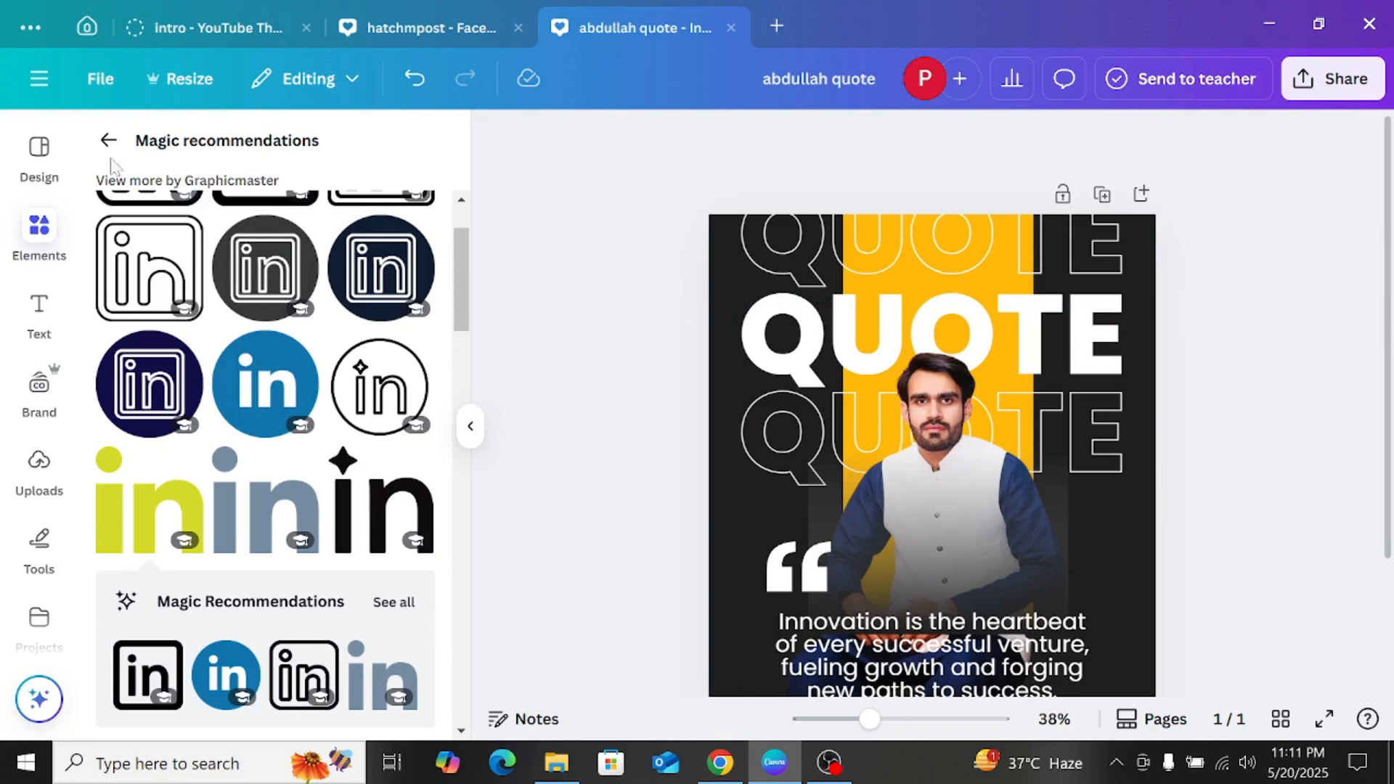
pyautogui.click(33, 151)
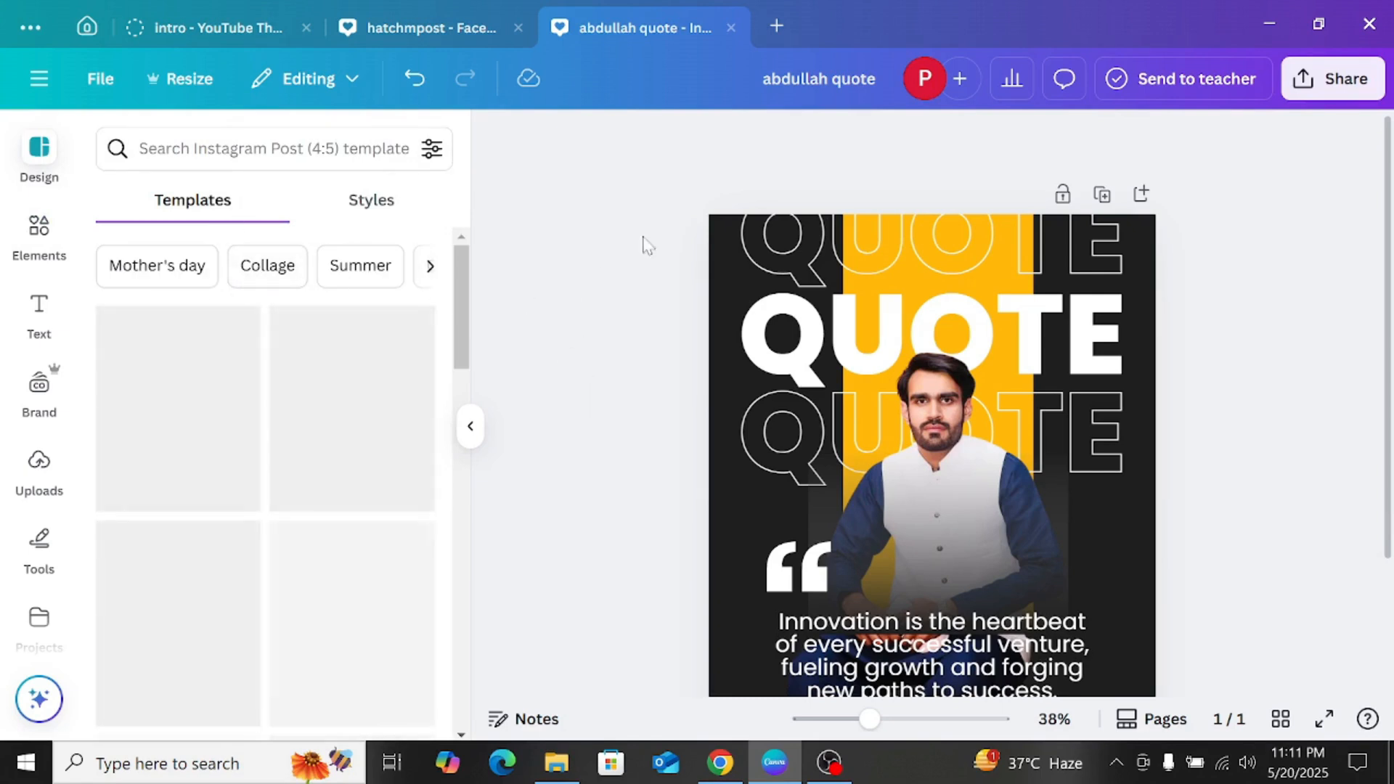
pyautogui.scroll(-5, 423, 479)
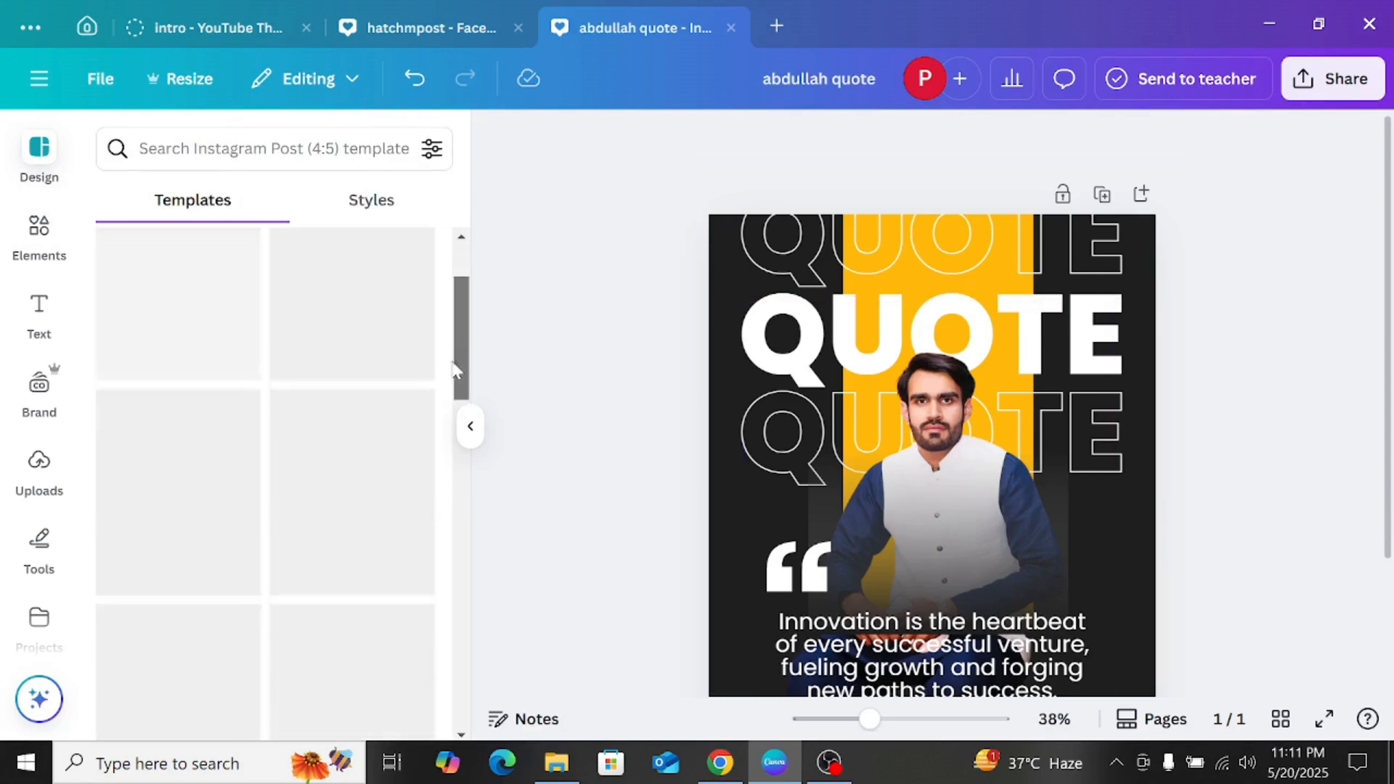
pyautogui.scroll(5, 421, 408)
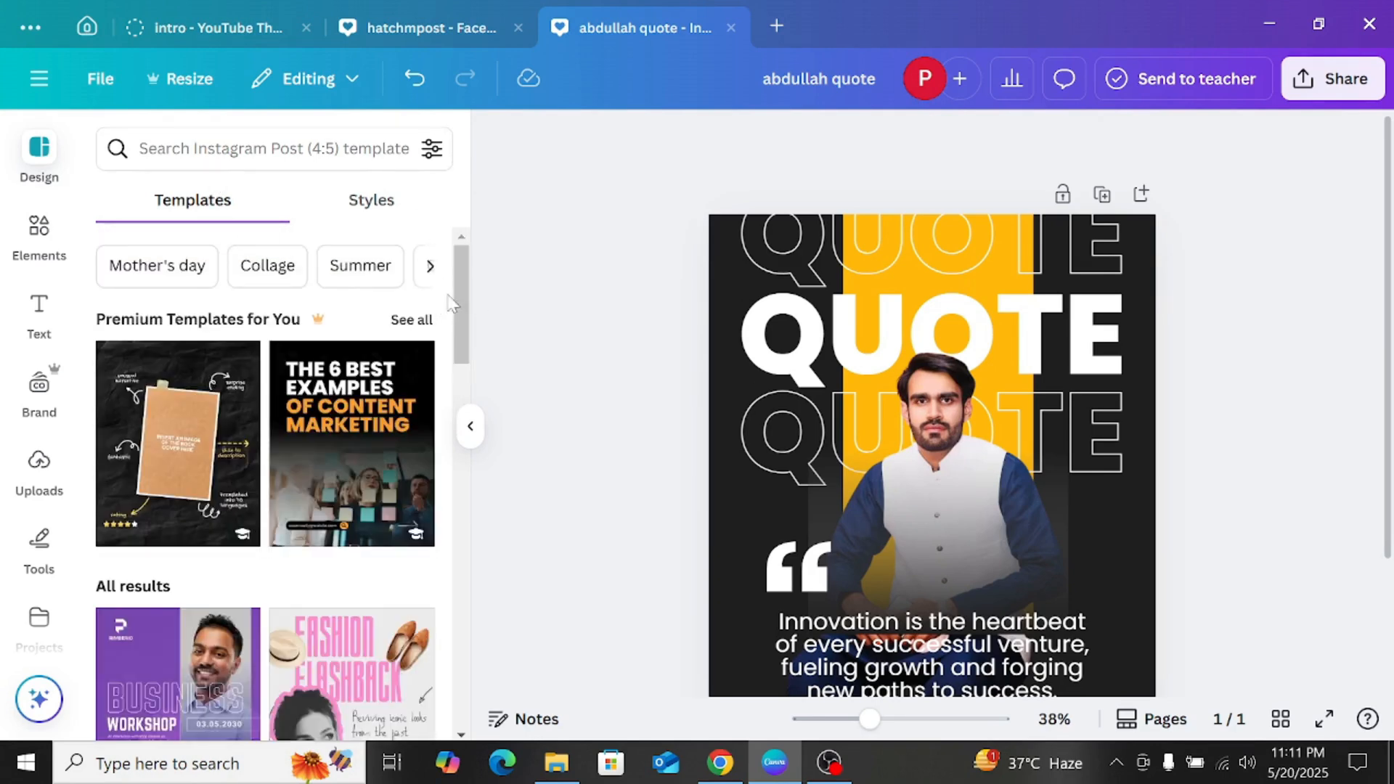
pyautogui.moveTo(463, 296); pyautogui.dragTo(433, 416)
pyautogui.scroll(-8, 433, 415)
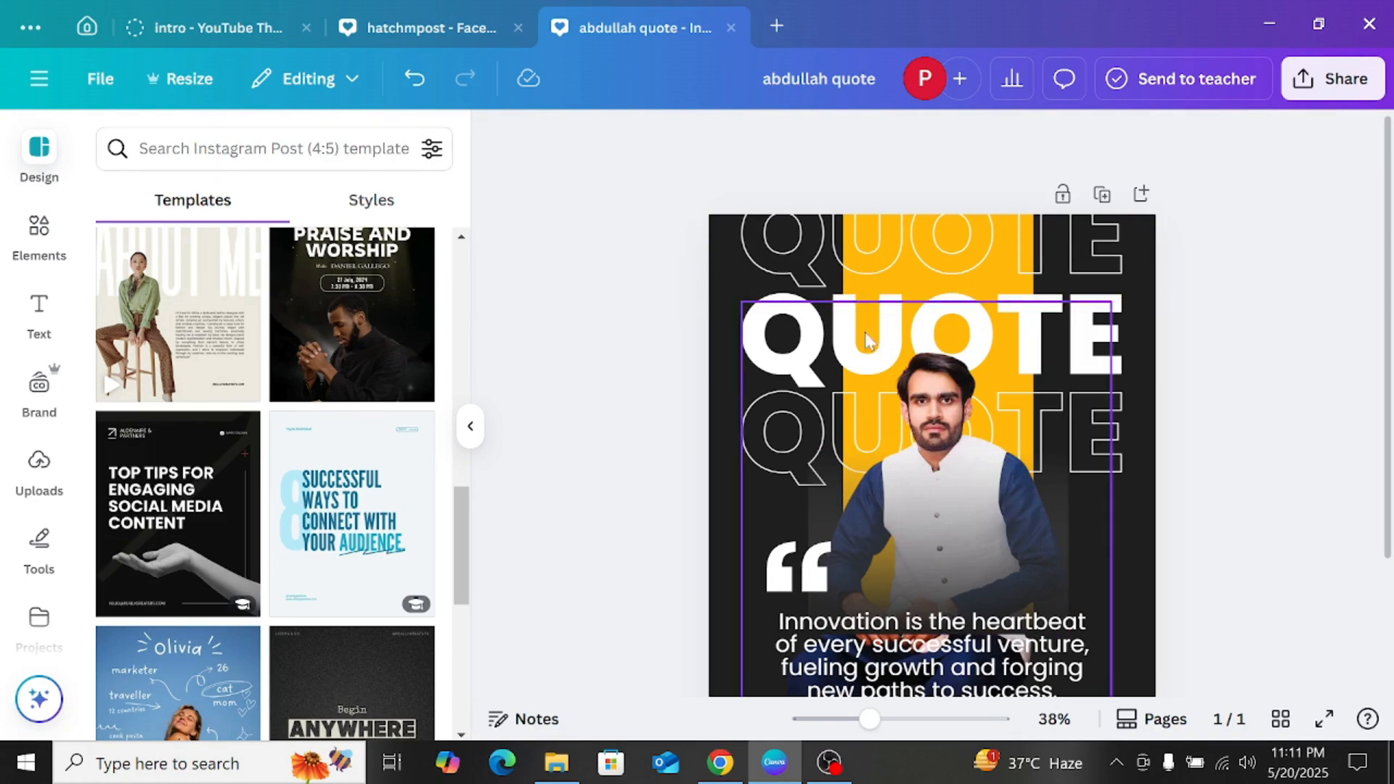
# Step: Copy and resize the design to Instagram Post (Square), 1080 × 1080 px, and open the resized copy
pyautogui.click(185, 79)
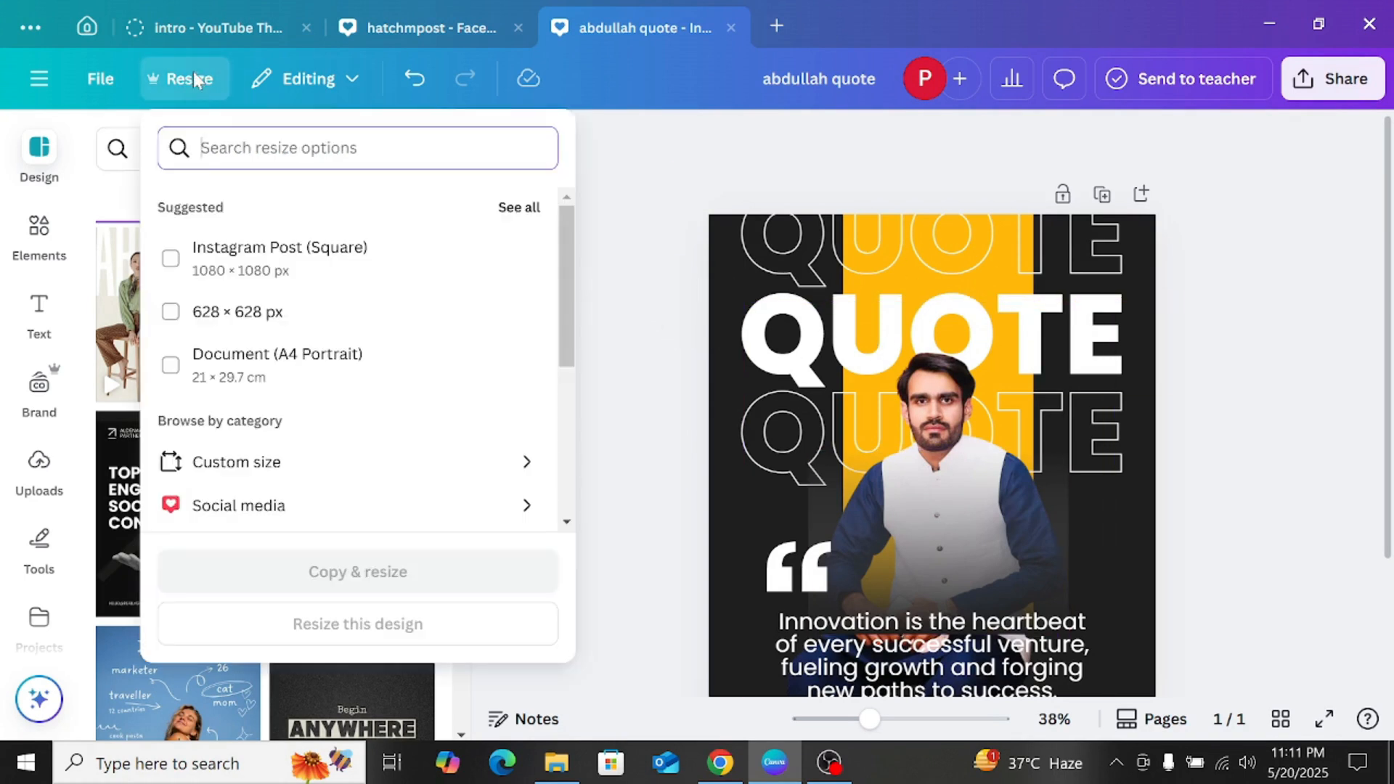
pyautogui.click(174, 260)
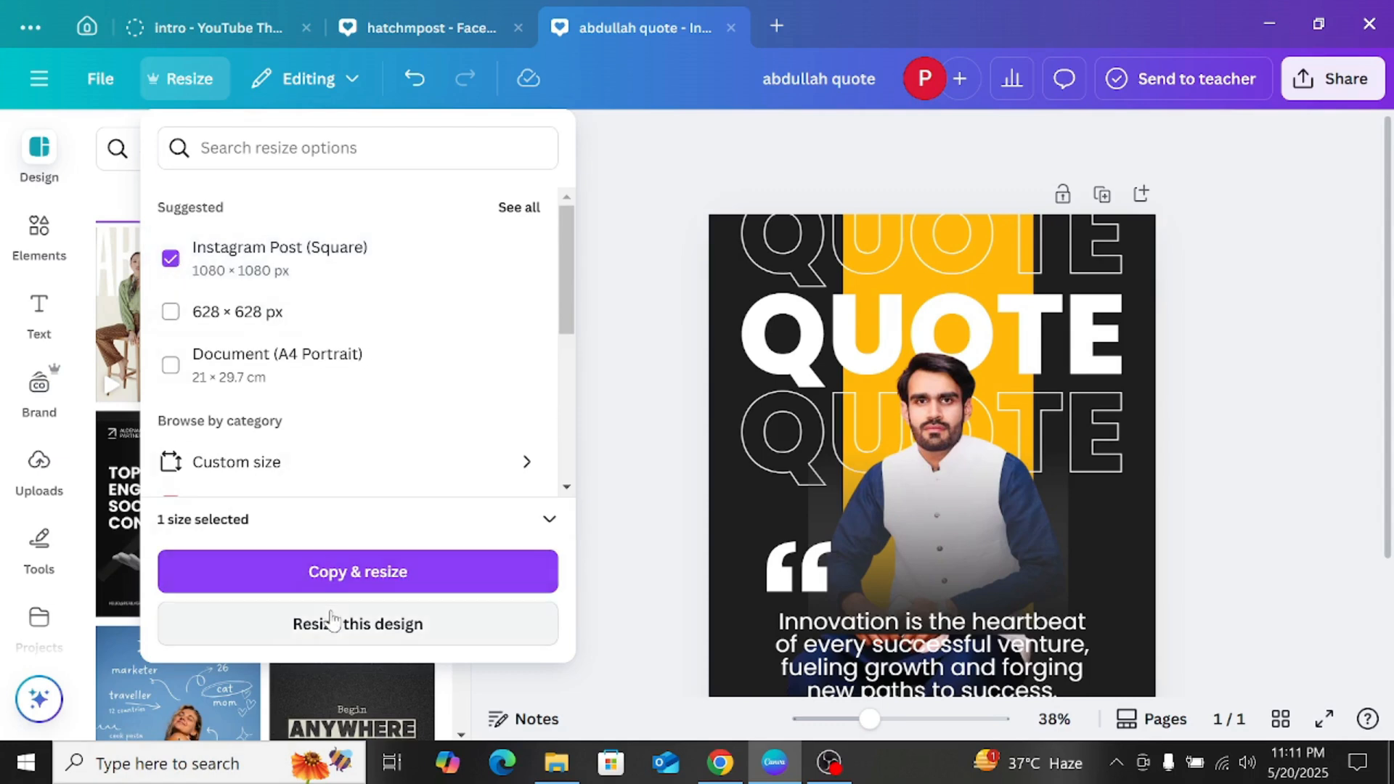
pyautogui.click(302, 590)
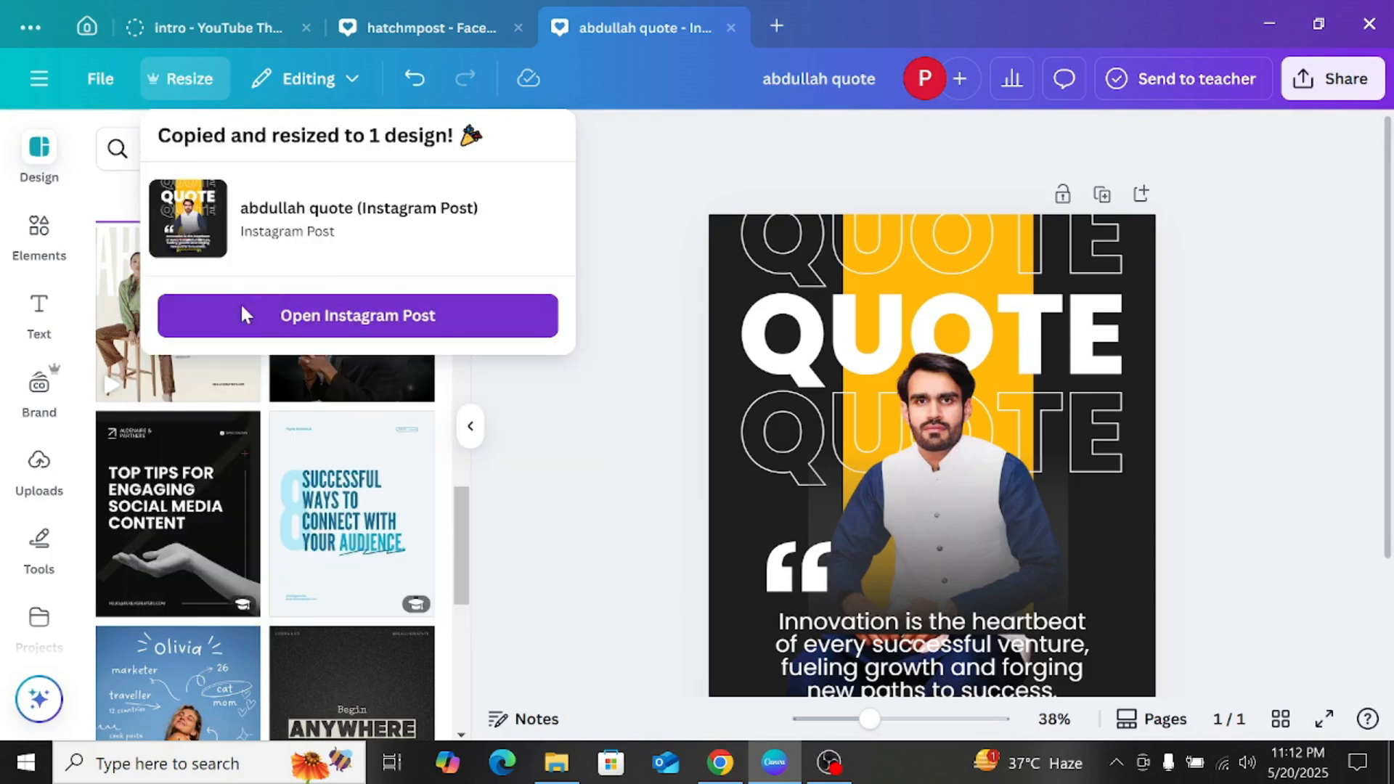
pyautogui.click(242, 306)
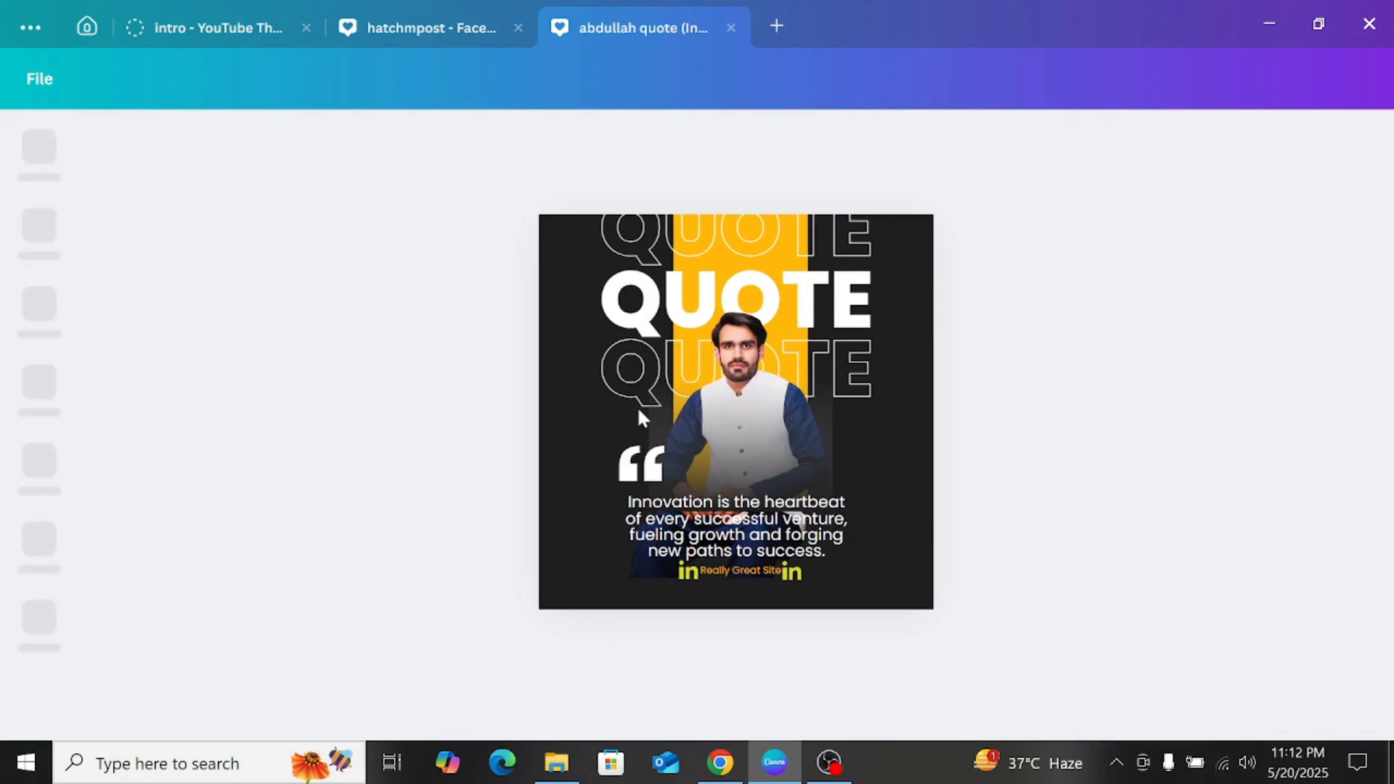
# Step: Enlarge the uppermost outlined QUOTE text on both sides so it is wider than the solid QUOTE below it
pyautogui.click(634, 237)
pyautogui.moveTo(553, 277); pyautogui.dragTo(516, 287)
pyautogui.moveTo(912, 282); pyautogui.dragTo(961, 299)
pyautogui.click(1064, 351)
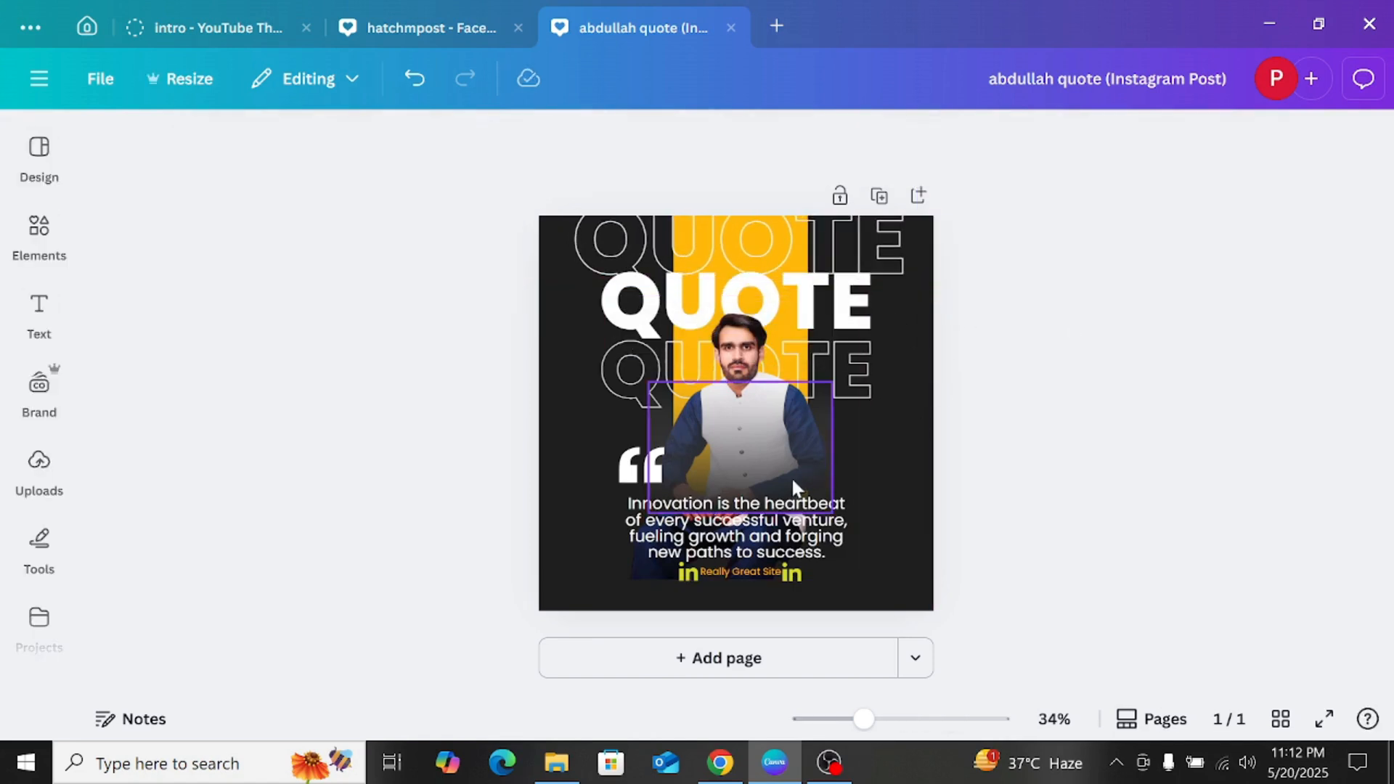
# Step: Try moving the cut-out photo to the lower-left corner of the square page, and undo the move
pyautogui.click(748, 341)
pyautogui.moveTo(748, 341); pyautogui.dragTo(685, 363)
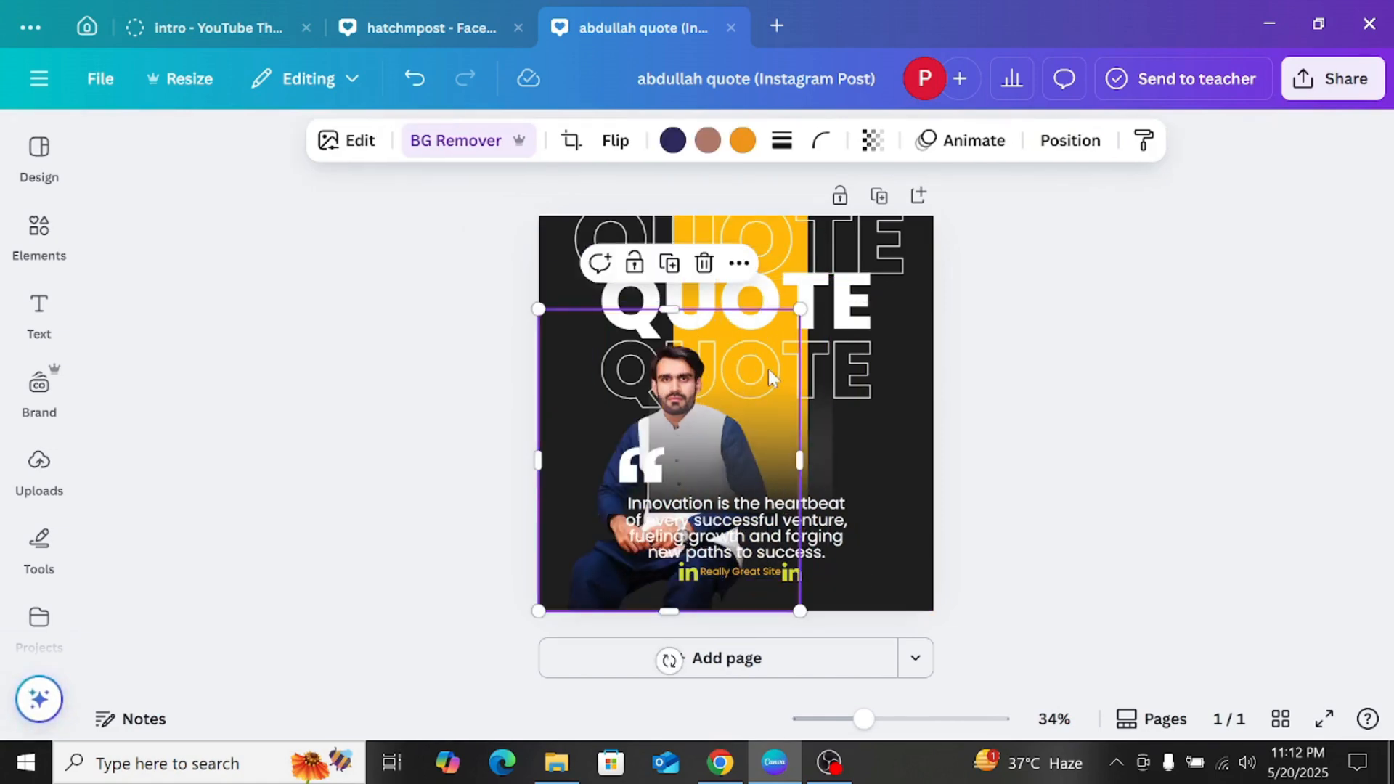
pyautogui.hotkey('ctrl', 'z')
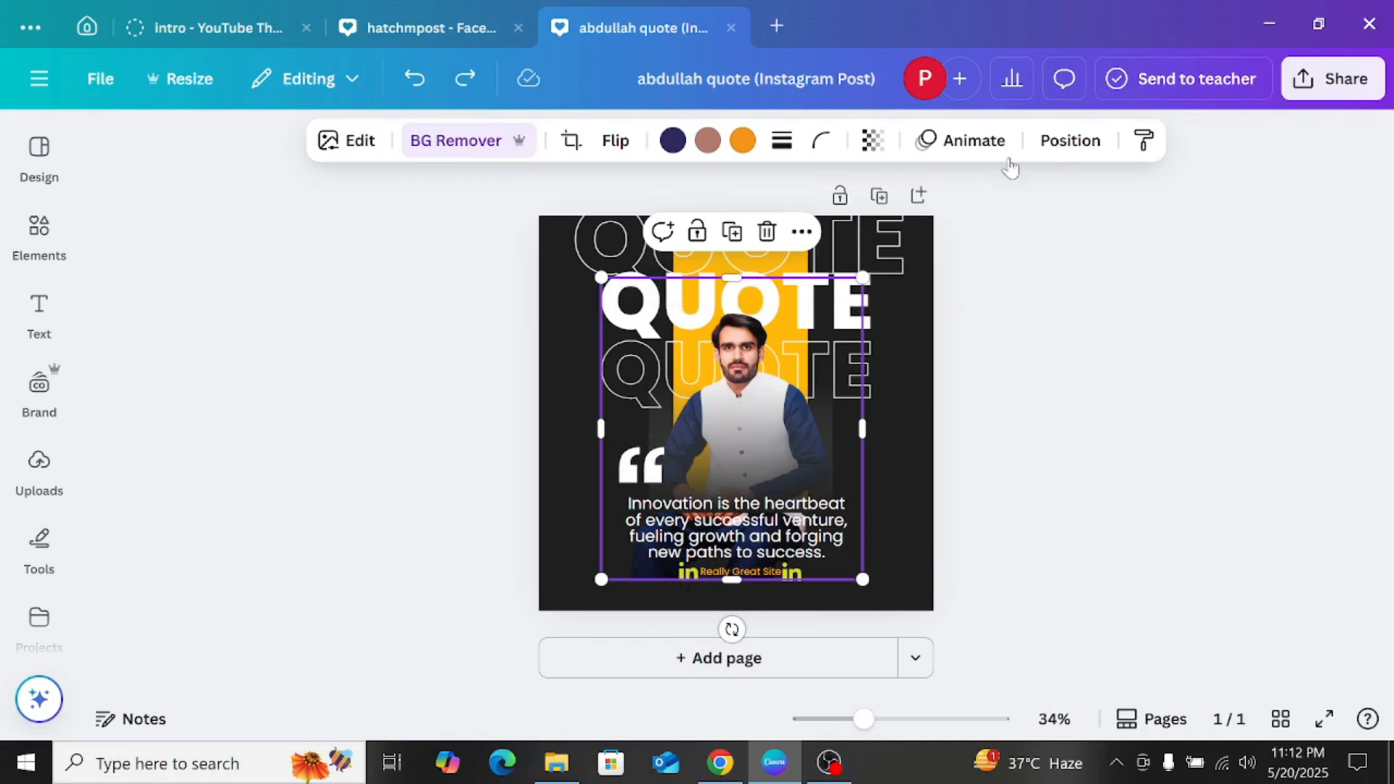
# Step: Examine the layer order of the square design, select the lower outlined QUOTE layer, and close the layer list
pyautogui.click(1060, 146)
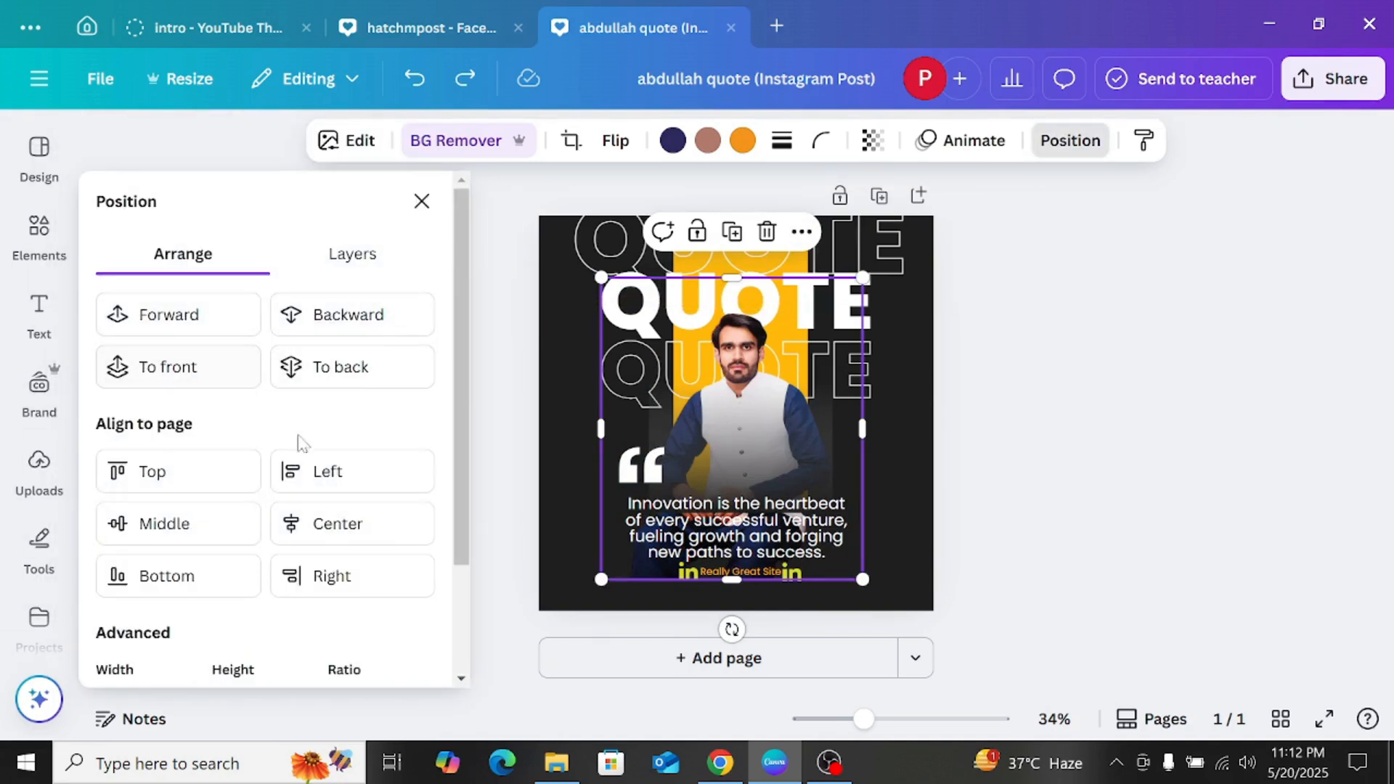
pyautogui.click(352, 256)
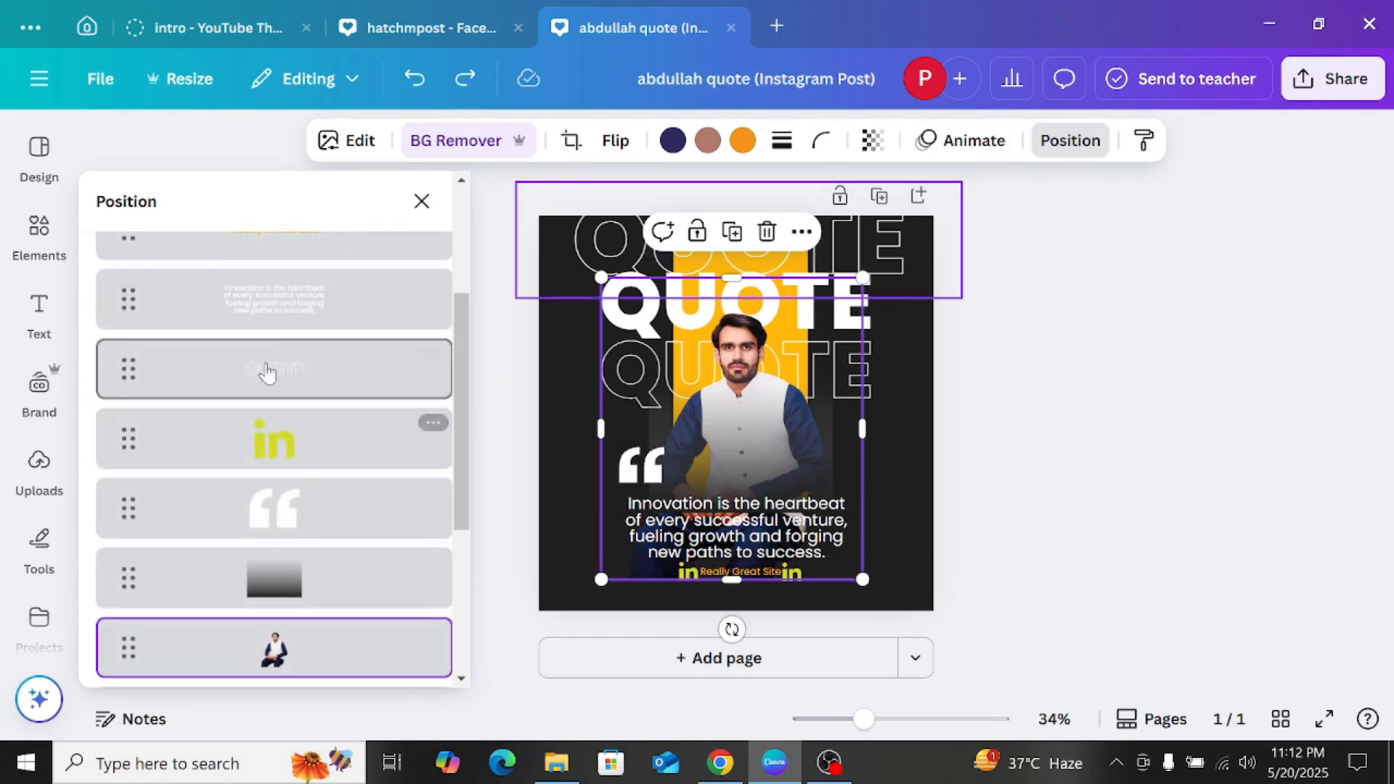
pyautogui.scroll(-5, 290, 436)
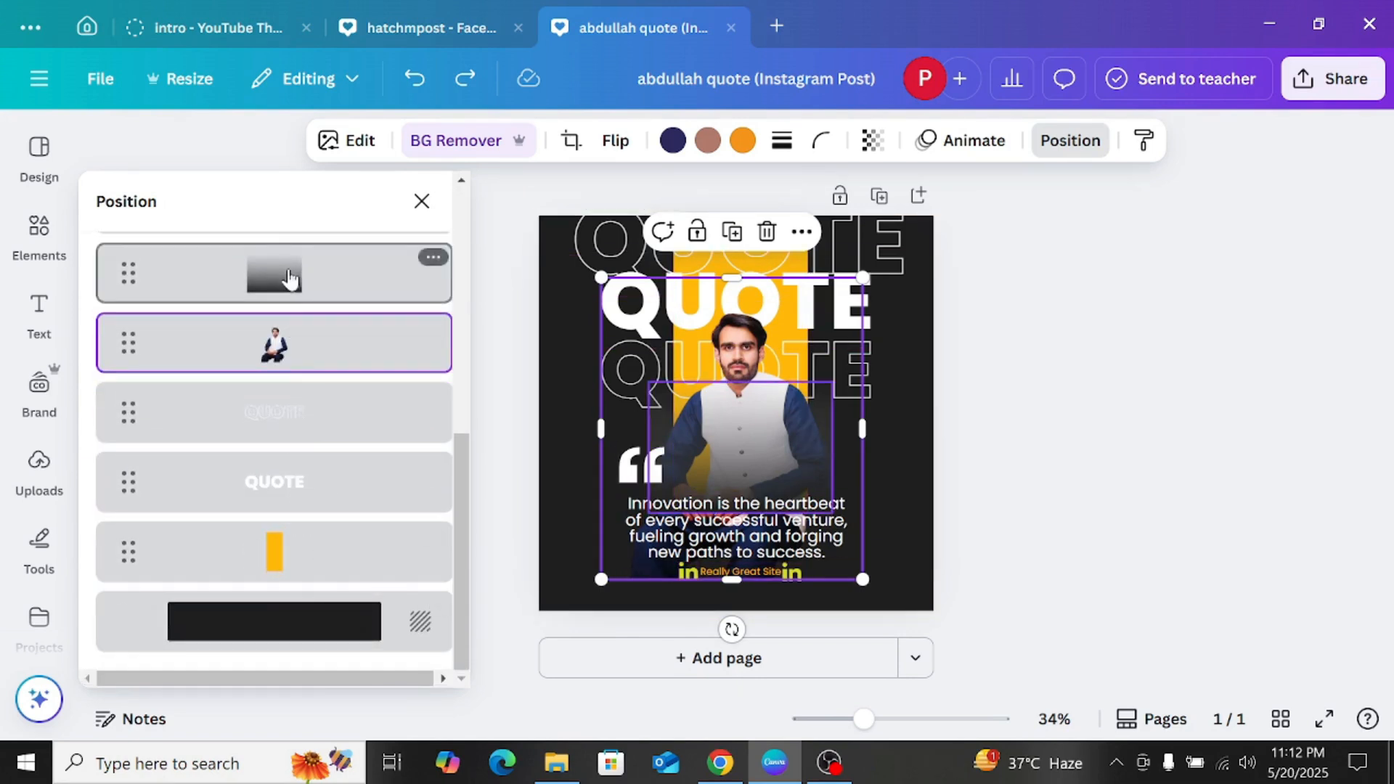
pyautogui.click(293, 408)
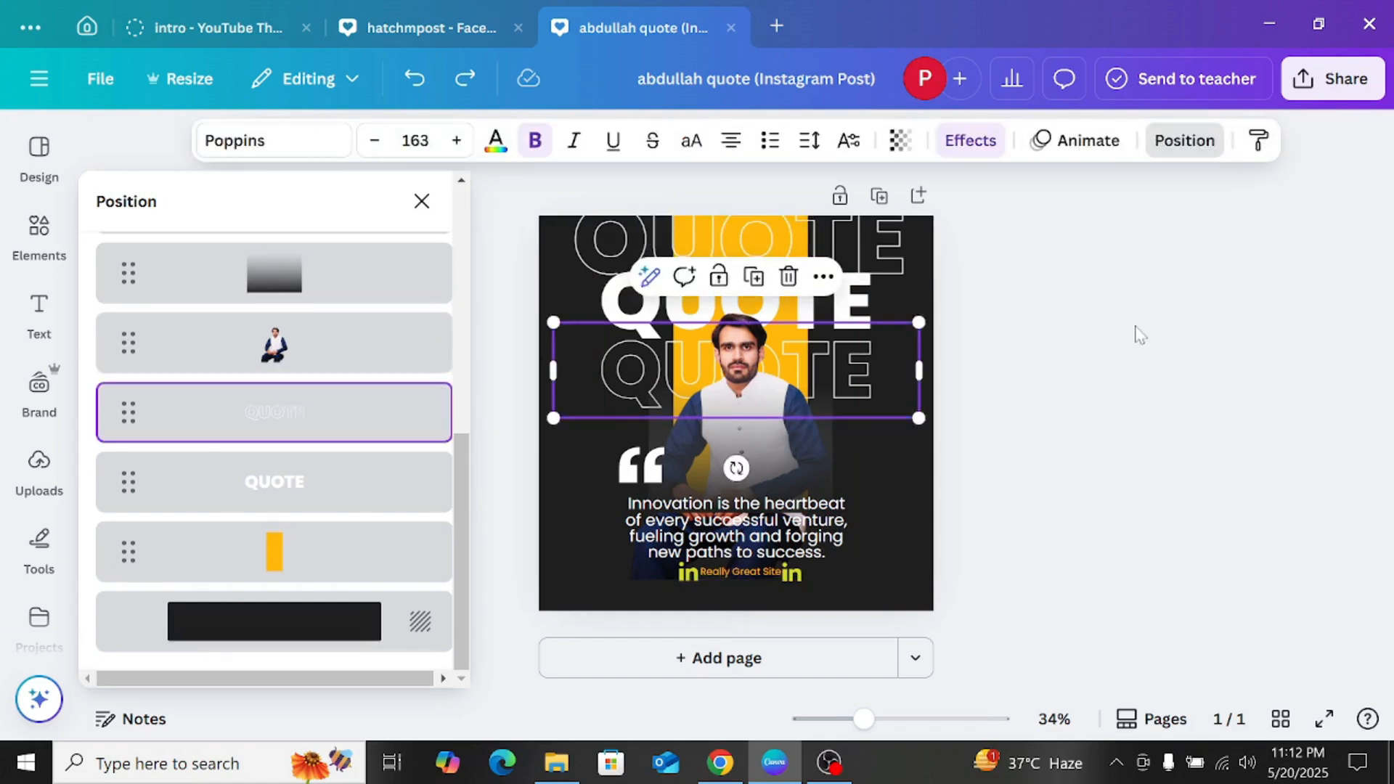
pyautogui.press('Escape')
pyautogui.press('Escape')
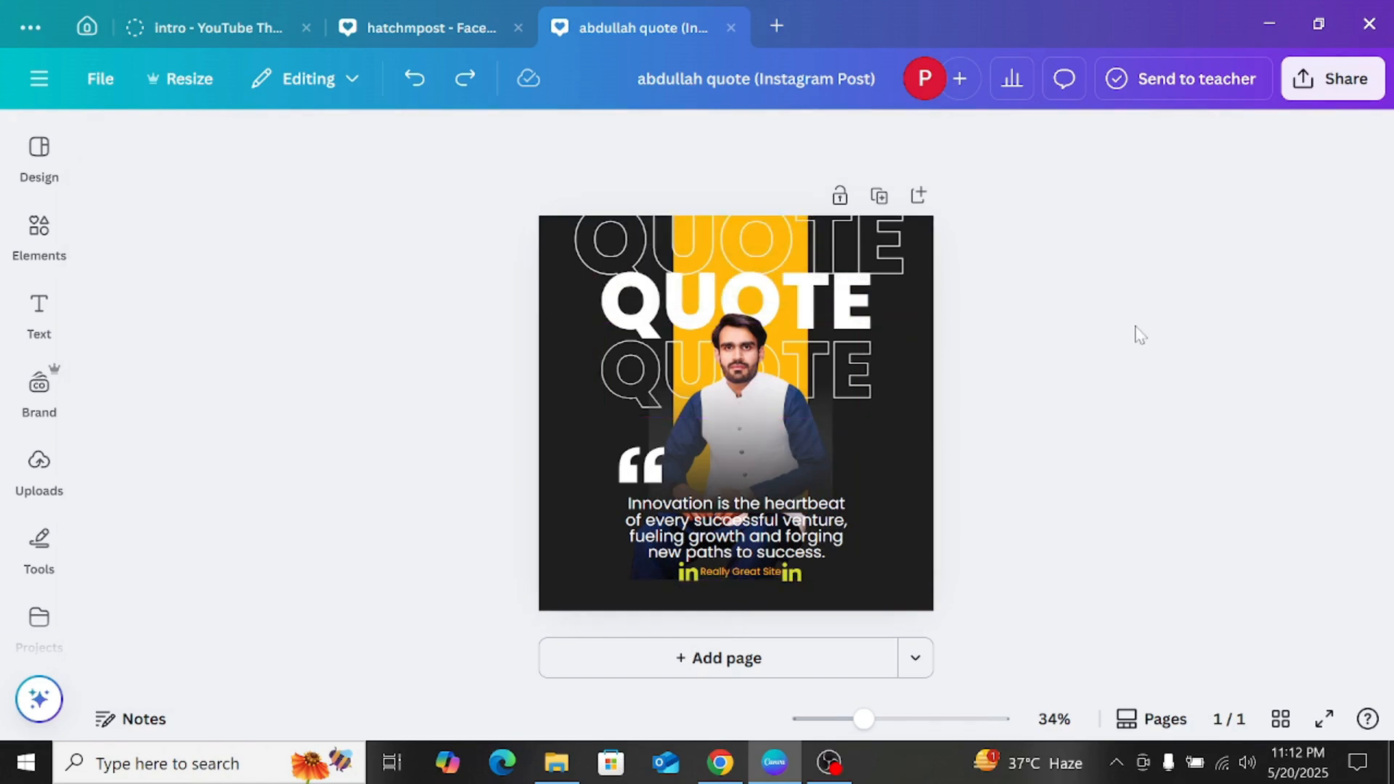